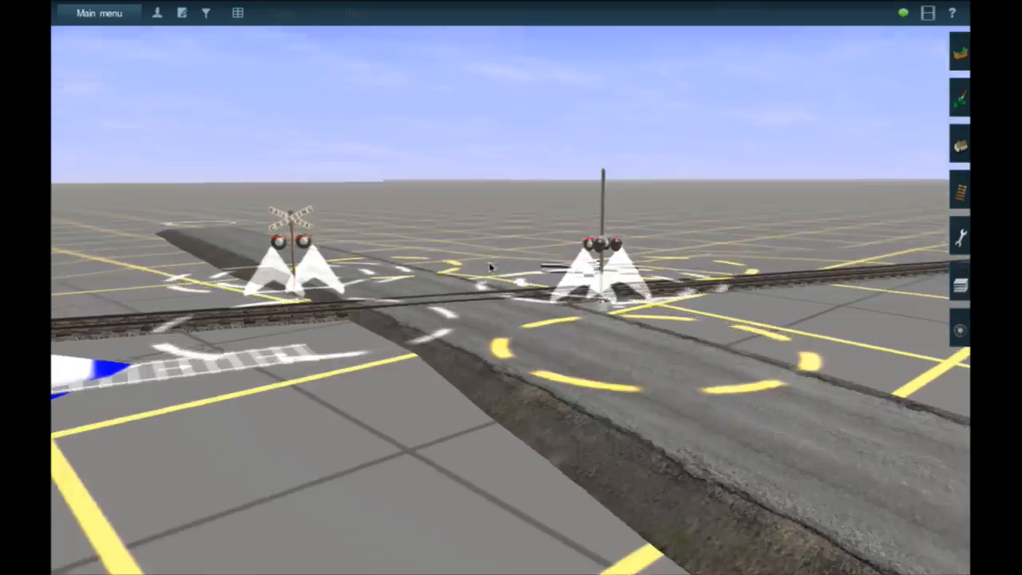
- Raise the road spline's far end beyond the railroad crossing and flatten that road segment
key("Up")
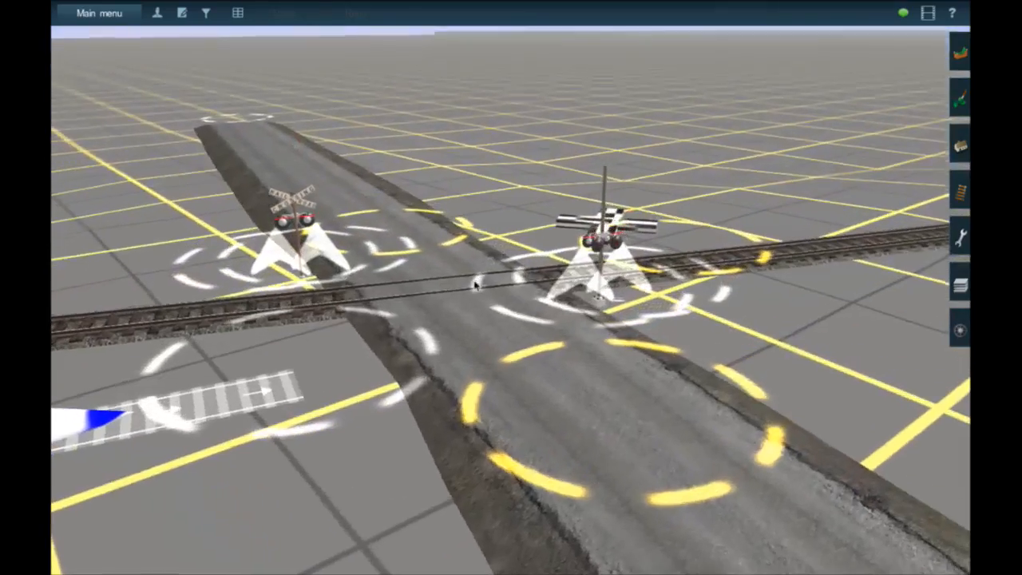
right_click(477, 283)
scroll(476, 283, "up", 2)
left_click(957, 157)
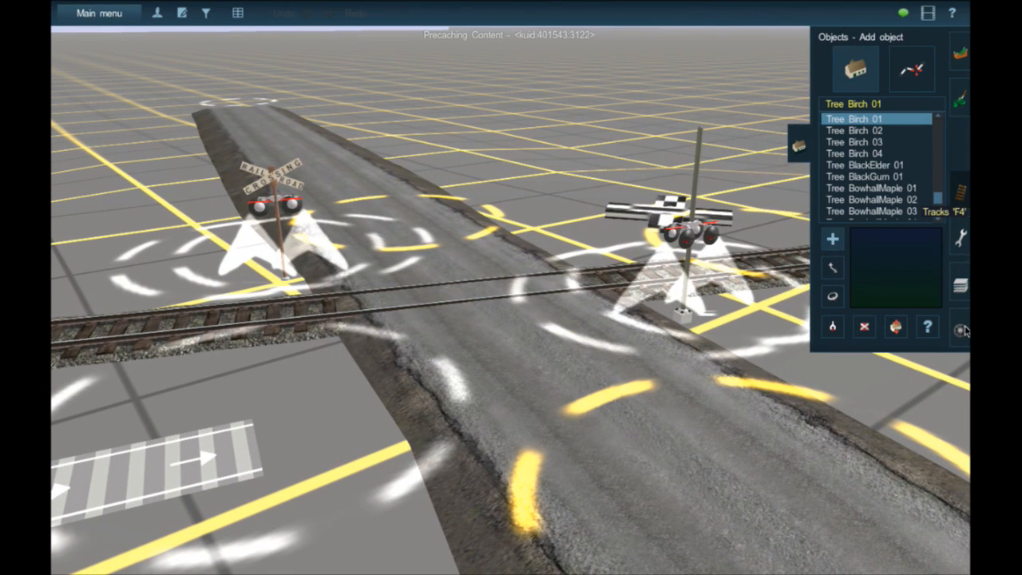
key("F4")
left_click(960, 142)
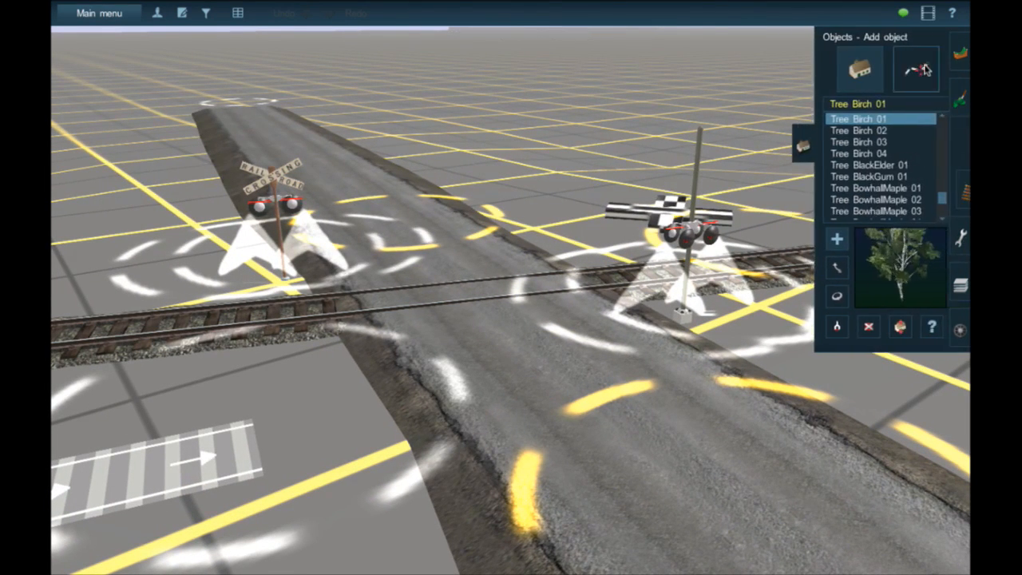
left_click(911, 70)
left_click(823, 348)
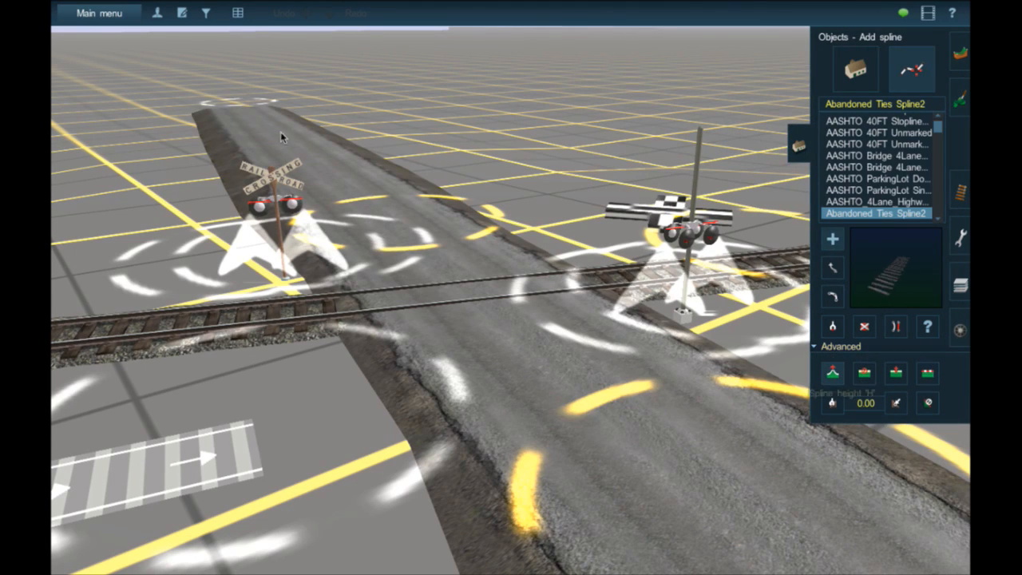
mouse_move(251, 104)
left_mouse_down()
mouse_move(259, 83)
mouse_move(265, 98)
left_mouse_up()
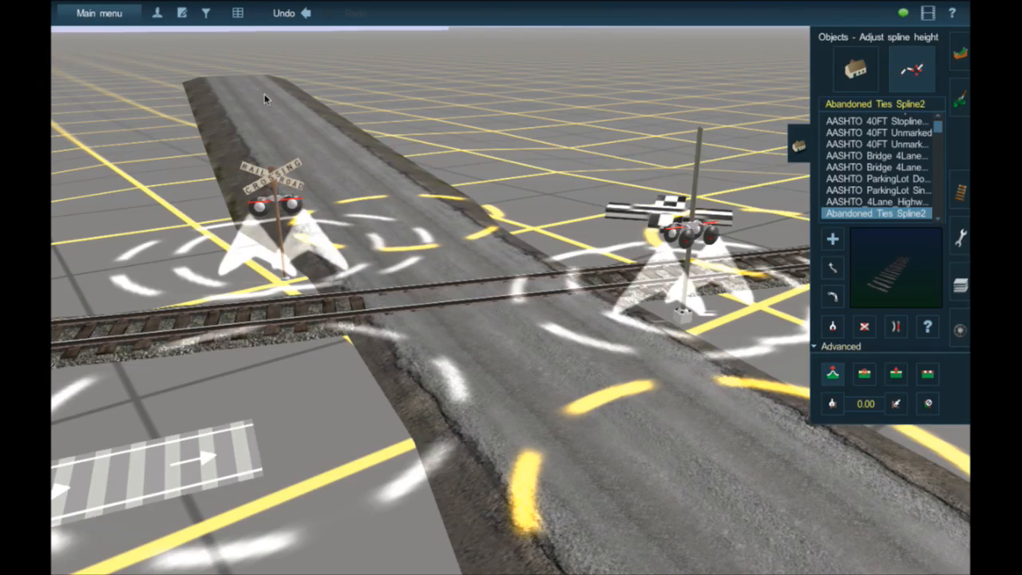
left_click(274, 132)
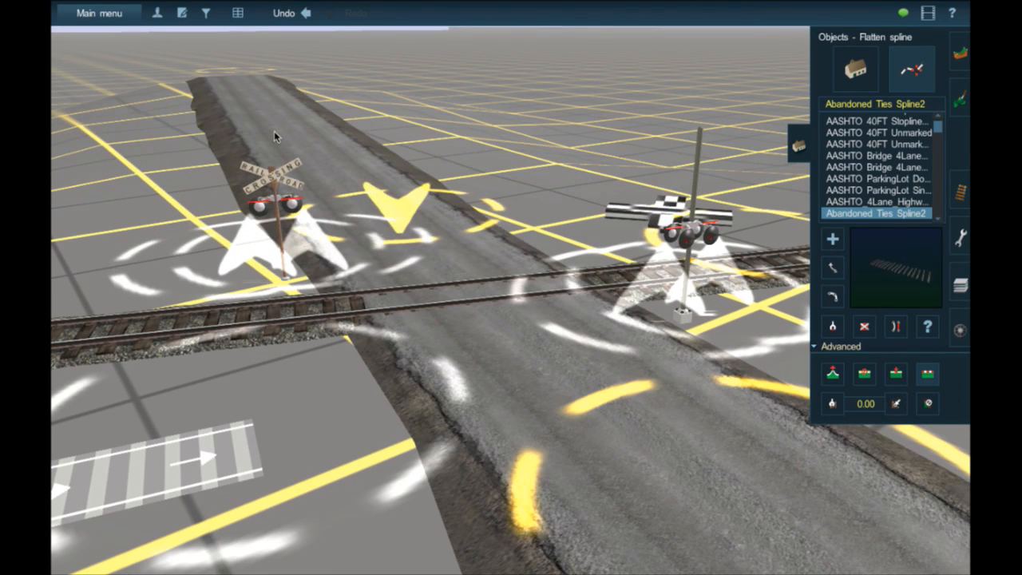
- Raise the opposite, nearer end of the road spline by adjusting its spline height
right_click(481, 396)
right_click(616, 437)
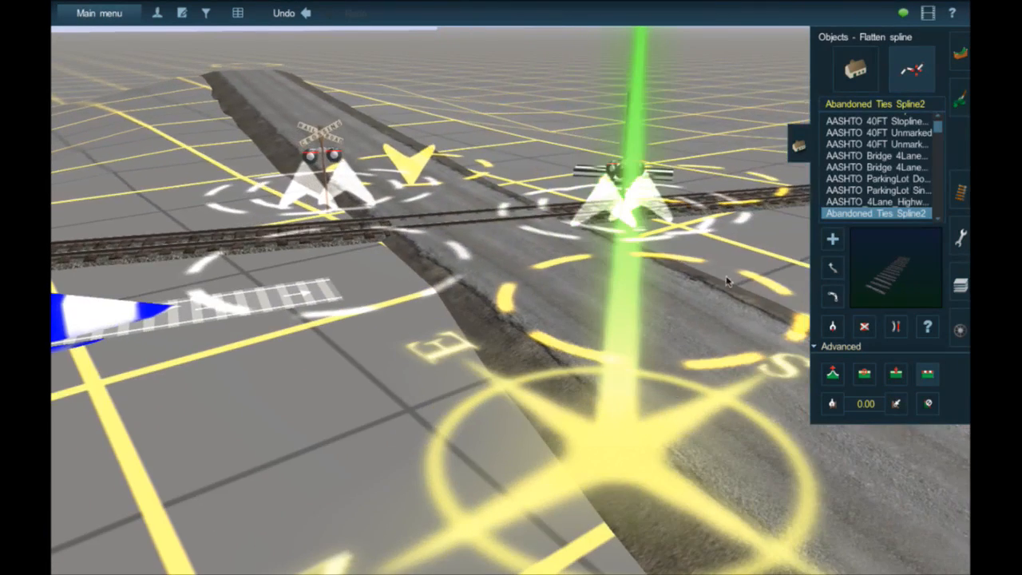
scroll(744, 365, "down", 5)
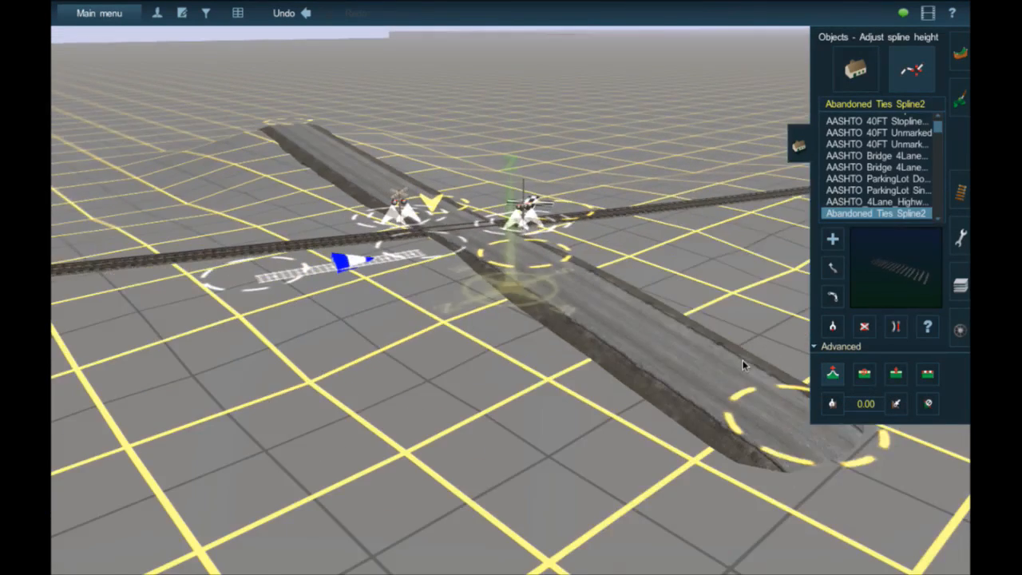
right_click(744, 364)
mouse_move(529, 313)
left_mouse_down()
mouse_move(523, 298)
mouse_move(523, 315)
left_mouse_up()
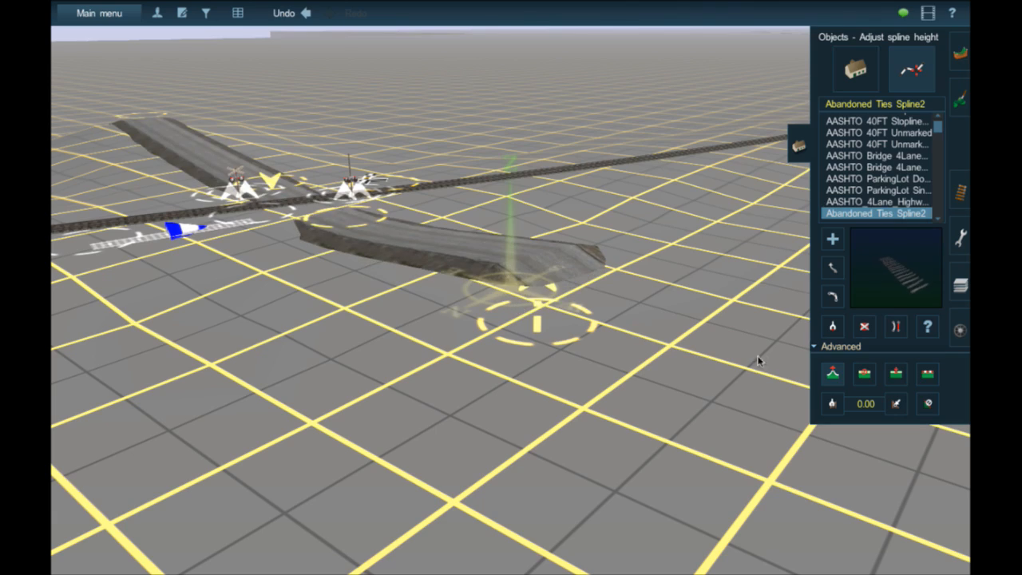
- Flatten the road spline at its point on the near side of the tracks
left_click(332, 214)
right_click(333, 226)
scroll(537, 314, "up", 5)
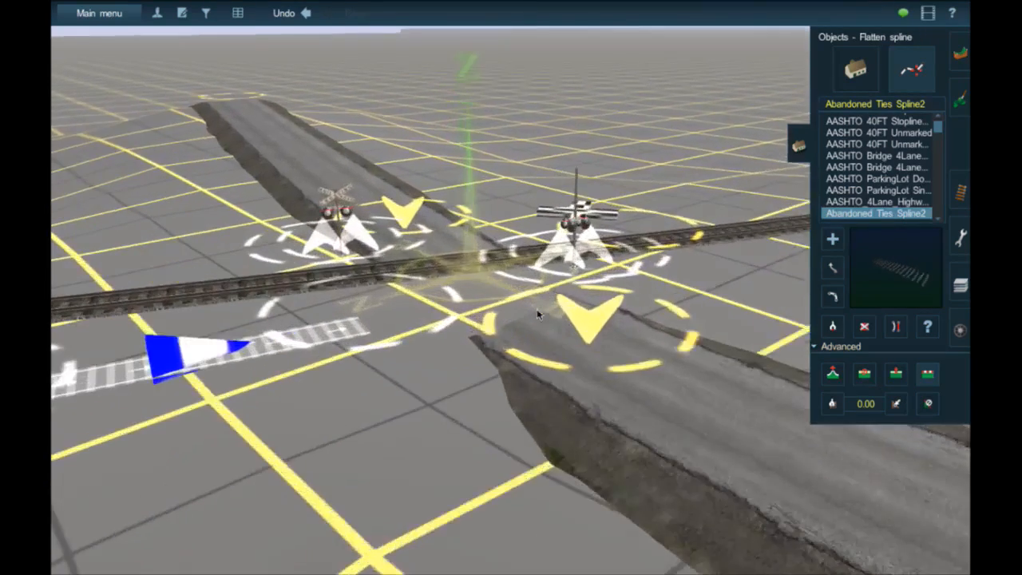
scroll(539, 315, "up", 2)
right_click(547, 332)
scroll(543, 315, "up", 3)
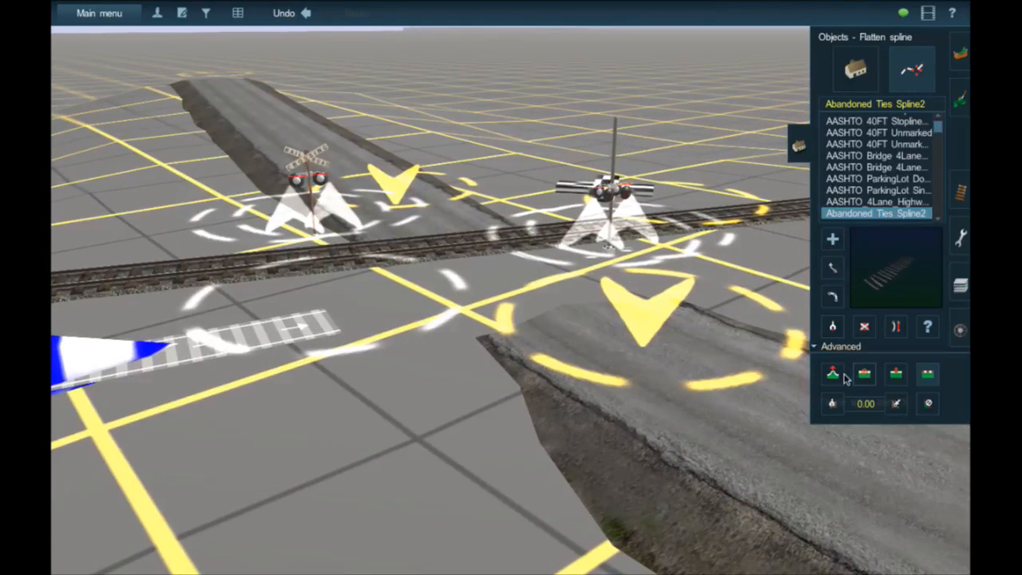
- Adjust the height of the road point nearest the tracks so the pavement meets the rails at the crossing
left_click(833, 373)
left_click(622, 335)
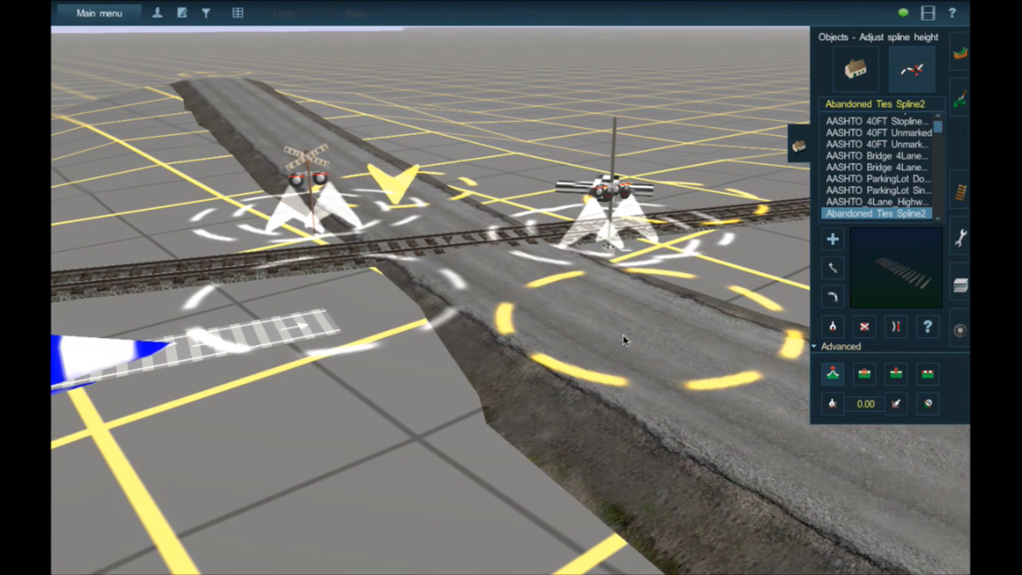
left_click(623, 334)
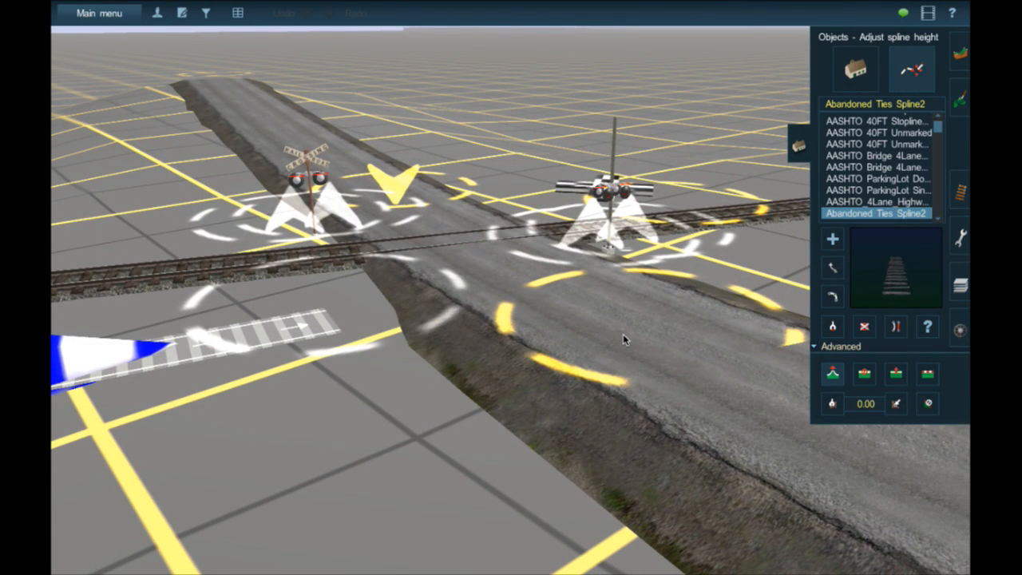
left_click(381, 205)
left_click_drag(381, 206, 382, 207)
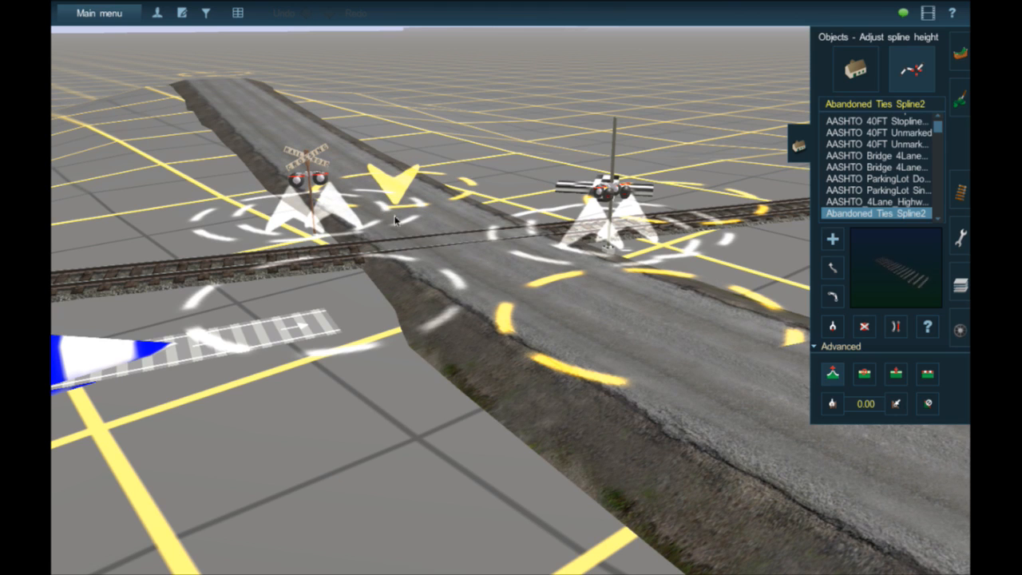
left_click_drag(621, 348, 618, 349)
- Inspect how the road surface meets the rails from several angles around the crossing
scroll(464, 246, "up", 5)
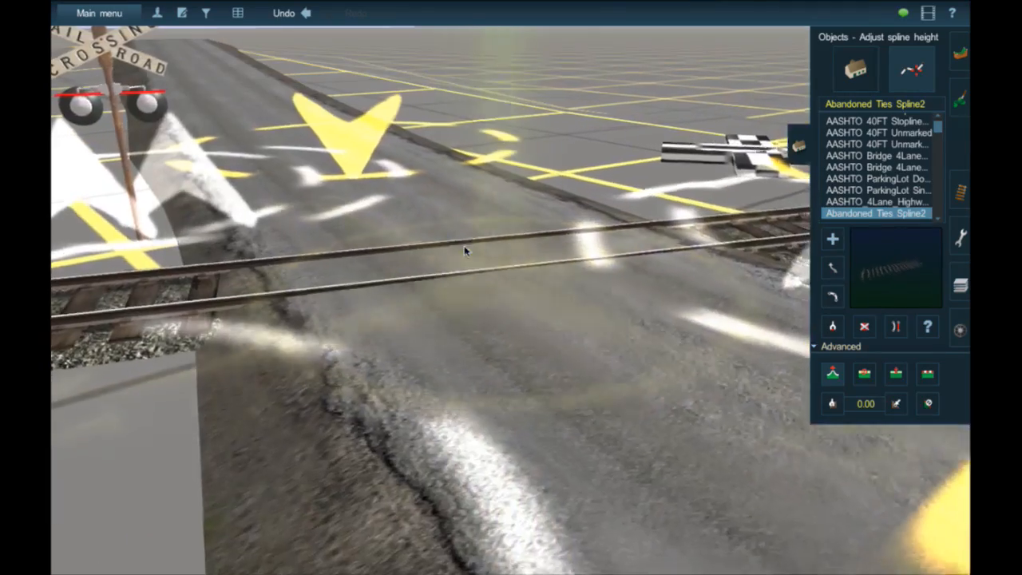
key("Left")
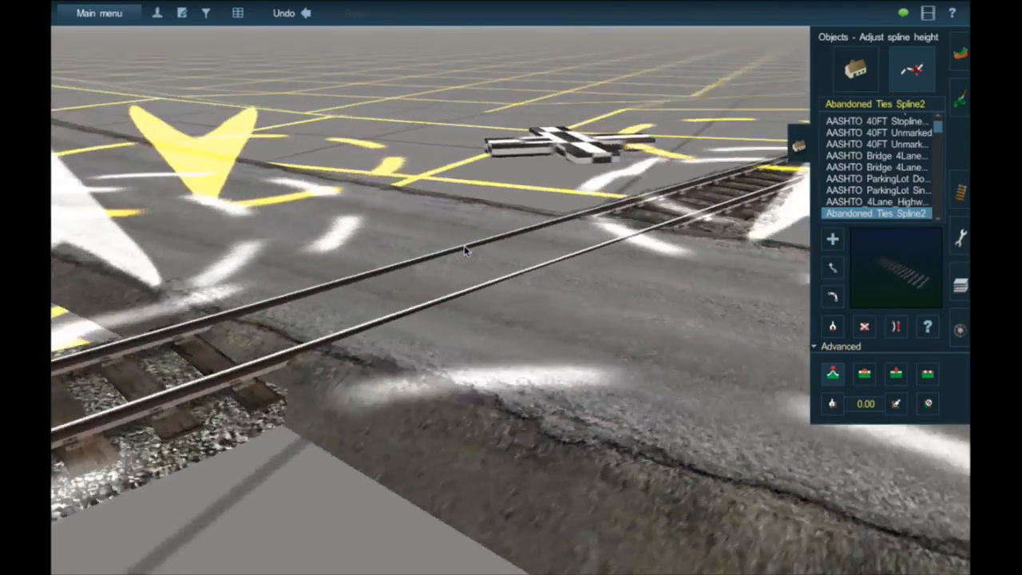
key("Down")
key("Left")
key("Right")
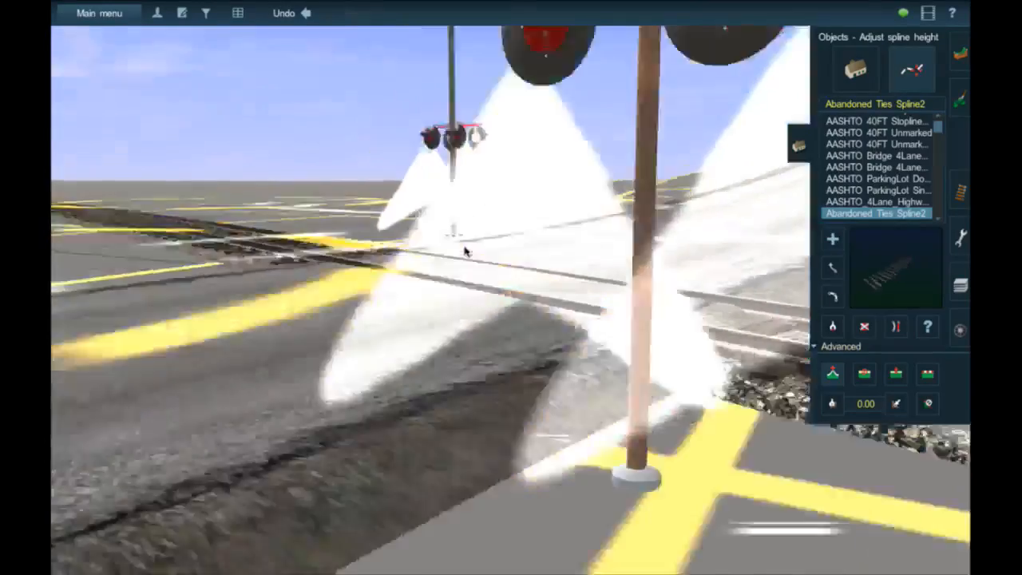
key("Up")
key("Left")
key("Down")
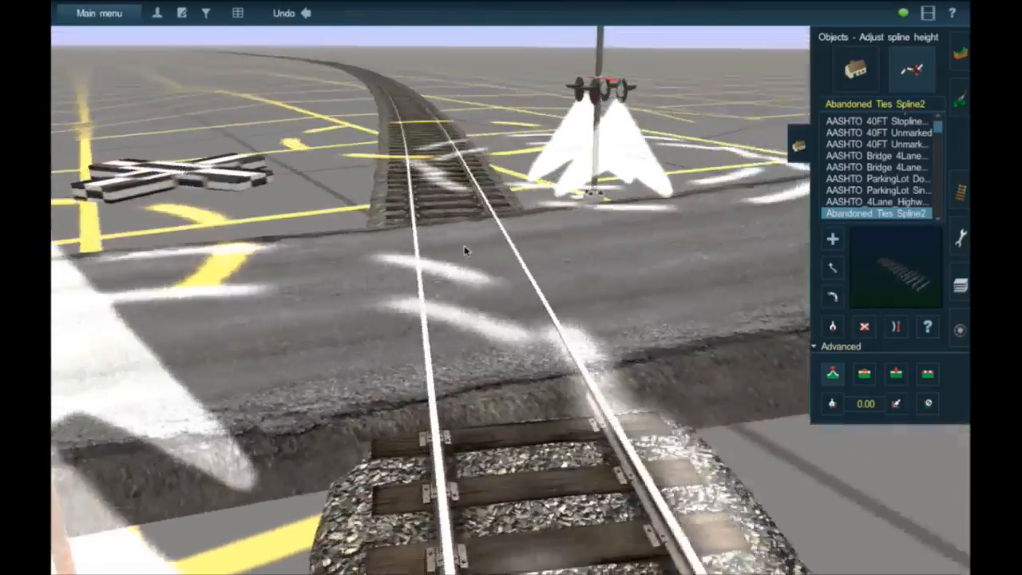
key("Up")
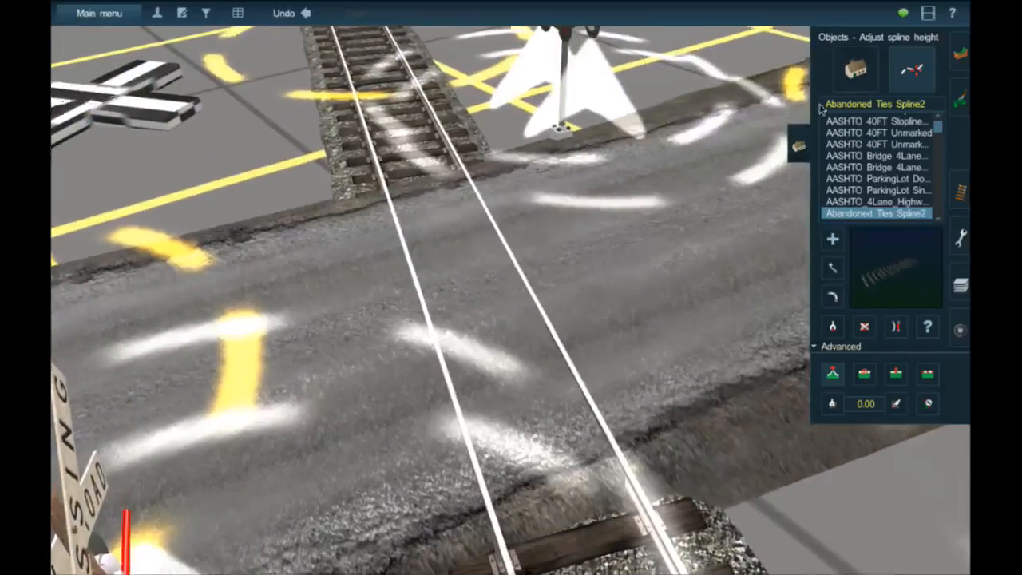
- Search the track objects for "jr" and select the light-coloured JR Wood Grade Crossing
left_click(962, 194)
left_click(882, 64)
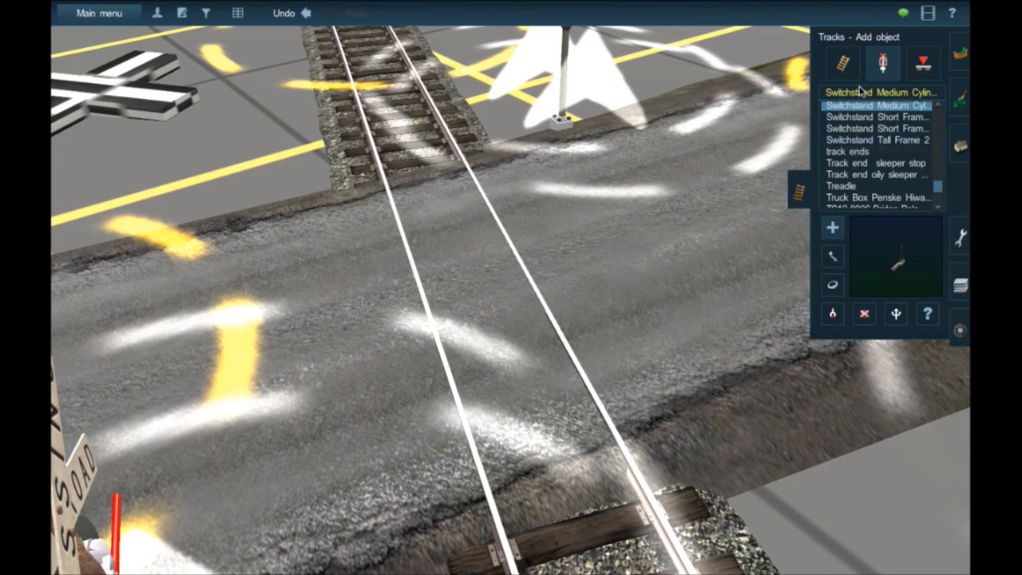
type("jr")
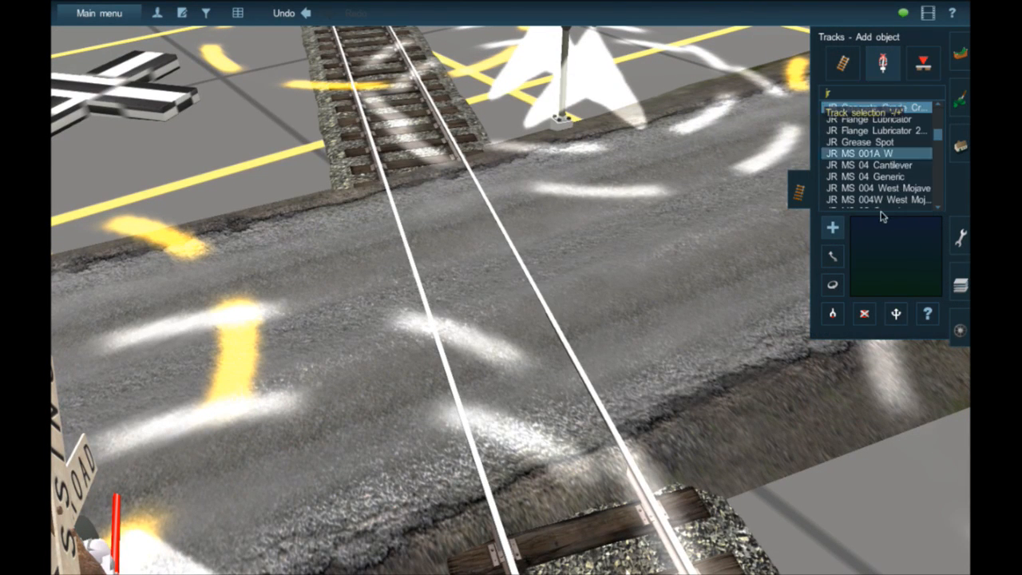
scroll(902, 181, "down", 4)
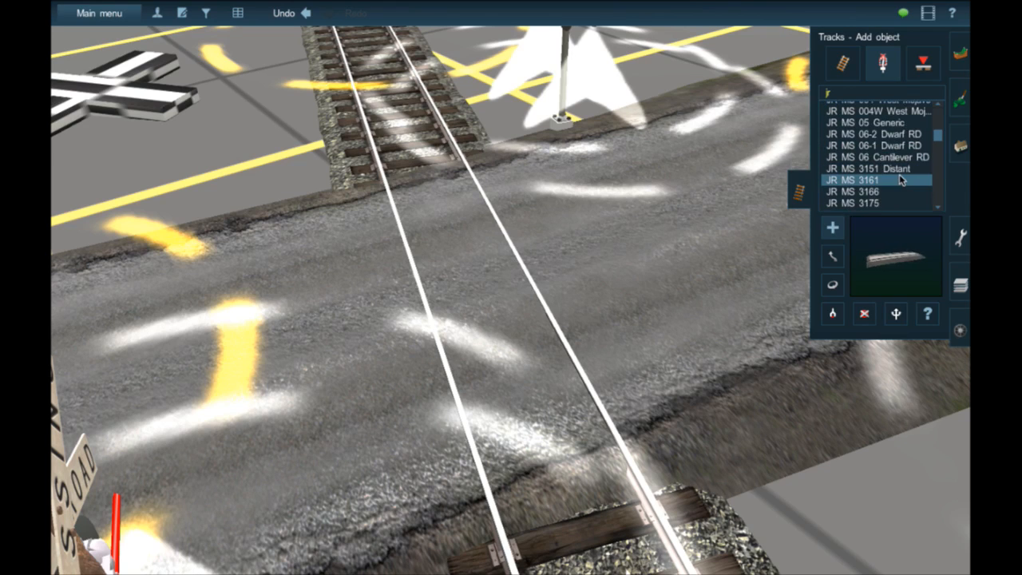
scroll(901, 181, "down", 1)
scroll(901, 180, "down", 10)
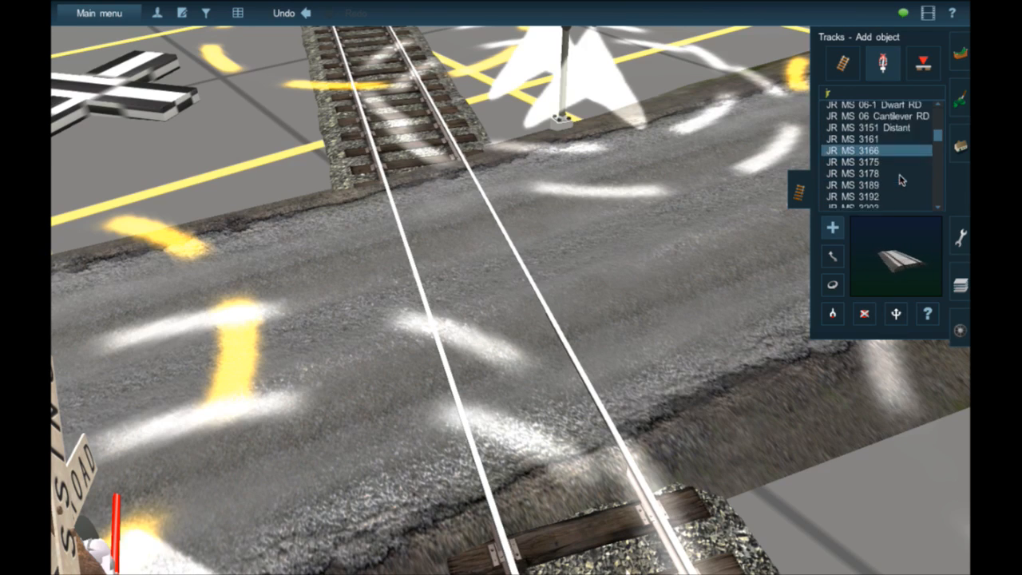
scroll(900, 177, "down", 10)
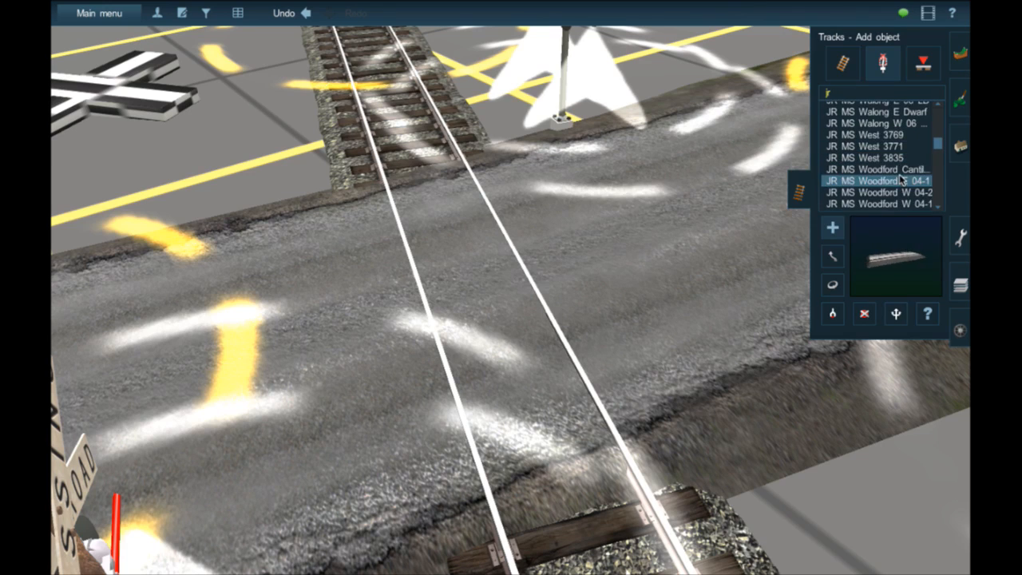
scroll(888, 166, "up", 2)
scroll(889, 165, "up", 3)
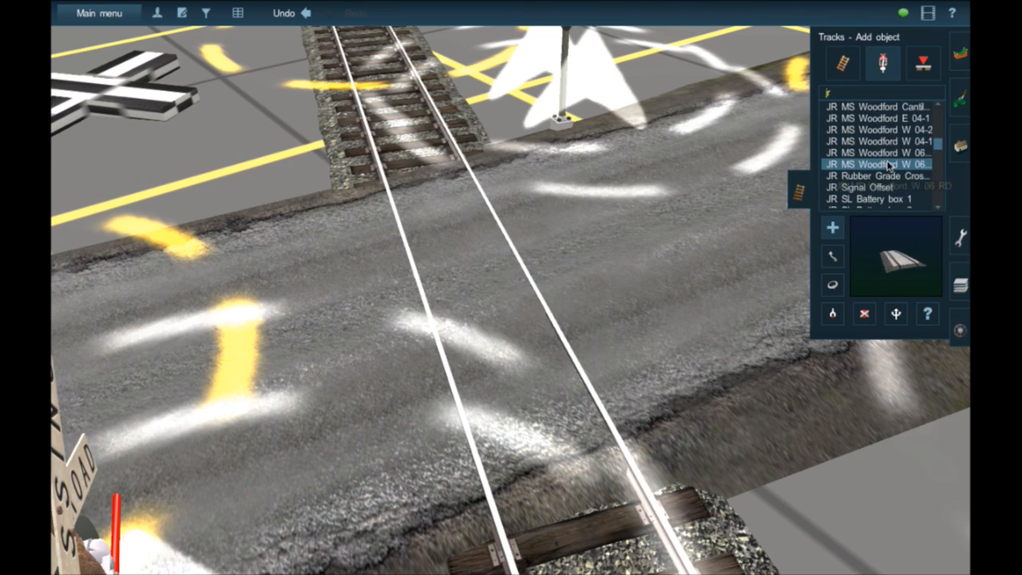
scroll(892, 189, "down", 15)
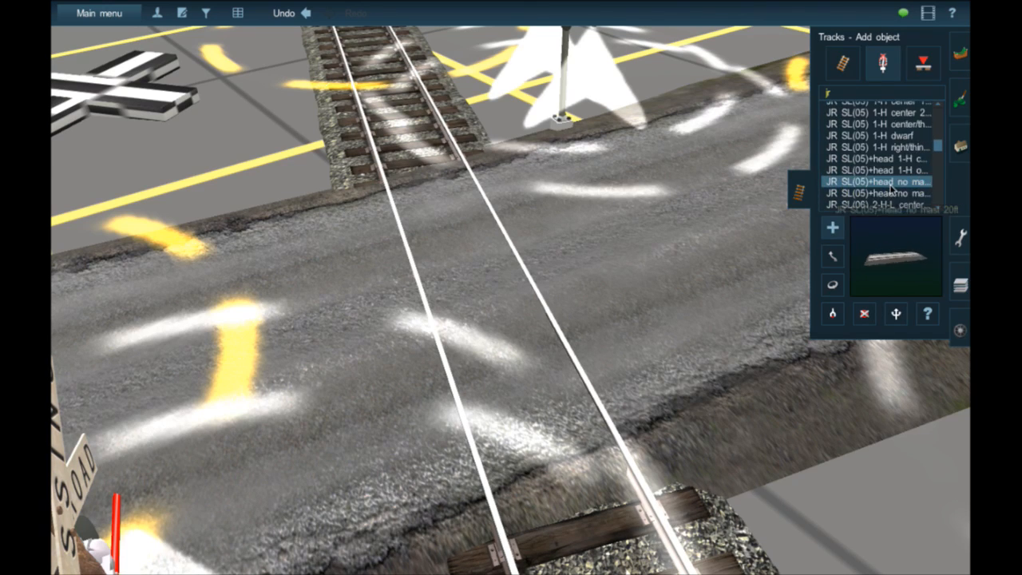
scroll(892, 188, "up", 10)
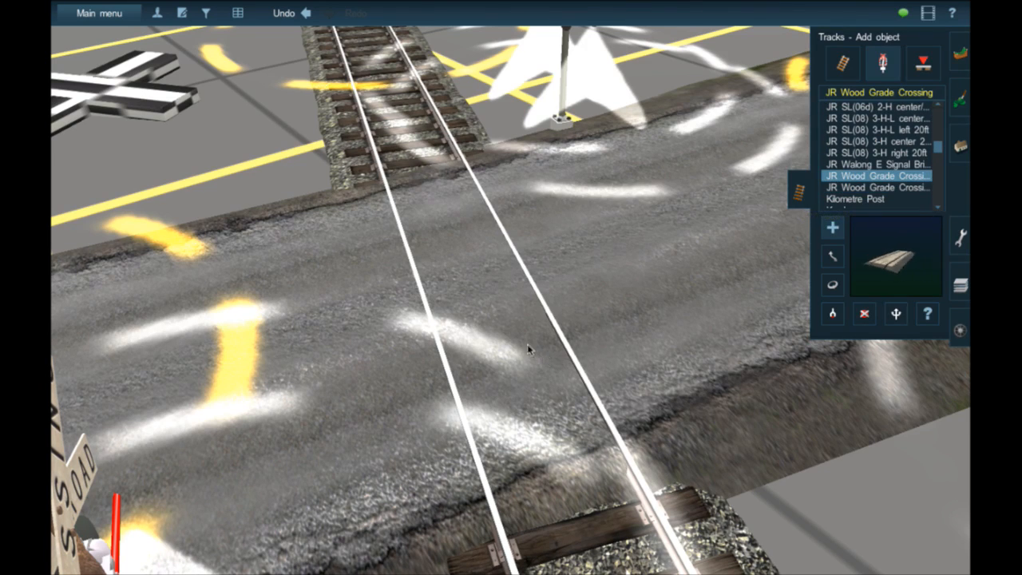
- Try the light JR Wood Grade Crossing on the track, delete it, and place the dark version over the road instead
left_click(497, 327)
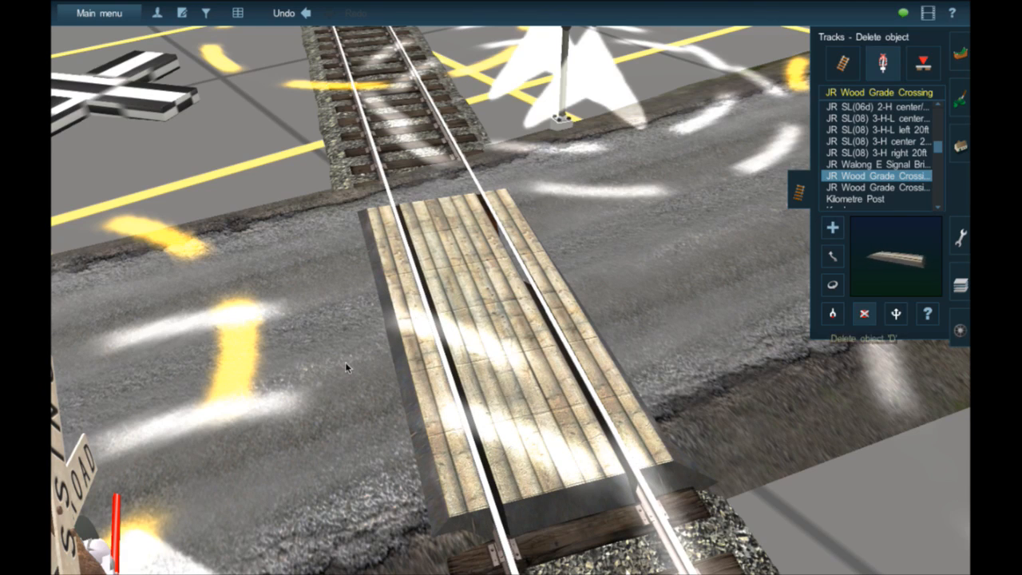
left_click(500, 325)
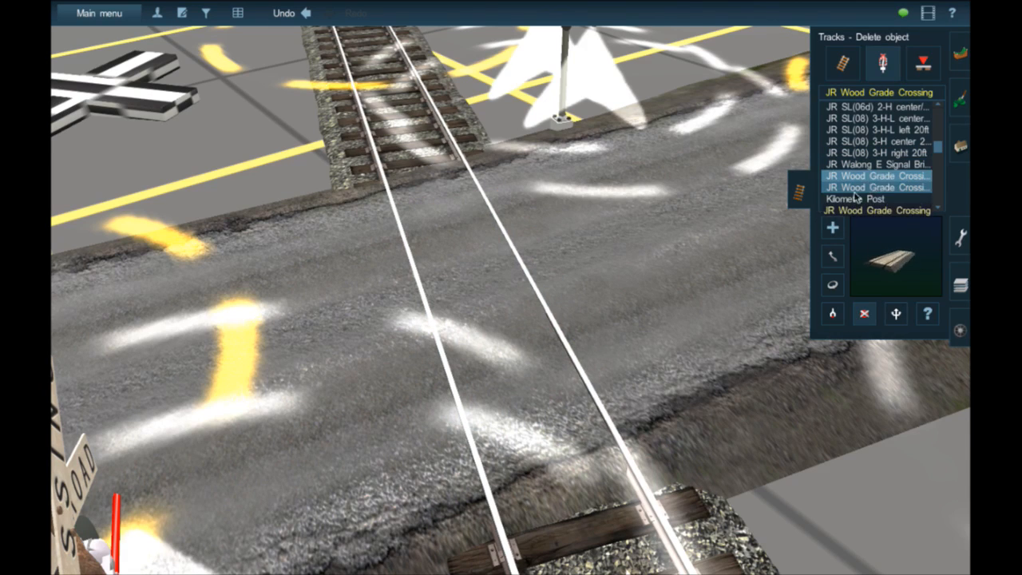
left_click(832, 228)
left_click(502, 338)
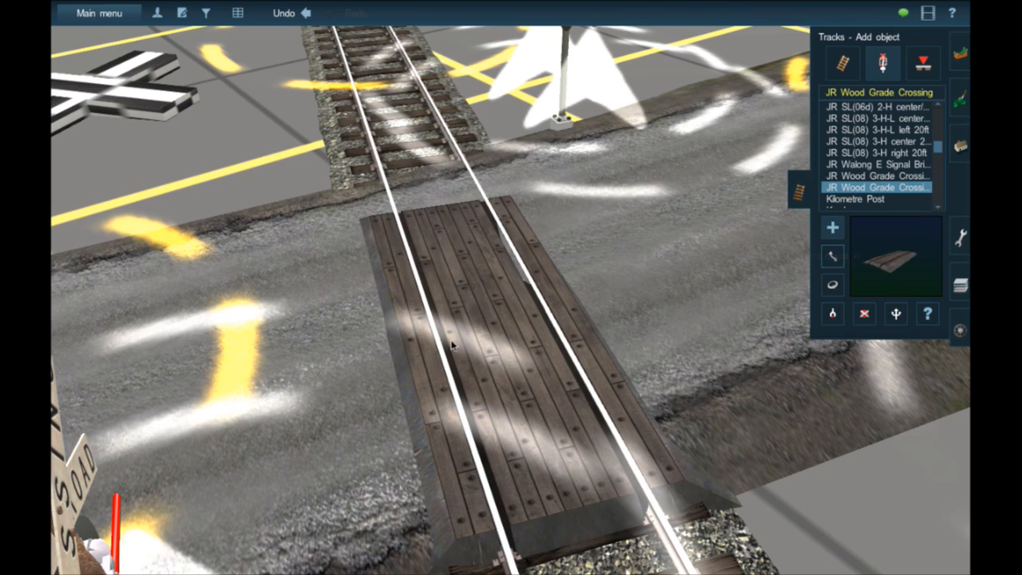
mouse_move(489, 349)
left_mouse_down()
mouse_move(471, 310)
mouse_move(494, 344)
left_mouse_up()
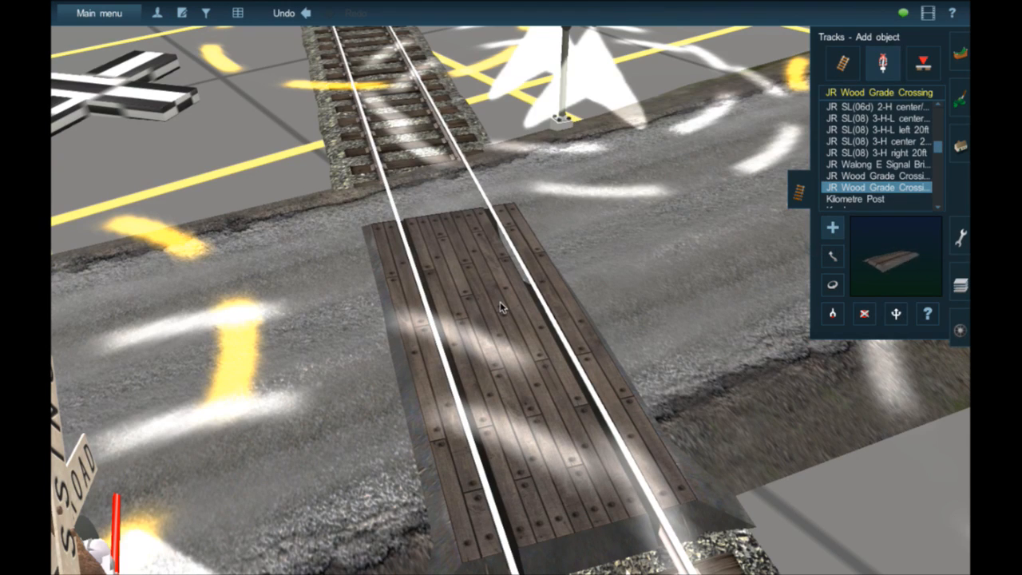
- Add a second dark JR Wood Grade Crossing across the rest of the road and shift it along the track
left_click(432, 236)
key("Up")
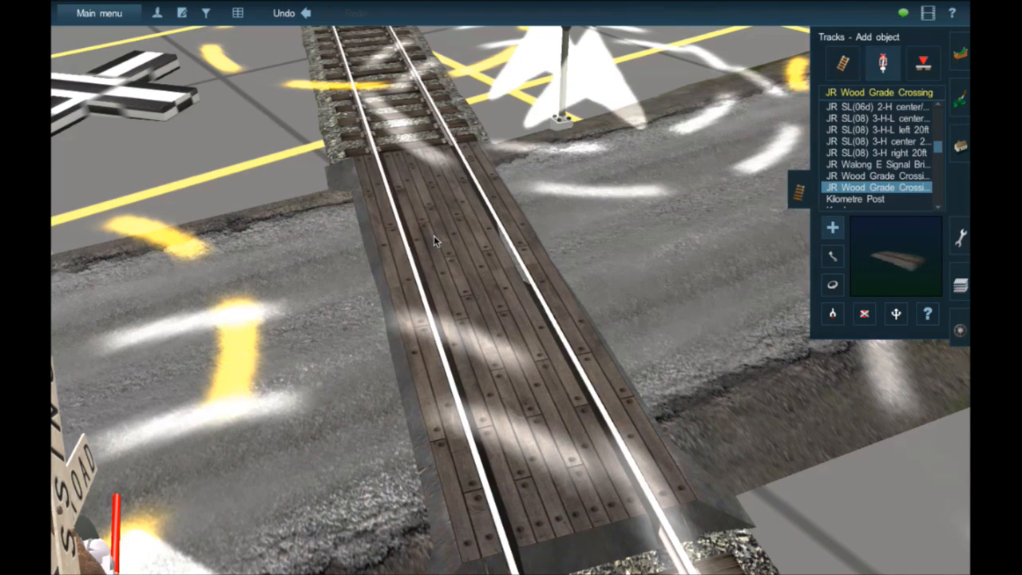
key("Left")
right_click(326, 290)
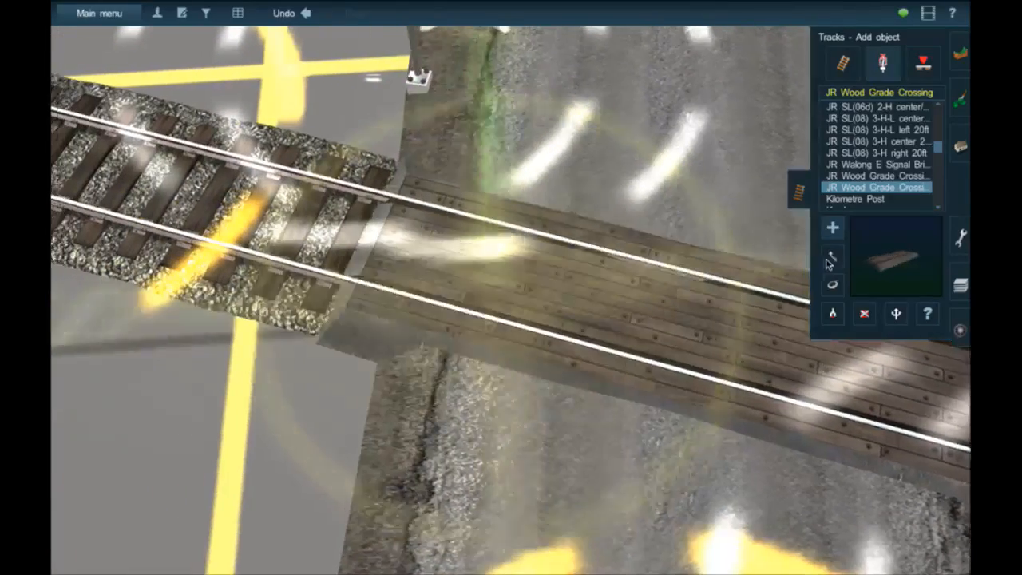
key("m")
mouse_move(647, 318)
left_mouse_down()
mouse_move(664, 319)
mouse_move(633, 311)
left_mouse_up()
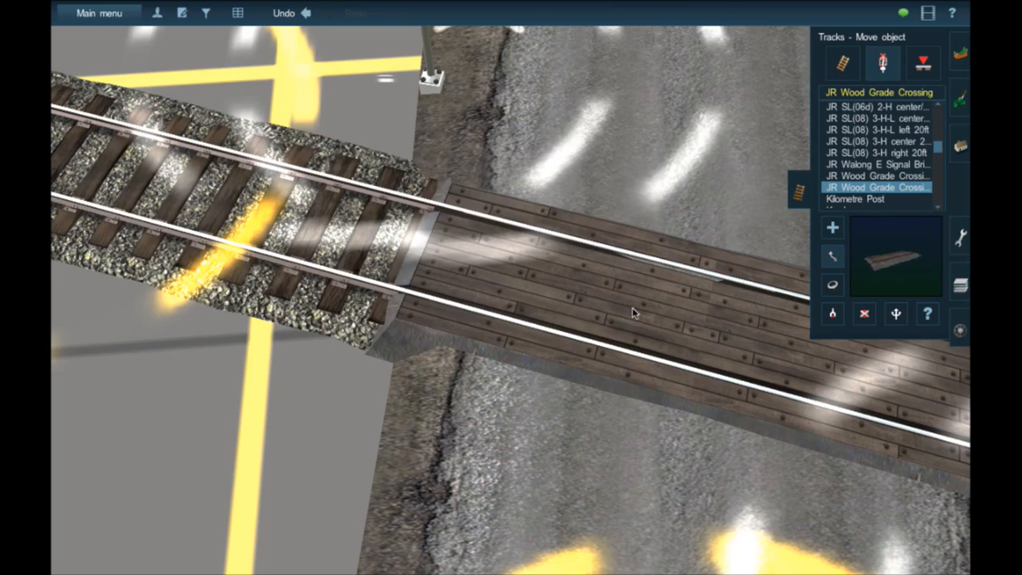
key("Down")
key("Right")
key("Down")
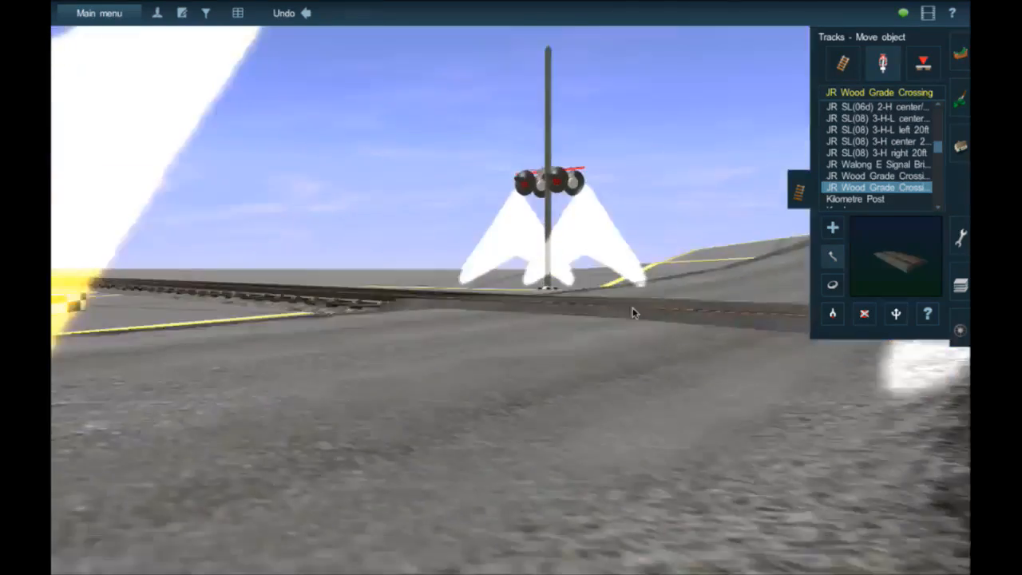
- Delete both dark JR Wood Grade Crossing pieces from the track where it crosses the road
key("Up")
left_click(864, 314)
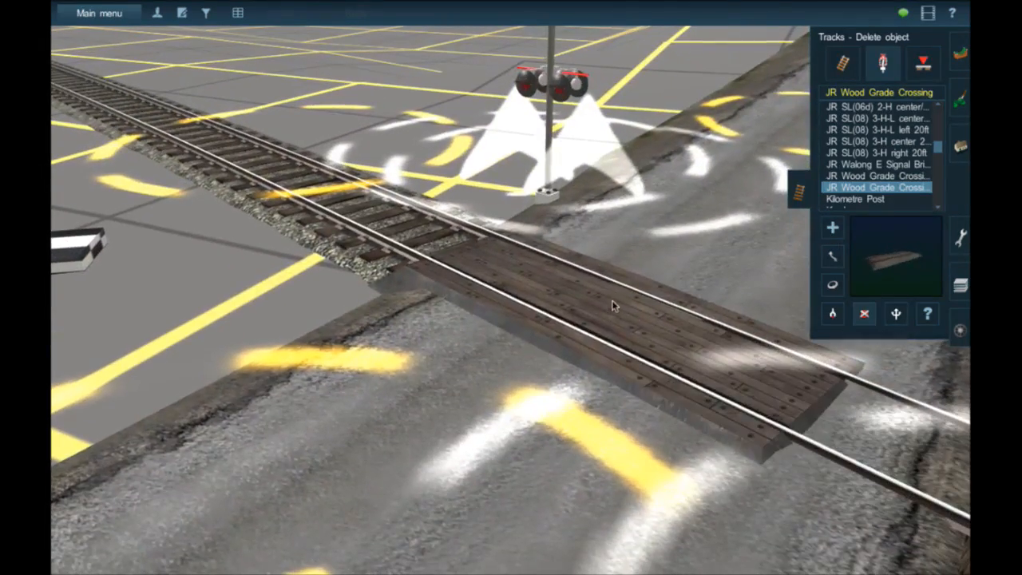
left_click(638, 324)
- Examine the uncovered rails and the road surface from both sides of the crossing and along the track
right_click(713, 367)
key("Down")
key("Right")
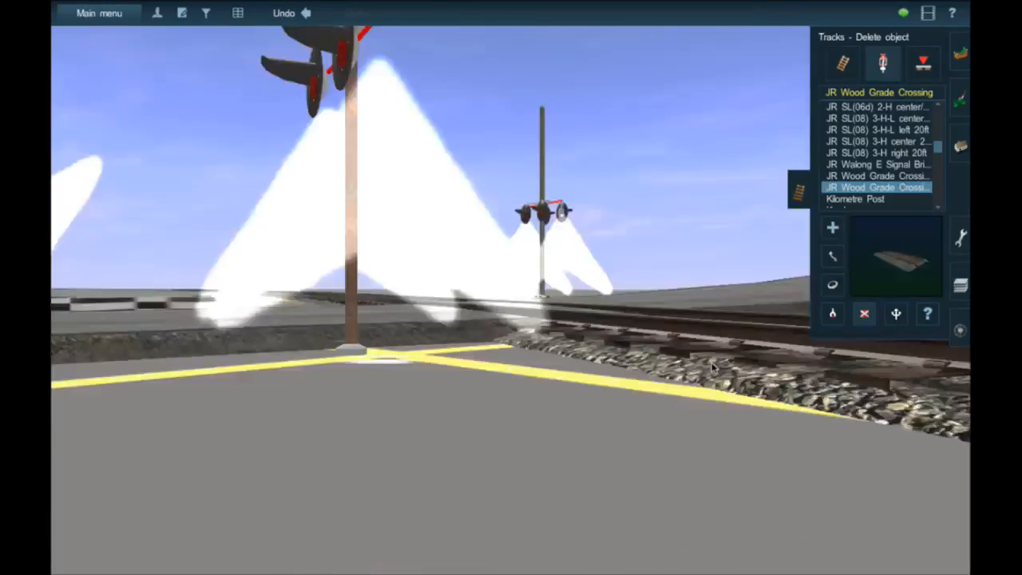
key("Up")
key("Left")
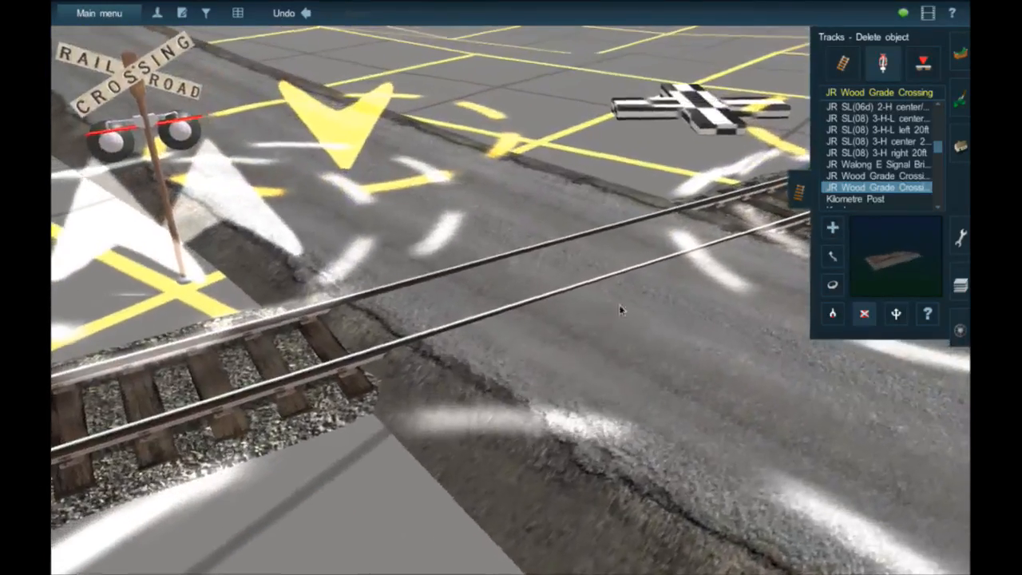
right_click(587, 275)
scroll(585, 269, "down", 5)
right_click(577, 262)
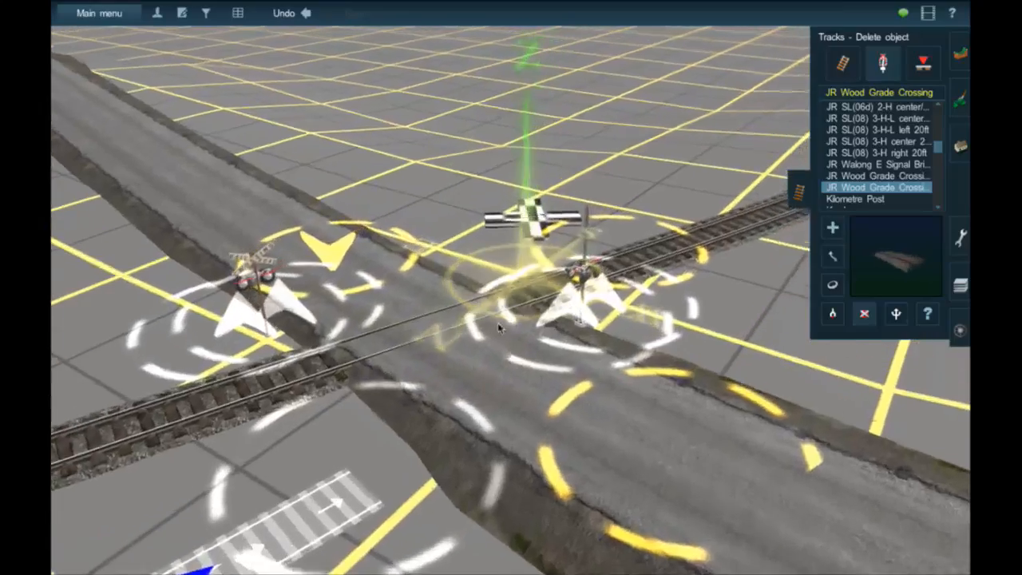
right_click(495, 323)
key("Down")
key("Right")
key("Left")
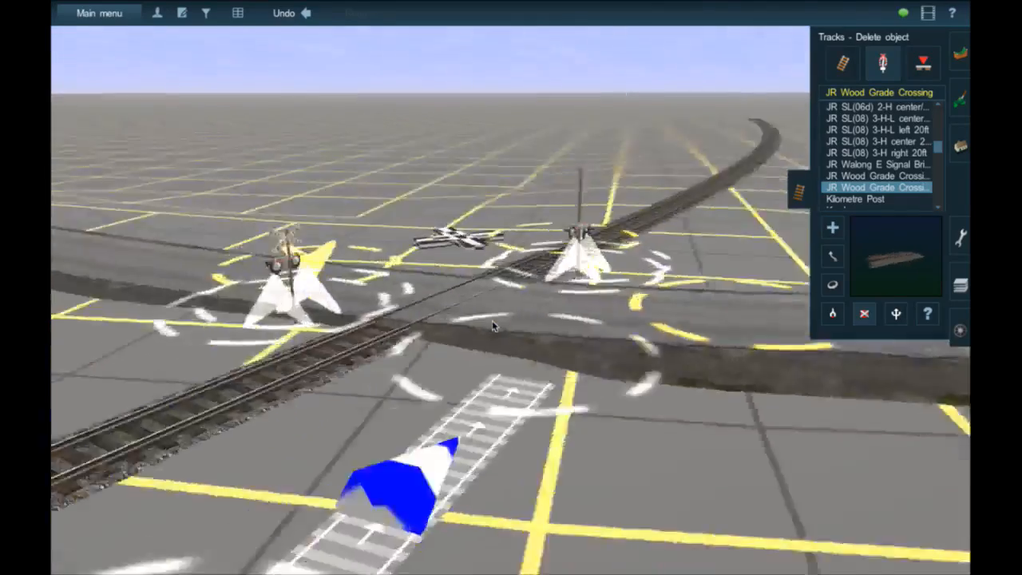
key("Down")
key("Right")
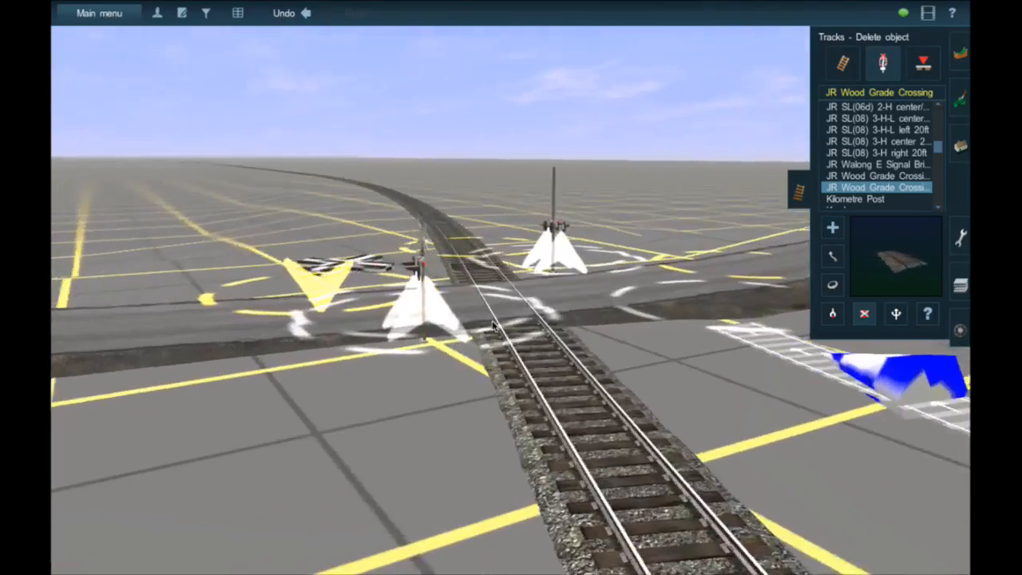
key("Right")
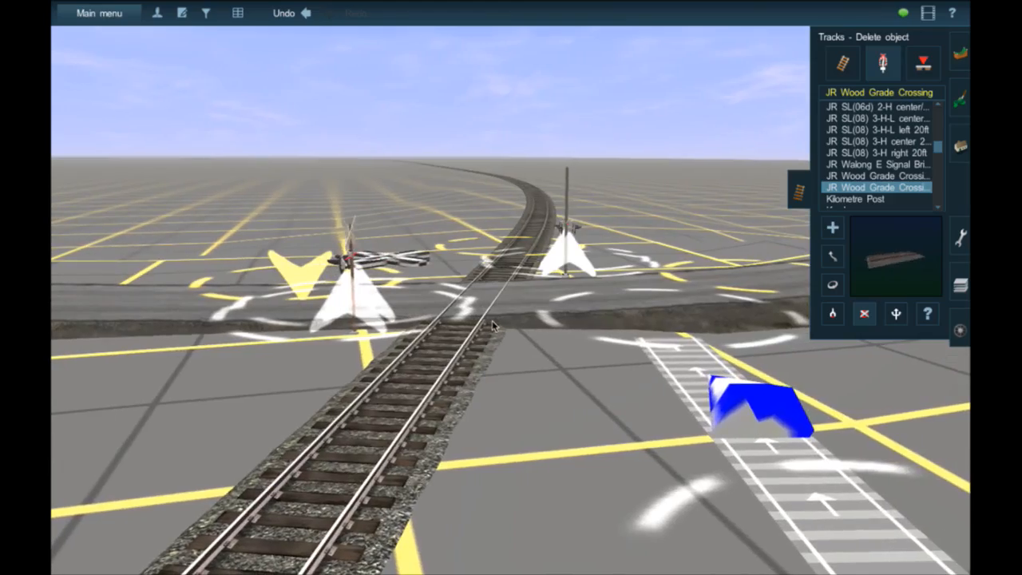
key("Left")
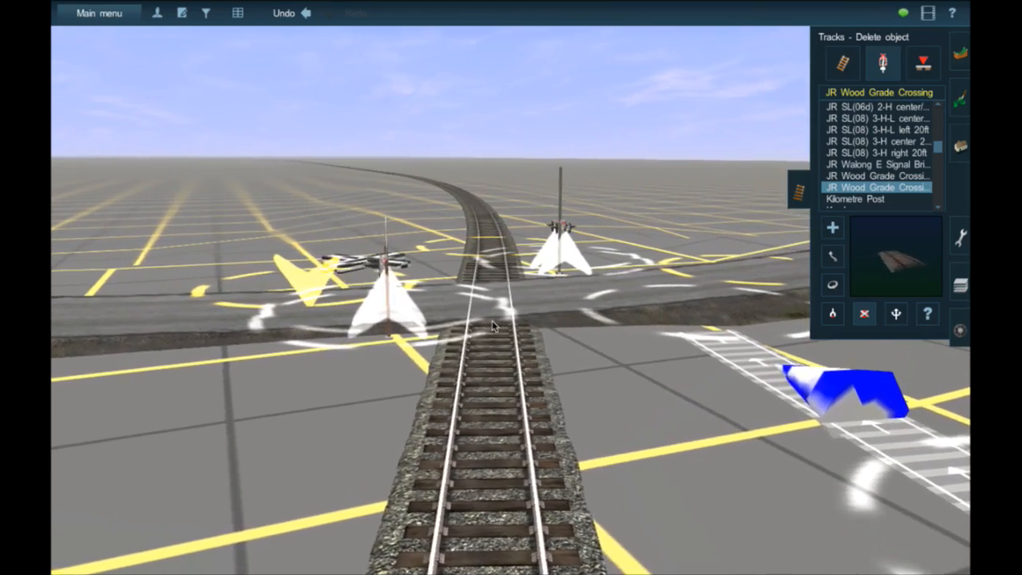
key("Up")
- Examine the crossing light signal beside the road up close and from the road approach
left_click(559, 239)
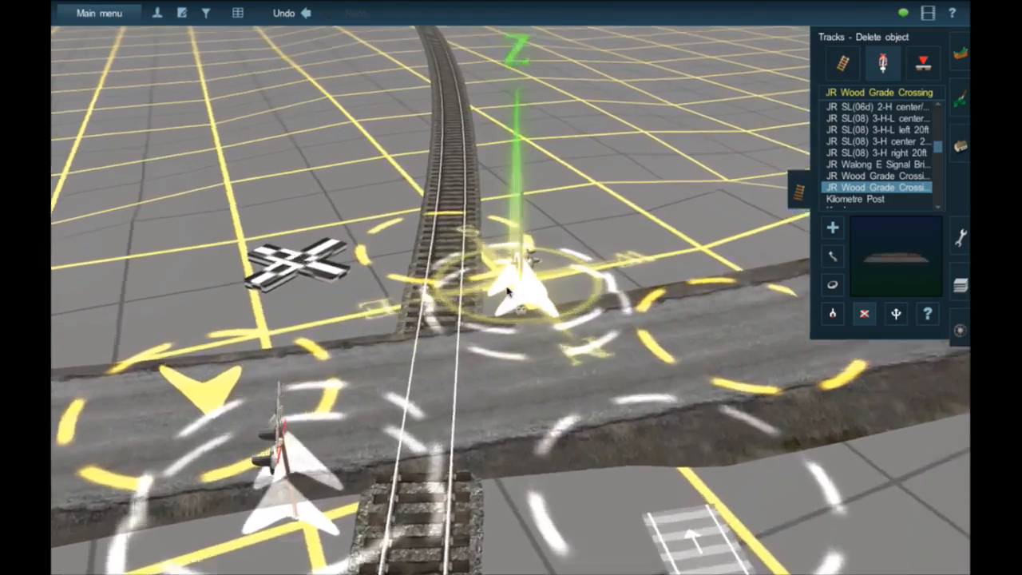
scroll(503, 303, "up", 5)
right_click(495, 325)
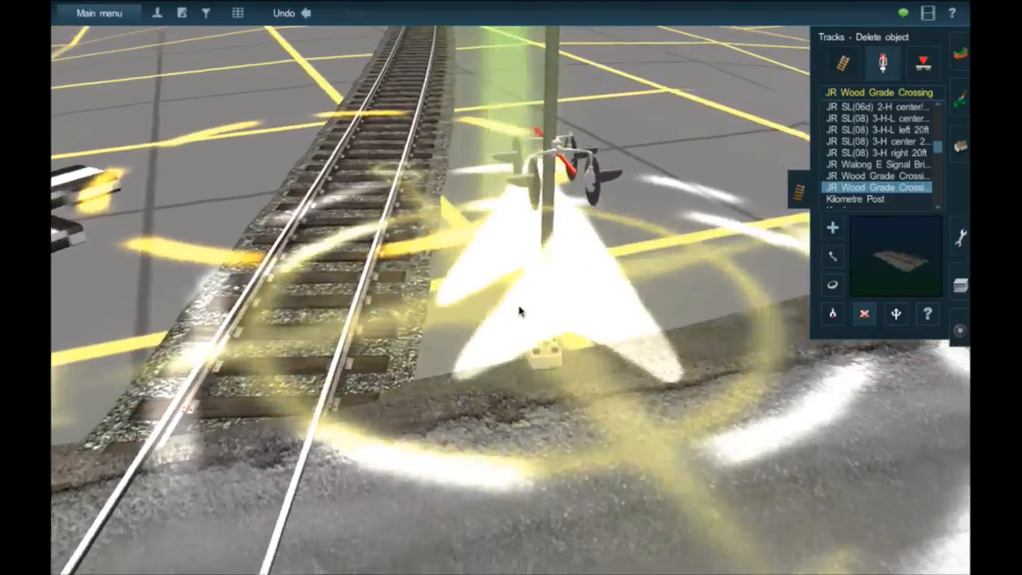
key("Right")
key("Right")
key("Up")
right_click(406, 240)
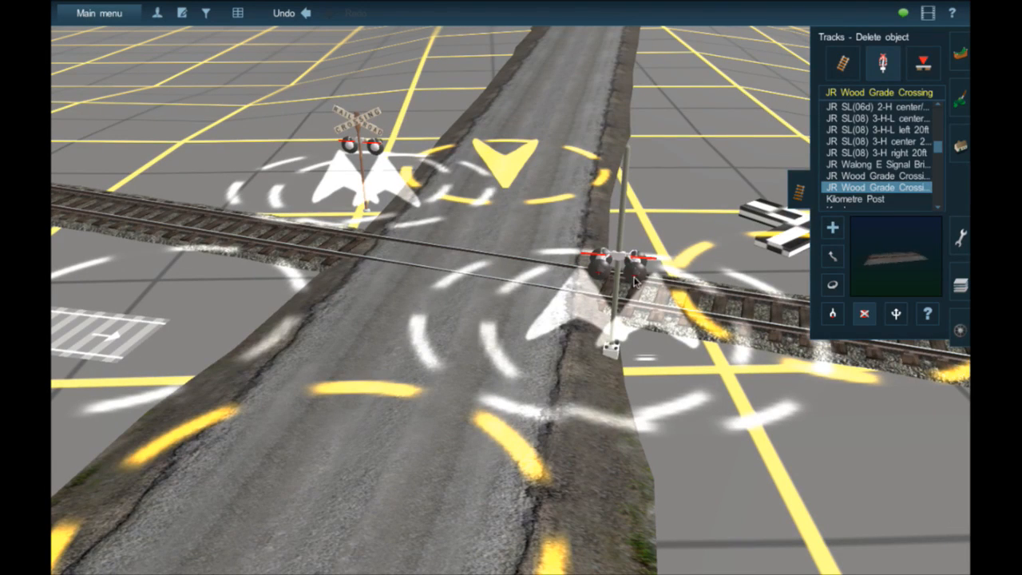
- Pick the DAR RR Crossing Poll 1 object from the roadside signal and place another pole across the track
left_click(889, 130)
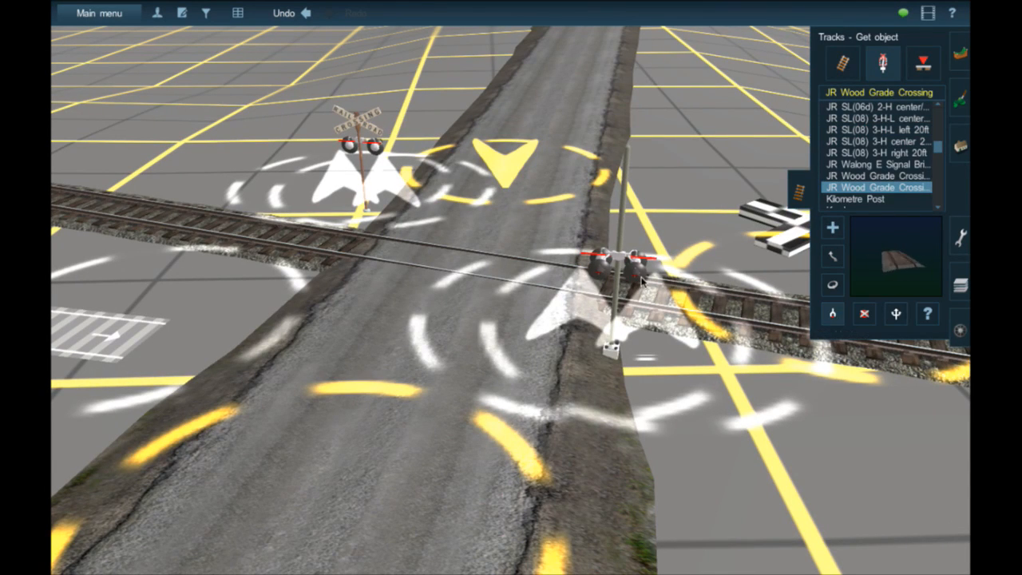
left_click(956, 147)
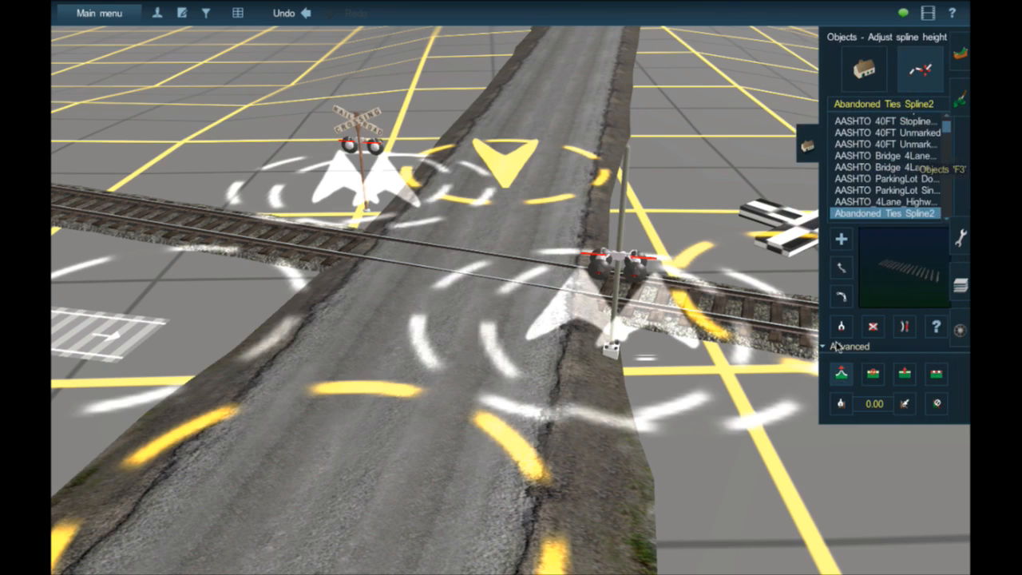
left_click(844, 72)
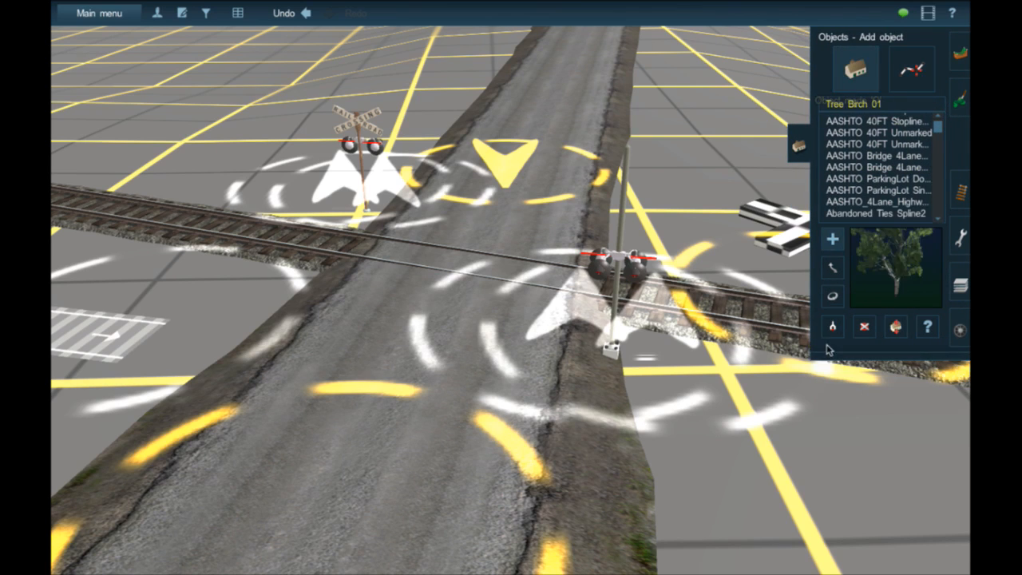
left_click(830, 328)
left_click(618, 289)
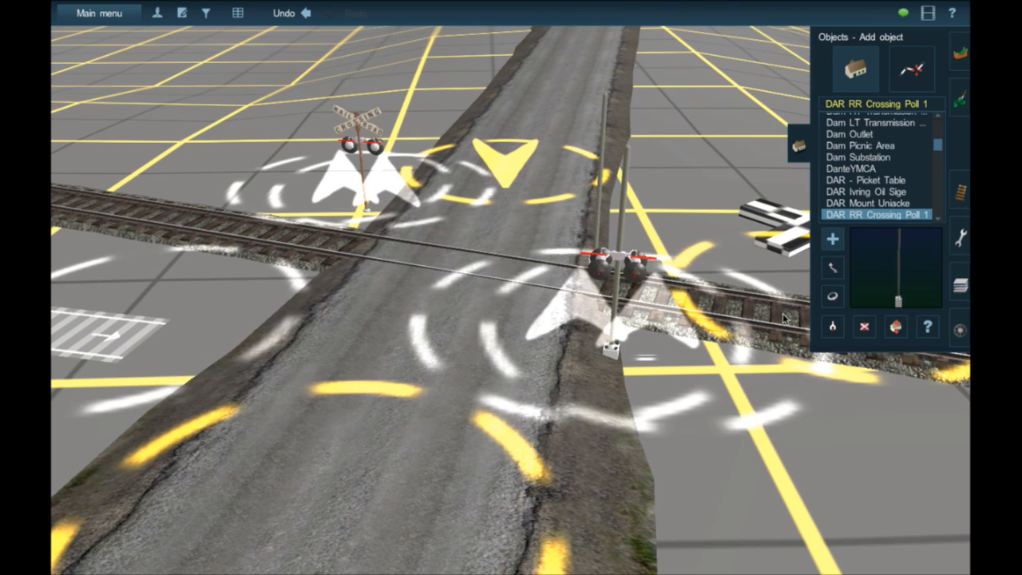
- Pick the Safetran lights from the signal and preview the Grade Xing NRC 12x24, 6L Artic W Ped Gate and 4L models
left_click(642, 273)
scroll(851, 151, "down", 2)
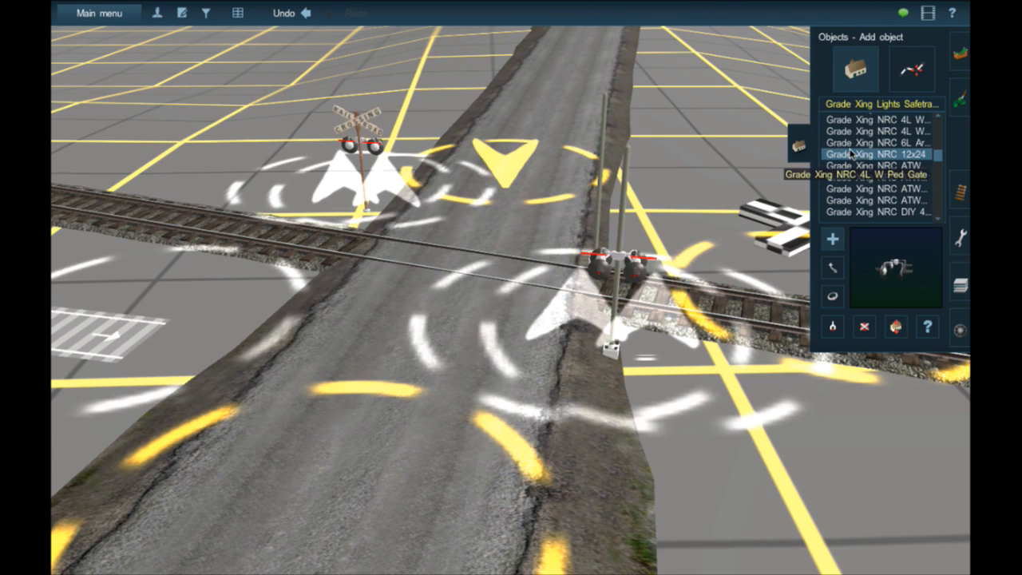
scroll(851, 152, "down", 2)
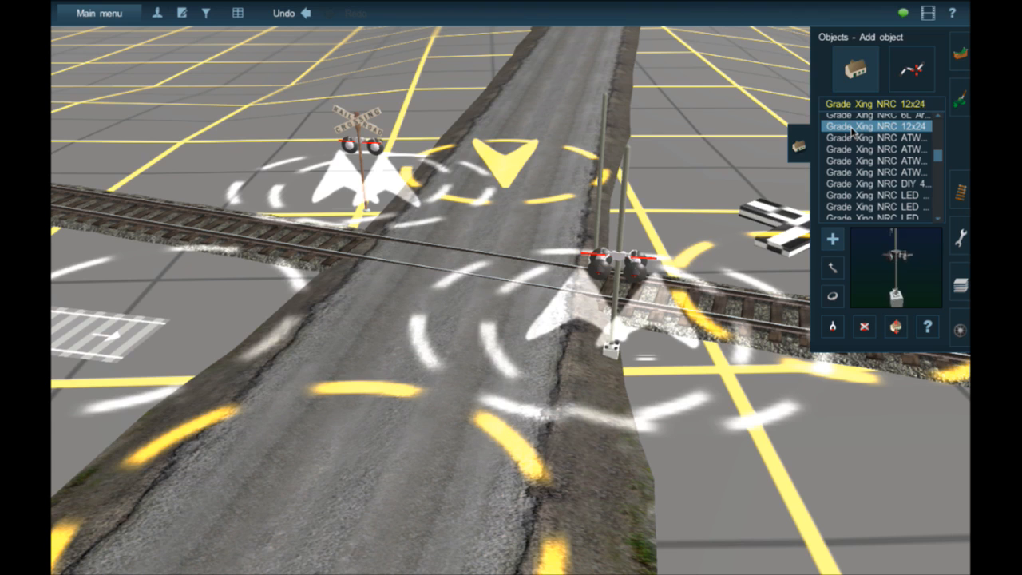
left_click(857, 117)
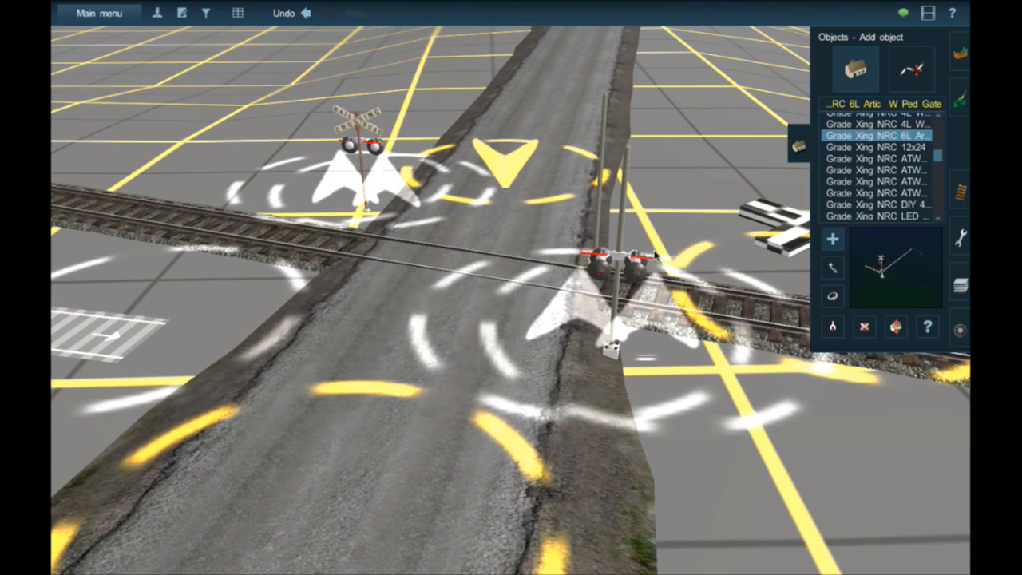
left_click(907, 126)
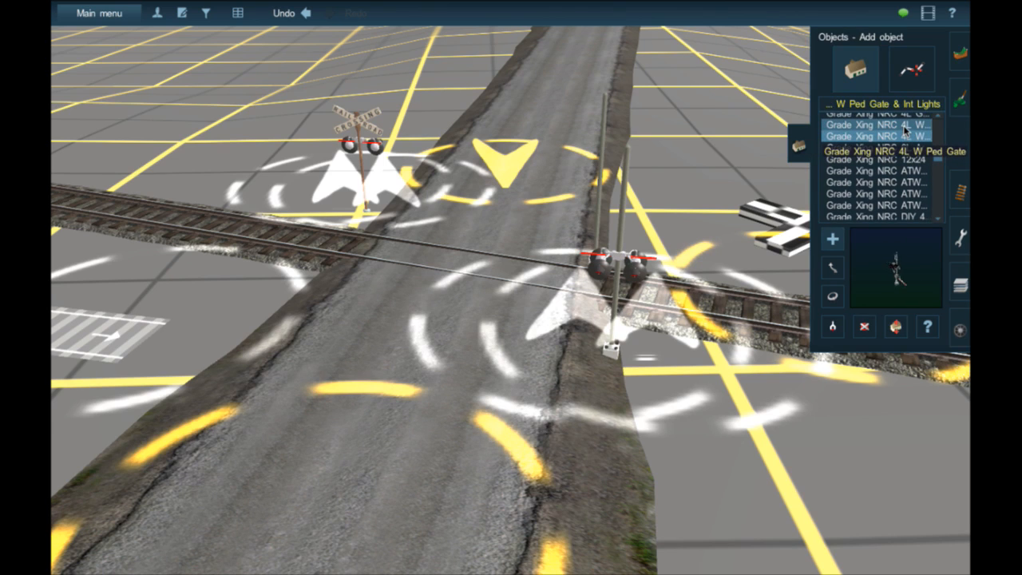
left_click(905, 132)
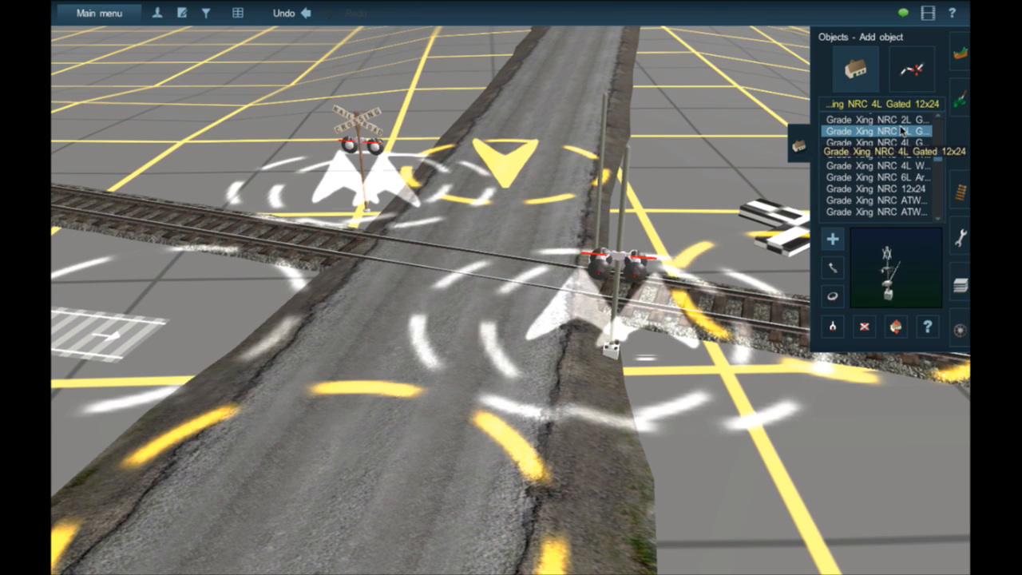
- Preview the NRC 2L Gated 12x24 and Safetran 8x20 2 Way Front Mount objects, and select Grade Xing Lights Safetran 8x20 1 Way
scroll(902, 132, "up", 2)
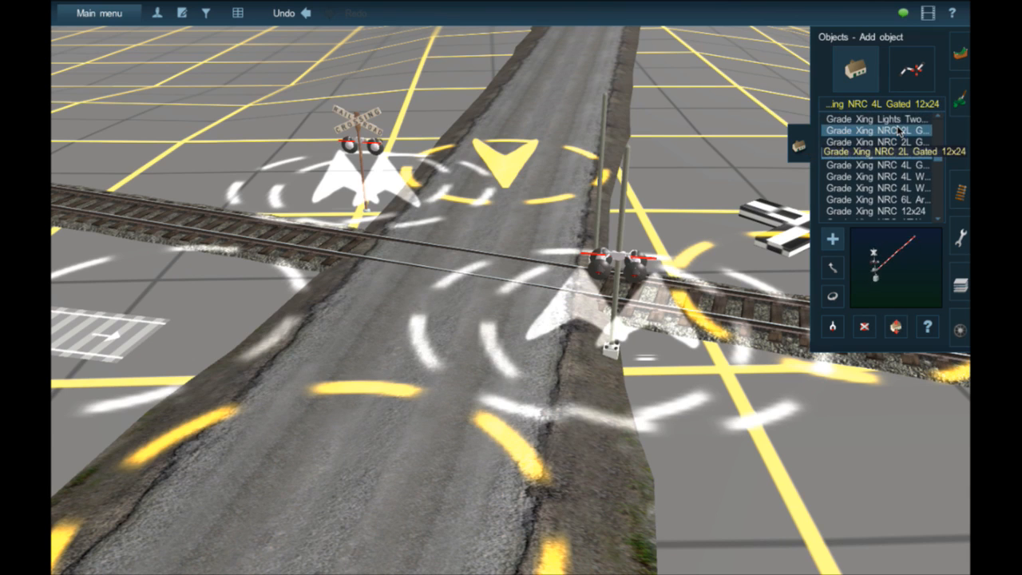
scroll(898, 132, "up", 1)
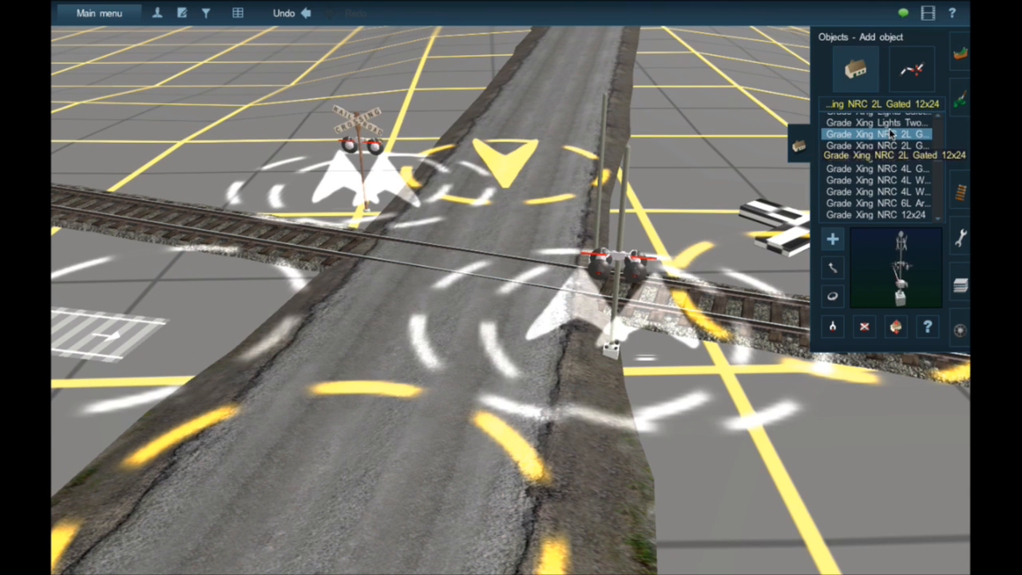
scroll(891, 133, "up", 2)
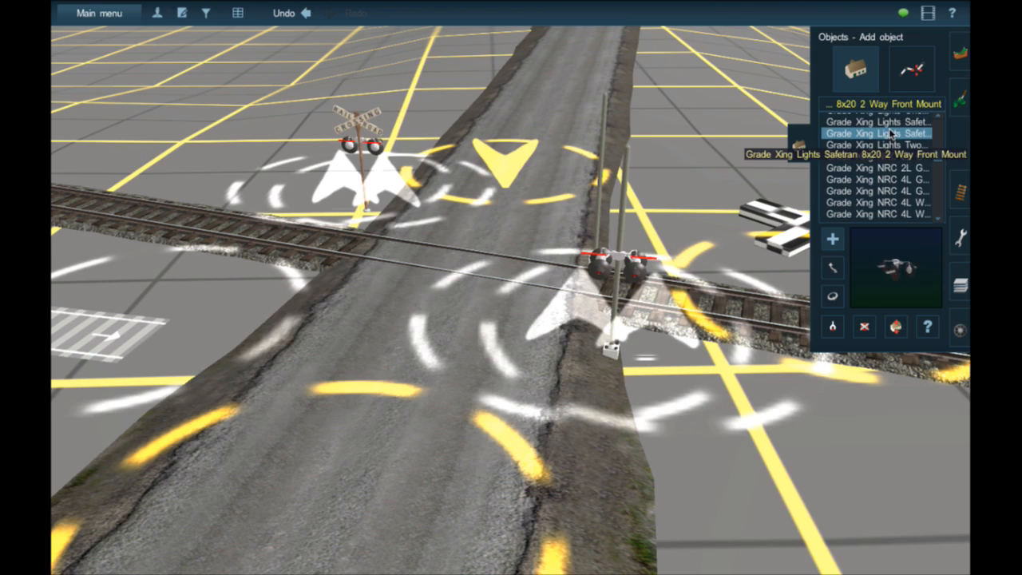
scroll(876, 121, "up", 1)
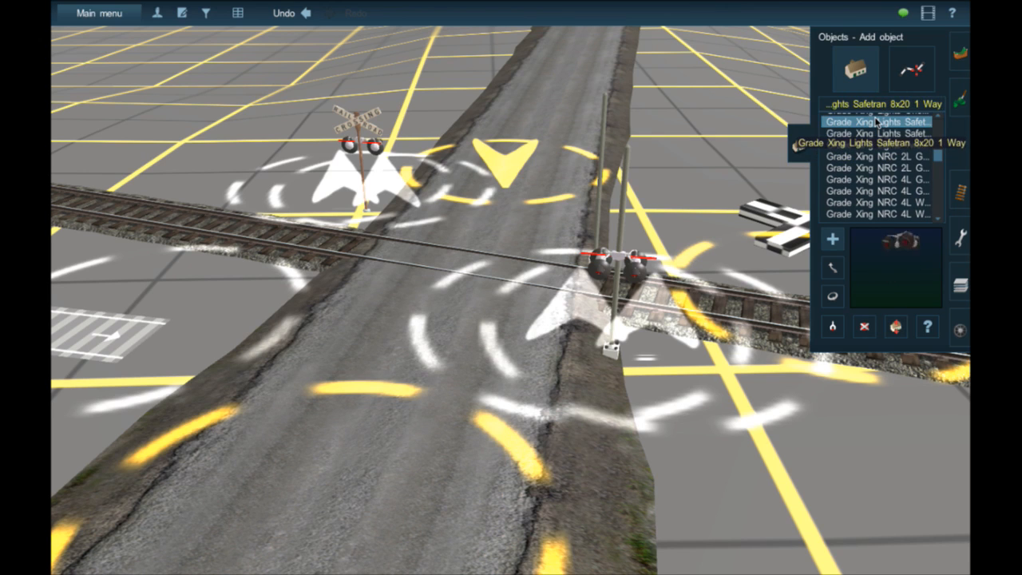
scroll(876, 122, "up", 1)
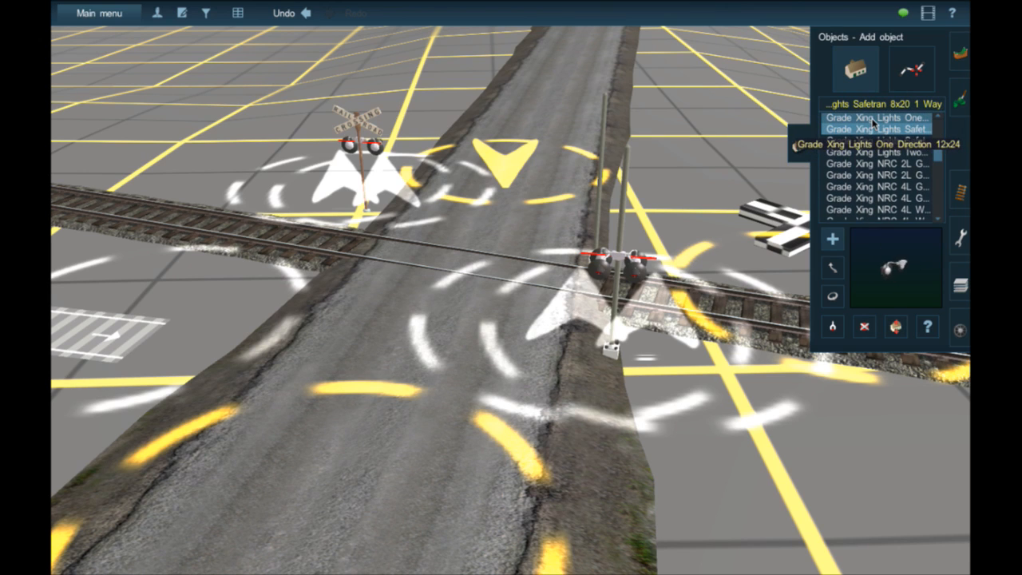
- Place another pair of Safetran 8x20 1 Way lights at the near signal pole and rotate it parallel to the existing pair
left_click(614, 355)
scroll(669, 308, "up", 3)
right_click(663, 322)
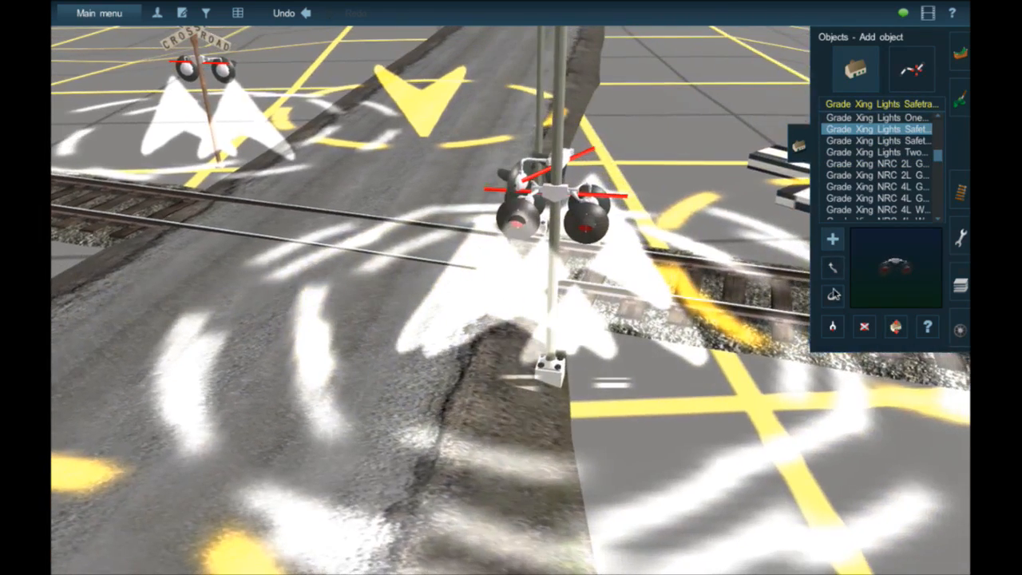
left_click(833, 296)
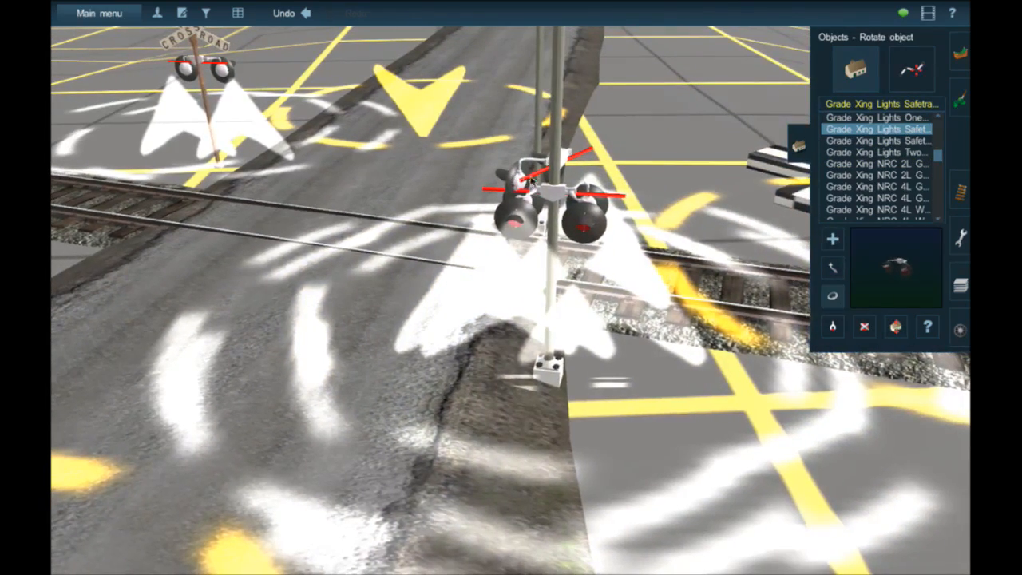
left_click_drag(528, 182, 692, 176)
key("Up")
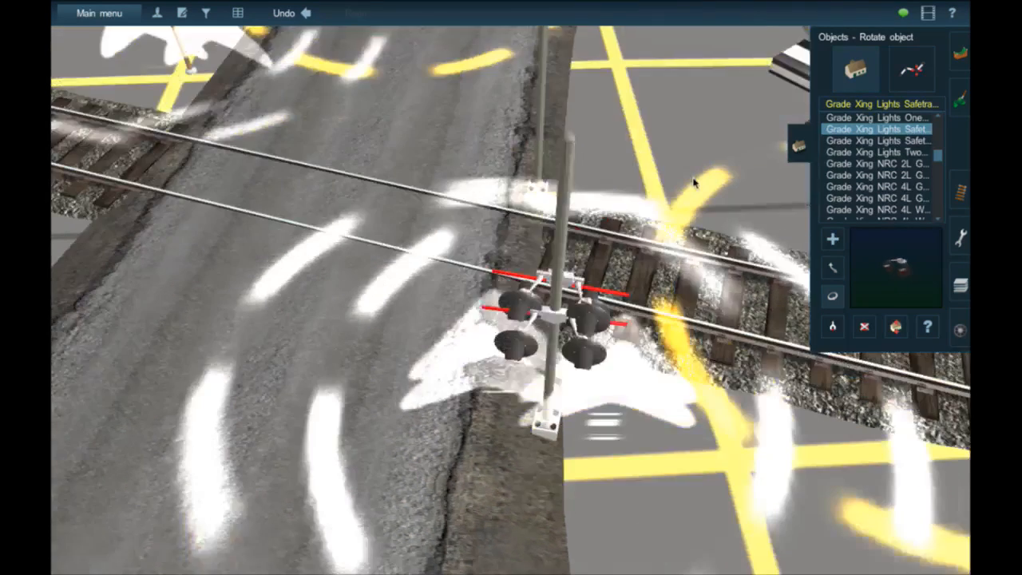
- Move the added Safetran lights onto the near signal pole and raise them above the existing pair
left_click(832, 270)
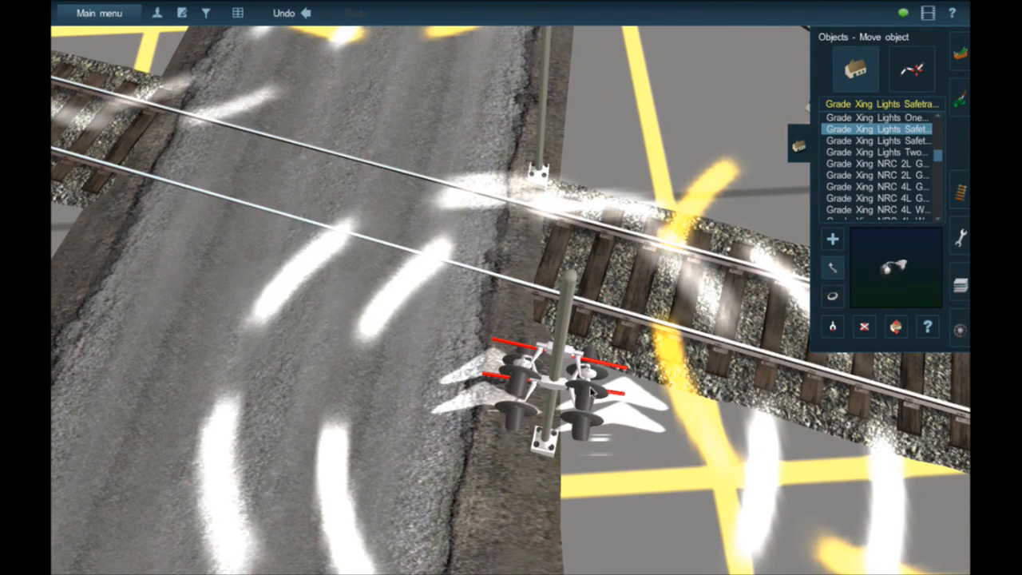
left_click_drag(591, 400, 587, 409)
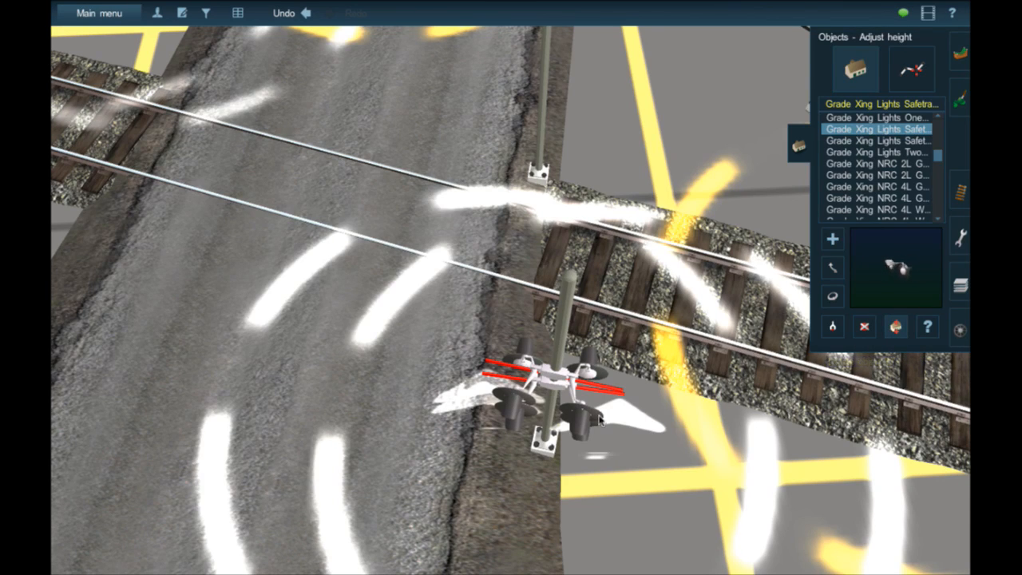
left_click_drag(585, 413, 584, 408)
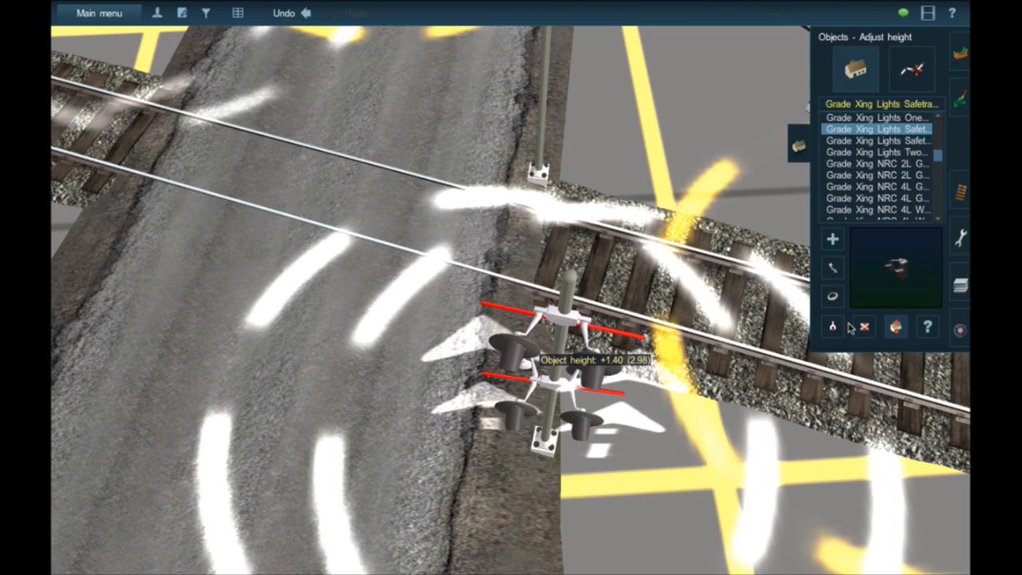
right_click_drag(725, 346, 605, 226)
key("Right")
key("Down")
key("Up")
middle_click_drag(615, 189, 613, 190)
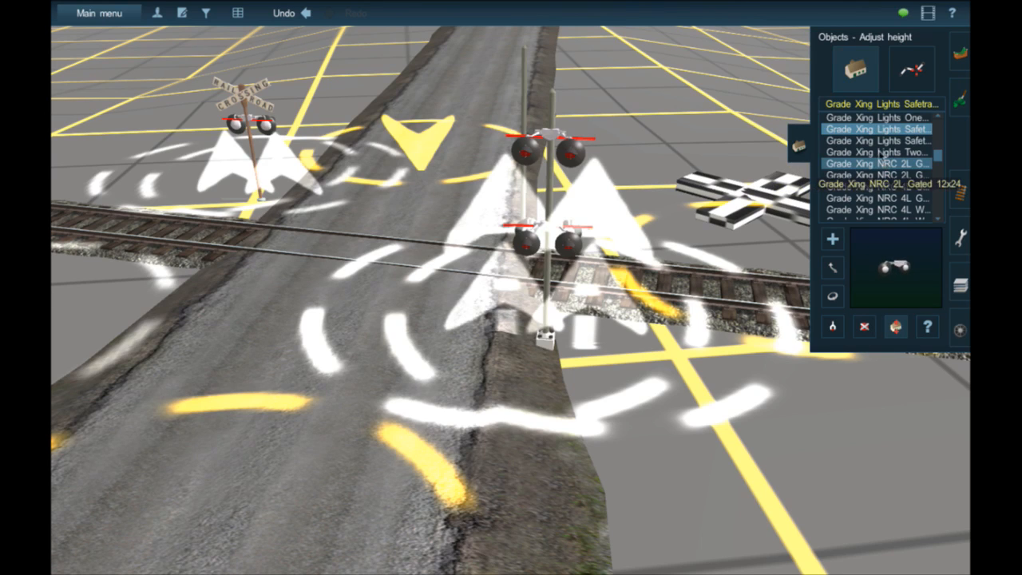
- Pick Grade Xing NRC WSL Off from the Grade Xing objects and place it on the open ground beside the road
scroll(891, 192, "down", 3)
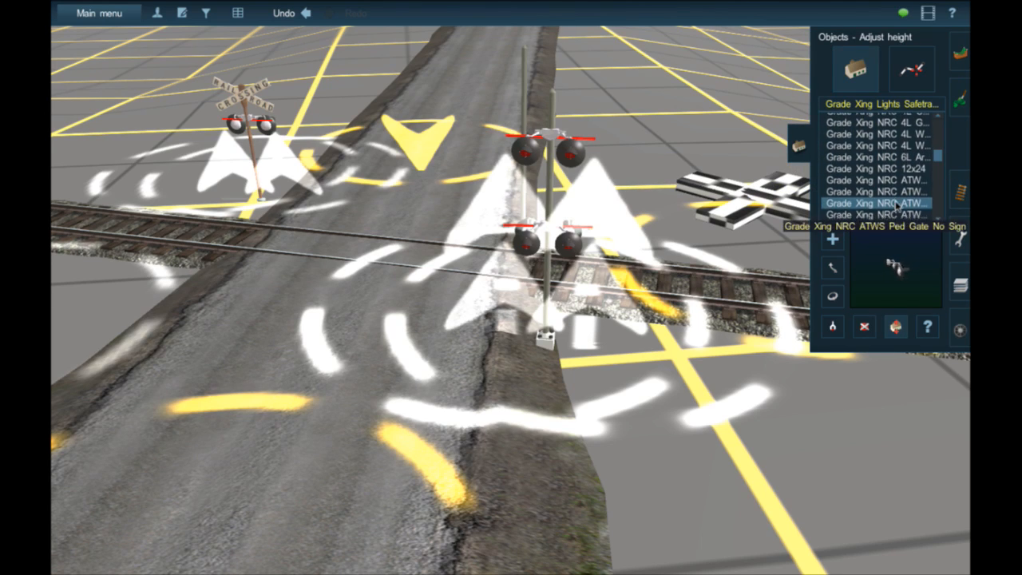
scroll(887, 204, "down", 5)
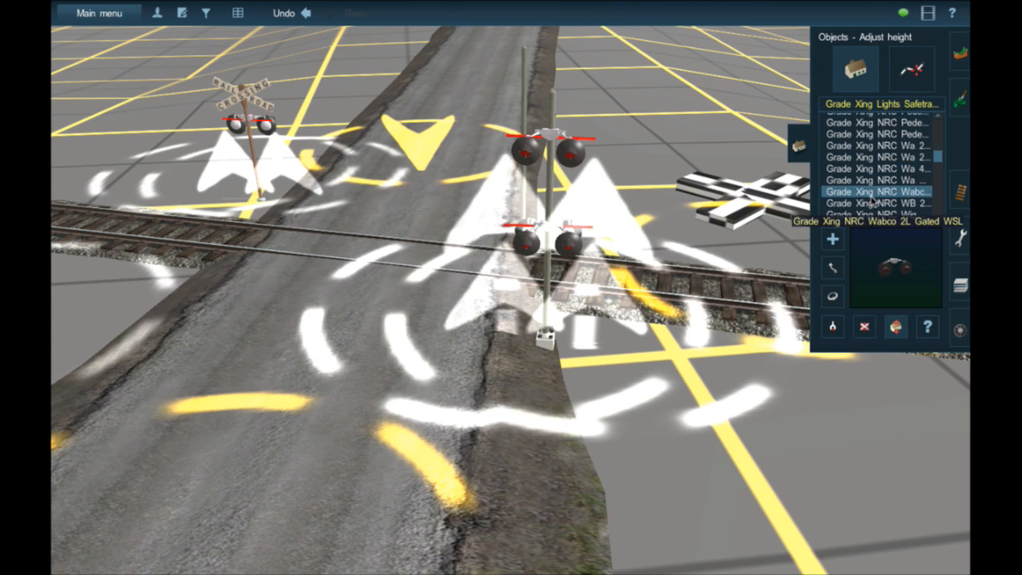
scroll(873, 204, "down", 4)
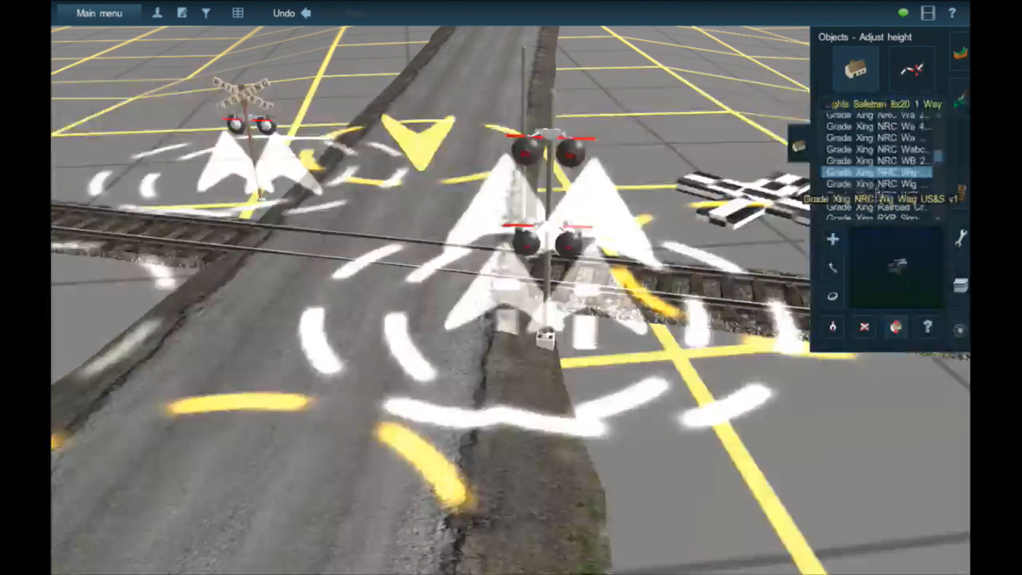
left_click(876, 195)
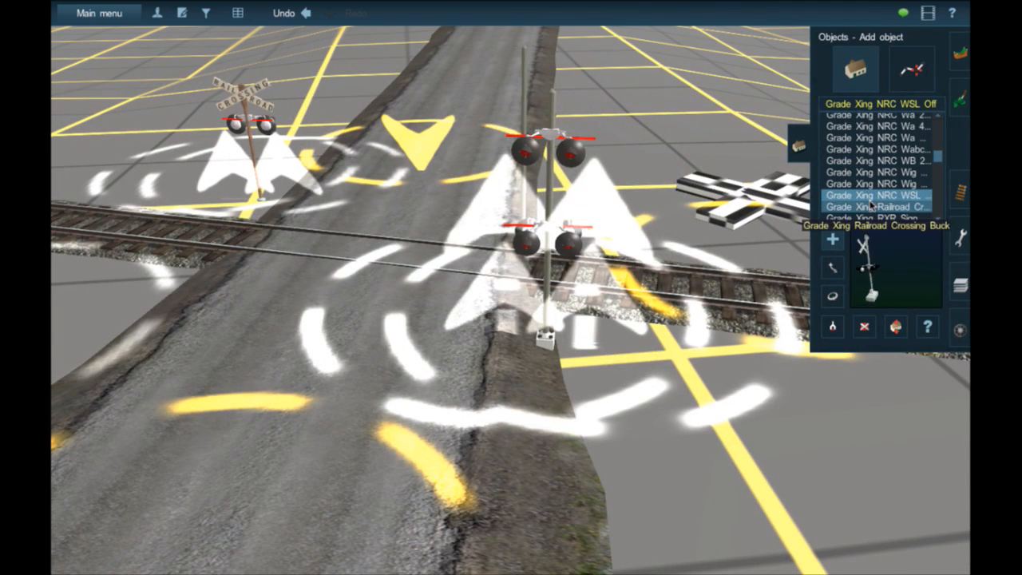
left_click(661, 410)
right_click(658, 428)
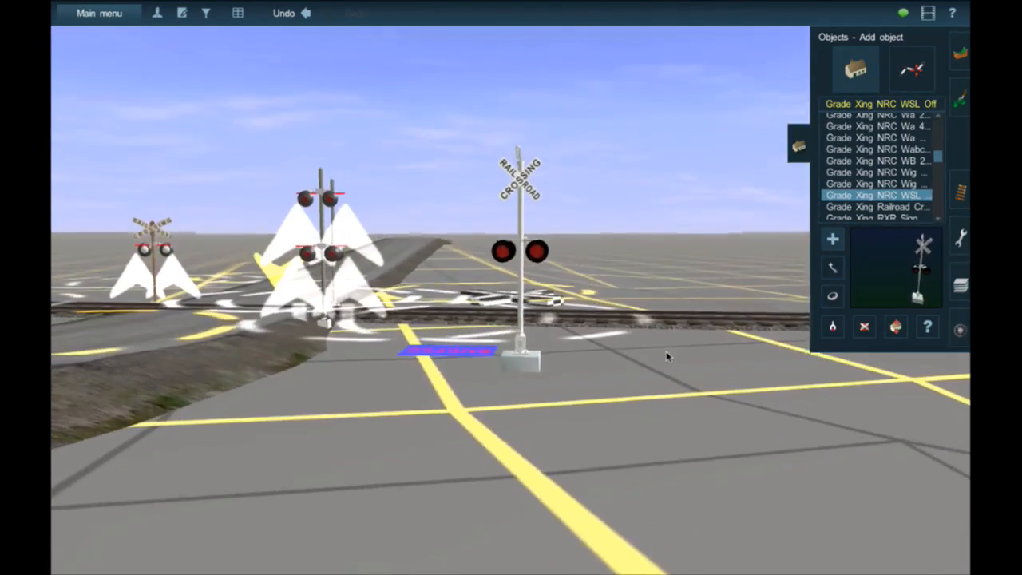
- Inspect the placed NRC WSL signal up close, including its properties, and delete it
key("Up")
right_click(513, 282)
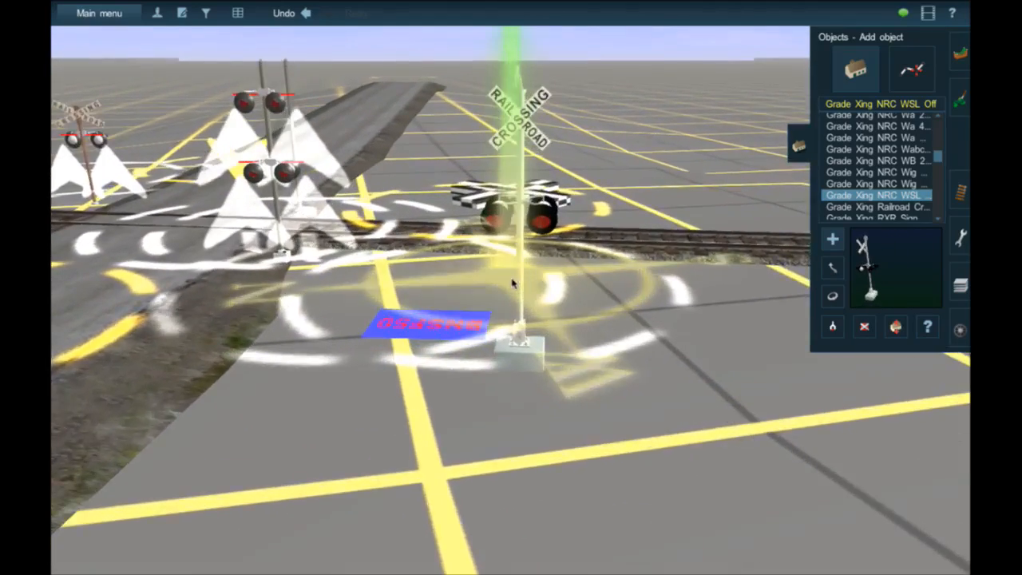
scroll(513, 286, "up", 4)
scroll(517, 340, "down", 3)
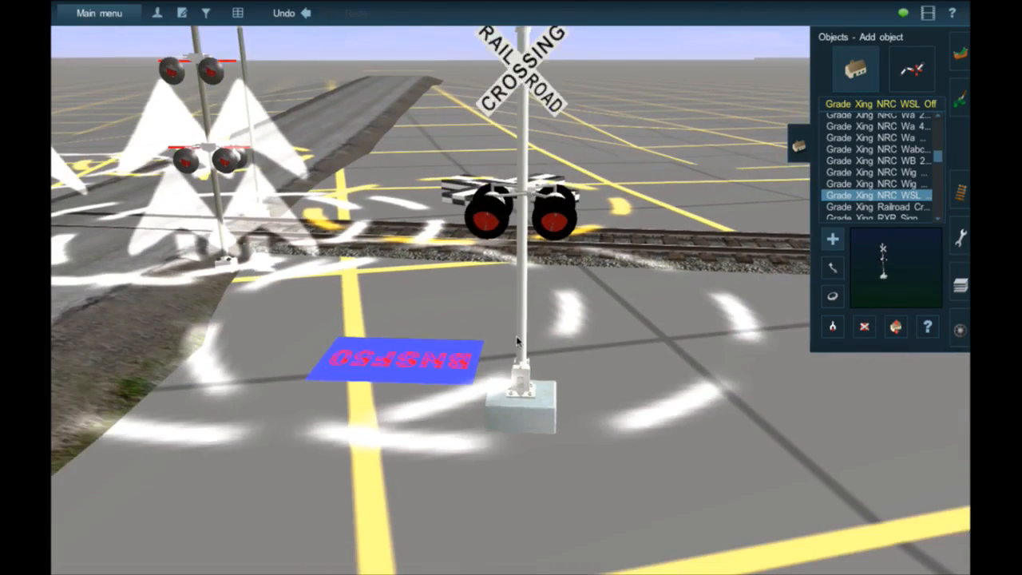
scroll(517, 341, "down", 2)
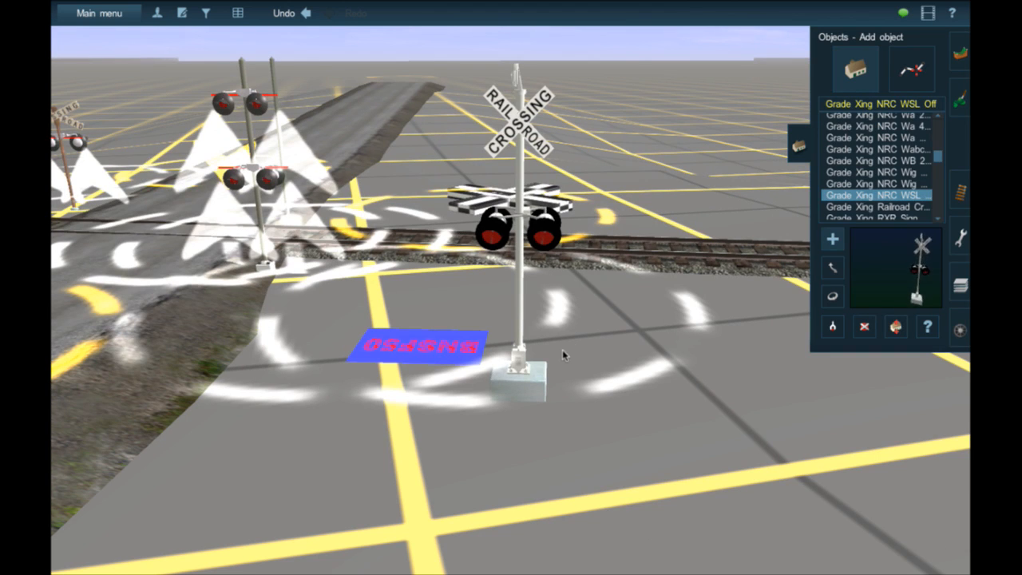
left_click(499, 383)
key("Escape")
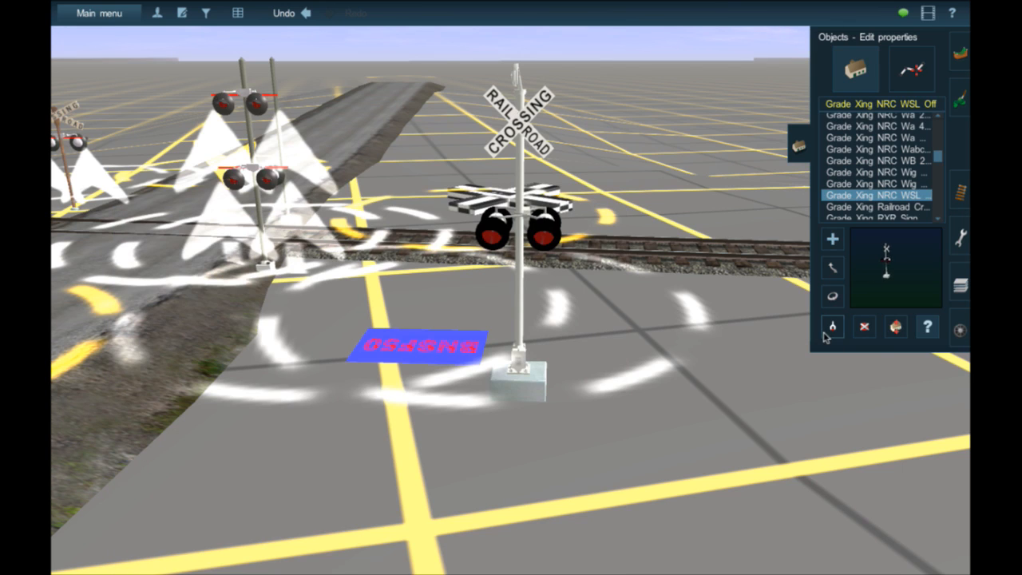
left_click(525, 373)
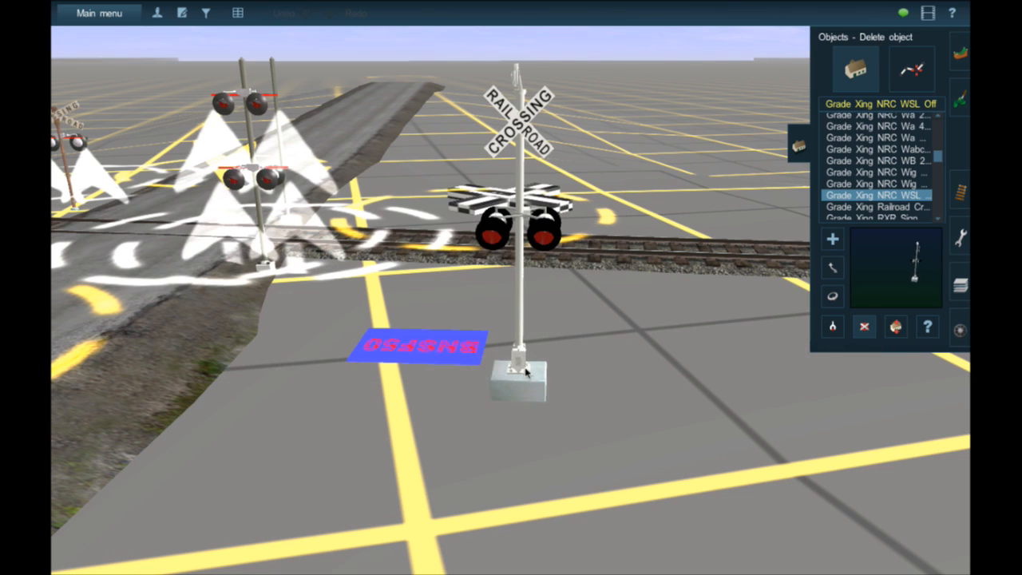
- Place a Grade Xing Railroad Crossing Buck sign at the near signal pole and rotate it parallel to the Safetran lights
left_click(872, 210)
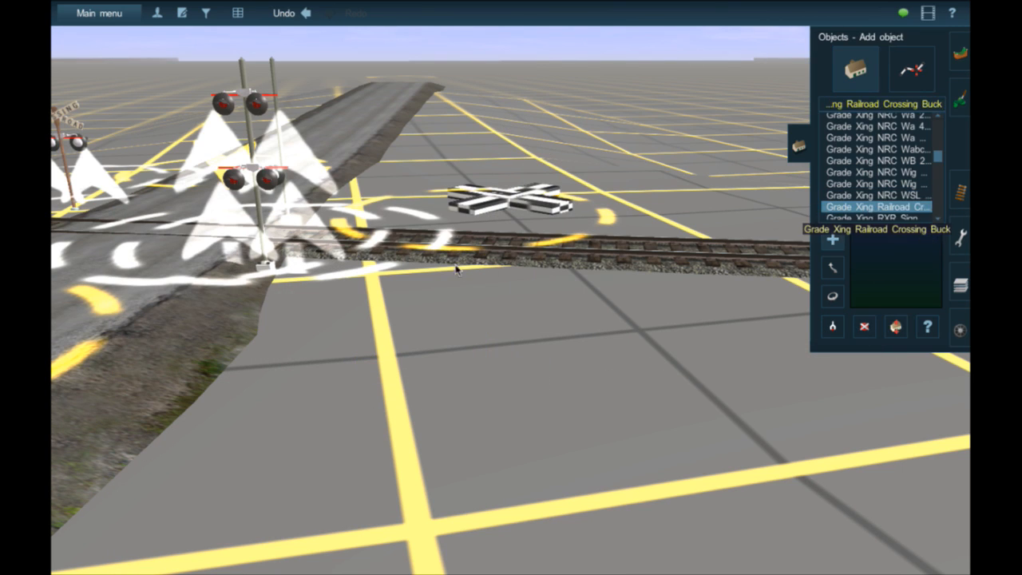
right_click_drag(355, 270, 607, 317)
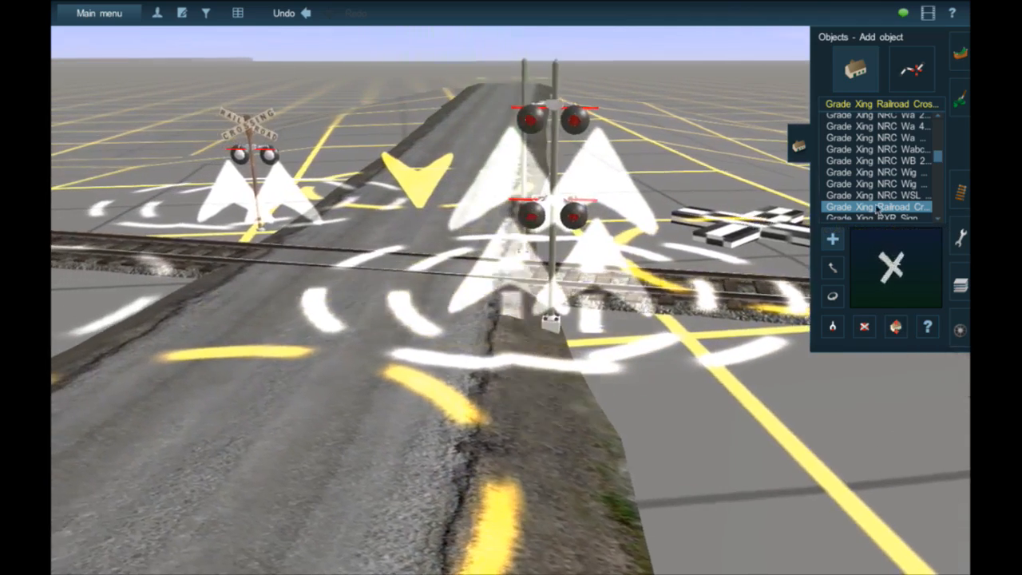
left_click(880, 208)
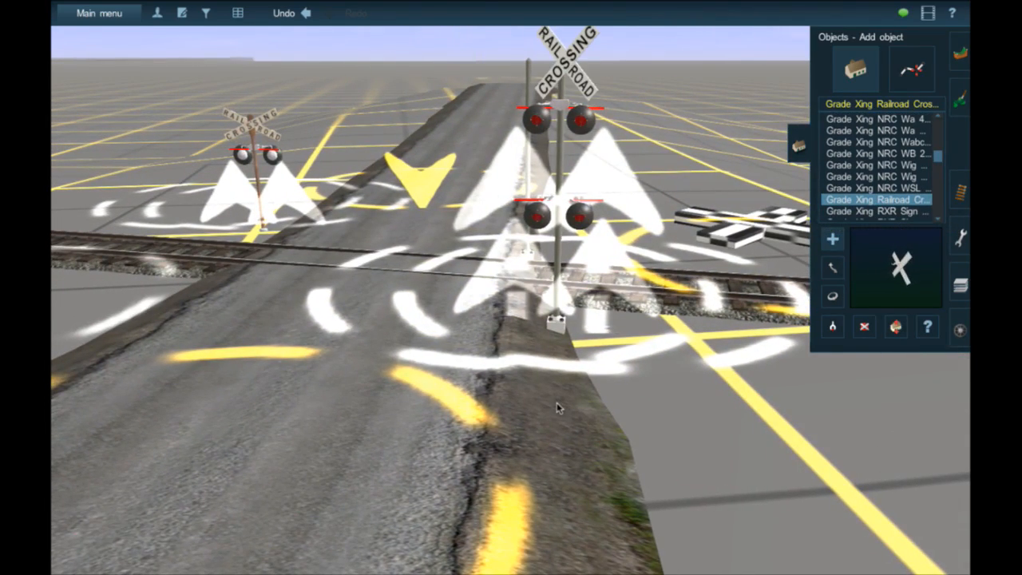
key("Up")
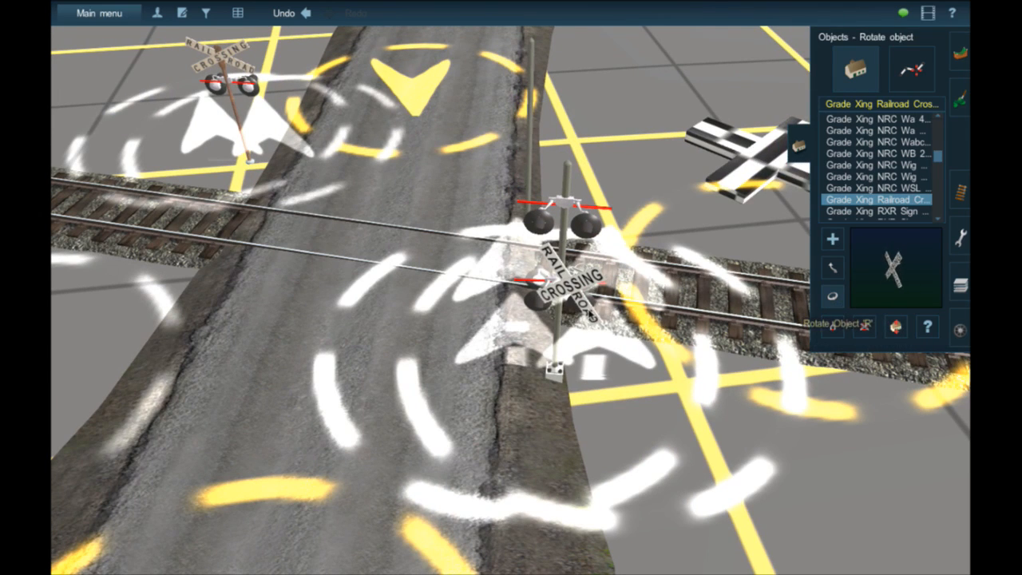
left_click_drag(621, 314, 632, 318)
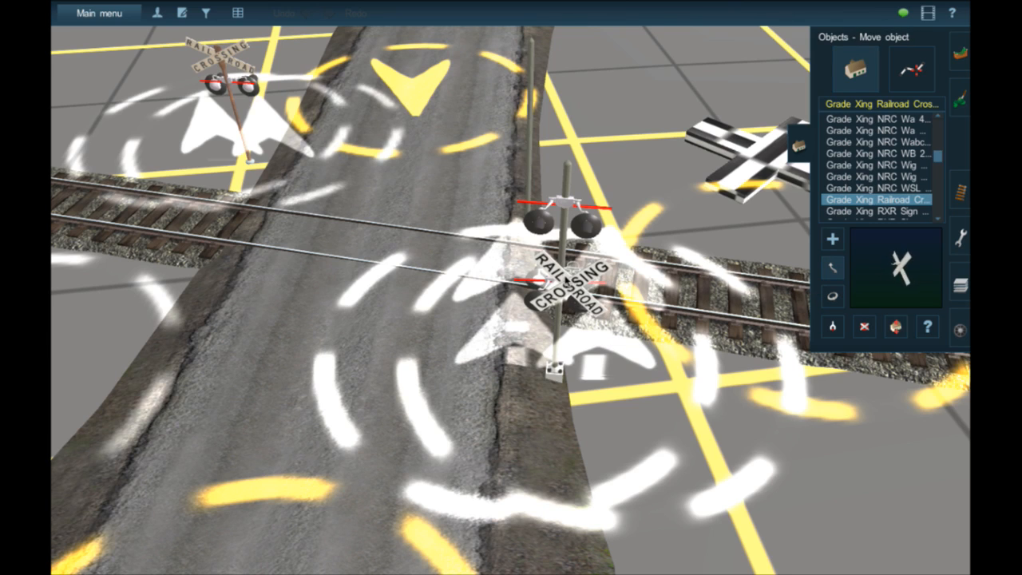
- Move the crossbuck sign onto the near signal pole and lower it to an object height of -1.30
left_click_drag(569, 282, 567, 242)
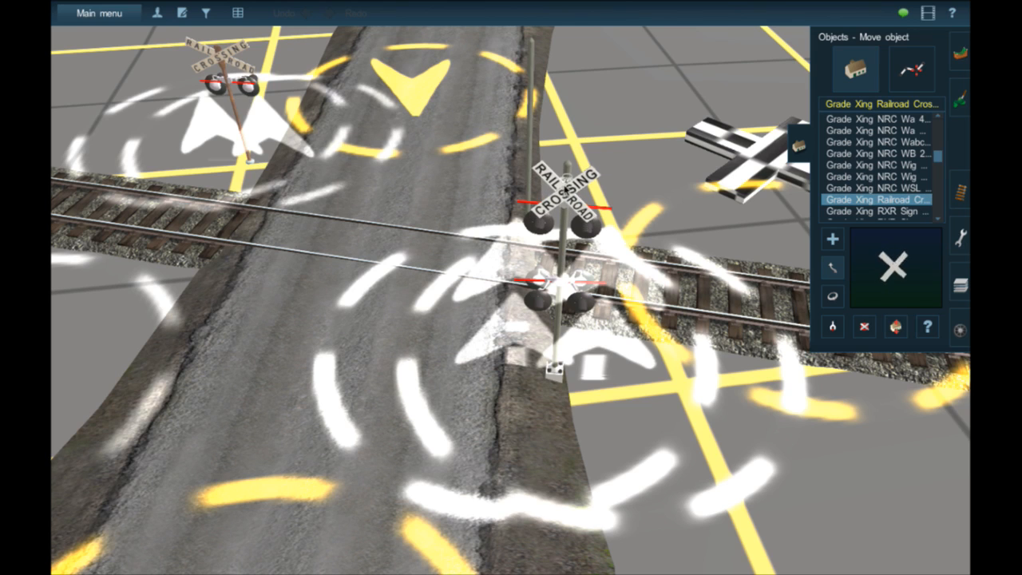
left_click_drag(567, 182, 566, 178)
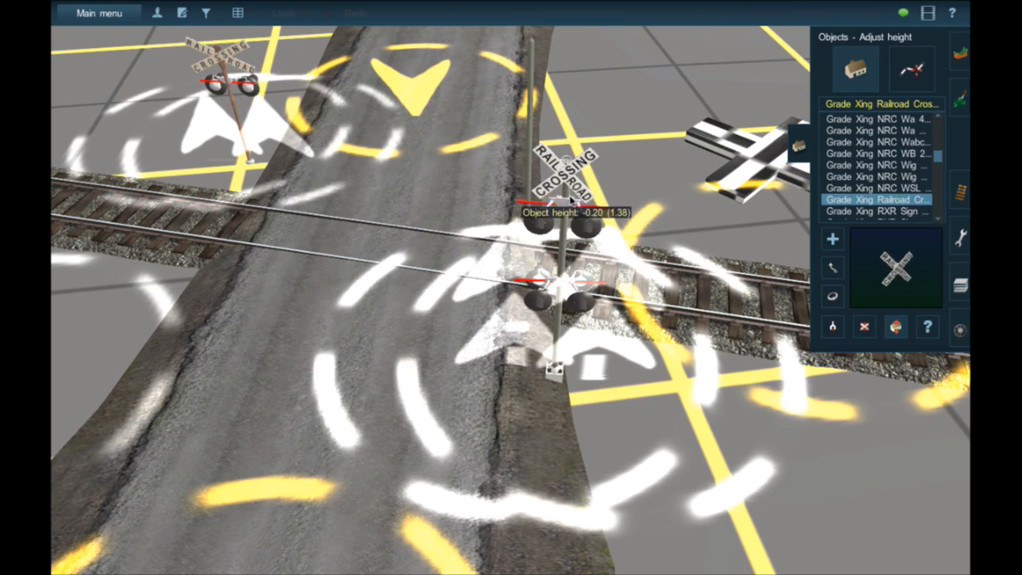
left_click_drag(569, 190, 570, 250)
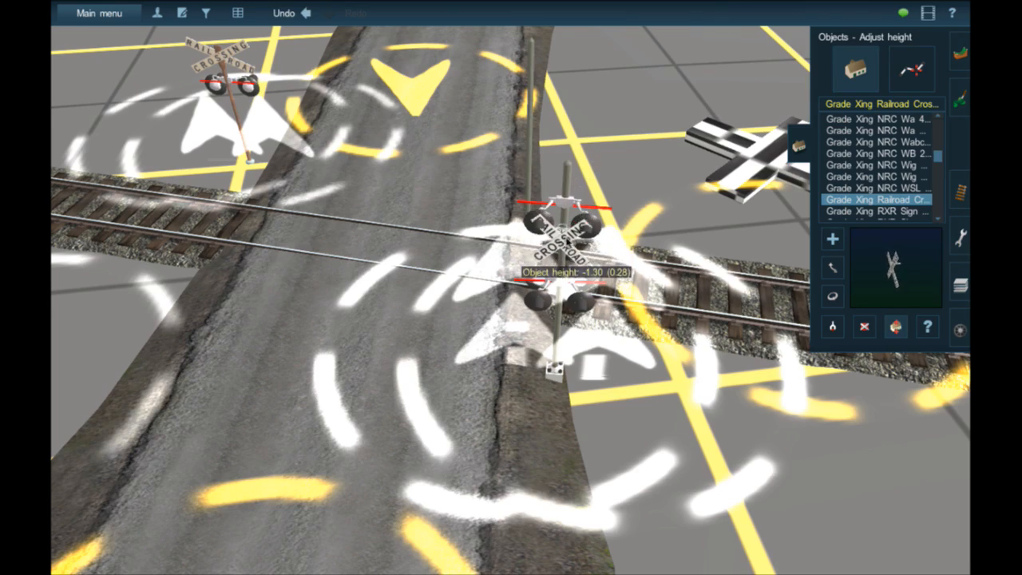
right_click(567, 246)
scroll(535, 313, "up", 5)
right_click(458, 342)
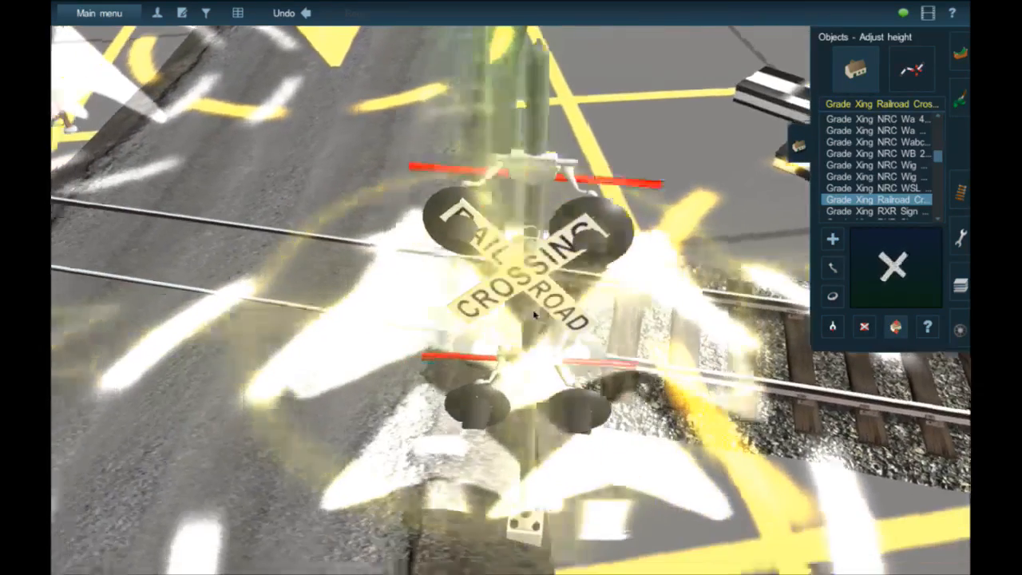
- Shift the crossbuck sign against the pole and lower it to a height of -1.80, between the two light pairs
key("m")
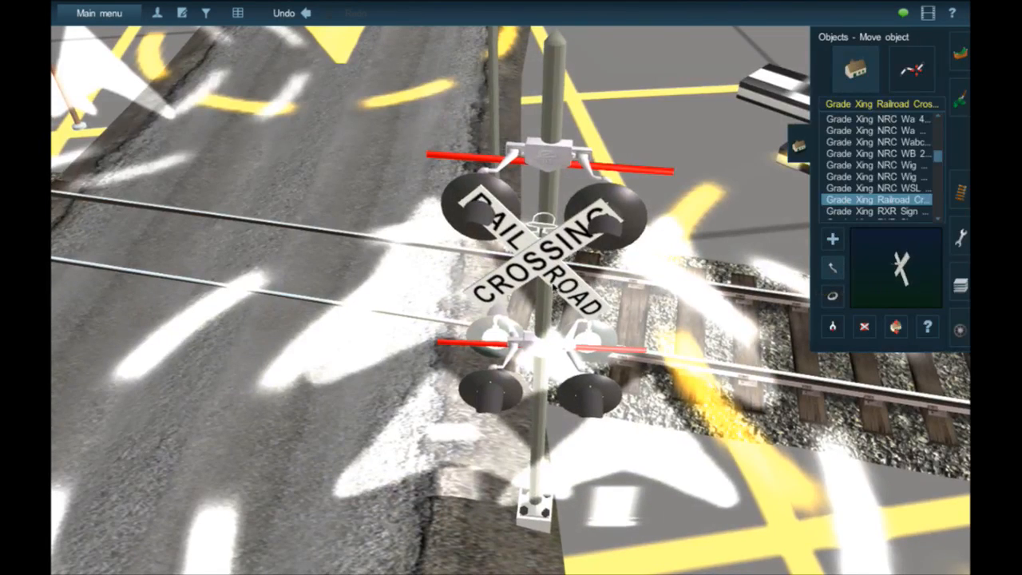
left_click_drag(552, 284, 558, 212)
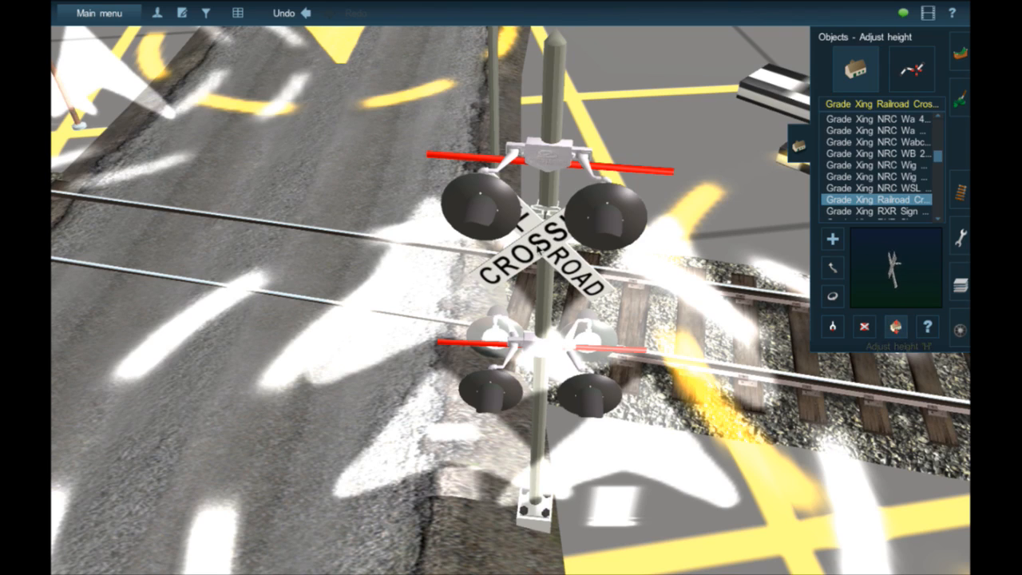
right_click_drag(540, 249, 541, 94)
scroll(542, 95, "down", 4)
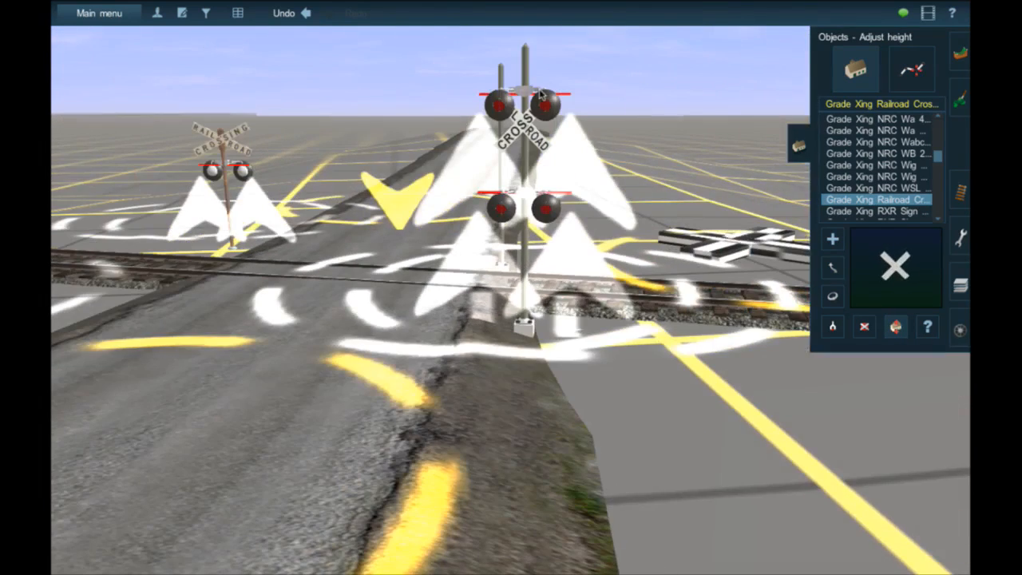
left_click_drag(523, 151, 523, 178)
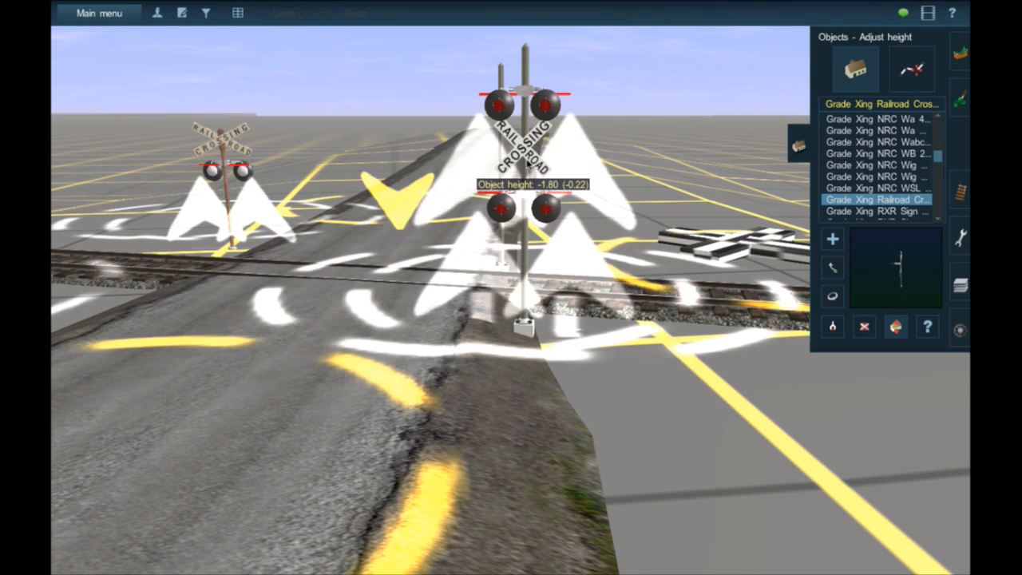
- Delete the spare bare pole standing behind the near crossing signal
right_click(480, 301)
right_click_drag(479, 300, 847, 328)
left_click(864, 327)
left_click(441, 238)
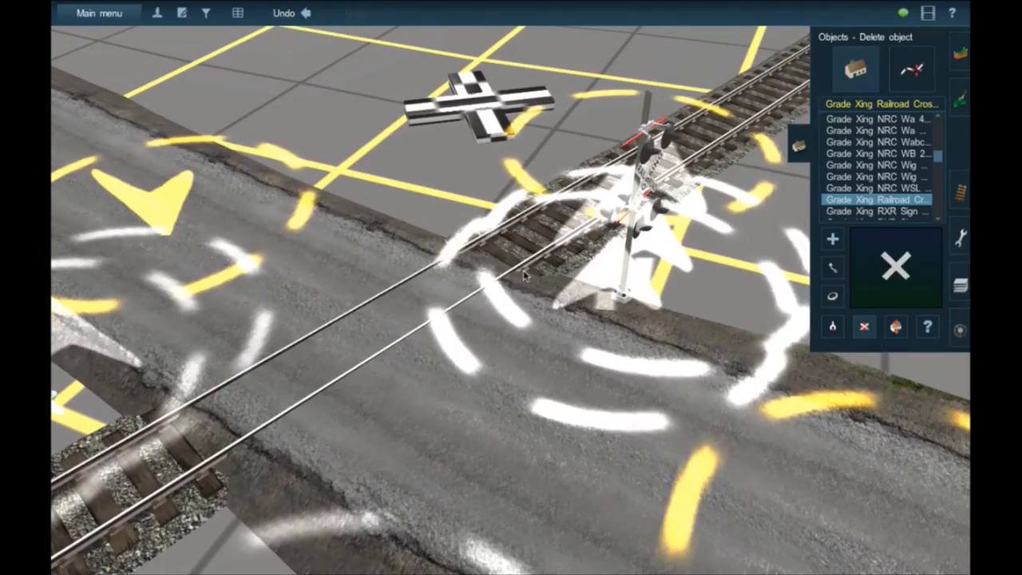
- Move the upper pair of Safetran lights off the near signal pole to the far side of the tracks
key("Right")
key("Down")
key("Left")
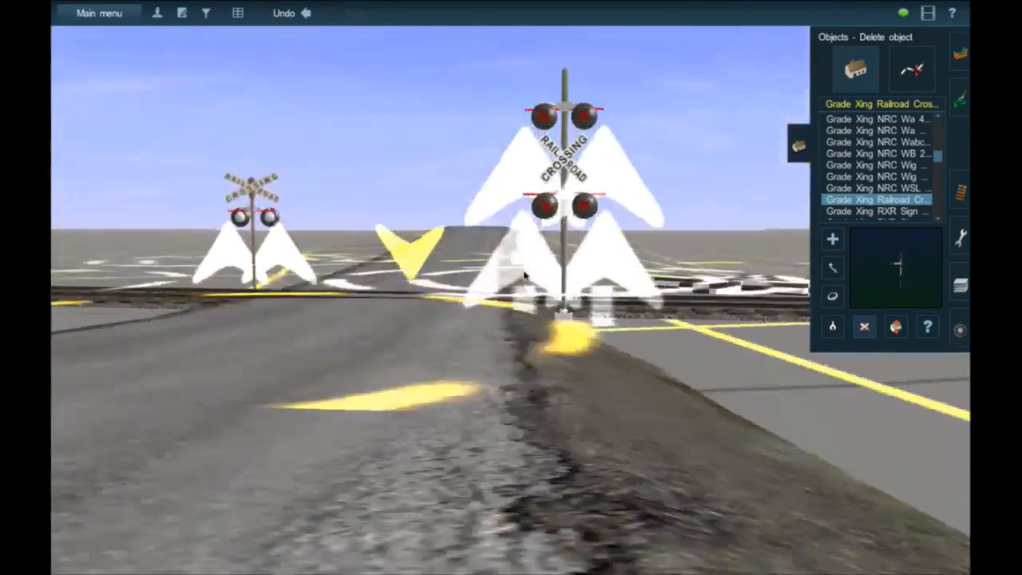
key("Up")
left_click(833, 268)
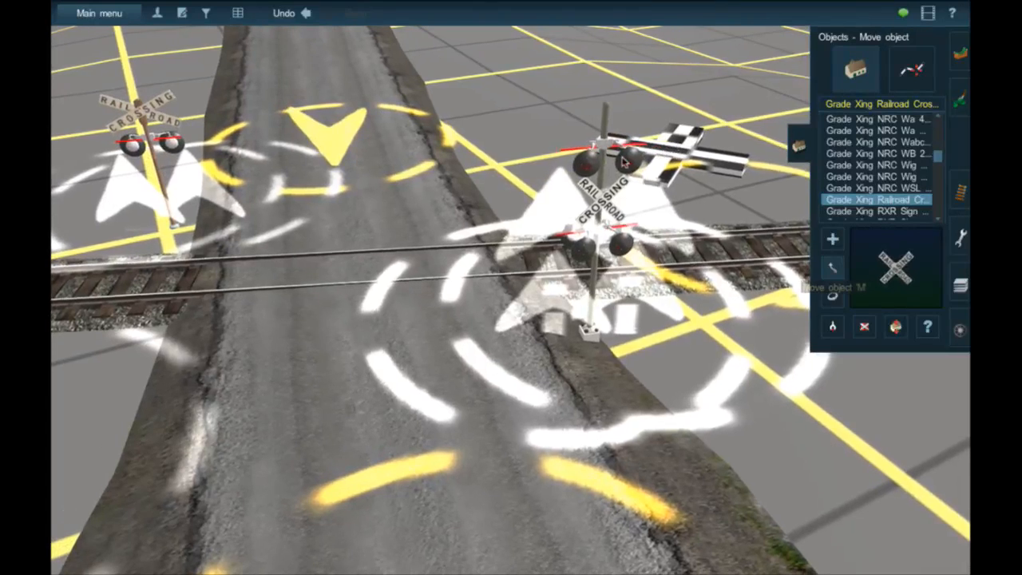
left_click_drag(624, 163, 569, 109)
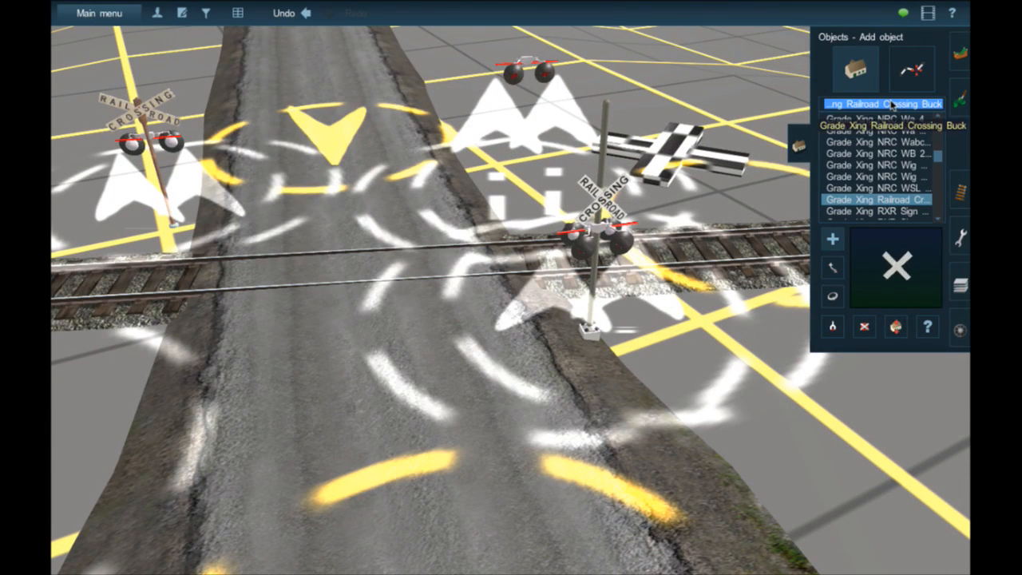
- Search the objects for "atls" and select ATLS Traffic Stopper
type("atls")
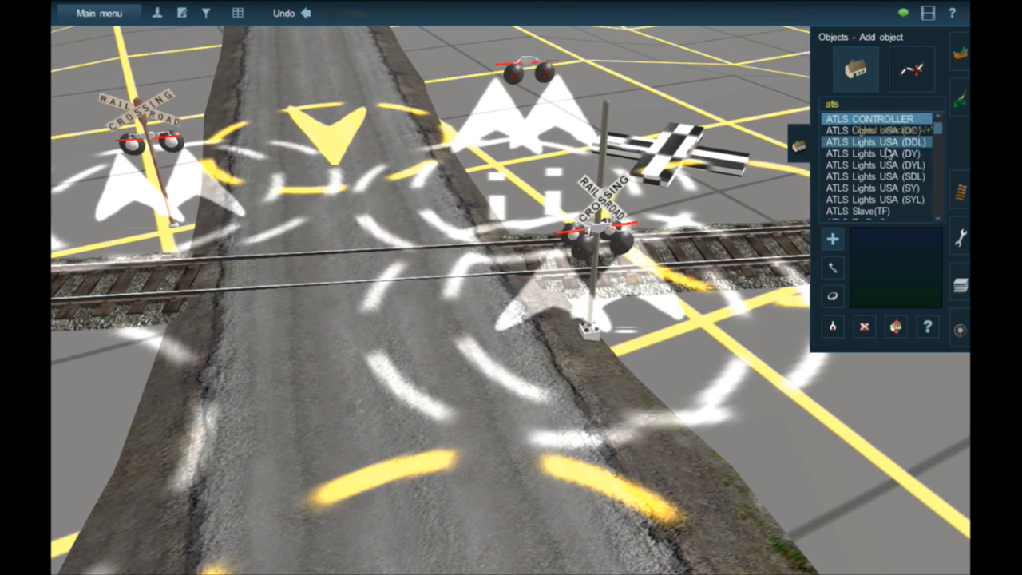
left_click(859, 211)
scroll(561, 335, "down", 5)
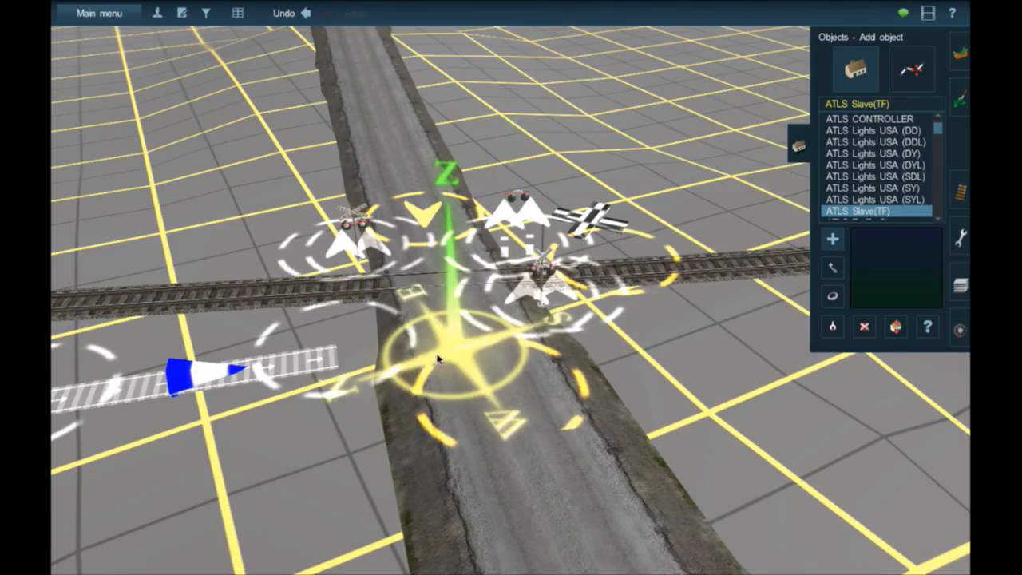
scroll(885, 215, "down", 1)
left_click(885, 209)
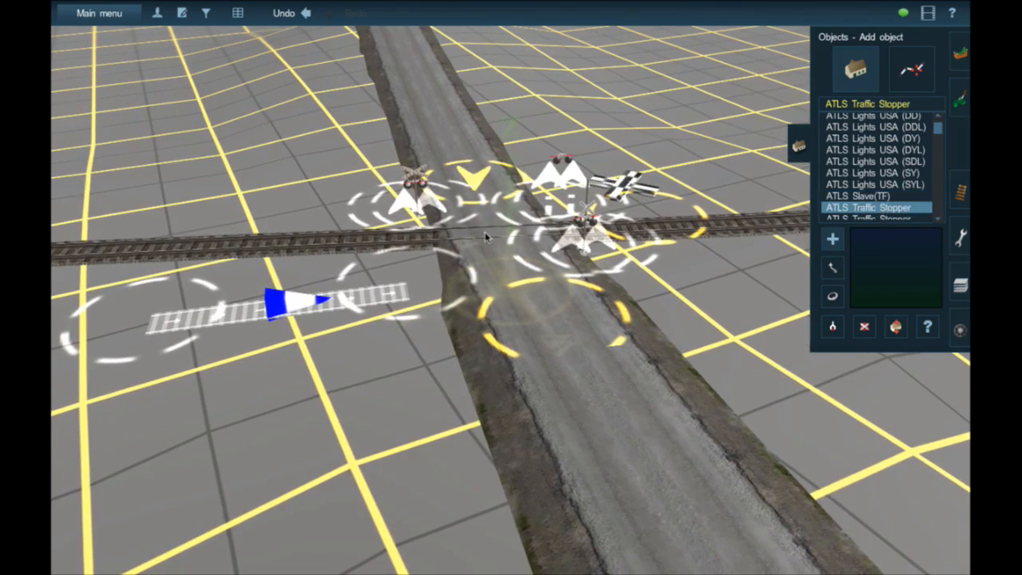
- Place the ATLS Traffic Stopper on the road where it crosses the rails
scroll(485, 230, "up", 5)
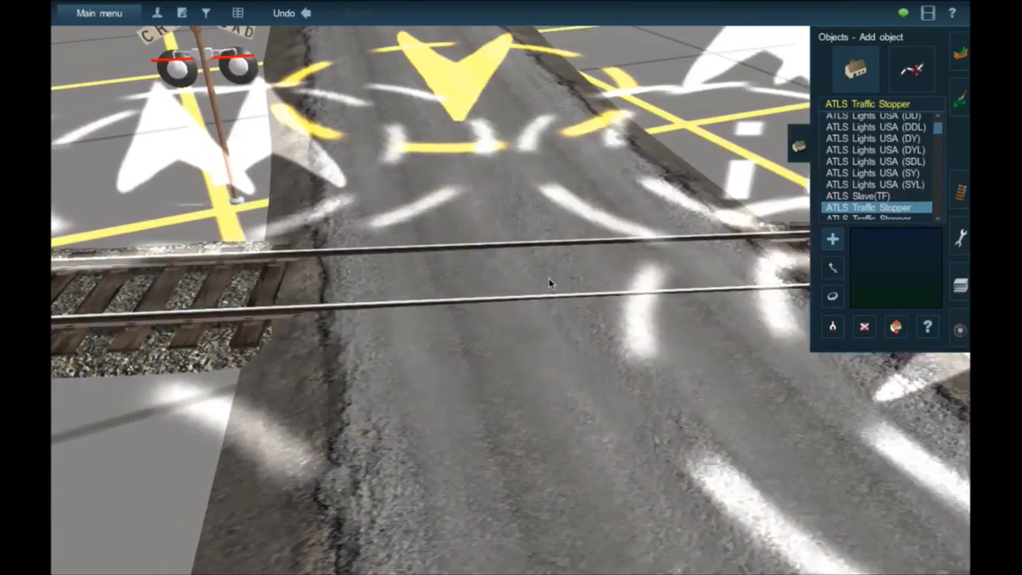
left_click(549, 284)
scroll(549, 286, "down", 3)
key("Up")
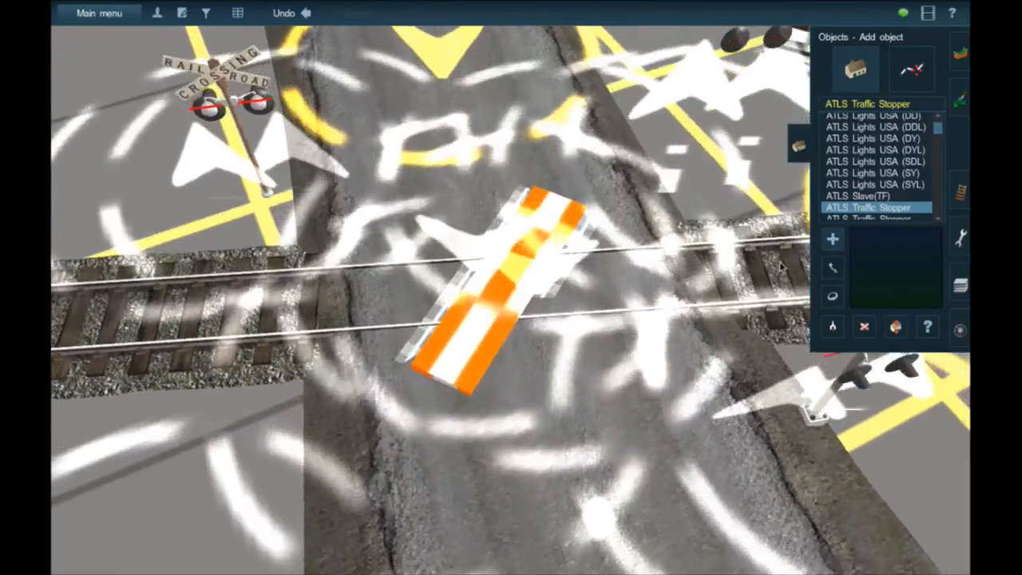
- Rotate the traffic stopper to 345.0 so it lines up with the rails, and center it across the road
left_click_drag(475, 310, 427, 316)
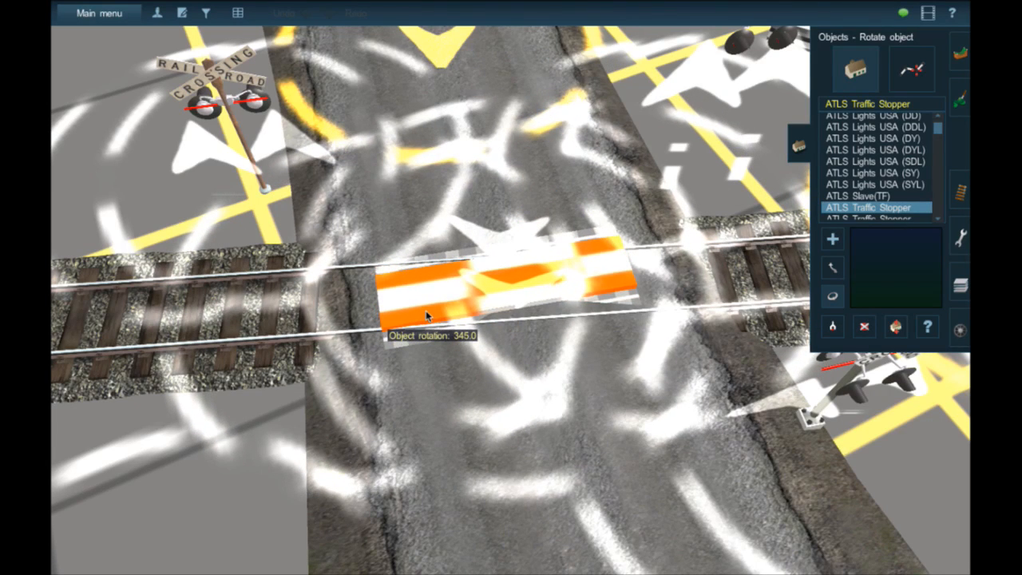
key("m")
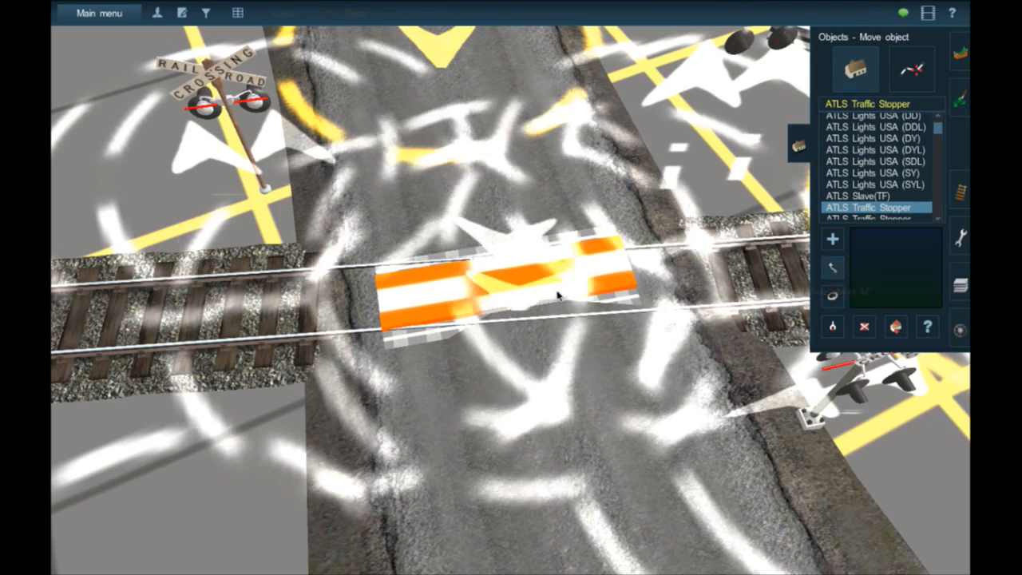
left_click_drag(559, 292, 560, 296)
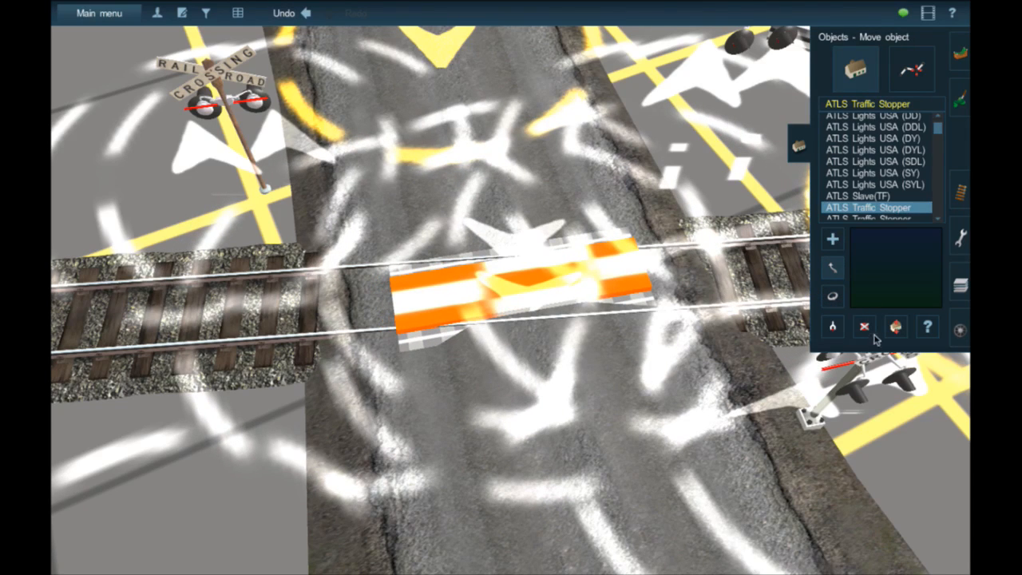
- Raise the ATLS Traffic Stopper slightly above the rails at the crossing
left_click_drag(615, 280, 611, 262)
right_click(583, 313)
key("Down")
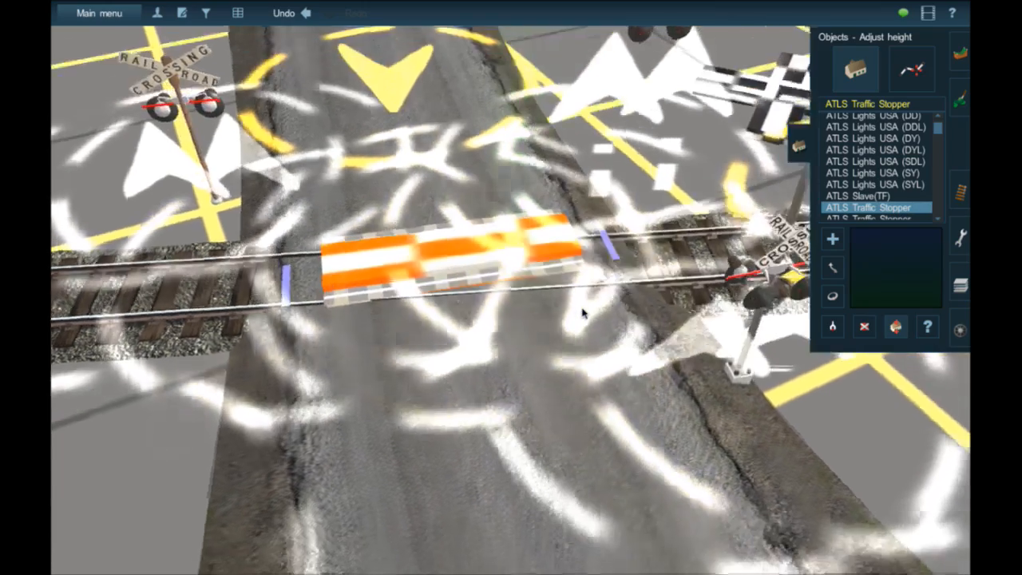
- Pick the road's JR road dirt asphalt wide 4 spline, remove the section over the rails, and lay it again across them
key("Left")
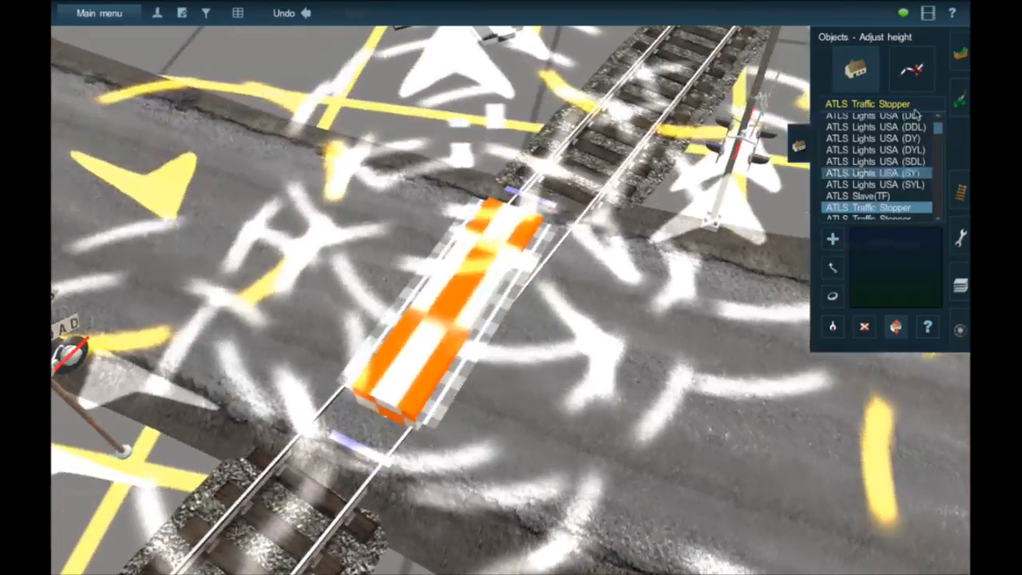
left_click(912, 70)
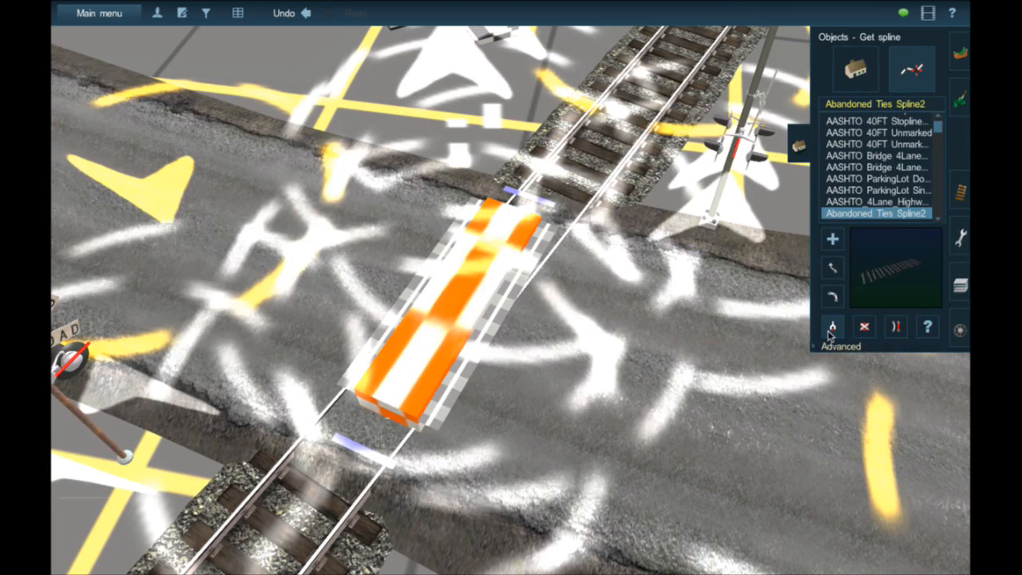
left_click(761, 345)
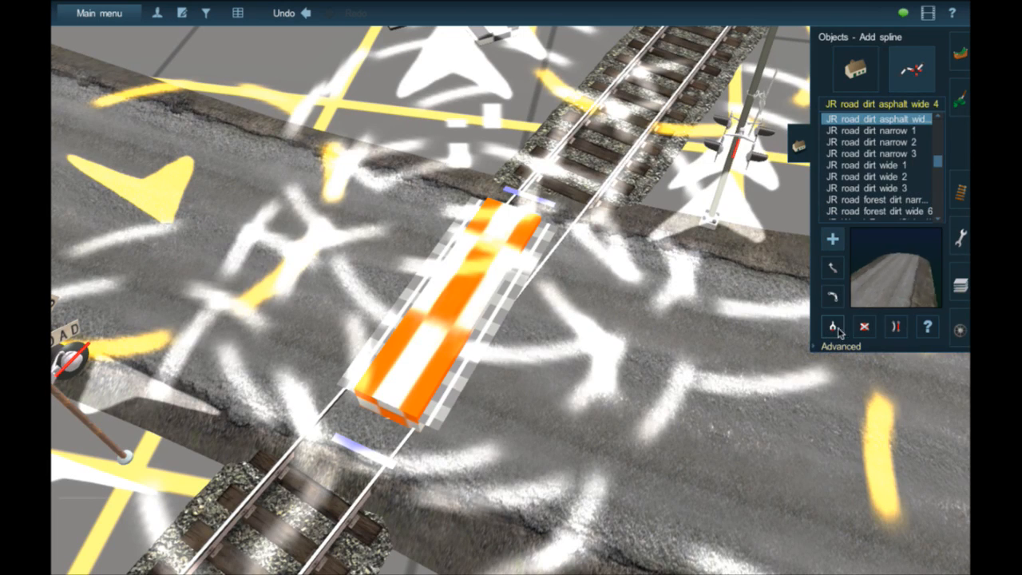
left_click(535, 338)
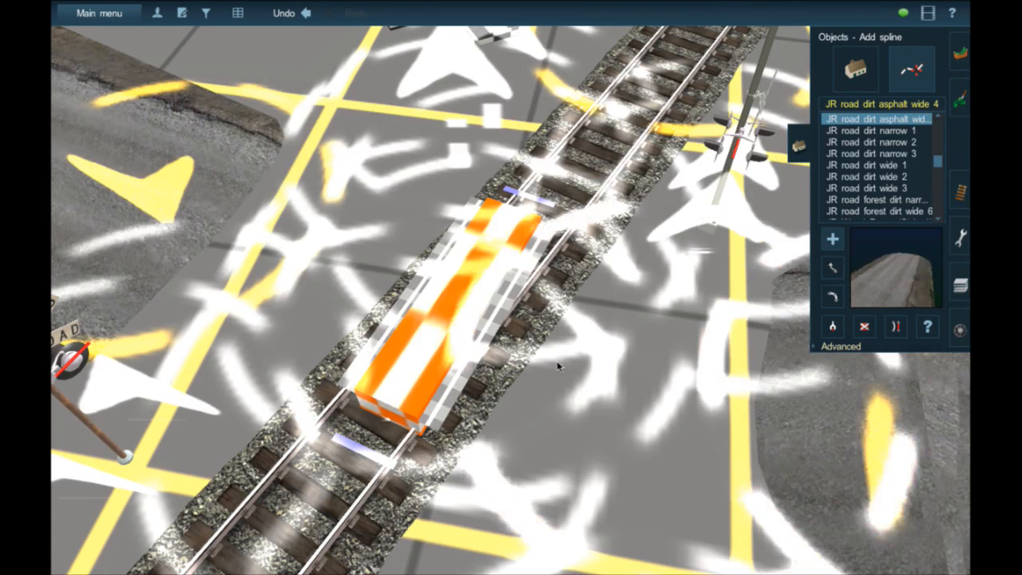
left_click(555, 339)
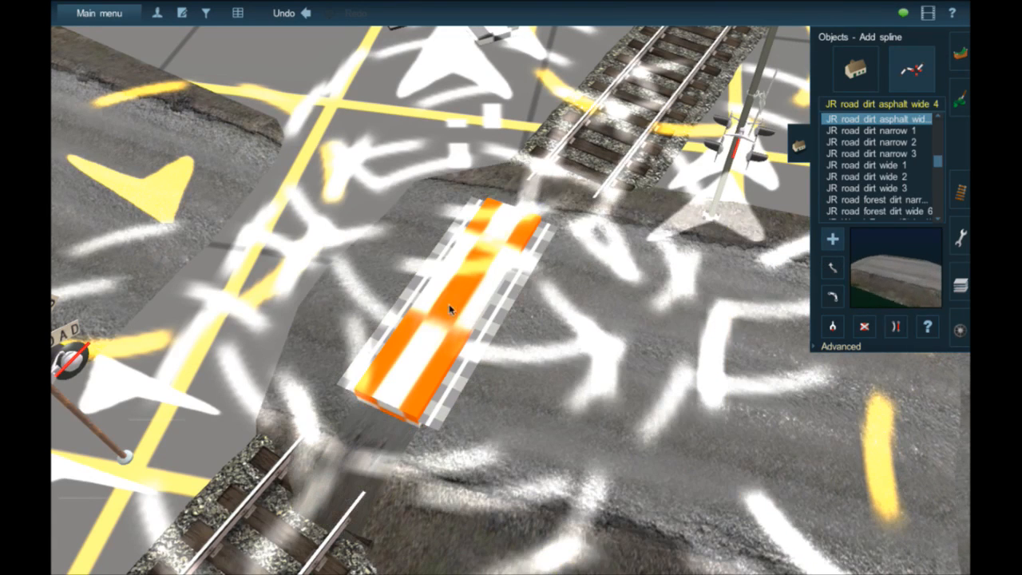
left_click(183, 230)
- Delete and restore the road sections over the tracks, and shift the joint beyond the crossing so the road runs smoothly
key("Left")
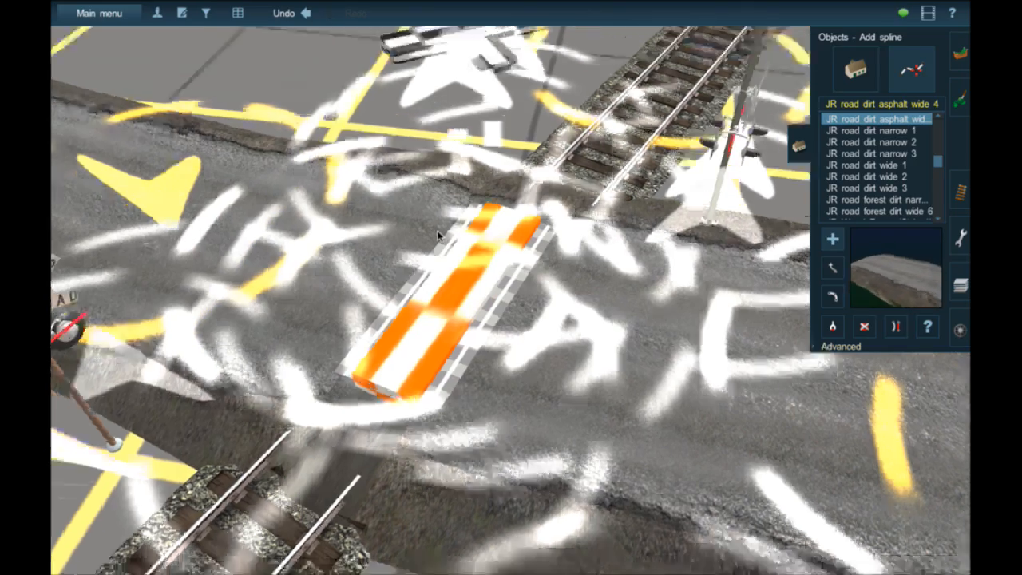
key("Up")
key("Left")
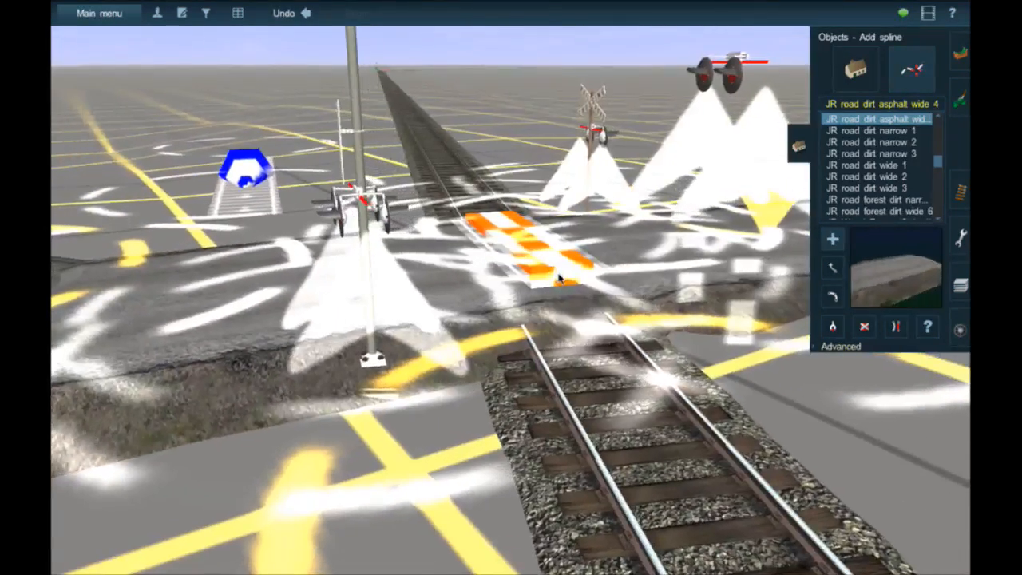
left_click(559, 278)
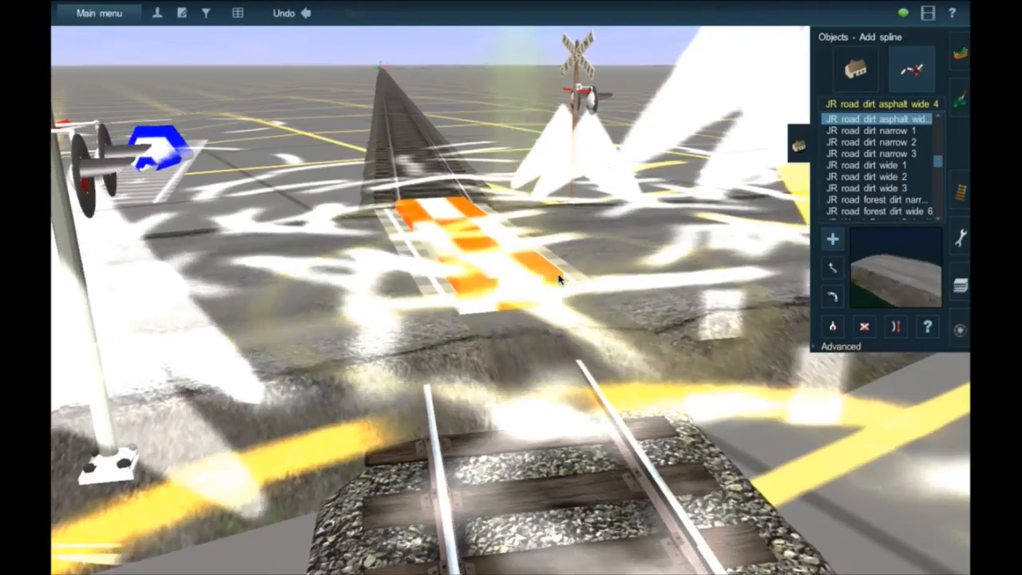
key("Up")
key("Right")
scroll(559, 278, "down", 3)
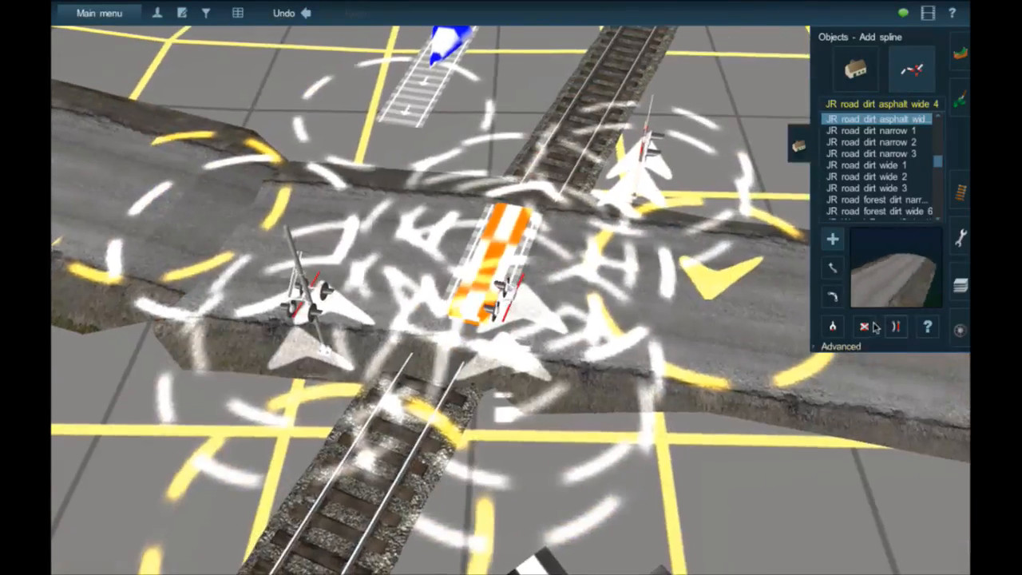
left_click(864, 328)
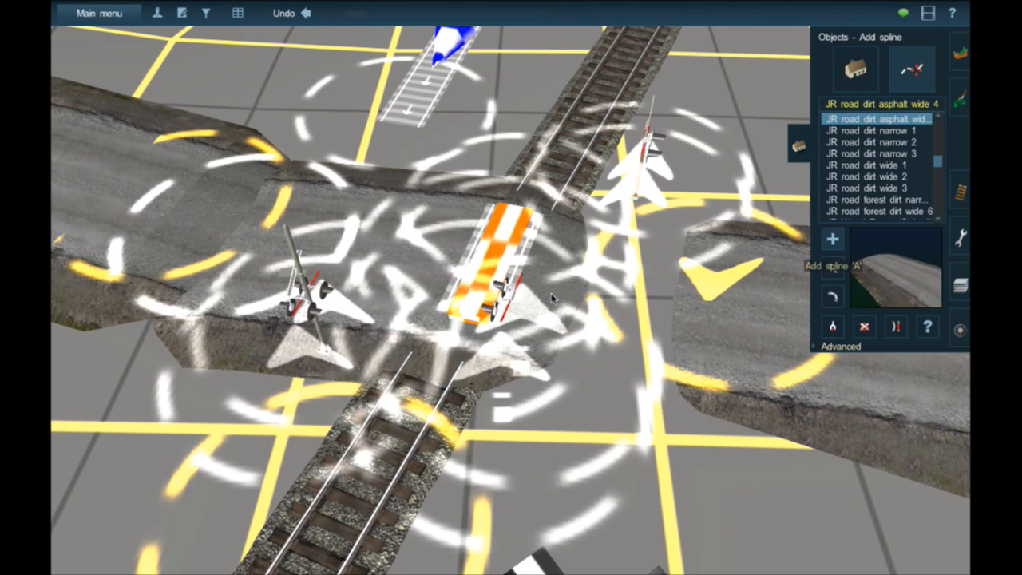
left_click(551, 296)
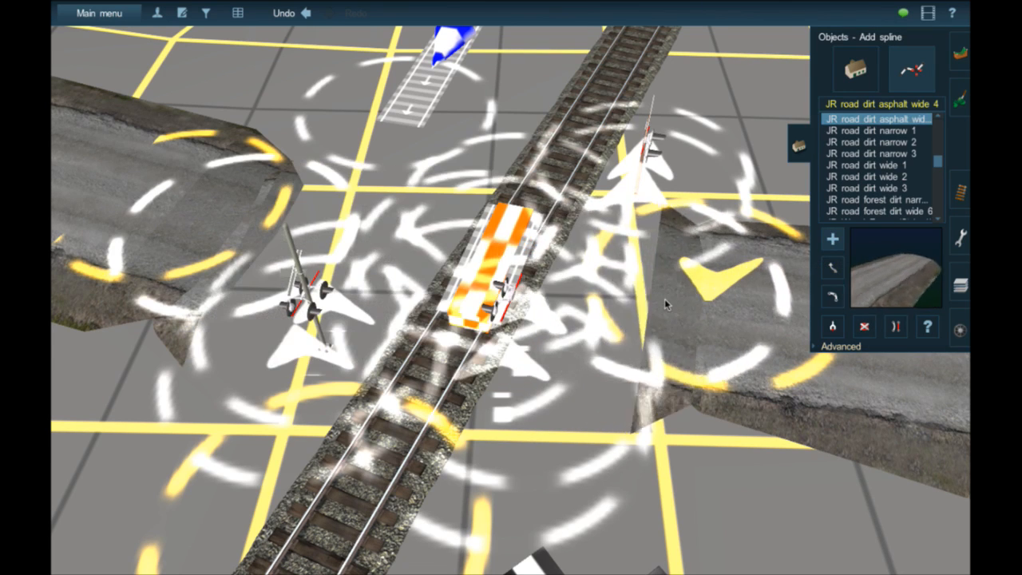
key("ctrl+z")
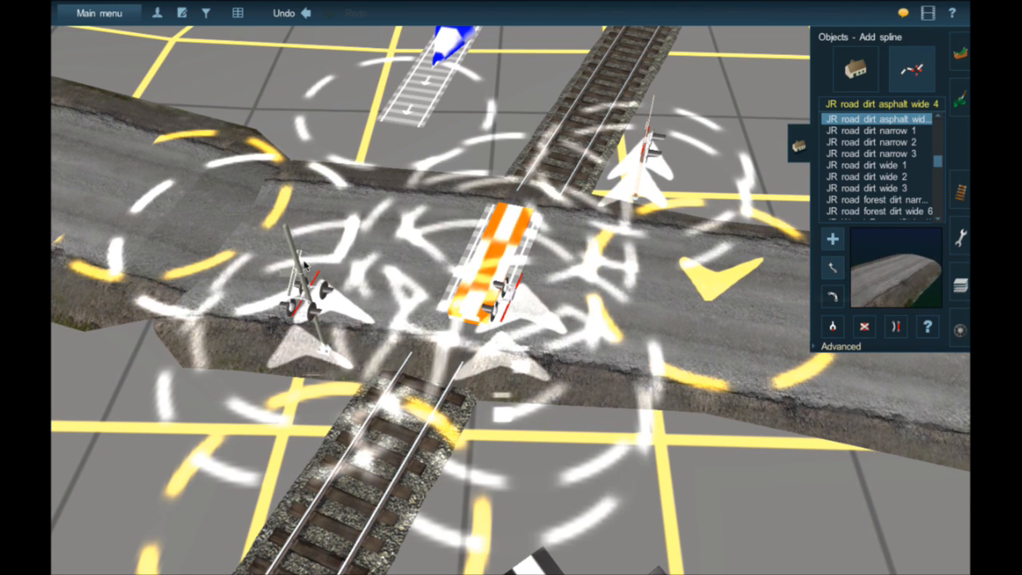
left_click_drag(260, 238, 193, 214)
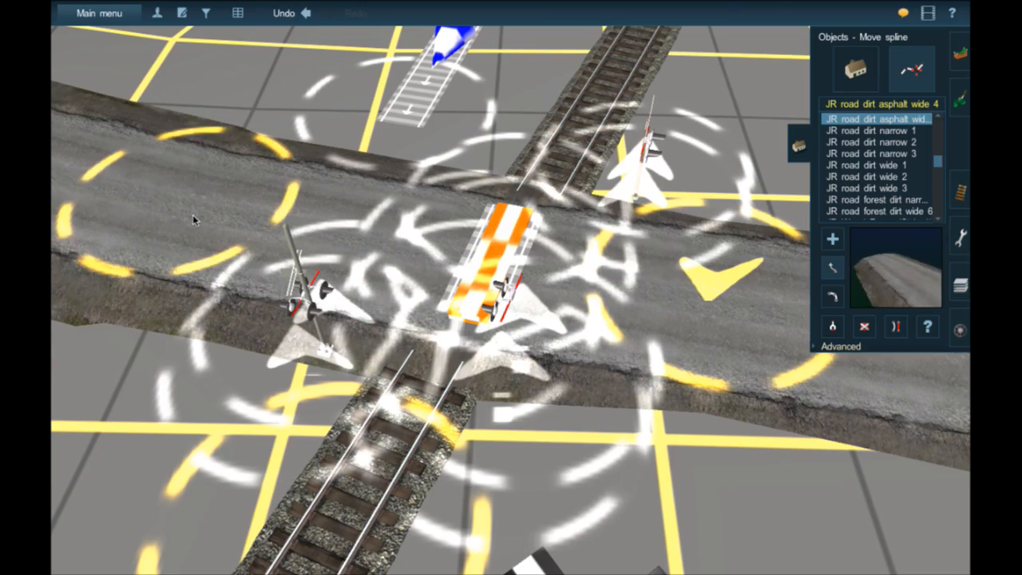
- Lower the ATLS Traffic Stopper to an object height of +0.20
key("Down")
key("Left")
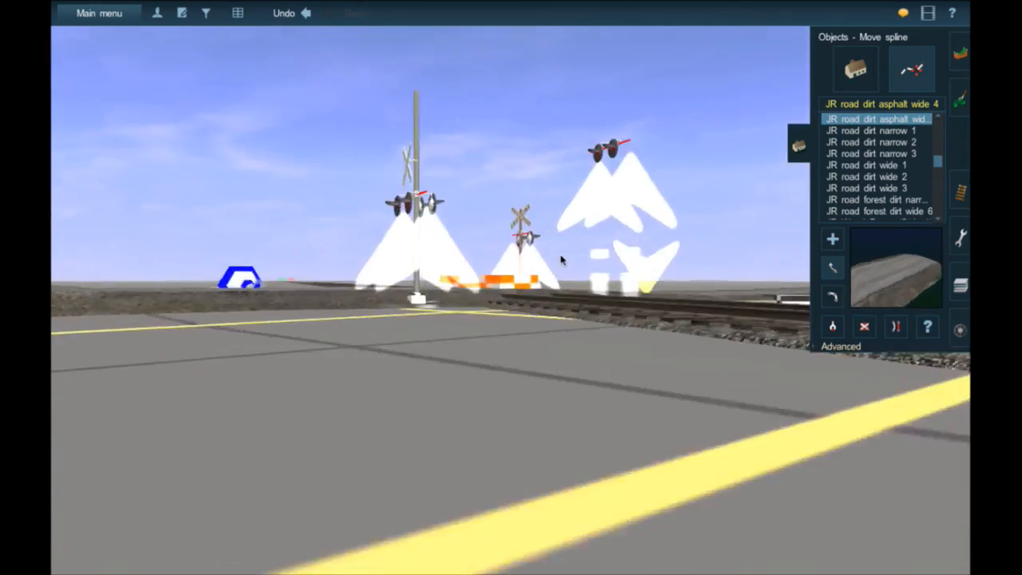
key("Up")
key("Up")
key("Left")
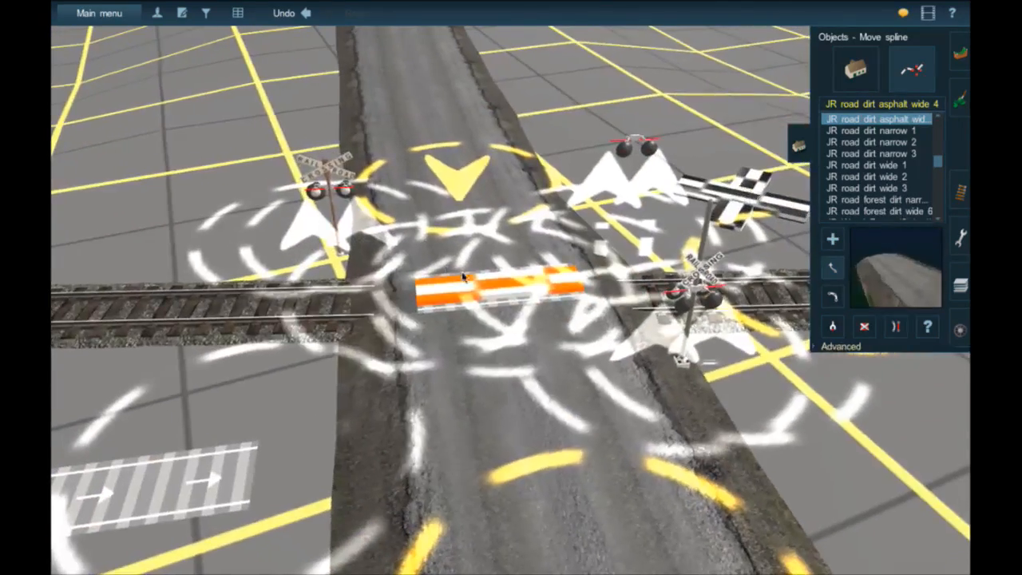
right_click(496, 287)
scroll(497, 287, "up", 3)
scroll(497, 287, "up", 3)
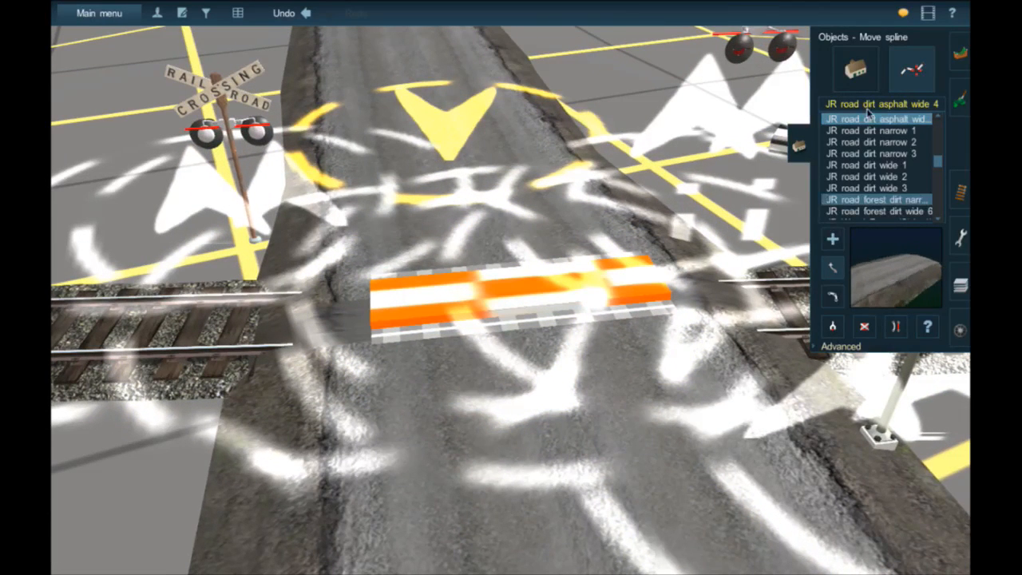
key("o")
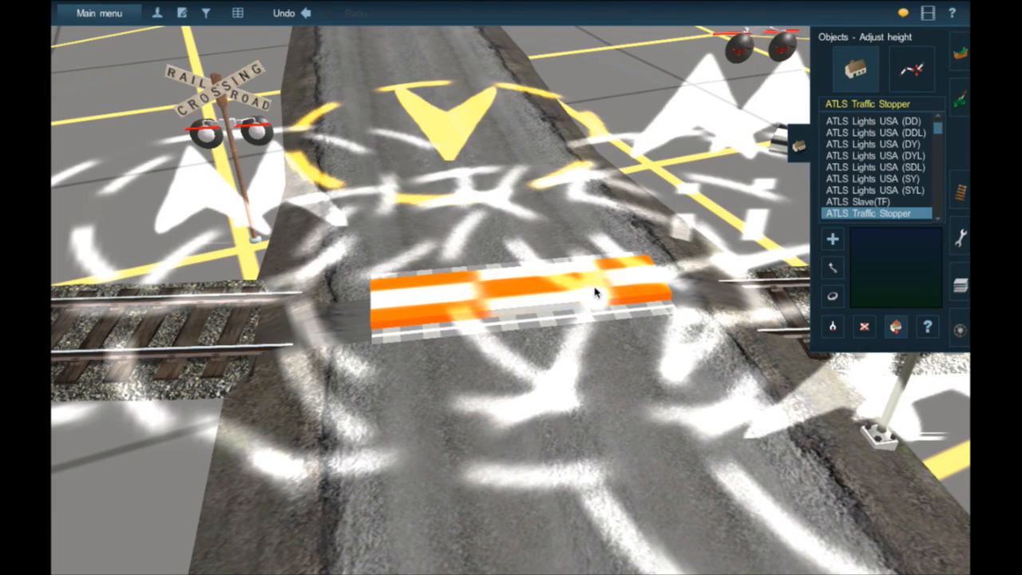
left_click_drag(594, 297, 593, 297)
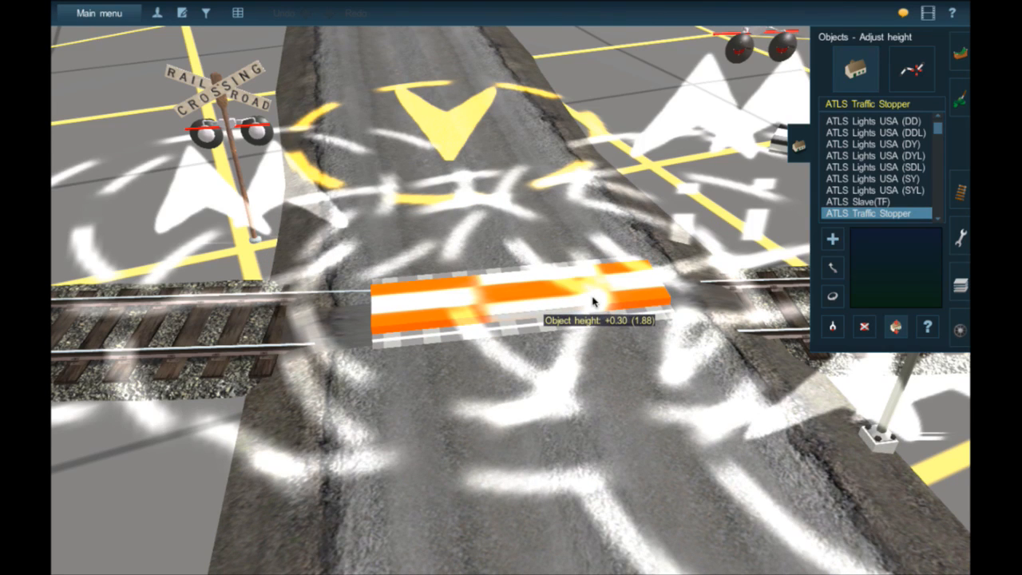
left_click_drag(593, 300, 593, 302)
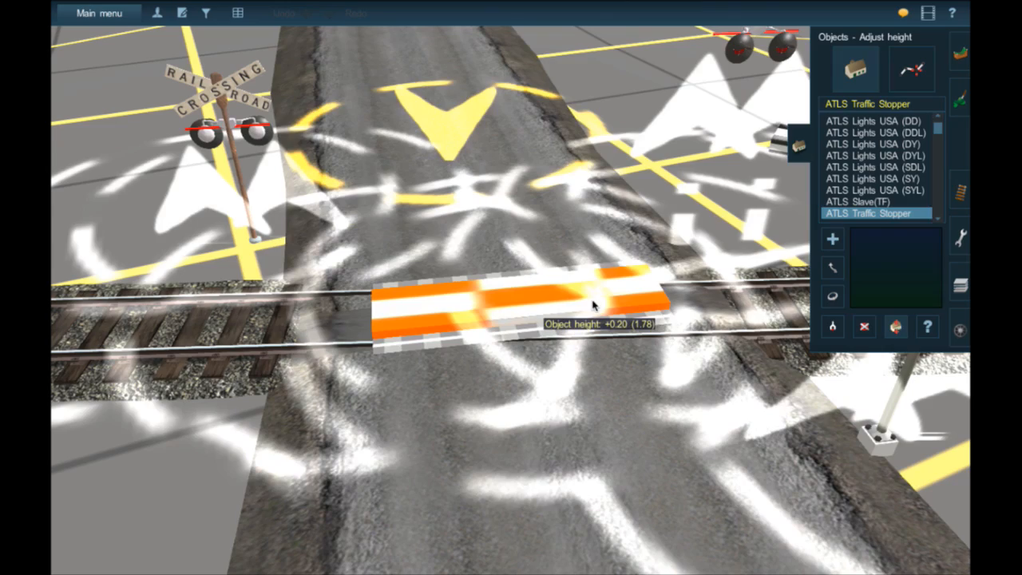
- Apply Flatten spline to the JR road dirt asphalt wide 4 road on both sides of the crossing
scroll(578, 275, "down", 5)
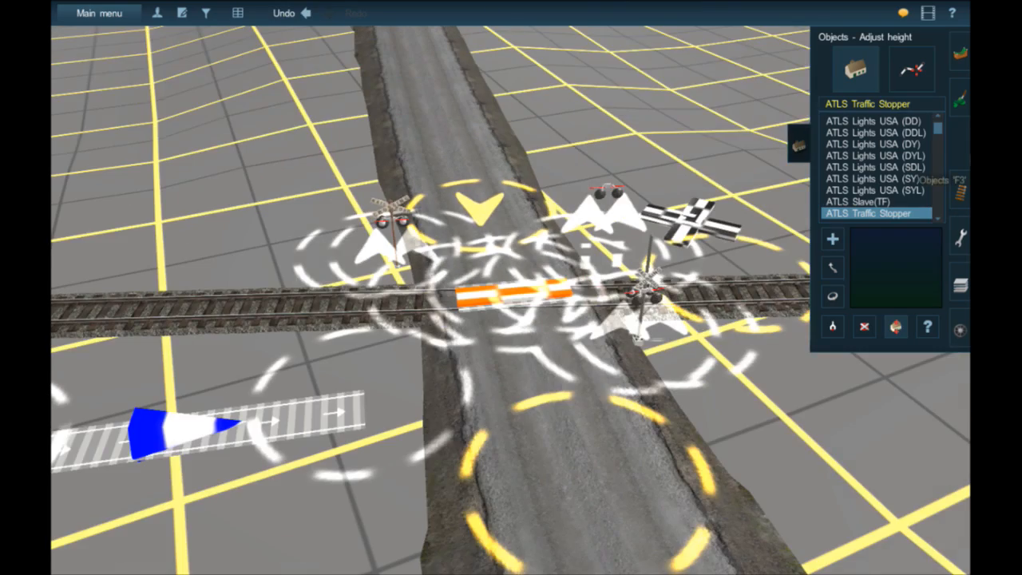
right_click_drag(578, 275, 775, 244)
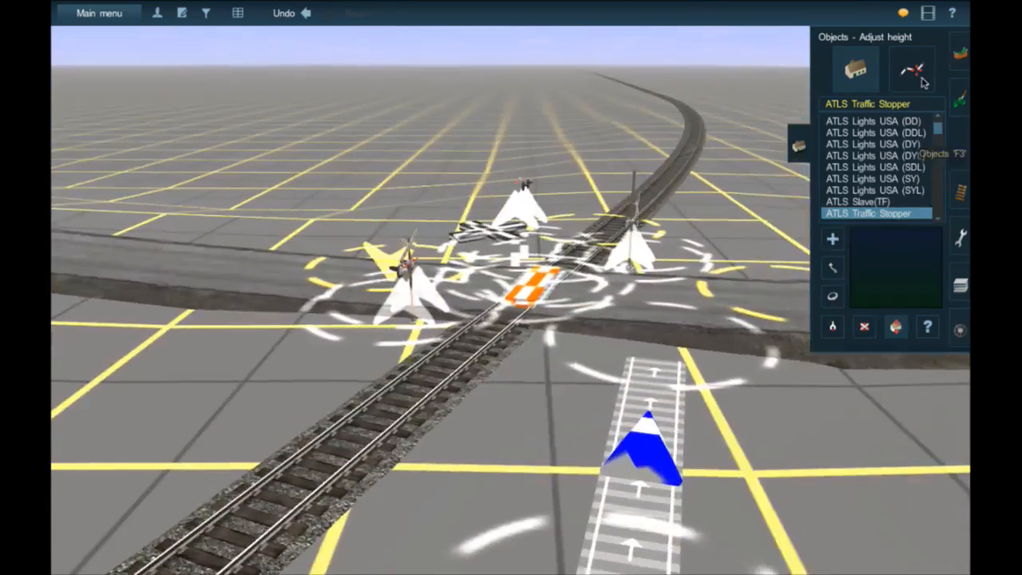
left_click(918, 77)
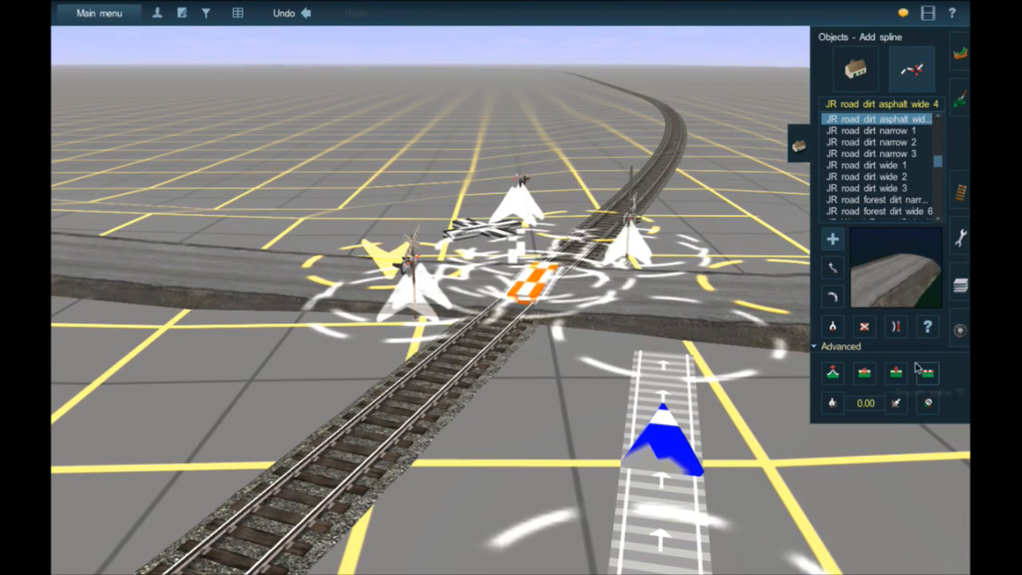
left_click(784, 296)
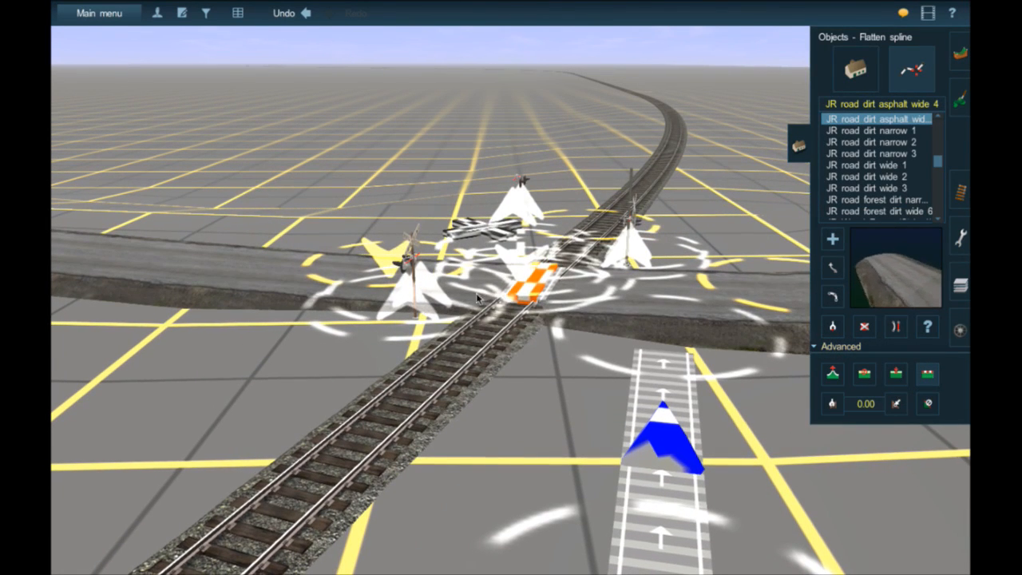
scroll(240, 292, "down", 5)
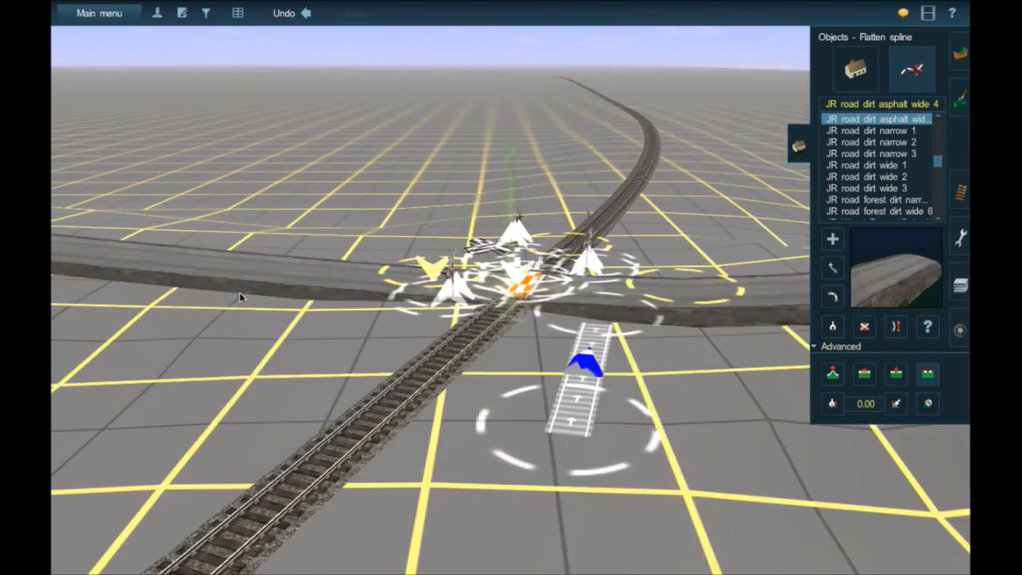
left_click(715, 297)
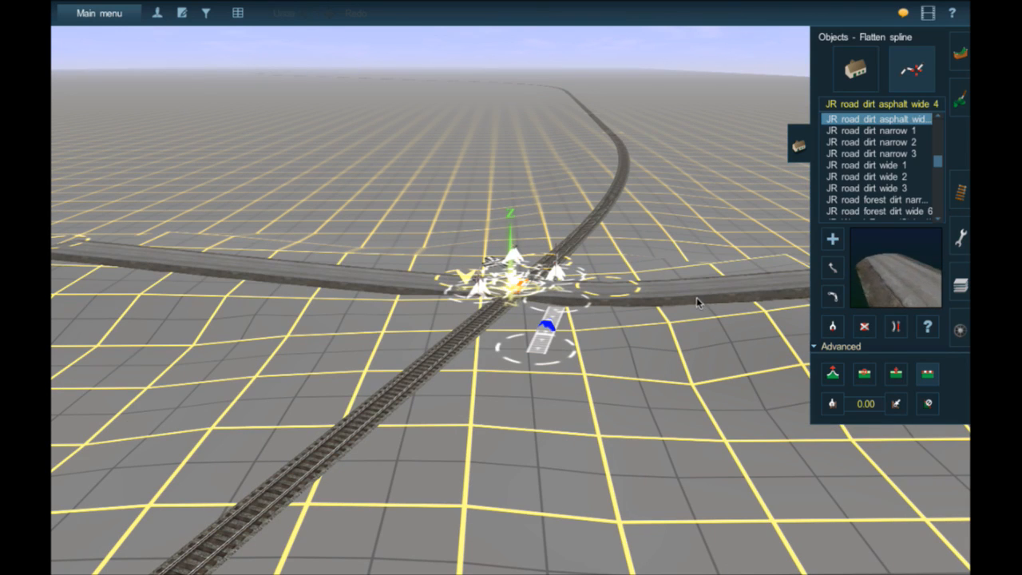
left_click(697, 301)
left_click(768, 292)
right_click(768, 292)
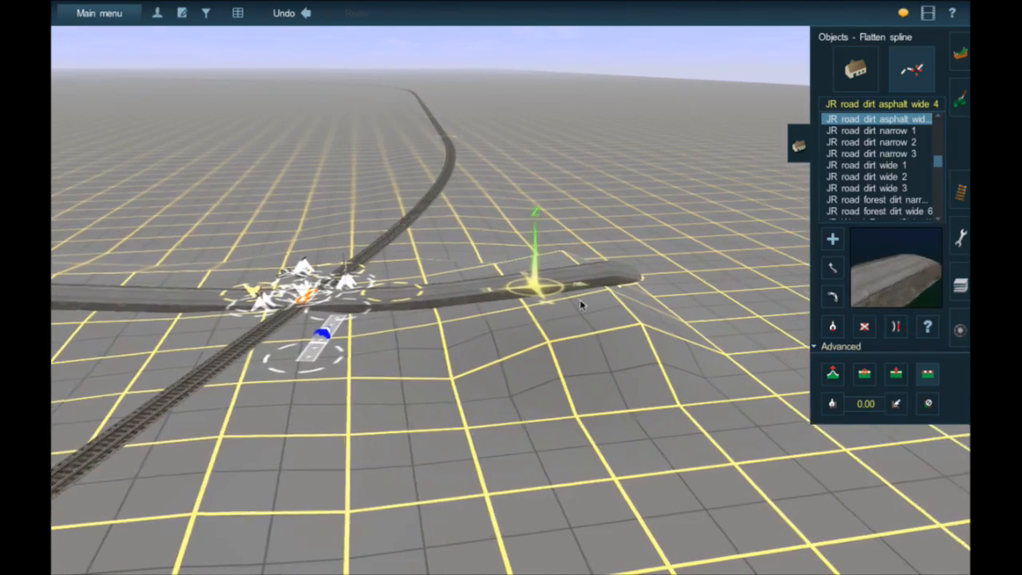
- Try raising the ATLS Traffic Stopper to an object height of +0.30
right_click(372, 286)
scroll(400, 303, "up", 5)
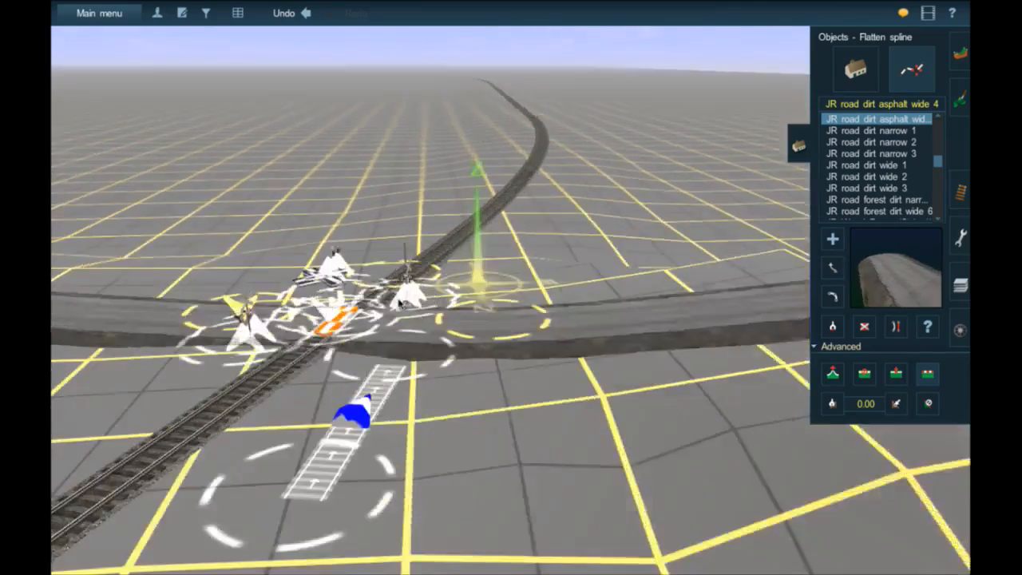
scroll(399, 304, "up", 5)
right_click(180, 380)
scroll(570, 257, "up", 2)
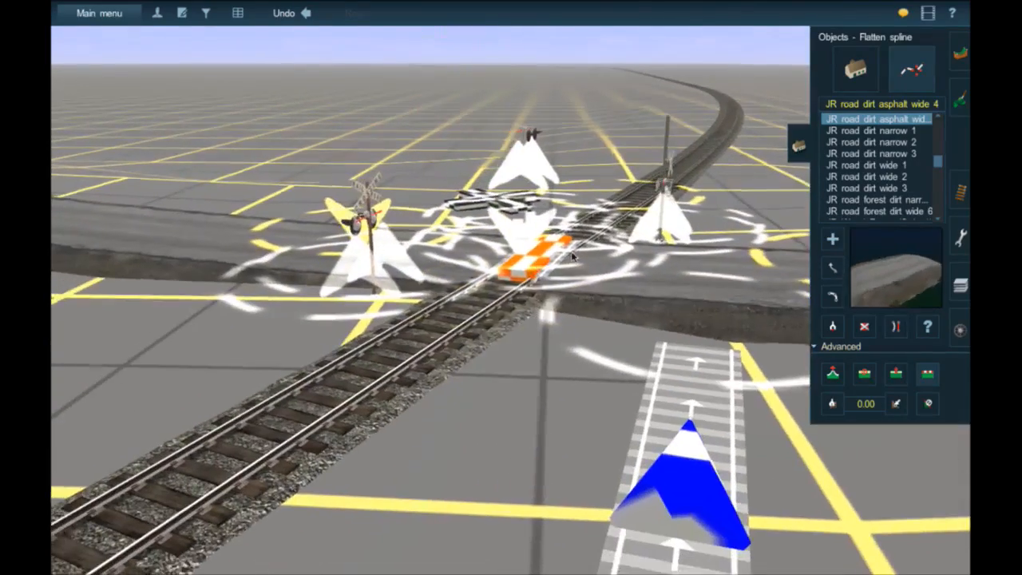
right_click(572, 257)
scroll(550, 270, "up", 4)
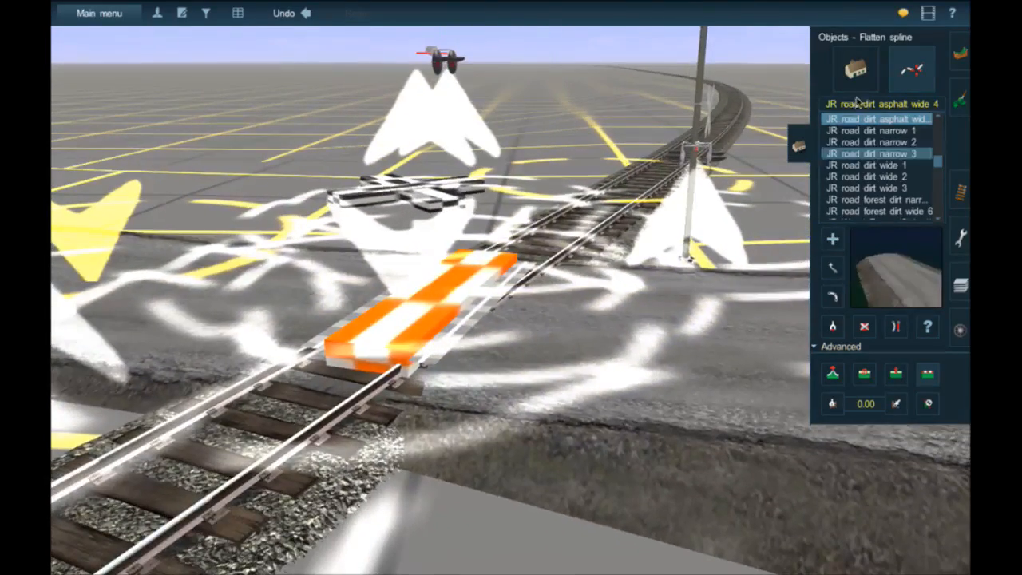
left_click(856, 69)
left_click(895, 328)
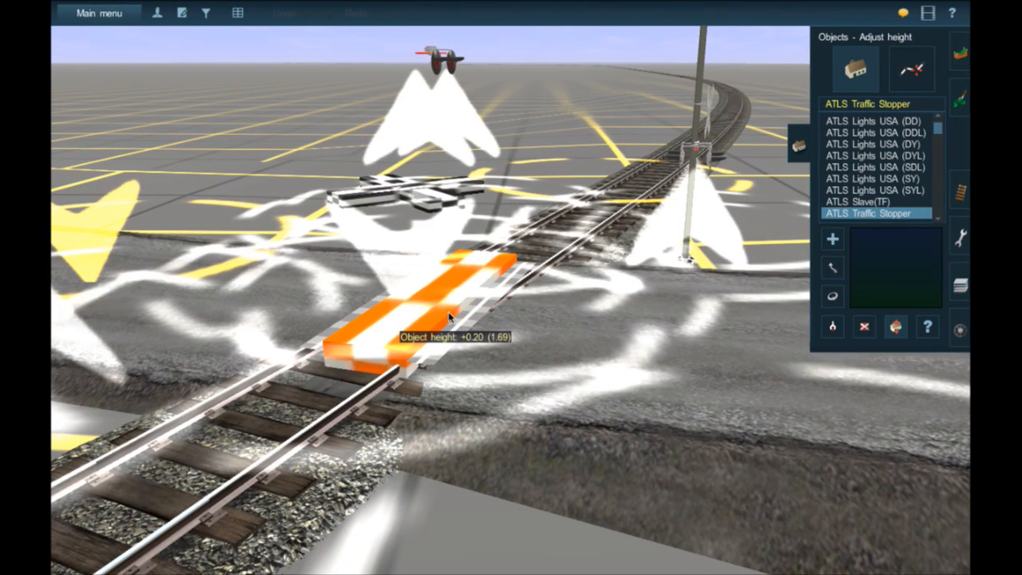
left_click_drag(450, 317, 449, 316)
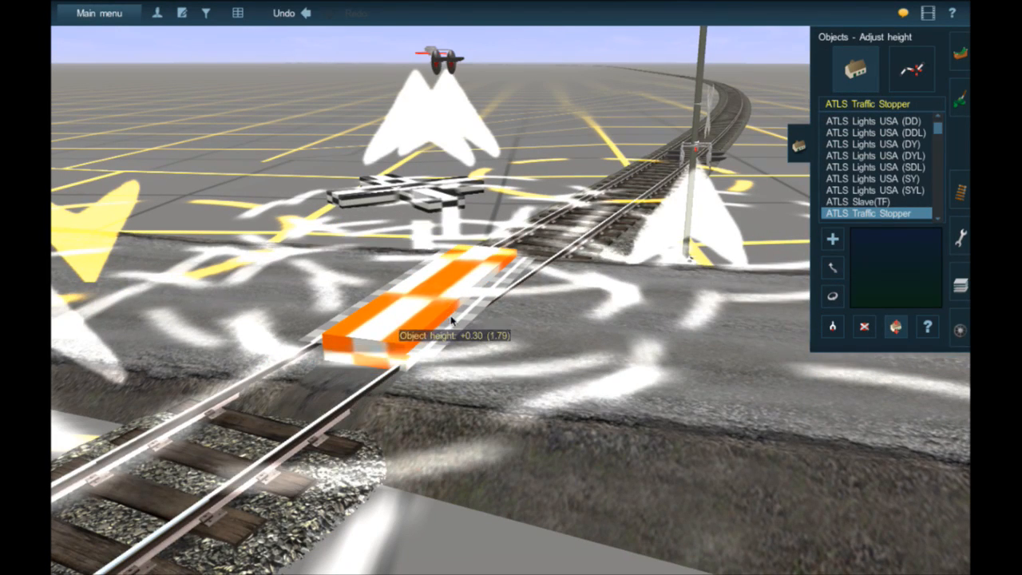
- Inspect the traffic stopper, road surface and signals at the crossing from several angles
scroll(451, 321, "down", 4)
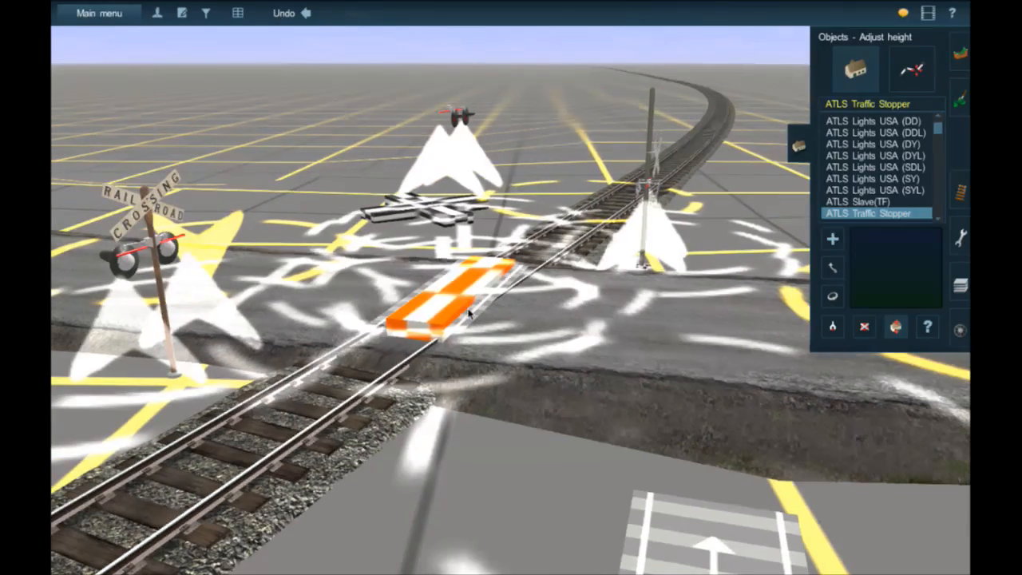
key("Right")
key("Up")
right_click(447, 315)
scroll(447, 315, "down", 3)
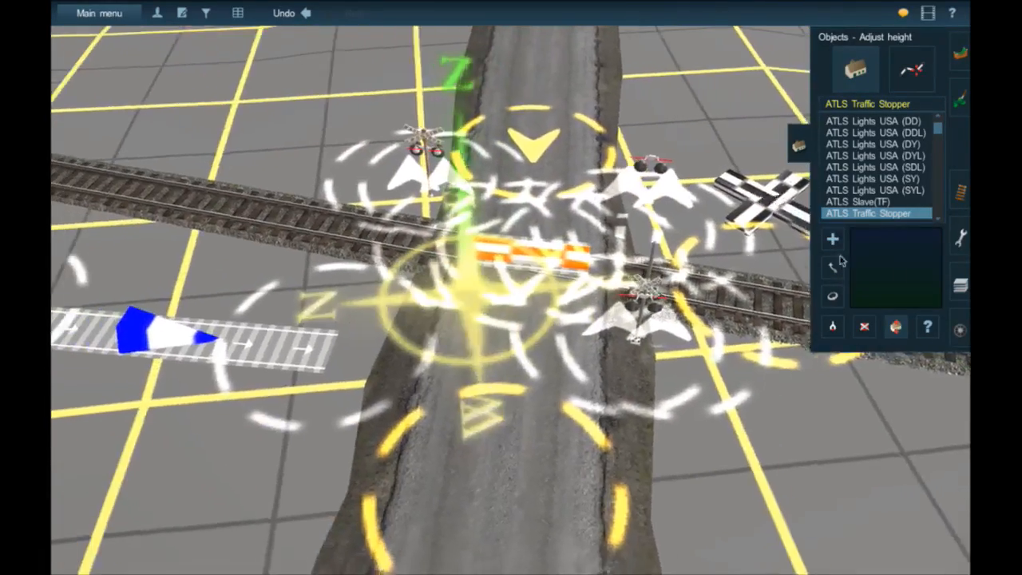
key("Right")
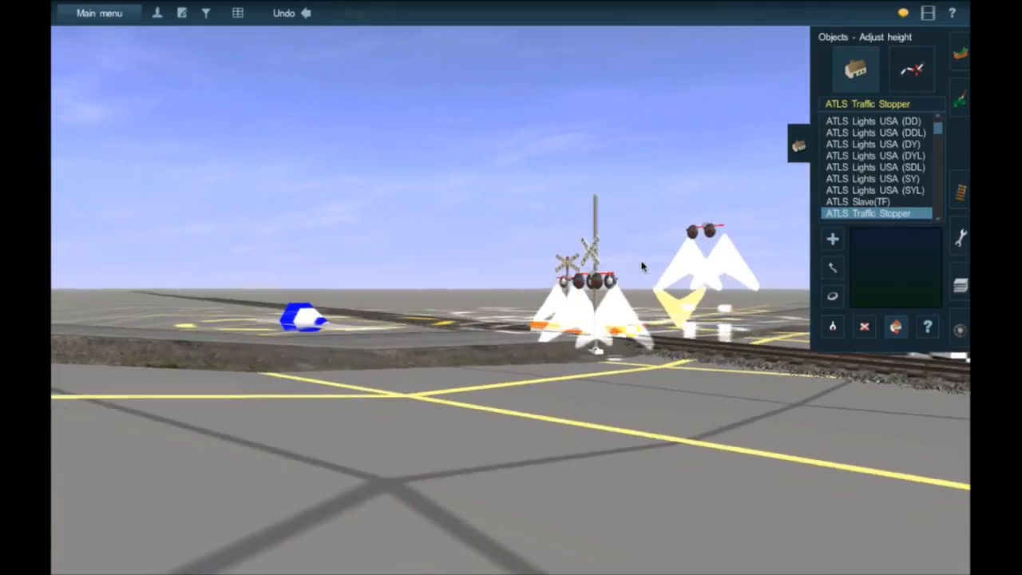
key("Left")
key("Up")
key("Down")
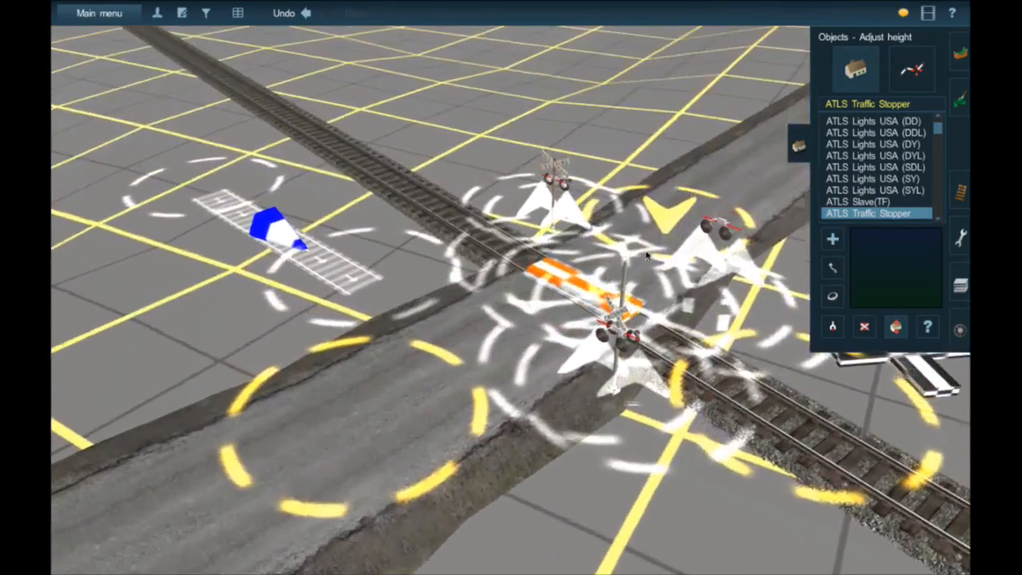
- Review the channel, routes, phases and level crossing mode in the properties of the ATLS controller beside the crossing
right_click(639, 256)
left_click(961, 192)
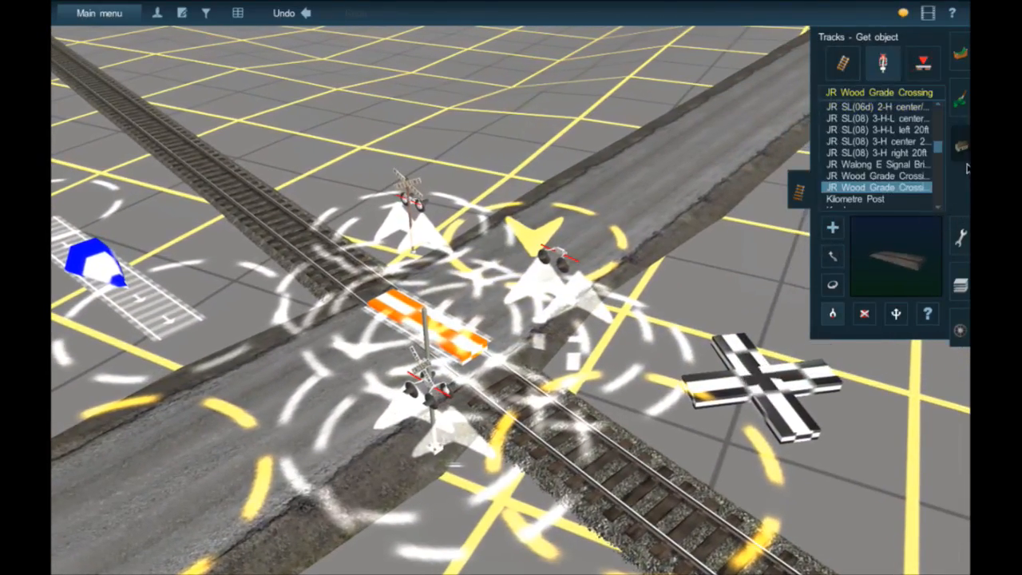
left_click(960, 145)
left_click(934, 333)
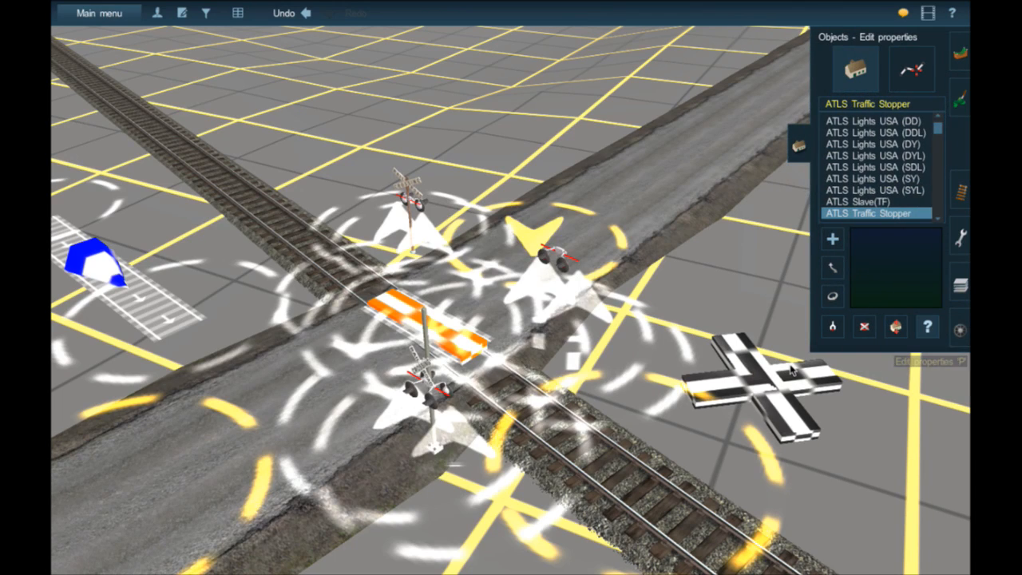
left_click(762, 384)
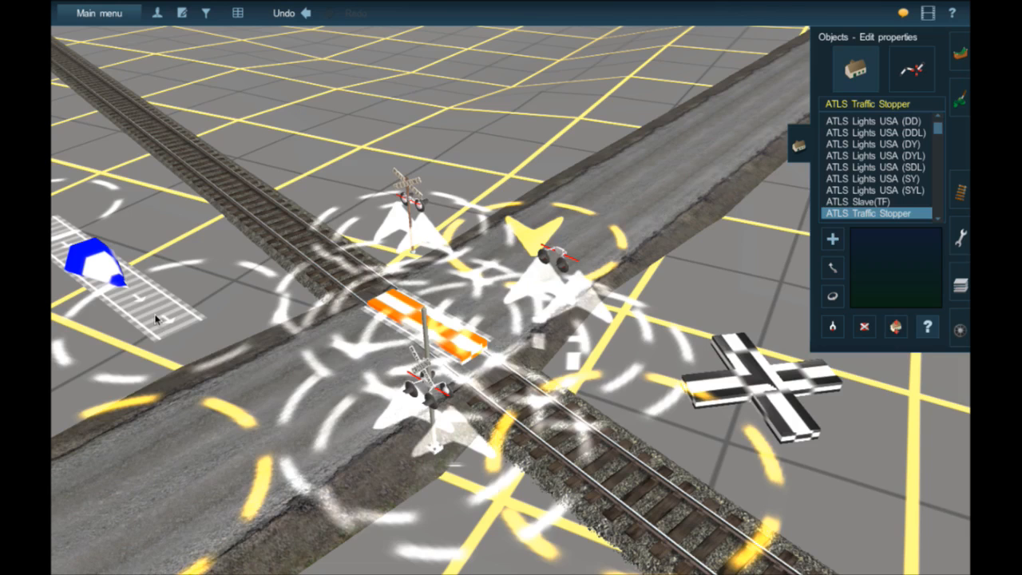
left_click(154, 313)
left_click(581, 562)
- Lay an AJS Track Eraser spline from the short track with the blue-and-white marker across the rails to the nearest crossing signal
left_click(960, 191)
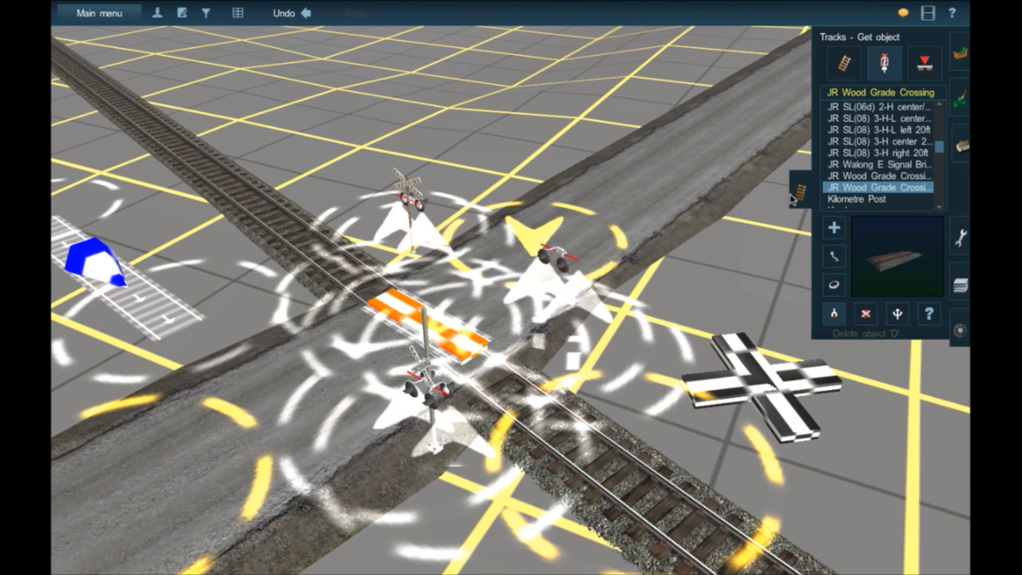
left_click(844, 65)
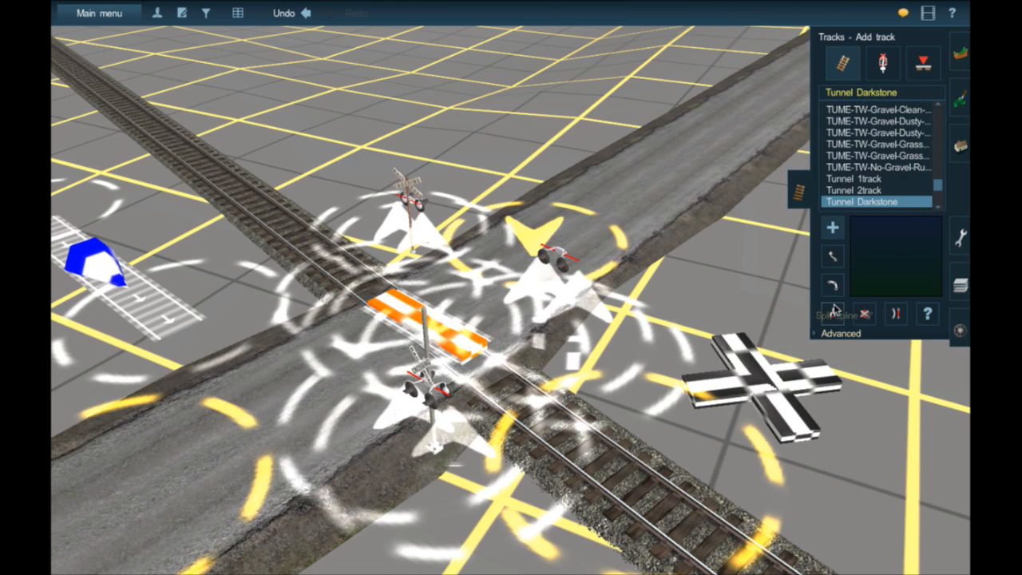
left_click(151, 316)
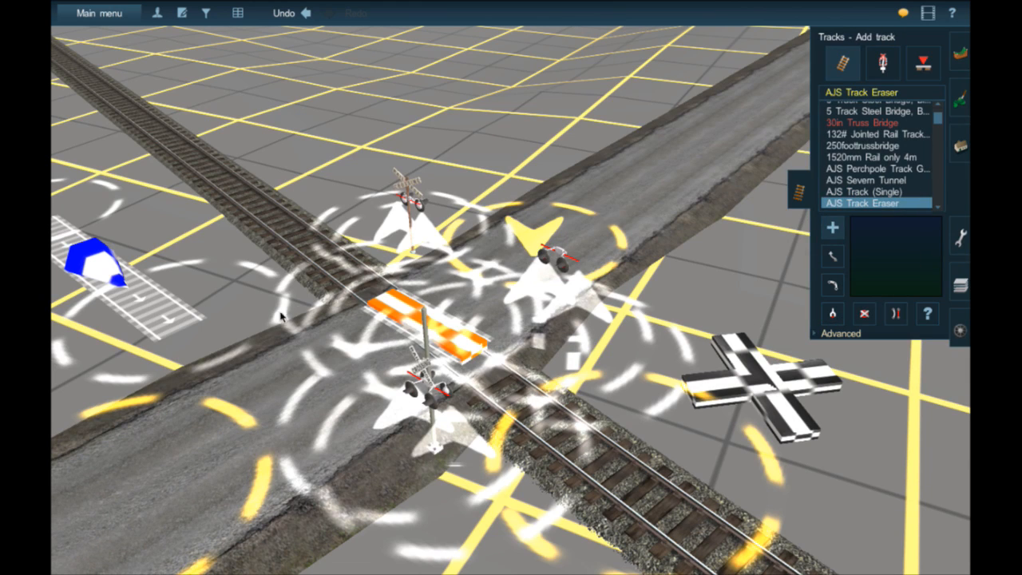
mouse_move(213, 346)
left_mouse_down()
mouse_move(211, 334)
mouse_move(280, 268)
mouse_move(340, 232)
mouse_move(391, 234)
left_mouse_up()
left_click(408, 248)
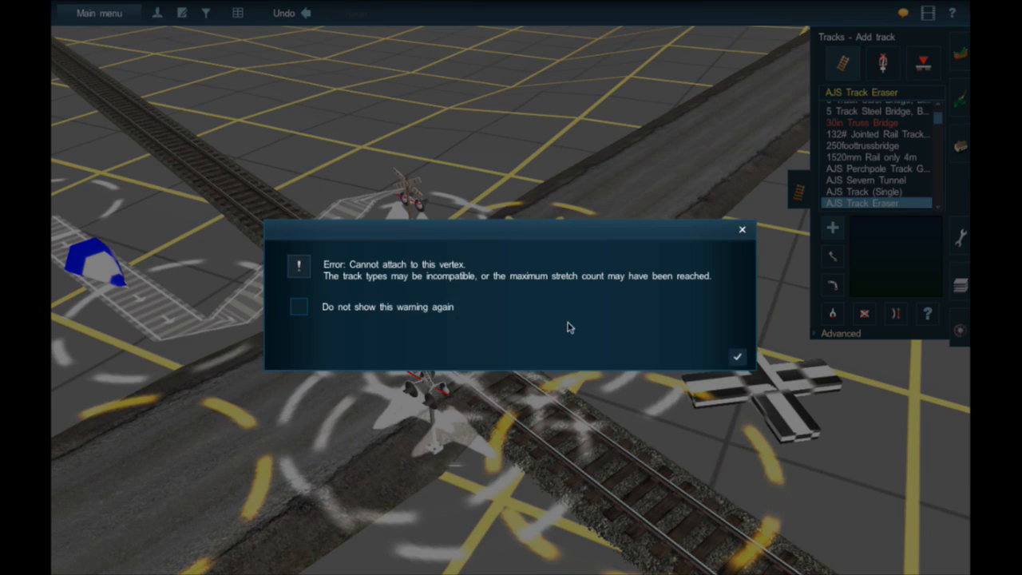
left_click(733, 360)
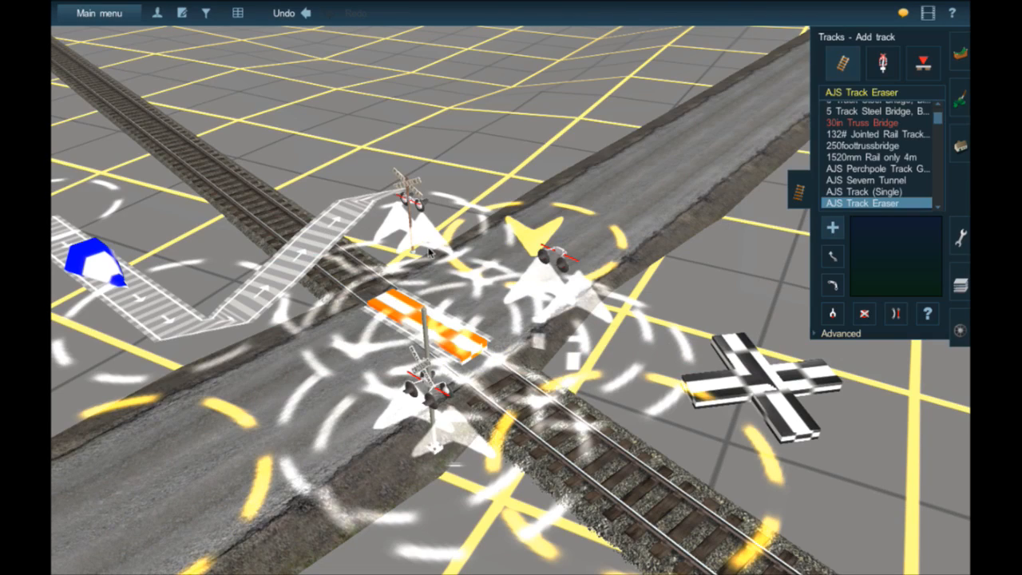
- Continue the AJS Track Eraser splines from signal to signal around the crossing and finish with a stretch along the road
key("Up")
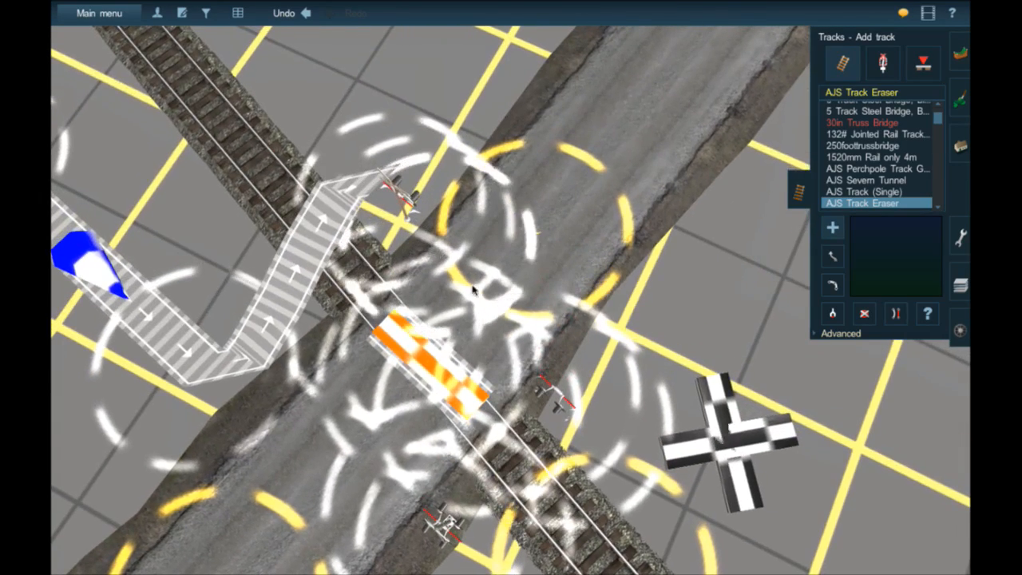
mouse_move(416, 211)
left_mouse_down()
mouse_move(514, 363)
mouse_move(547, 369)
left_mouse_up()
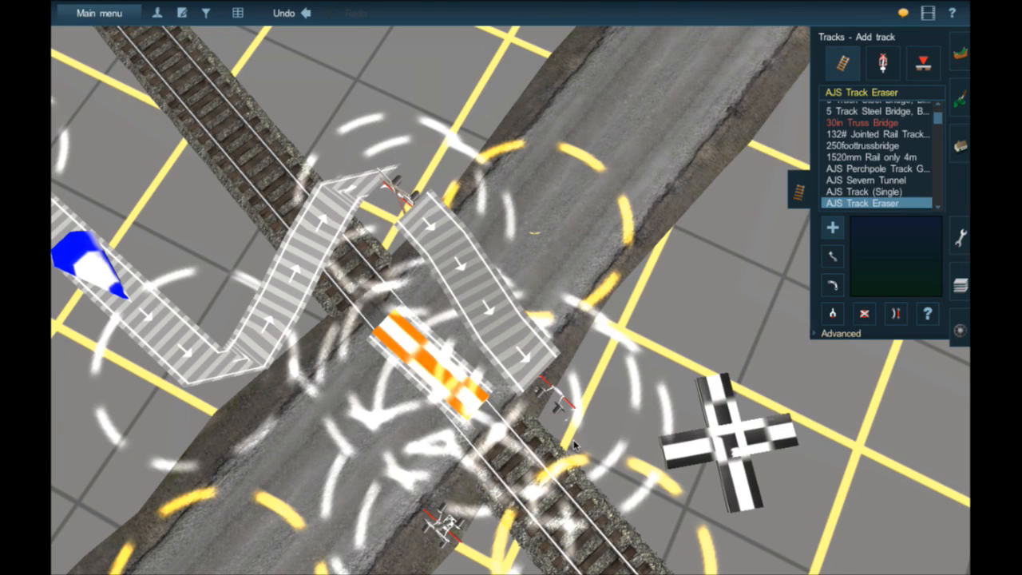
mouse_move(627, 498)
left_mouse_down()
mouse_move(644, 521)
mouse_move(554, 387)
left_mouse_up()
right_click(644, 523)
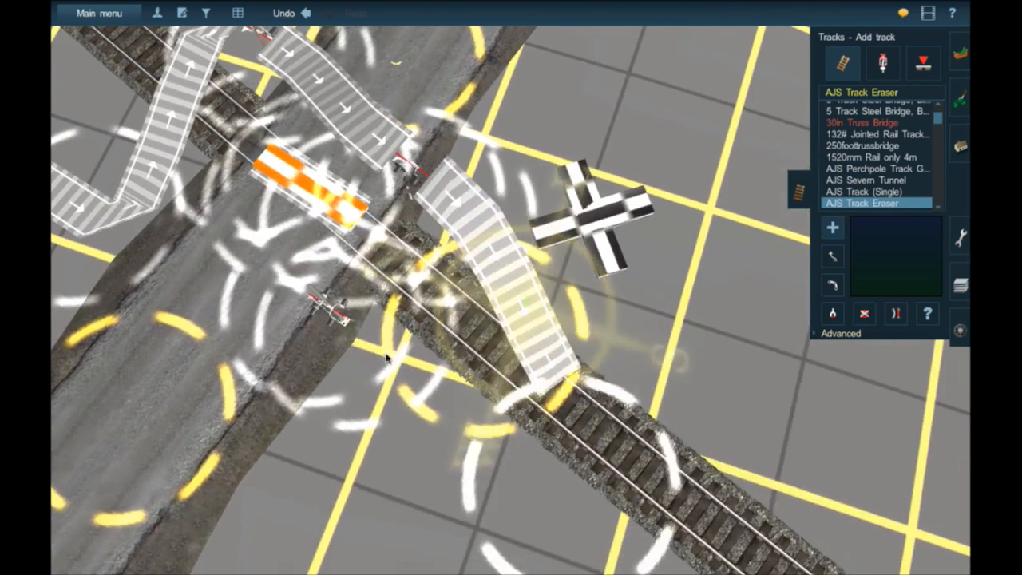
mouse_move(361, 331)
left_mouse_down()
mouse_move(318, 295)
mouse_move(150, 301)
mouse_move(92, 377)
mouse_move(66, 451)
left_mouse_up()
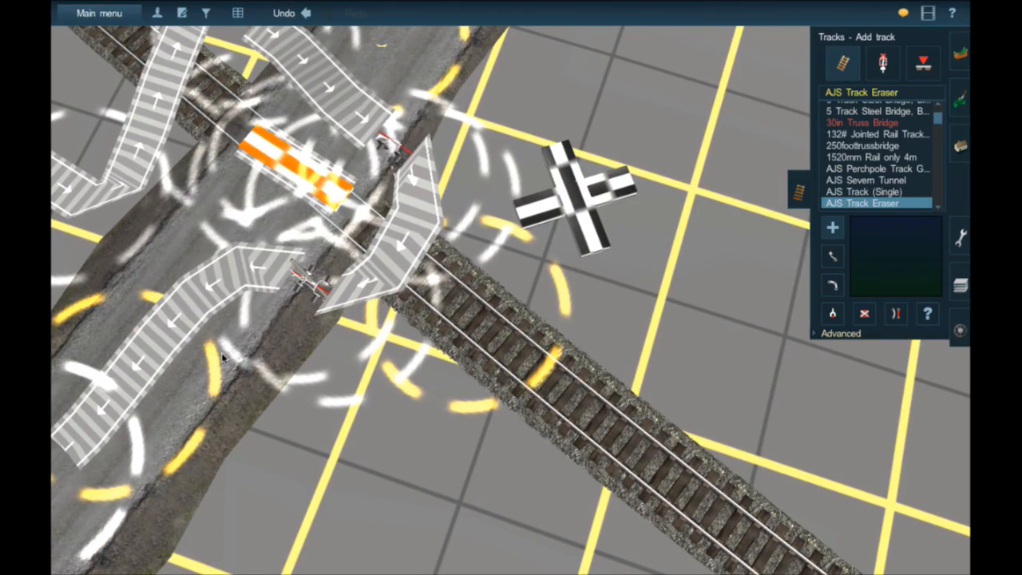
right_click(221, 358)
key("Down")
key("Left")
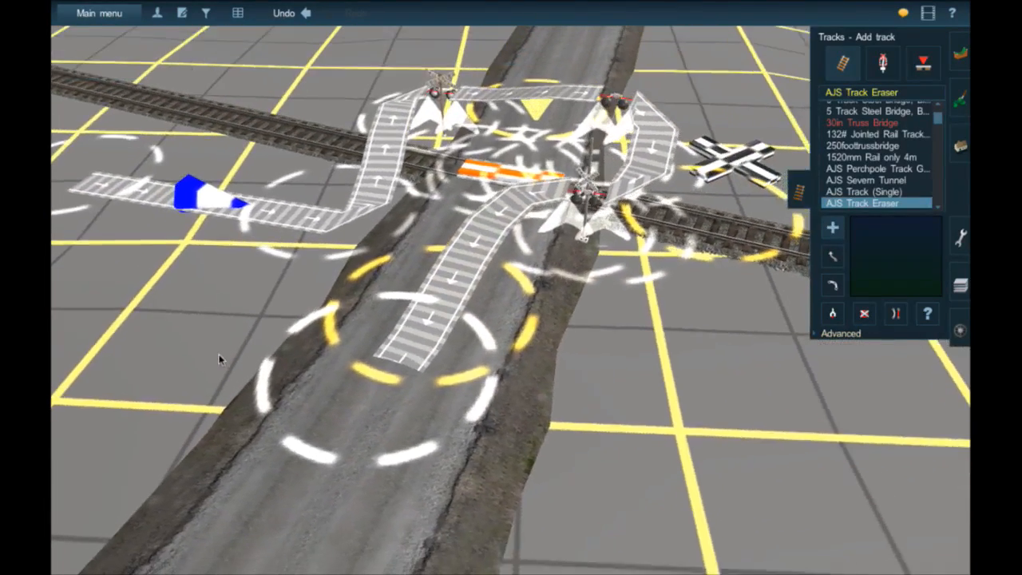
left_click(927, 314)
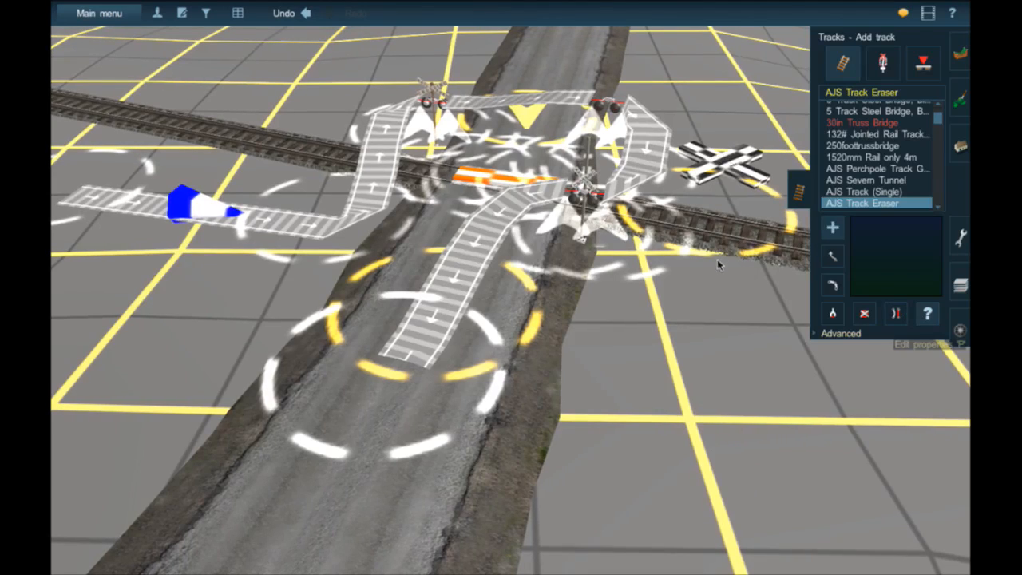
left_click(593, 205)
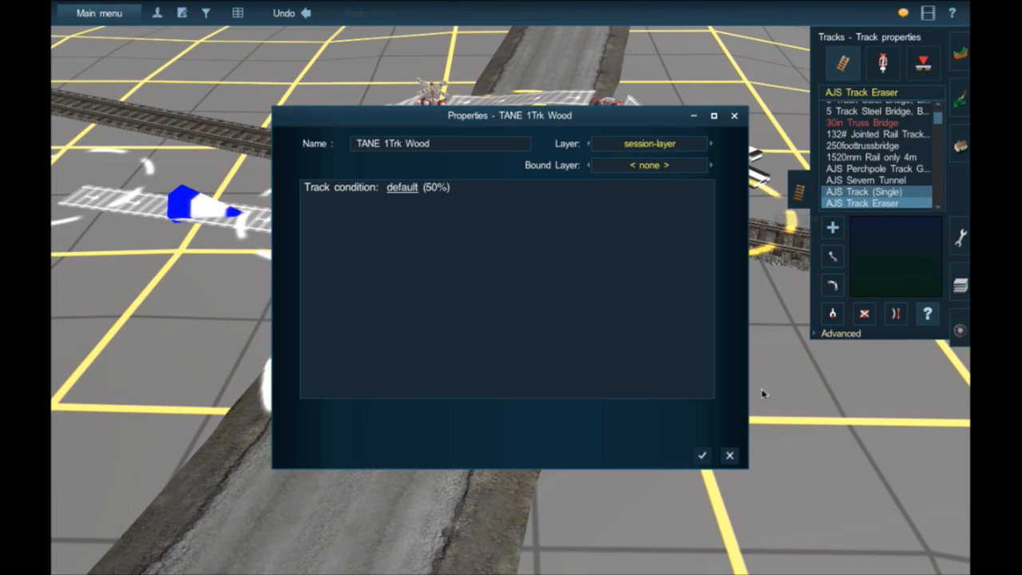
left_click(703, 456)
- Set the Bell Mode of Crossing 8235 to 1 in its object properties
left_click(961, 147)
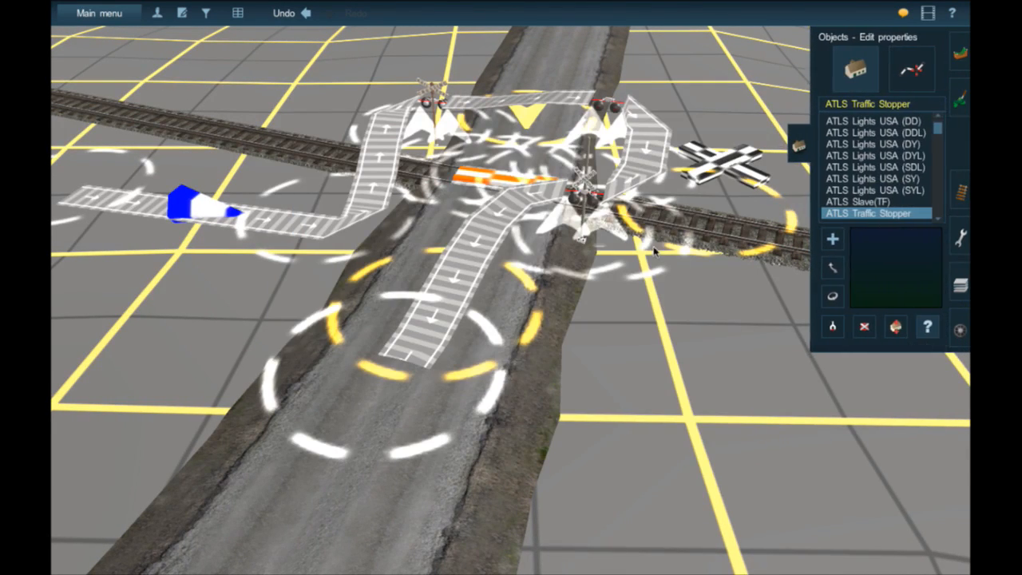
left_click(589, 204)
scroll(394, 467, "down", 2)
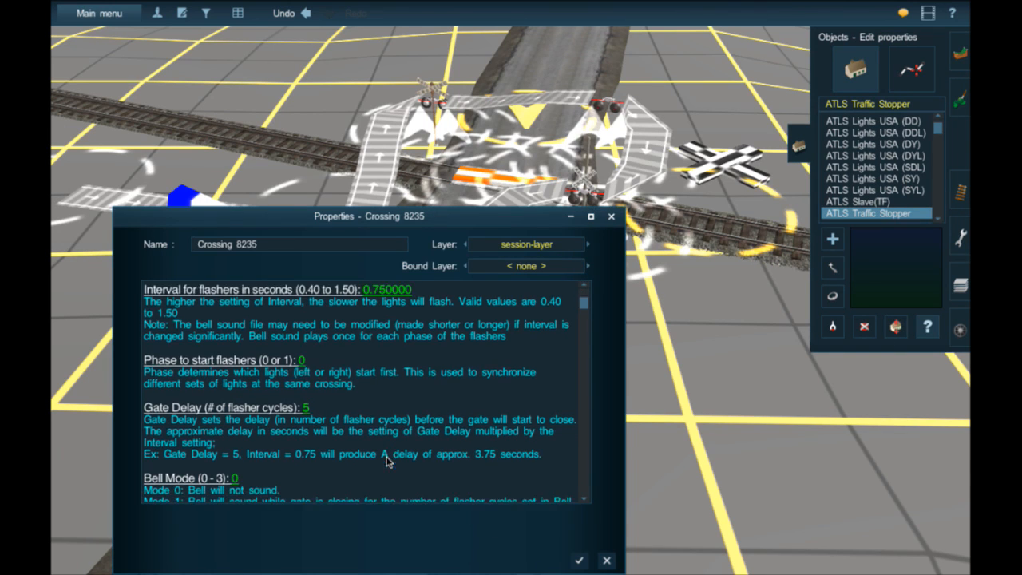
left_click(210, 445)
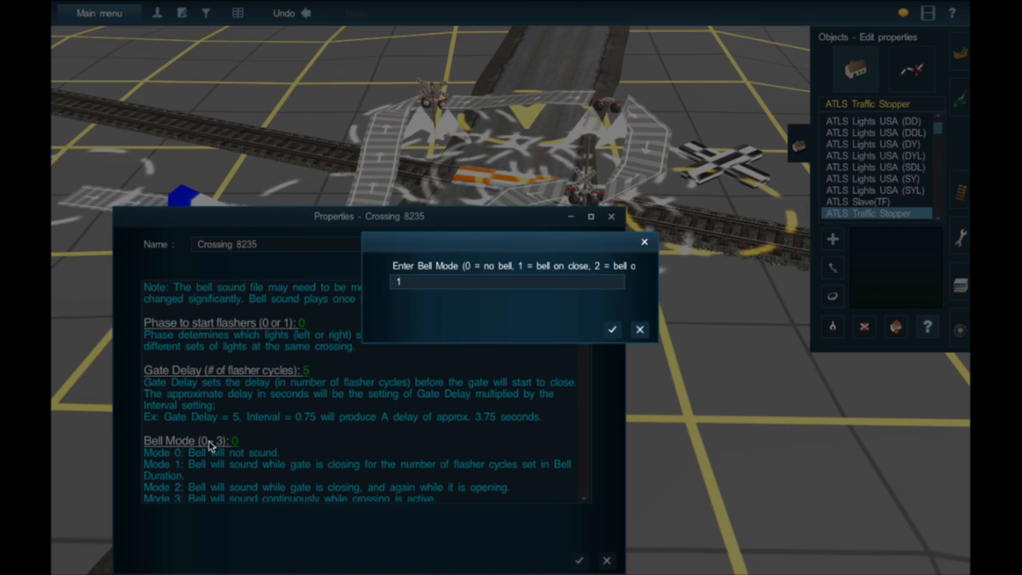
key("Return")
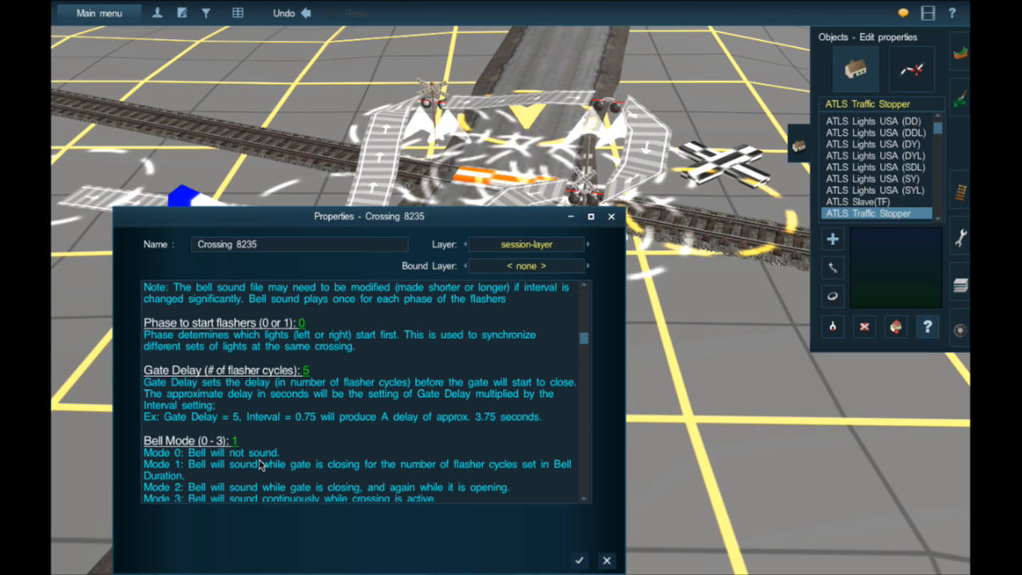
- Set Crossing 8235's flasher interval to 1.2 seconds and its flasher start phase to 1
scroll(260, 465, "down", 1)
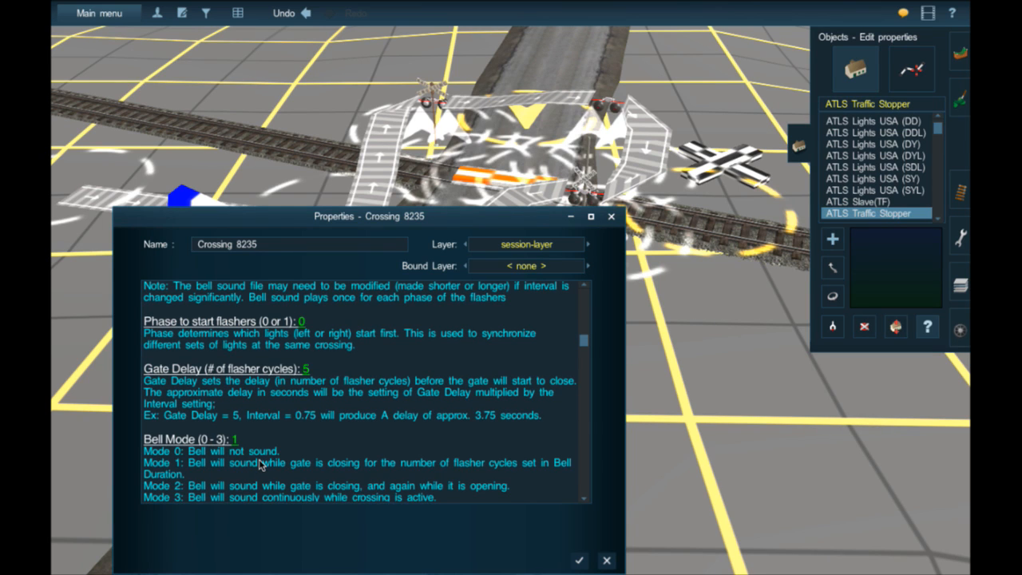
scroll(260, 465, "down", 1)
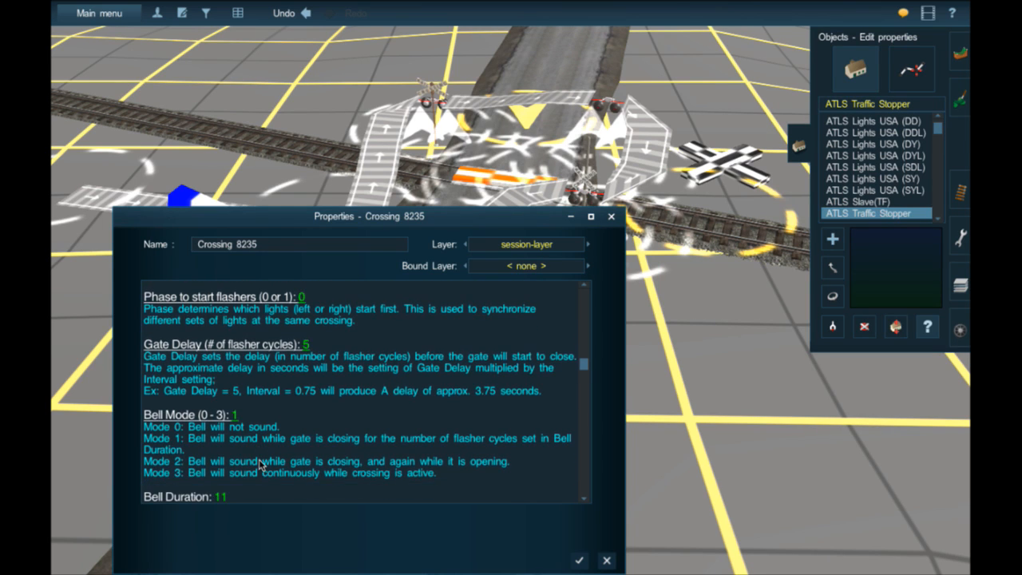
scroll(260, 466, "down", 5)
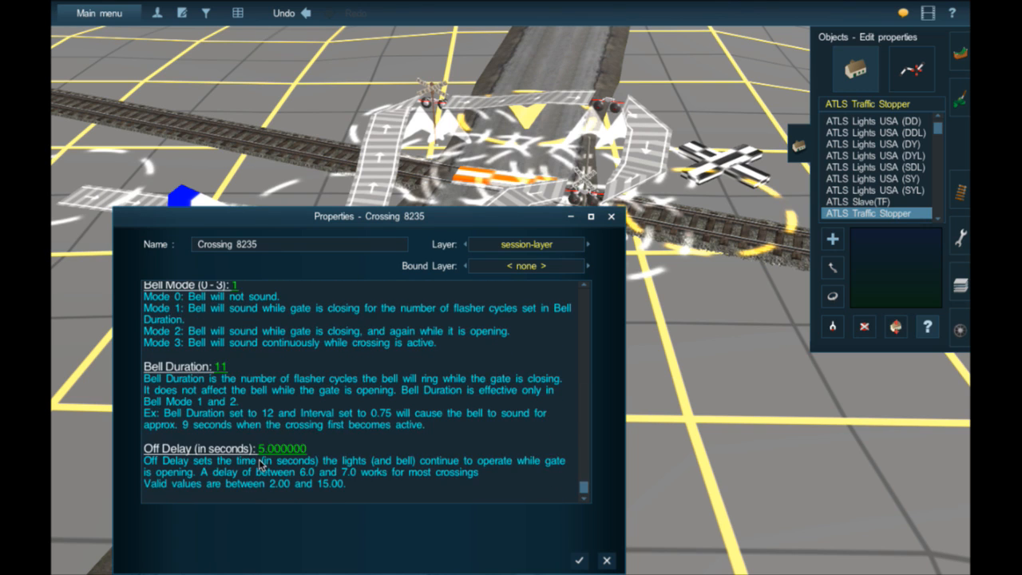
scroll(260, 466, "up", 8)
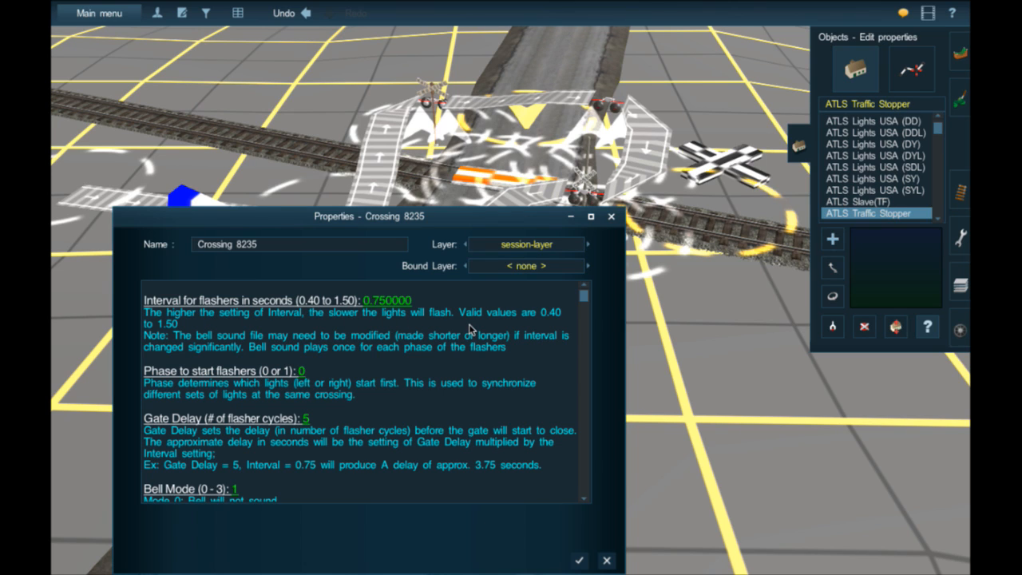
left_click(375, 302)
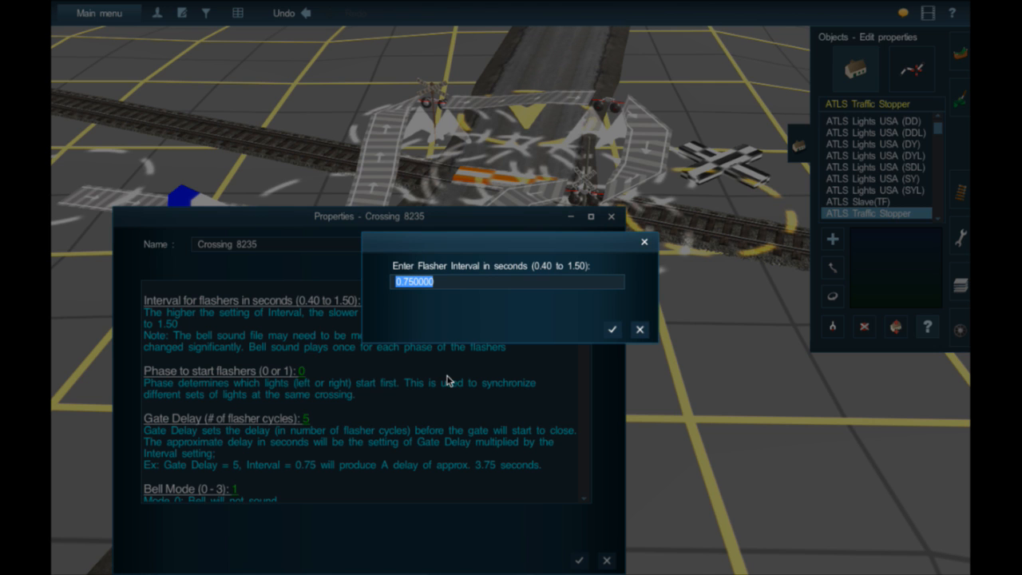
type("1.2")
left_click(609, 329)
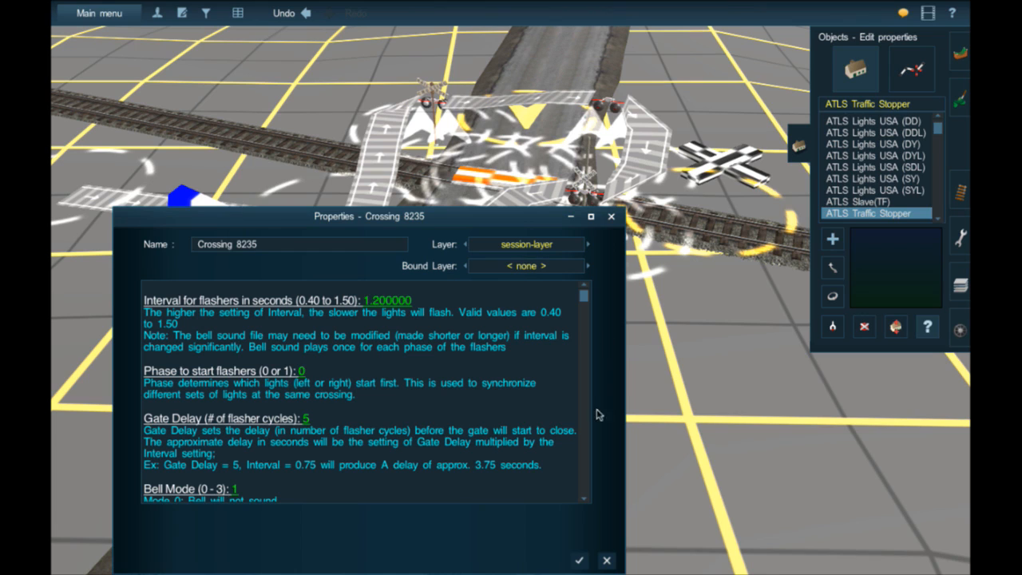
left_click(289, 376)
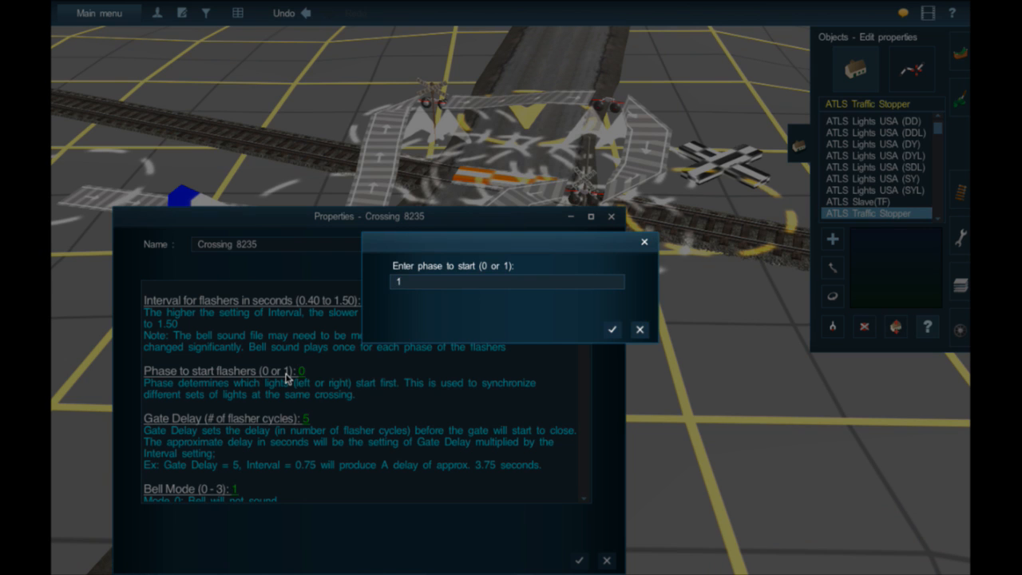
key("Return")
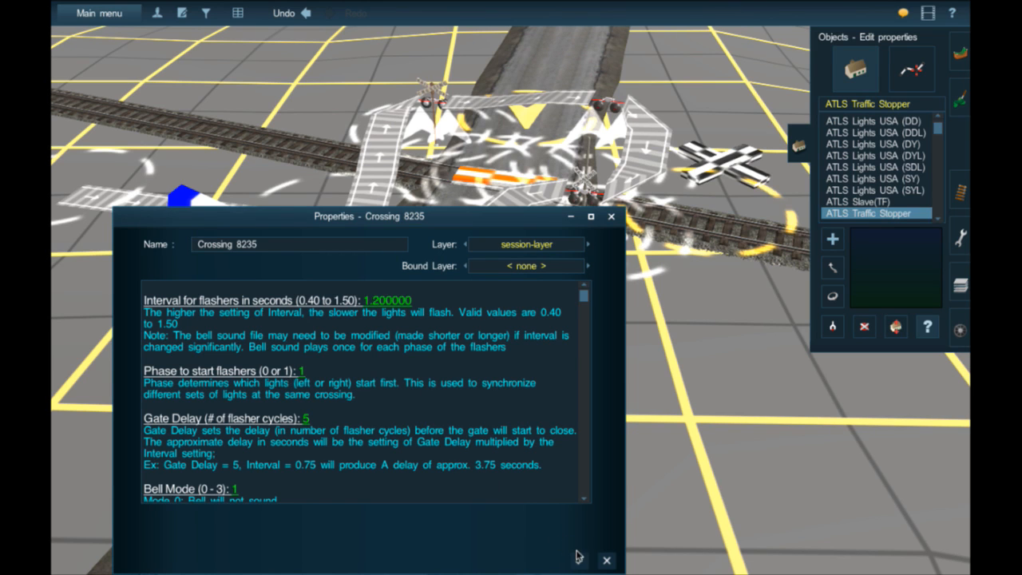
left_click(606, 560)
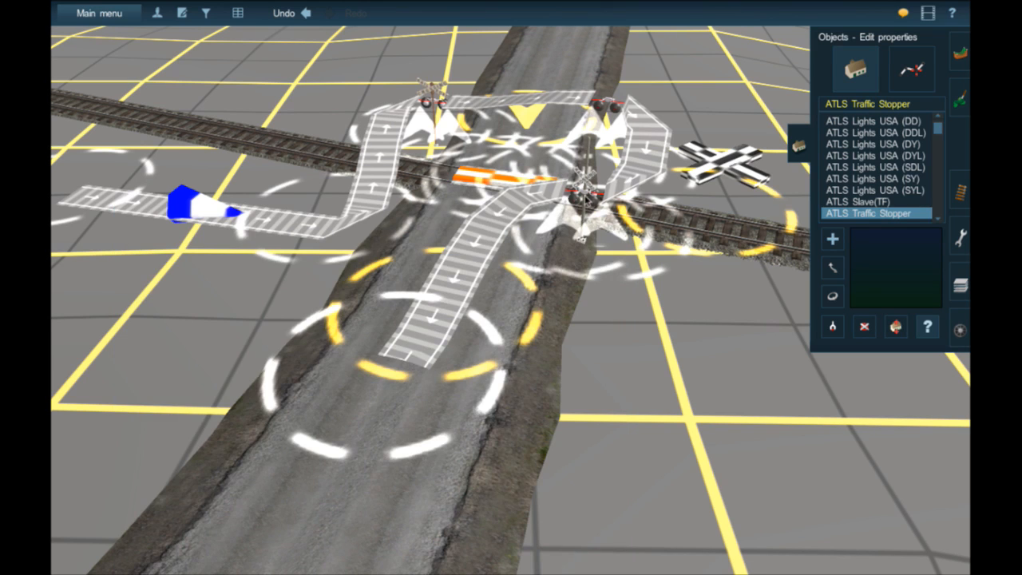
- Set Crossing 8069's flasher interval to 1.2 seconds and its flasher start phase to 1, and apply the properties
left_click(492, 180)
left_click(272, 302)
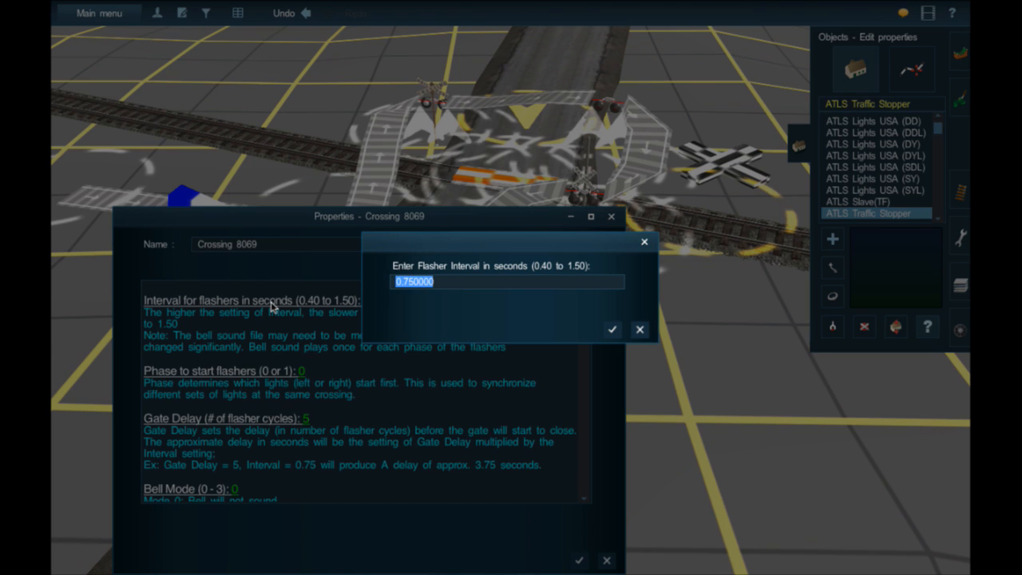
type("1.2")
key("Return")
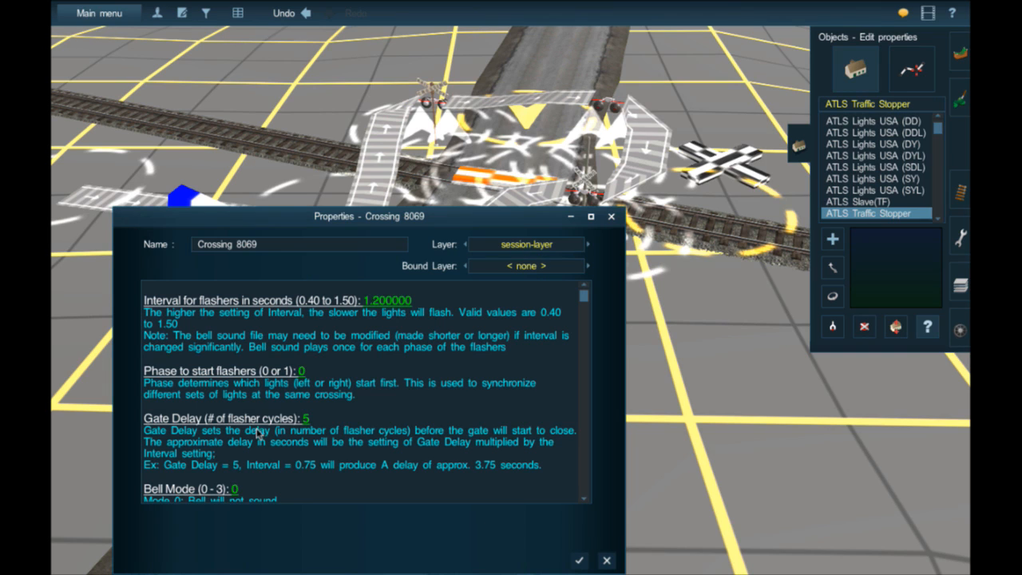
left_click(234, 376)
type("1")
key("Return")
left_click(578, 562)
- Check the properties of the remaining signal objects around the crossing for configurable settings
left_click(598, 212)
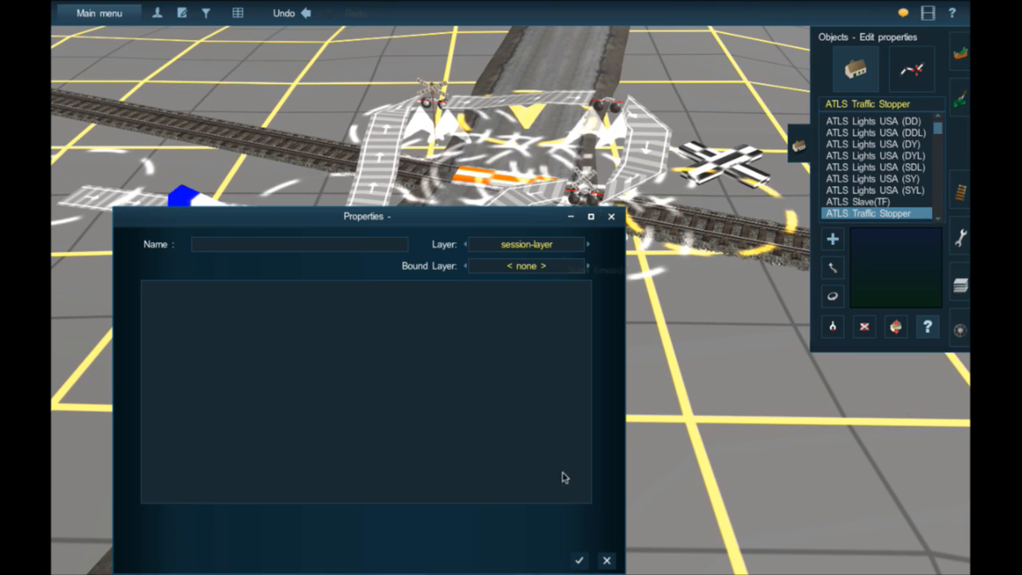
left_click(579, 559)
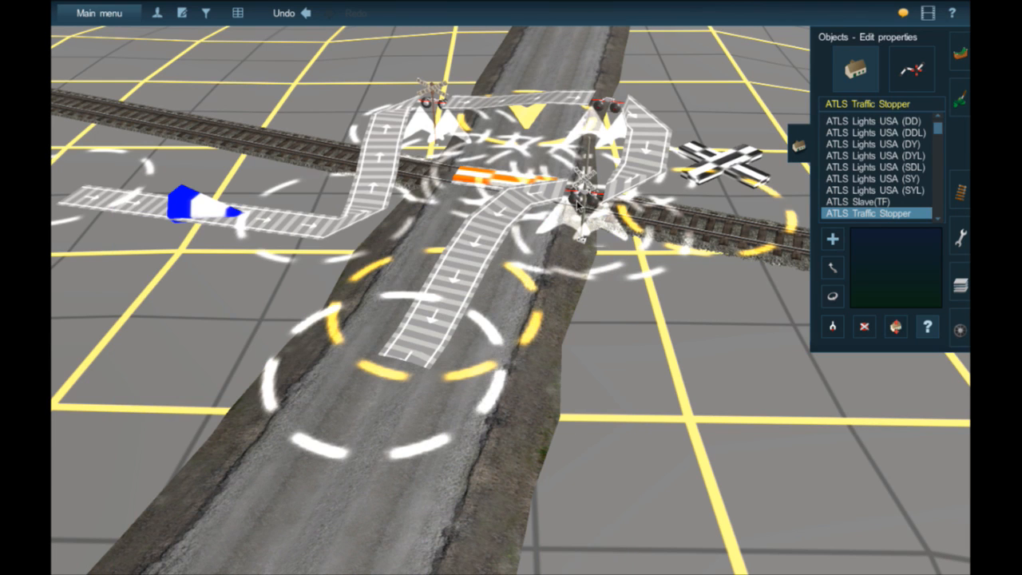
left_click(577, 204)
left_click(578, 561)
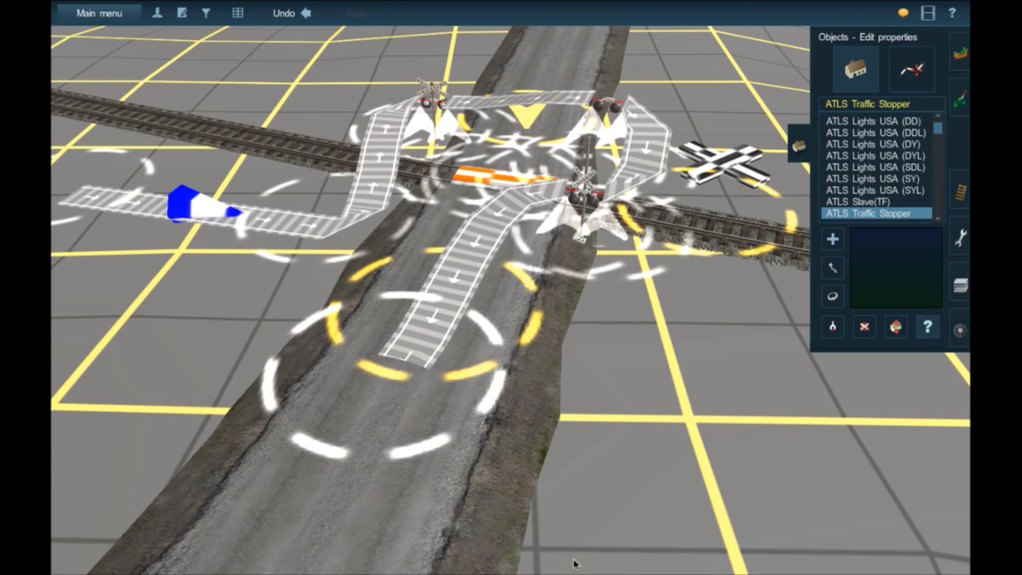
left_click(444, 111)
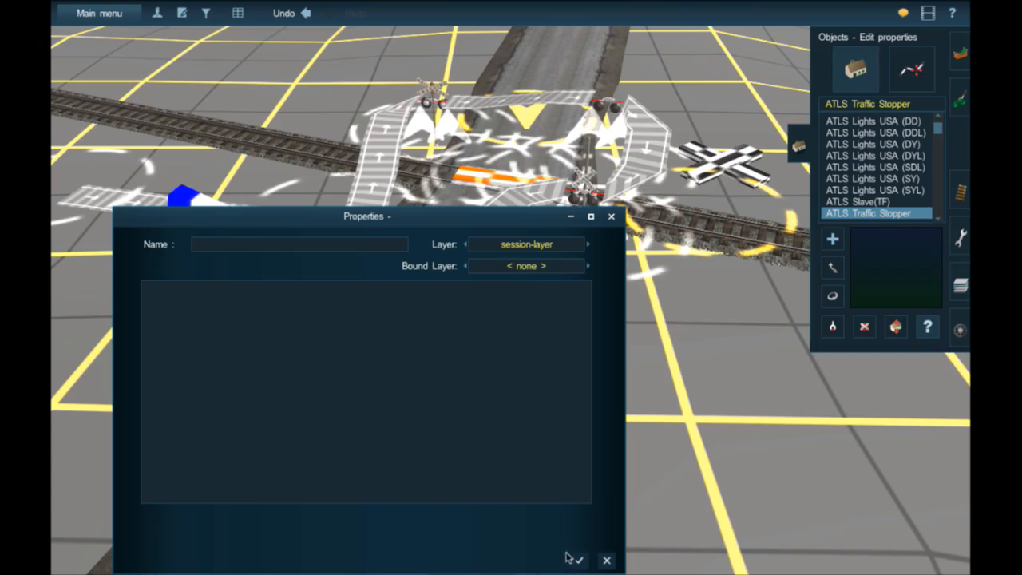
key("Right")
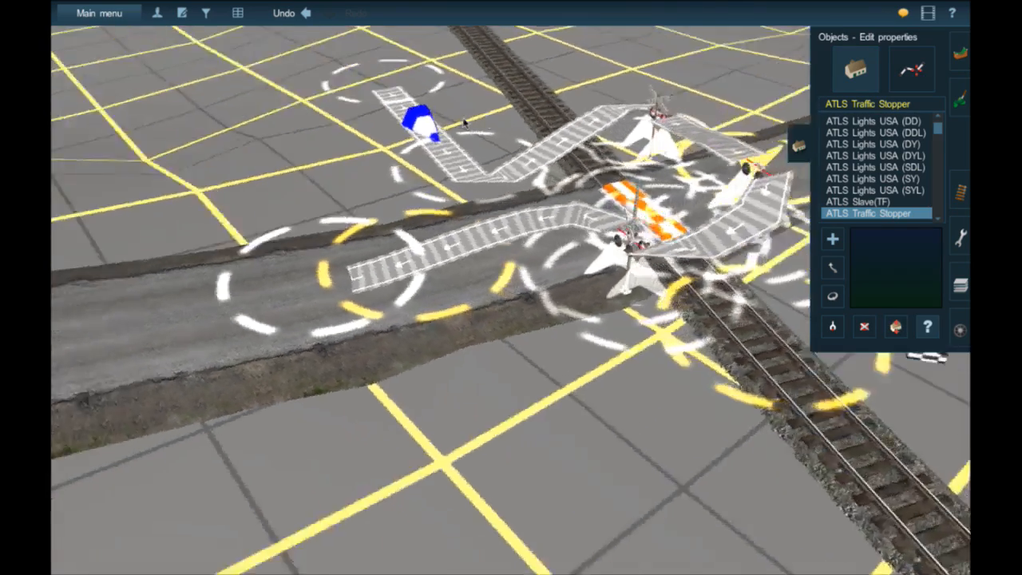
- Open the properties of Crossing 8233 beside the road and set its flasher interval to 1.2 seconds
key("Down")
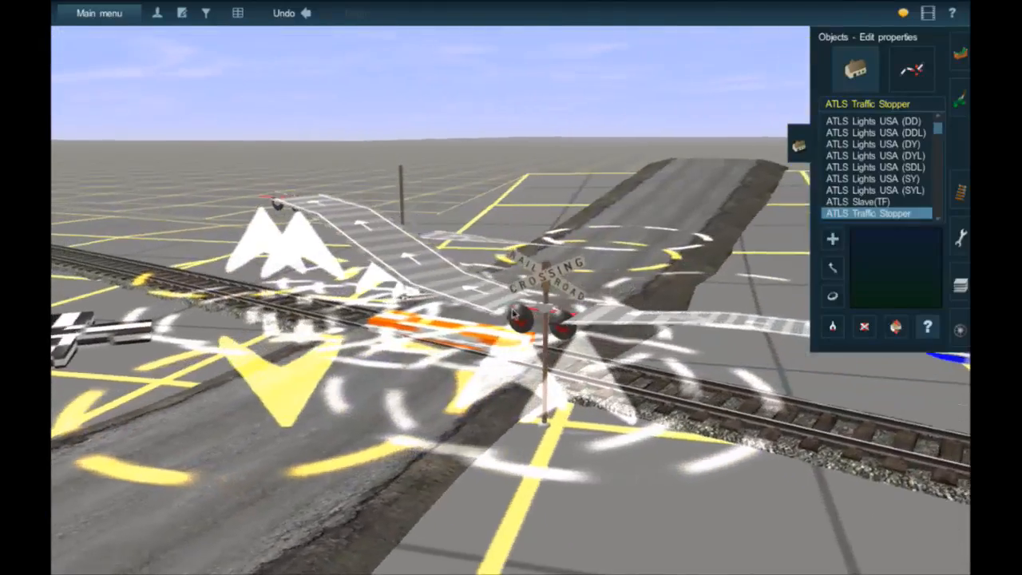
left_click(538, 342)
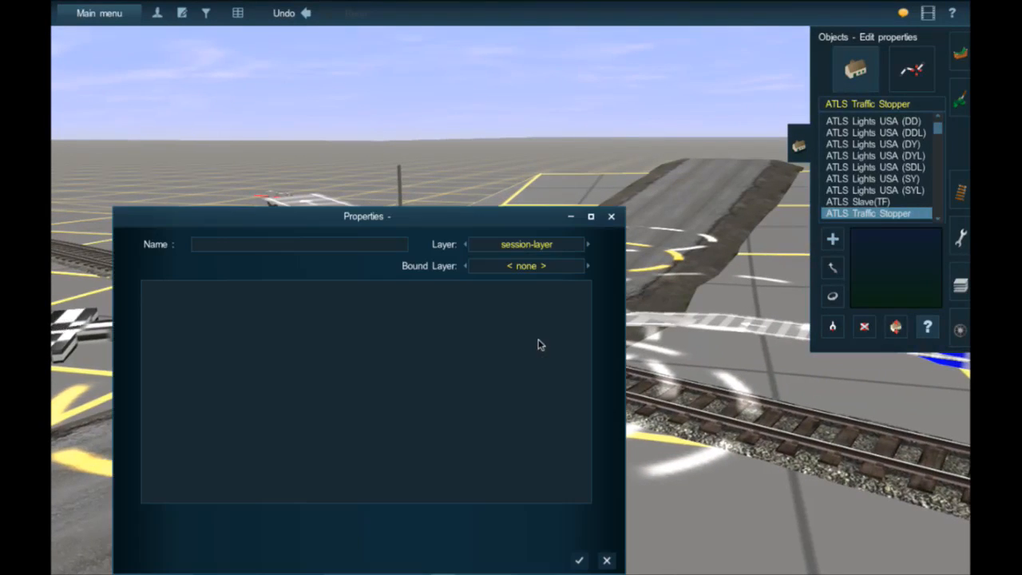
left_click(579, 561)
left_click(538, 334)
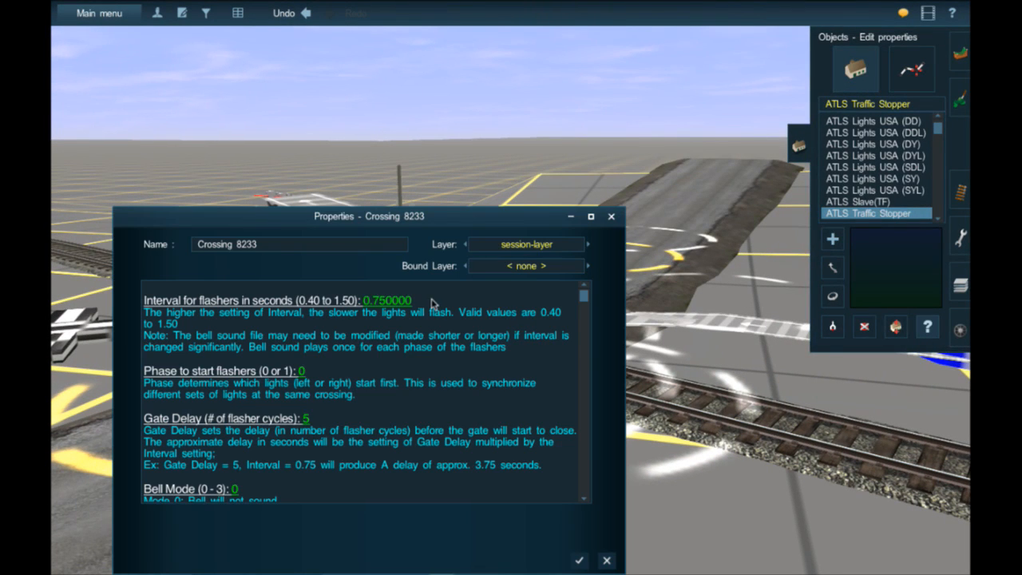
left_click(357, 304)
type("1.2")
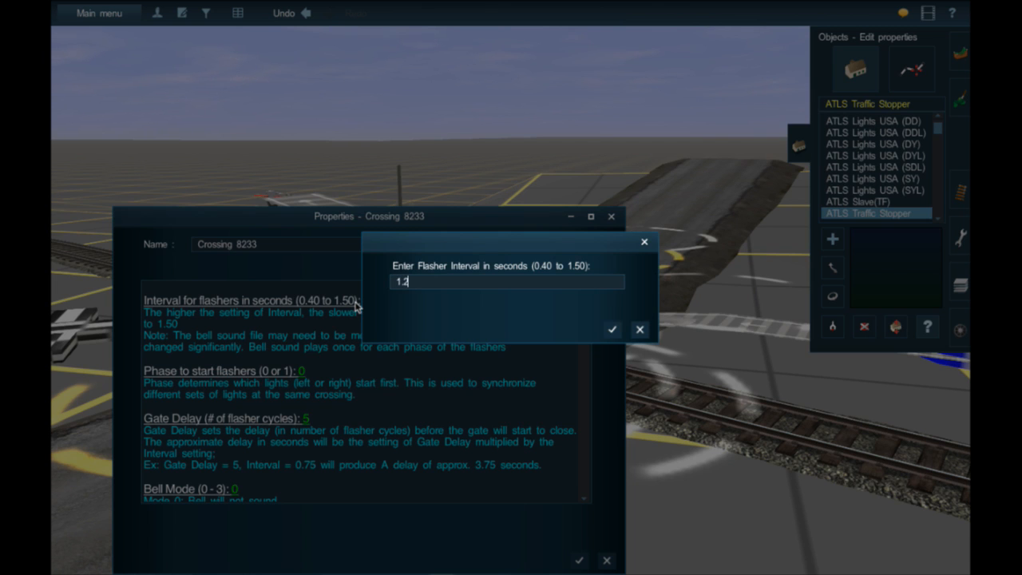
key("Return")
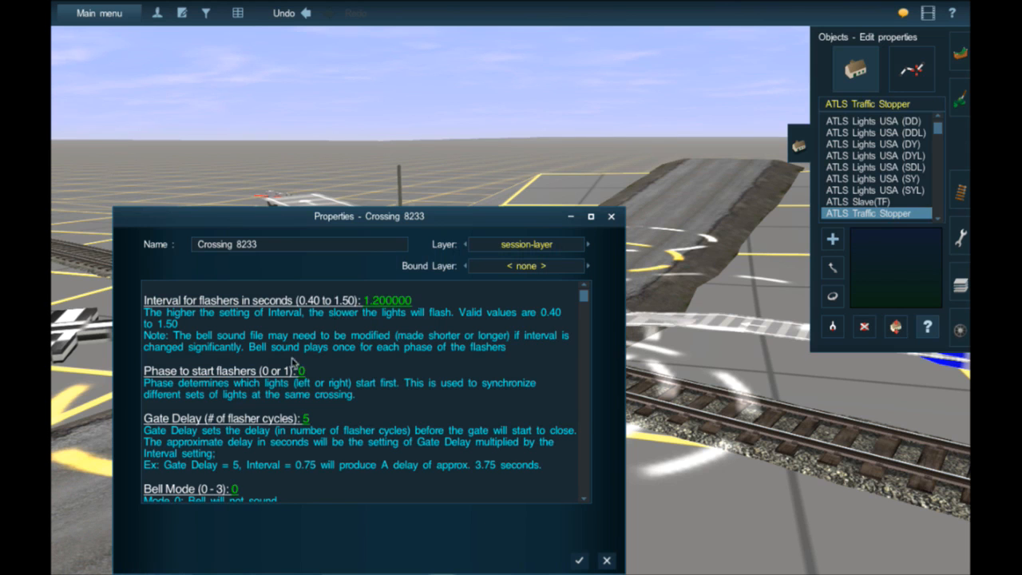
- Set the Bell Mode of Crossing 8233 to 2 and apply the properties
left_click(216, 489)
type("2")
key("Return")
left_click(576, 560)
- Move the separate flasher unit across the track to the crossbuck signal at the road's edge and align it with that mast
key("Up")
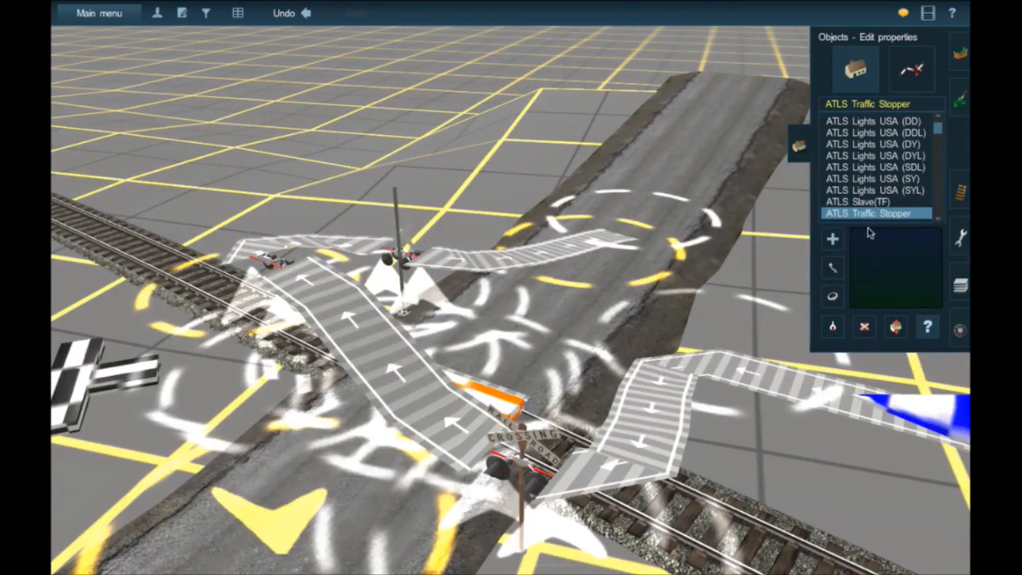
left_click(833, 269)
right_click(365, 293)
key("Right")
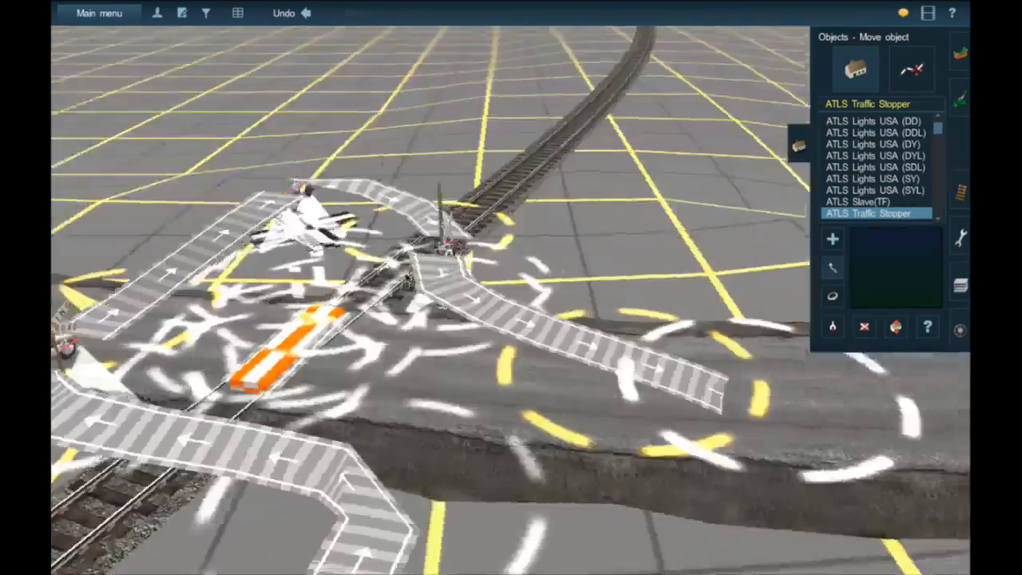
key("Up")
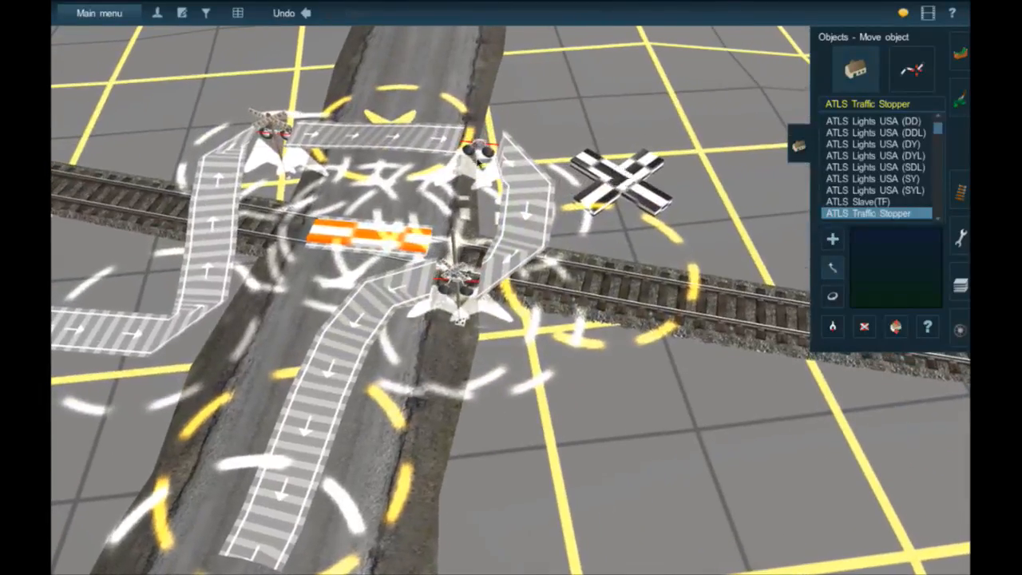
left_click_drag(489, 187, 459, 281)
right_click(459, 281)
scroll(461, 280, "up", 5)
scroll(559, 243, "down", 2)
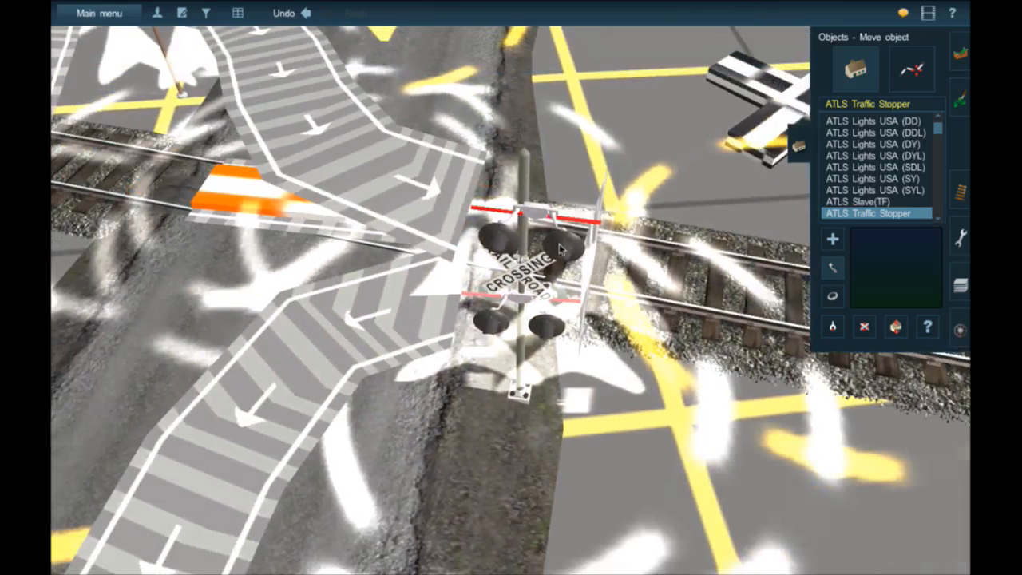
left_click_drag(559, 243, 546, 292)
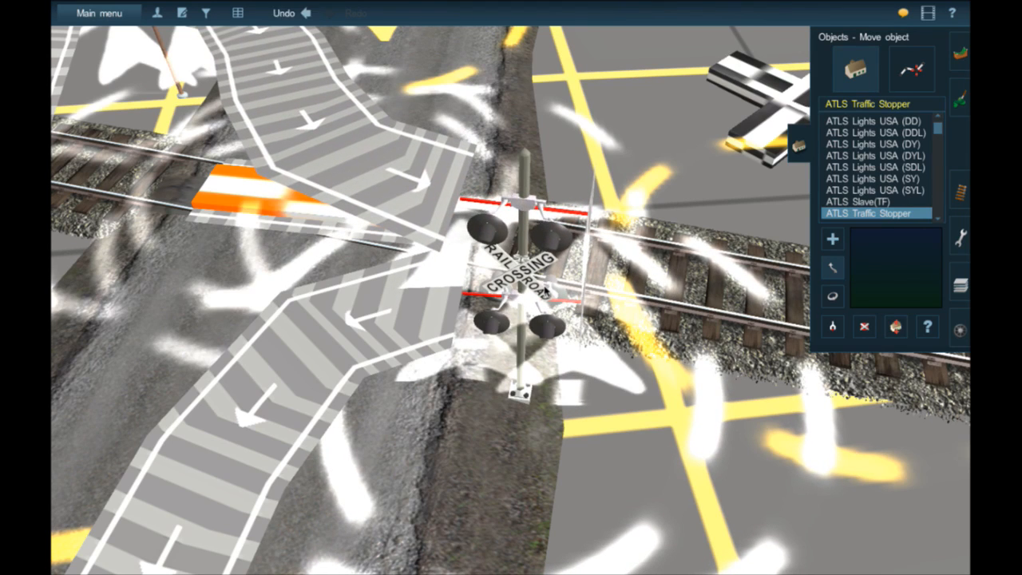
key("Down")
key("Up")
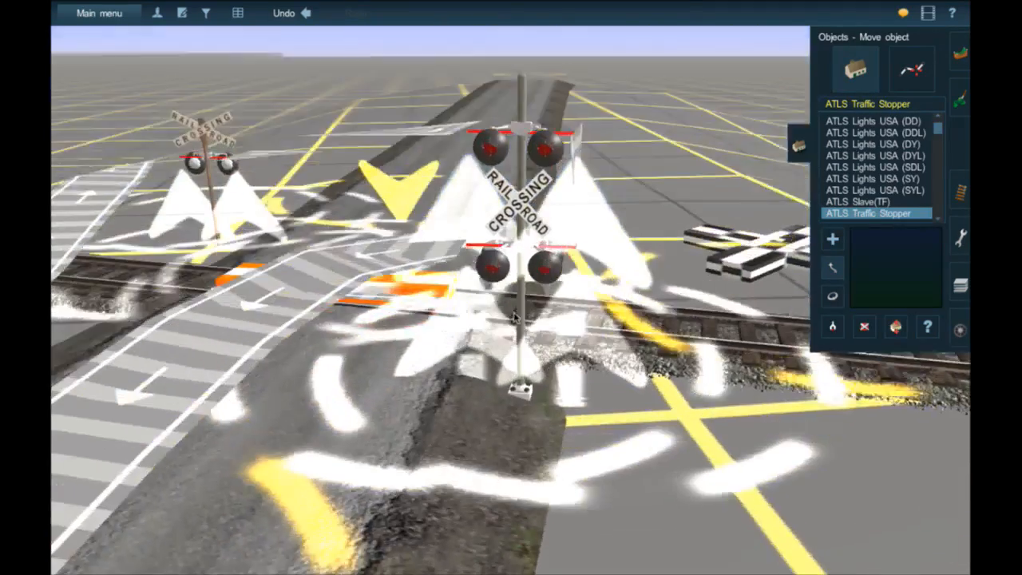
key("Up")
scroll(423, 252, "down", 4)
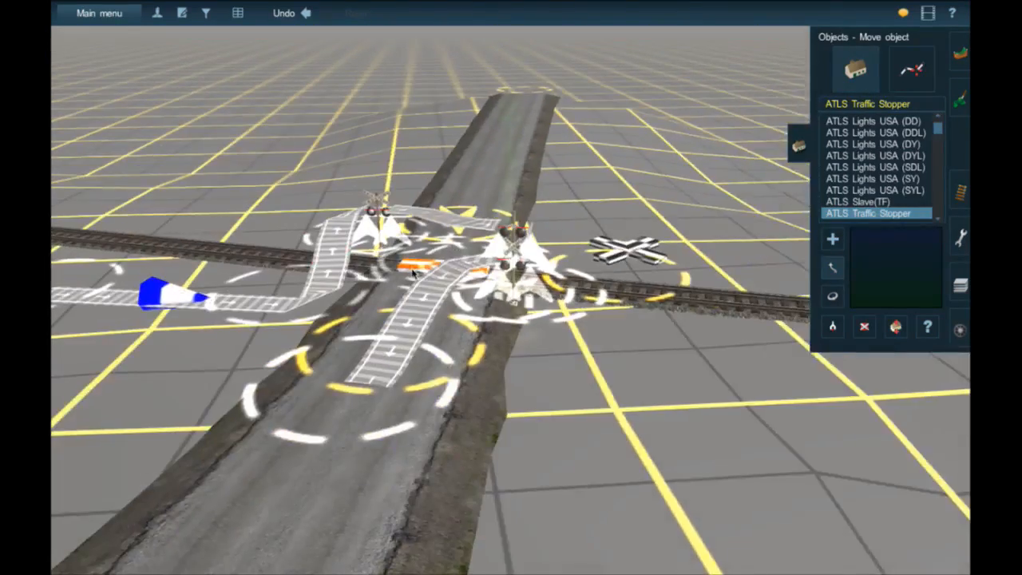
- Search the trackside objects for "trigger" and choose the ATLS Trigger for placement
right_click(413, 273)
key("Left")
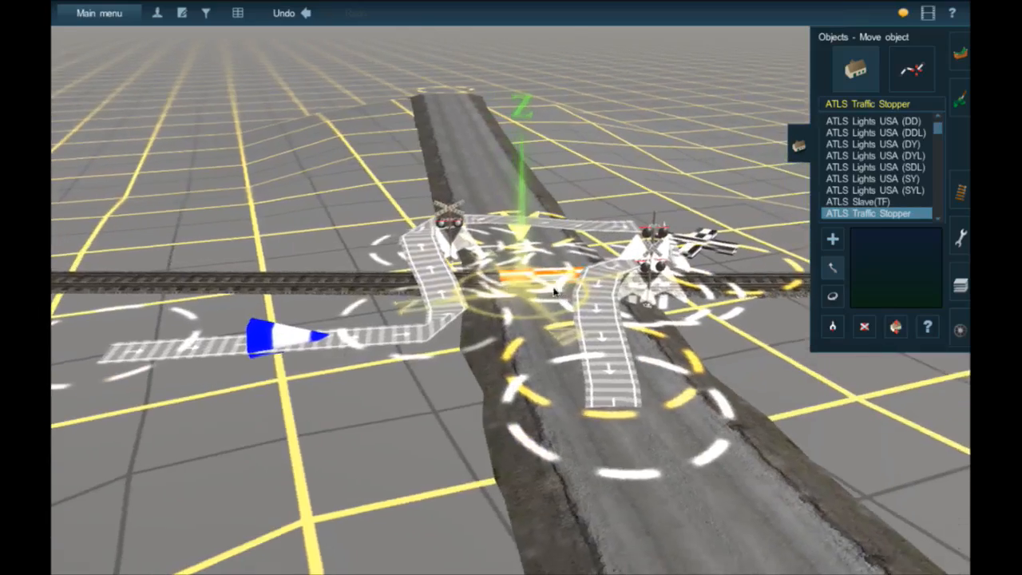
right_click(555, 292)
key("Left")
key("Up")
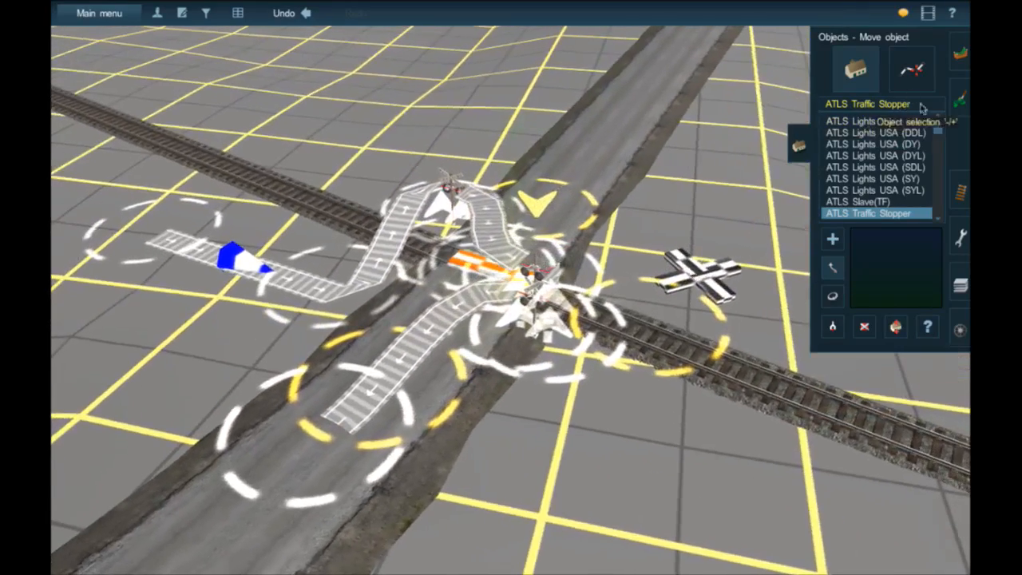
left_click(962, 191)
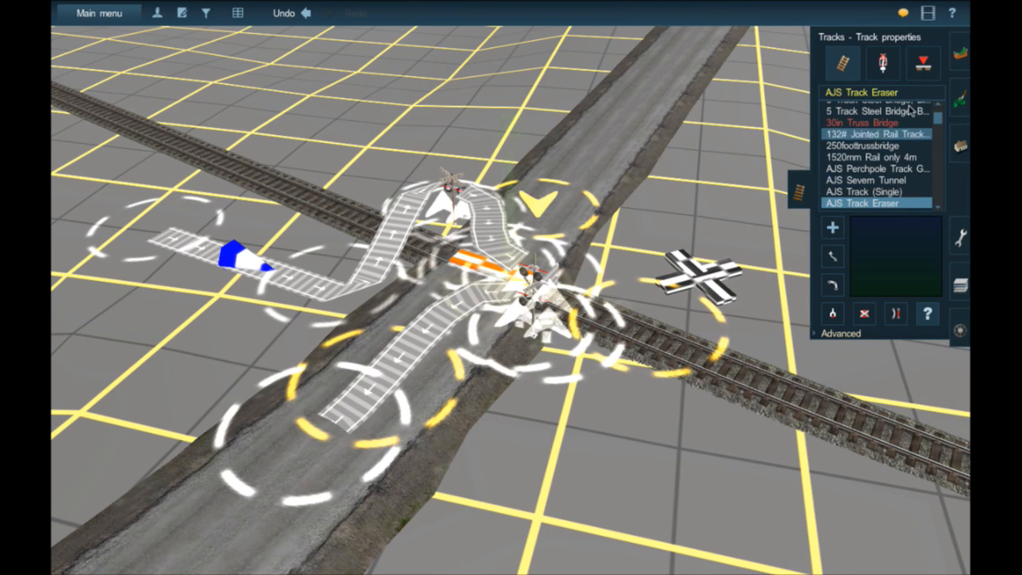
left_click(882, 62)
left_click(867, 92)
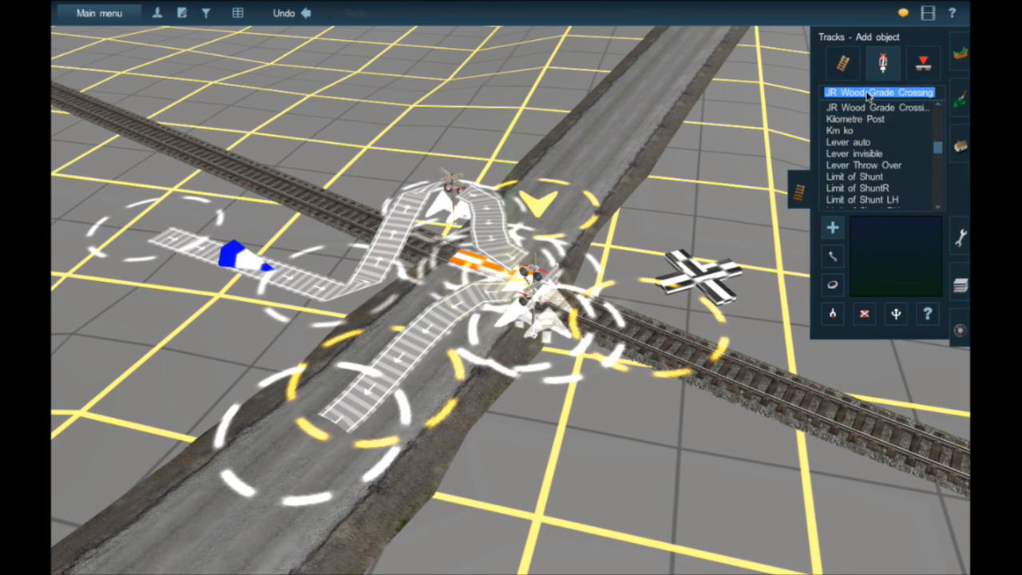
type("trigger")
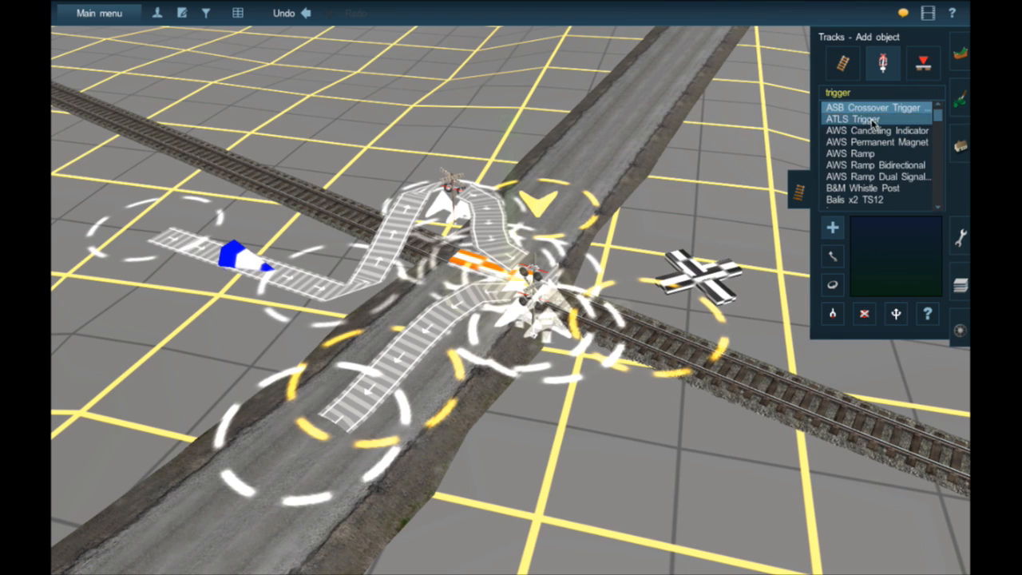
left_click(876, 121)
- Place an ATLS Trigger on the rails close to each side of the road crossing
right_click(547, 302)
scroll(547, 302, "up", 6)
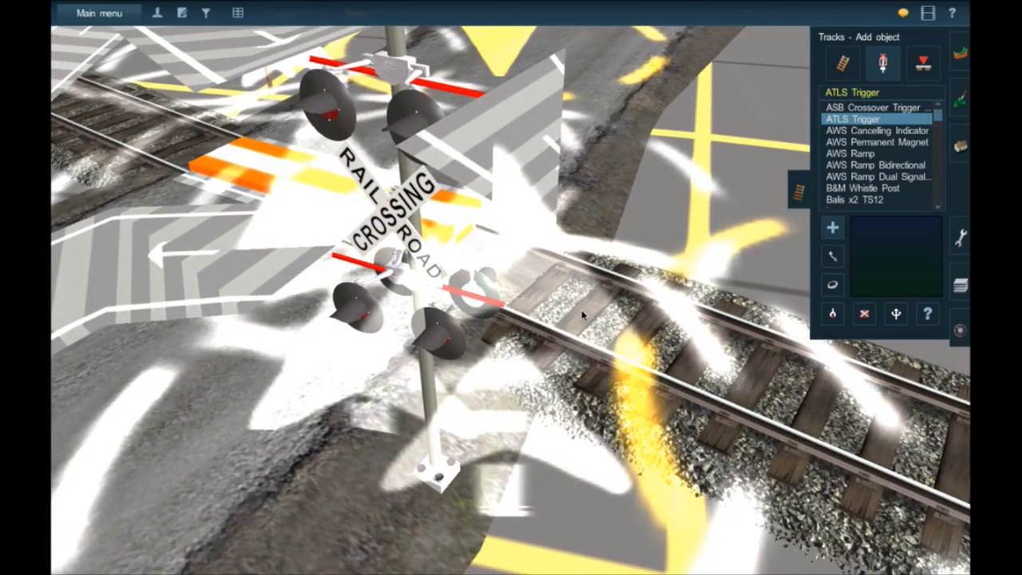
left_click(583, 316)
right_click(140, 134)
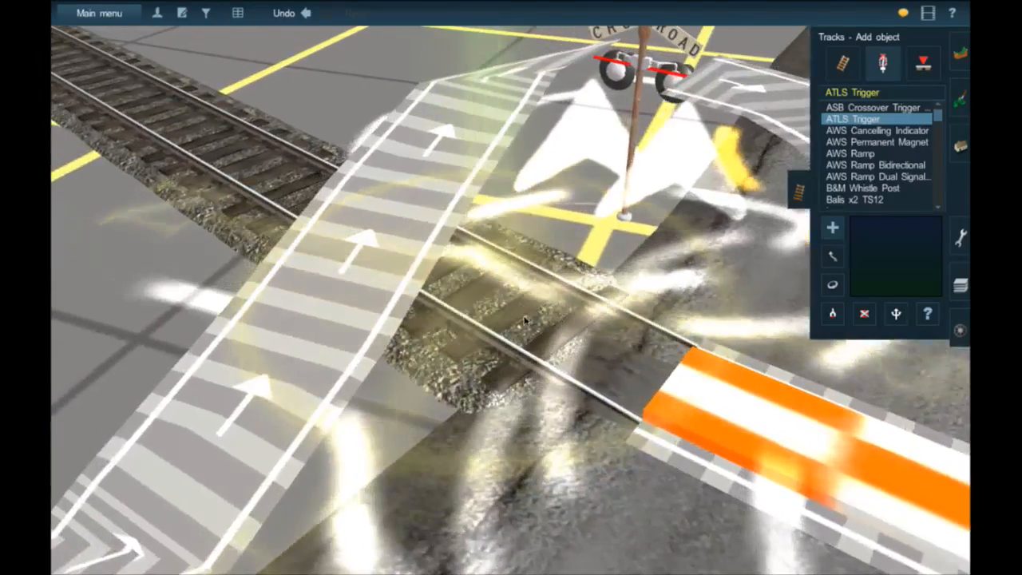
left_click(515, 278)
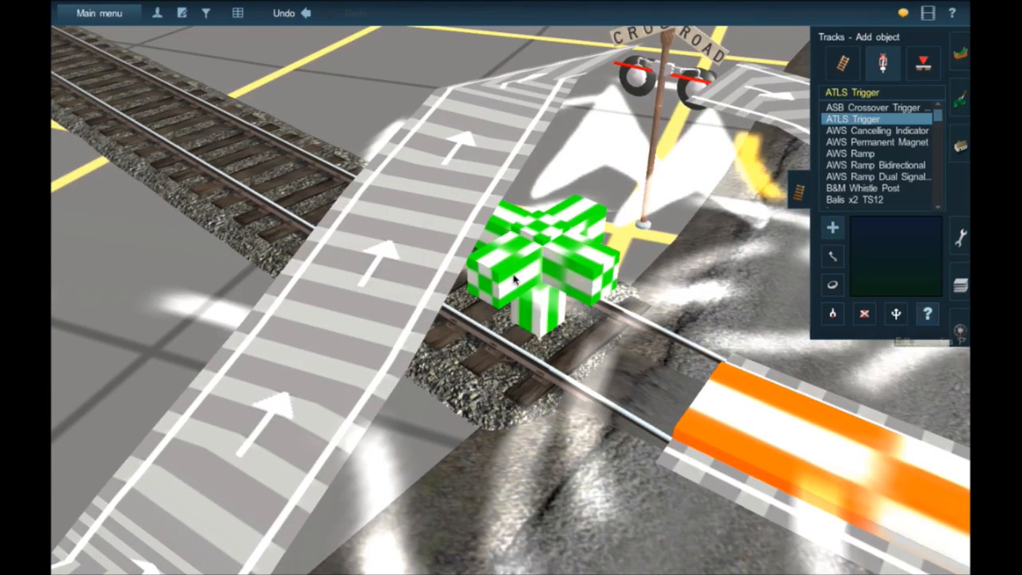
- Set Trigger 8163 to channel 19 with 2 Way Running - 4 Trigger System, and apply the properties
left_click(927, 314)
left_click(544, 278)
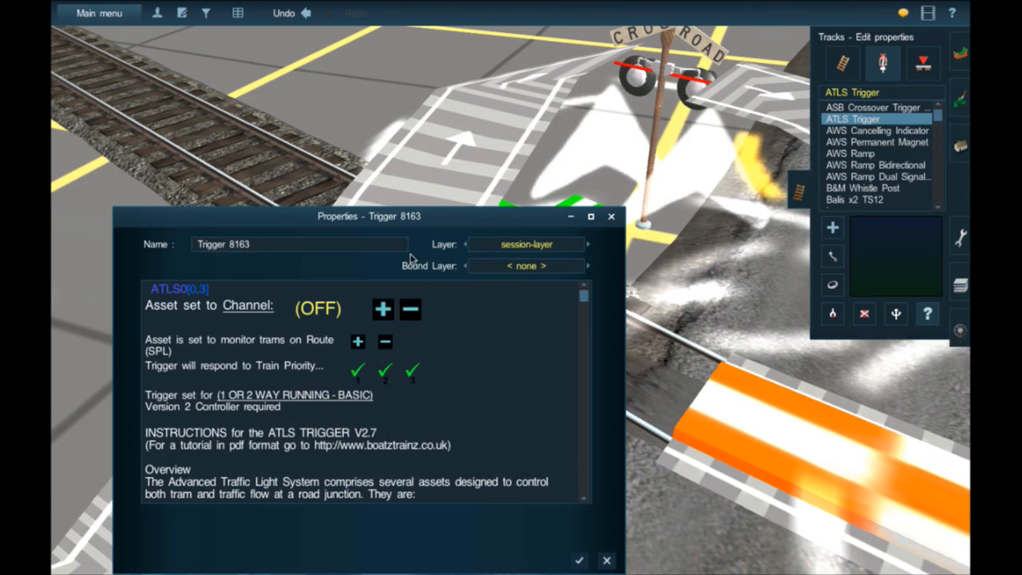
left_click(270, 312)
type("19")
key("Return")
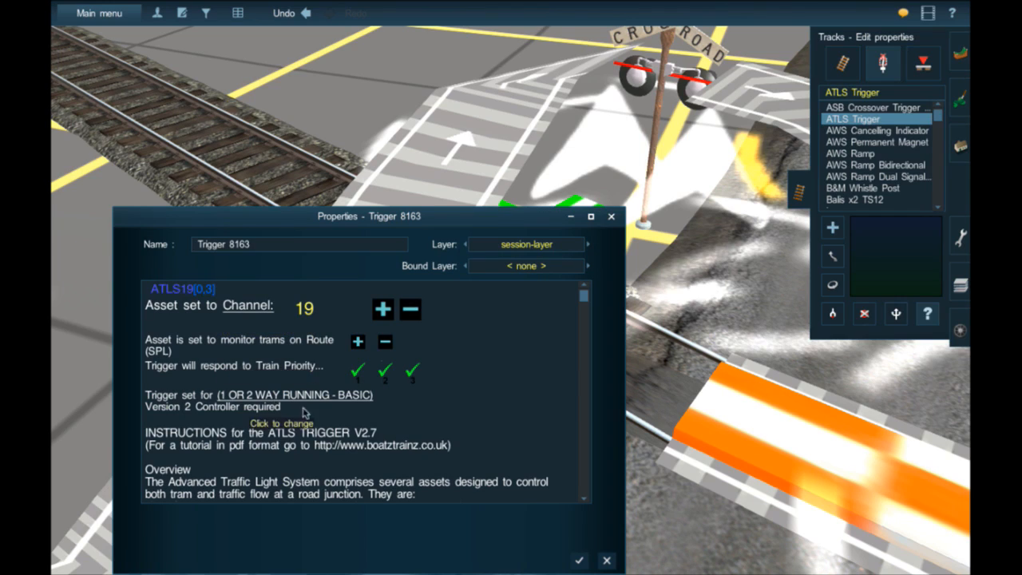
left_click(303, 408)
left_click(575, 561)
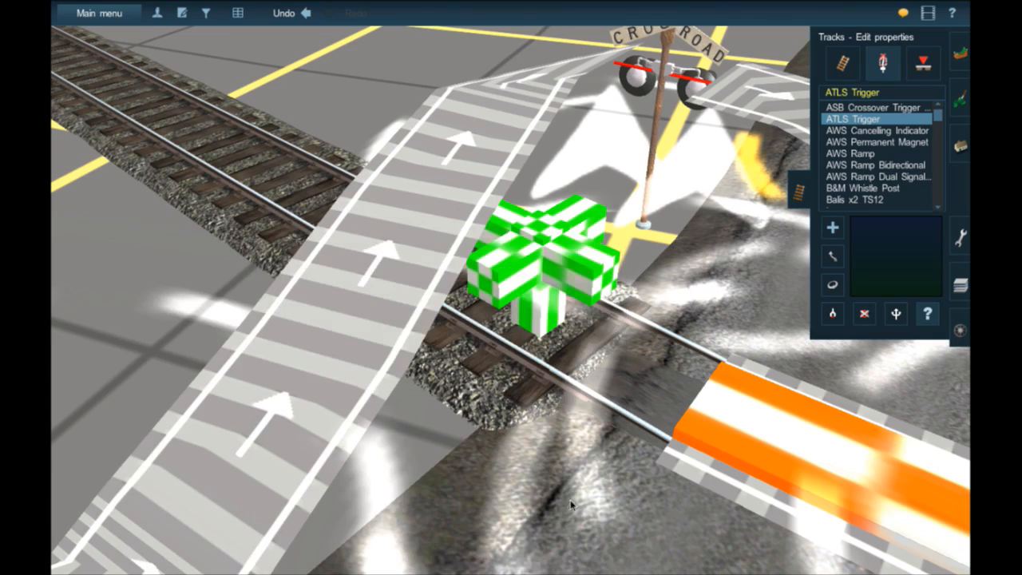
- Set Trigger 8161 on the other side of the road to channel 19 with 2 Way Running - 4 Trigger System
scroll(573, 492, "down", 2)
scroll(572, 492, "down", 5)
right_click(632, 458)
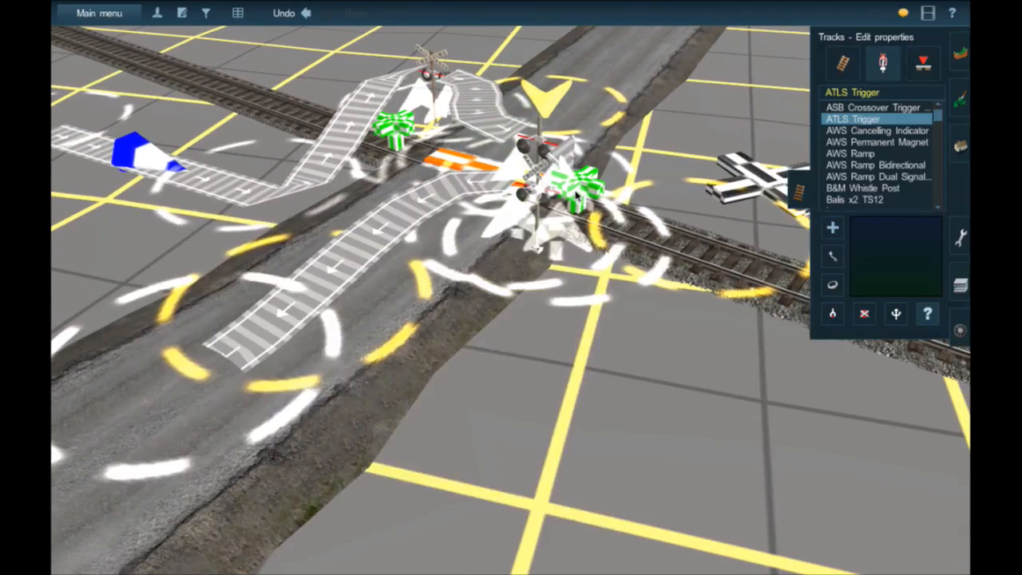
left_click(575, 194)
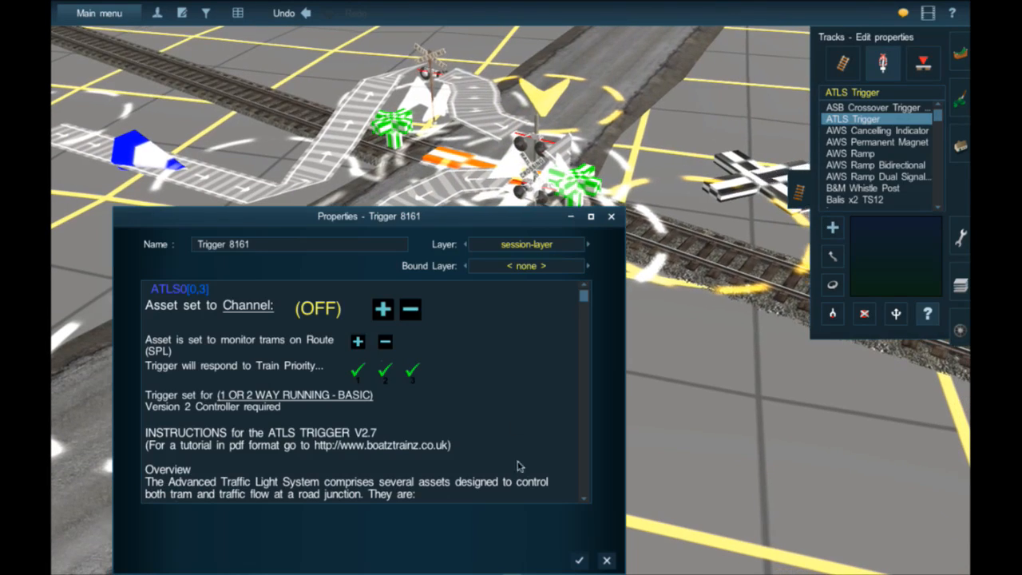
left_click(257, 314)
type("19")
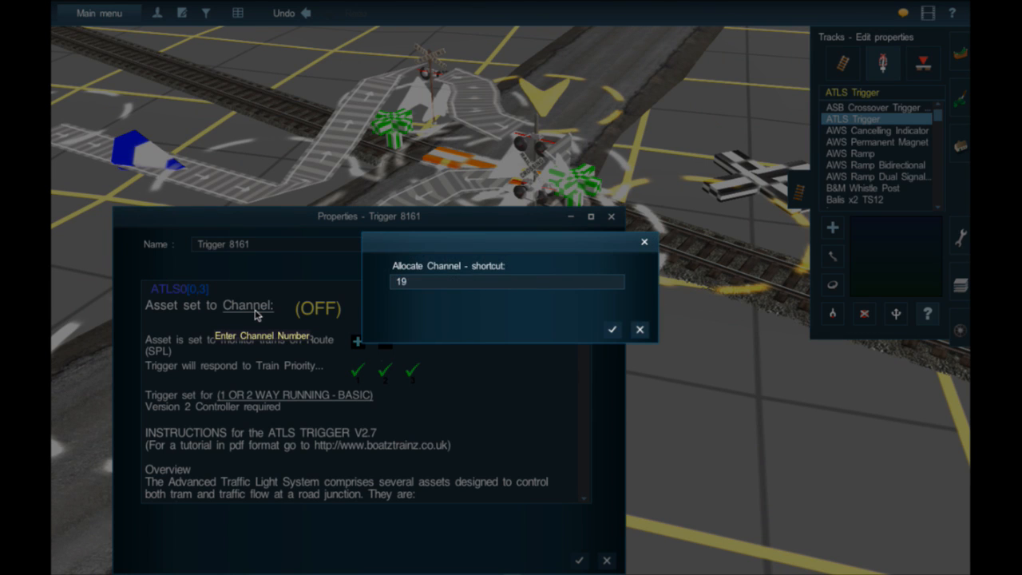
key("Return")
left_click(272, 395)
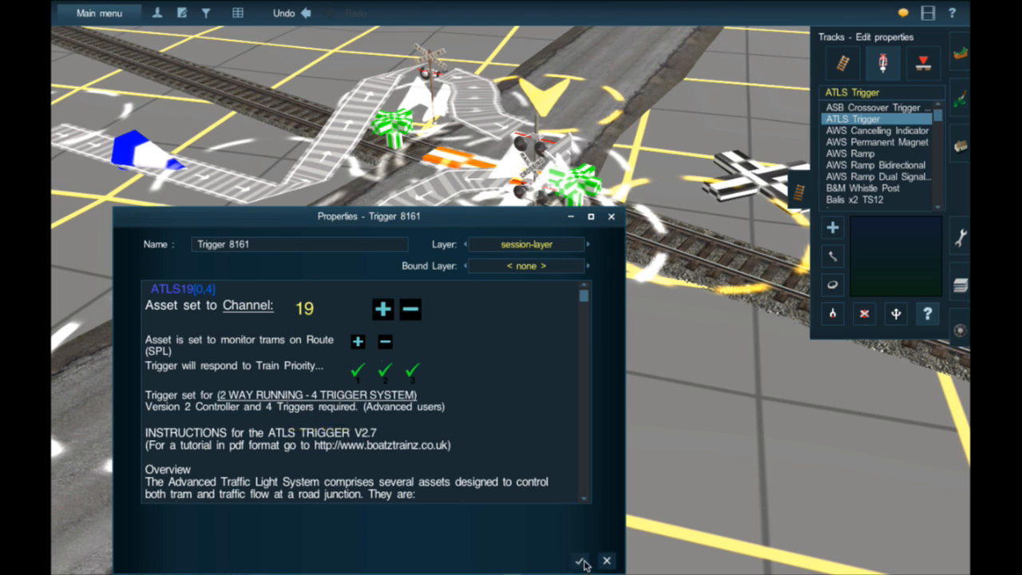
left_click(579, 560)
- Place two outer ATLS Triggers on the railway track, one far out on each approach to the crossing
left_click(400, 140)
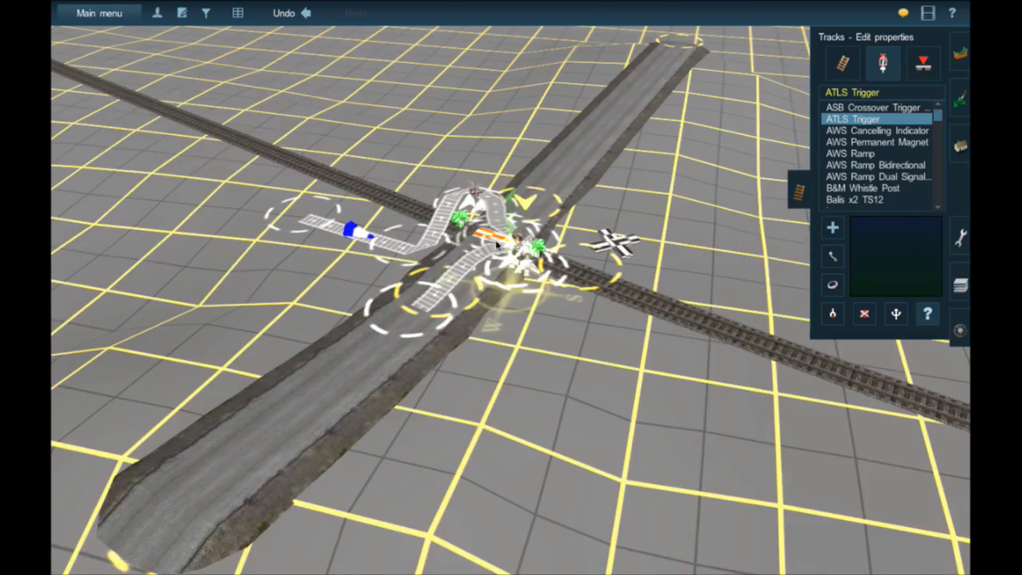
key("Up")
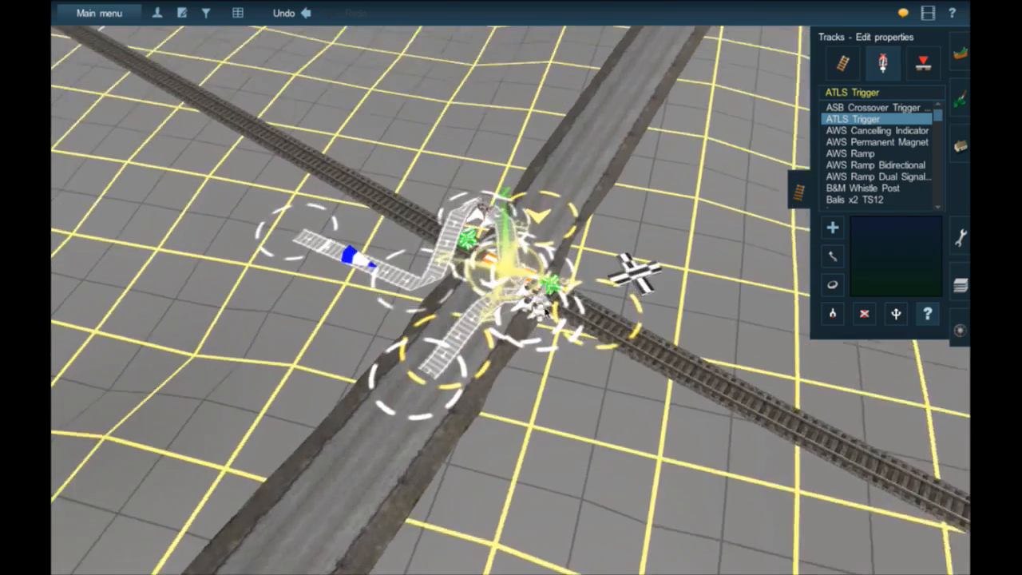
scroll(511, 293, "down", 2)
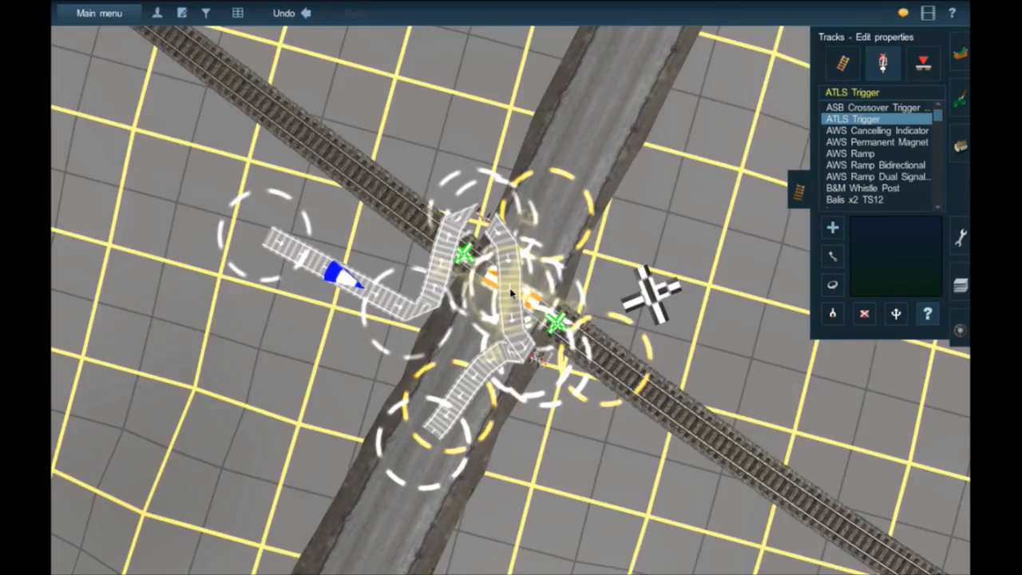
scroll(511, 293, "down", 10)
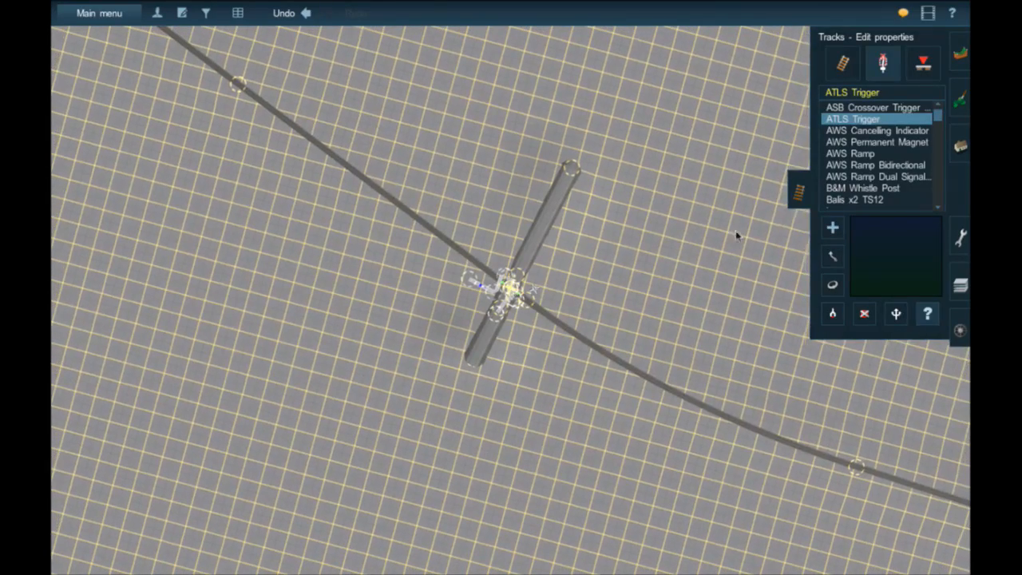
left_click(832, 255)
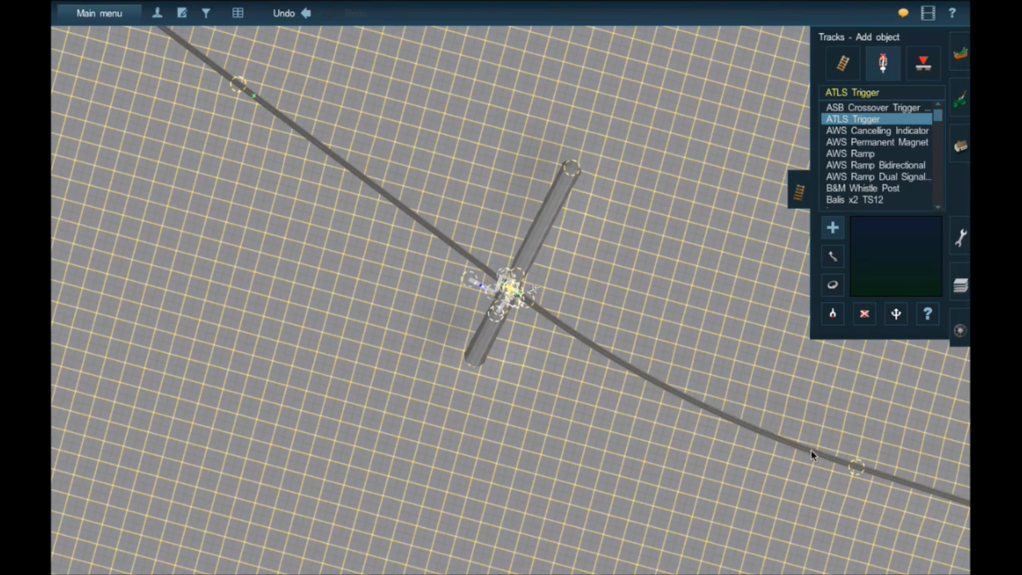
right_click_drag(642, 353, 919, 319)
- Set the outer Trigger 8167 to channel 19 with 2 Way Running - 4 Trigger System, and apply the properties
left_click(927, 314)
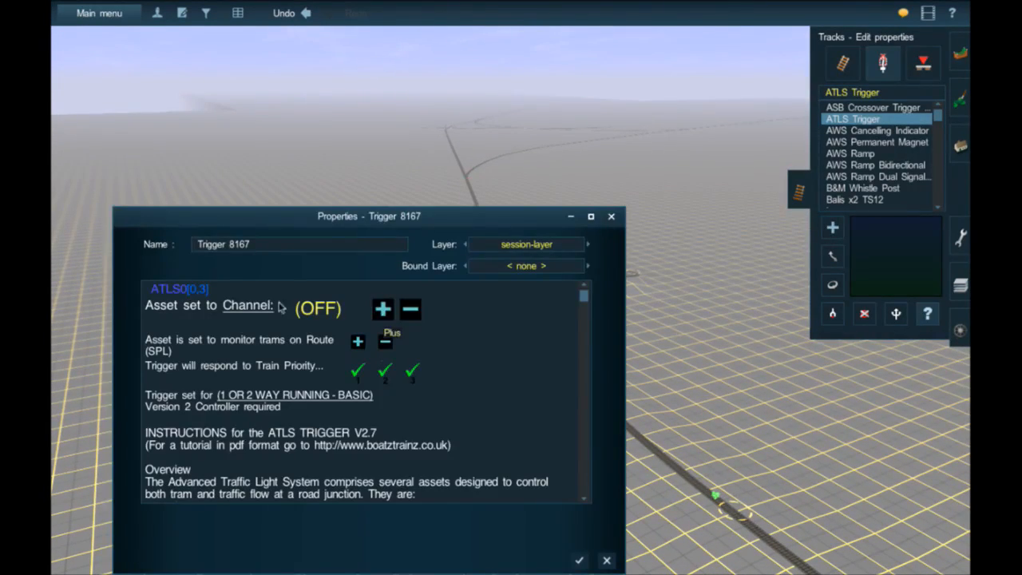
left_click(254, 305)
type("19")
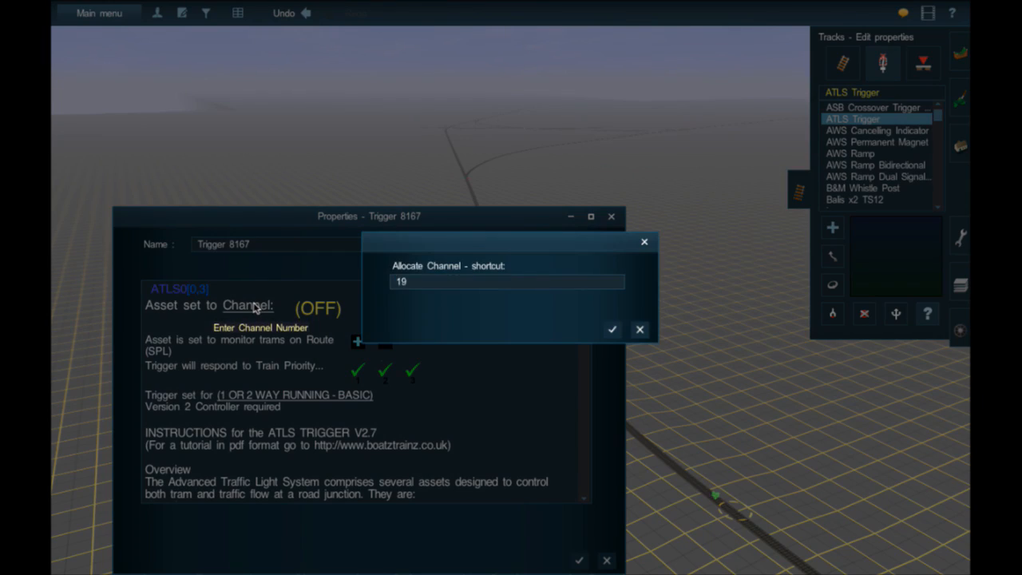
key("Return")
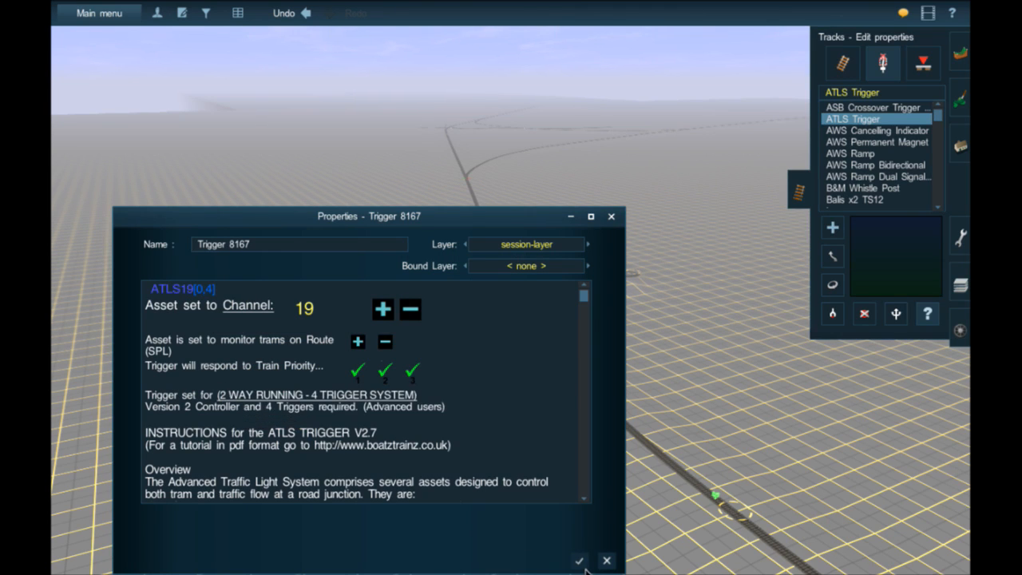
left_click(580, 561)
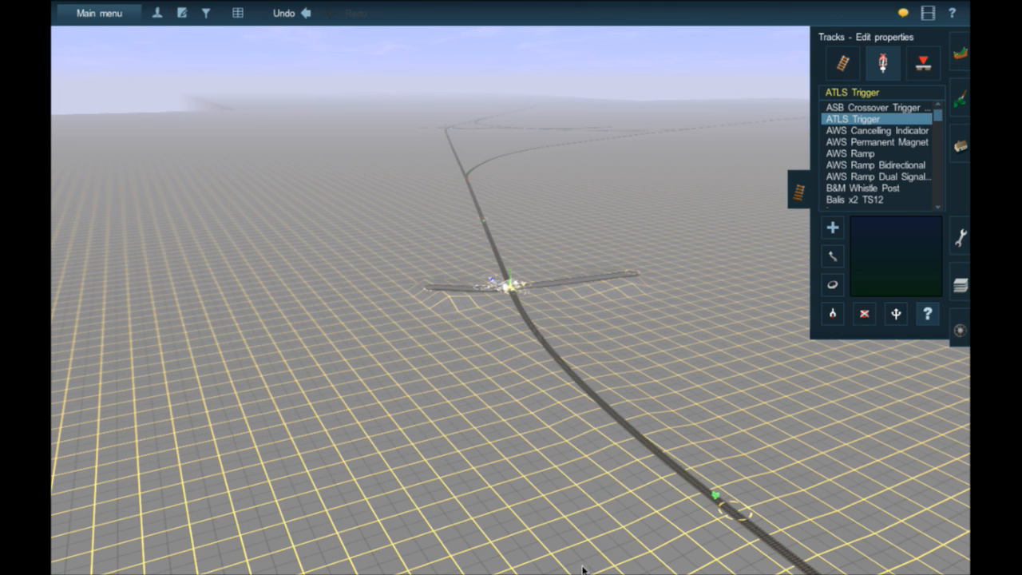
- Set the outer Trigger 8165 beyond the crossing to channel 19 with 2 Way Running - 4 Trigger System, and apply the properties
left_click(486, 224)
left_click(264, 309)
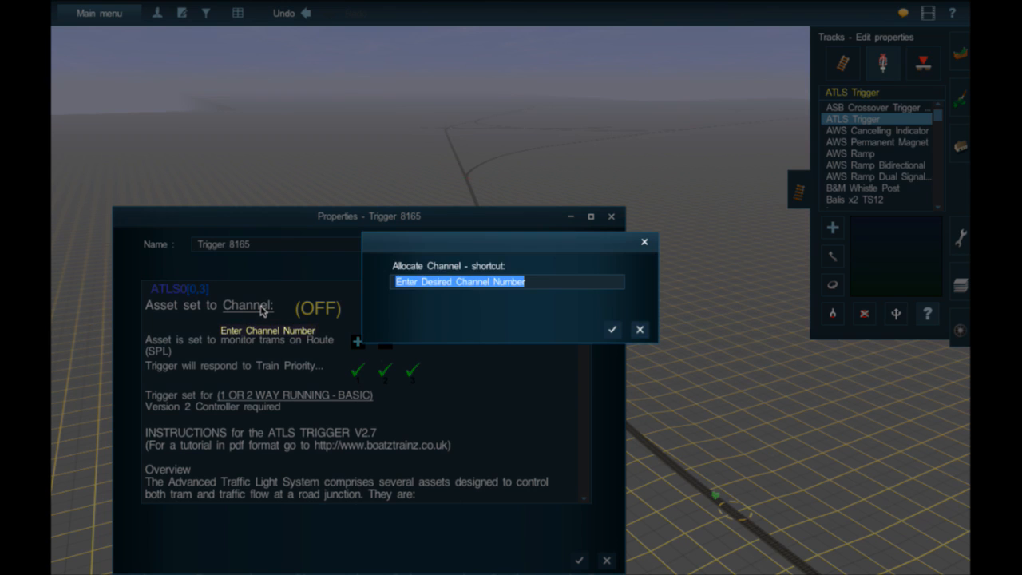
type("19")
key("Return")
left_click(282, 395)
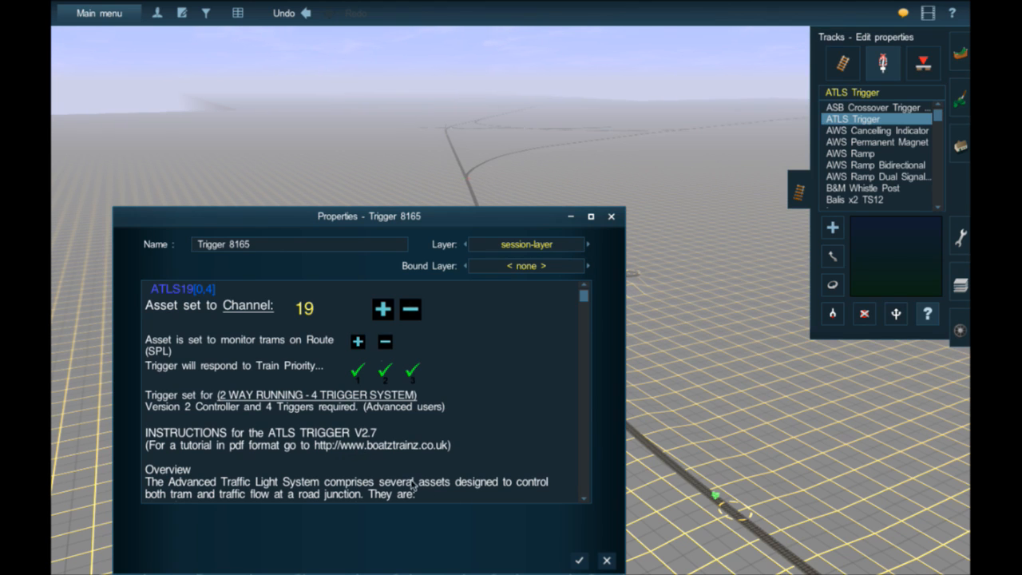
left_click(582, 560)
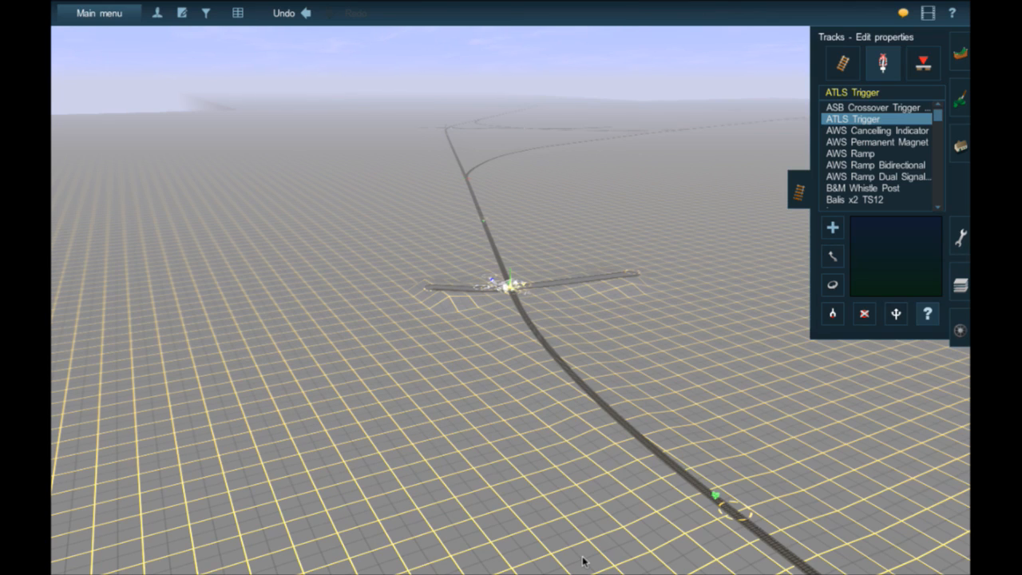
- Inspect the finished crossing from both road approaches, checking the flashers, triggers and traffic stopper around the track
scroll(511, 285, "up", 10)
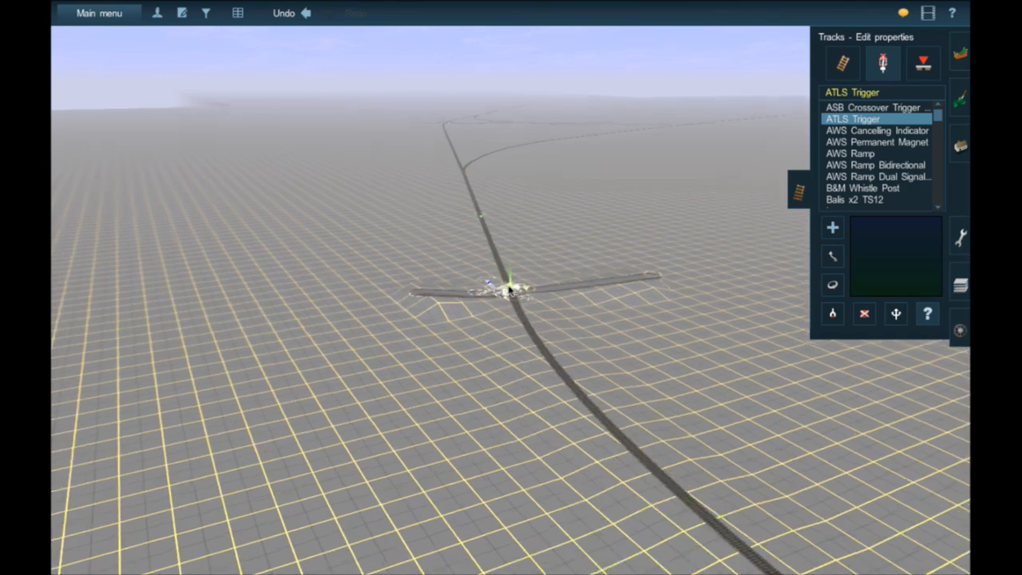
scroll(514, 338, "down", 8)
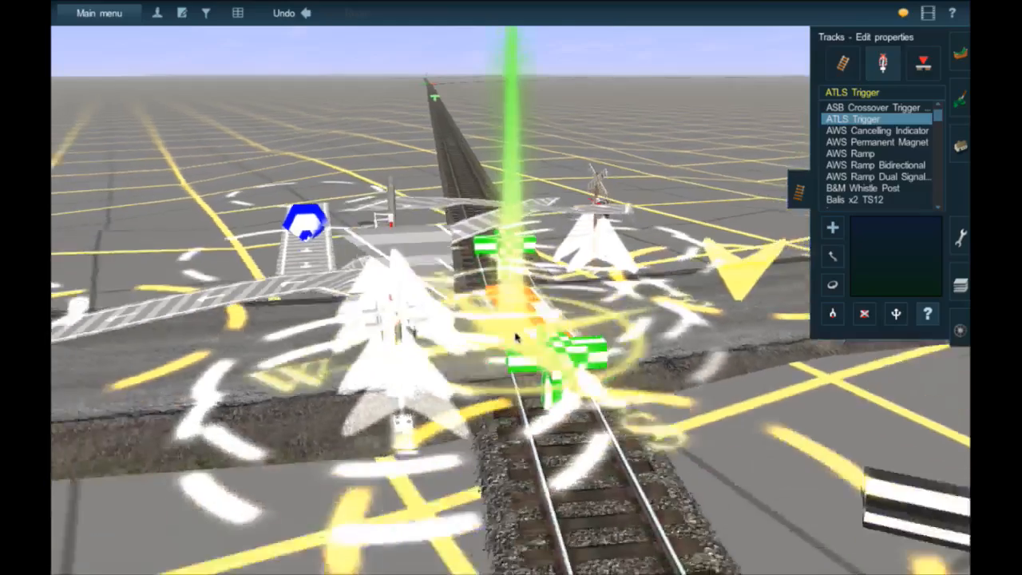
key("Down")
key("Left")
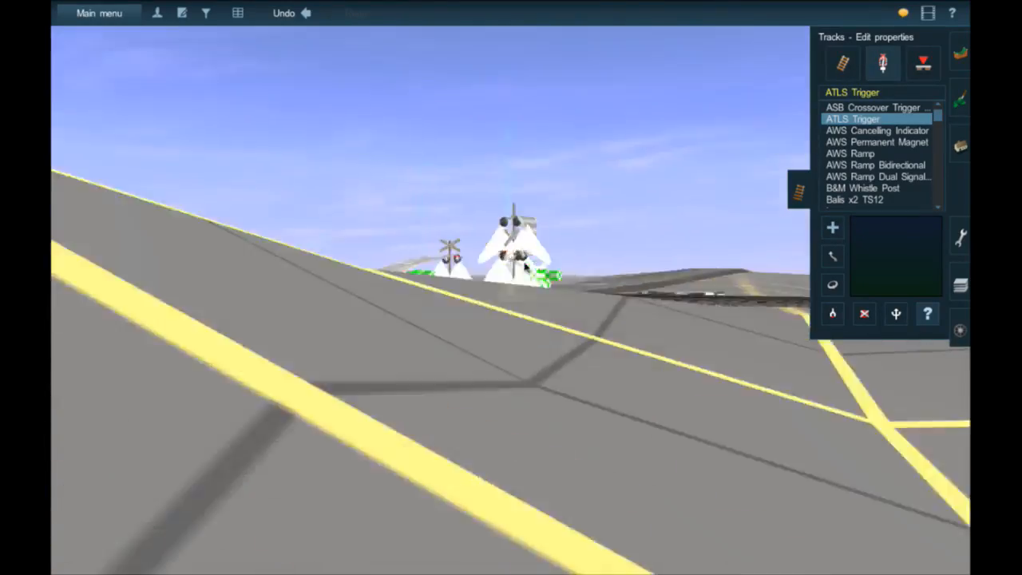
key("Left")
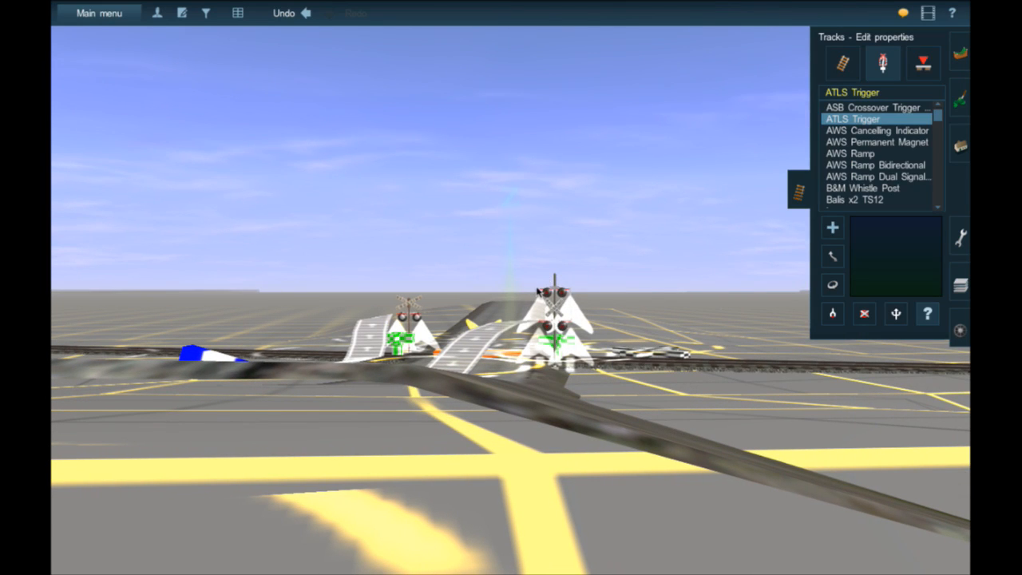
key("Up")
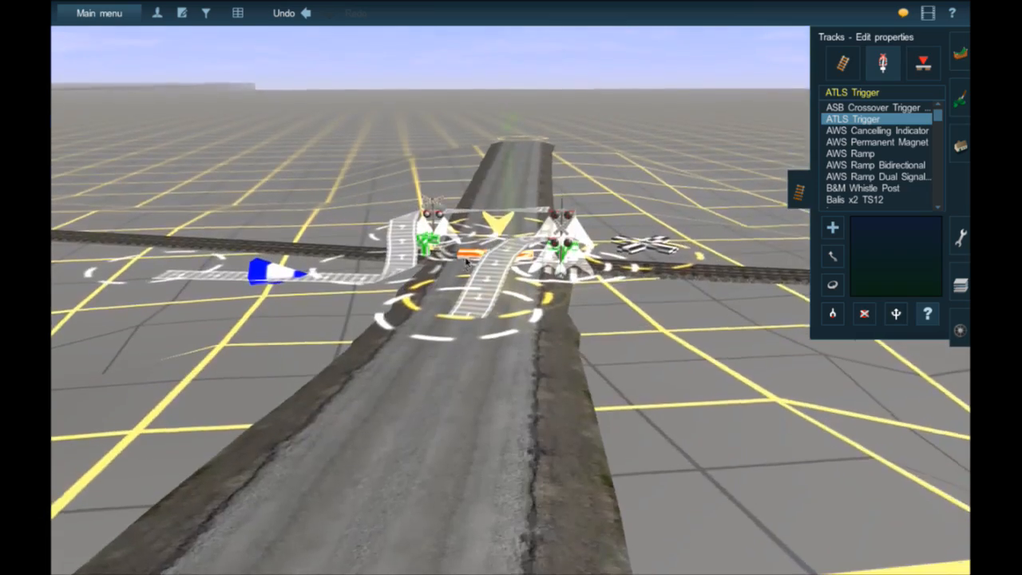
right_click(468, 262)
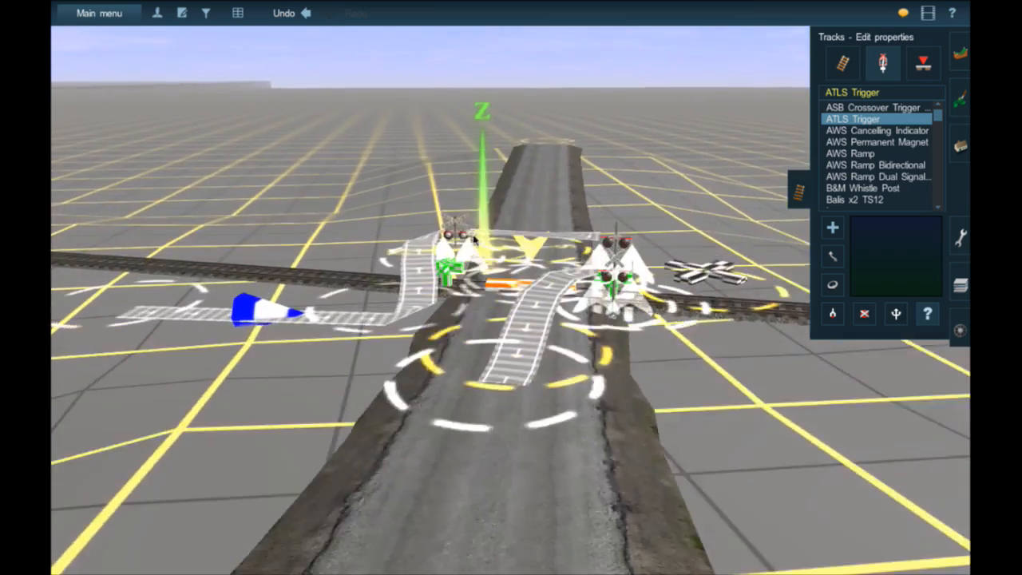
key("Right")
key("Right")
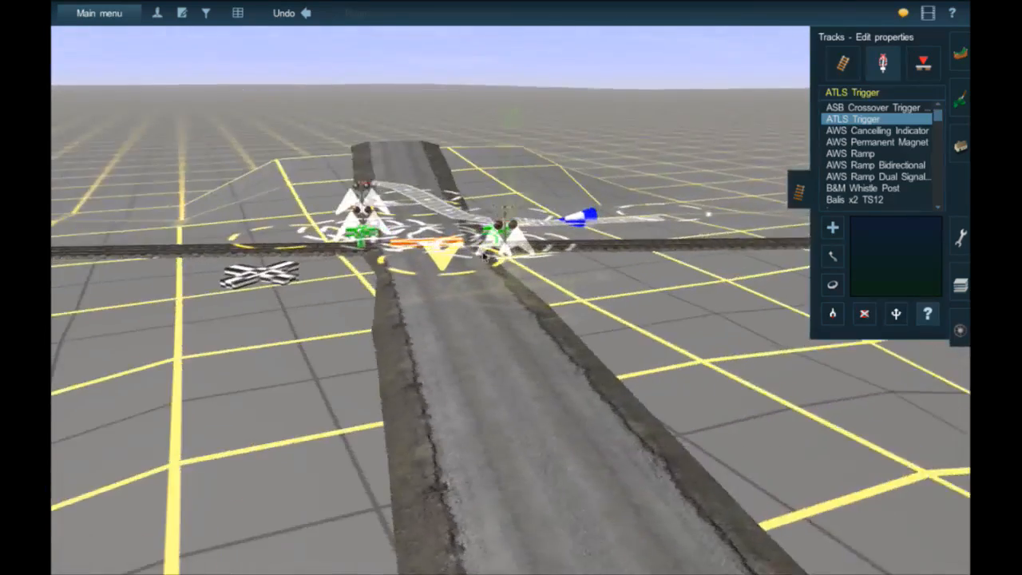
right_click(509, 252)
key("Down")
key("Down")
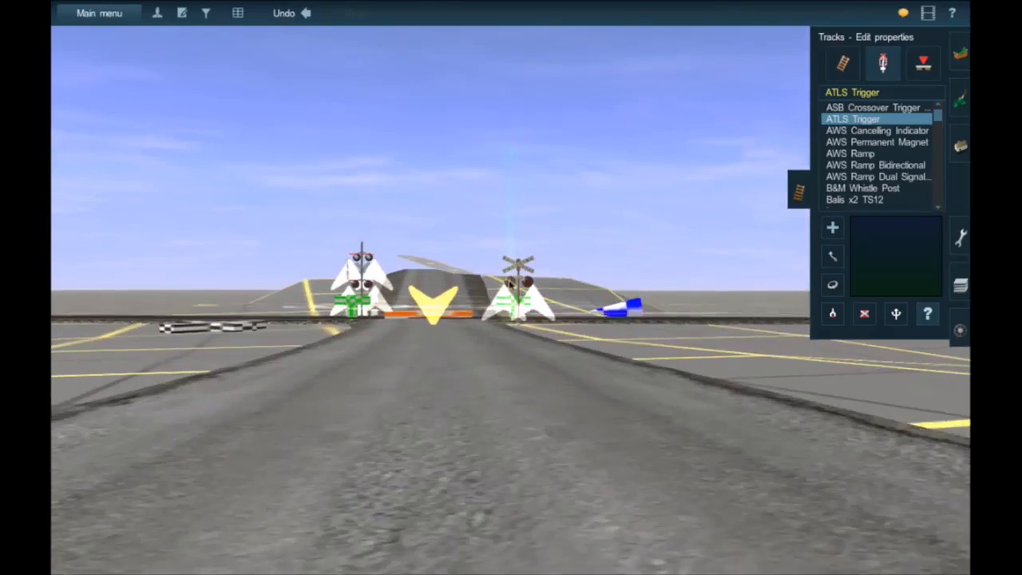
scroll(511, 278, "up", 4)
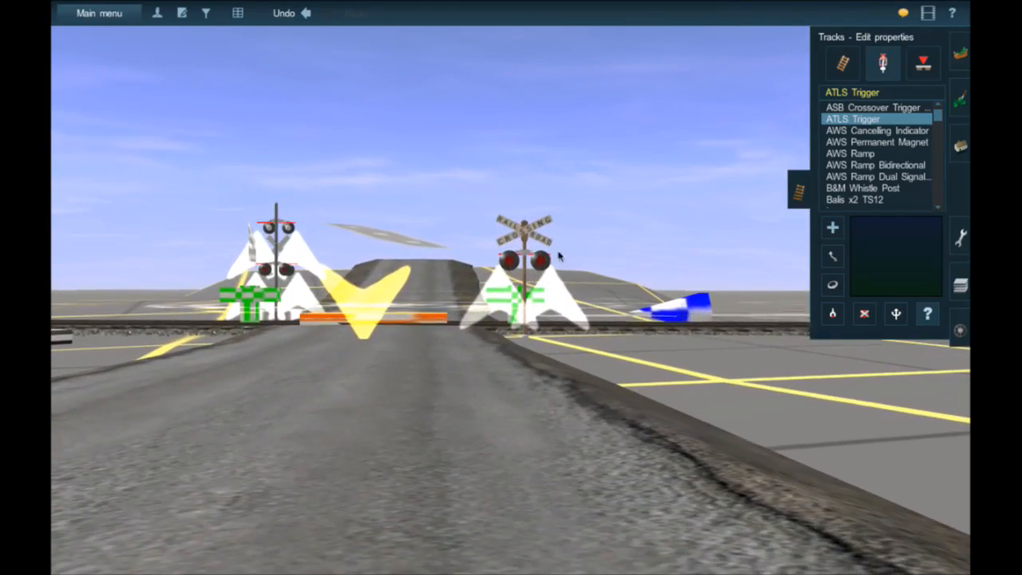
right_click(387, 340)
key("Up")
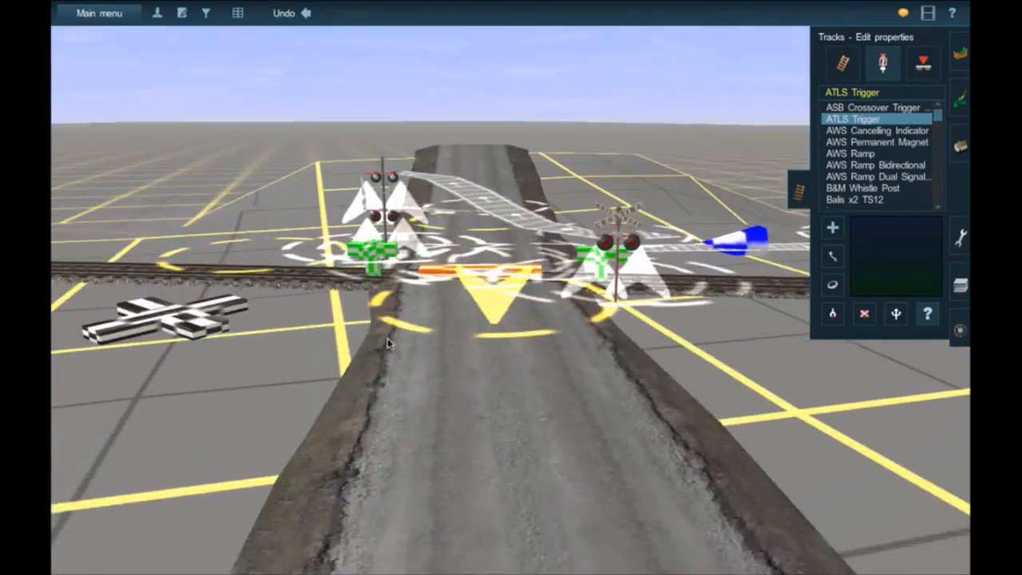
scroll(417, 308, "down", 3)
- Follow the railway track away from the finished crossing to find an empty stretch with open ground on both sides
right_click(347, 276)
right_click(317, 263)
key("Left")
right_click_drag(316, 264, 534, 210)
right_click(518, 224)
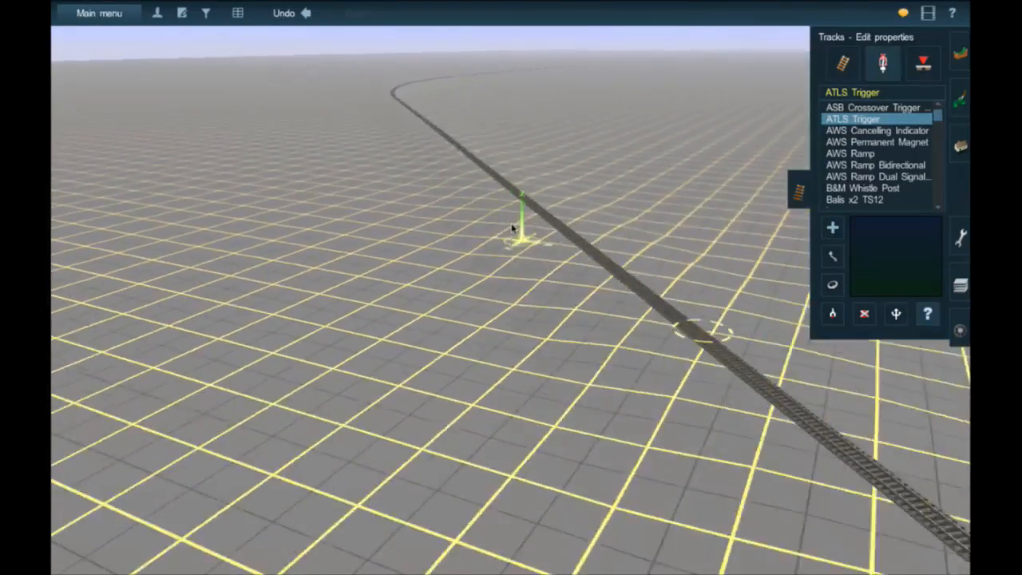
right_click(503, 234)
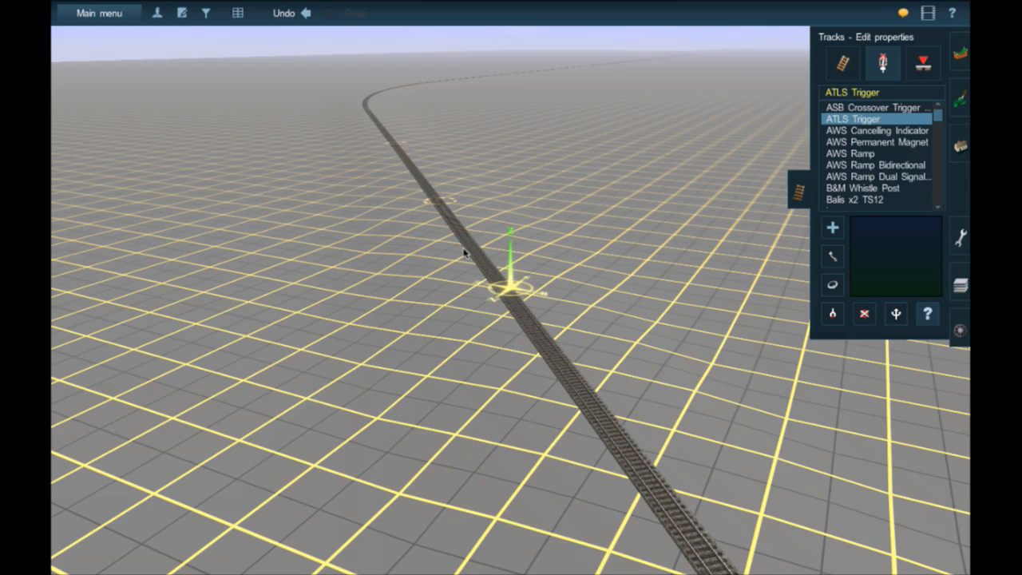
key("Left")
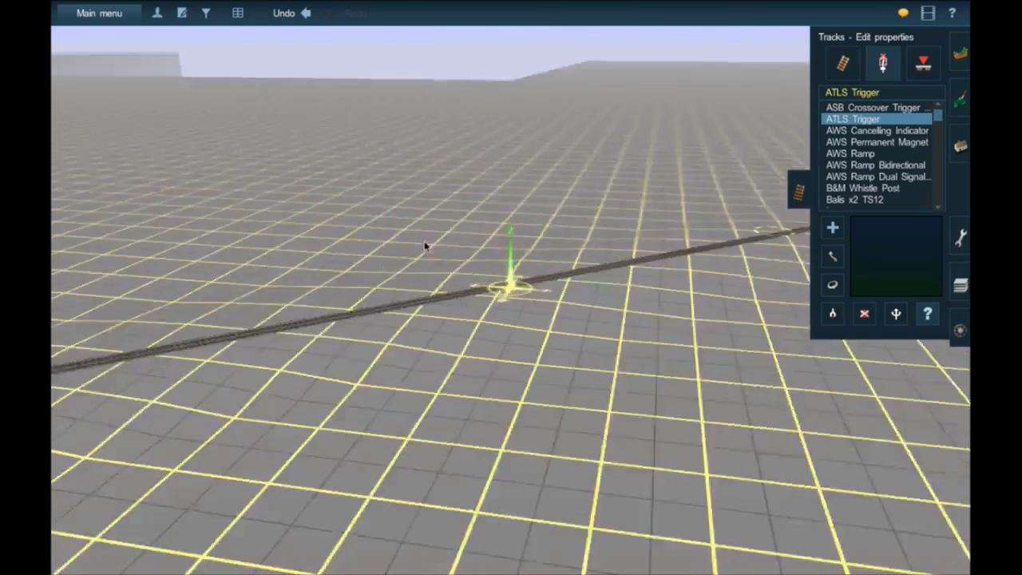
key("Left")
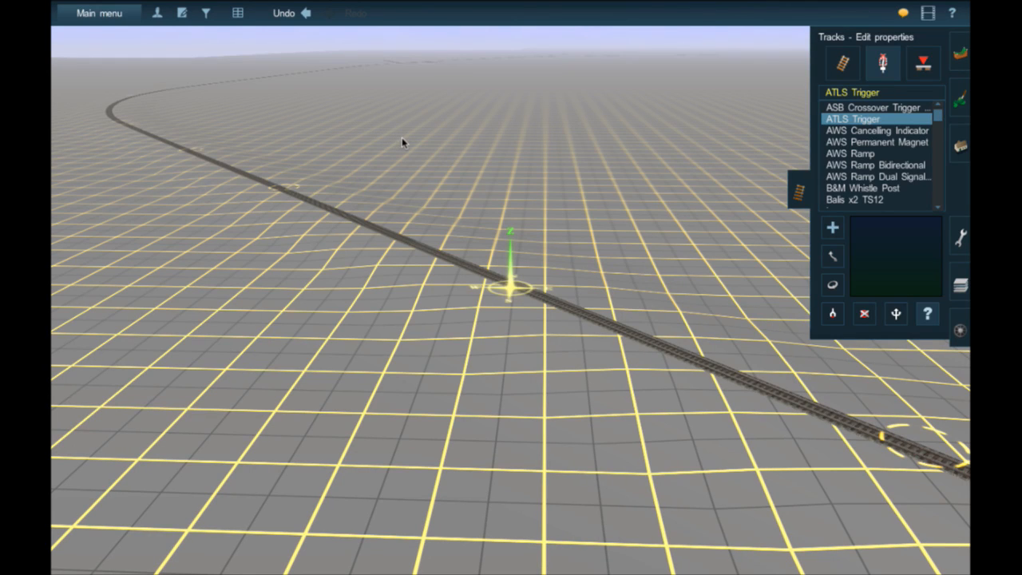
right_click(693, 346)
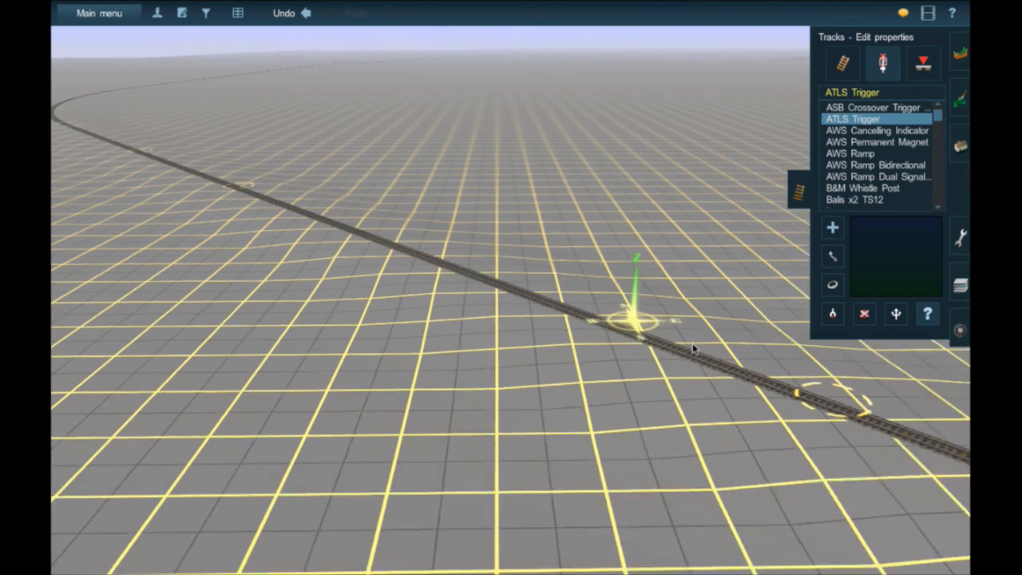
right_click(679, 338)
key("Left")
right_click(664, 322)
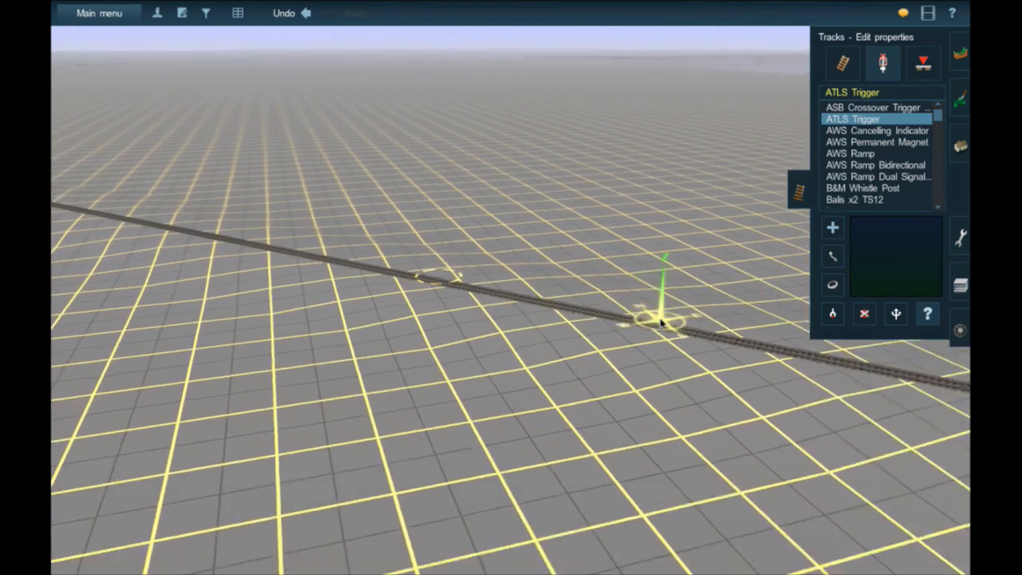
right_click(635, 298)
key("Left")
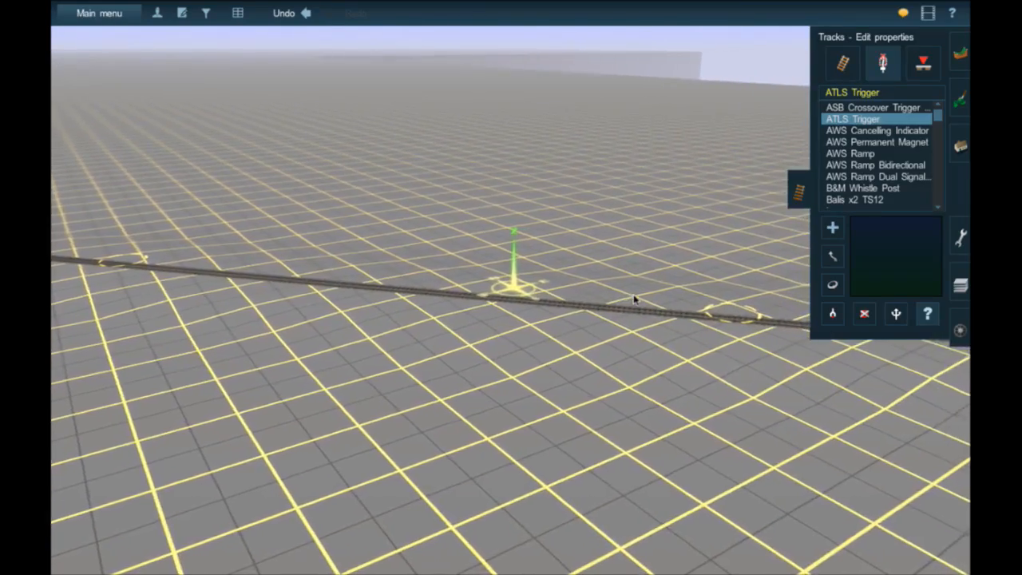
- Switch to adding object splines and filter the spline list with "aas"
left_click(964, 155)
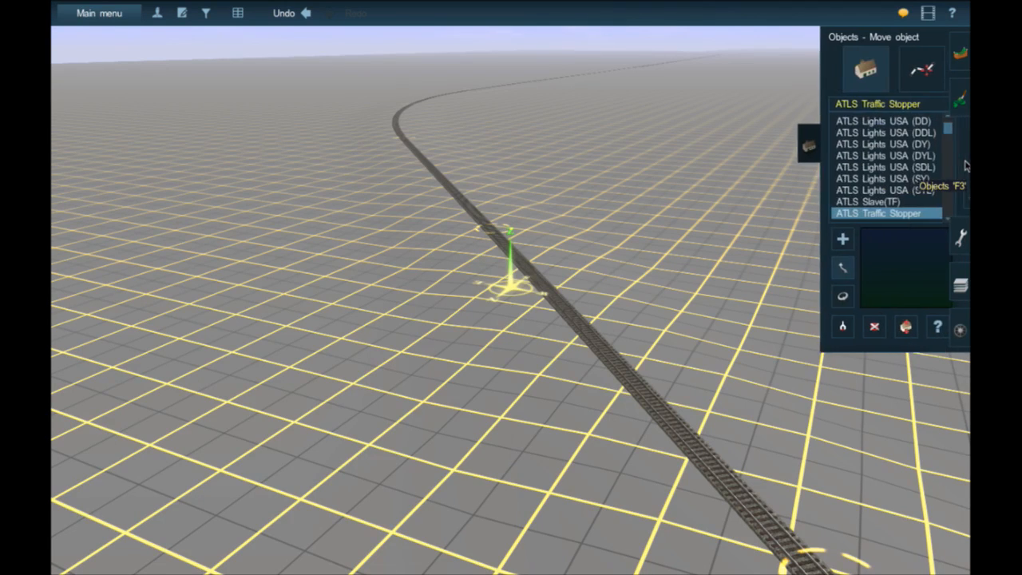
left_click(875, 103)
left_click(899, 74)
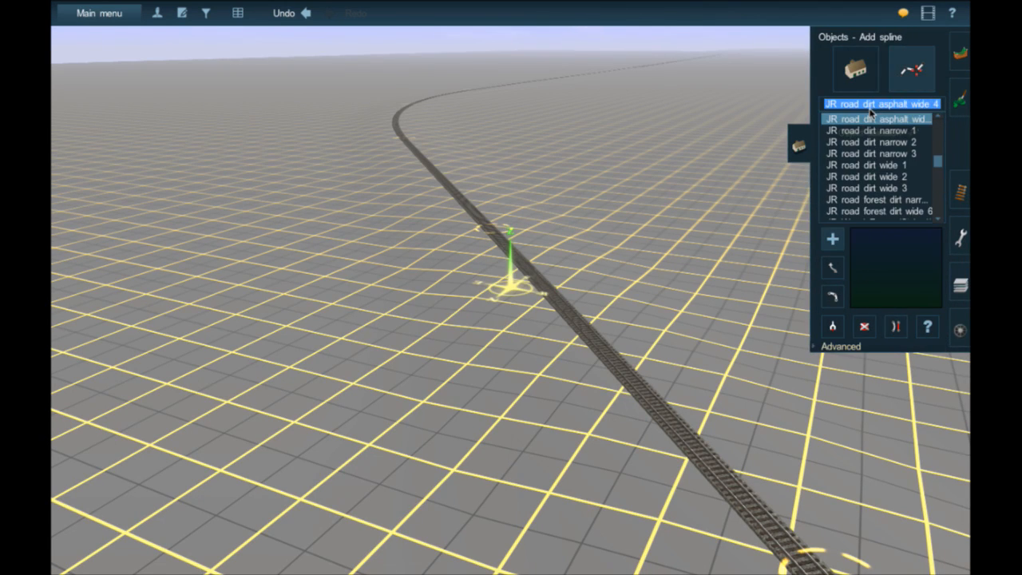
type("aasht")
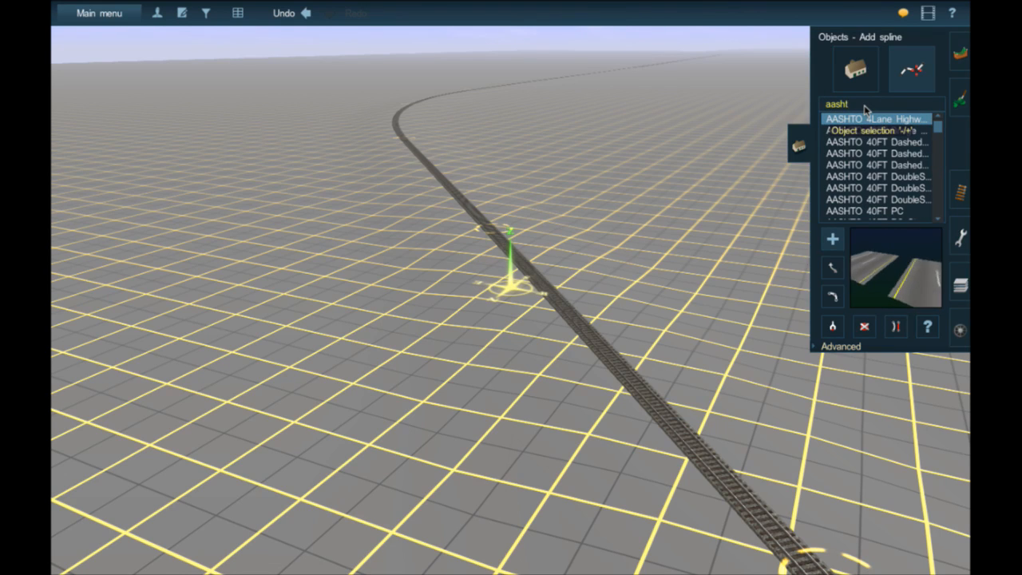
- Compare the previews of the AASHTO 40FT road splines and choose AASHTO 40FT DoubleSolidLine EM
left_click(864, 141)
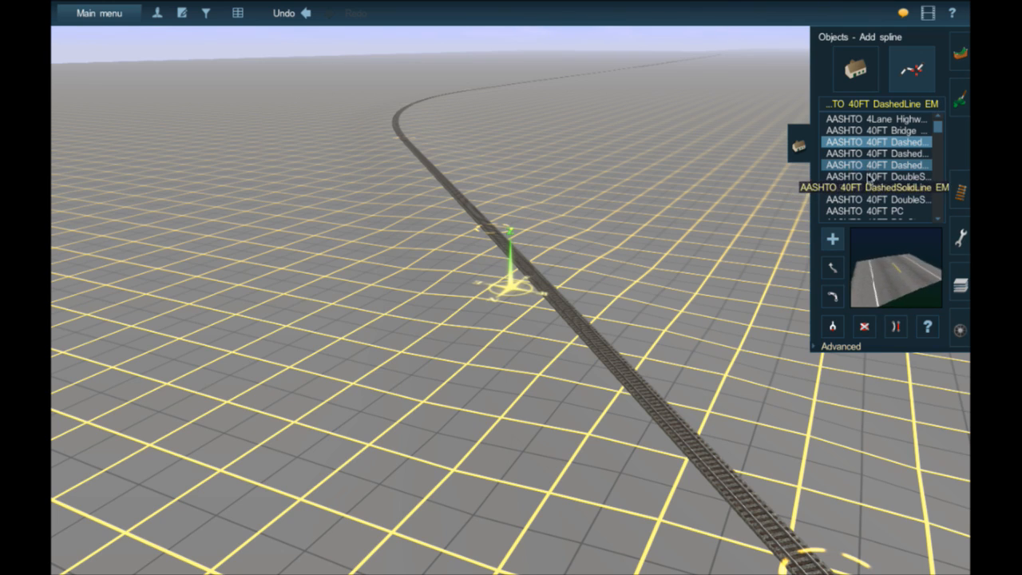
left_click(868, 175)
left_click(870, 165)
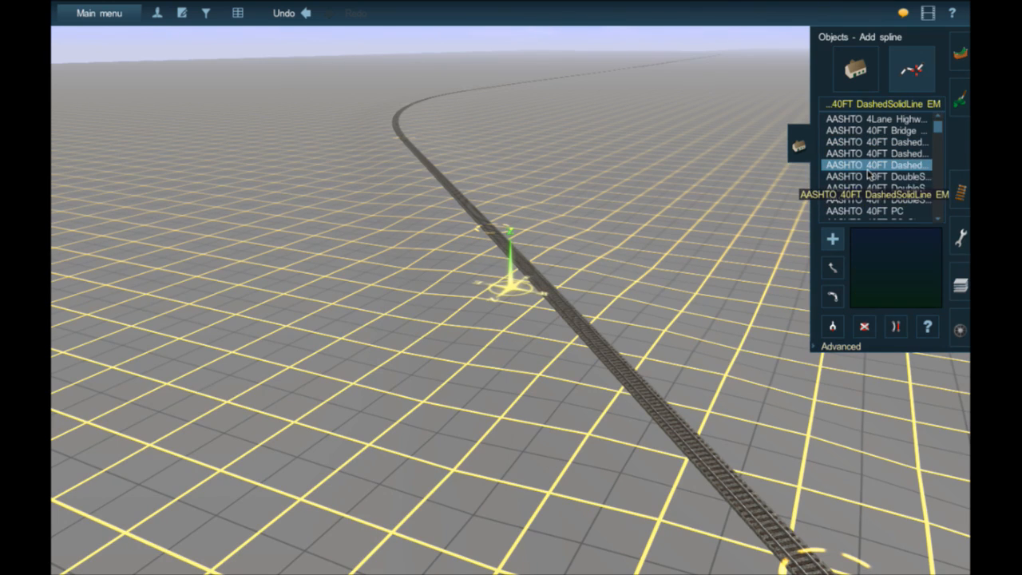
left_click(864, 189)
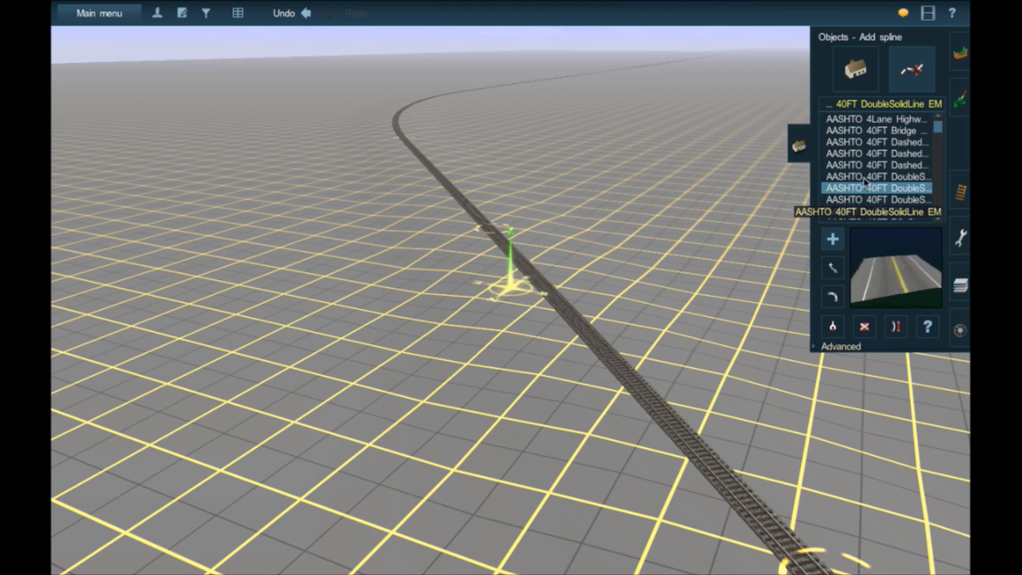
left_click(859, 200)
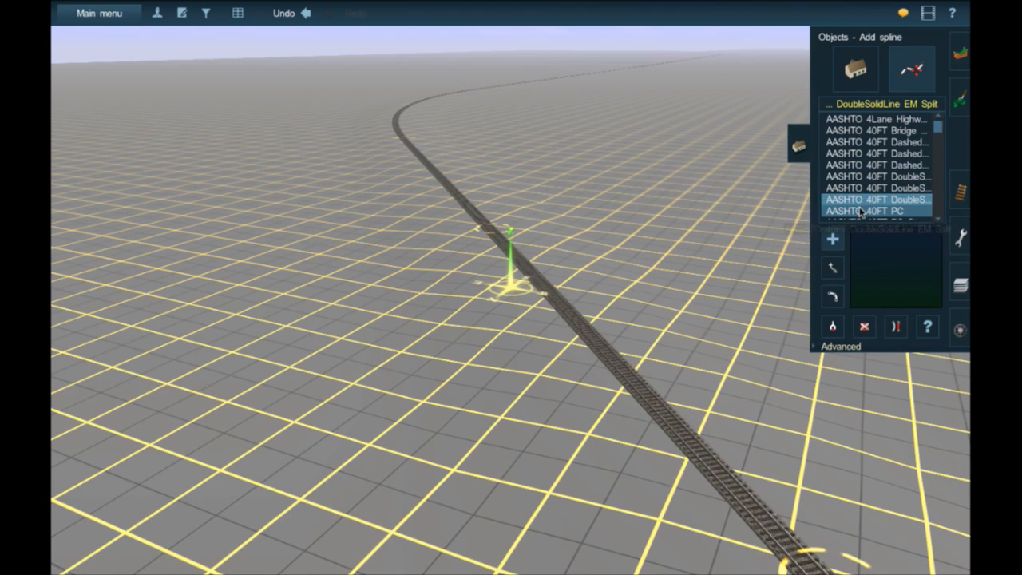
left_click(874, 130)
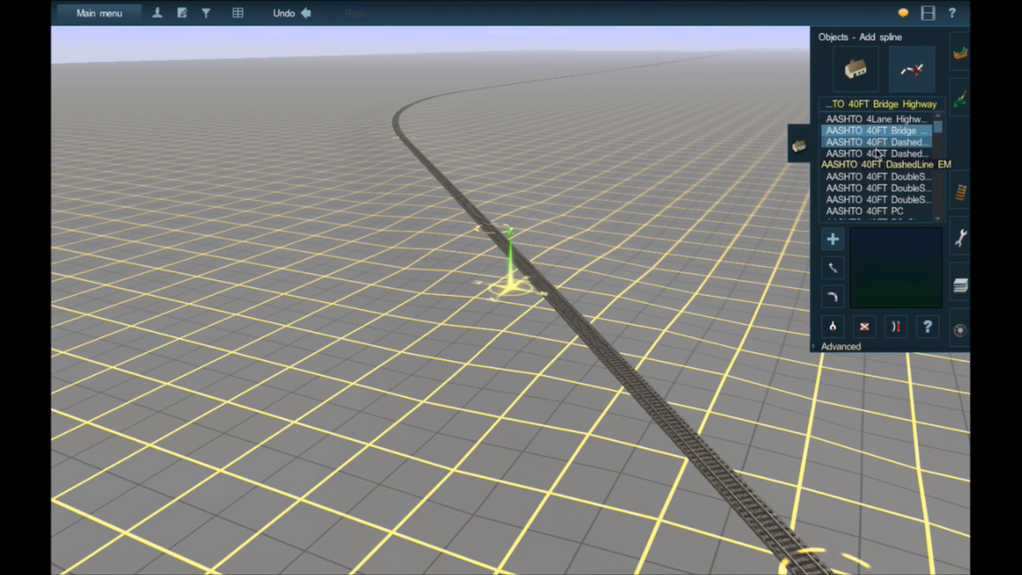
left_click(875, 143)
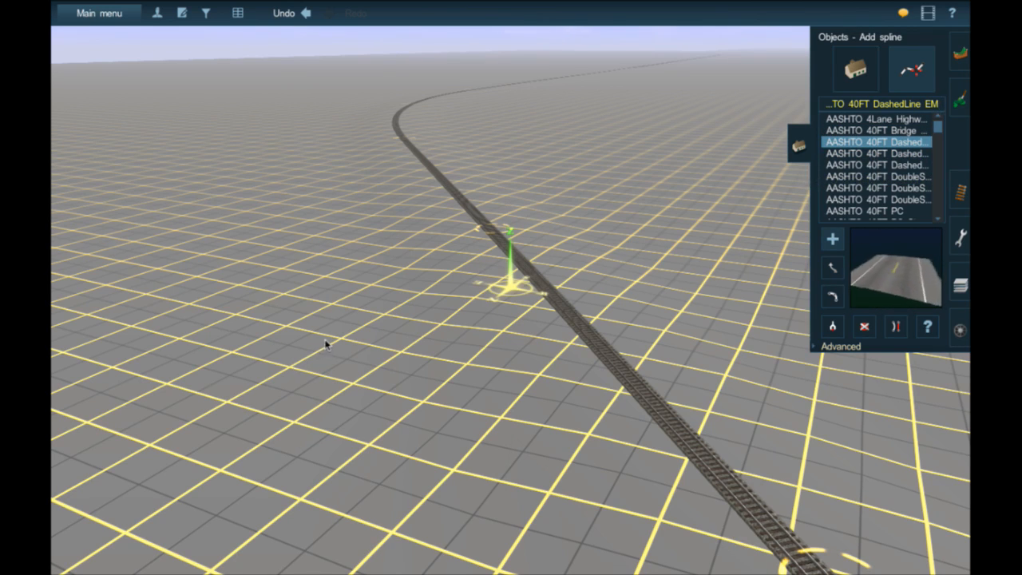
left_click(878, 165)
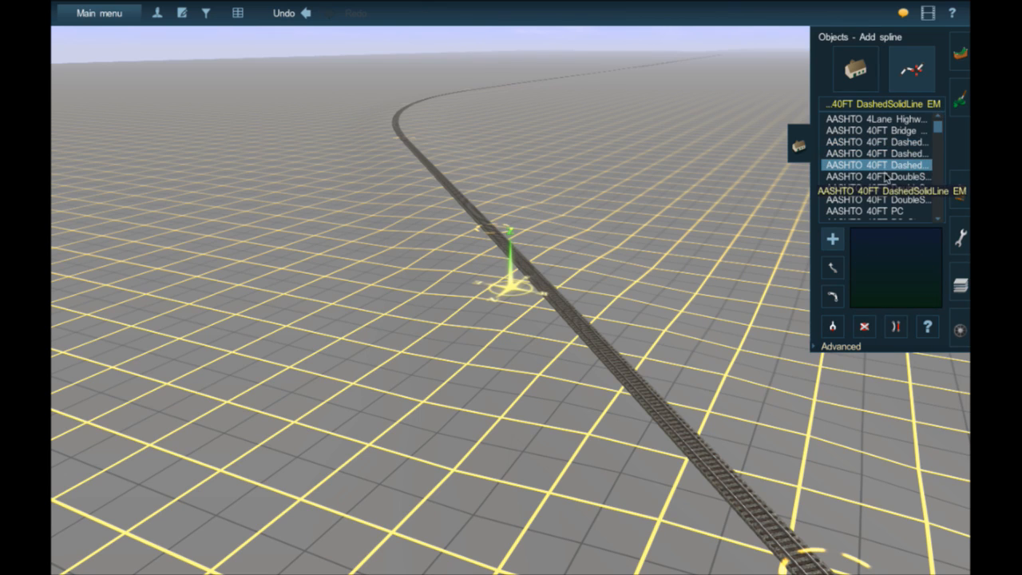
left_click(884, 180)
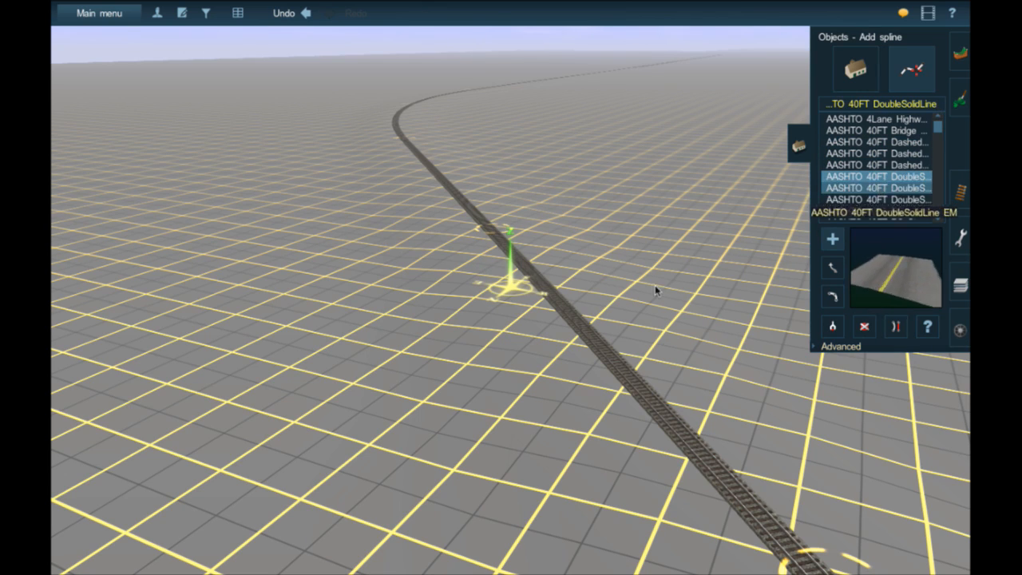
left_click(880, 189)
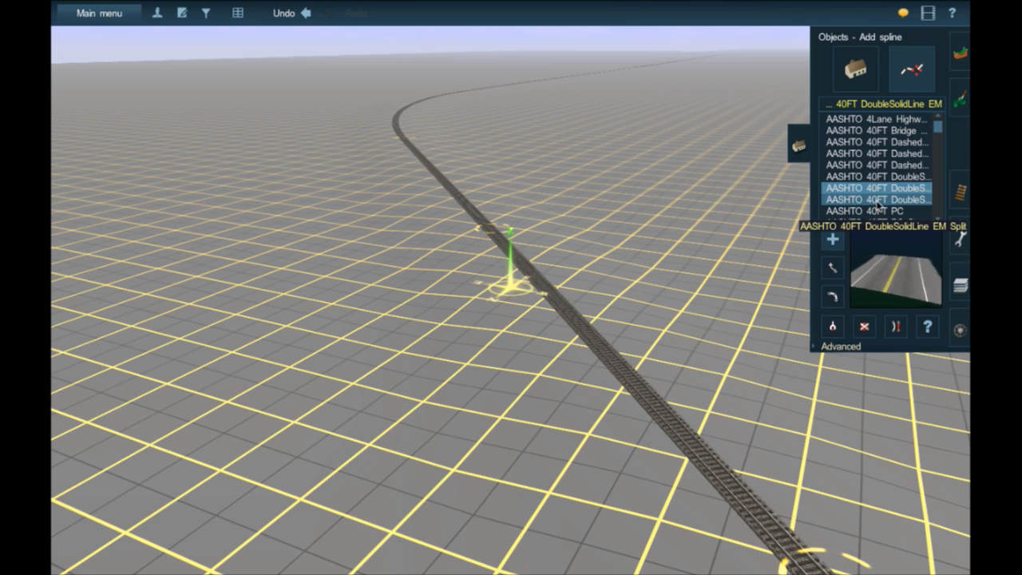
- Lay a straight AASHTO 40FT DoubleSolidLine EM road across the railway track on the empty stretch, and check where it meets the rails
left_click(299, 319)
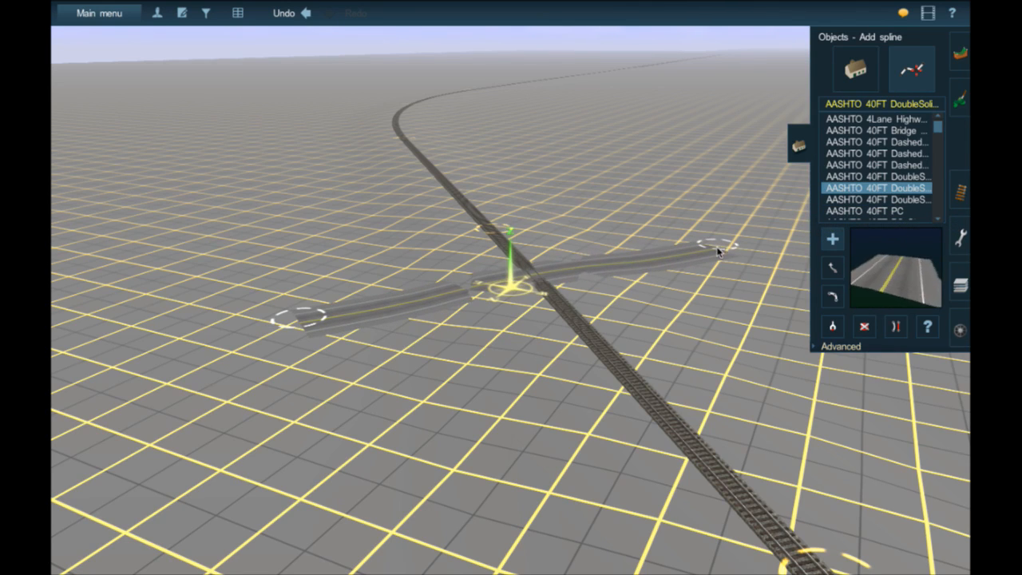
left_click(719, 244)
scroll(541, 284, "up", 10)
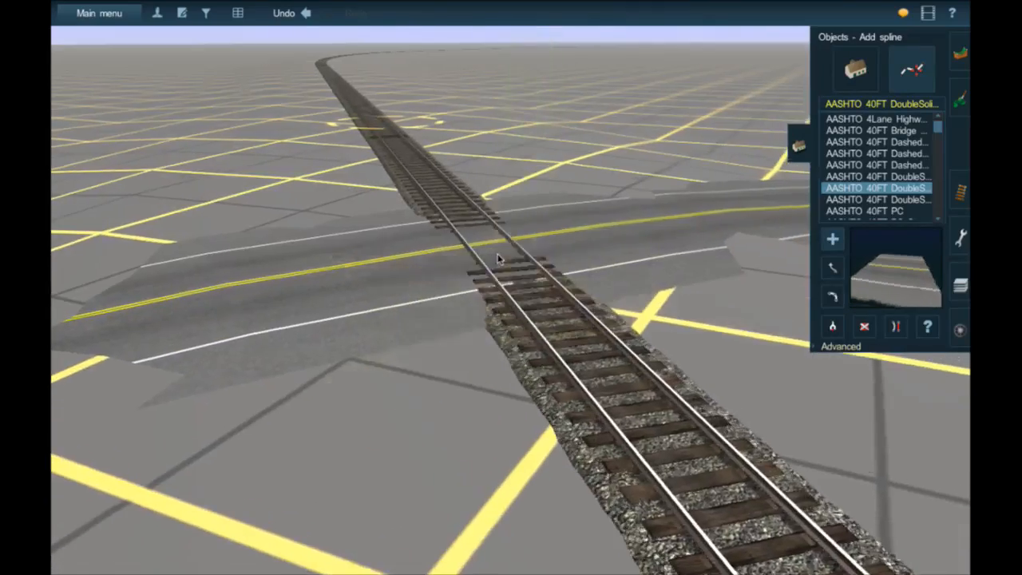
key("Up")
key("Left")
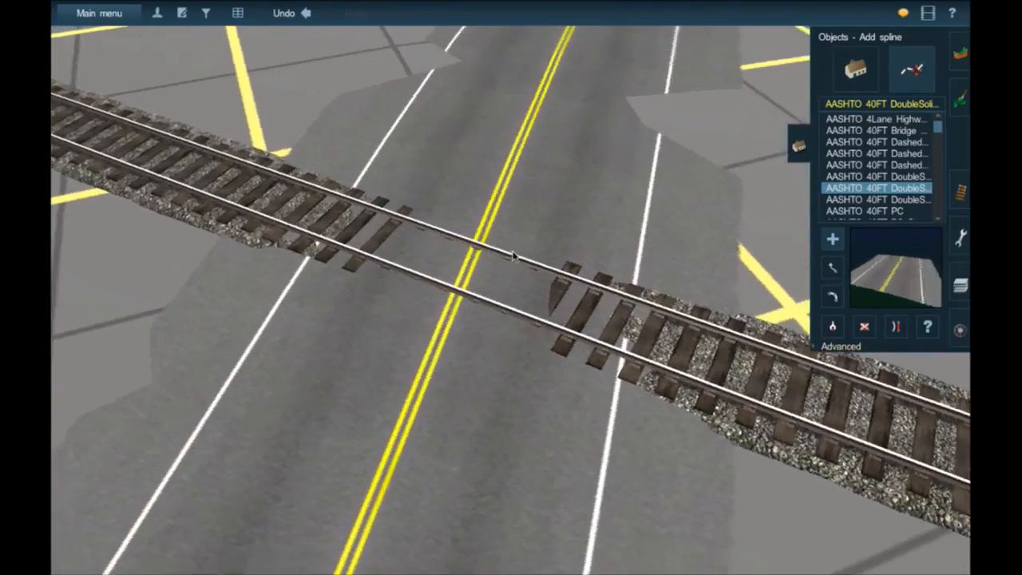
- Examine from above and from ground level how the road surface meets the rails at the new crossing
scroll(537, 270, "down", 5)
right_click(521, 321)
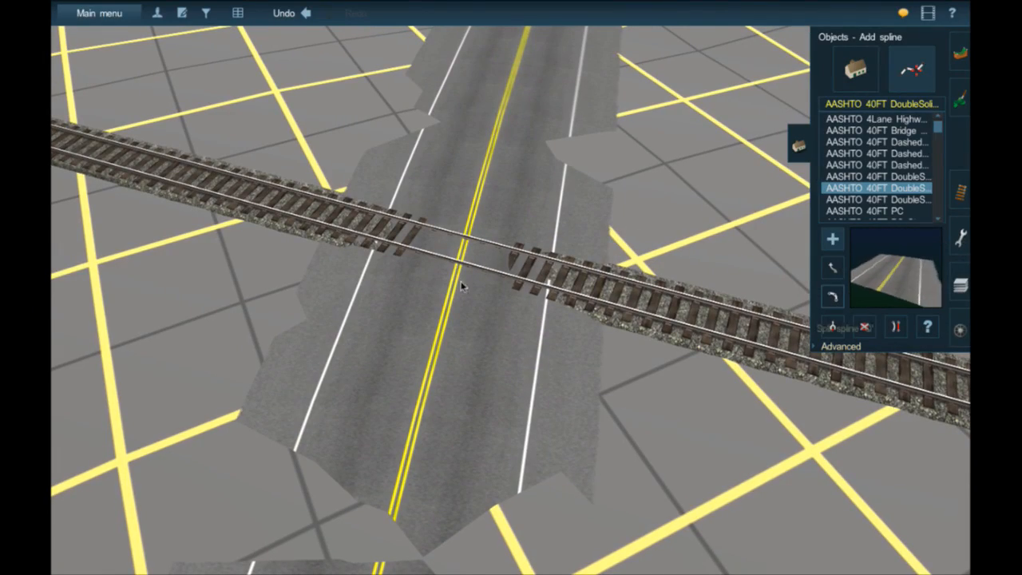
right_click(453, 254)
scroll(535, 281, "up", 5)
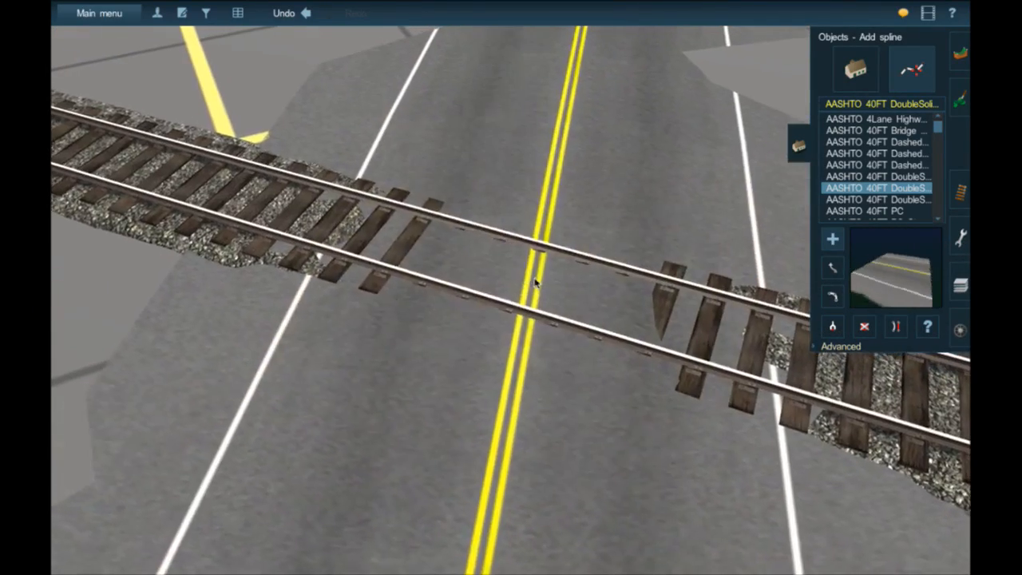
right_click(536, 283)
key("Left")
key("Down")
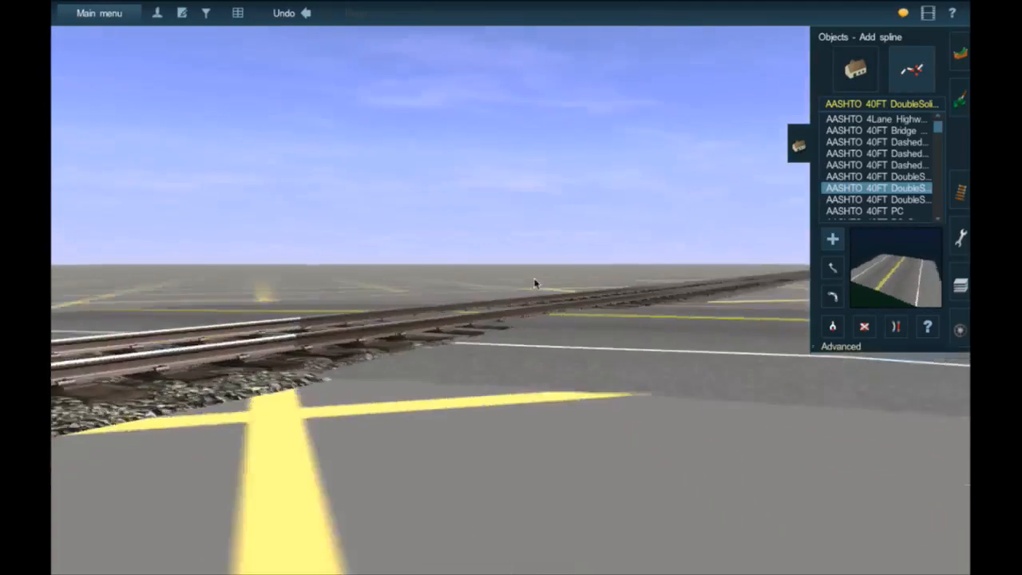
key("Up")
key("Left")
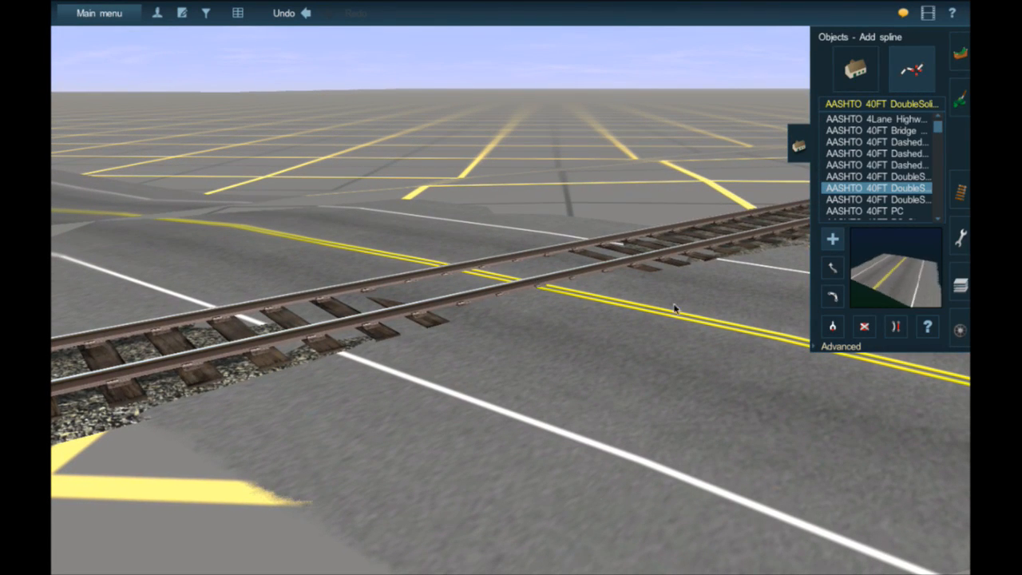
- Insert a spline point in the AASHTO road on each side of the railway track
left_click(819, 347)
left_click(833, 372)
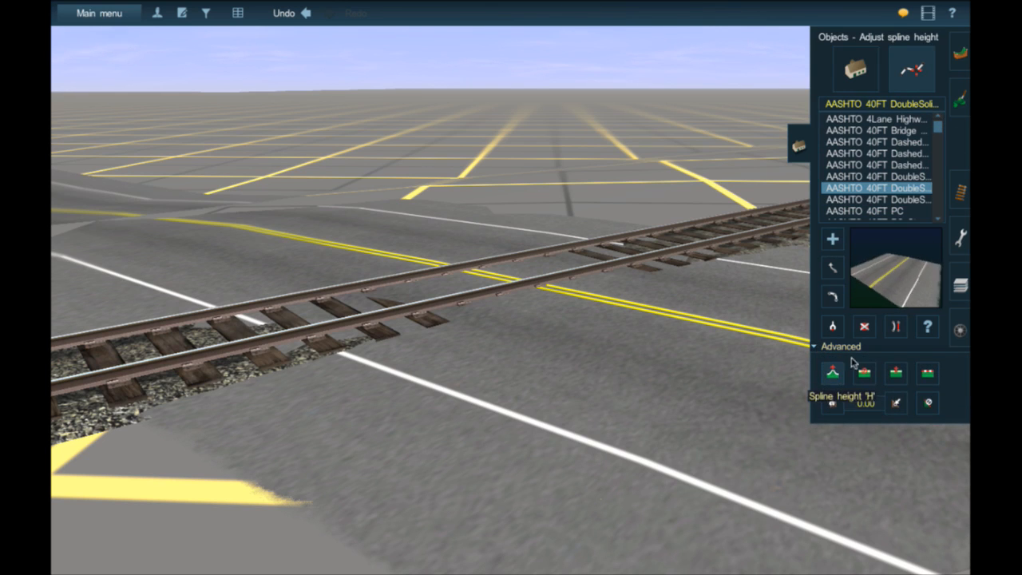
left_click(894, 374)
scroll(583, 328, "down", 3)
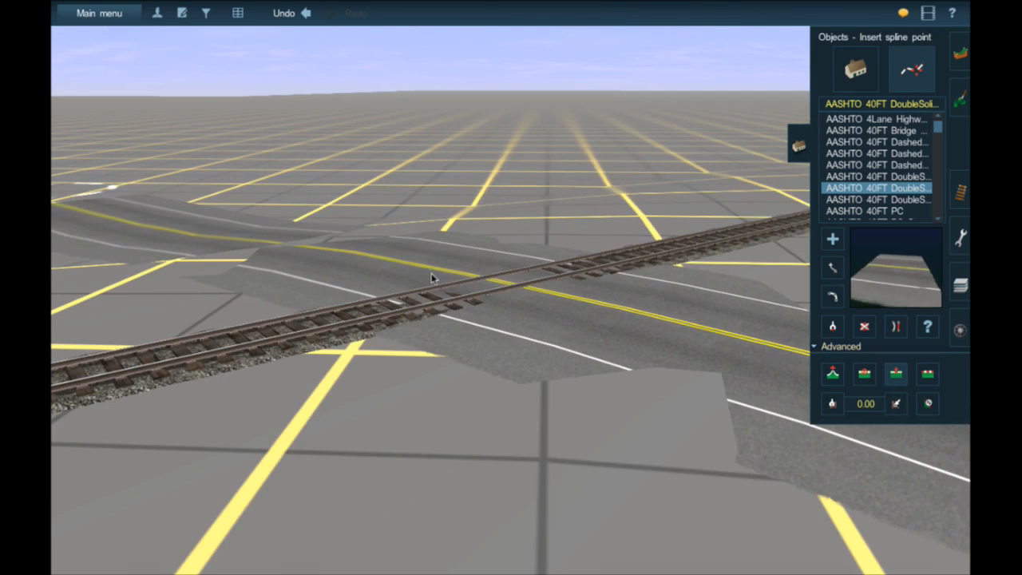
right_click(279, 246)
right_click(588, 319)
right_click(664, 317)
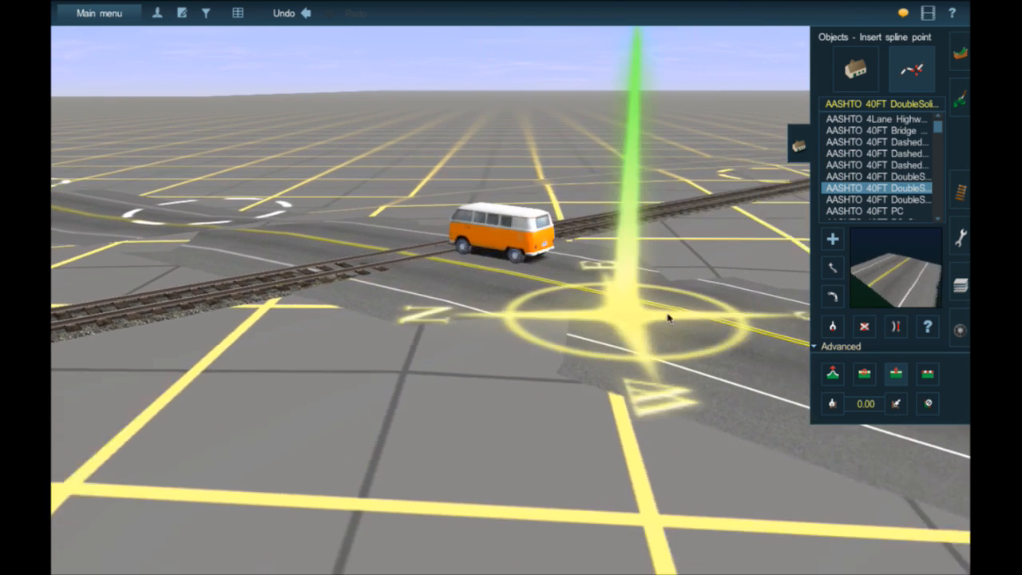
left_click(572, 292)
right_click(427, 247)
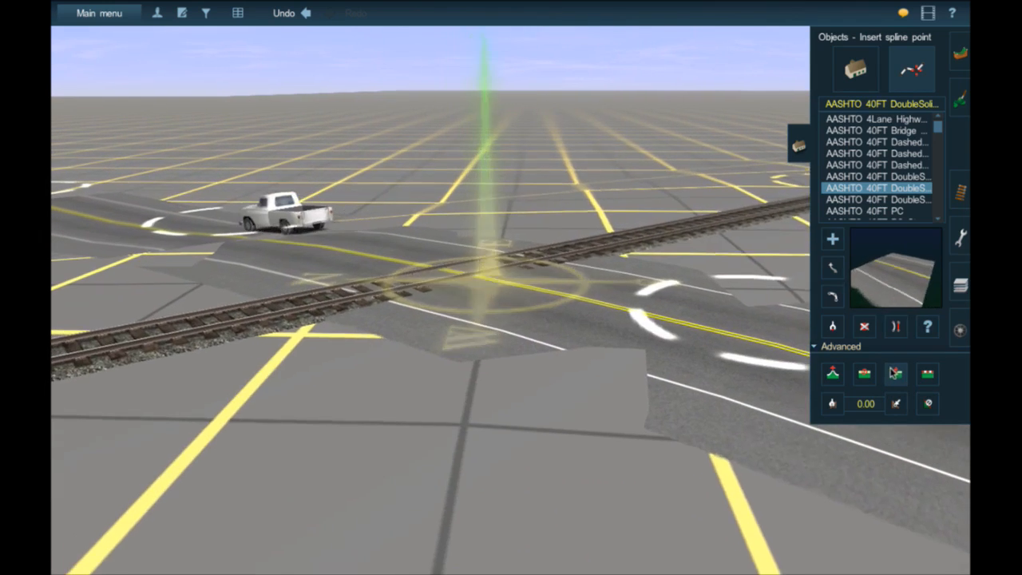
- Raise the road's spline point on the near side of the track to 1.50 and apply that height to the point across the track
left_click(831, 373)
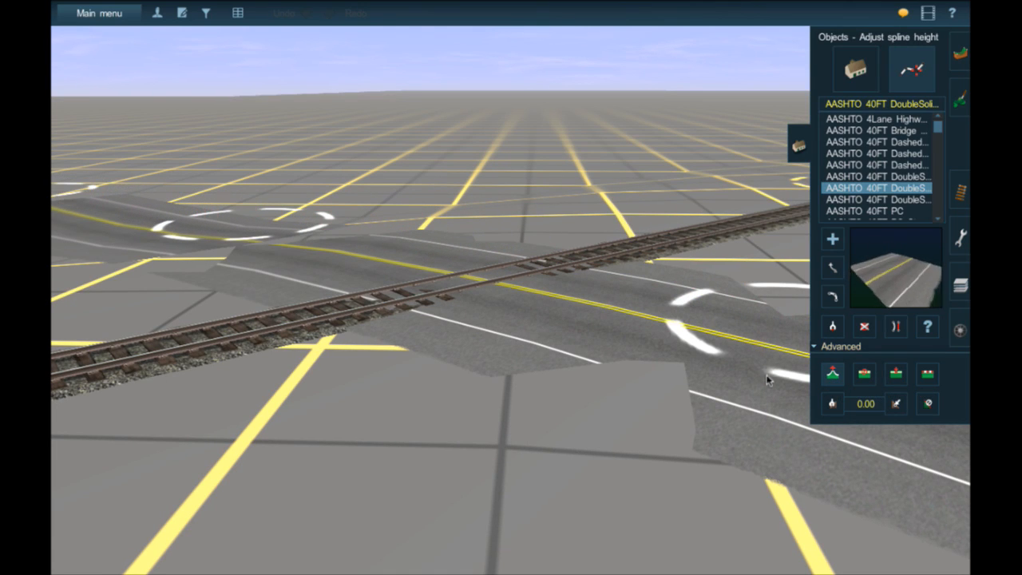
mouse_move(772, 369)
left_mouse_down()
mouse_move(793, 347)
mouse_move(784, 360)
left_mouse_up()
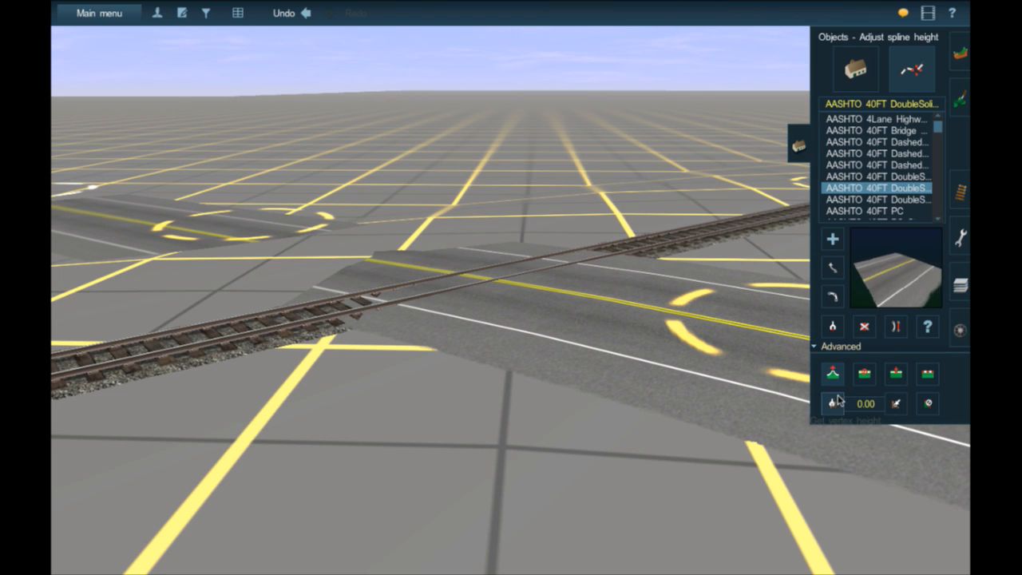
left_click(834, 404)
left_click(781, 362)
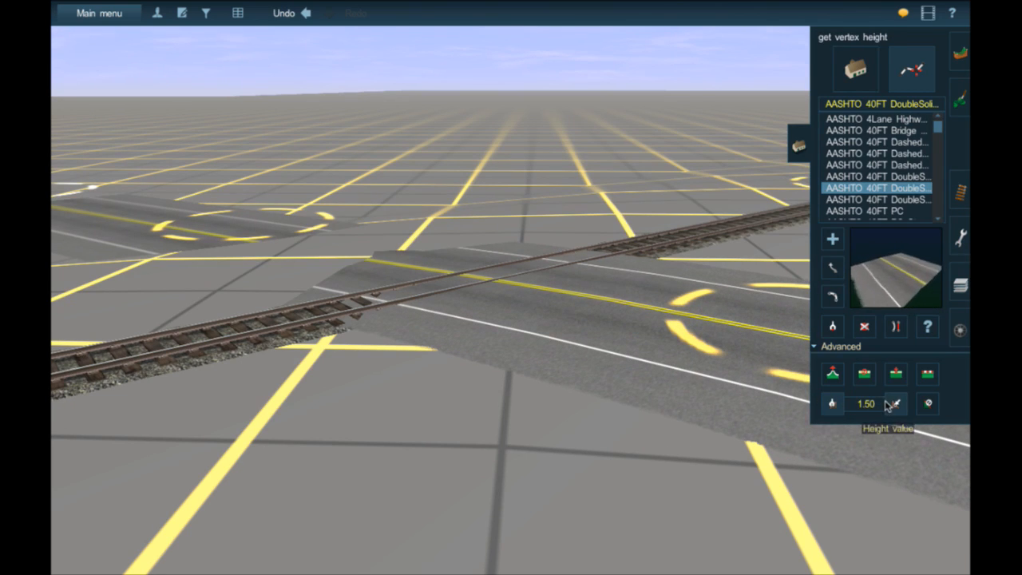
left_click(889, 401)
left_click(278, 241)
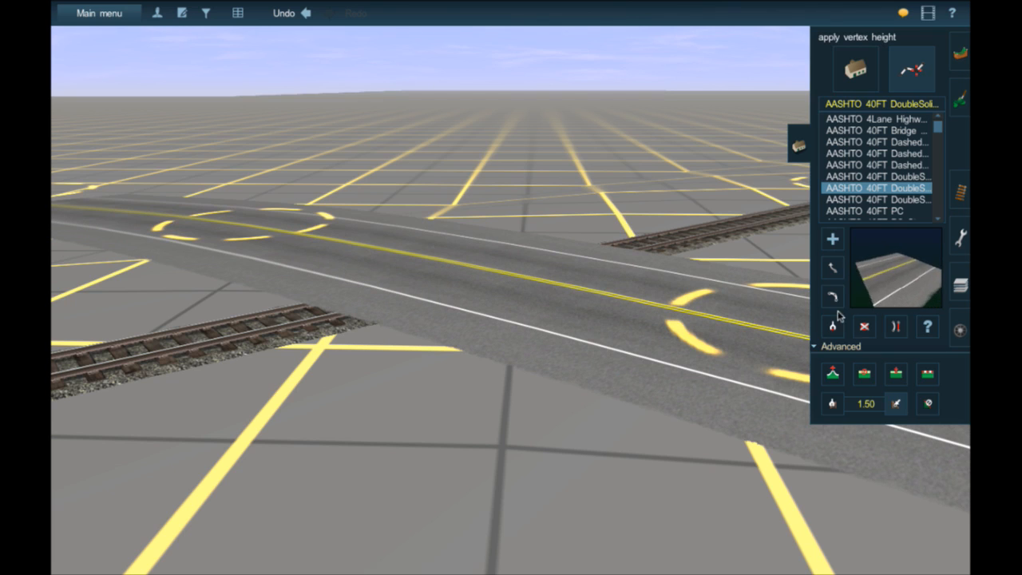
- Readjust the height of the road's spline point on the near side of the track
left_click(833, 372)
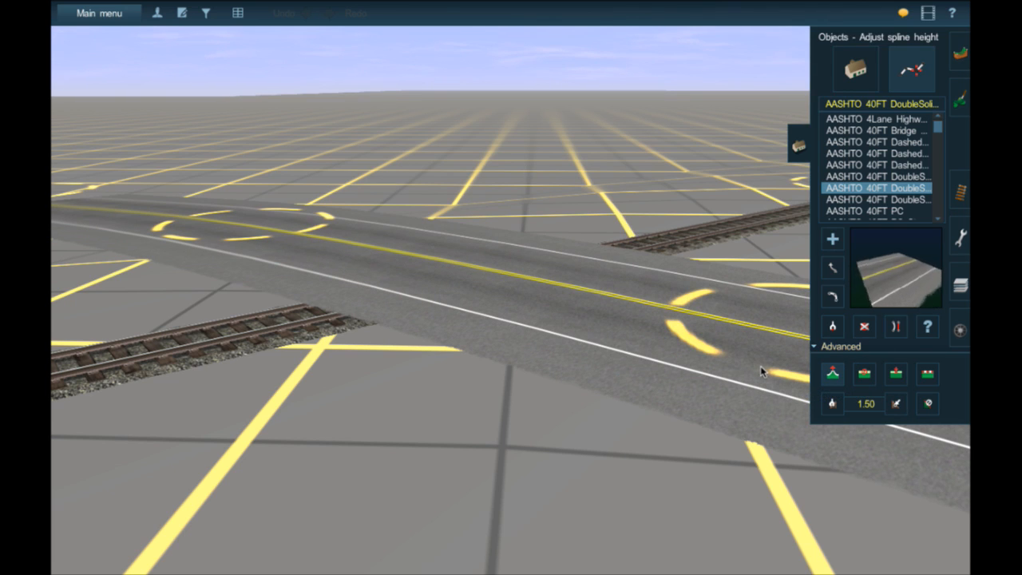
left_click(762, 372)
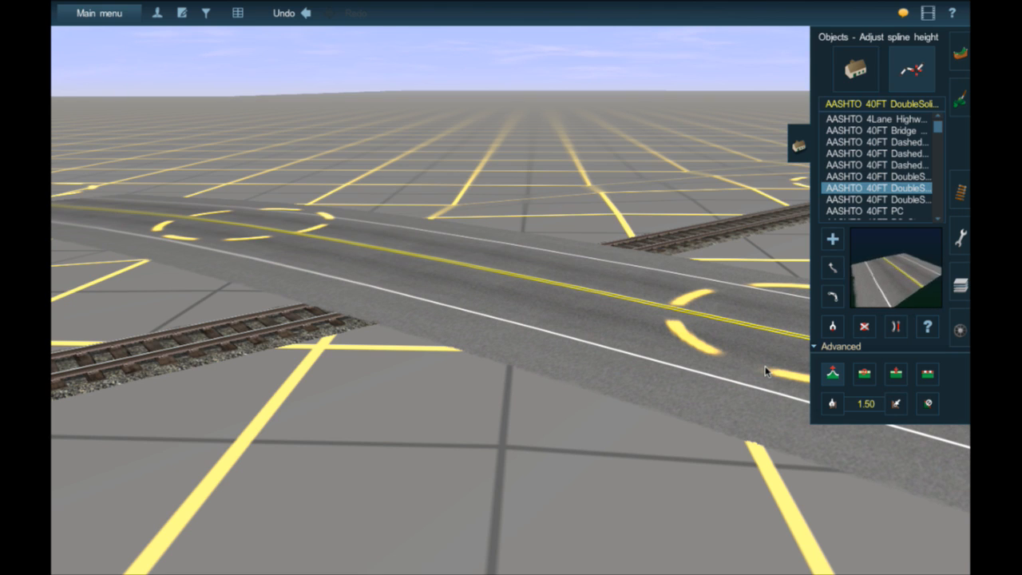
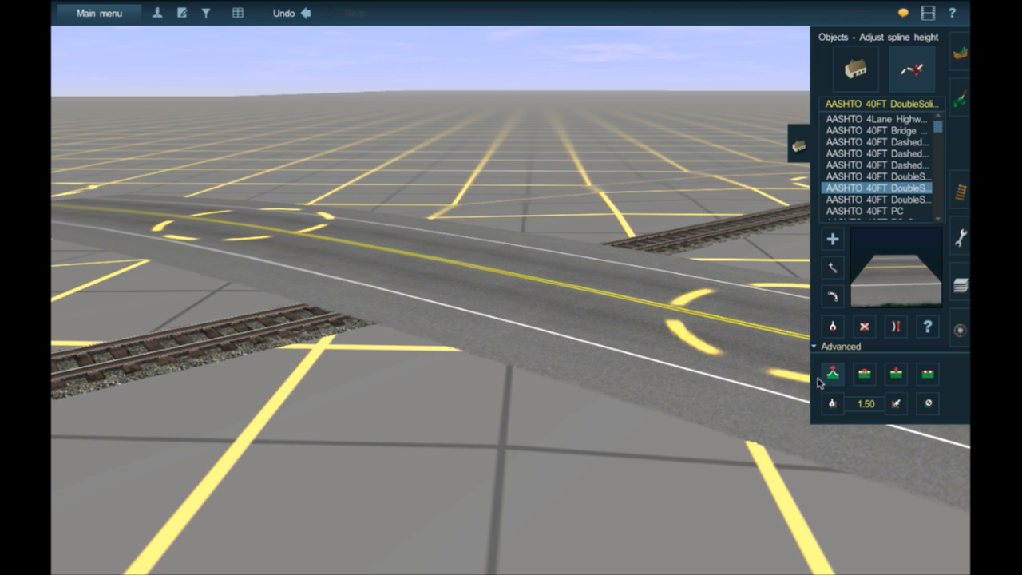
- Lower the road's spline points on both sides of the track until the rails sit just above the pavement
left_click_drag(773, 356, 770, 360)
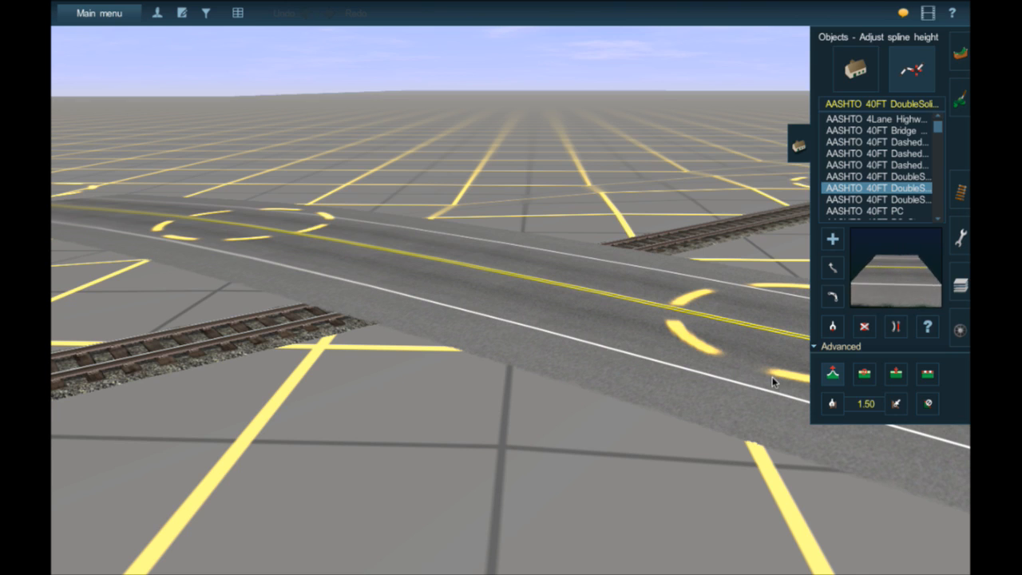
left_click_drag(800, 369, 801, 373)
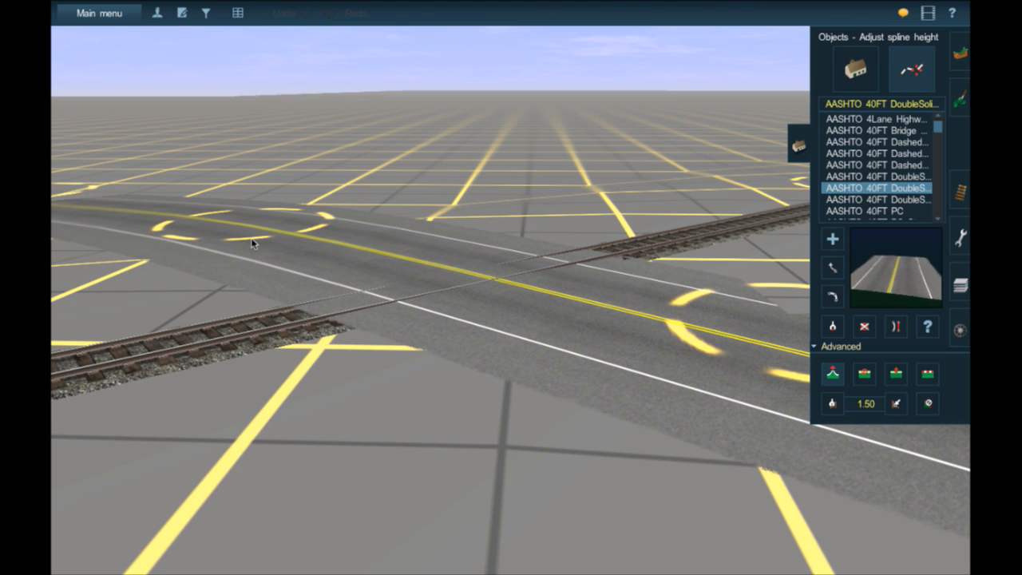
left_click_drag(251, 240, 255, 232)
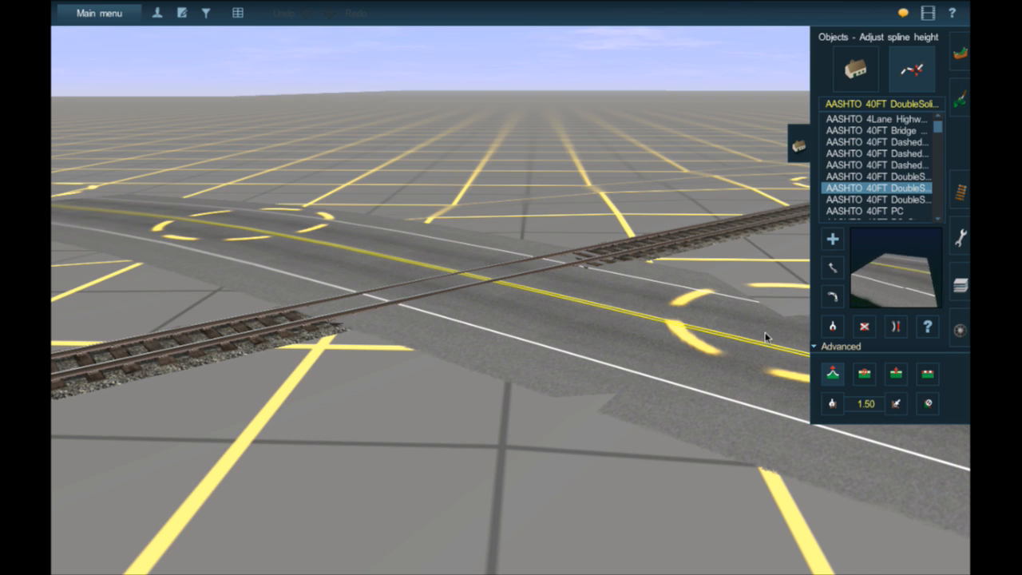
left_click_drag(774, 370, 774, 369)
- Flatten the road spline section between the two points at the crossing
right_click(483, 273)
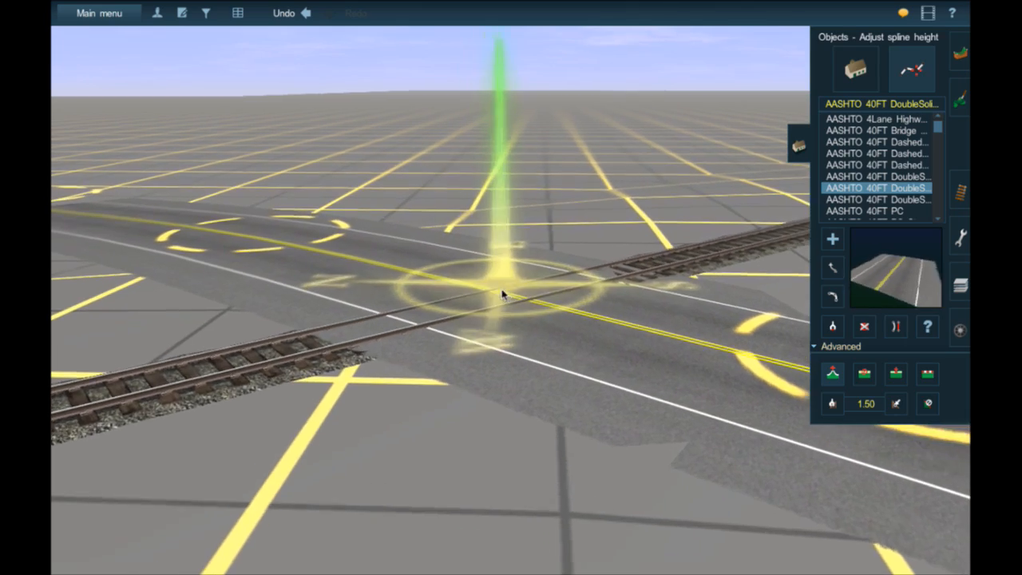
middle_click_drag(503, 294, 504, 294)
right_click(699, 321)
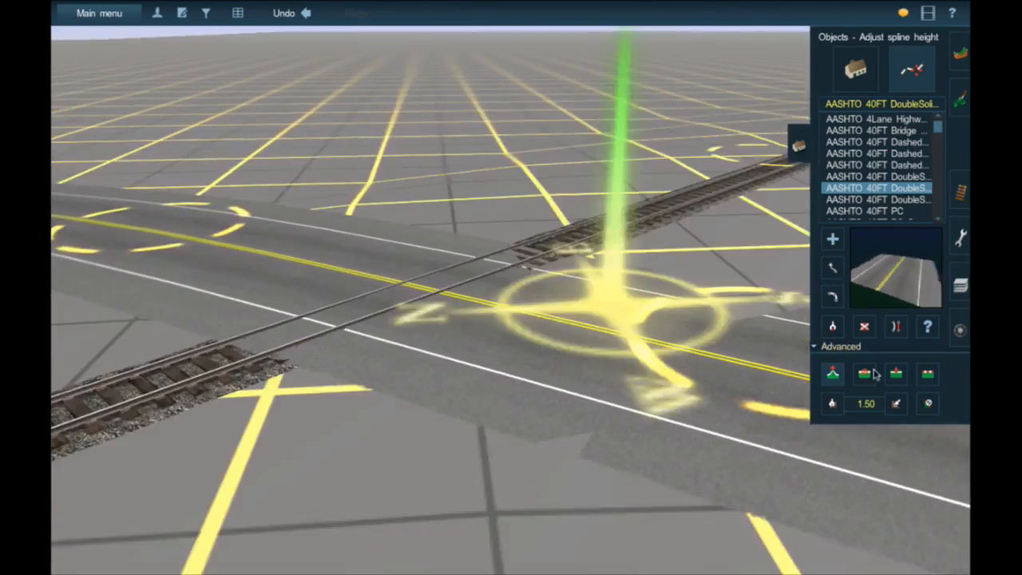
left_click(927, 373)
left_click(429, 301)
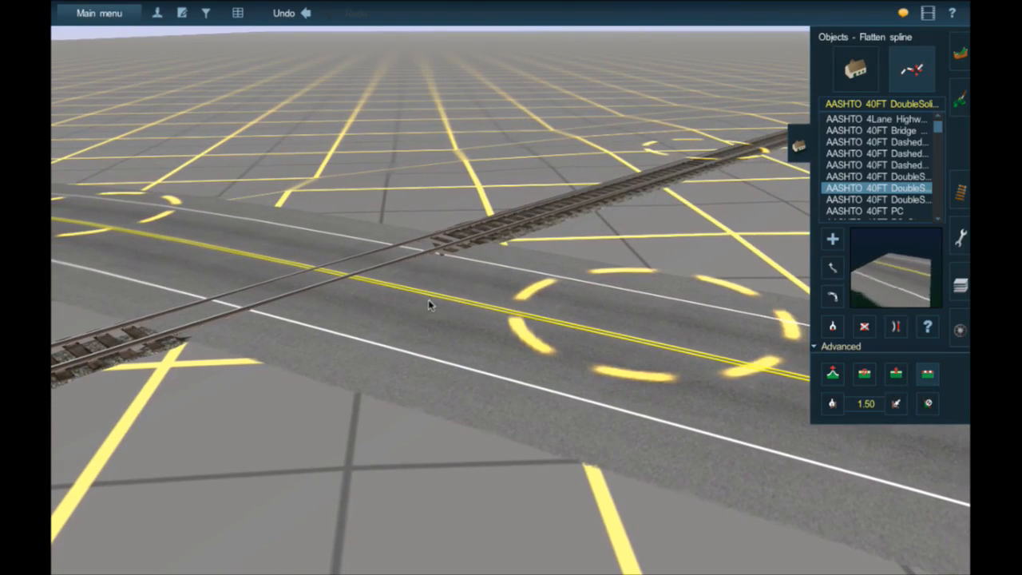
- Examine the road and rails at the crossing from several angles, from a distance and near ground level
right_click(513, 321)
scroll(606, 352, "down", 4)
right_click(654, 362)
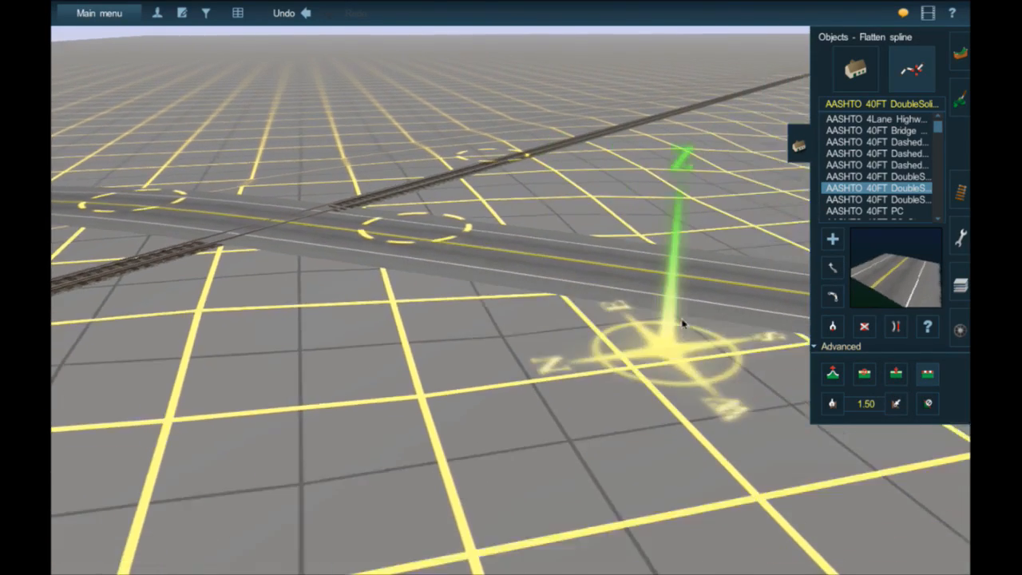
right_click(337, 213)
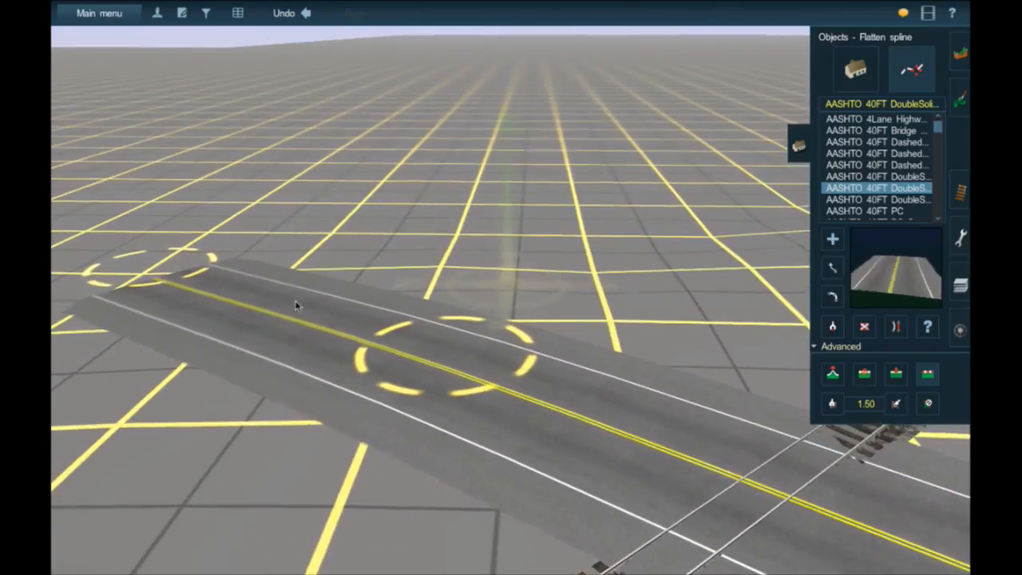
right_click(582, 363)
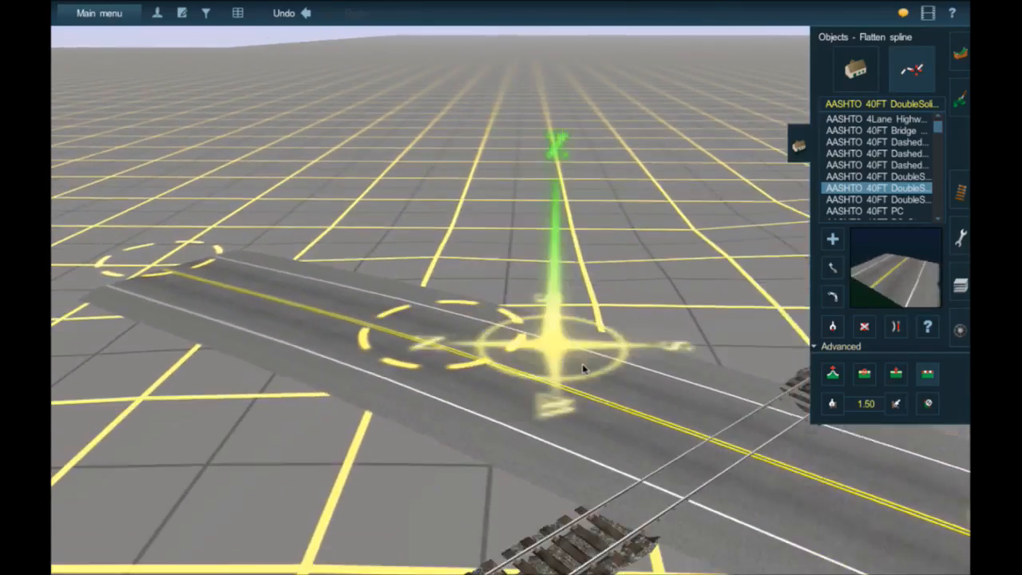
scroll(594, 347, "down", 4)
right_click(596, 305)
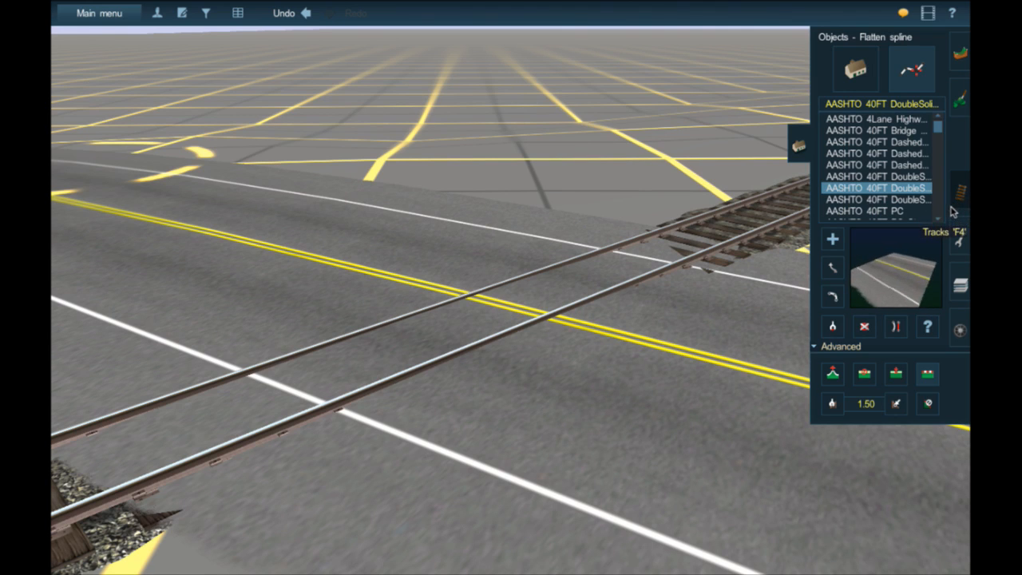
right_click(692, 334)
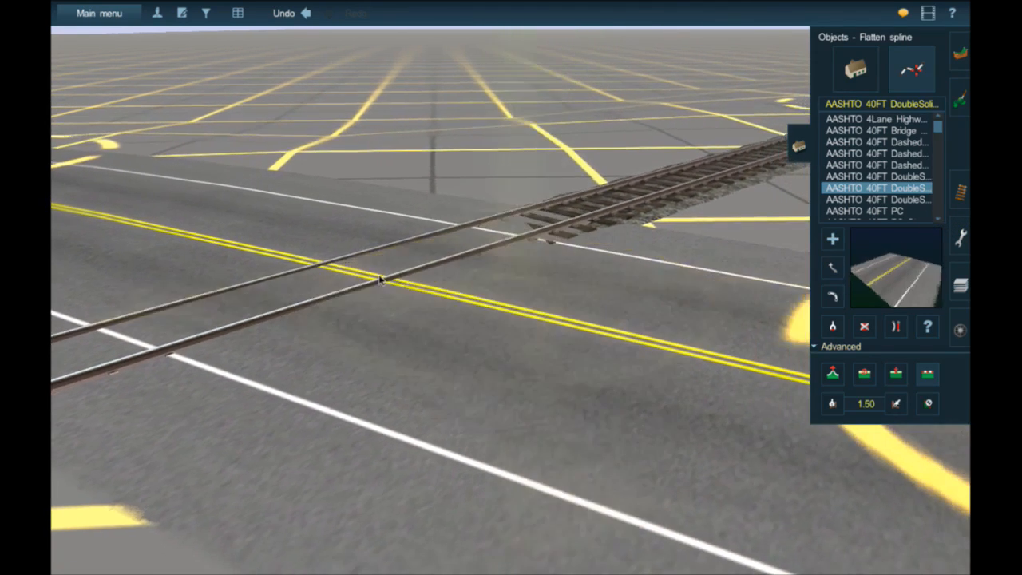
right_click(383, 273)
key("Left")
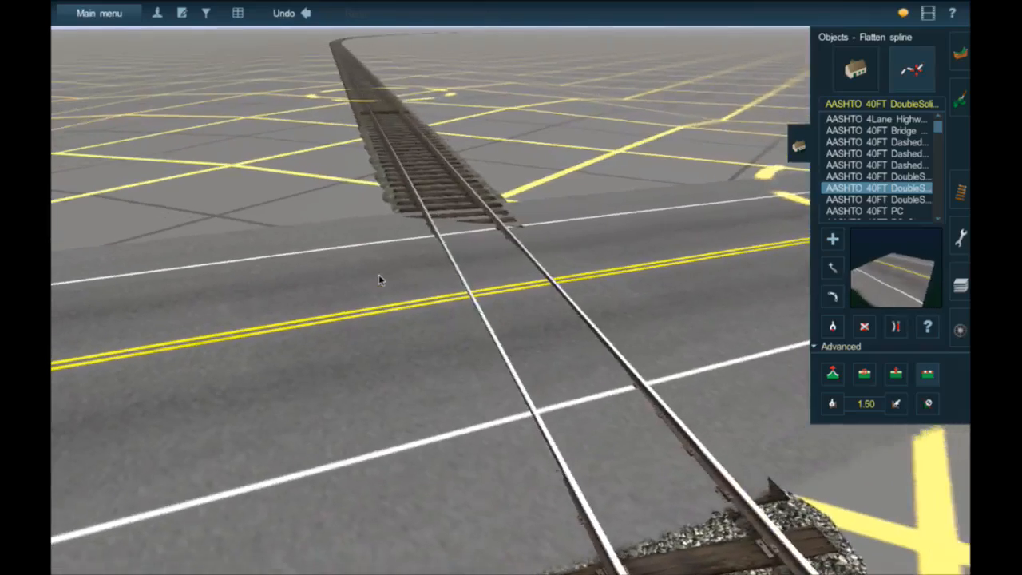
key("Down")
key("Right")
key("Left")
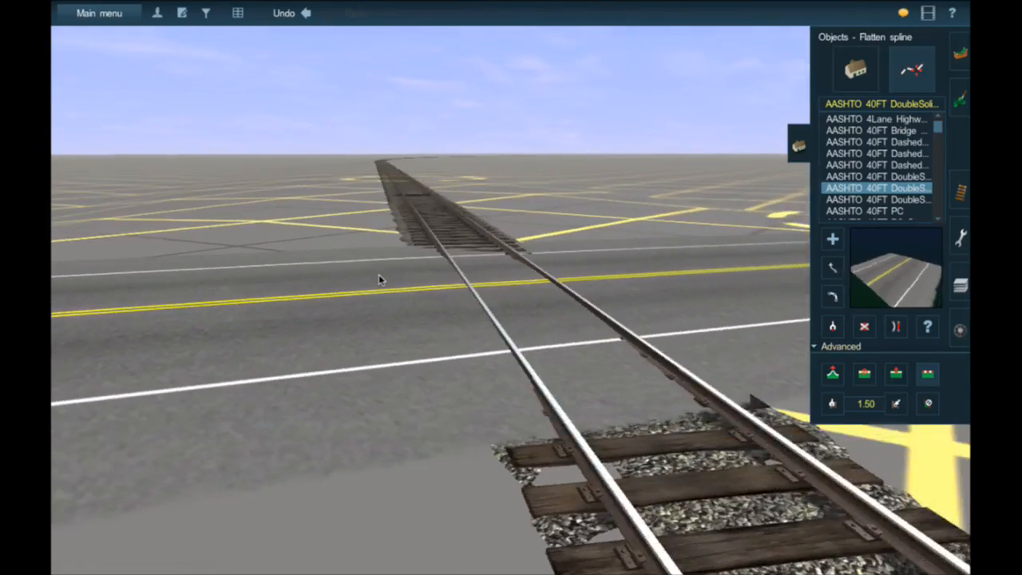
key("Up")
key("Right")
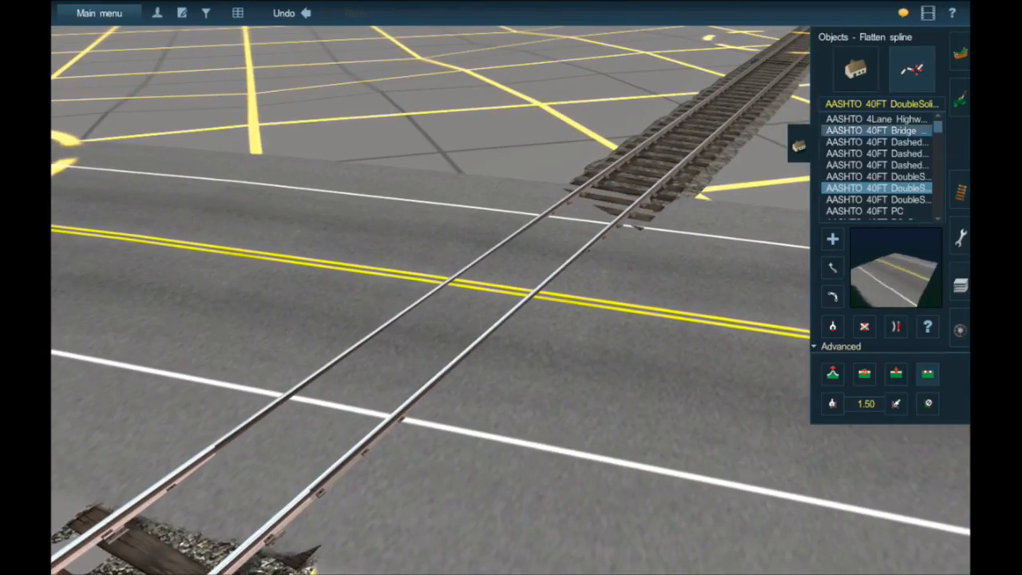
- Clear the track object search text and browse the full list of trackside objects
left_click(960, 192)
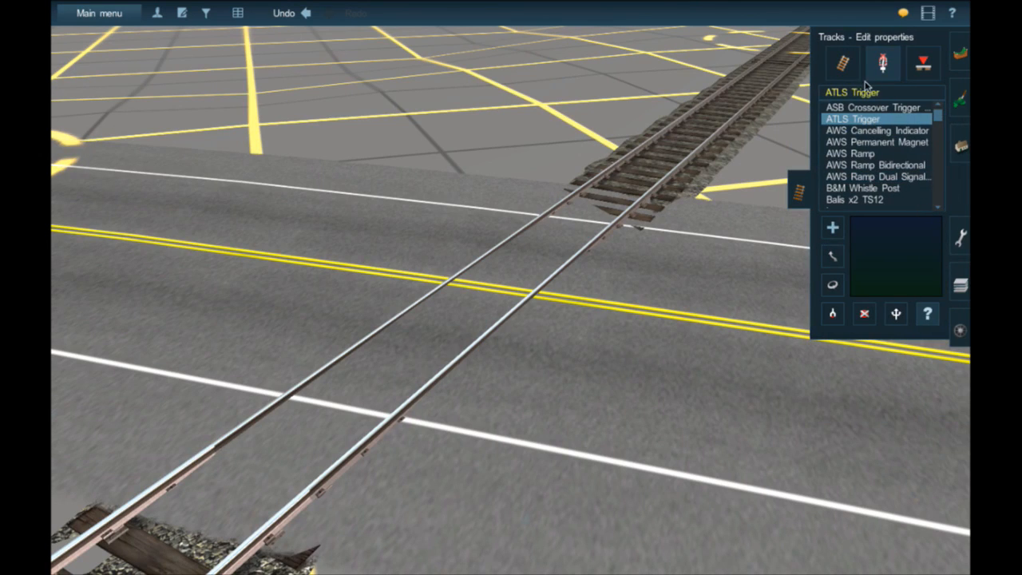
left_click(883, 97)
key("BackSpace")
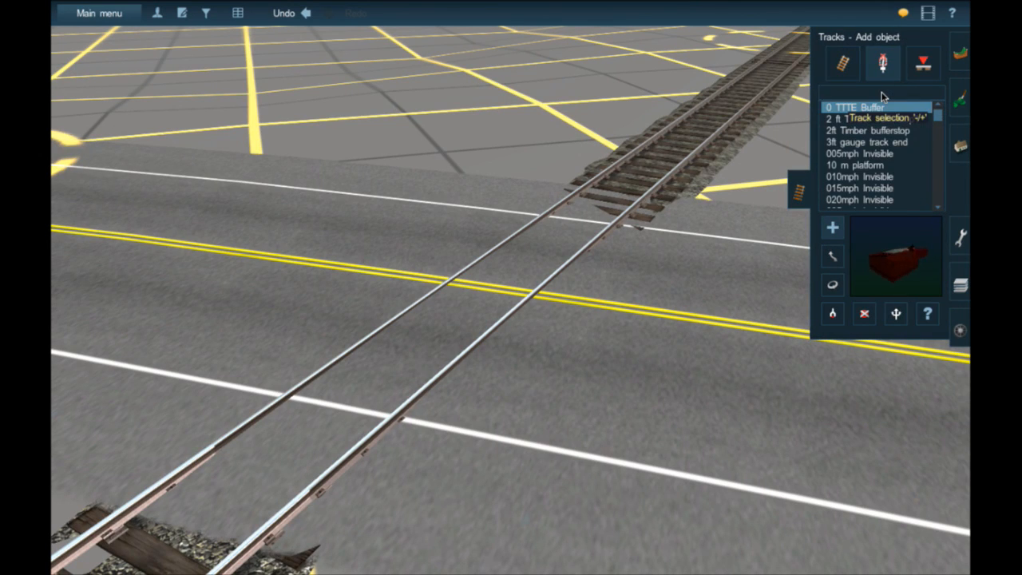
scroll(897, 176, "down", 8)
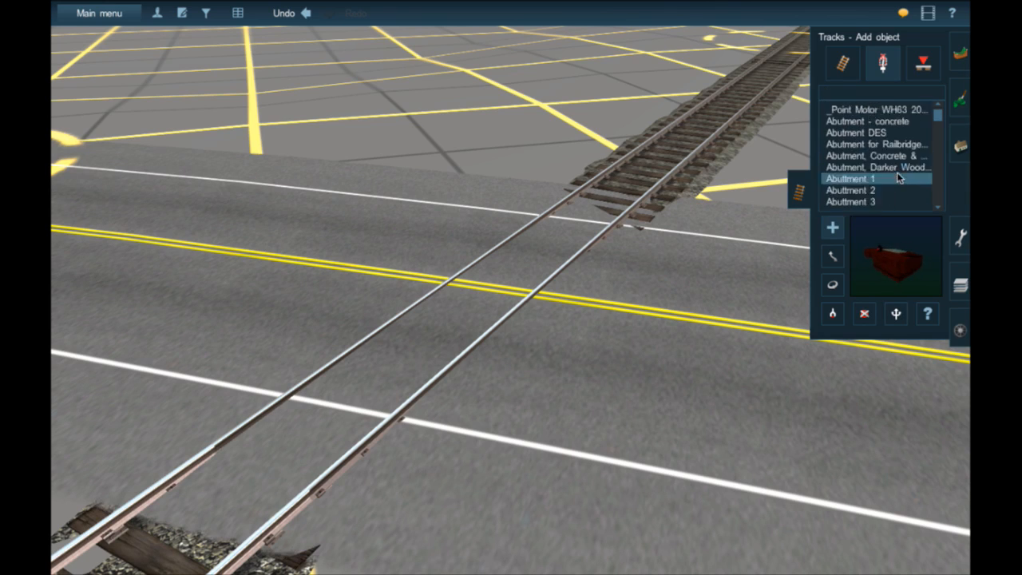
scroll(899, 177, "down", 10)
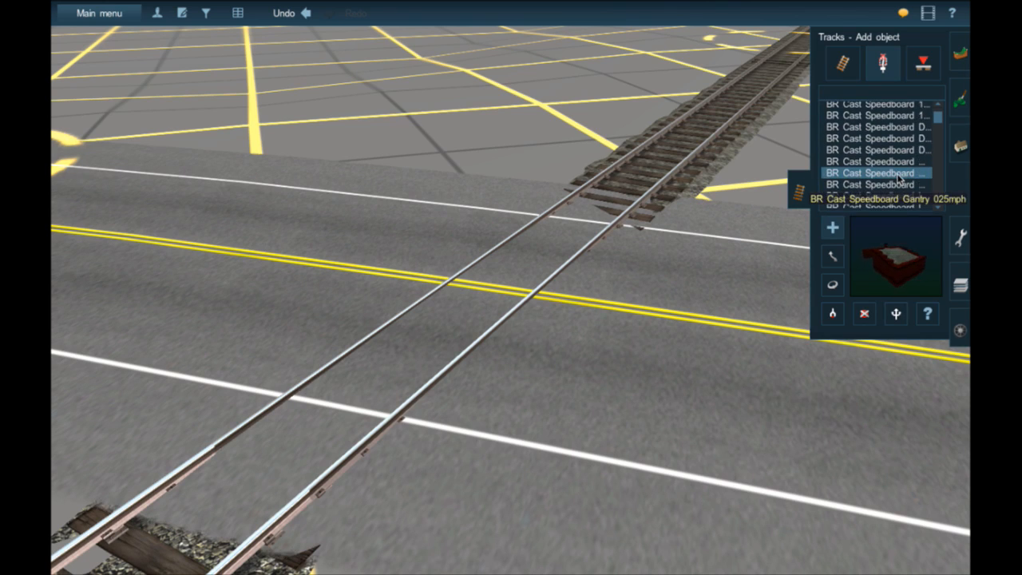
scroll(899, 177, "down", 4)
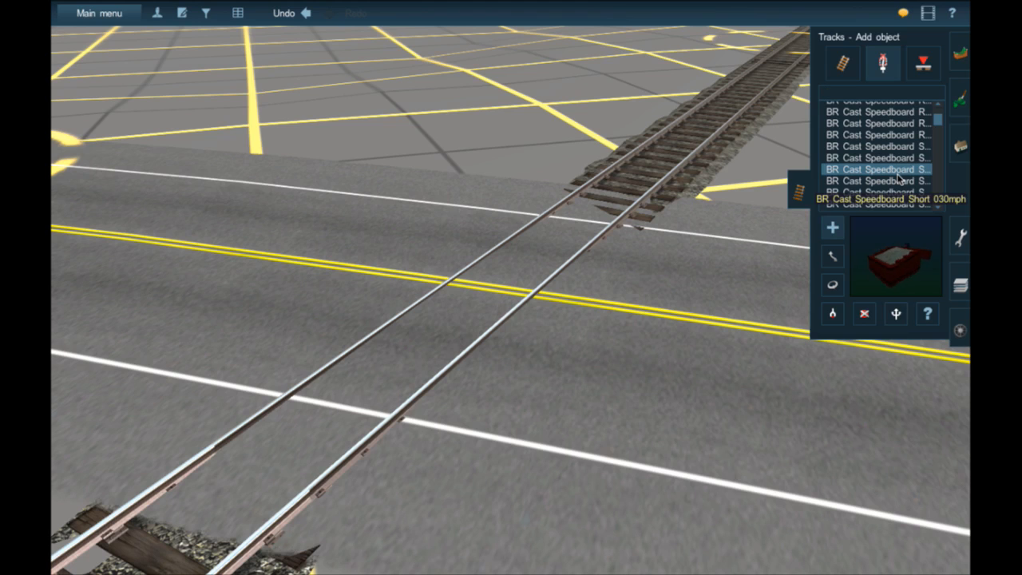
- Search the trains for "gp40" and place a GP40-2 GRS locomotive on the track at the crossing
left_click(959, 328)
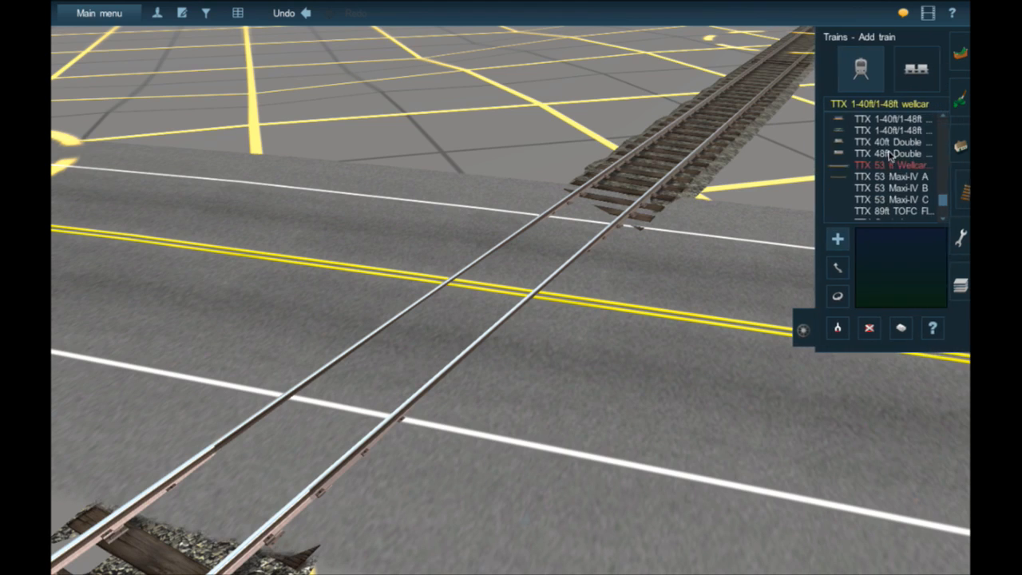
left_click(867, 109)
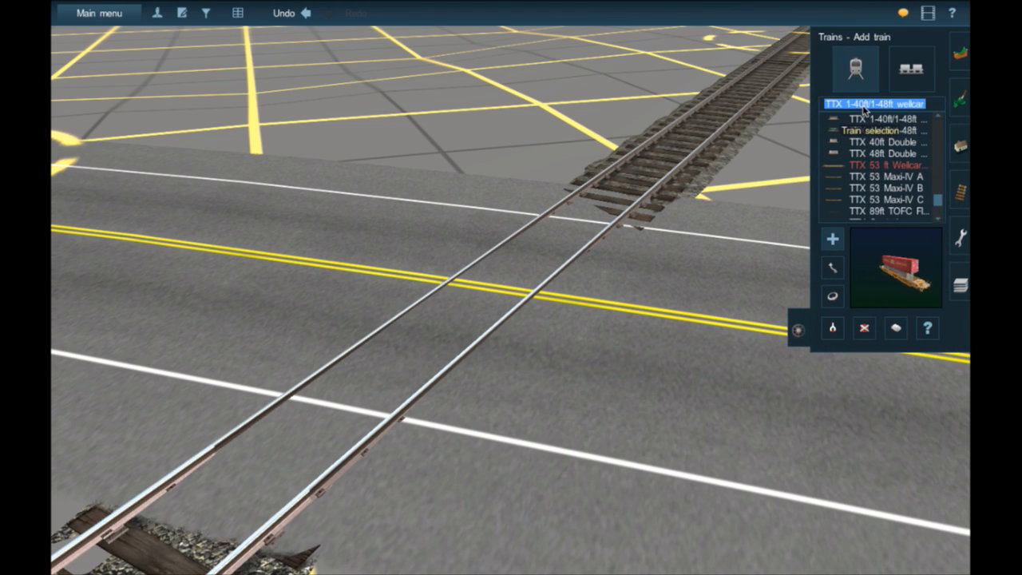
type("gp40")
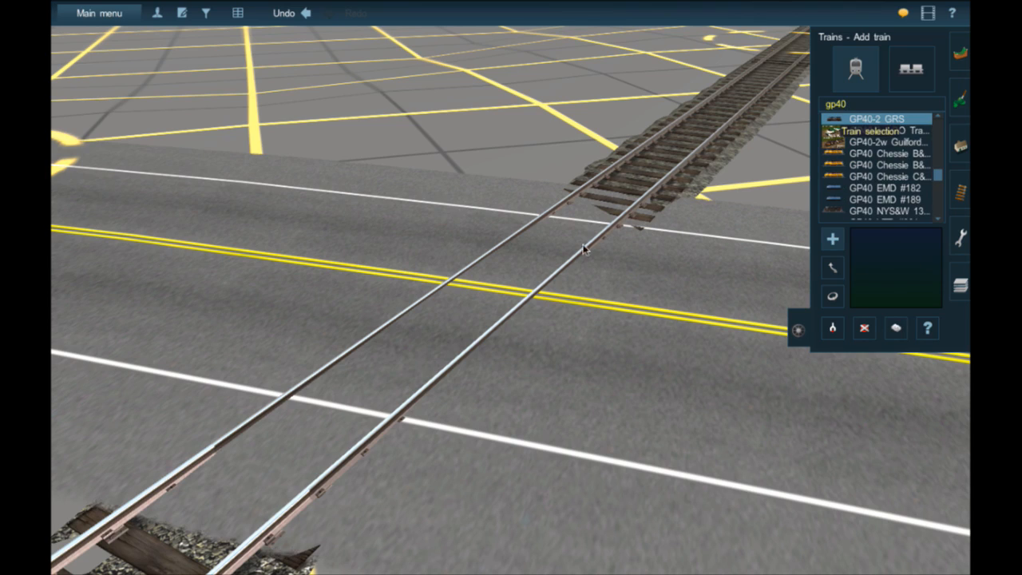
left_click(559, 258)
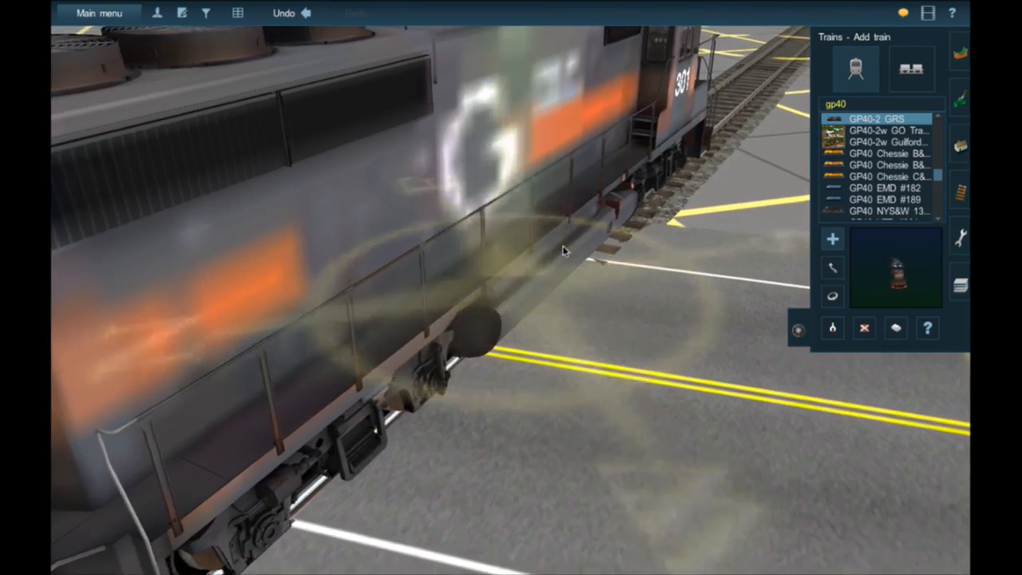
- Examine from both sides how the locomotive's wheels sit on the rails across the road
key("Left")
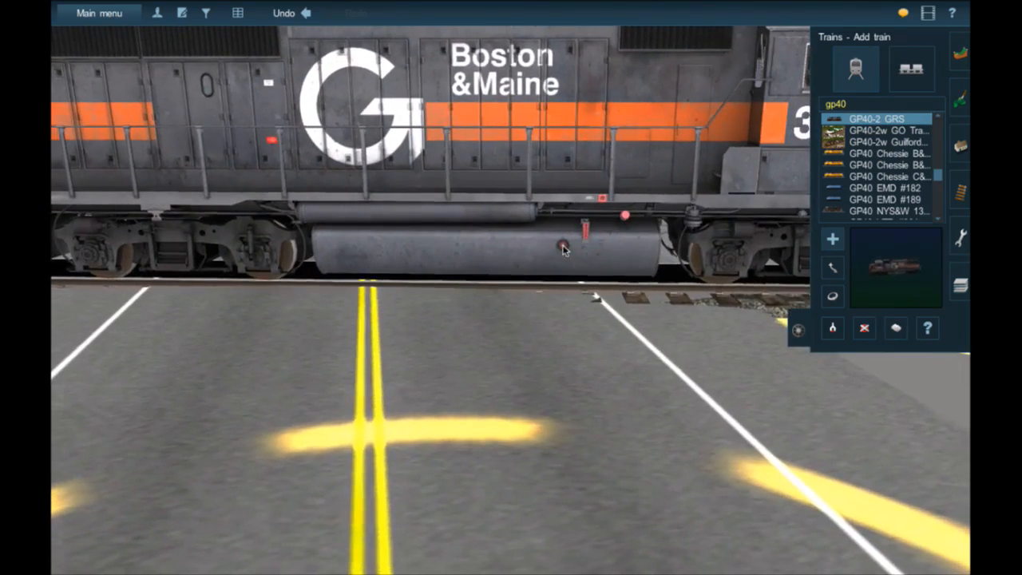
scroll(577, 253, "down", 5)
right_click(589, 256)
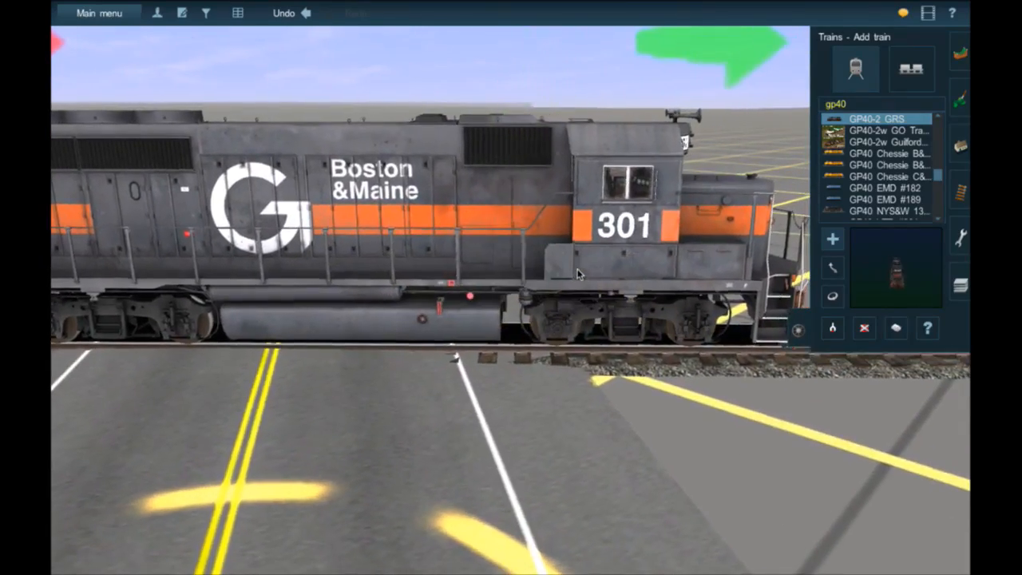
key("Left")
key("Left")
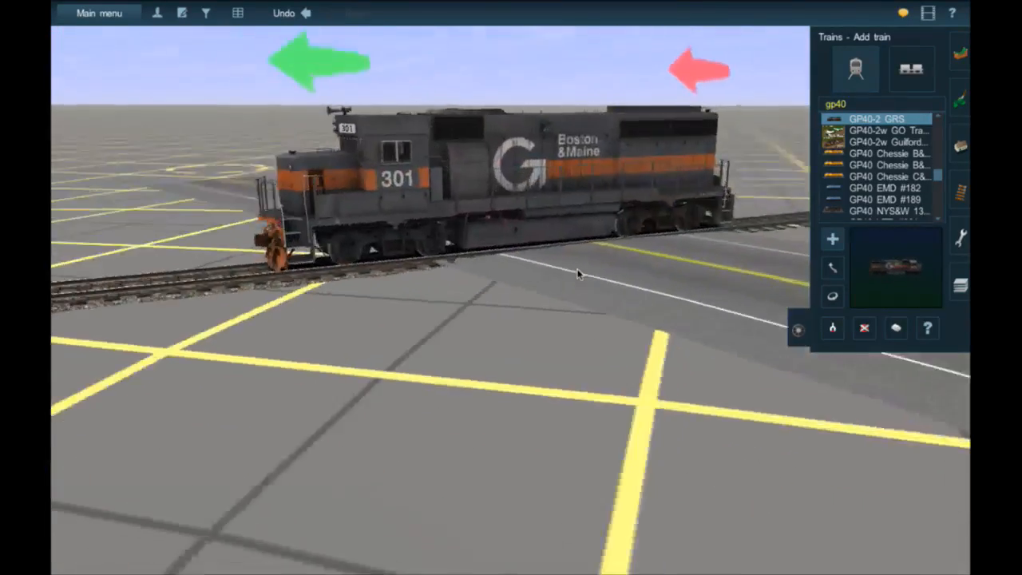
key("Up")
right_click(621, 220)
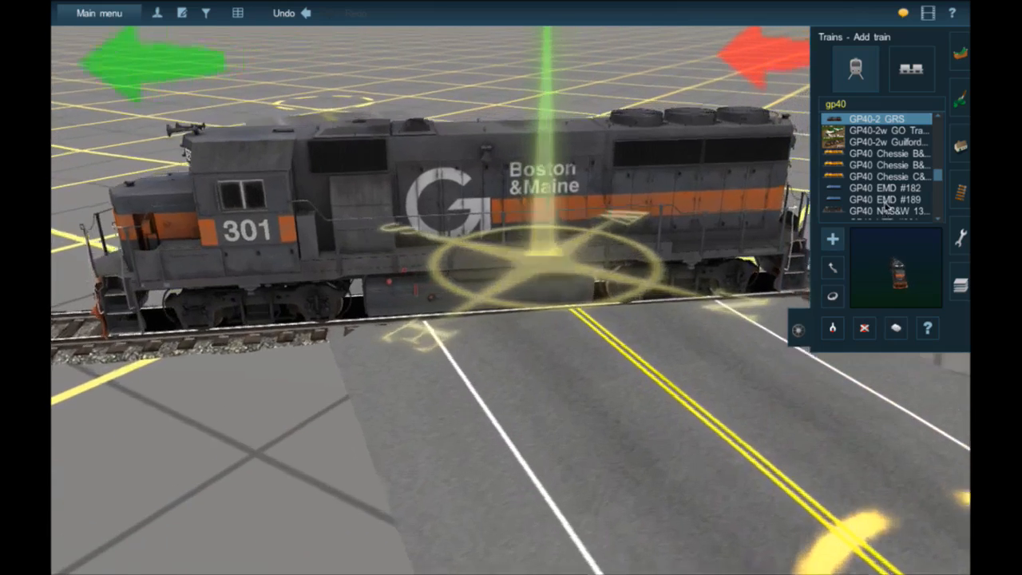
- Browse the train list for another locomotive and select GRS GP9 HH
left_click(886, 202)
scroll(886, 188, "down", 5)
scroll(886, 188, "up", 5)
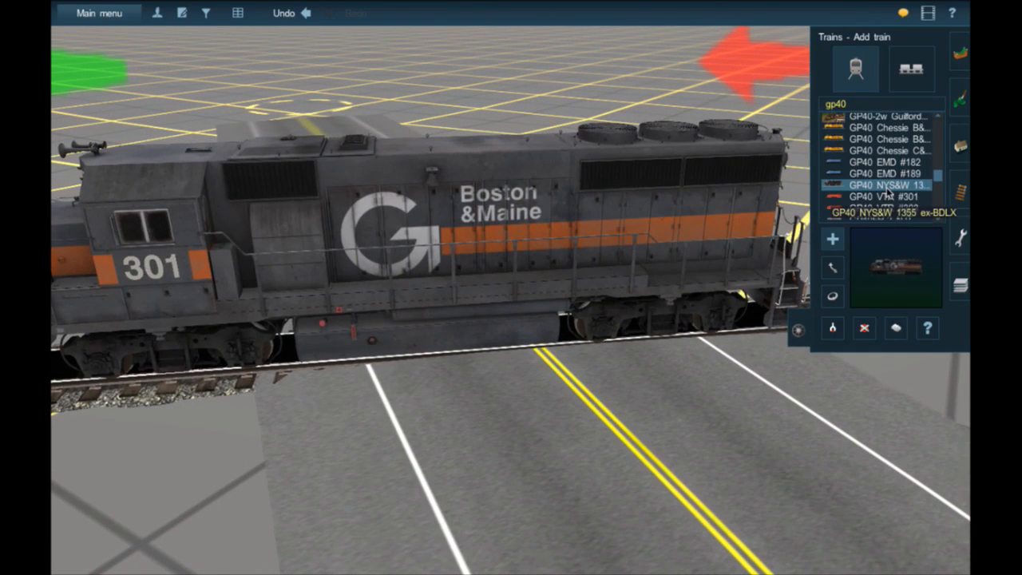
scroll(886, 190, "down", 5)
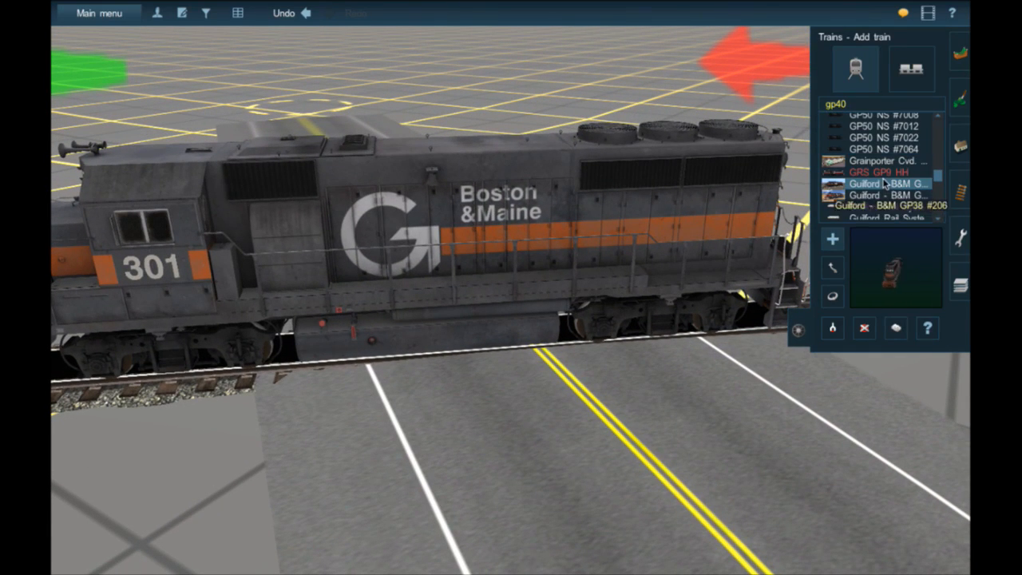
left_click(880, 177)
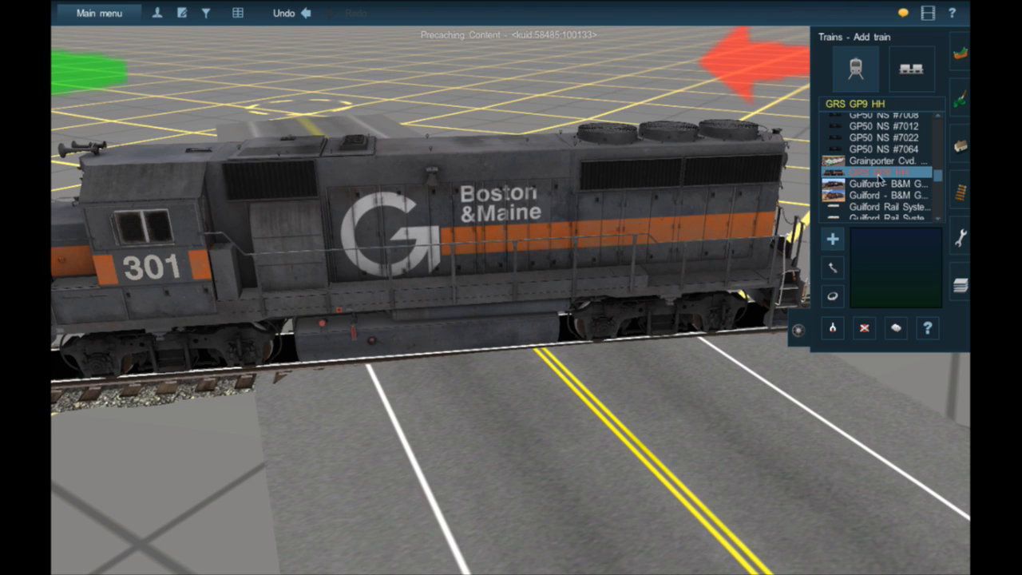
- Delete the locomotive from the crossing and watch road traffic drive over the rails
key("d")
left_click(620, 304)
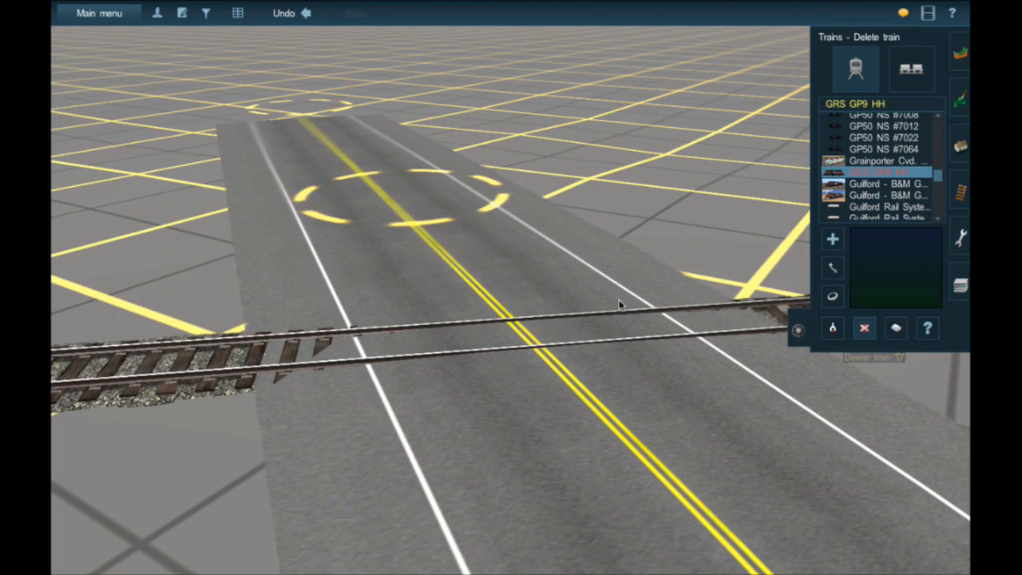
left_click(806, 329)
right_click(526, 344)
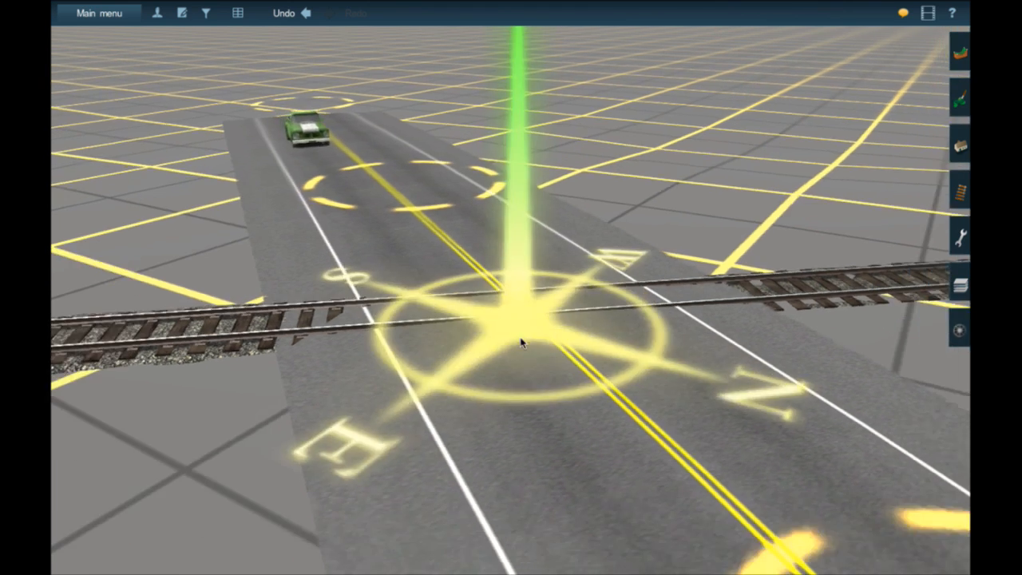
right_click(497, 290)
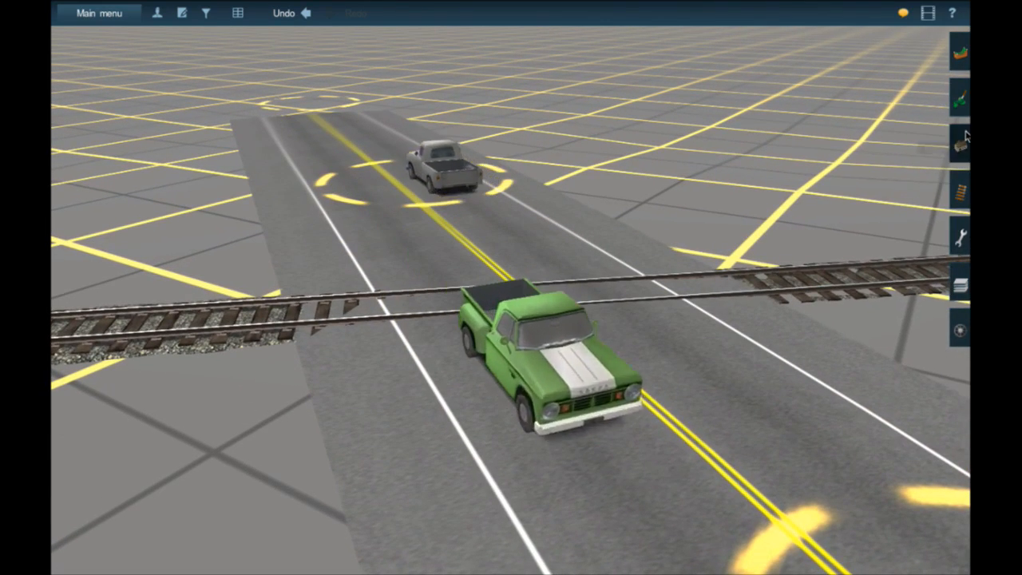
- Search the track objects for "rubber" and place the JR Rubber Grade Crossing on the rails across the road
left_click(960, 146)
left_click(960, 191)
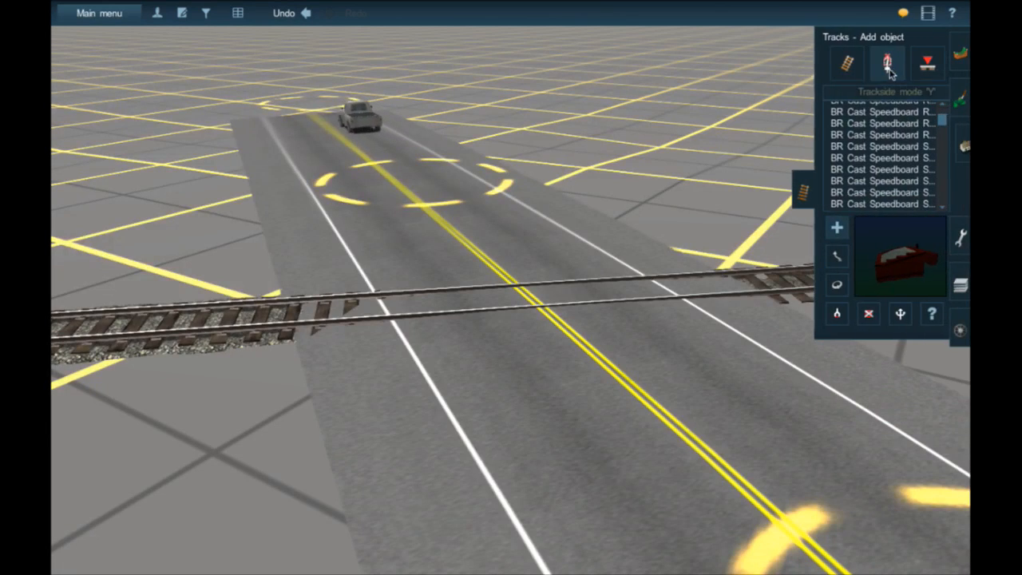
left_click(843, 94)
type("rubber")
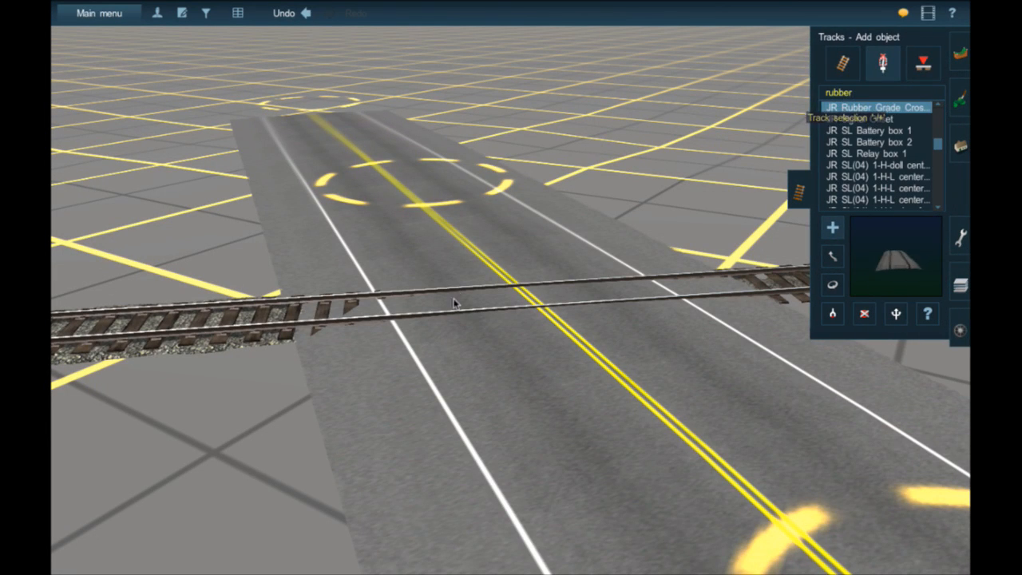
left_click(487, 323)
scroll(587, 294, "up", 3)
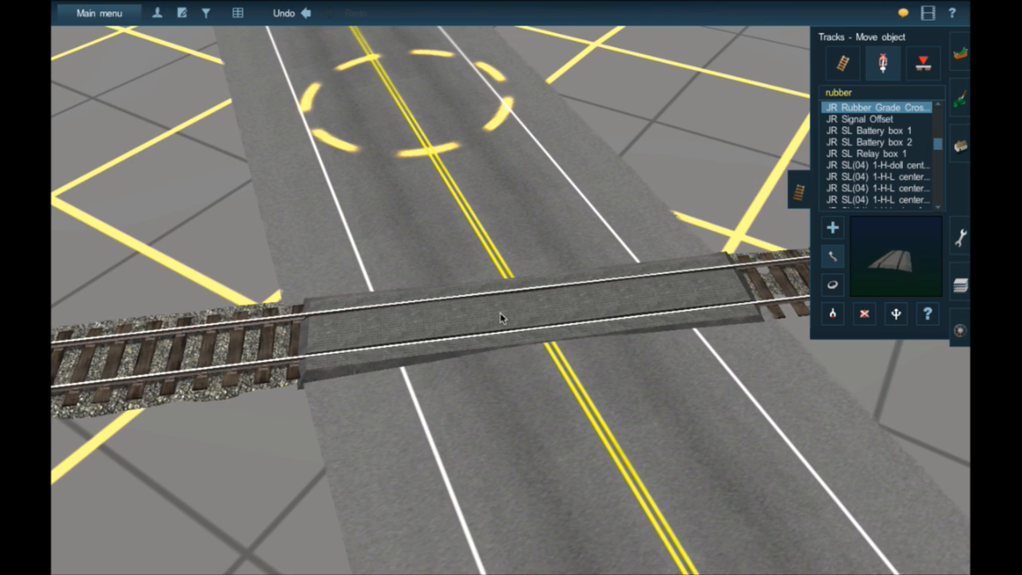
- Slide the rubber crossing sections along the rails until together they span the road's full width past both edges
key("ctrl+z")
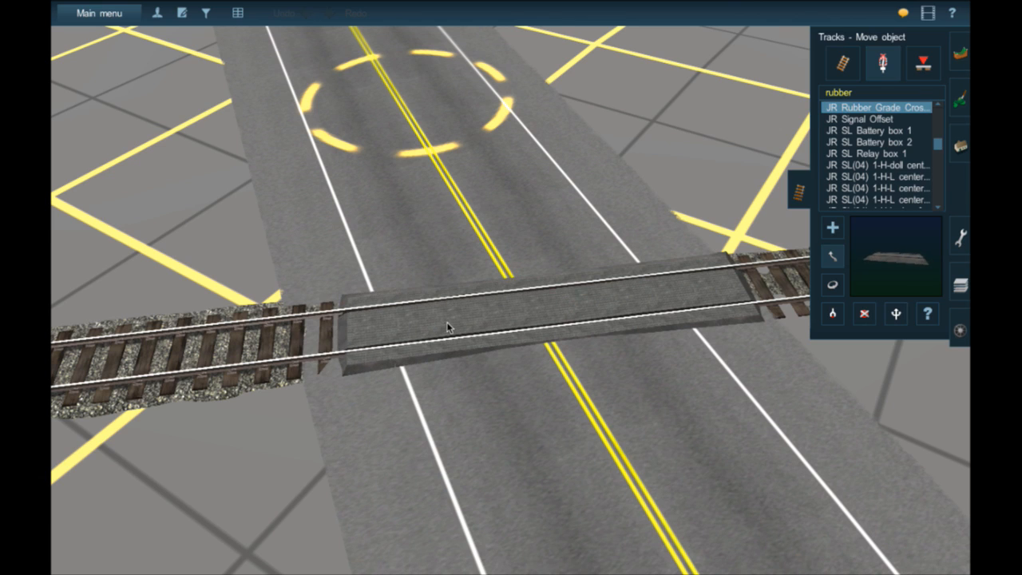
left_click_drag(448, 324, 418, 329)
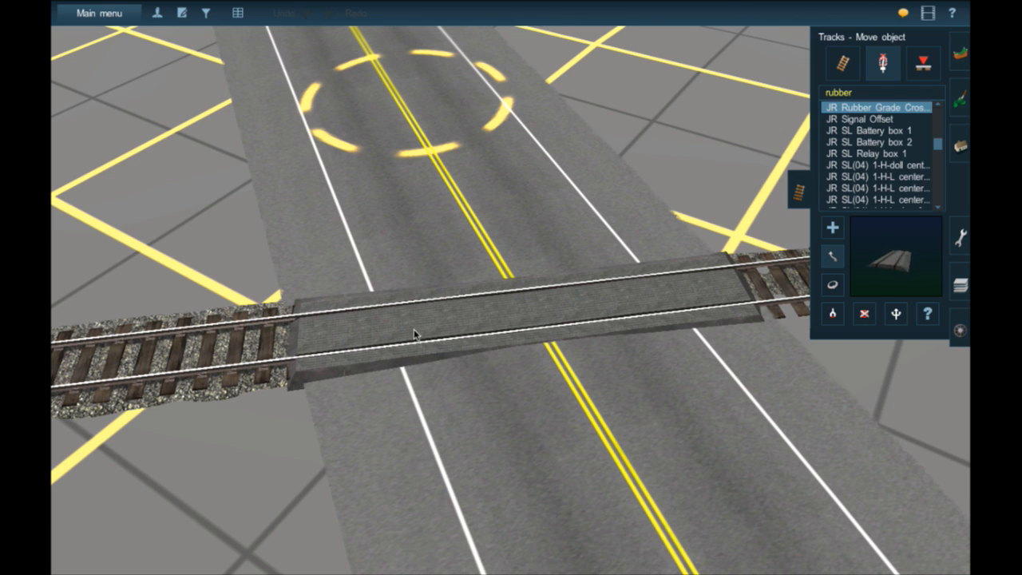
key("ctrl+z")
left_click(650, 297)
left_click_drag(670, 293, 511, 325)
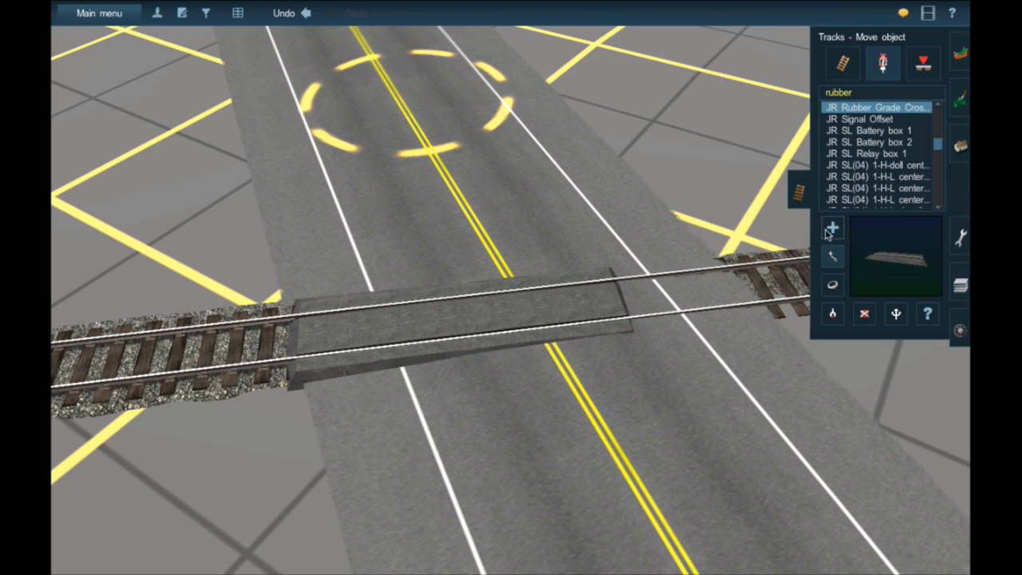
left_click(630, 304)
left_click_drag(697, 300, 650, 303)
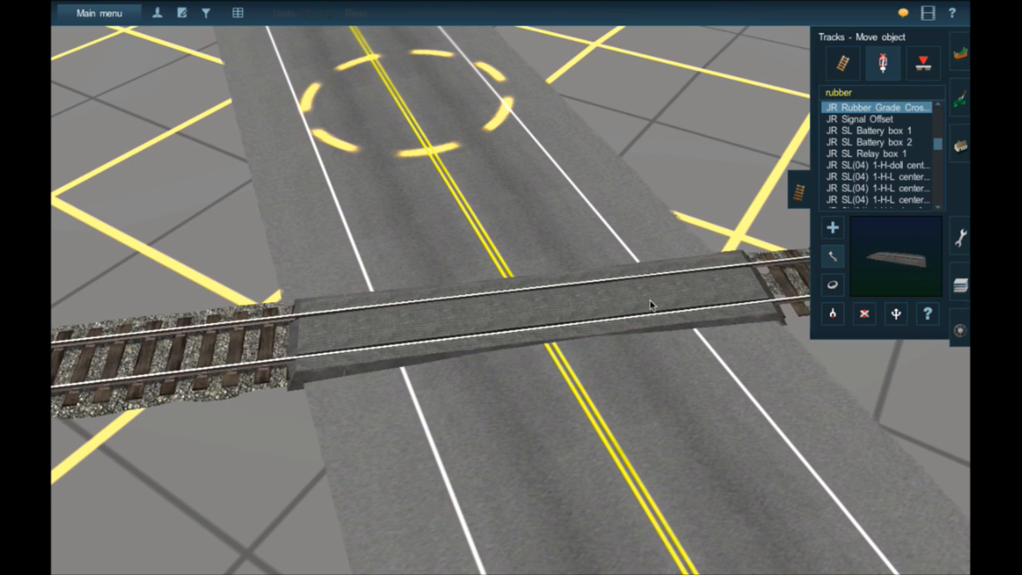
left_click_drag(346, 328, 412, 328)
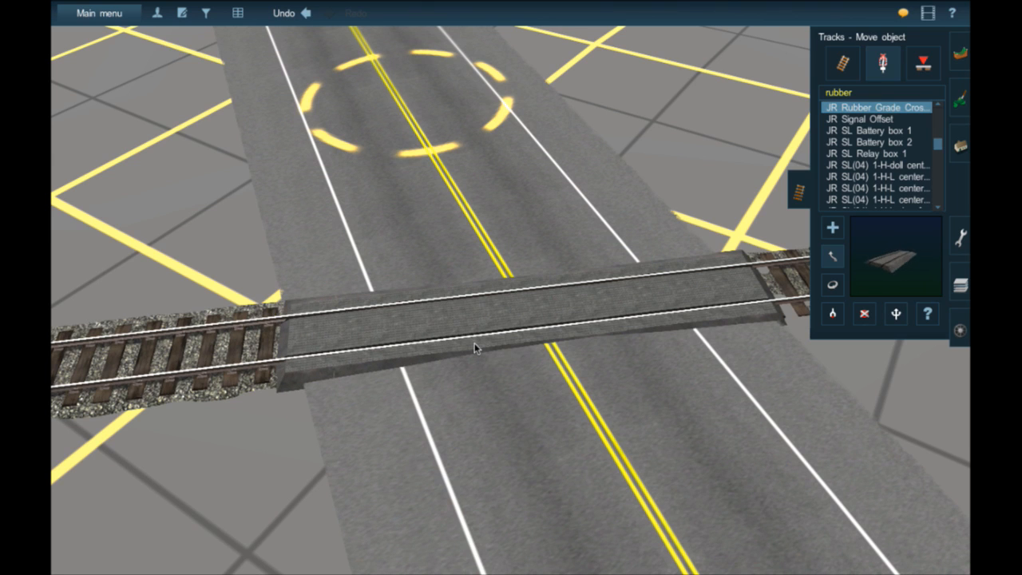
- Examine from low and high angles how the rubber crossing surface meets the road and the rails
key("Down")
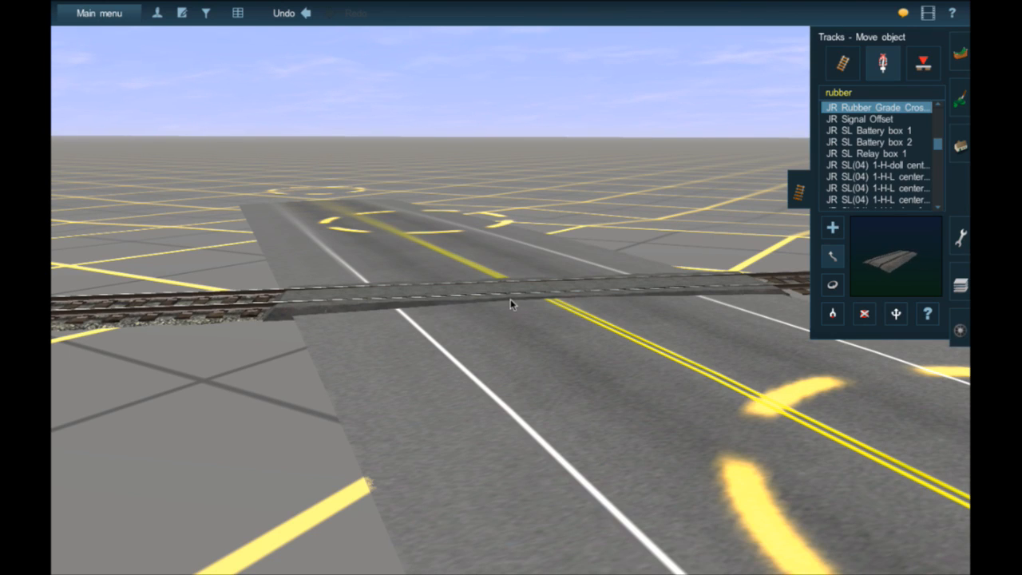
left_click(511, 298)
key("Up")
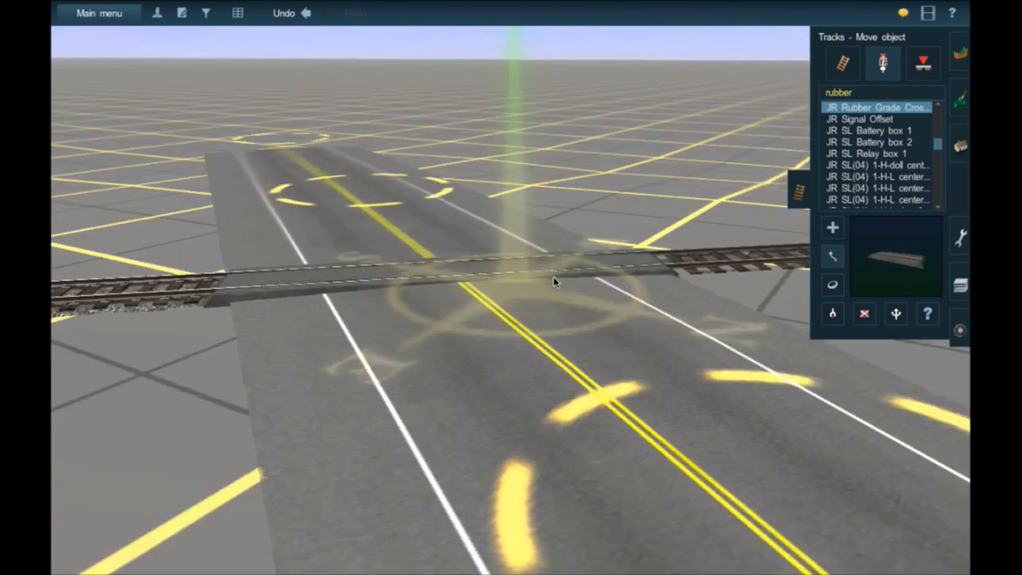
key("Down")
key("Down")
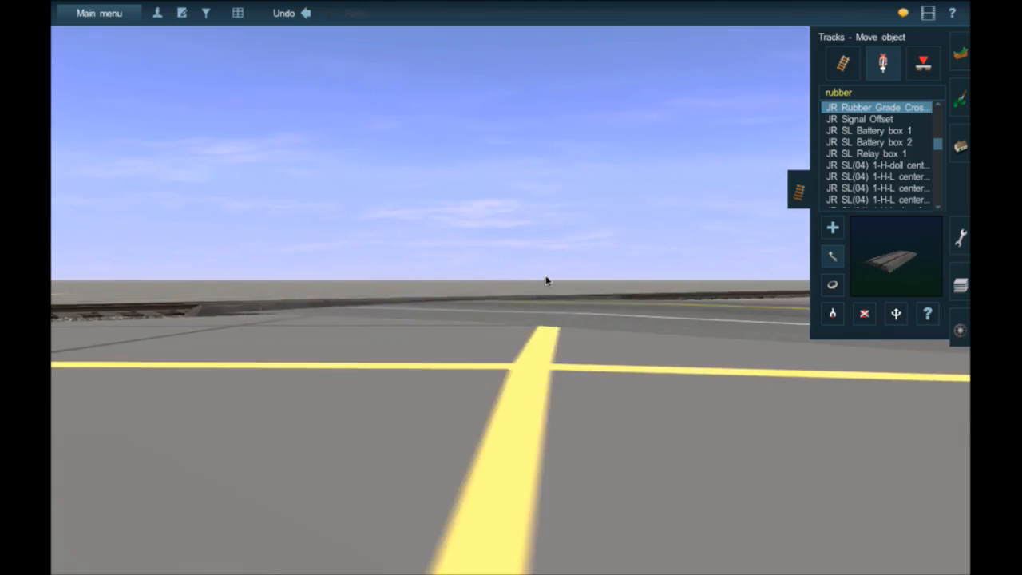
key("Left")
key("Up")
key("Right")
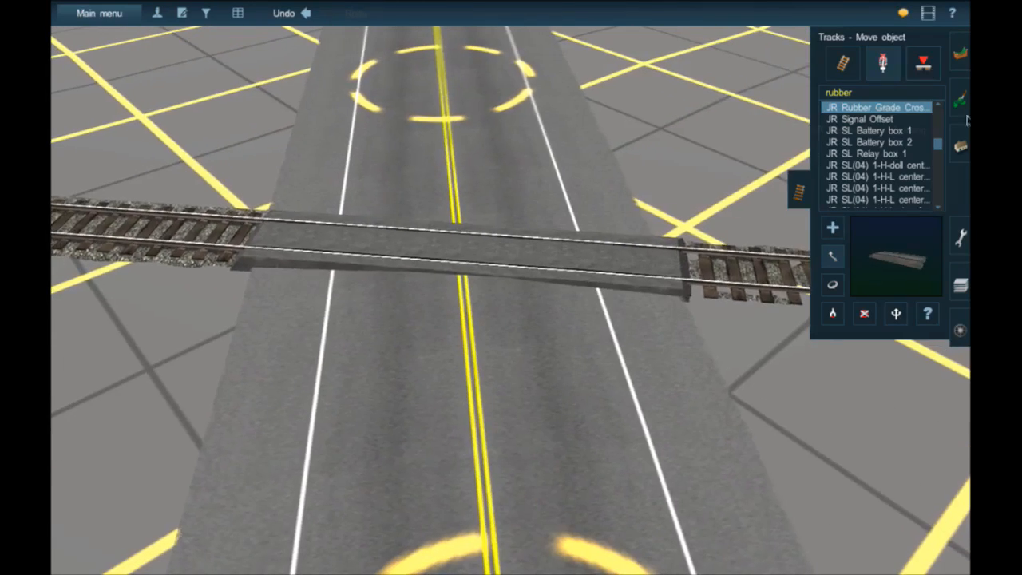
- Search the scenery objects for "RR" and look through the crossing models in the list
left_click(961, 147)
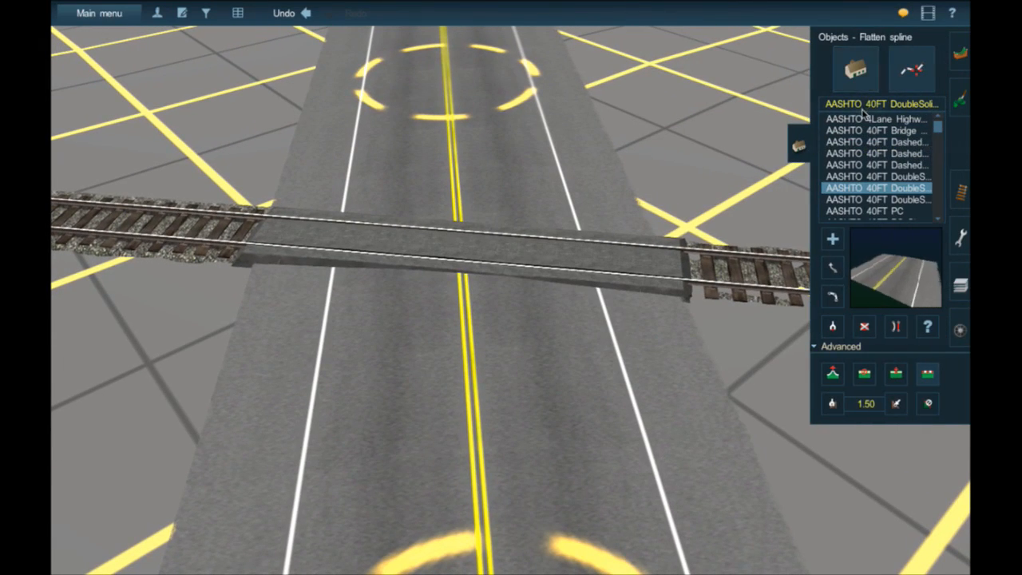
left_click(862, 83)
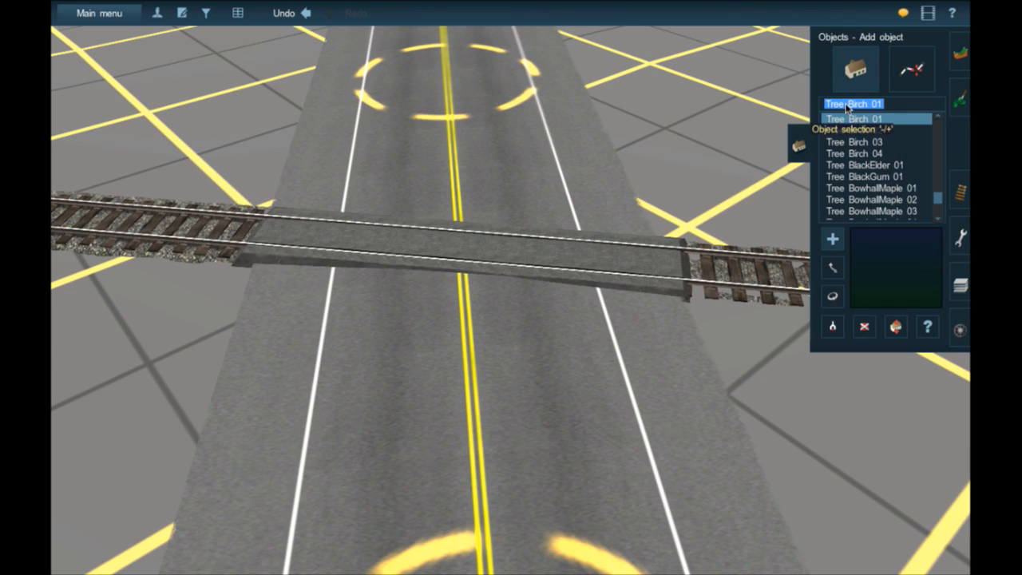
type("RR")
scroll(910, 192, "down", 4)
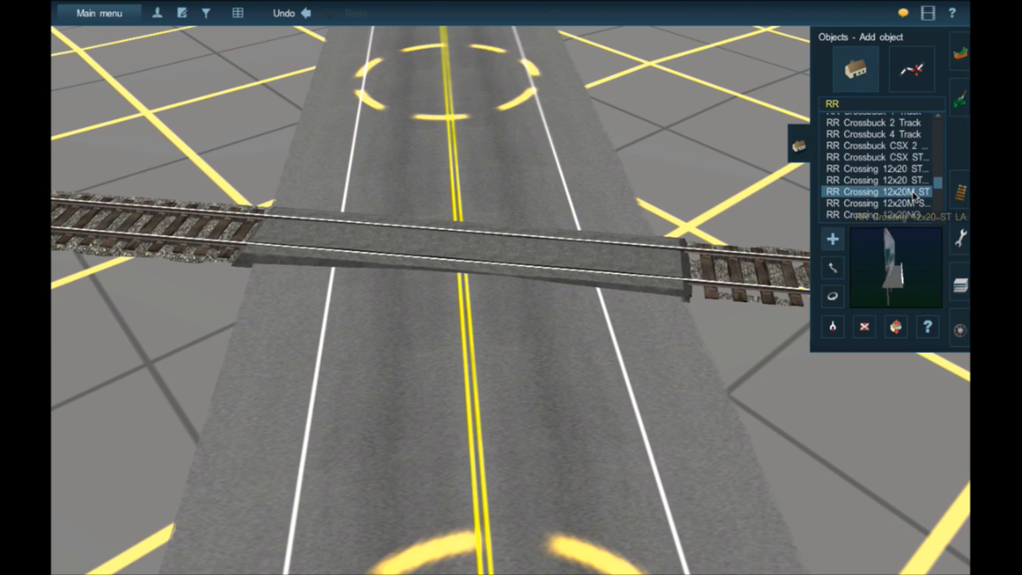
scroll(916, 197, "down", 4)
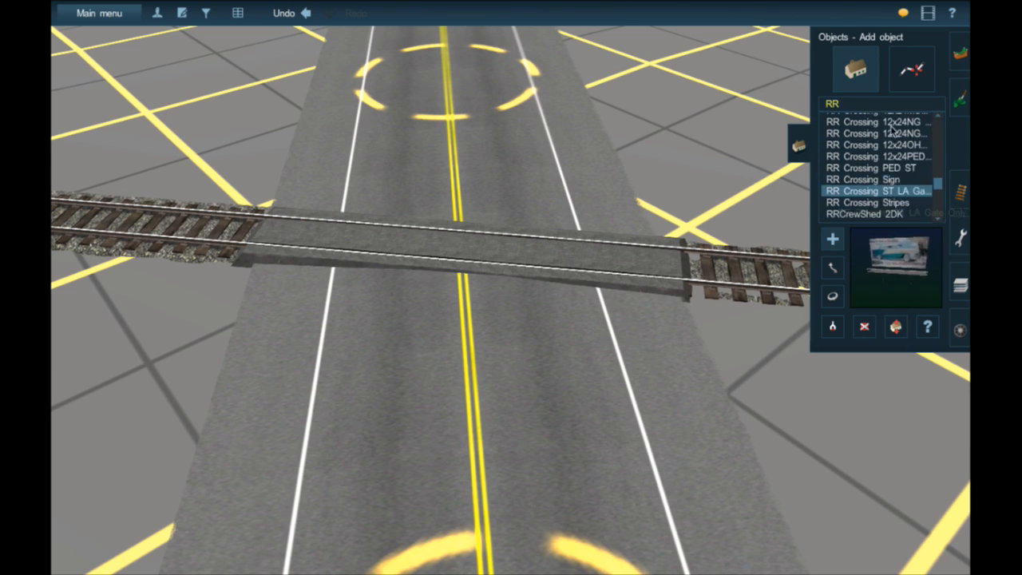
- Search the scenery objects for "grade" and pick the Grade Xing NRC WSL Off signal
left_click(875, 102)
type("grade")
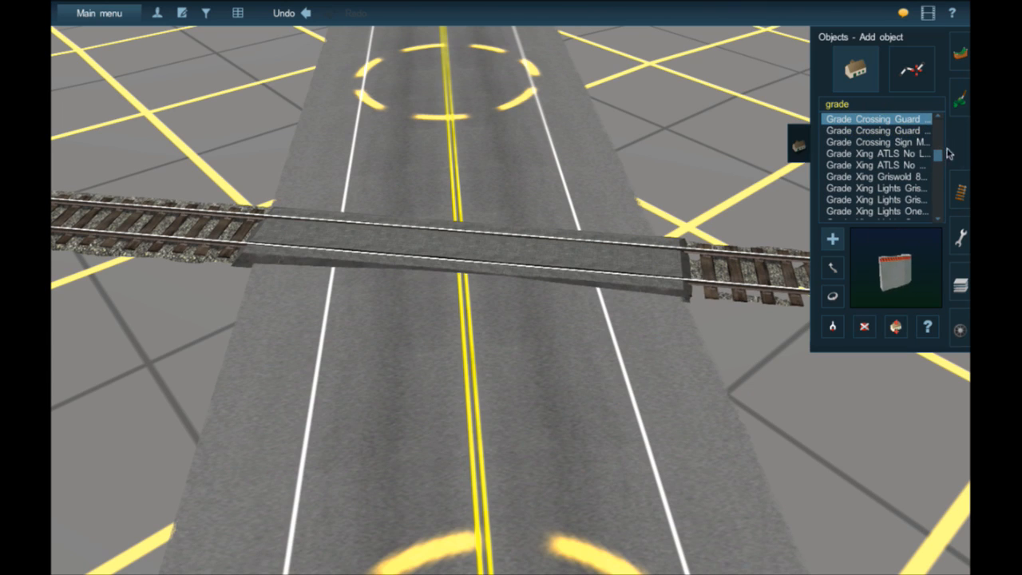
scroll(928, 160, "down", 10)
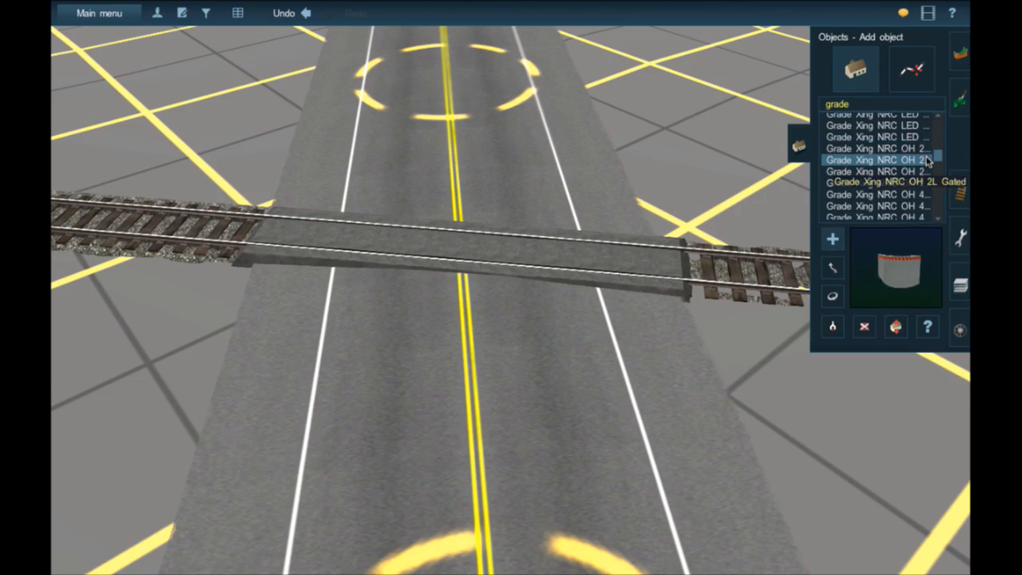
scroll(927, 161, "down", 5)
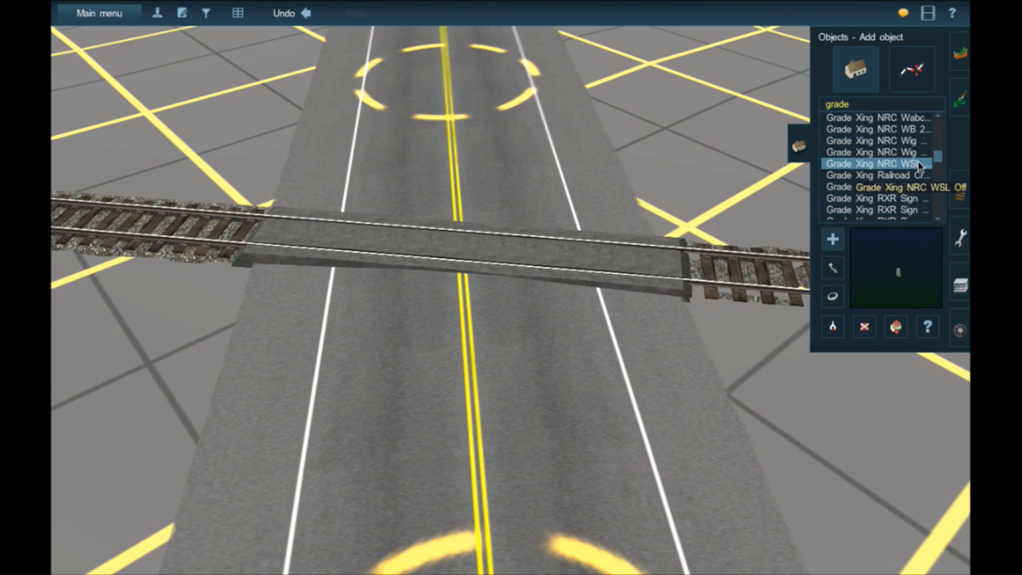
- Place the Grade Xing NRC WSL Off signal beside the crossing and rotate it towards the approaching traffic
right_click(679, 339)
left_click_drag(705, 325, 641, 279)
left_click(831, 298)
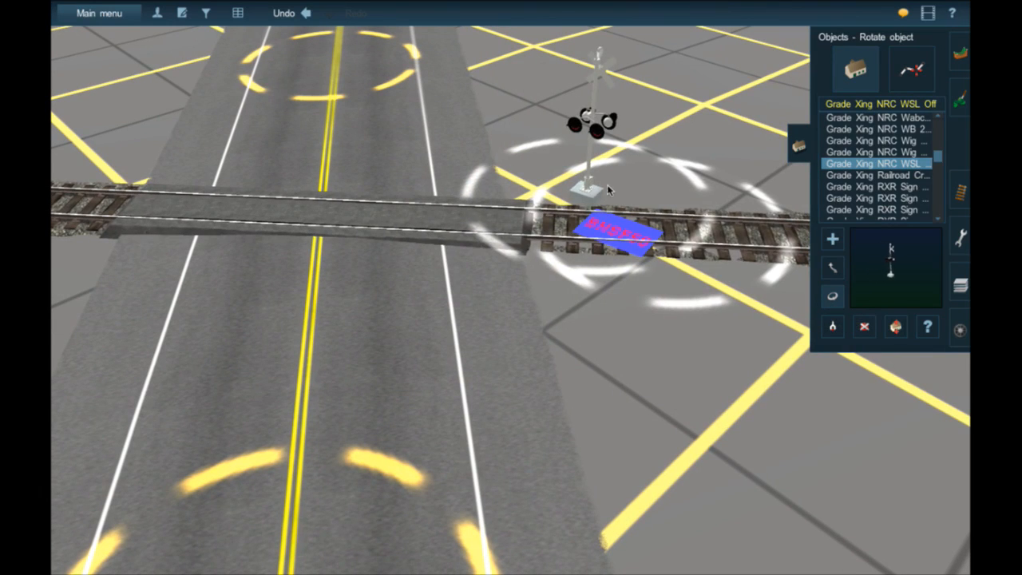
left_click_drag(607, 189, 723, 381)
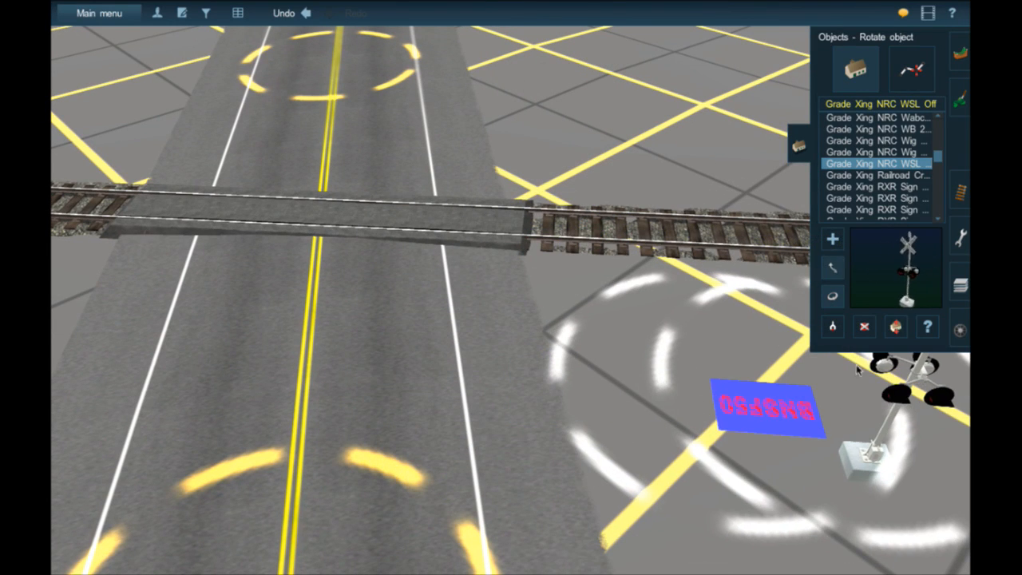
- Try the WSL Off signal at different spots beside the road, and delete it
left_click(832, 267)
left_click_drag(825, 439, 542, 297)
left_click(832, 296)
left_click(832, 268)
left_click(832, 297)
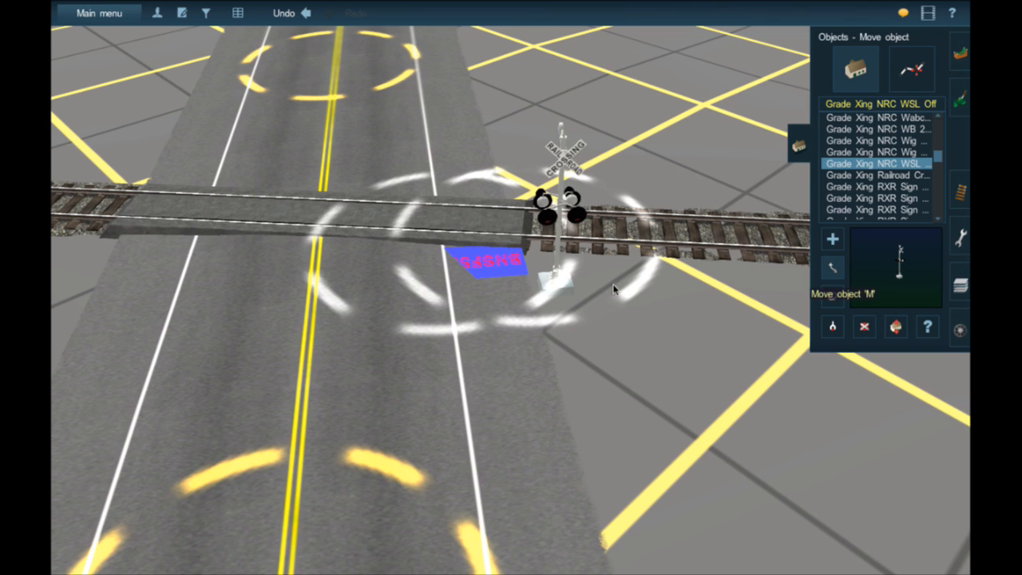
left_click_drag(541, 289, 684, 338)
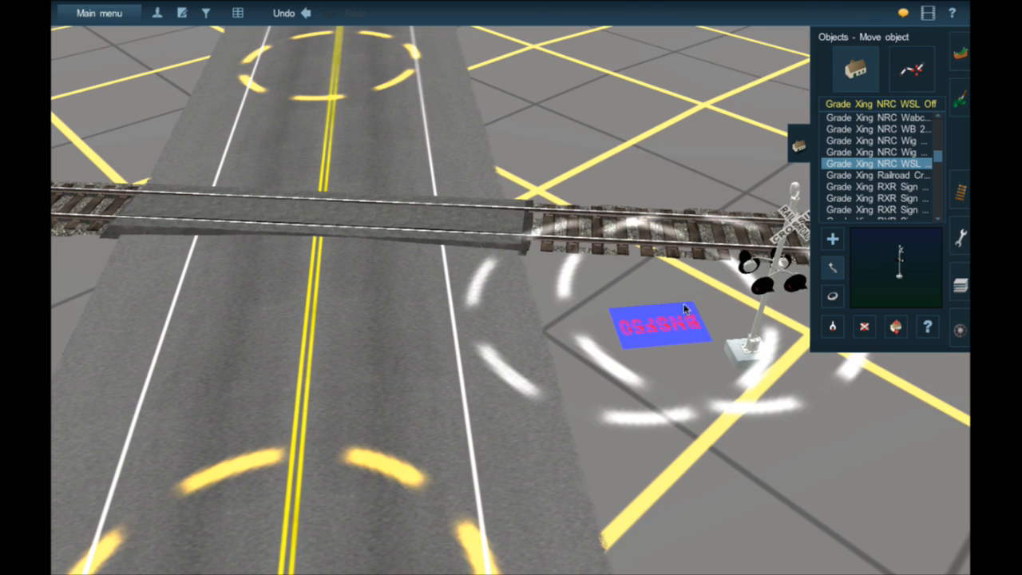
key("d")
left_click(690, 339)
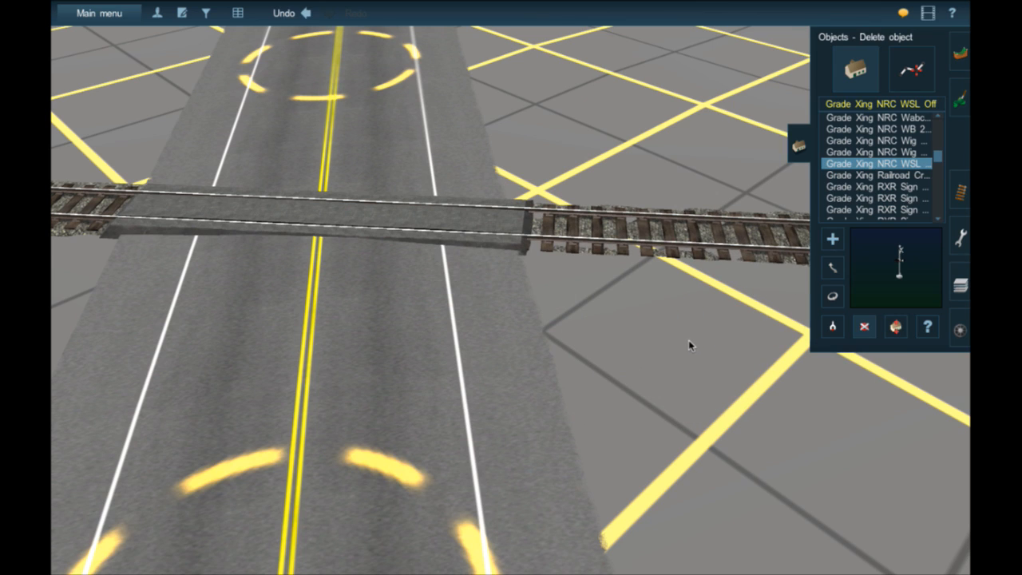
- Preview the Railroad Crossing Buck, RXR Sign and Wig Wag models among the Grade Xing objects
left_click(877, 175)
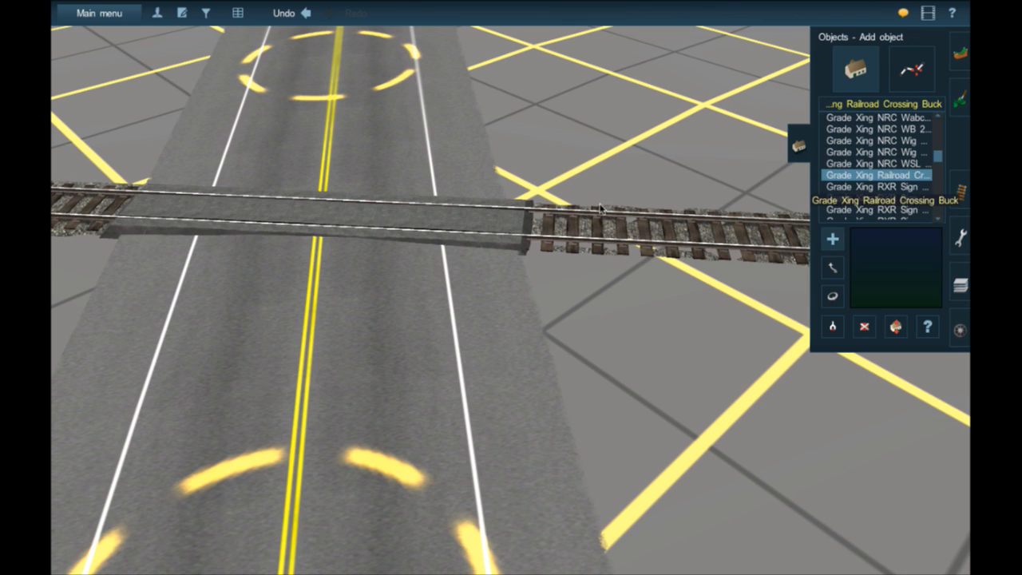
left_click(852, 189)
scroll(862, 198, "down", 1)
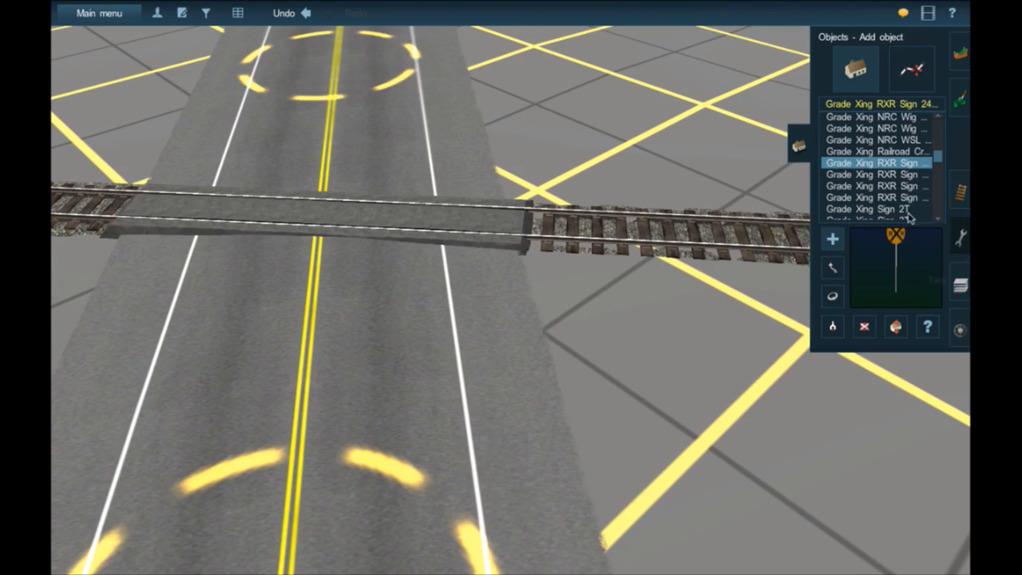
scroll(903, 209, "down", 1)
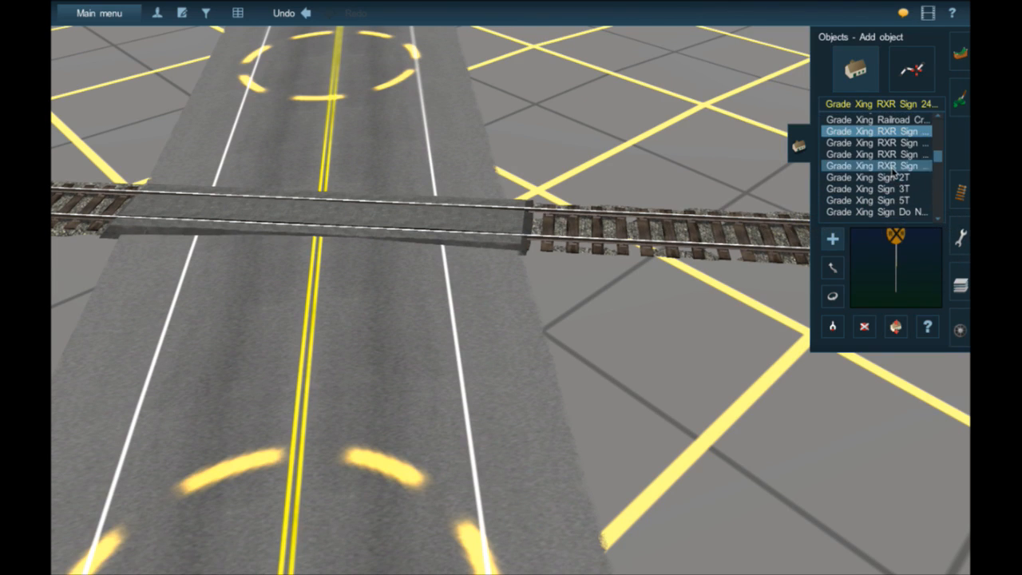
left_click(891, 158)
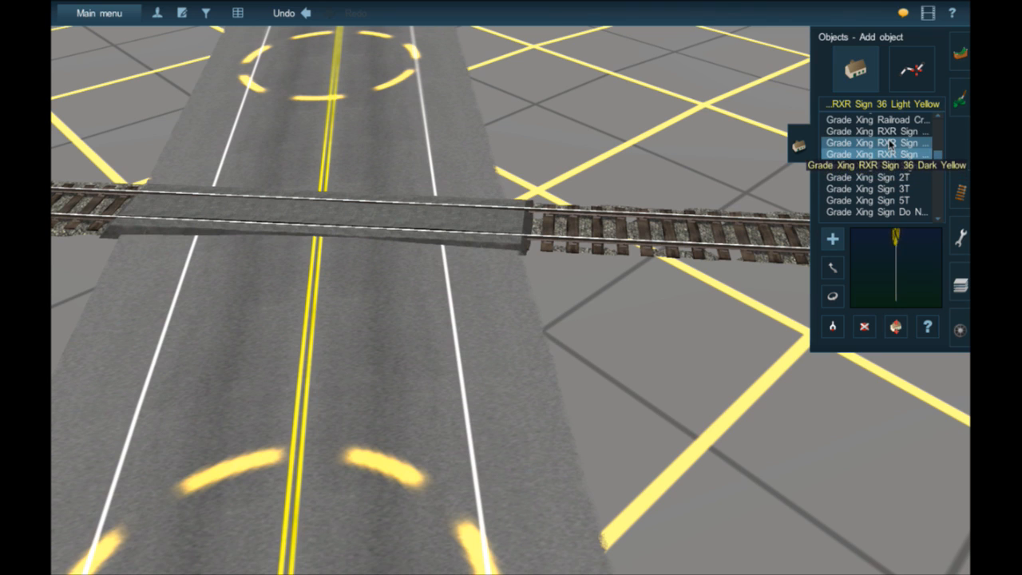
left_click(890, 142)
scroll(888, 134, "up", 3)
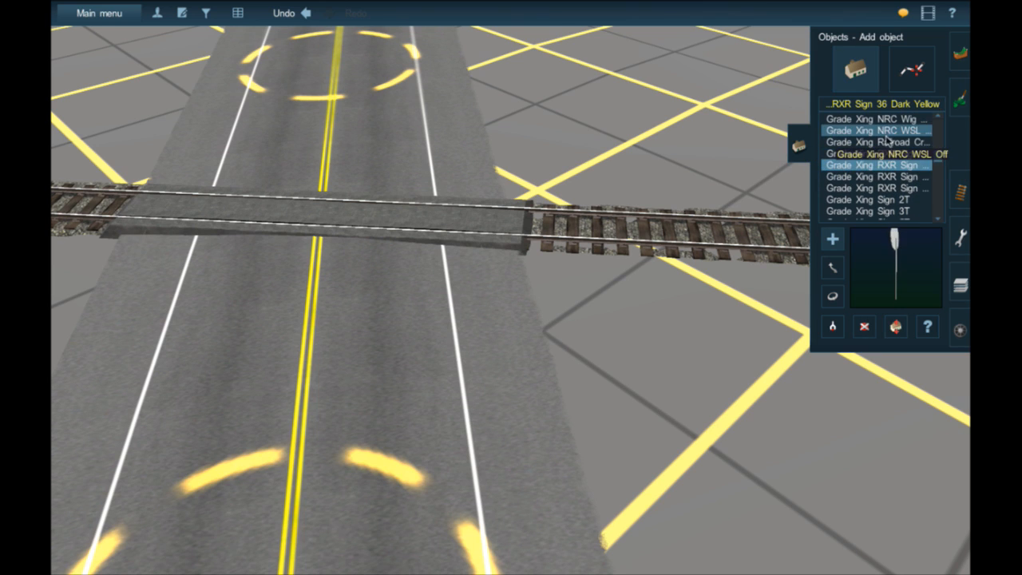
left_click(888, 147)
left_click(885, 137)
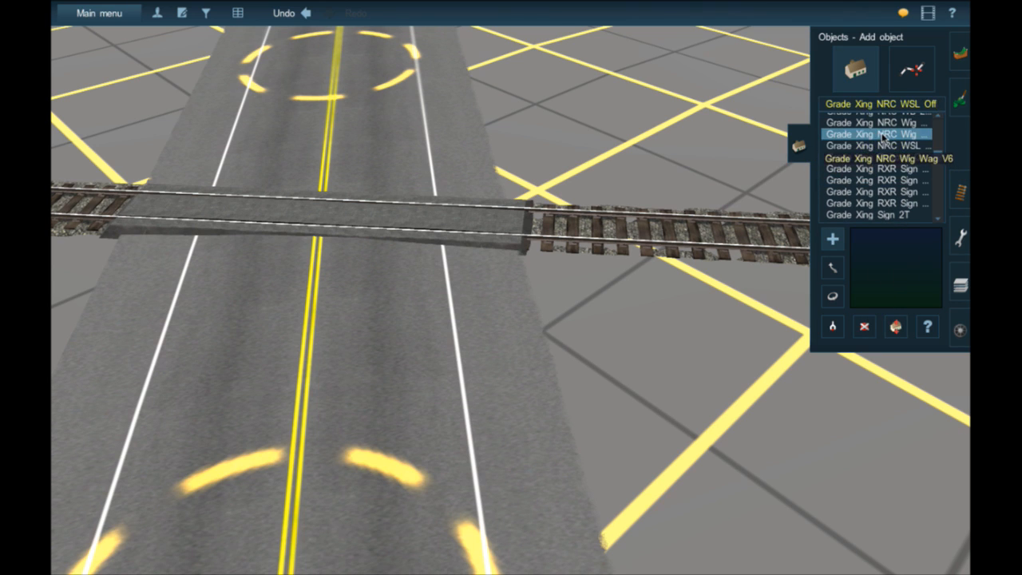
scroll(885, 137, "up", 1)
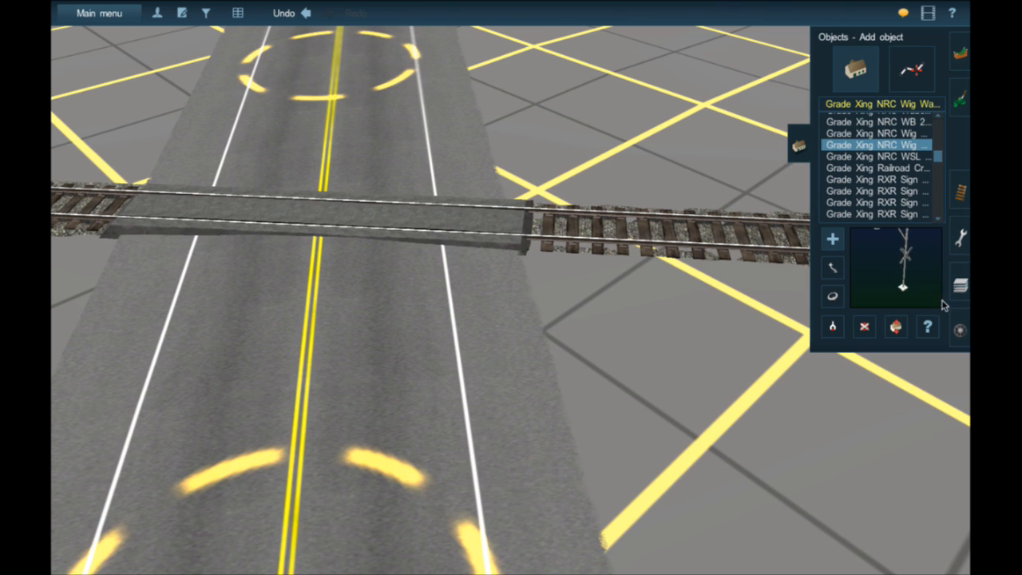
- Select the Grade Xing NRC WB 2L gated signal and place it at the road's shoulder just before the tracks
scroll(877, 176, "up", 1)
left_click(883, 129)
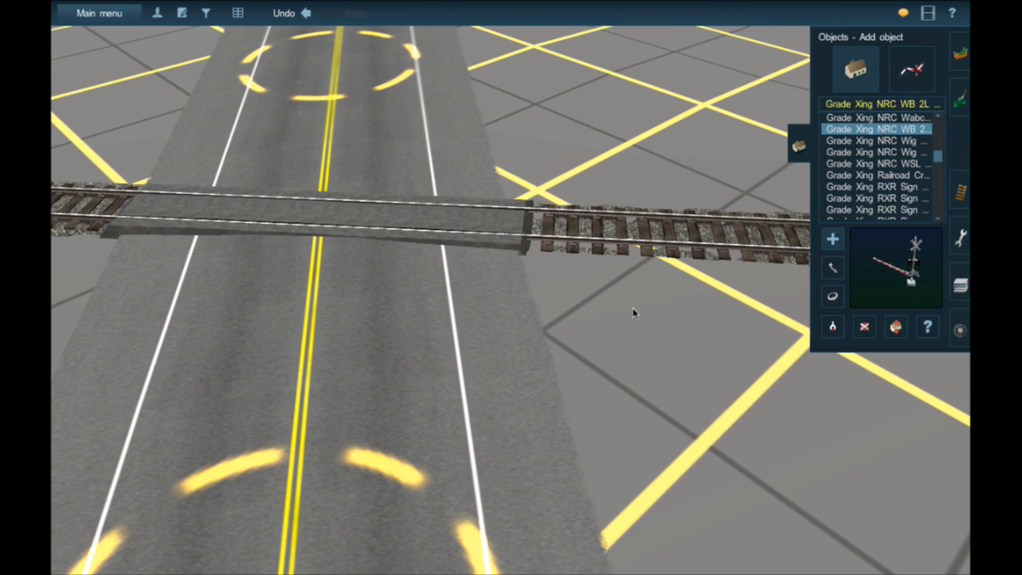
left_click(527, 317)
scroll(527, 297, "up", 3)
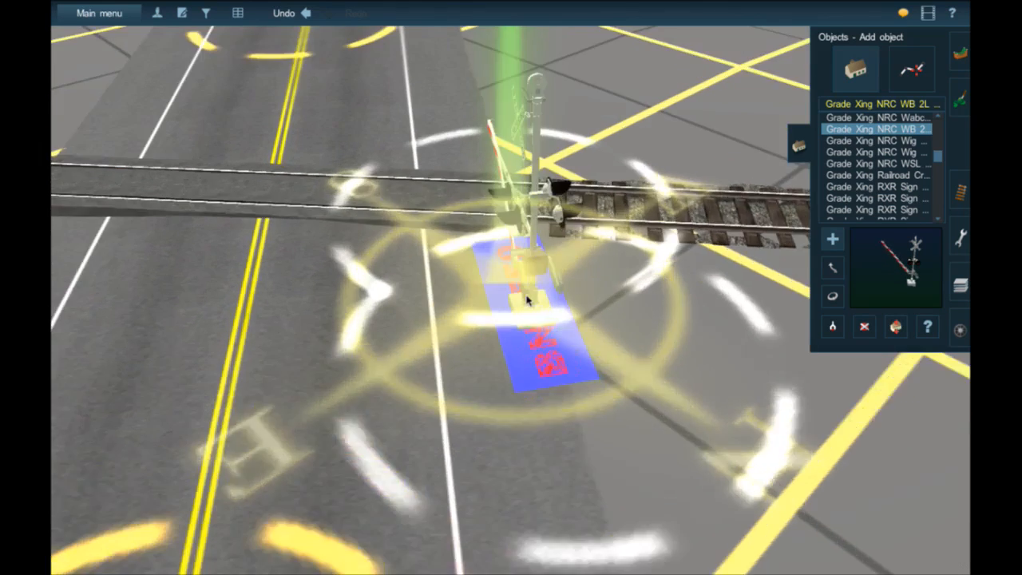
- Rotate the gated crossing signal so its crossbuck and lights face the approaching traffic, and check it from road level
left_click(832, 297)
left_click_drag(557, 313, 640, 296)
scroll(639, 296, "down", 3)
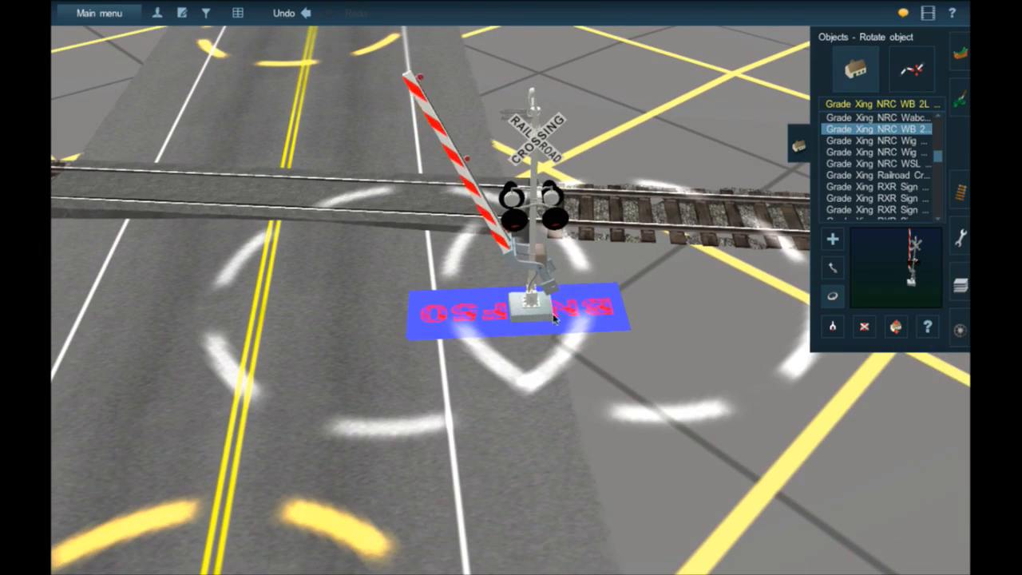
key("Down")
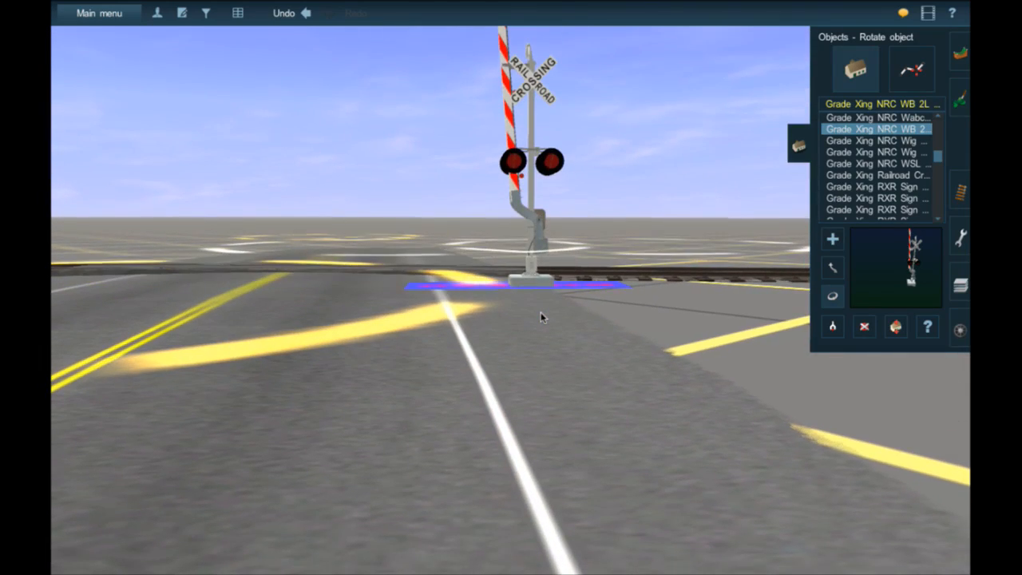
- Delete the gated crossing signal standing on the road's shoulder before the tracks
key("Up")
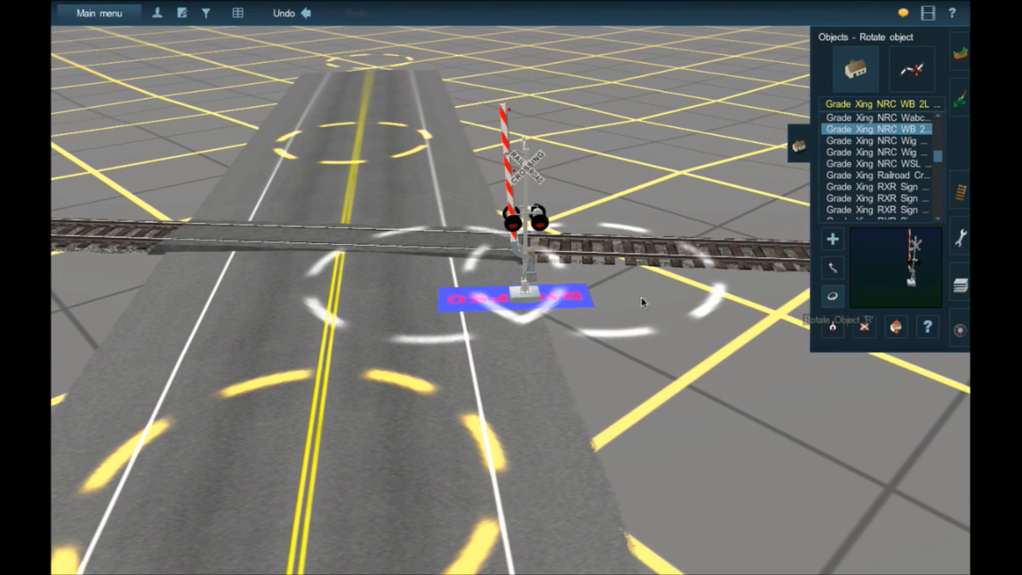
key("d")
left_click(529, 277)
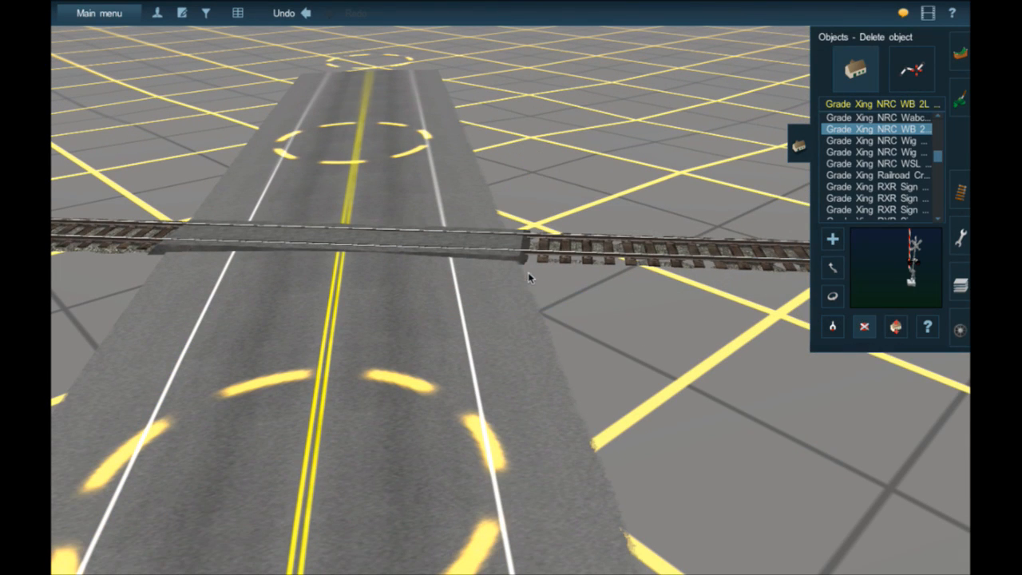
- Preview the Grade Xing NRC Wabco 2L Gated WSL and Wa OH 4L Gated signals, and bring the crossing back into close view
scroll(904, 165, "up", 2)
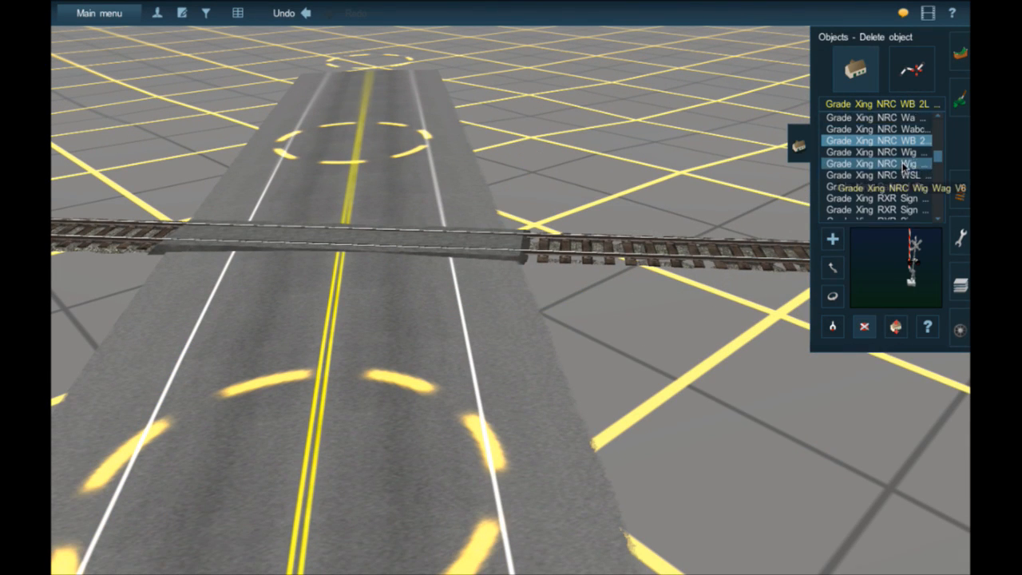
left_click(900, 136)
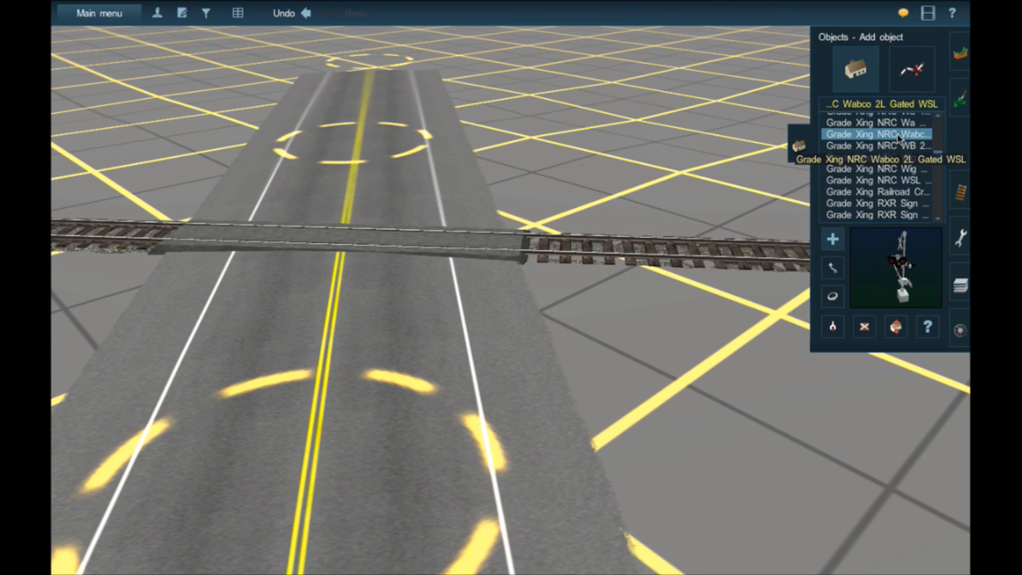
left_click(892, 125)
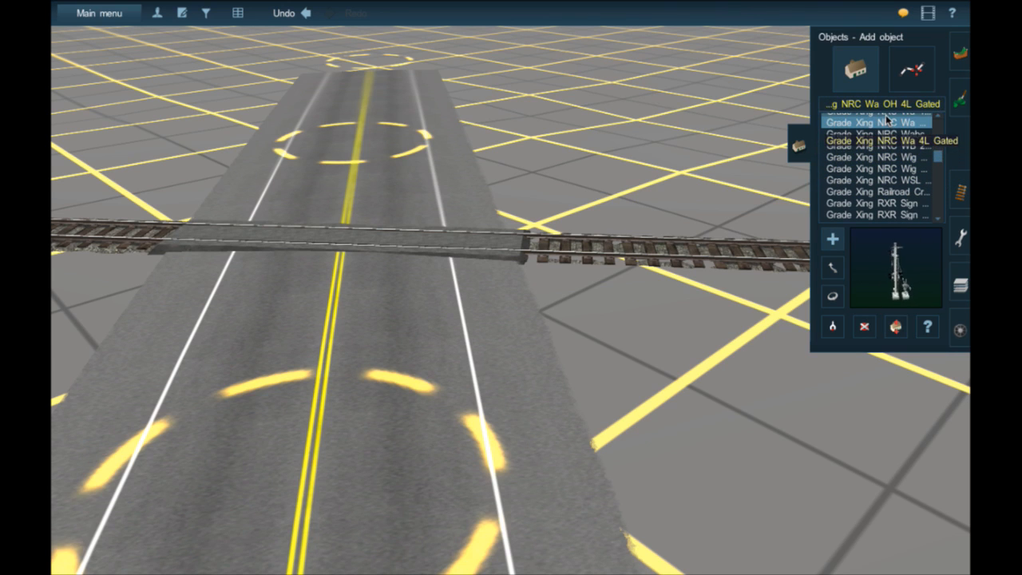
scroll(612, 319, "down", 5)
right_click_drag(611, 351, 458, 295)
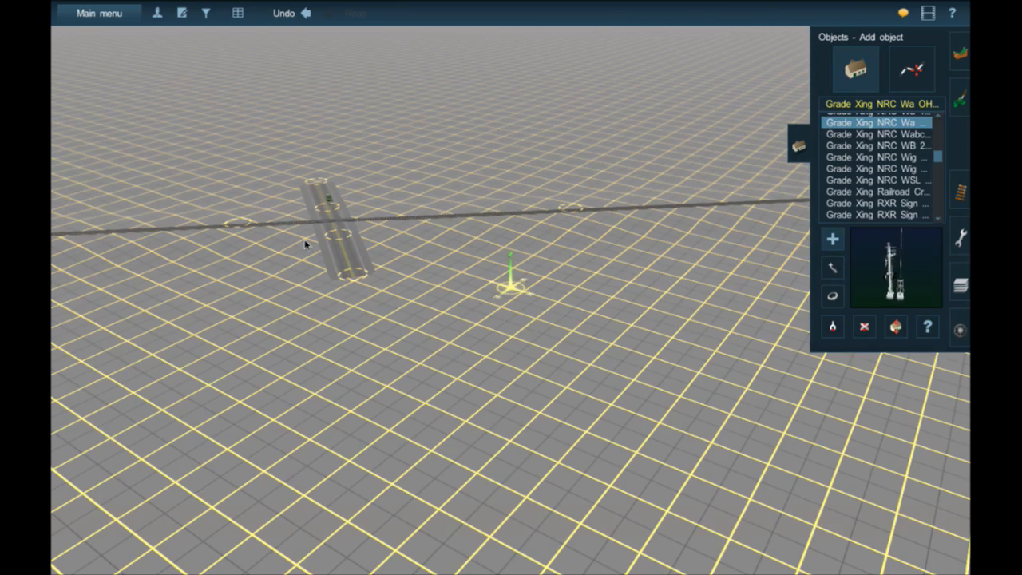
right_click_drag(351, 228, 545, 302)
scroll(543, 300, "up", 5)
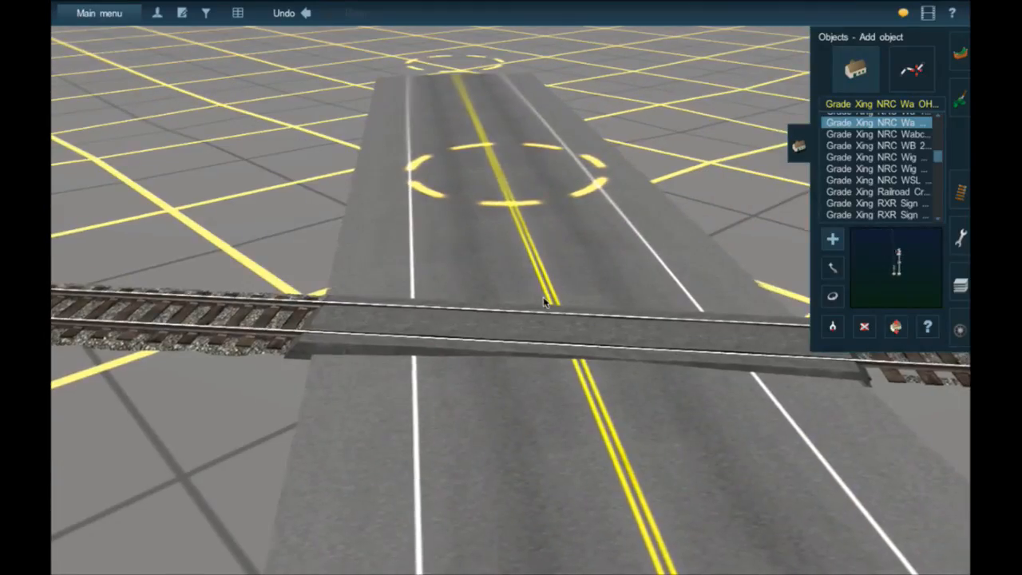
left_click(593, 327)
- Preview the Railroad Crossing Buck, NRC Wa 2L Gated, Pedestrian 3 and OH 4L signal models among the Grade Xing objects
left_click(878, 192)
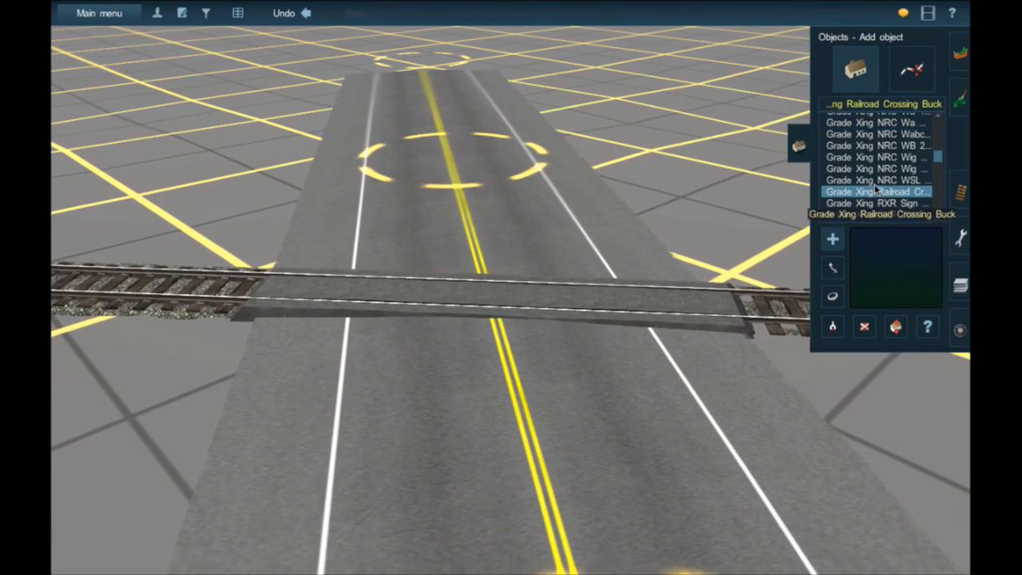
scroll(864, 164, "up", 2)
left_click(860, 135)
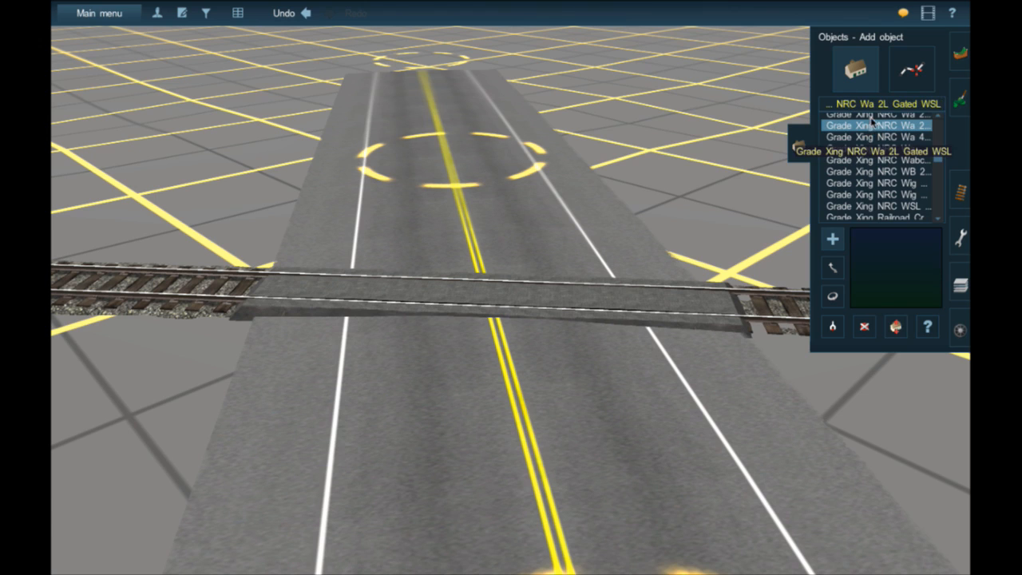
scroll(872, 120, "up", 1)
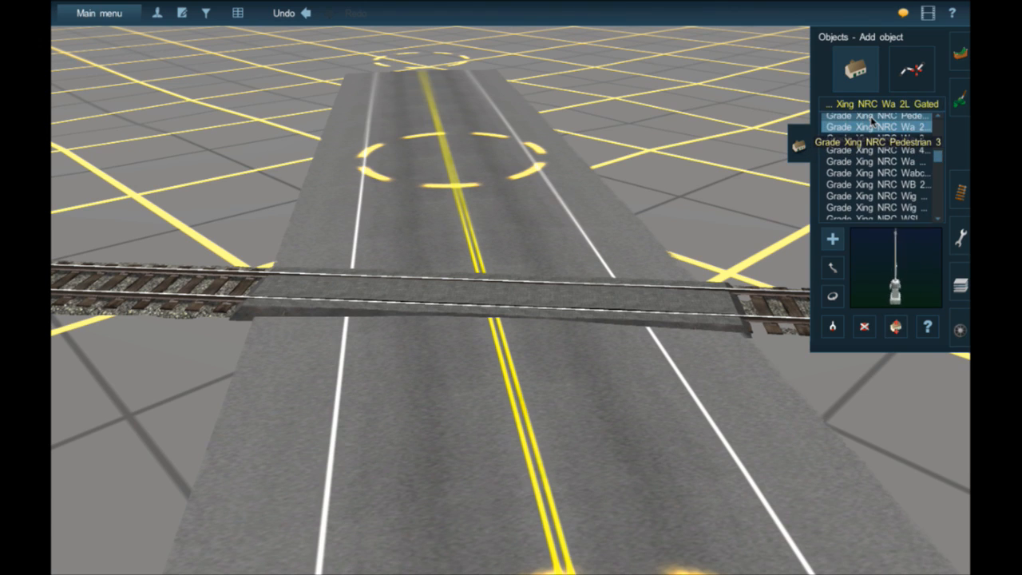
scroll(873, 120, "up", 4)
scroll(871, 123, "up", 4)
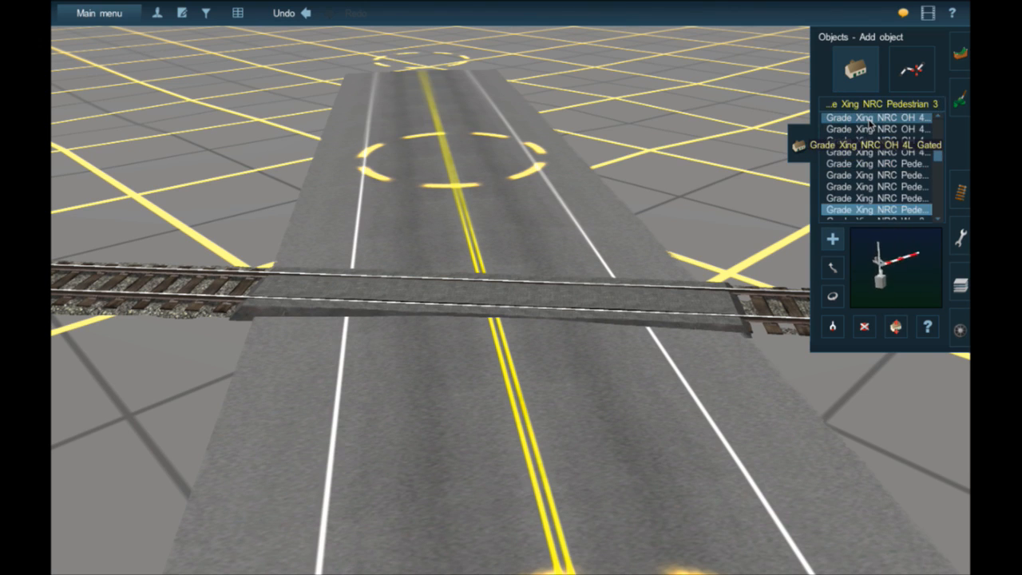
left_click(871, 122)
left_click(886, 142)
- Preview the NRC OH 2L Gated, OH 2L 8x20 Drop Arm and LED Gated Int Lights Left signals
scroll(887, 142, "up", 5)
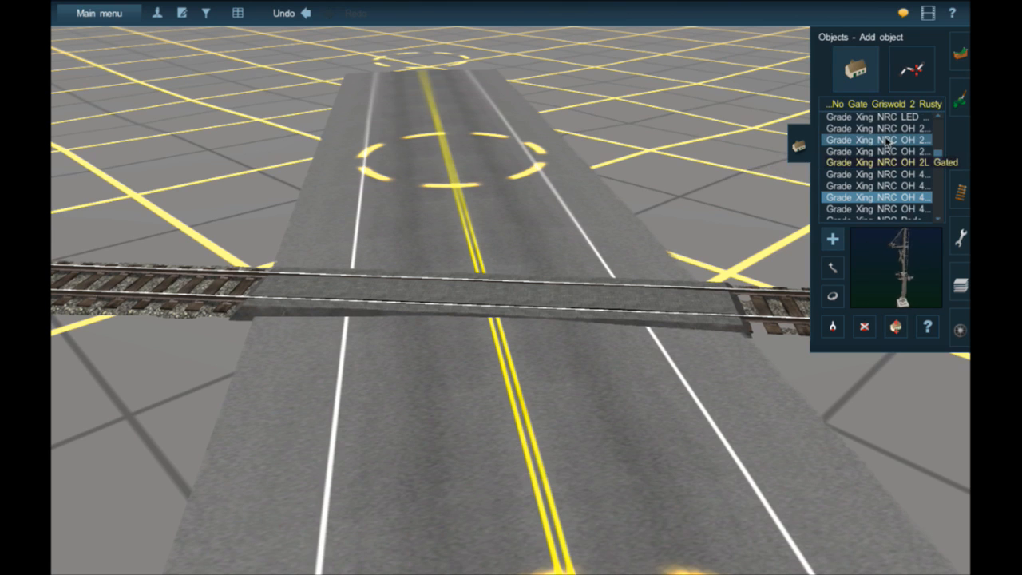
left_click(887, 140)
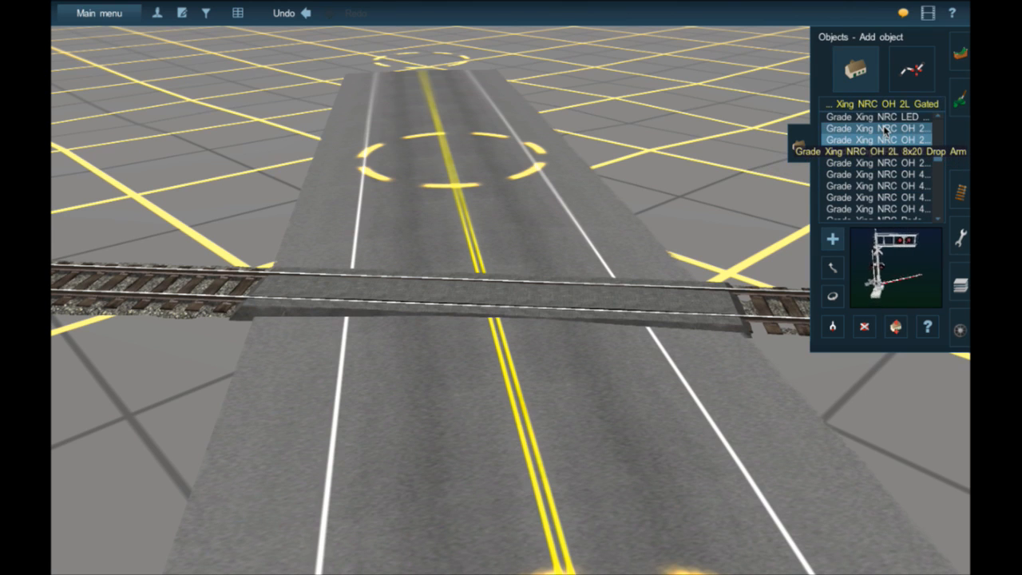
left_click(884, 130)
scroll(885, 131, "up", 1)
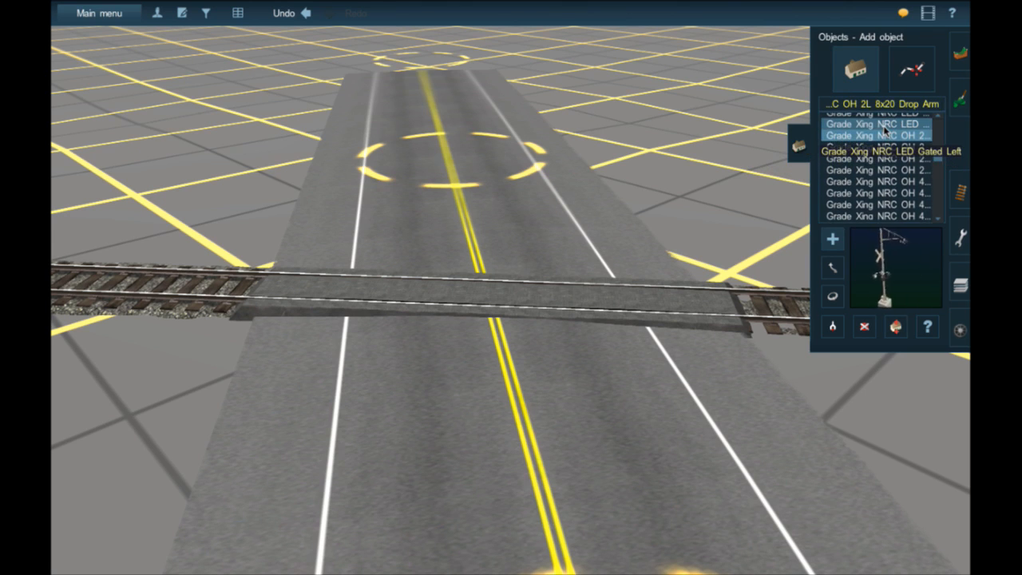
left_click(884, 125)
scroll(885, 130, "up", 2)
left_click(884, 128)
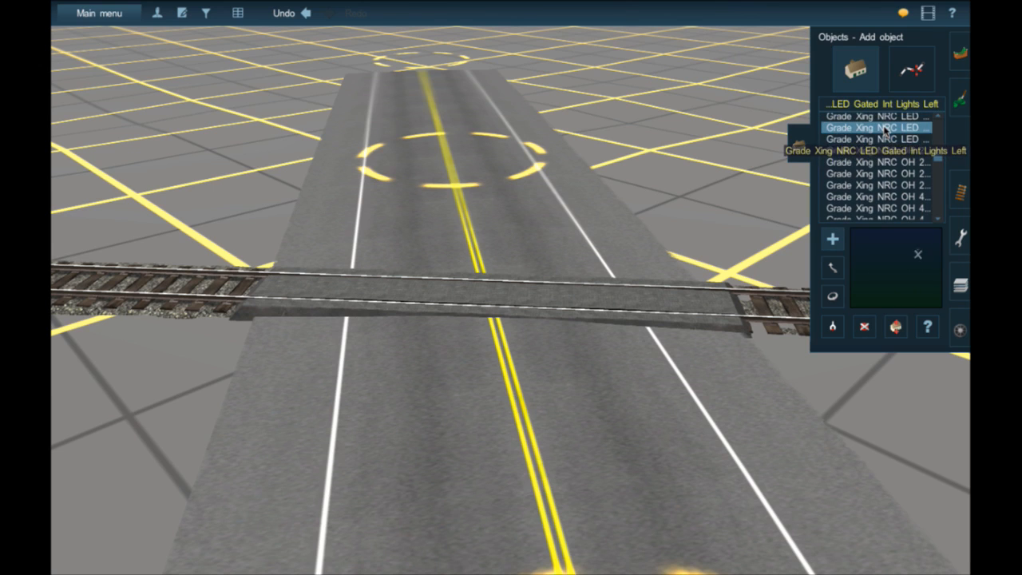
- Preview the NRC LED Gated, DIY 4L Gated, ATWS Ped Gate No Sign and 12x24 signals
scroll(884, 130, "up", 1)
left_click(881, 125)
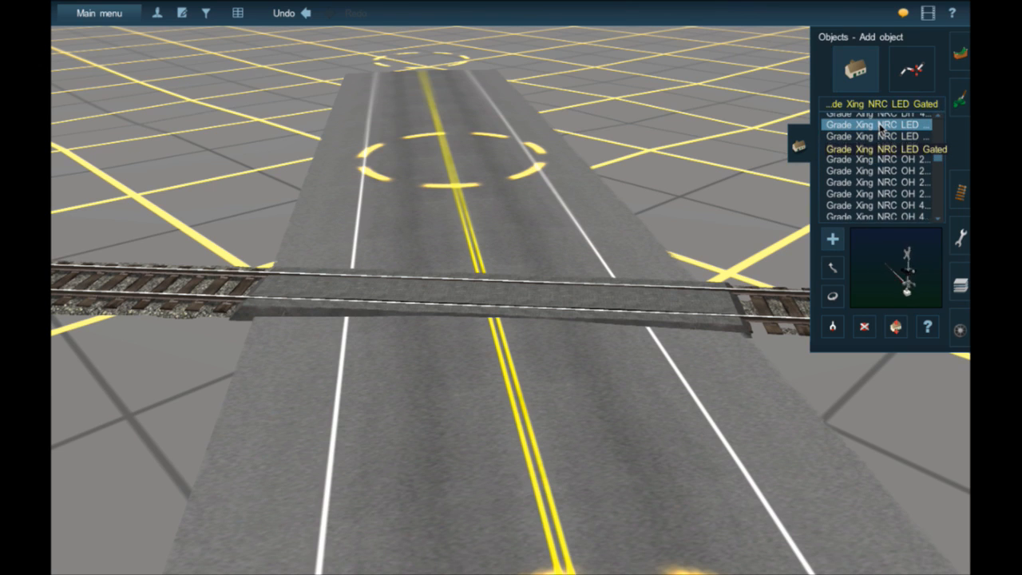
scroll(881, 126, "up", 1)
left_click(881, 126)
scroll(881, 128, "up", 1)
scroll(880, 128, "up", 2)
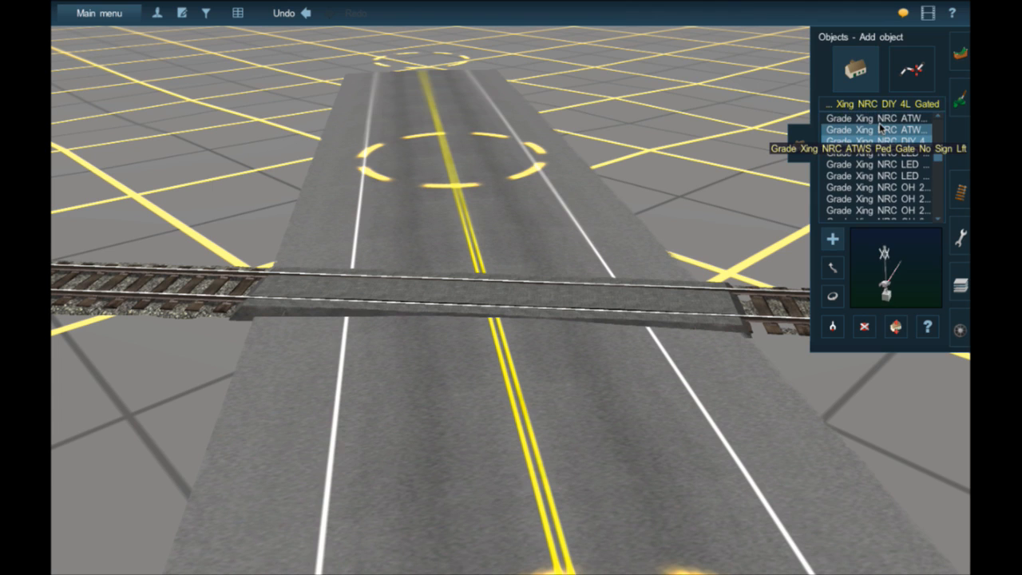
left_click(879, 124)
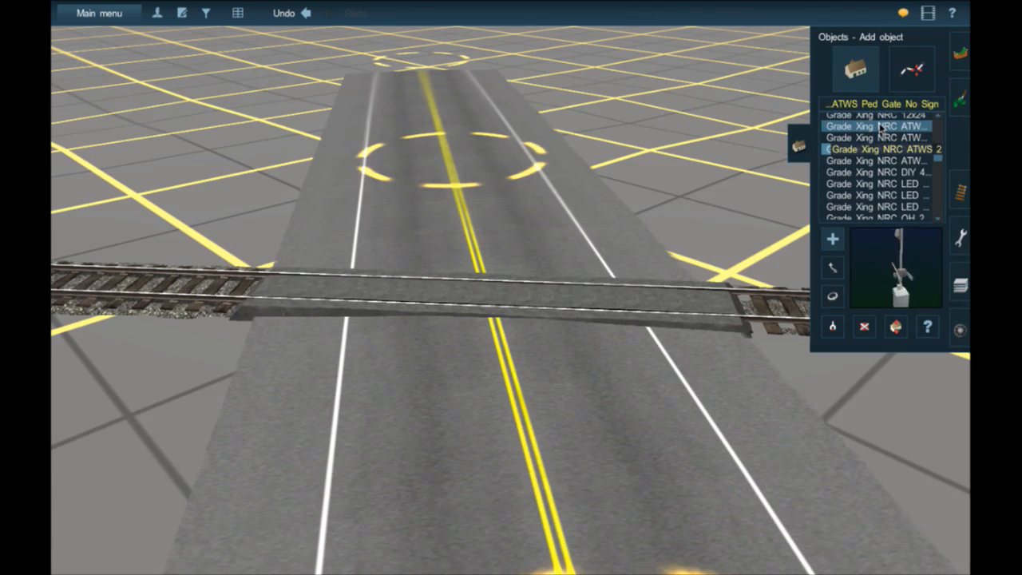
scroll(879, 126, "up", 2)
left_click(876, 121)
scroll(874, 128, "up", 1)
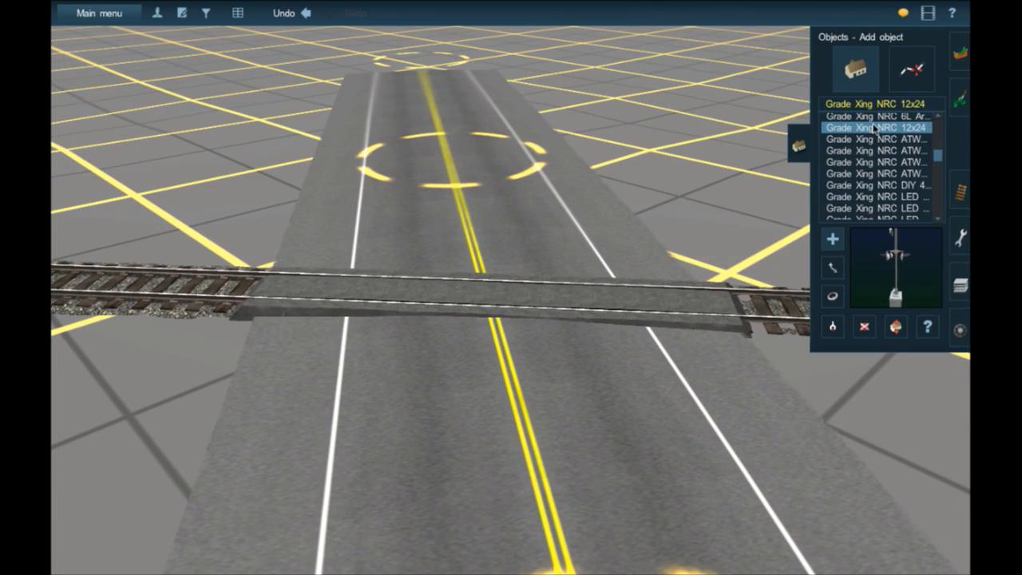
- Preview the NRC 6L Artic W Ped Gate, 4L W Ped Gate, 4L Gated Raco 8X20 and 4L Gated 12x24 signals
scroll(876, 122, "up", 1)
left_click(876, 123)
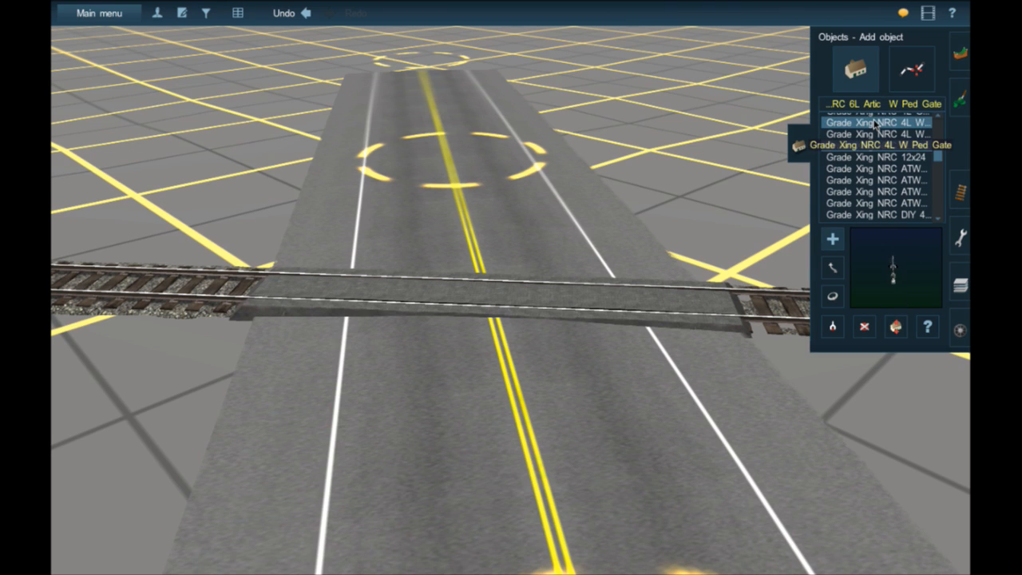
left_click(872, 134)
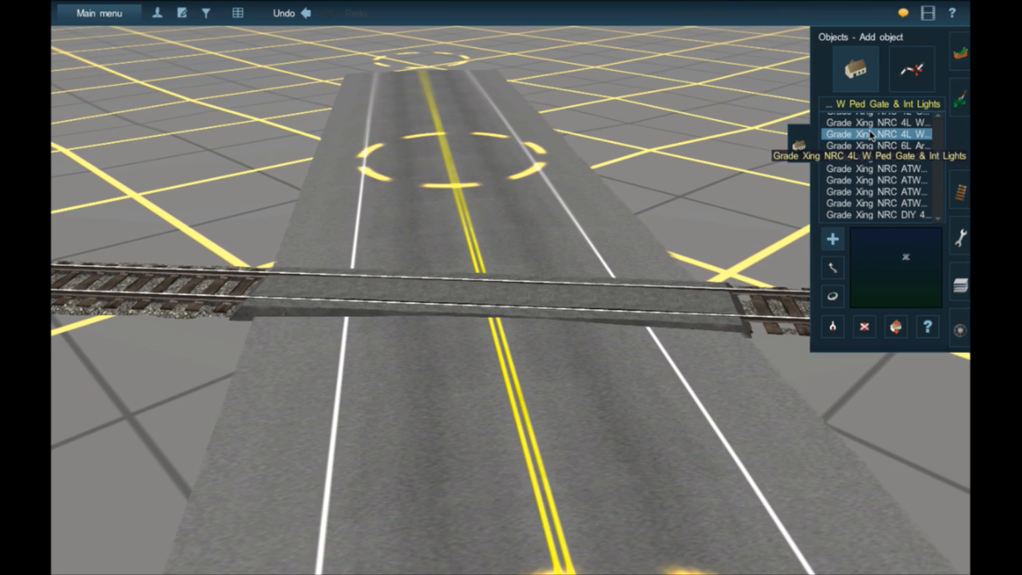
scroll(872, 136, "up", 1)
left_click(869, 122)
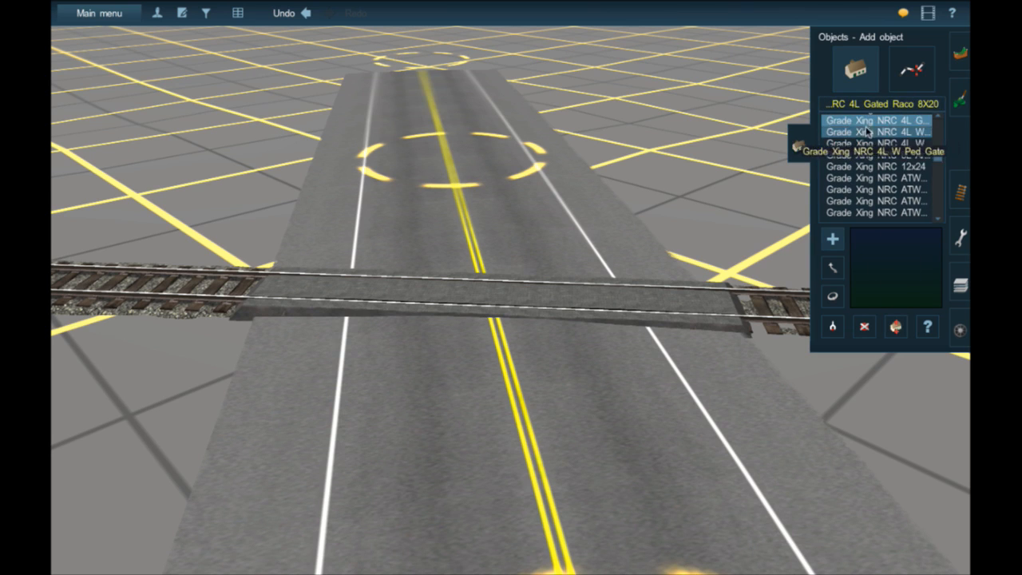
scroll(867, 126, "up", 1)
left_click(866, 121)
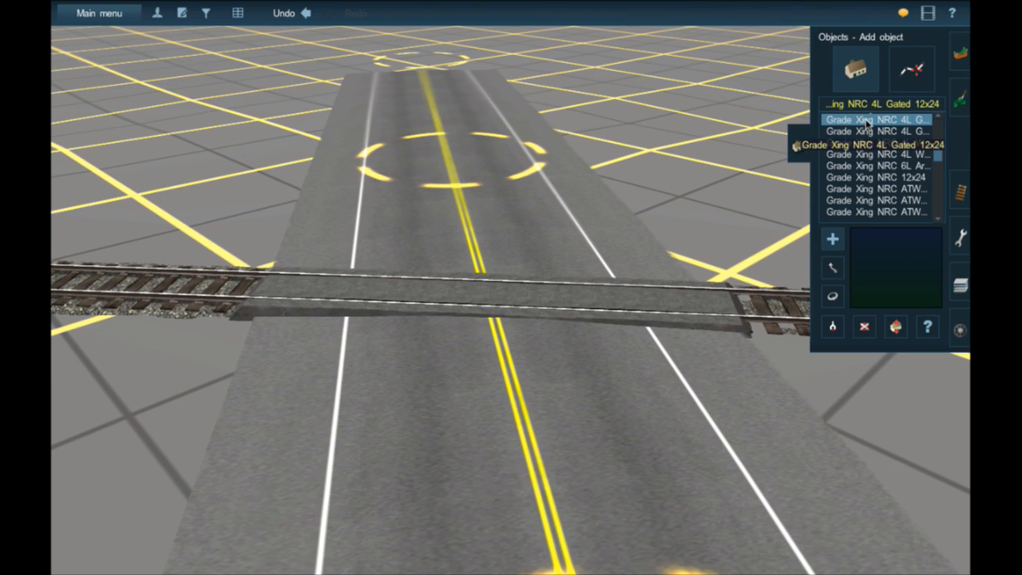
- Select the Grade Xing NRC 2L Gated 12x24 signal and place it on the road's shoulder just before the tracks
scroll(867, 122, "up", 1)
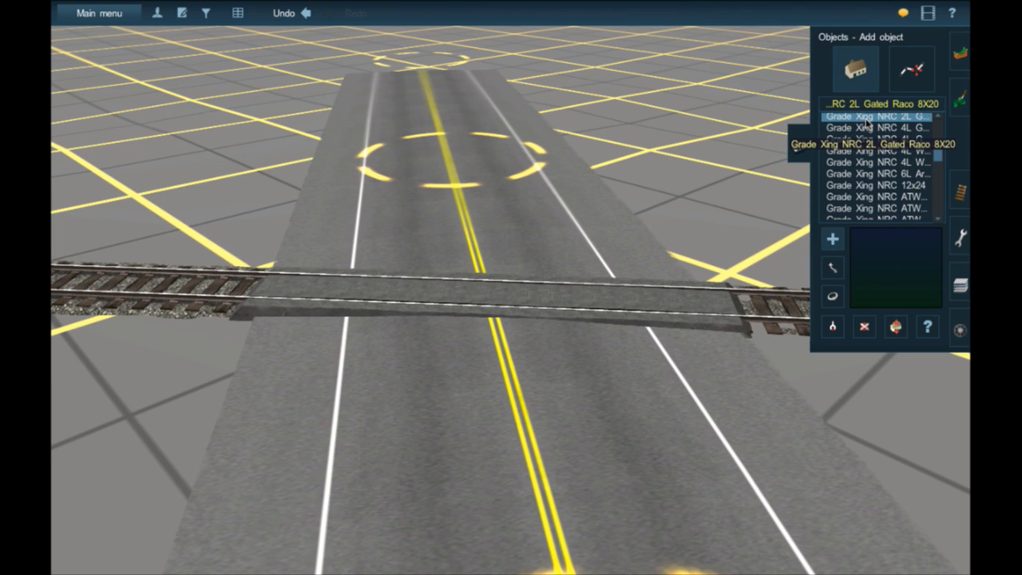
scroll(867, 123, "up", 1)
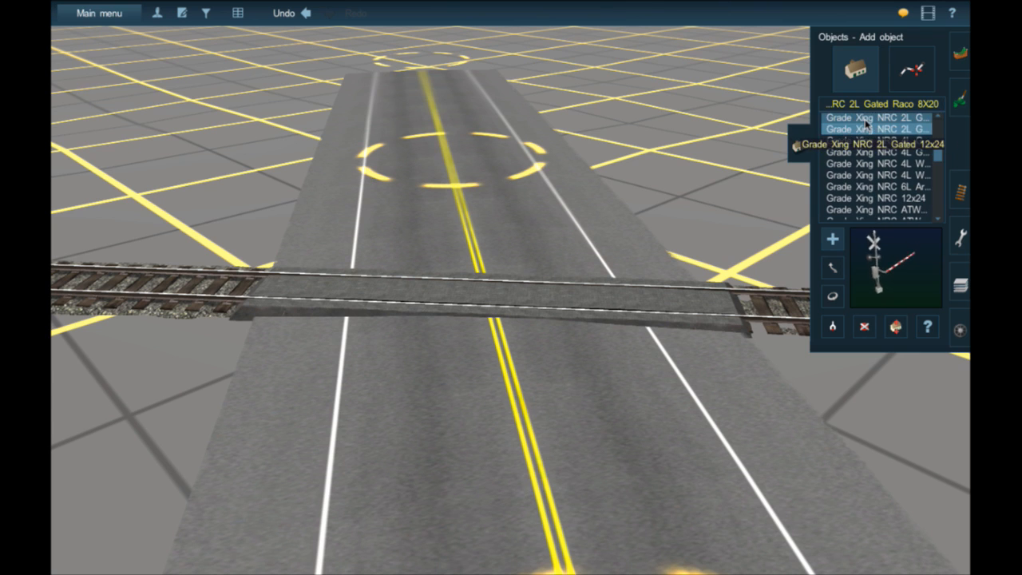
left_click(867, 123)
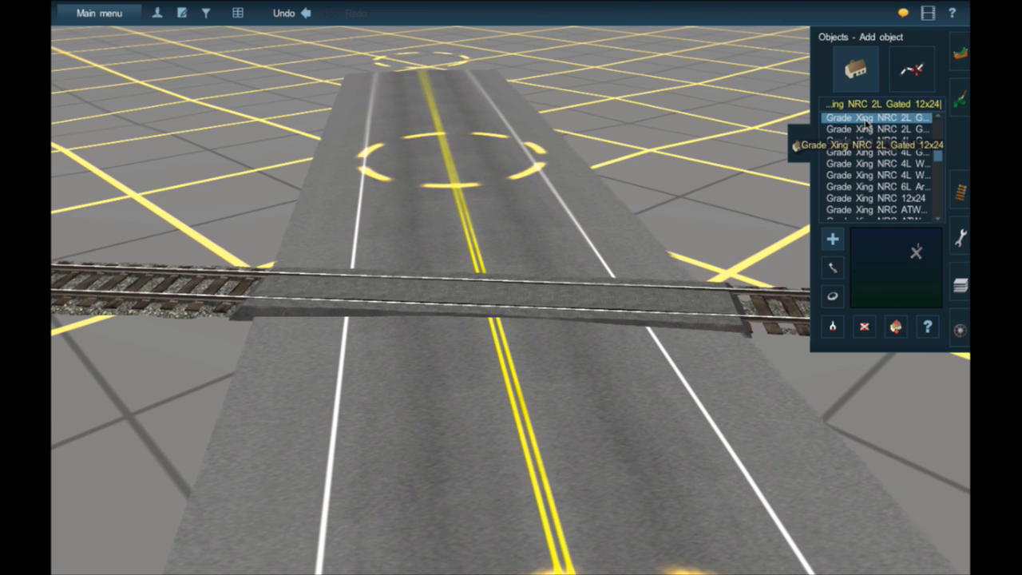
left_click(747, 386)
right_click(744, 361)
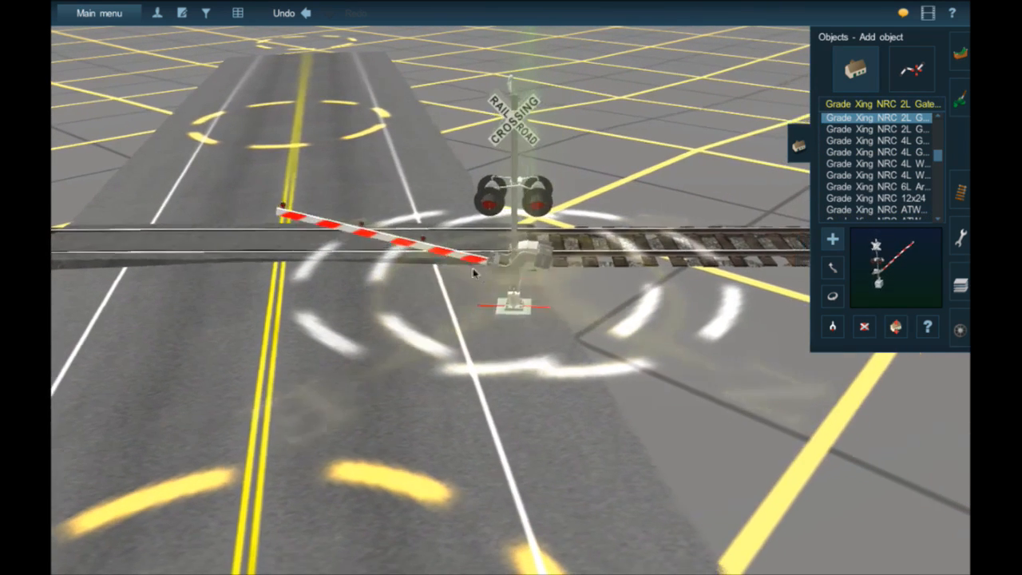
right_click(442, 277)
- Try rotating the 2L Gated 12x24 signal to line up with the road, checking it from above, and delete it
left_click(833, 295)
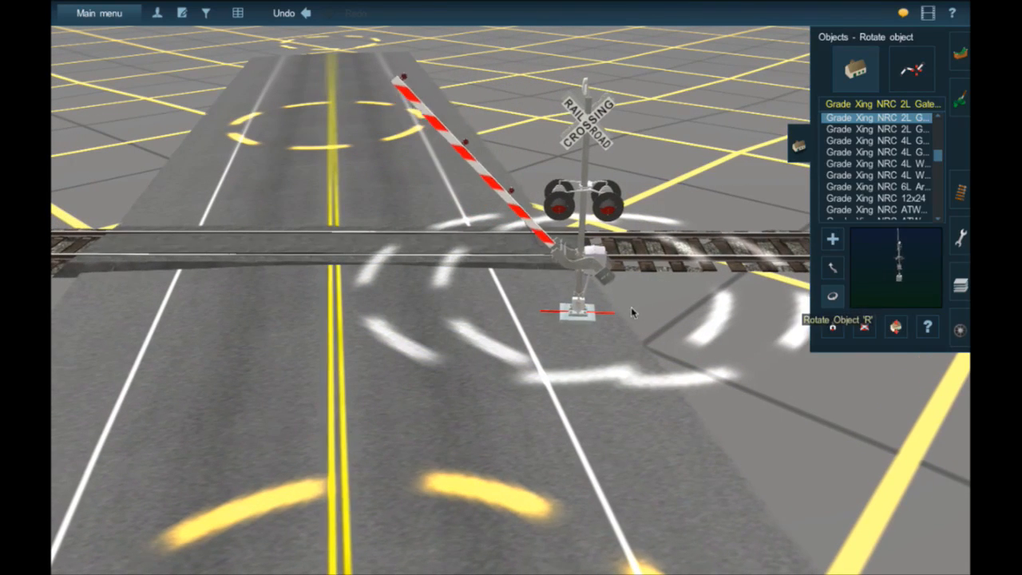
left_click_drag(575, 315, 594, 321)
key("Up")
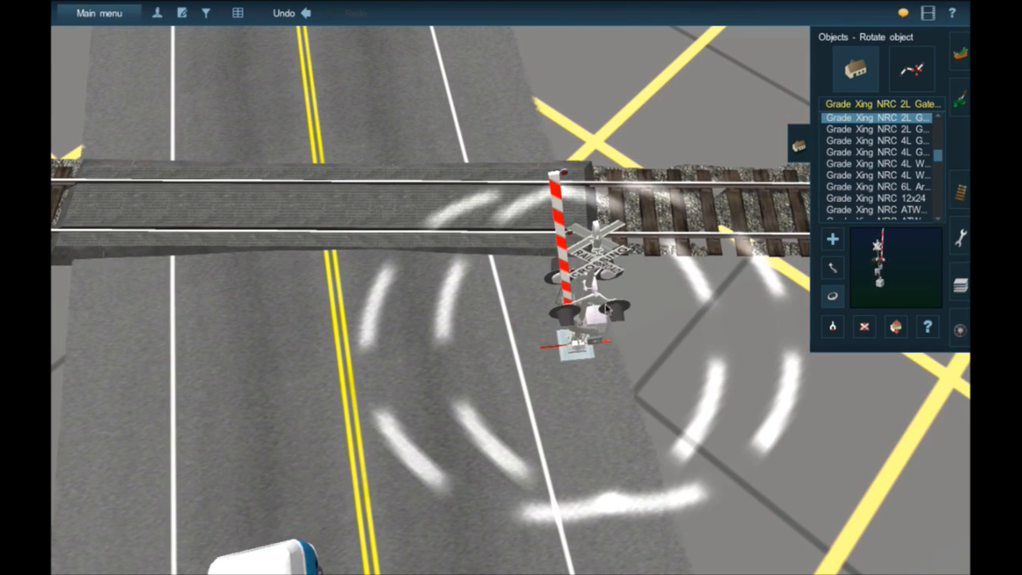
left_click_drag(587, 345, 592, 344)
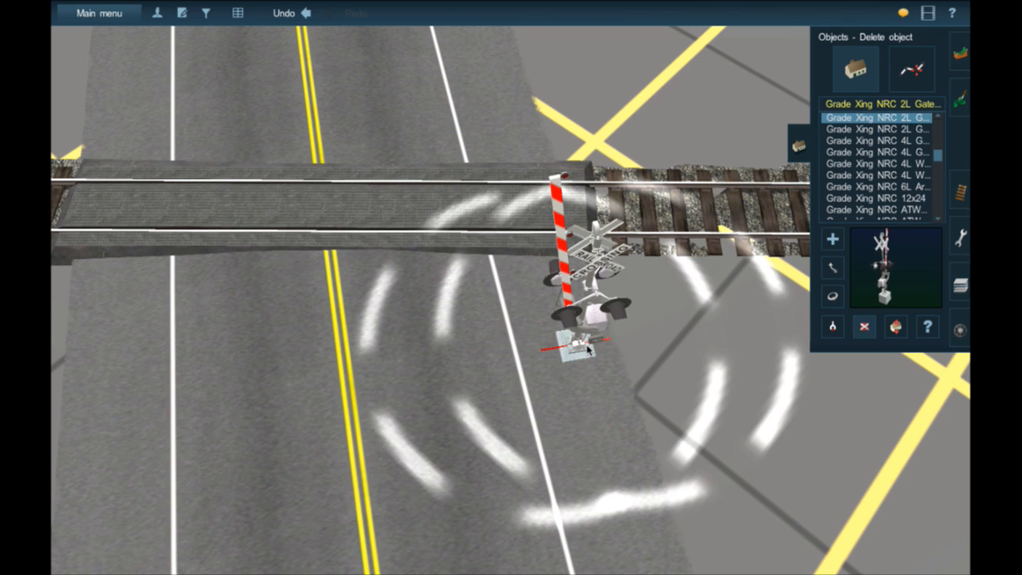
left_click(586, 345)
- Filter the object list by "rr" and select the RR Crossing 12x20 ST LA signal
left_click(879, 185)
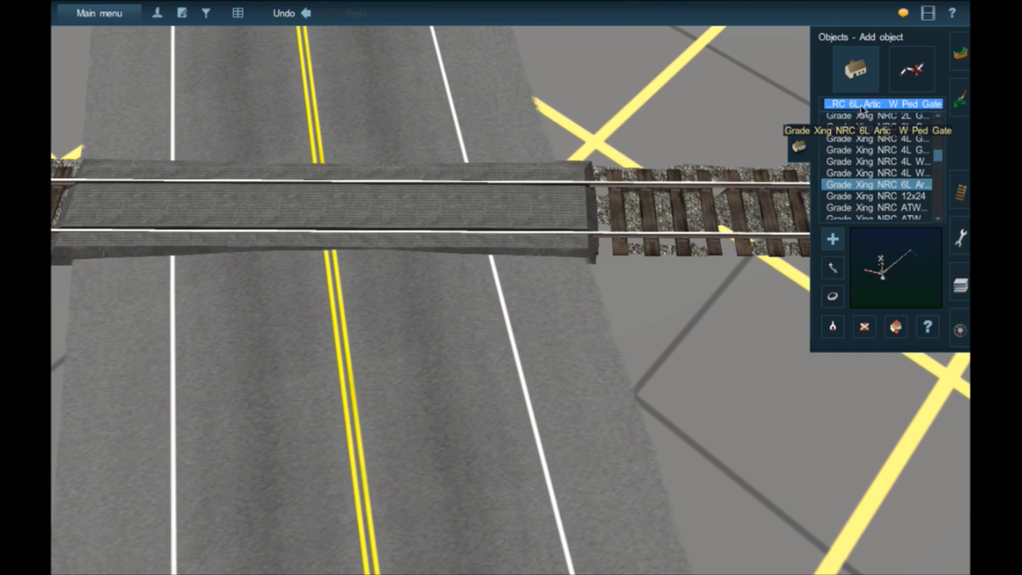
type("rr")
scroll(866, 149, "down", 4)
left_click(867, 155)
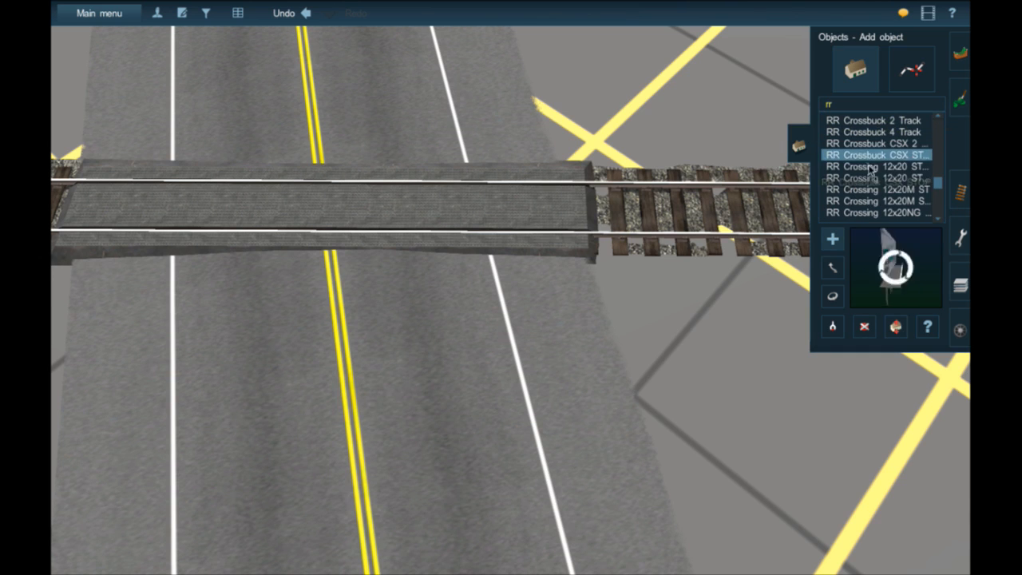
left_click(872, 167)
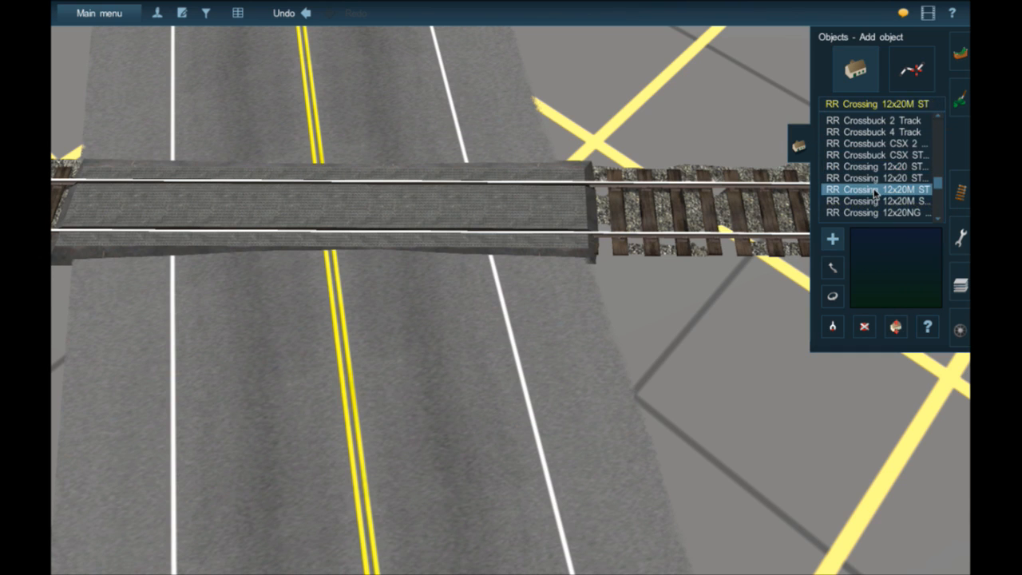
- Place the RR Crossing 12x20 ST LA signal on the road's shoulder just before the tracks and view it from a lower angle
left_click(609, 336)
right_click(594, 320)
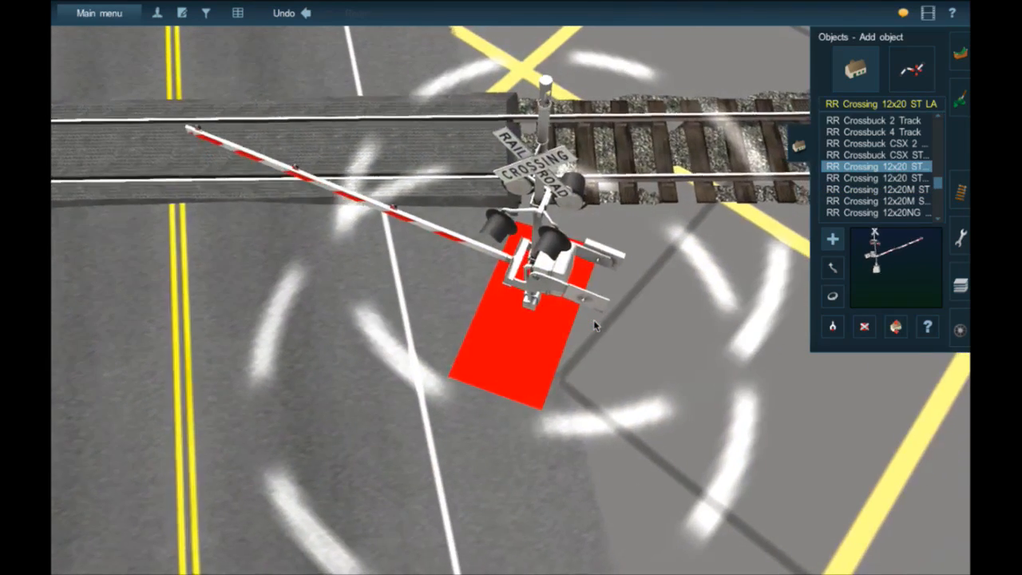
key("Down")
key("Left")
key("Up")
key("Right")
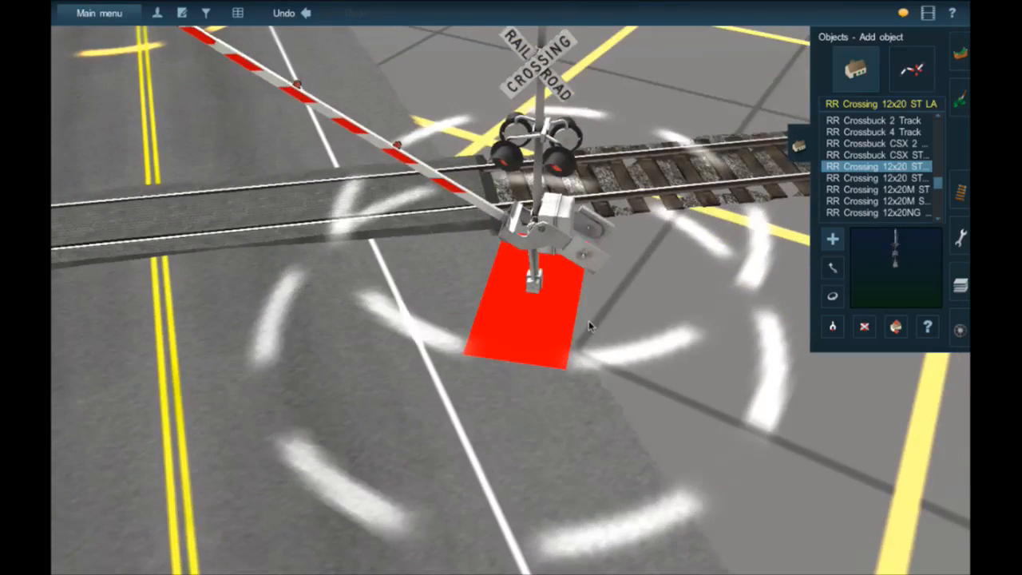
- Rotate the RR Crossing 12x20 ST LA signal to about 229 degrees so it lines up with the road
scroll(589, 323, "down", 3)
left_click(834, 298)
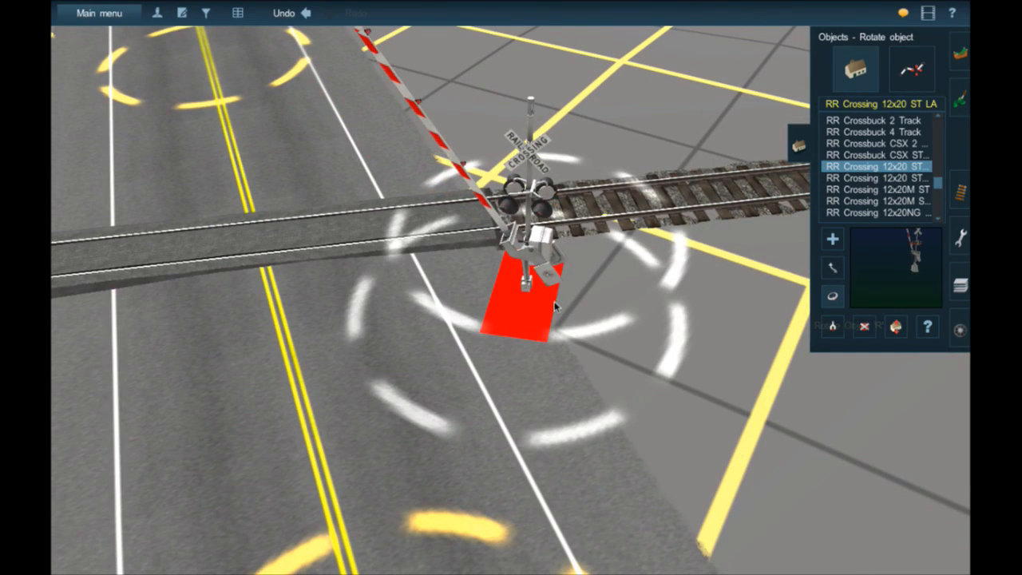
left_click_drag(555, 307, 591, 304)
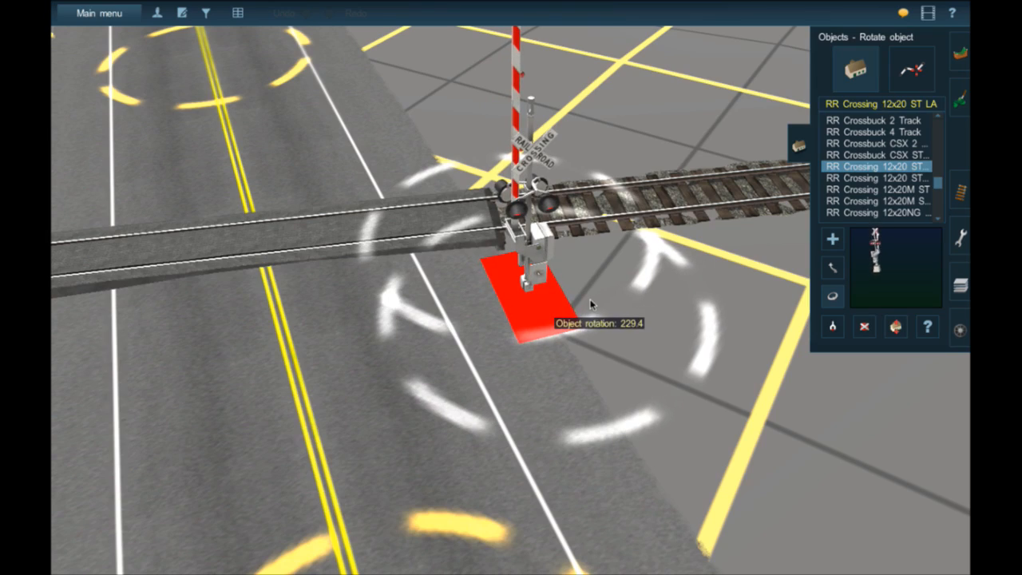
right_click(488, 309)
scroll(485, 307, "down", 5)
key("Left")
key("Down")
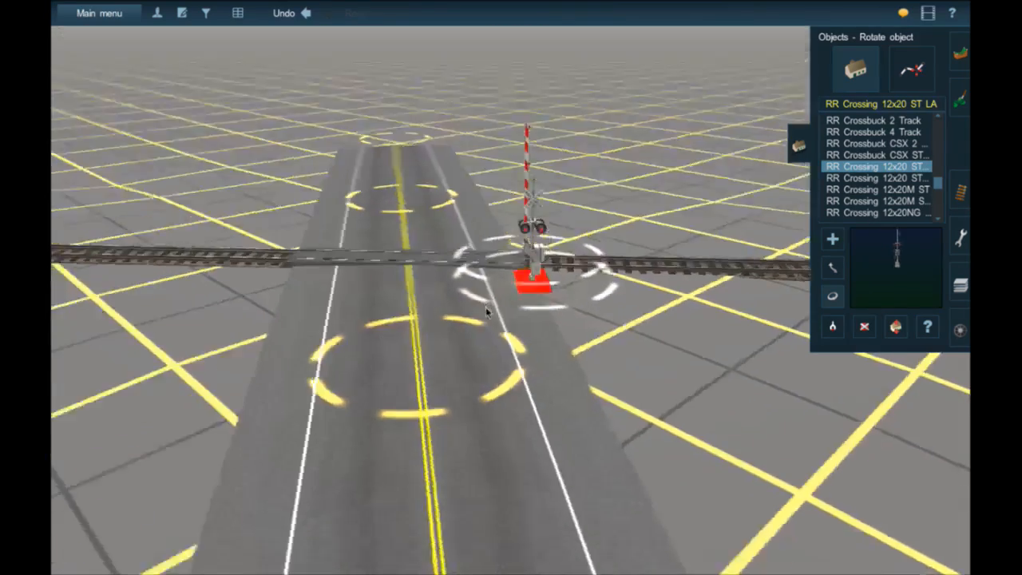
key("Up")
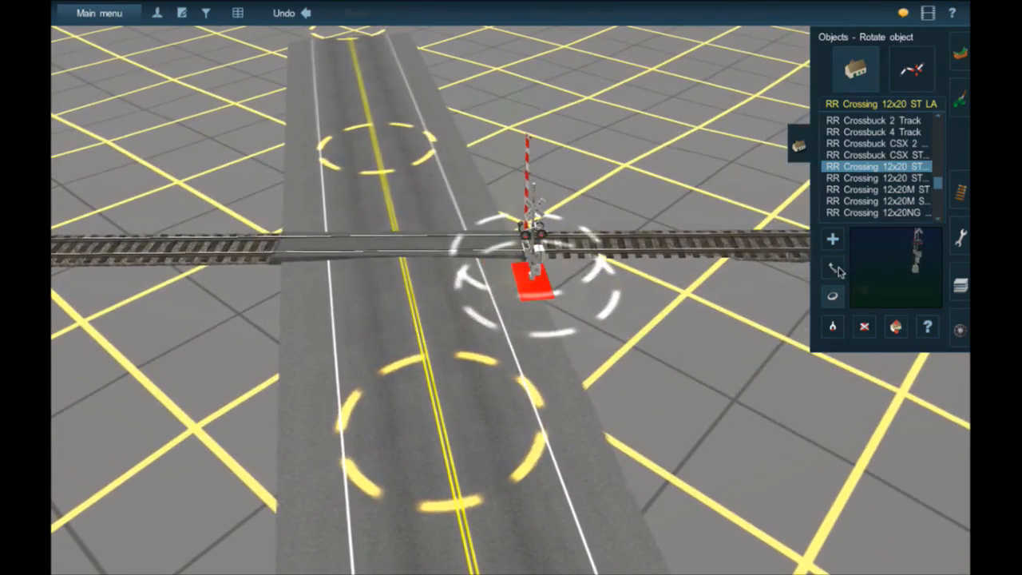
- Move the 12x20 signal outward across the road's shoulder and try a slight further rotation
key("ctrl+z")
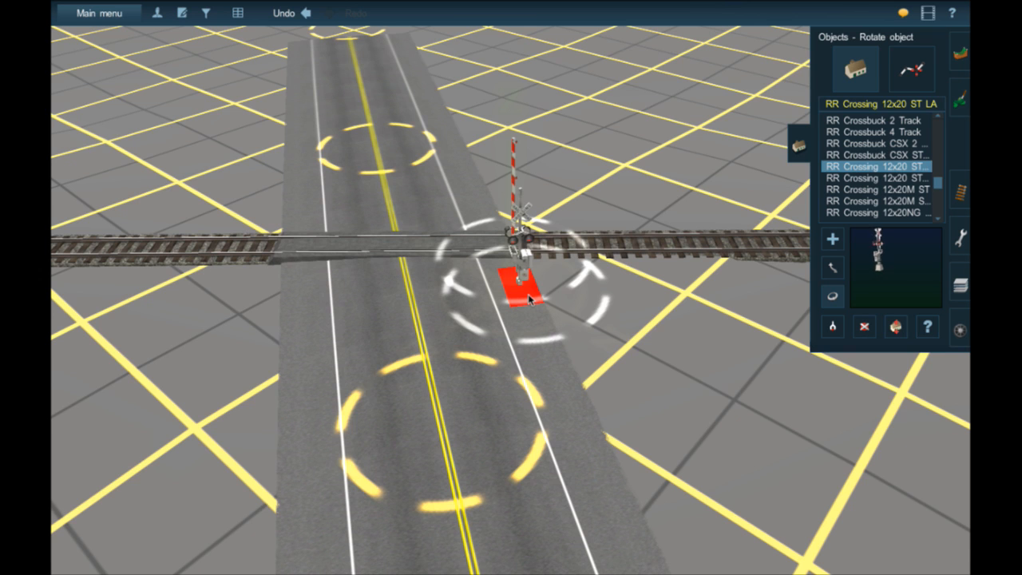
right_click(492, 277)
right_click(525, 290)
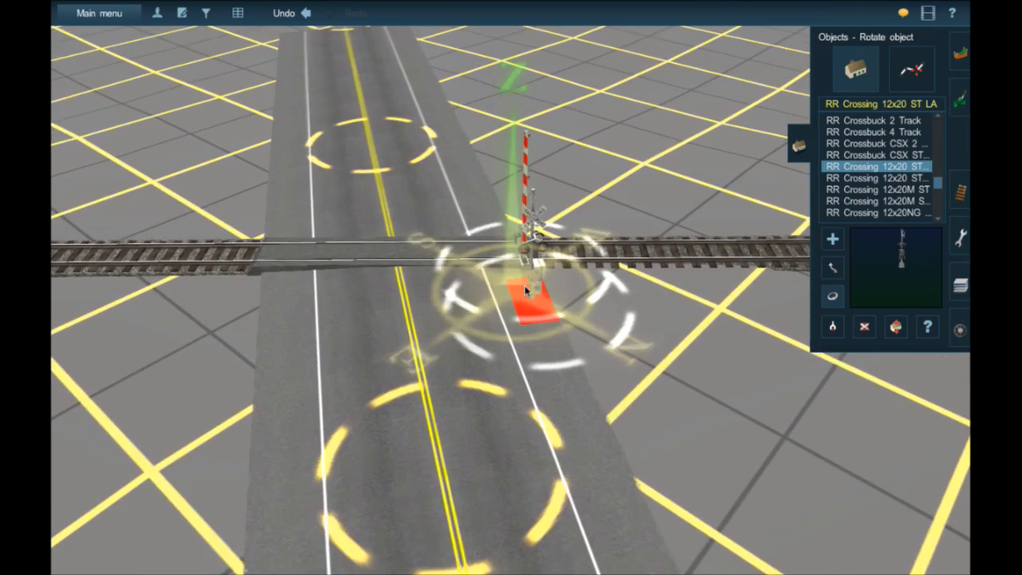
scroll(525, 290, "up", 3)
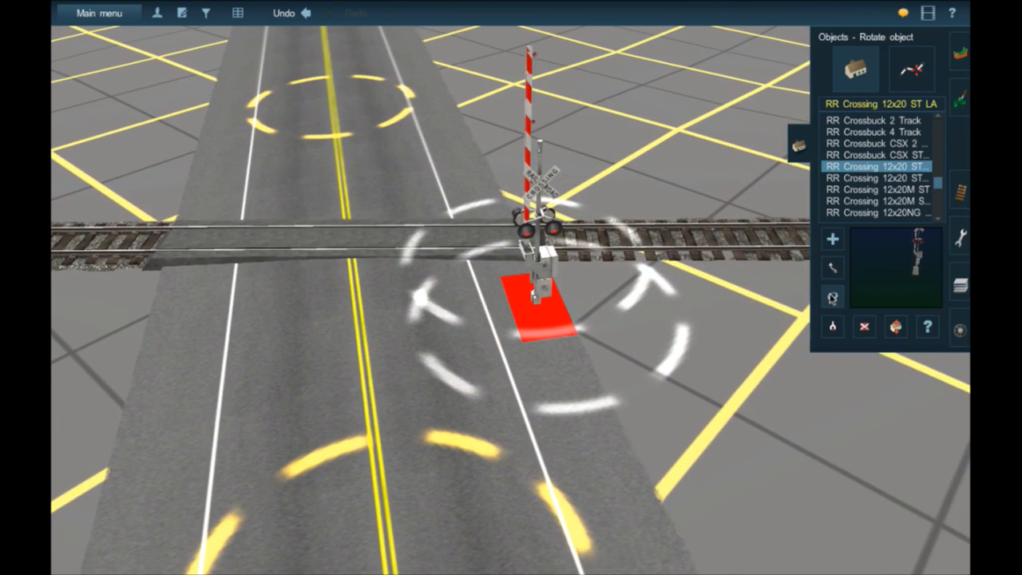
left_click_drag(535, 313, 578, 307)
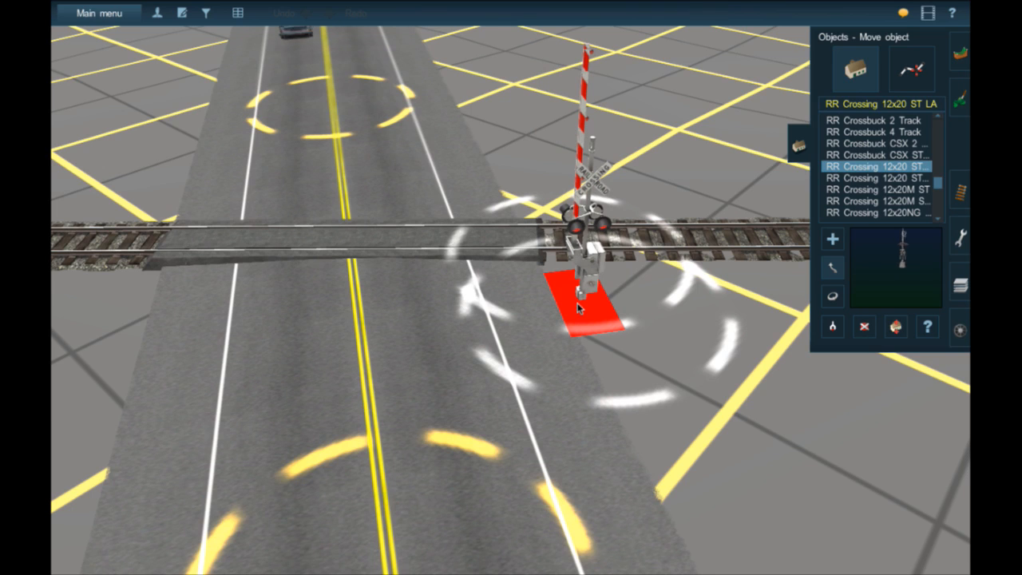
left_click(837, 305)
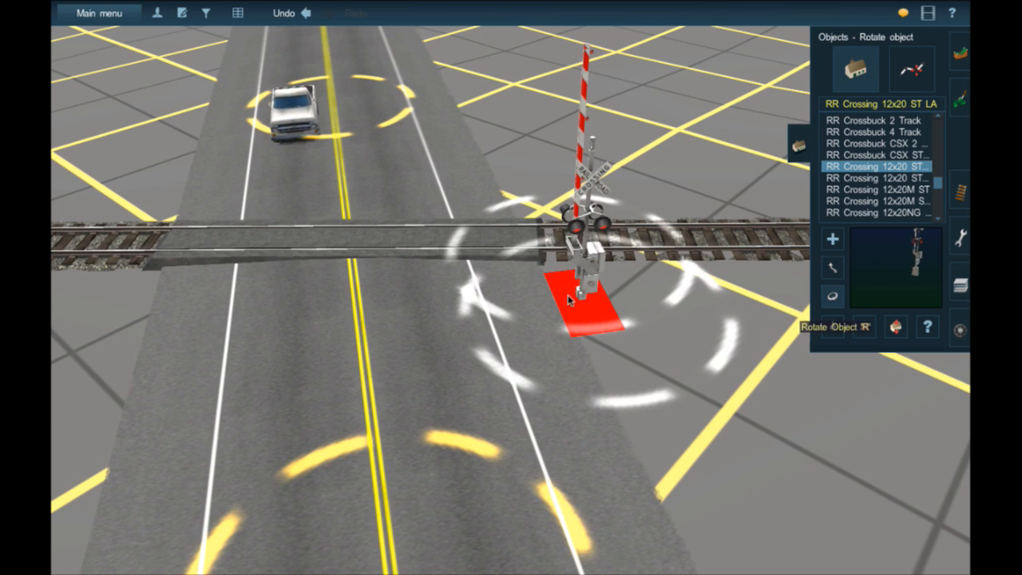
left_click_drag(570, 290, 570, 304)
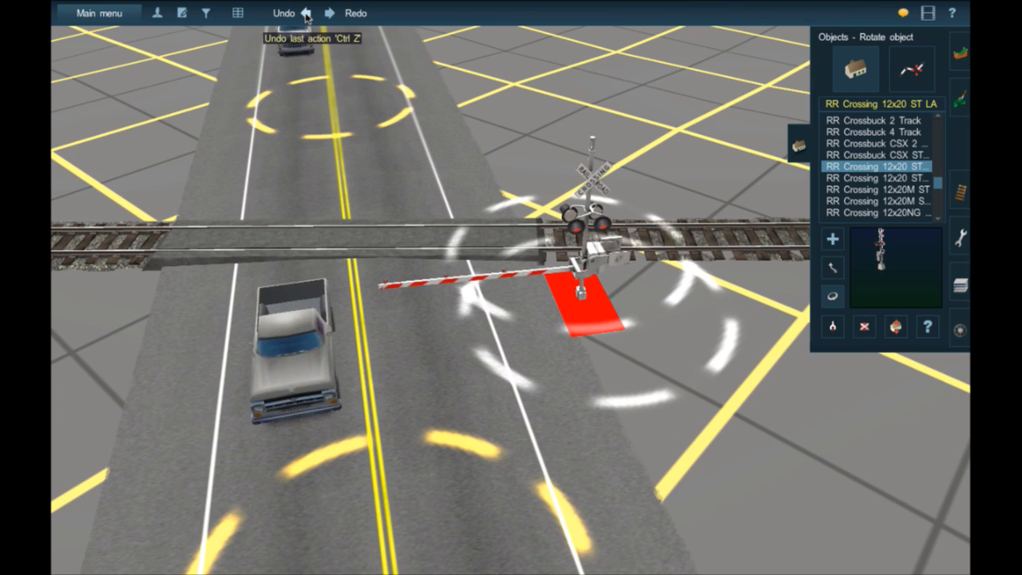
- Try the 12x20 signal closer to the road's white line, undo that move, and shift it to the shoulder's outer edge
key("m")
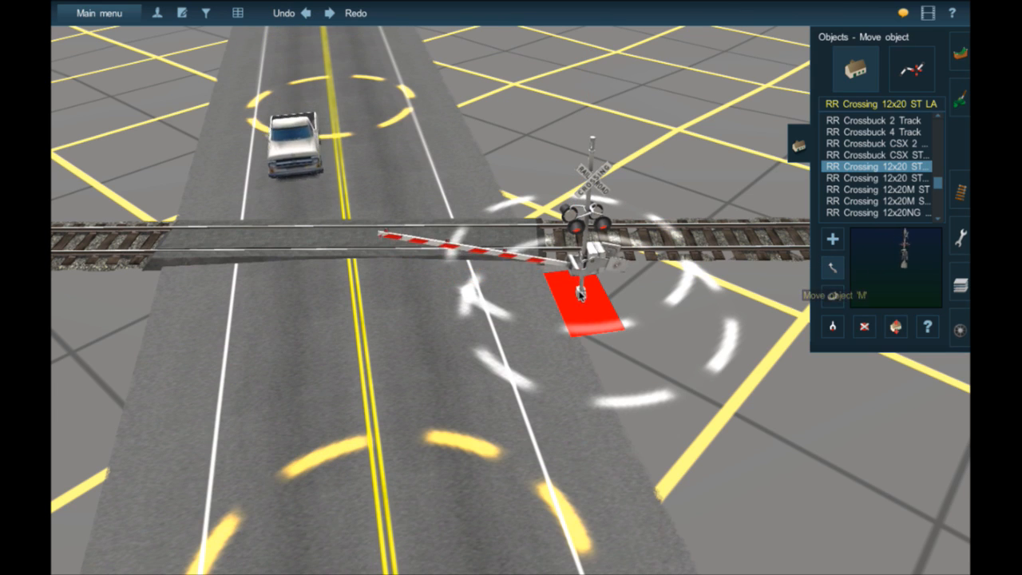
left_click_drag(581, 292, 553, 307)
left_click(827, 291)
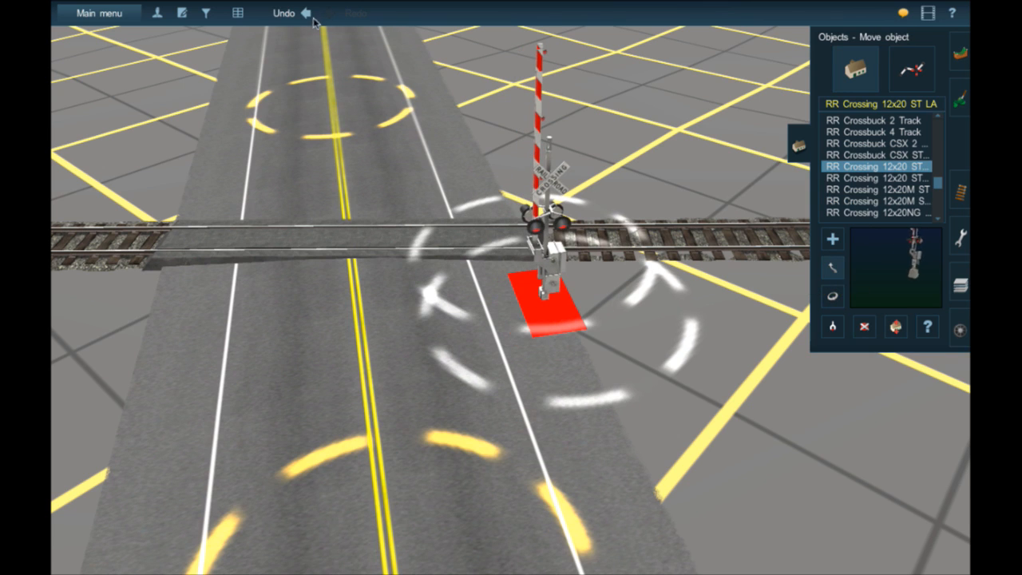
left_click(305, 13)
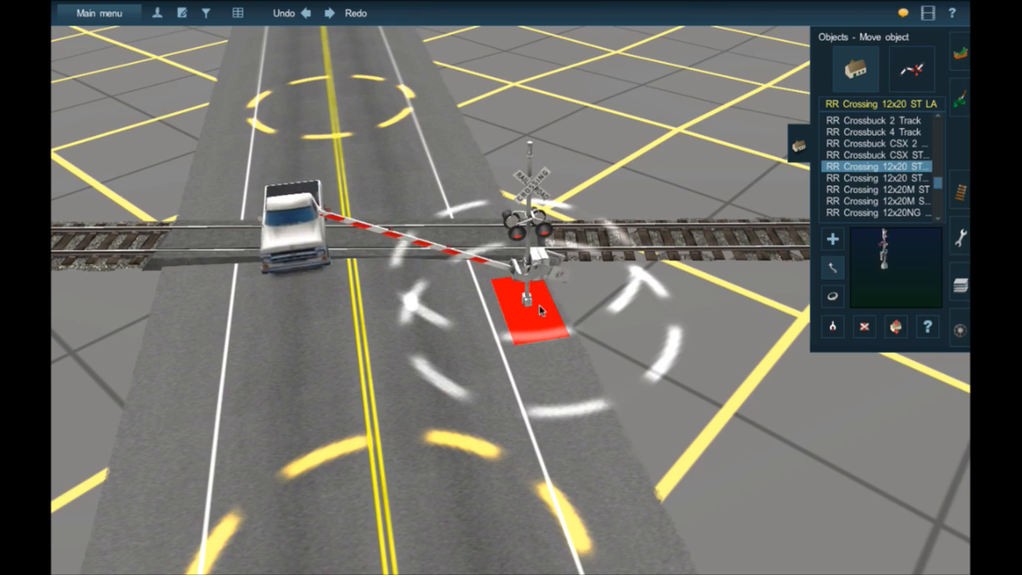
right_click_drag(540, 306, 540, 309)
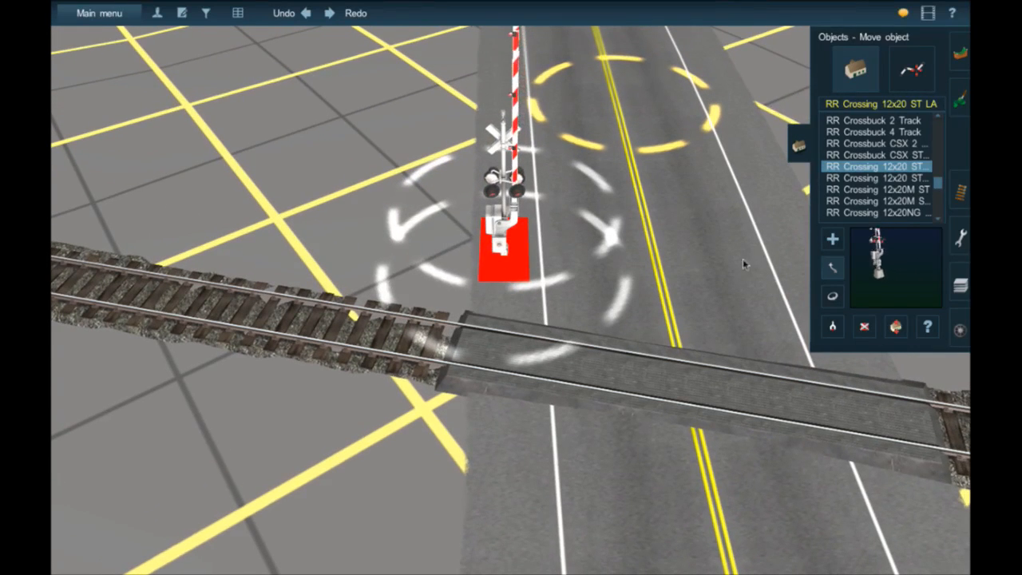
mouse_move(519, 258)
left_mouse_down()
mouse_move(473, 255)
mouse_move(497, 258)
left_mouse_up()
left_click(305, 13)
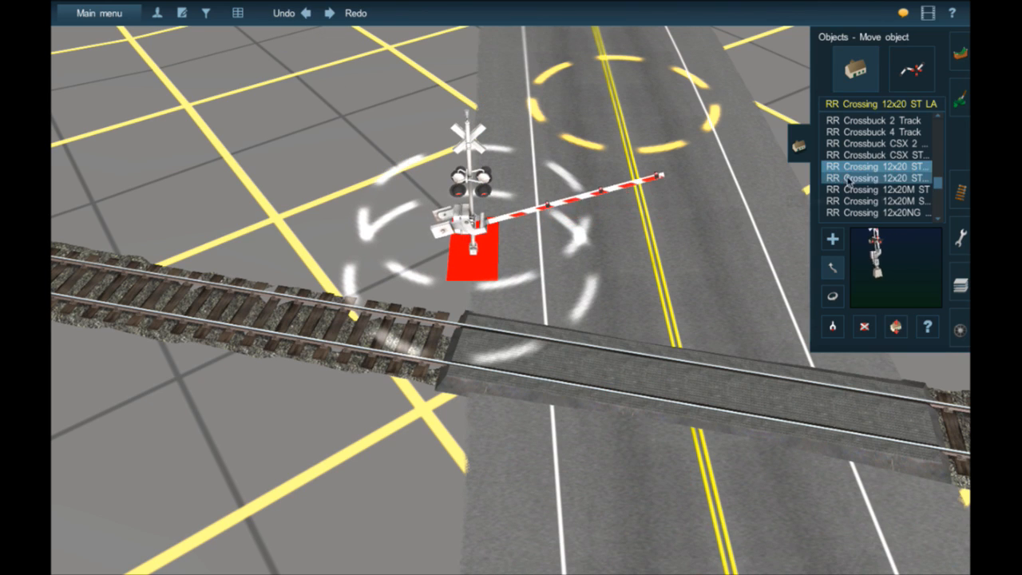
- Place an RR Crossing 12x24 ST signal on the road near the 12x20 signal and compare the two from a low angle
scroll(910, 206, "down", 2)
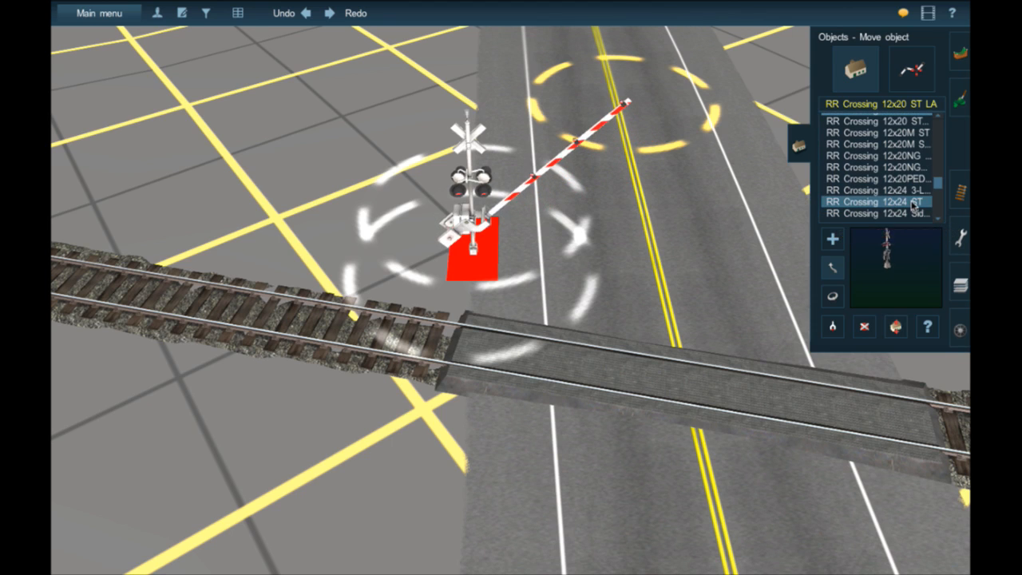
left_click(912, 205)
left_click(571, 304)
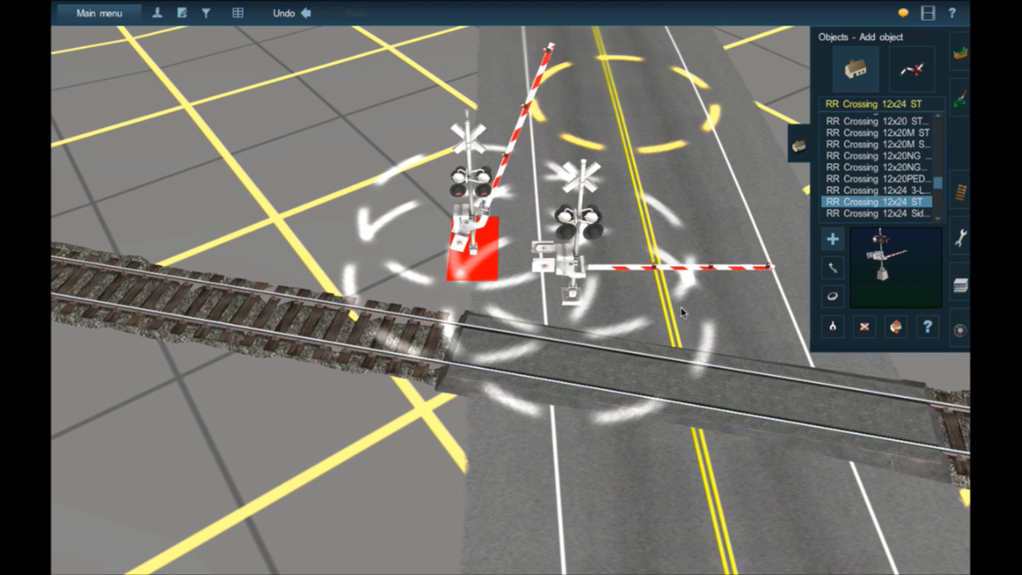
left_click(833, 296)
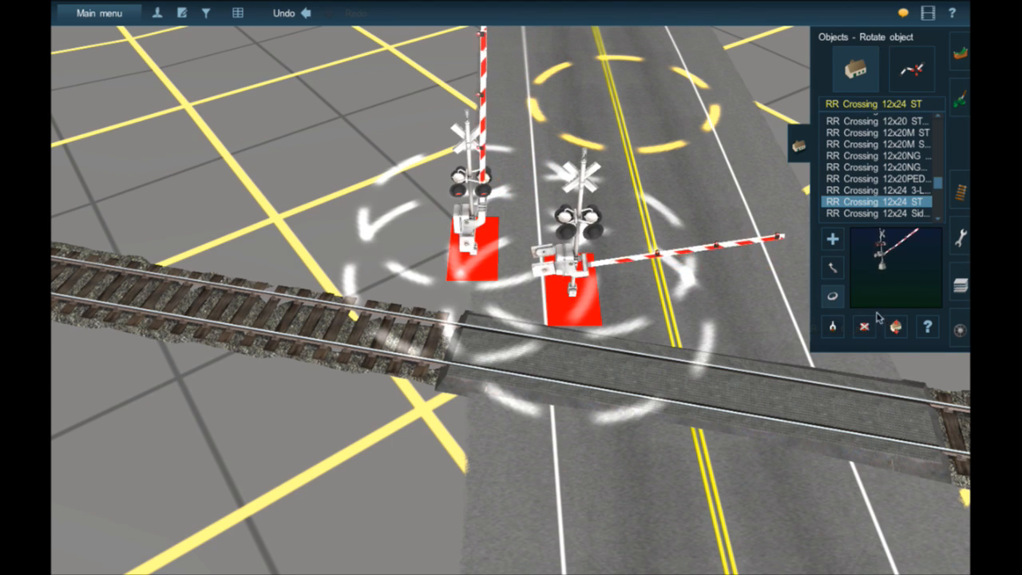
left_click(865, 327)
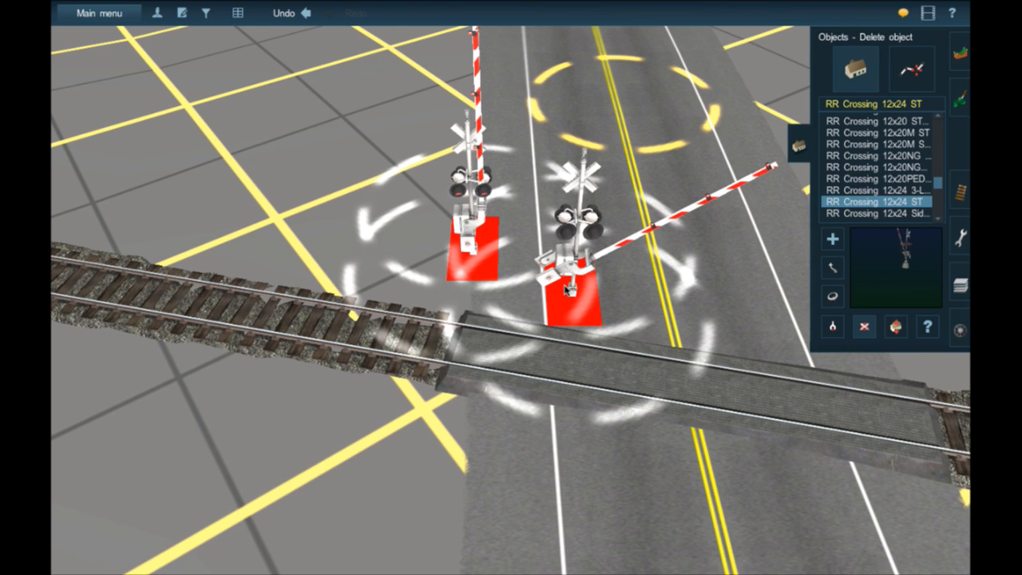
key("Down")
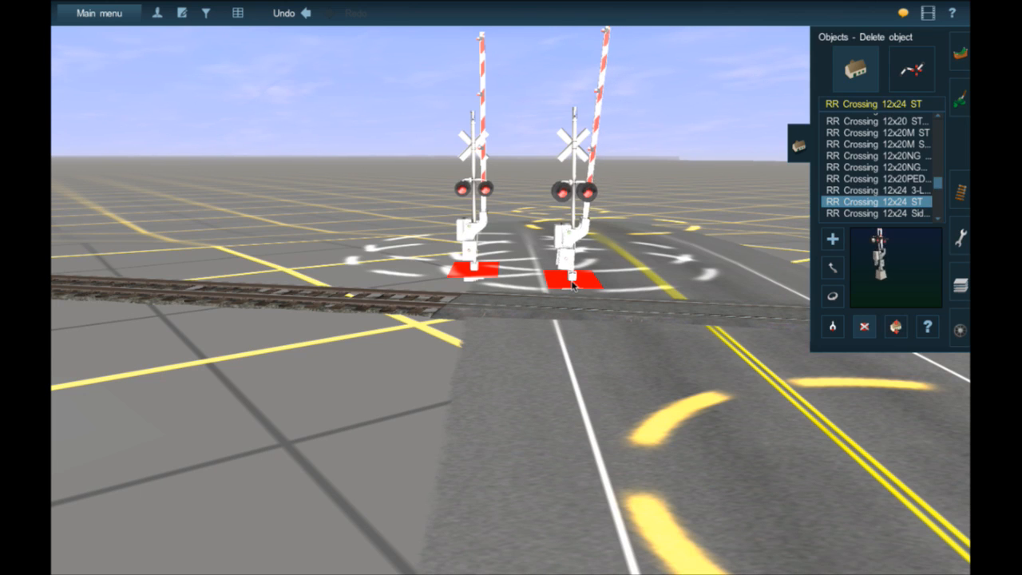
scroll(572, 286, "down", 1)
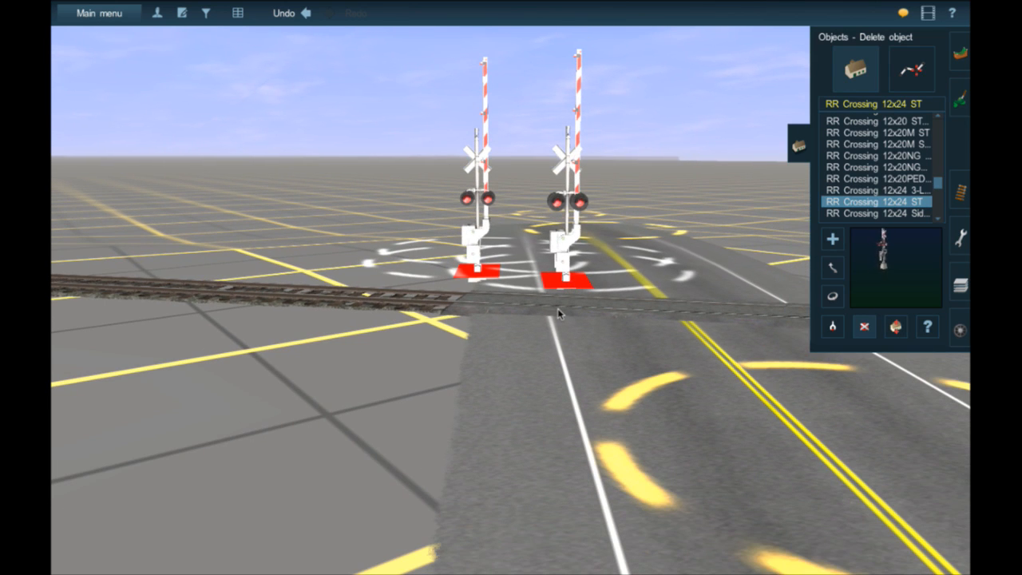
key("Up")
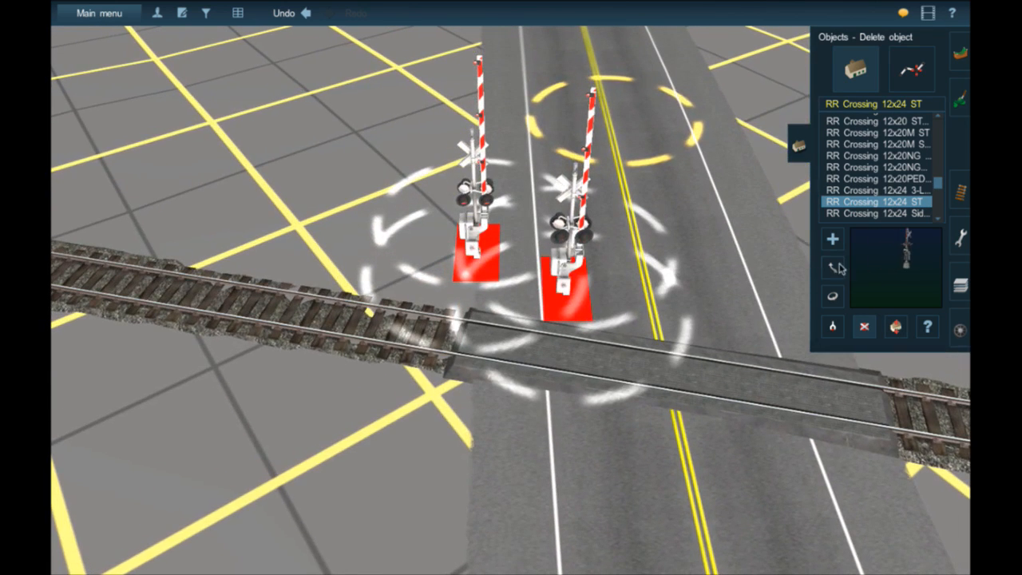
- Move the 12x24 ST signal right beside the 12x20 signal and compare their heights from ground level
left_click(837, 267)
left_click_drag(578, 310, 515, 260)
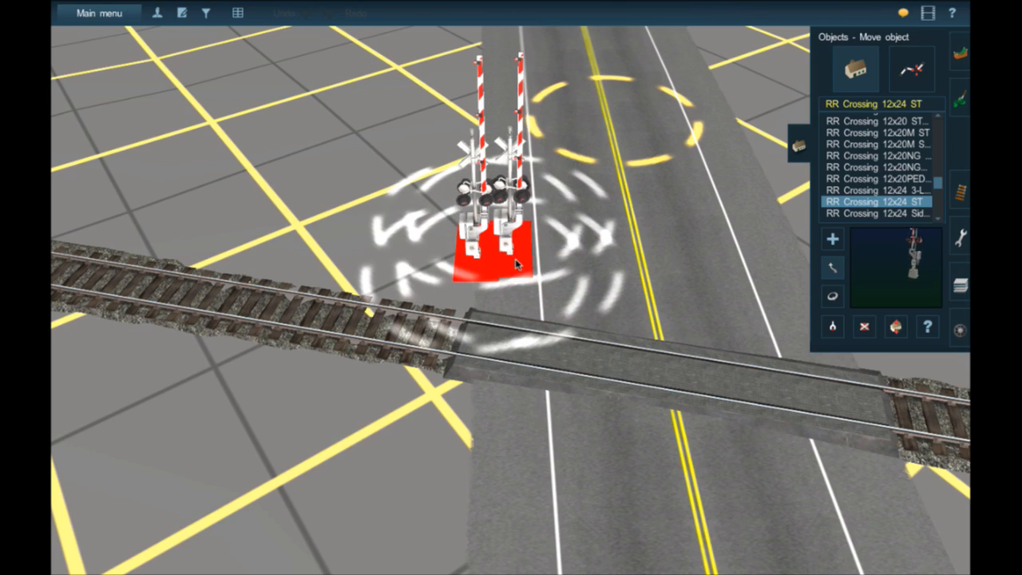
key("Down")
key("Up")
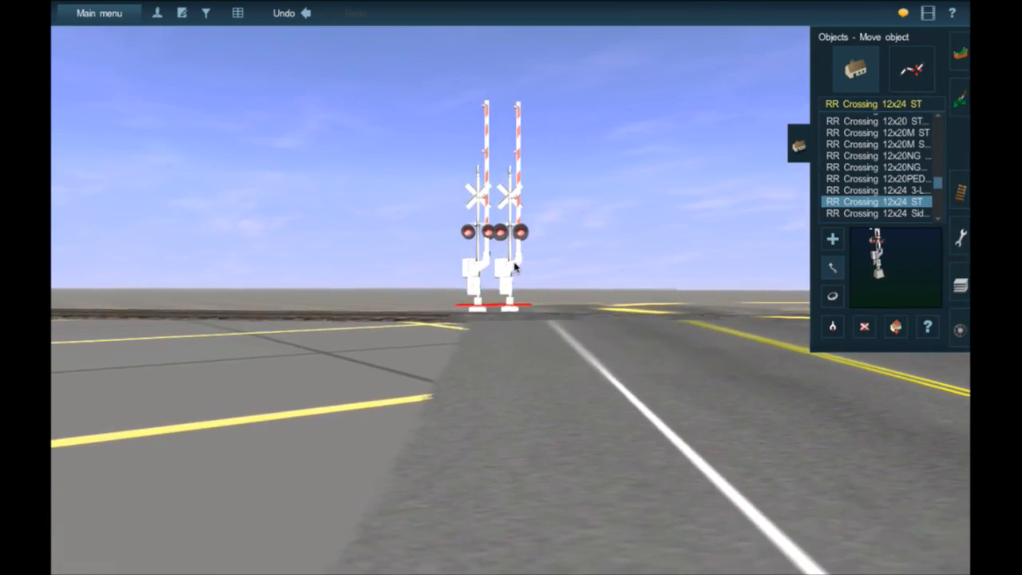
right_click(509, 290)
scroll(511, 293, "up", 2)
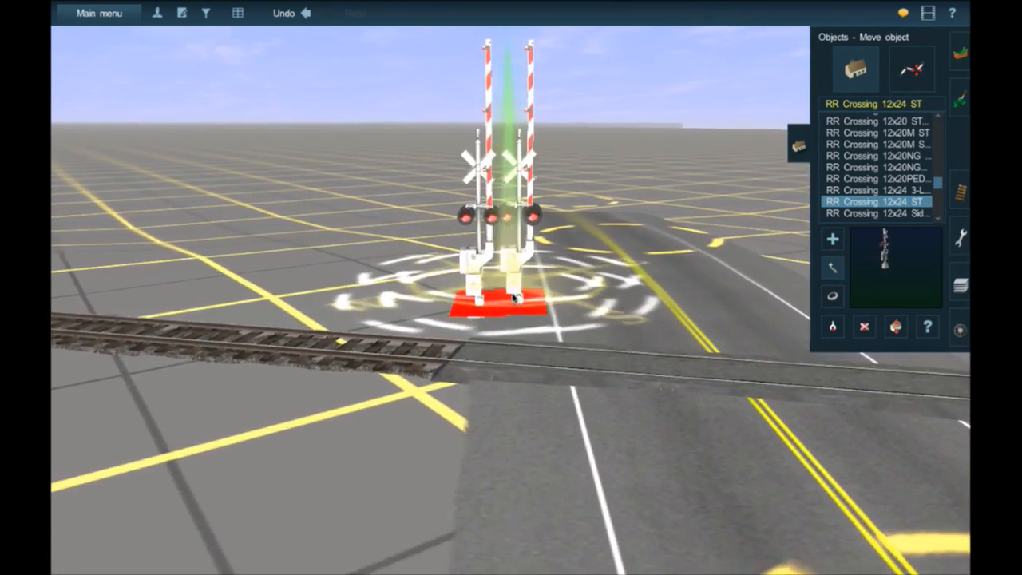
key("Up")
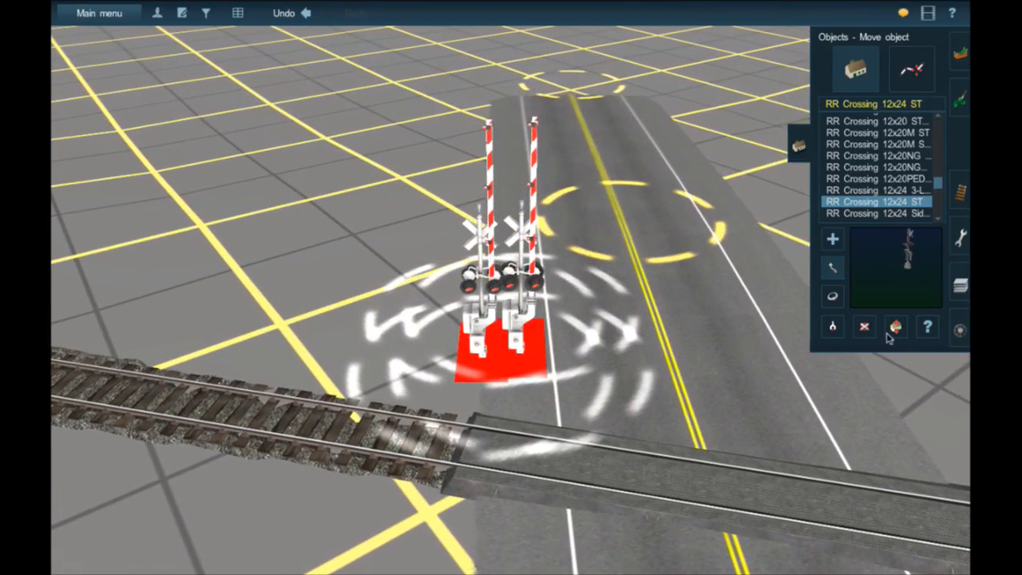
- Delete both the 12x24 ST signal and the 12x20 signal beside the road
left_click(864, 327)
left_click(532, 347)
left_click(532, 346)
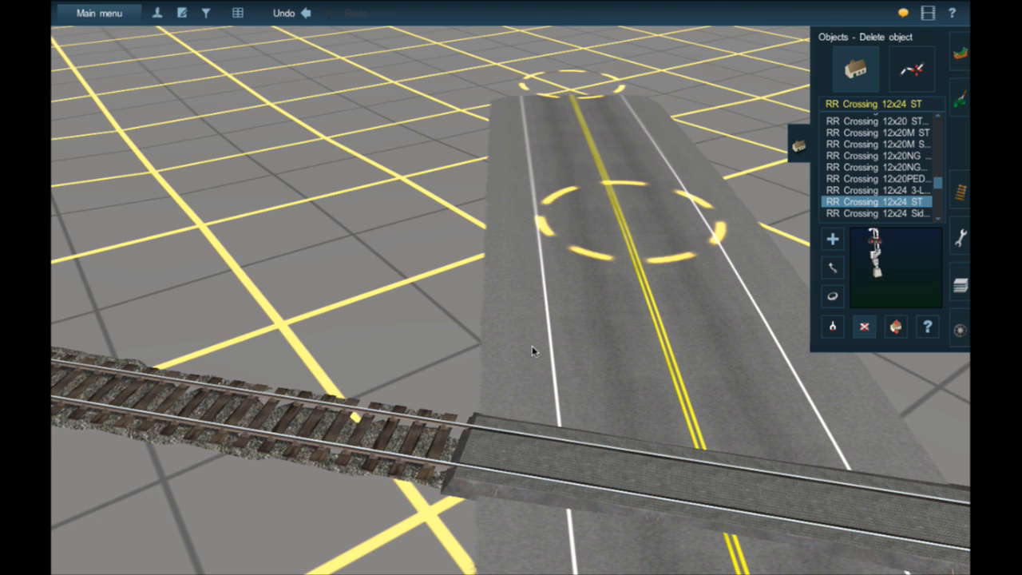
- Preview the SideL, 3-LINC, 12x20PED and 12x24M crossing signals, and select the longer-named RR Crossing 12x24M ST variant
left_click(907, 213)
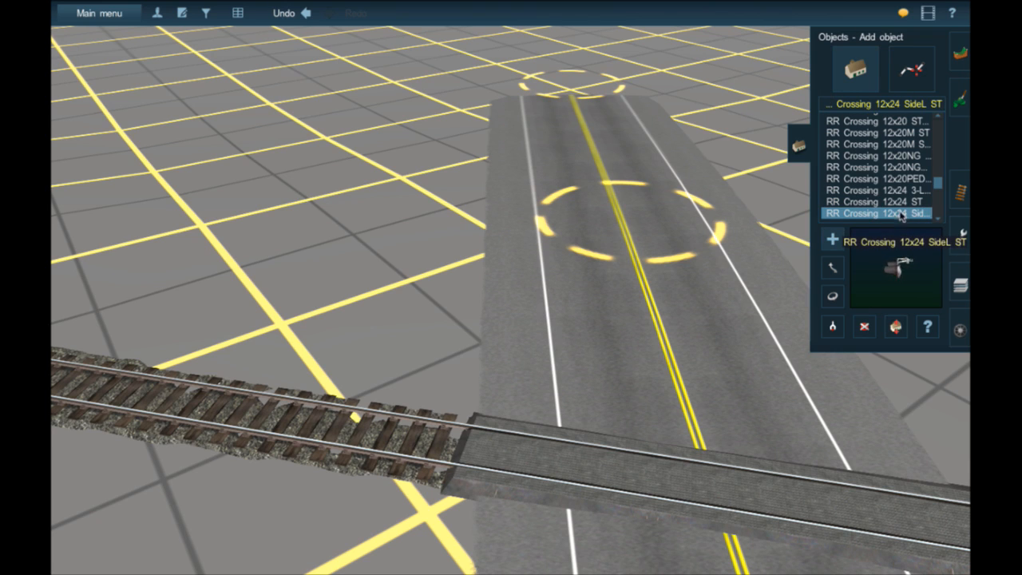
left_click(901, 192)
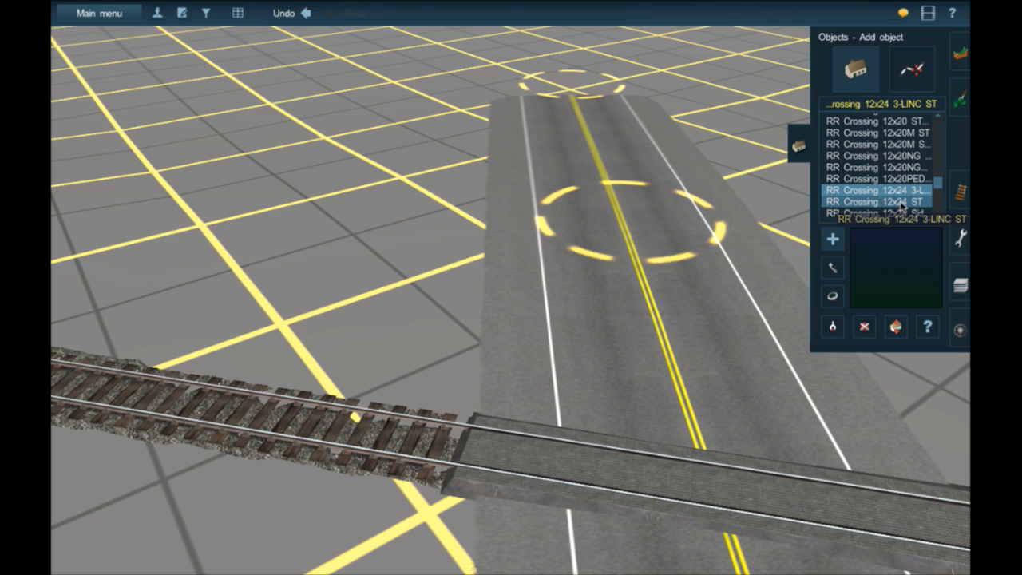
left_click(878, 178)
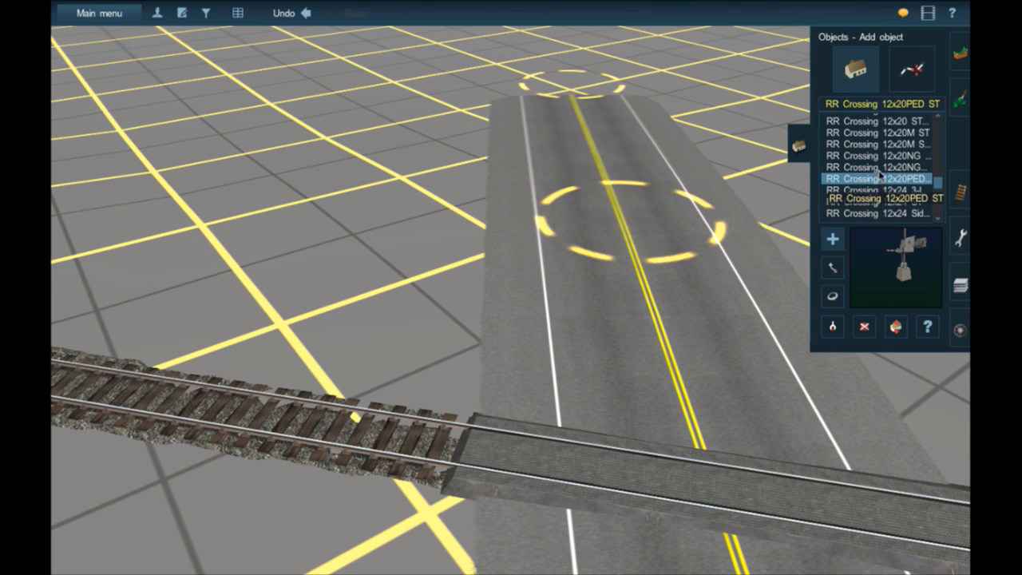
scroll(886, 187, "down", 3)
left_click(896, 202)
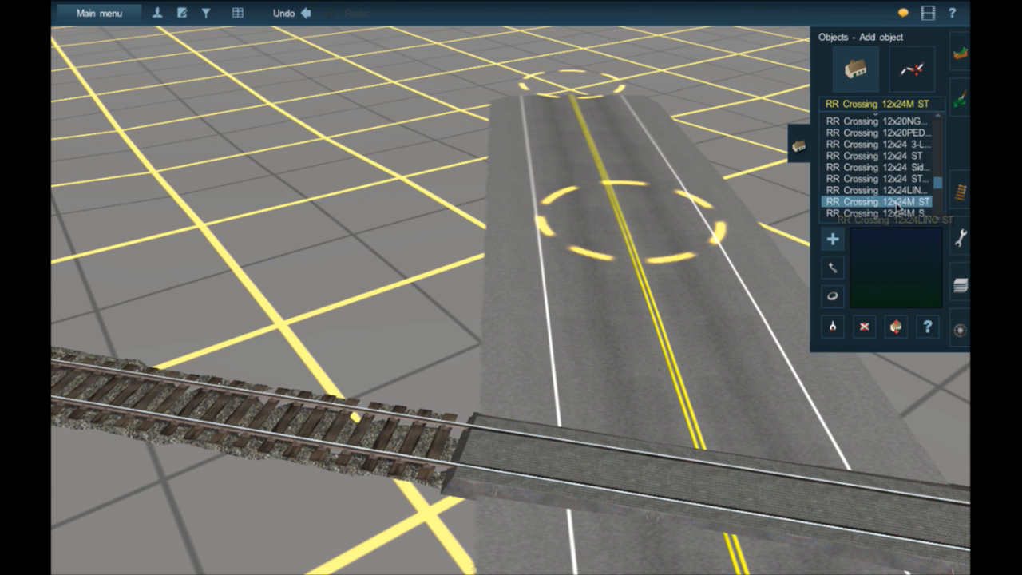
scroll(898, 206, "down", 1)
left_click(898, 204)
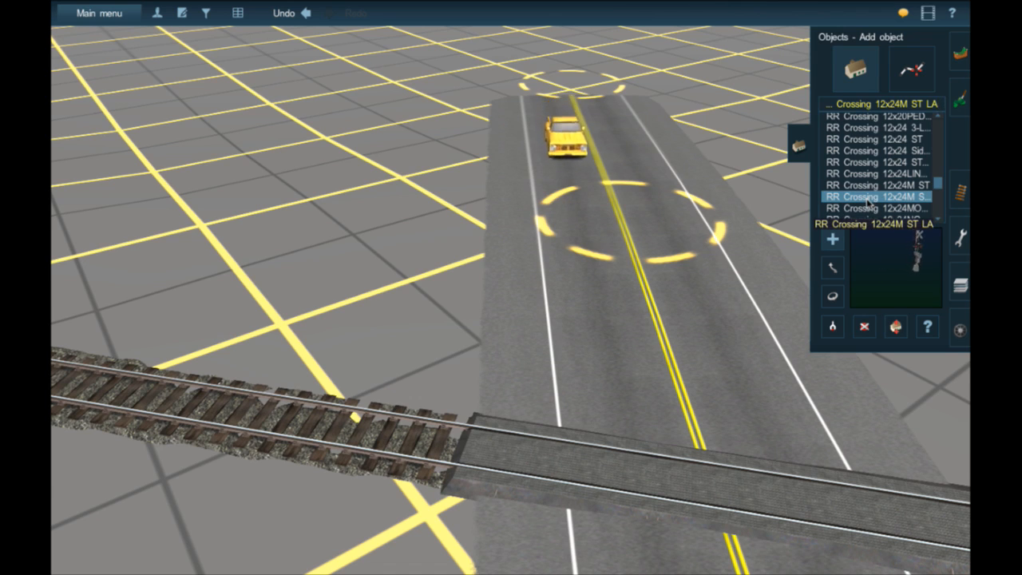
- Place the 12x24M signal at the shoulder's outer edge near the tracks and rotate it to about 237 degrees
left_click(478, 362)
key("Up")
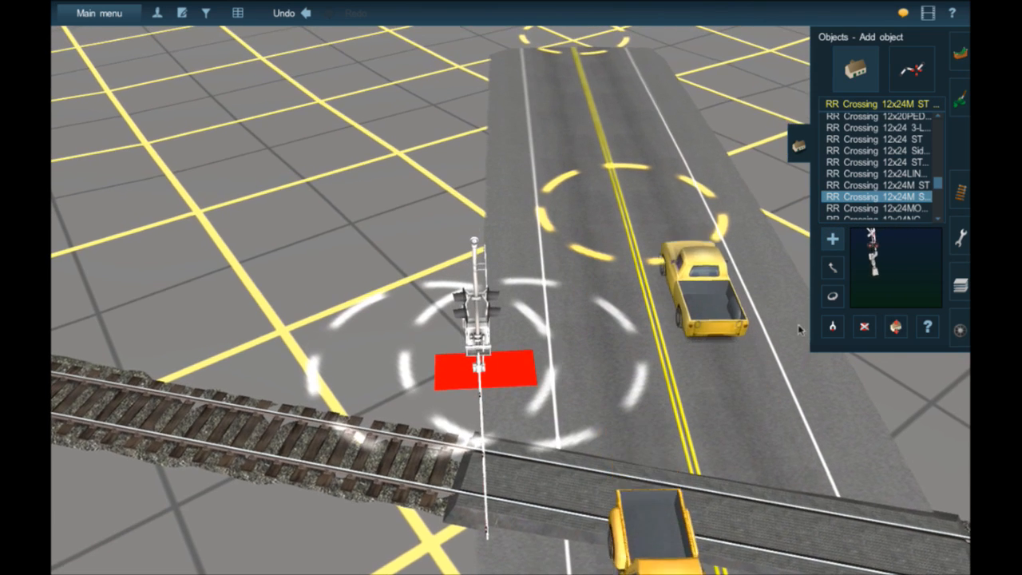
left_click(832, 297)
left_click_drag(463, 371, 594, 357)
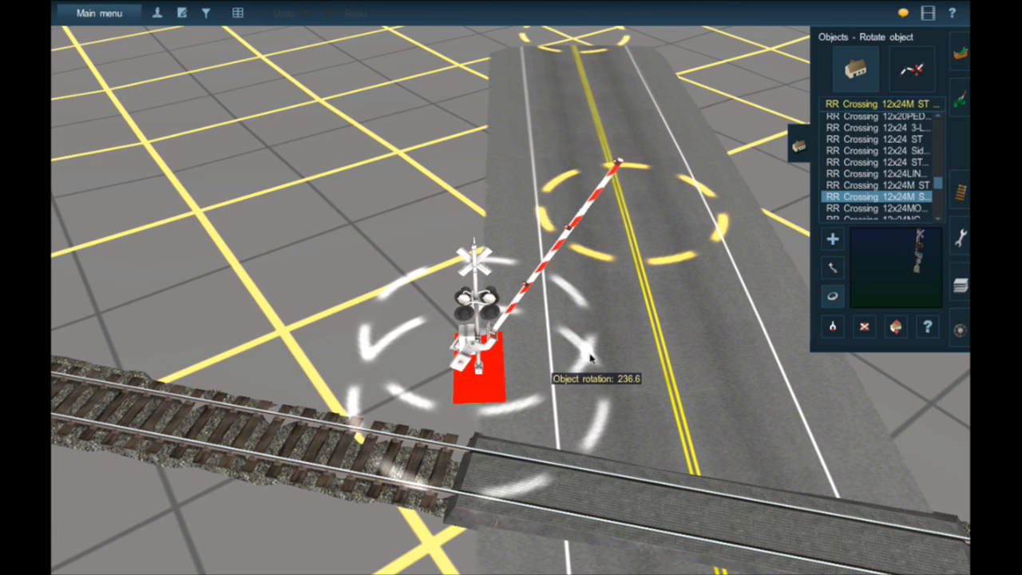
left_click(832, 268)
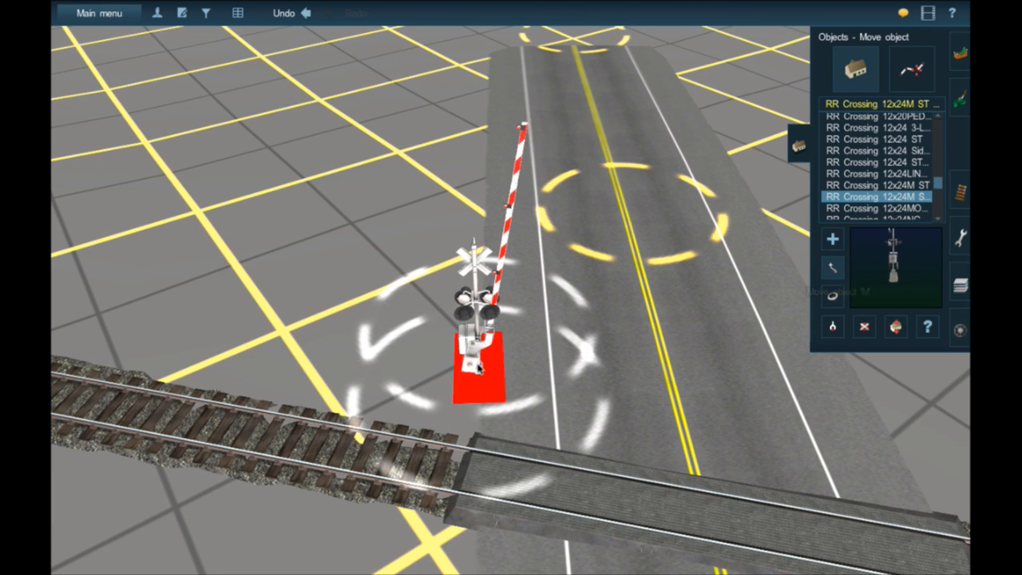
- Nudge the 12x24M signal slightly outward at the shoulder's edge near the tracks and fine-tune its rotation
left_click_drag(480, 369, 470, 390)
left_click(832, 295)
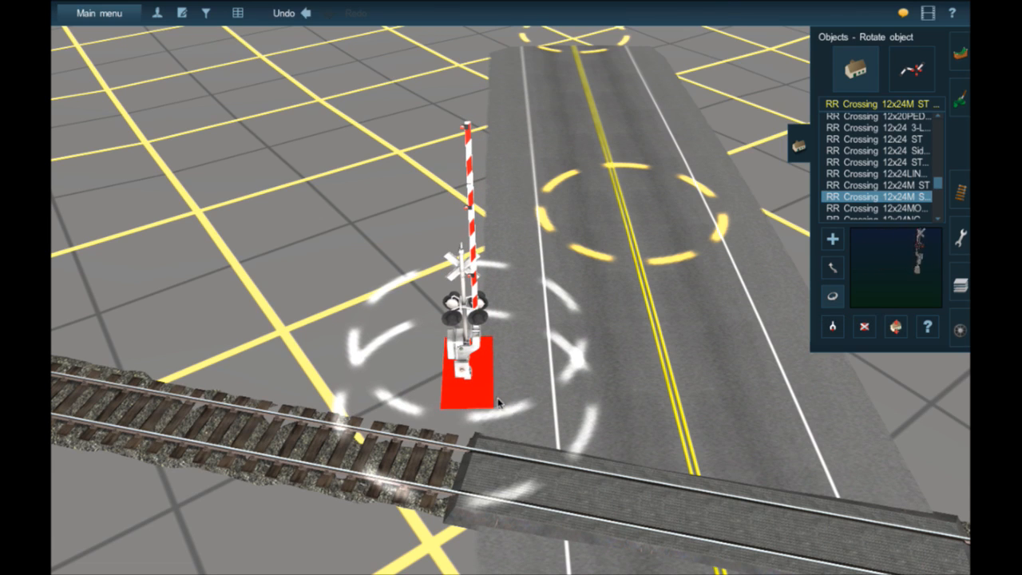
right_click_drag(543, 403, 751, 302)
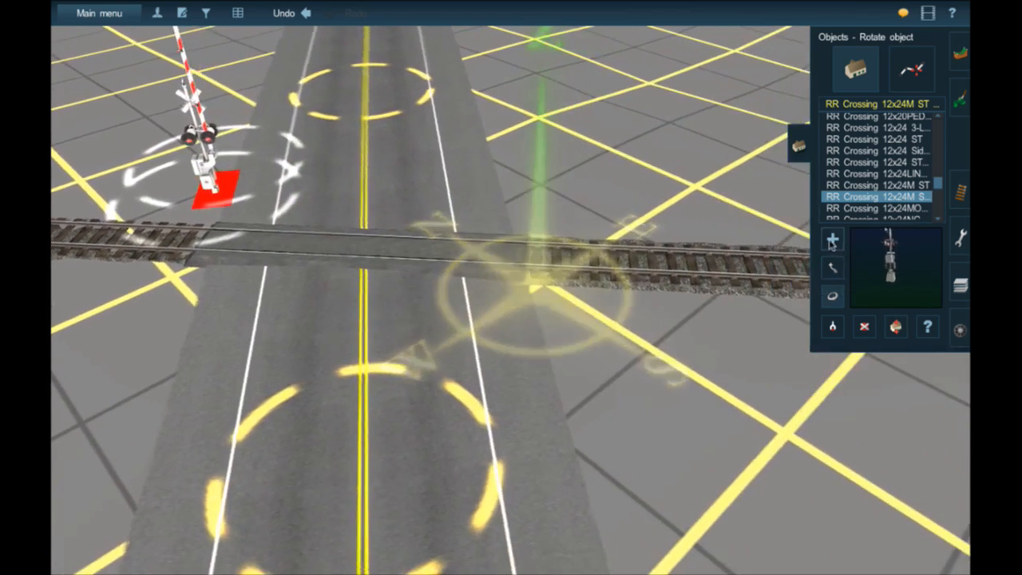
- Place a second 12x24M signal on the opposite shoulder across the tracks, rotated to about 53.7 degrees and near the pavement's outer edge
left_click(832, 241)
left_click(483, 320)
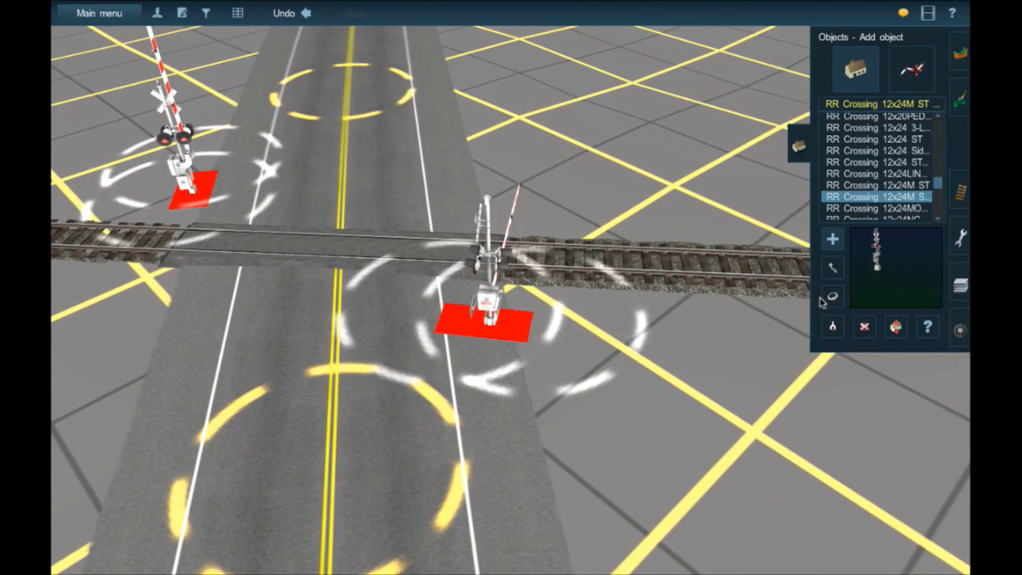
left_click(831, 297)
left_click_drag(503, 318, 550, 312)
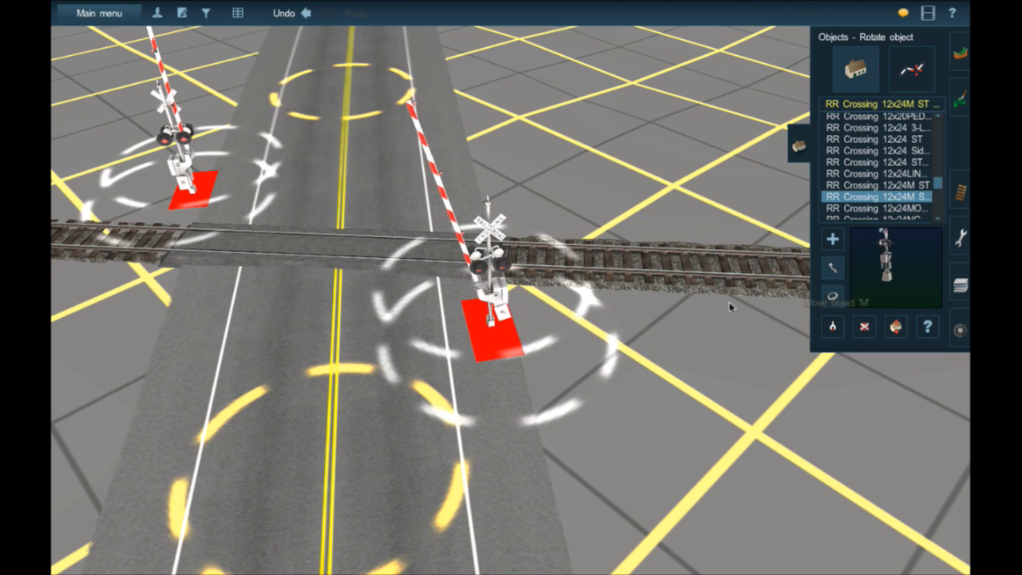
mouse_move(490, 334)
left_mouse_down()
mouse_move(480, 332)
mouse_move(487, 337)
left_mouse_up()
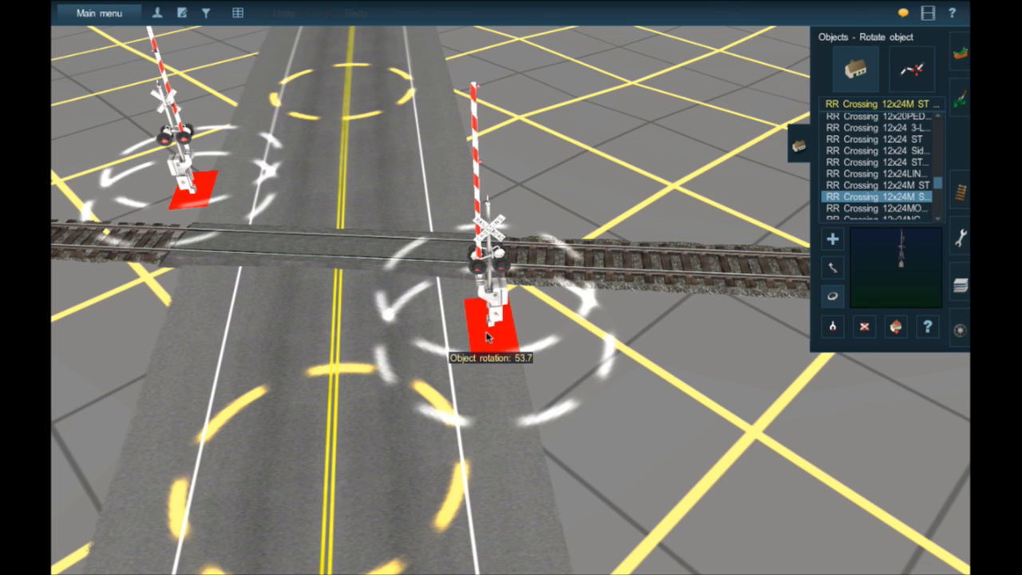
key("Up")
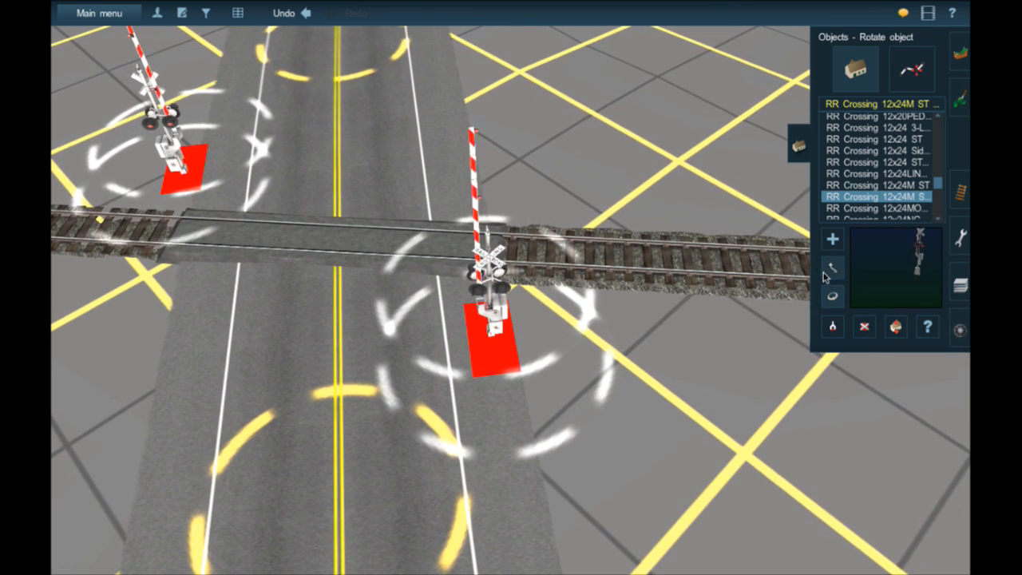
left_click_drag(519, 322, 527, 321)
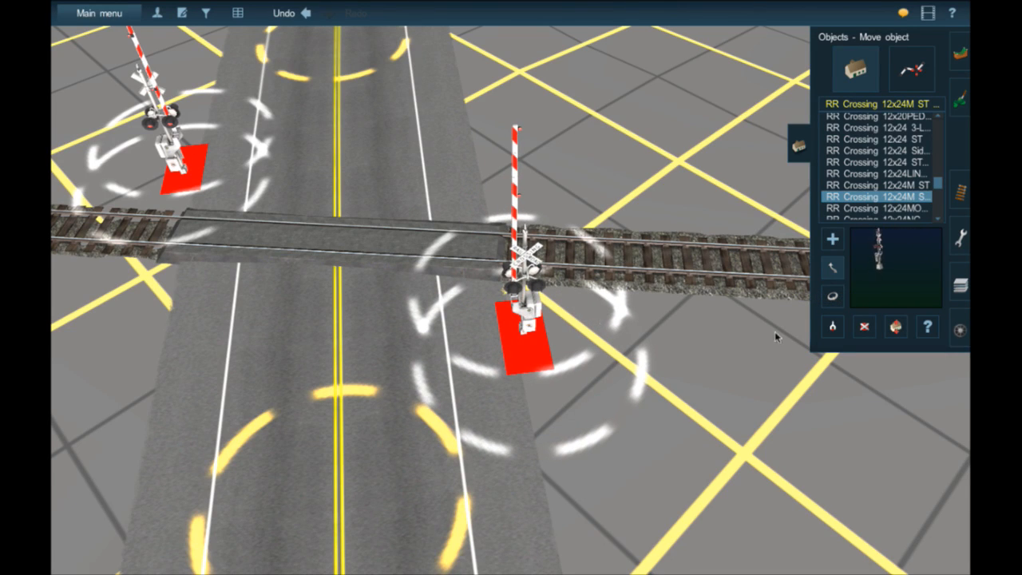
- In the second signal's properties, set the flasher start phase to 1 and the gate delay to 7 flasher cycles
left_click(931, 330)
left_click(489, 322)
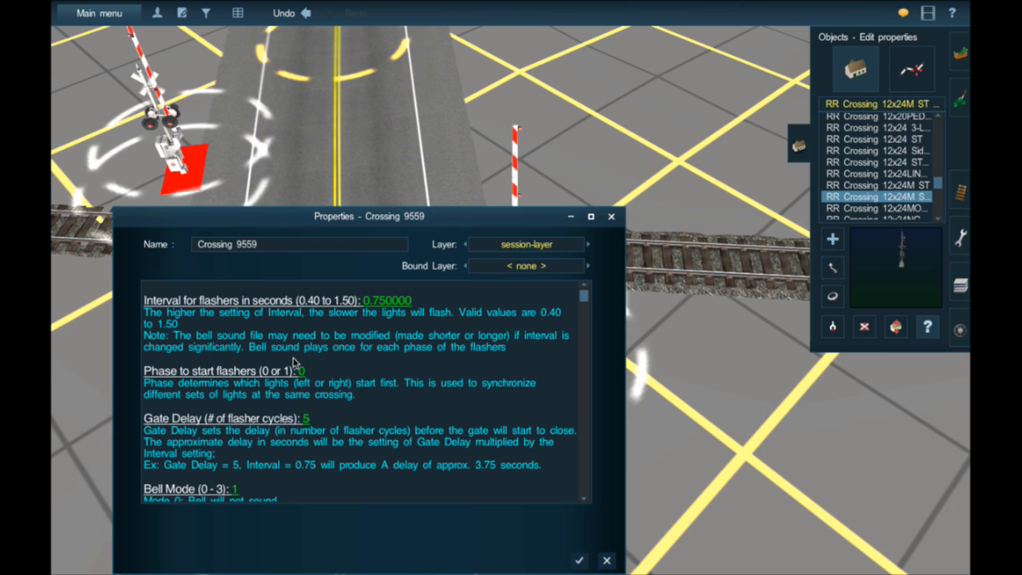
left_click(280, 372)
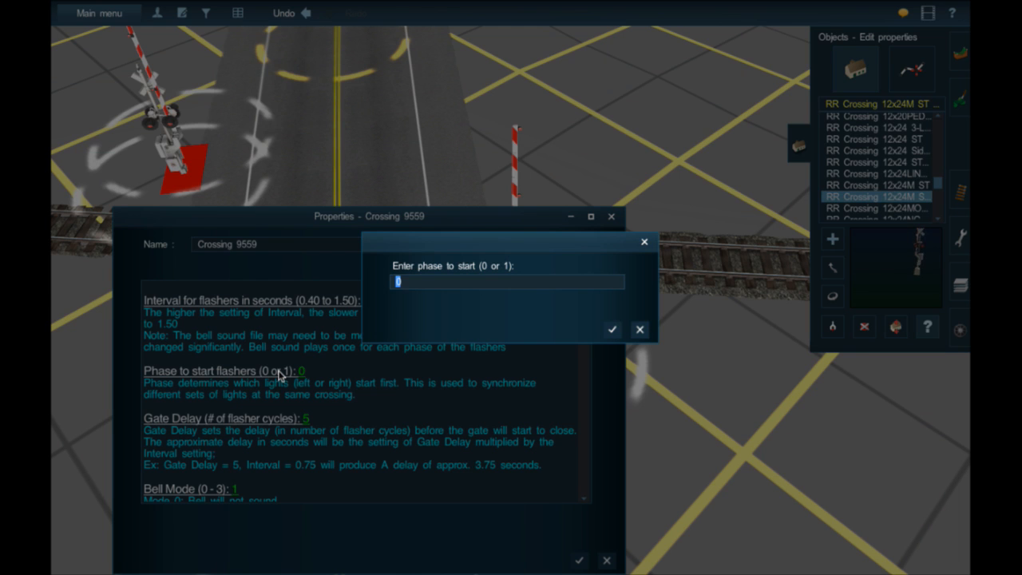
key("Return")
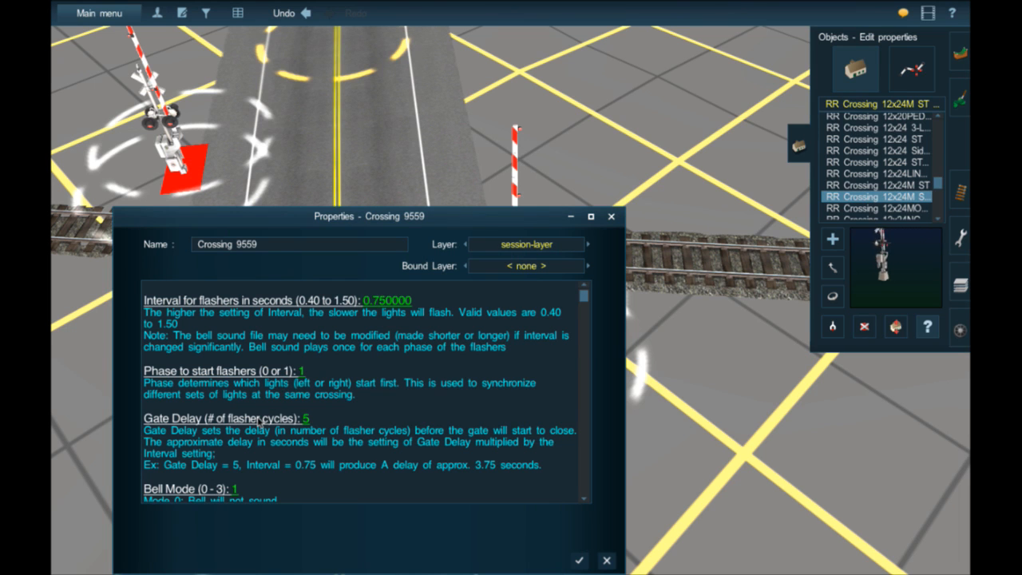
left_click(259, 421)
key("Return")
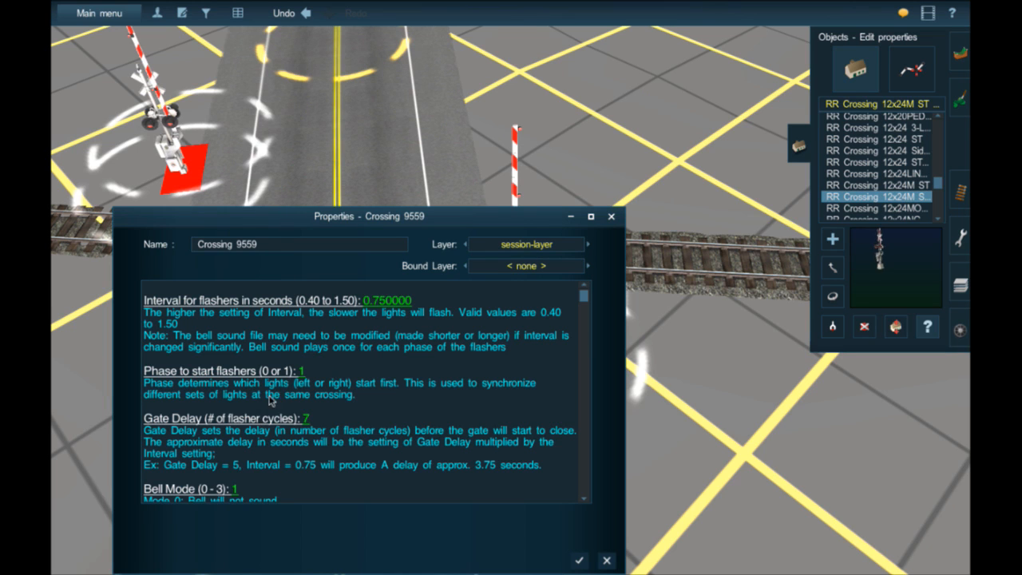
- Set the second signal's bell mode to 2 so the bell sounds while the gate closes and opens
scroll(219, 457, "down", 2)
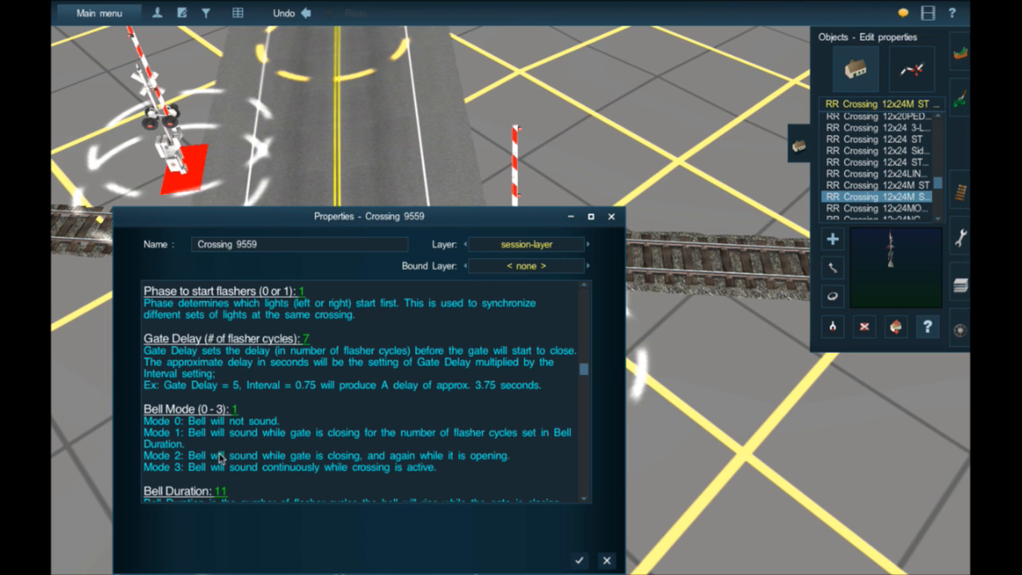
left_click(207, 412)
key("Return")
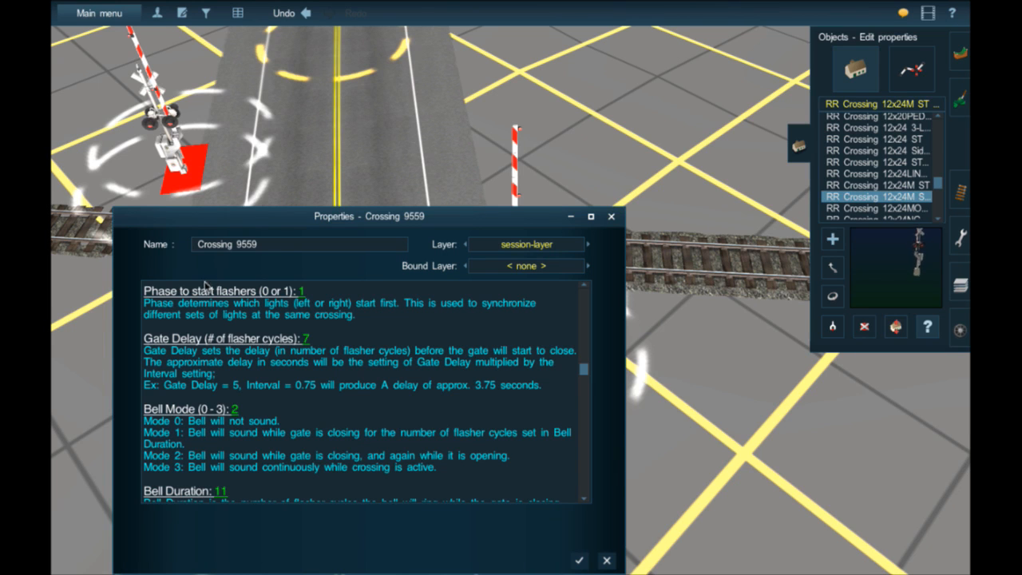
scroll(202, 294, "up", 2)
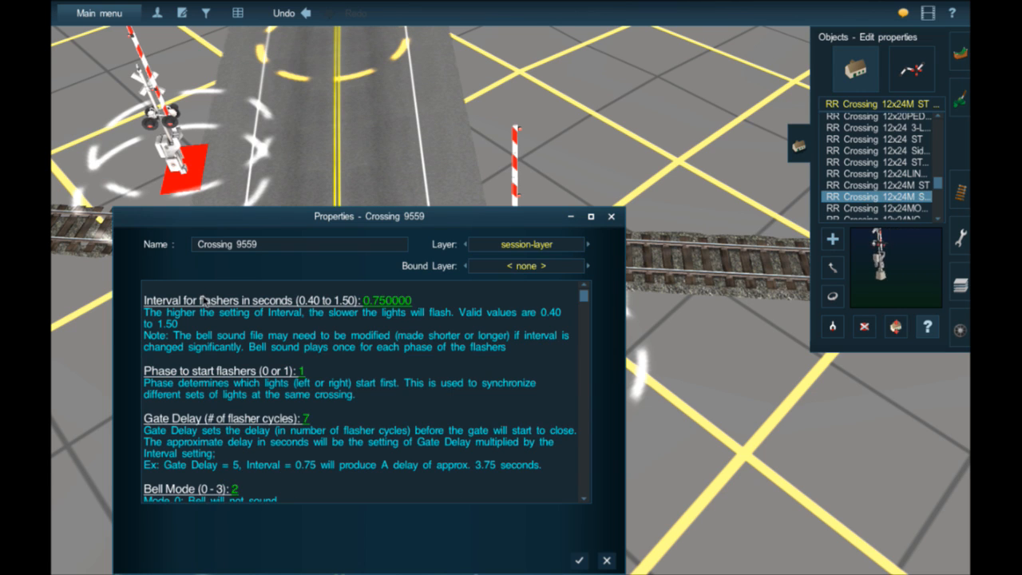
left_click(204, 301)
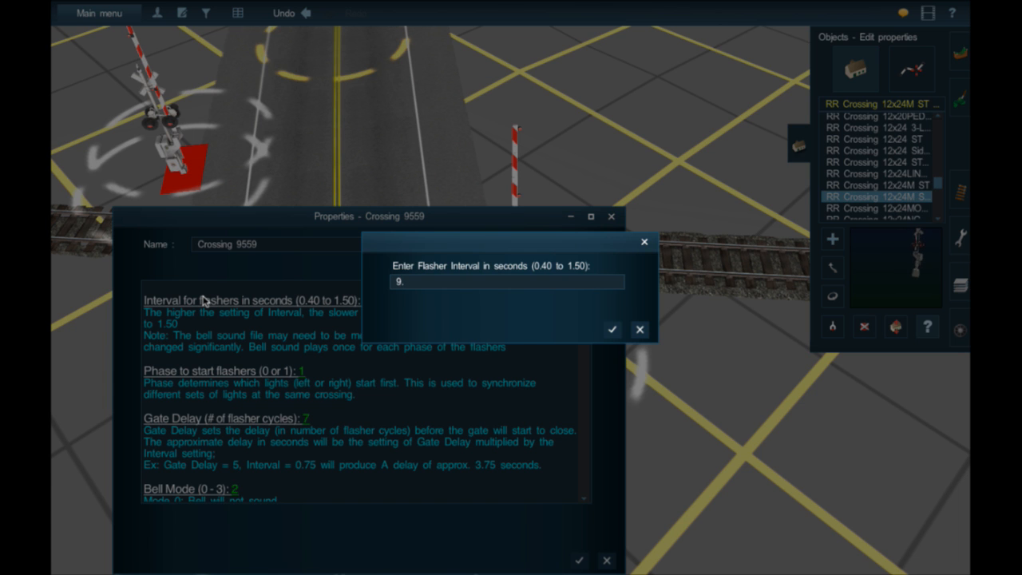
type("9.")
key("Return")
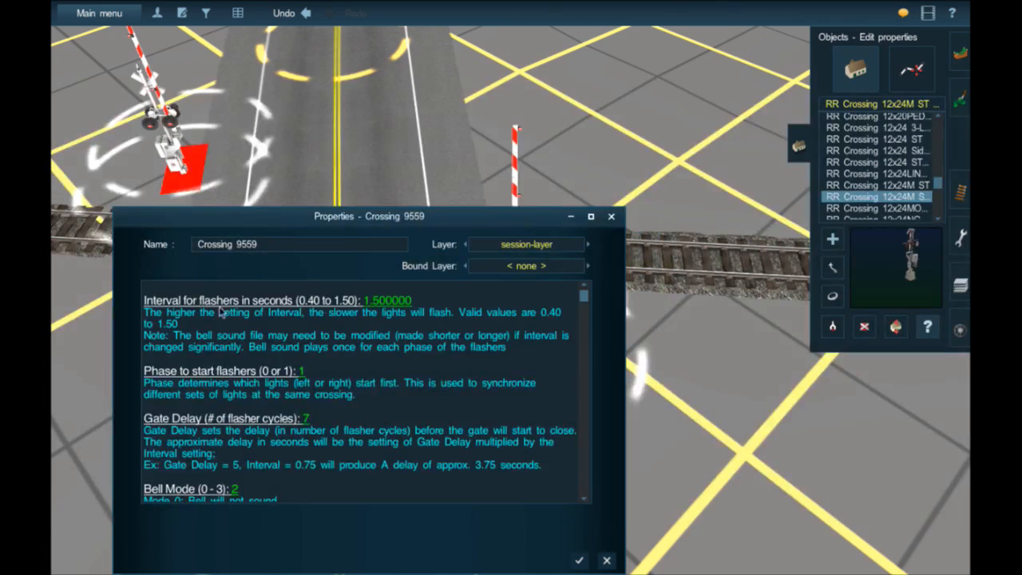
- Set the second signal's flasher interval to 0.93 seconds and apply its properties
left_click(357, 301)
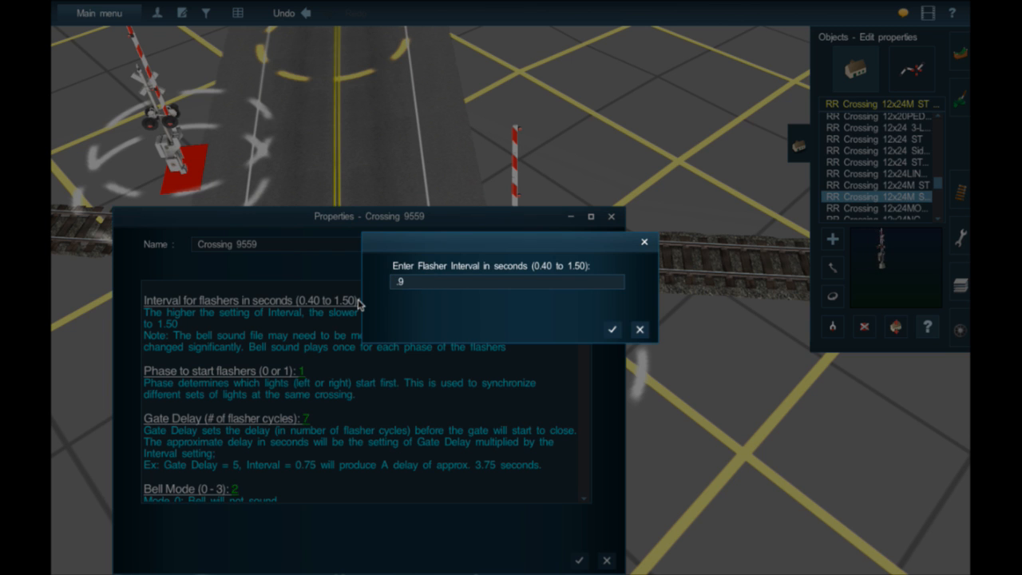
key("Return")
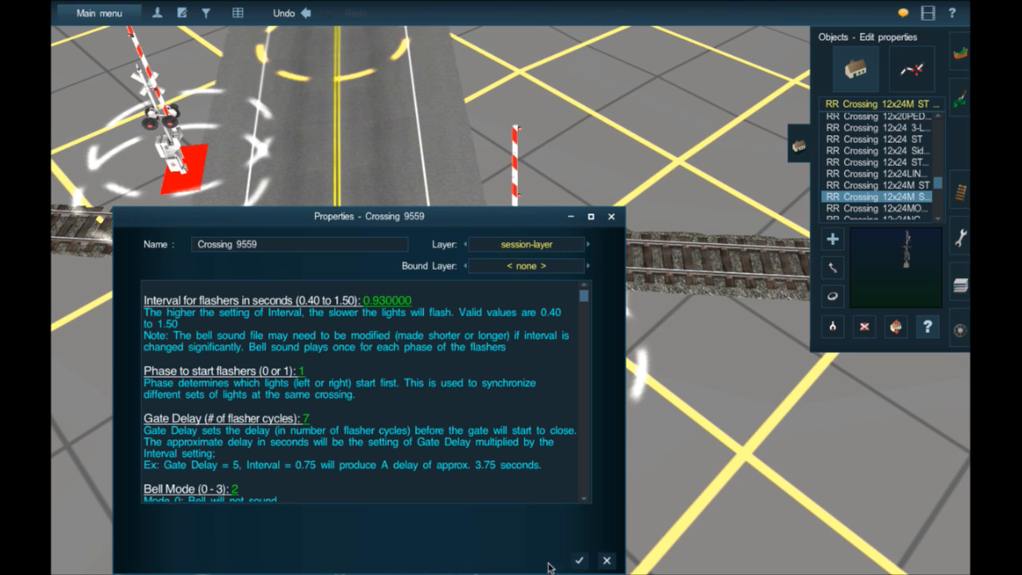
left_click(576, 561)
- Set the flasher interval of the first signal across the tracks to 0.93 seconds and apply its properties
left_click(201, 169)
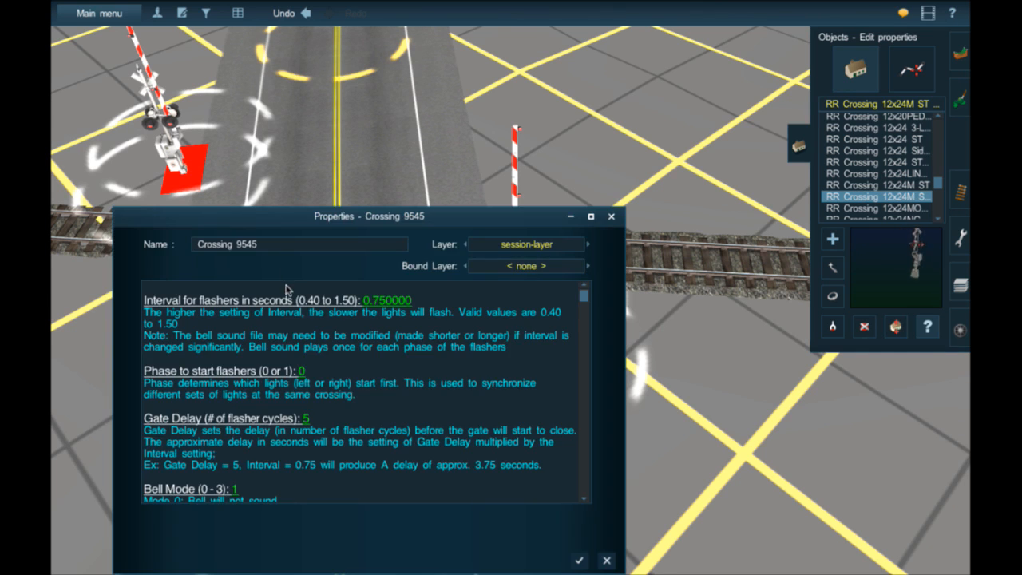
left_click(306, 300)
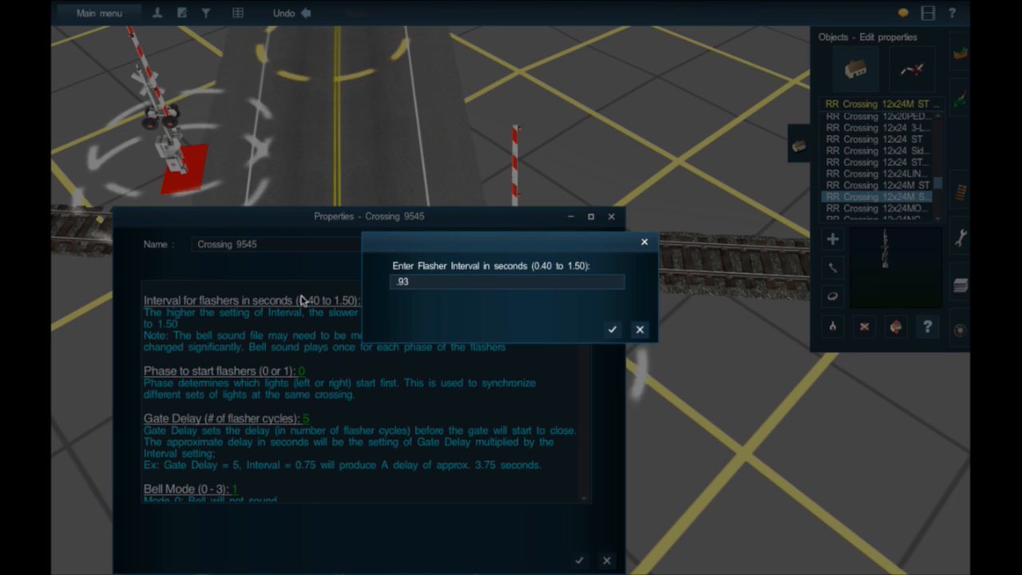
type(".93")
key("Return")
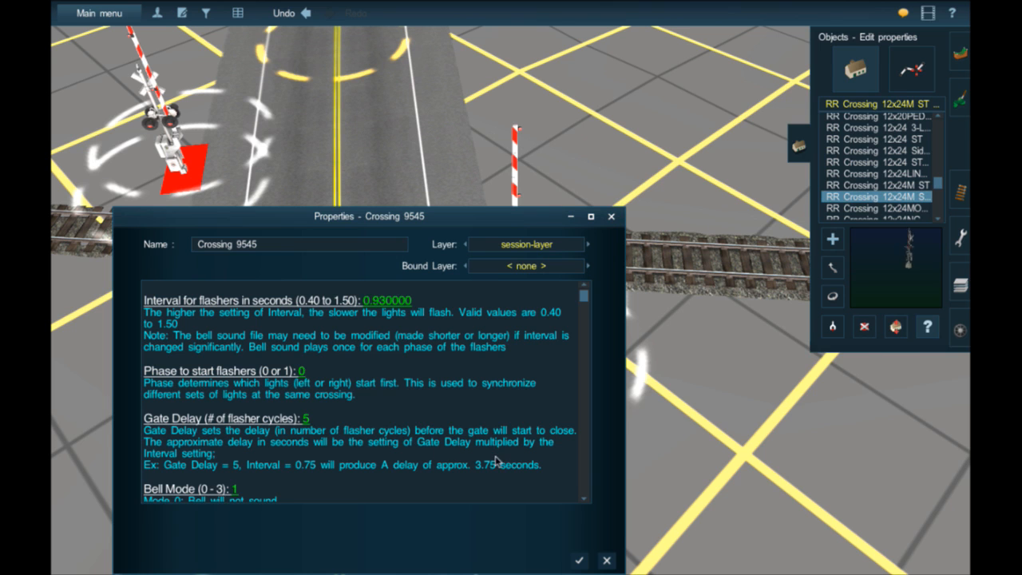
scroll(490, 451, "down", 5)
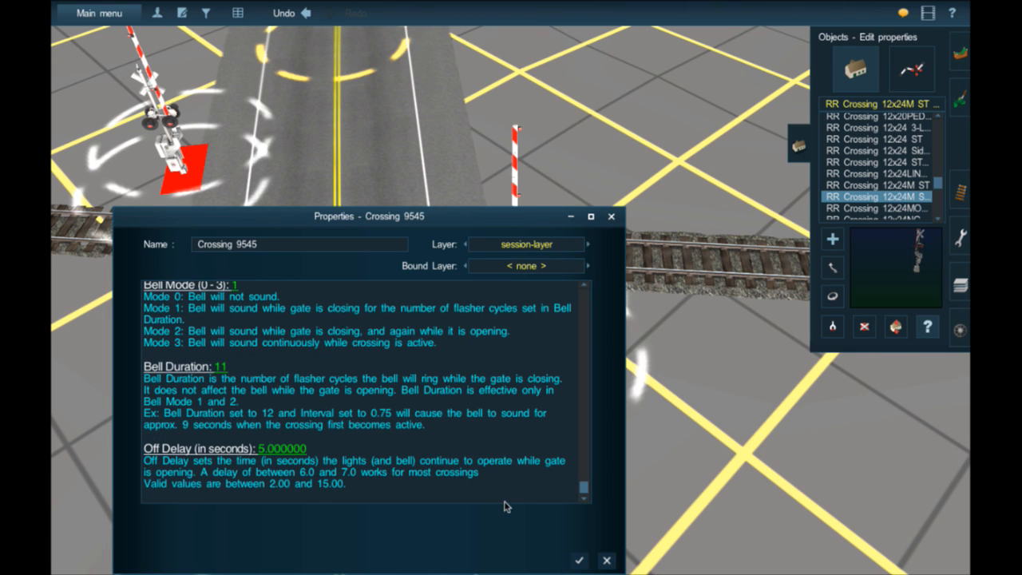
left_click(576, 564)
- Select the plain AASHTO 40FT DoubleSolidLine road from the spline objects
key("Down")
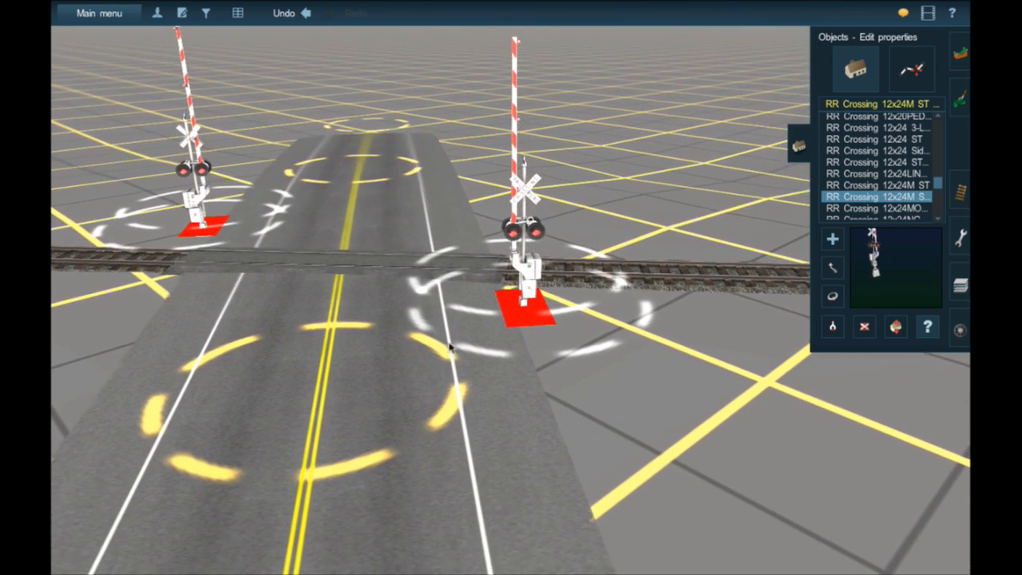
right_click(369, 281)
scroll(426, 304, "down", 4)
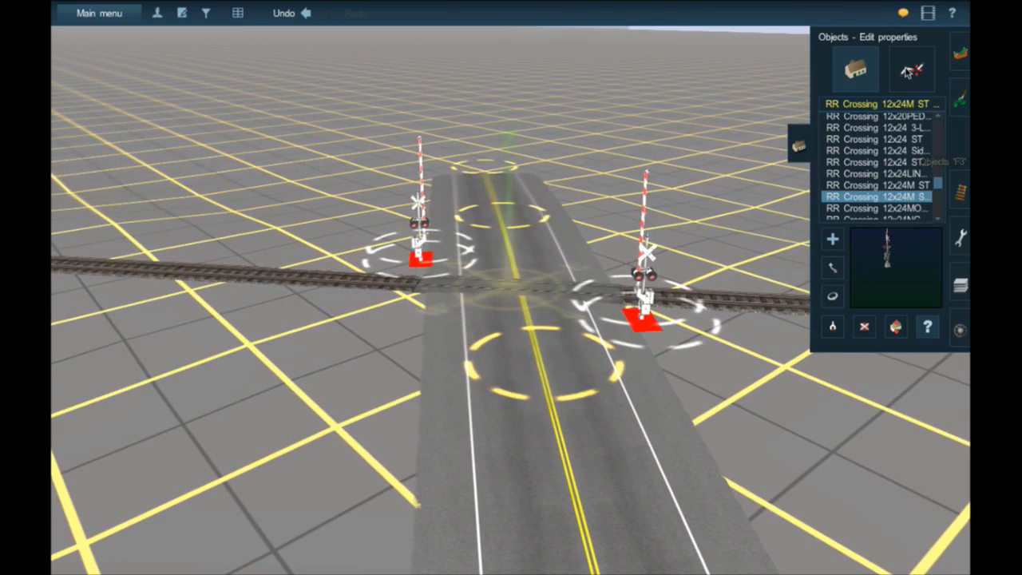
left_click(912, 72)
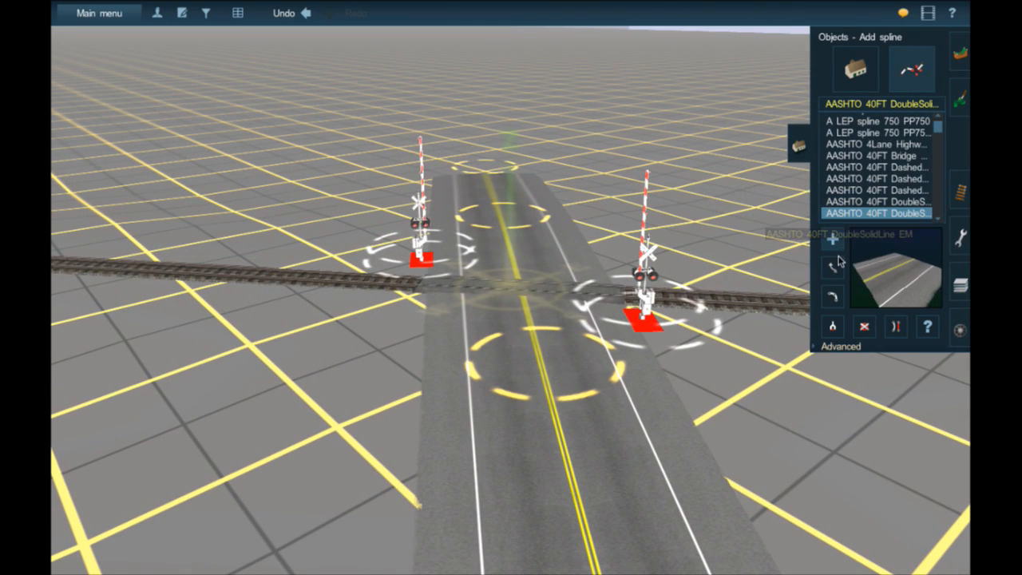
left_click(896, 203)
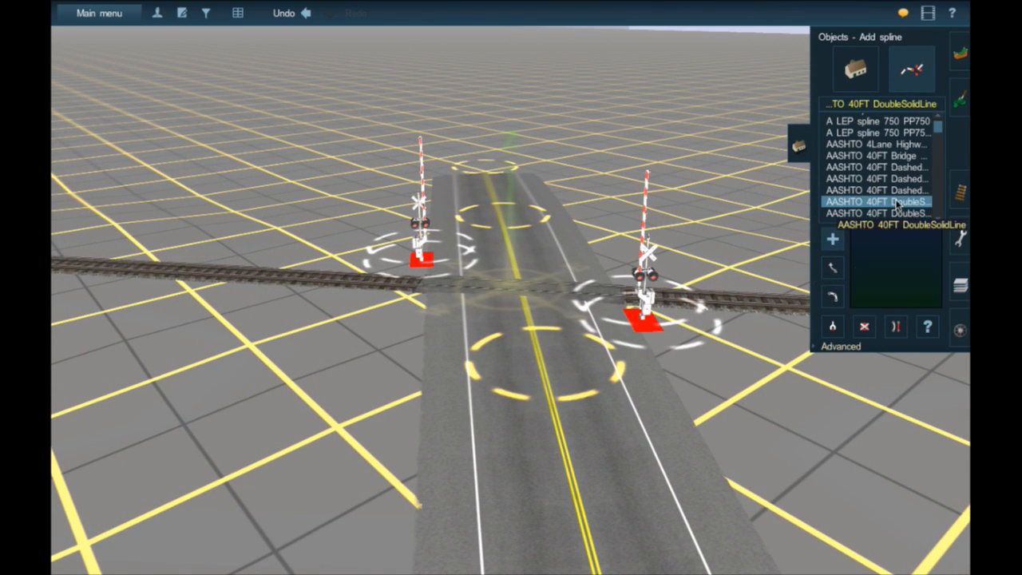
left_click(883, 169)
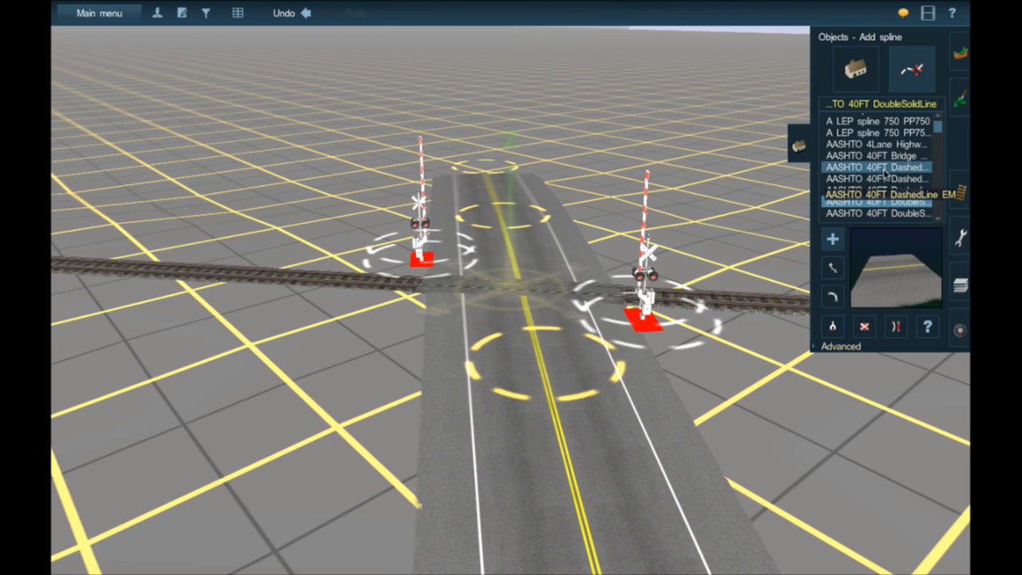
left_click(859, 79)
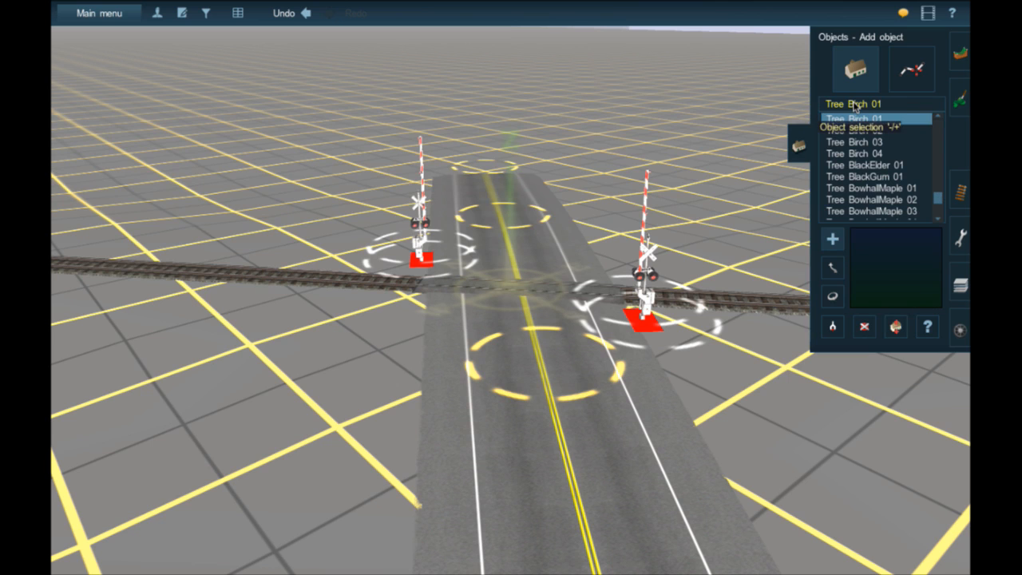
left_click(958, 59)
left_click(960, 150)
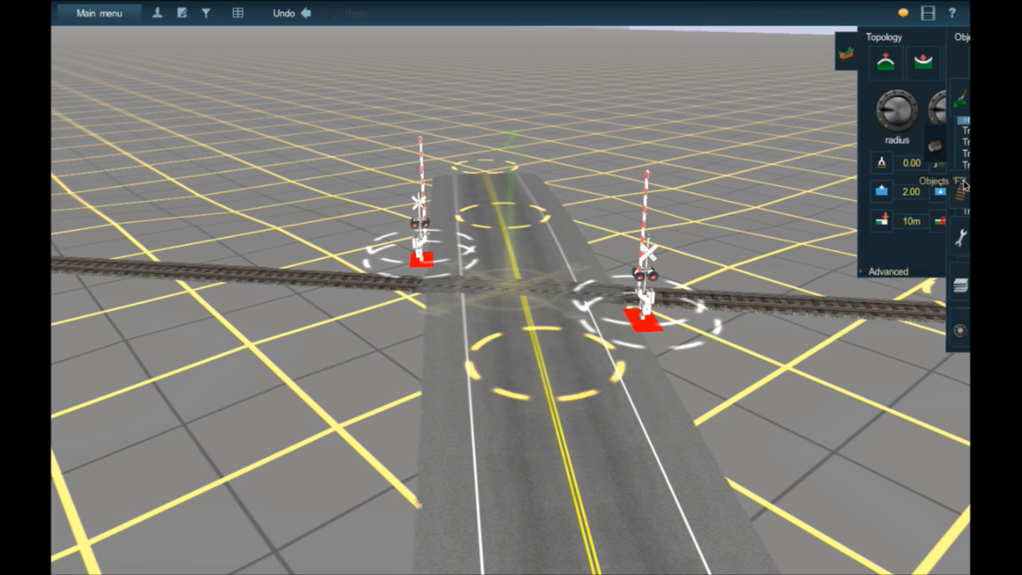
left_click(963, 186)
left_click(963, 150)
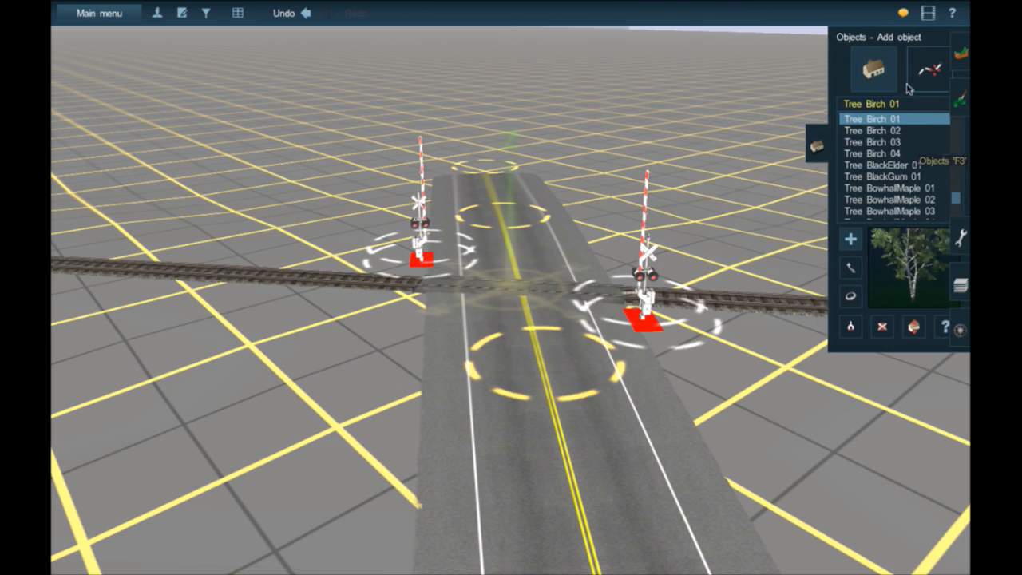
- Try to extend the road from its far end with the plain AASHTO 40FT DoubleSolidLine spline
left_click(912, 71)
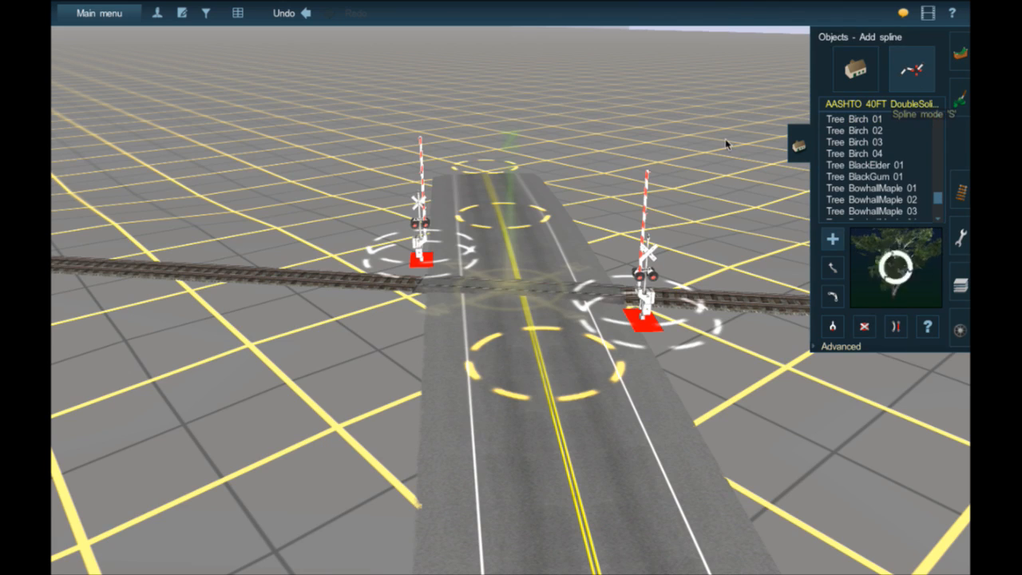
right_click(485, 174)
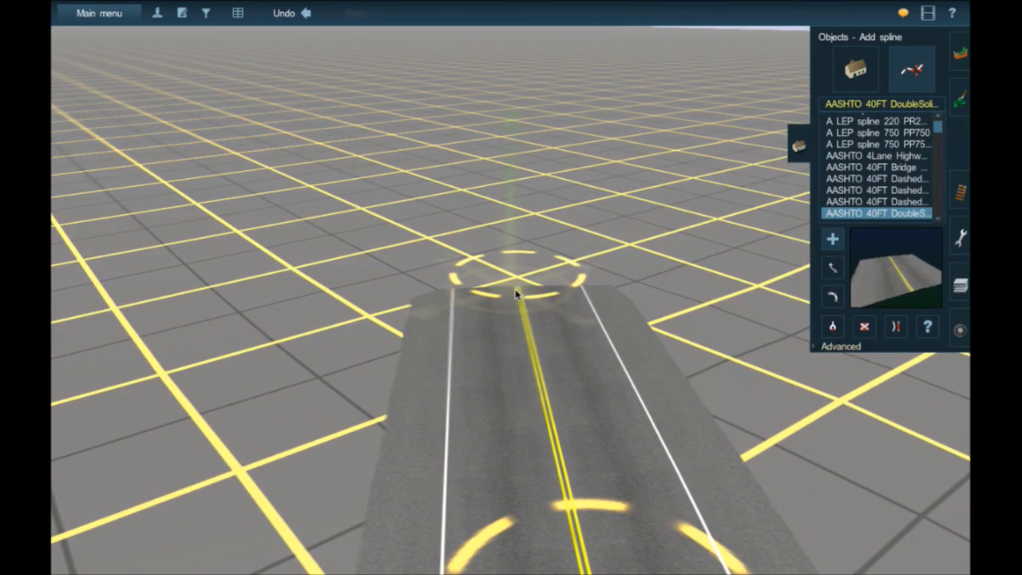
left_click_drag(531, 296, 491, 117)
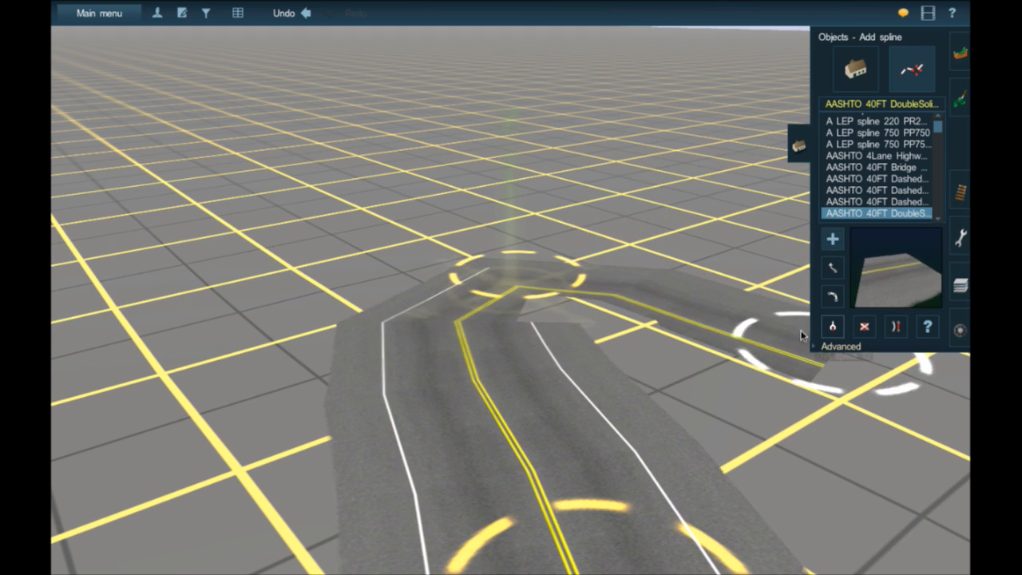
- Pick up the existing road's spline type and draw a long extension of it away from the road's far end
left_click(833, 328)
left_click(501, 330)
mouse_move(554, 293)
left_mouse_down()
mouse_move(472, 123)
mouse_move(465, 70)
left_mouse_up()
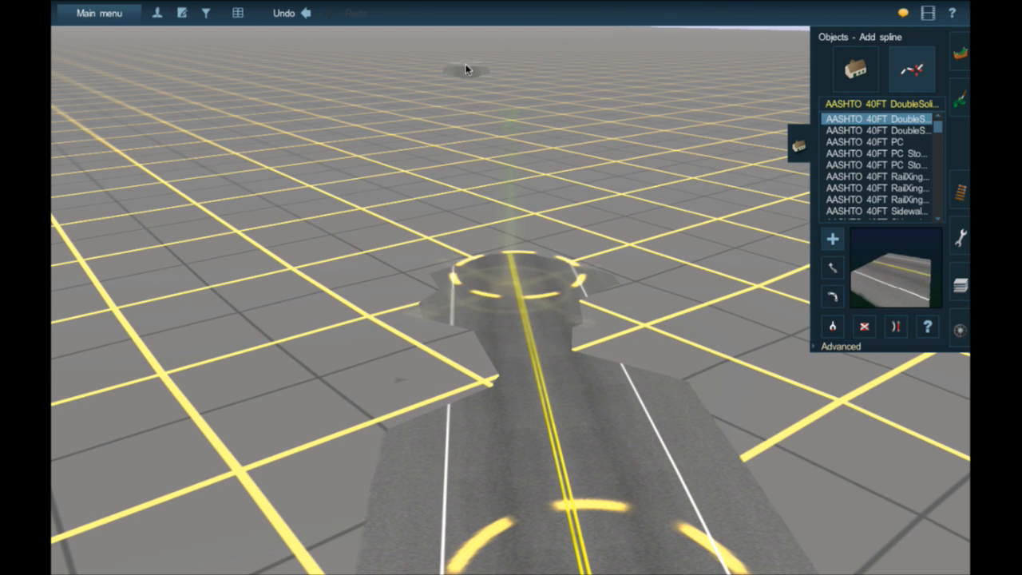
- Smooth the long road extension where it joins the existing road's far end
left_click(820, 348)
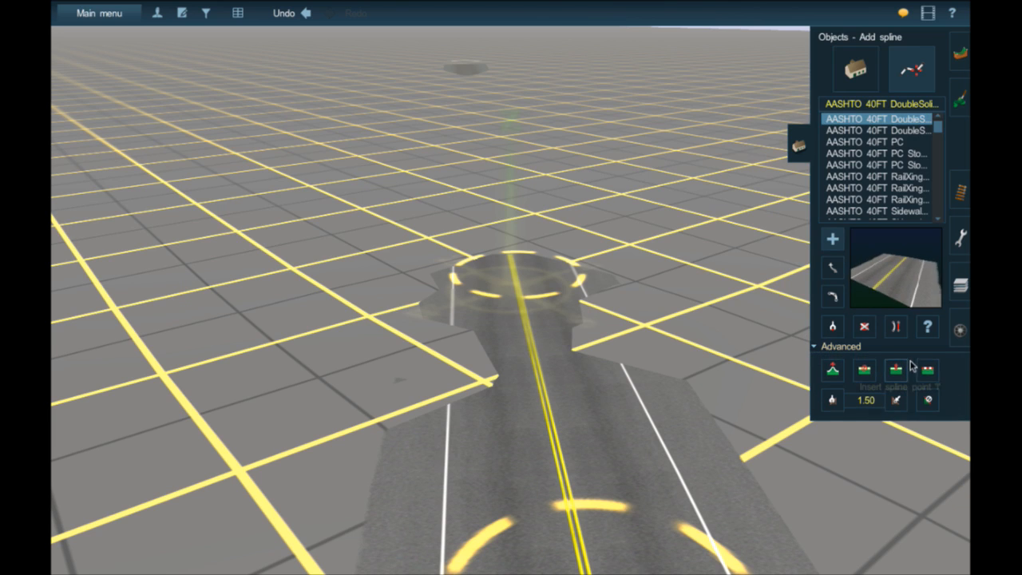
left_click(927, 372)
left_click(501, 216)
left_click(546, 369)
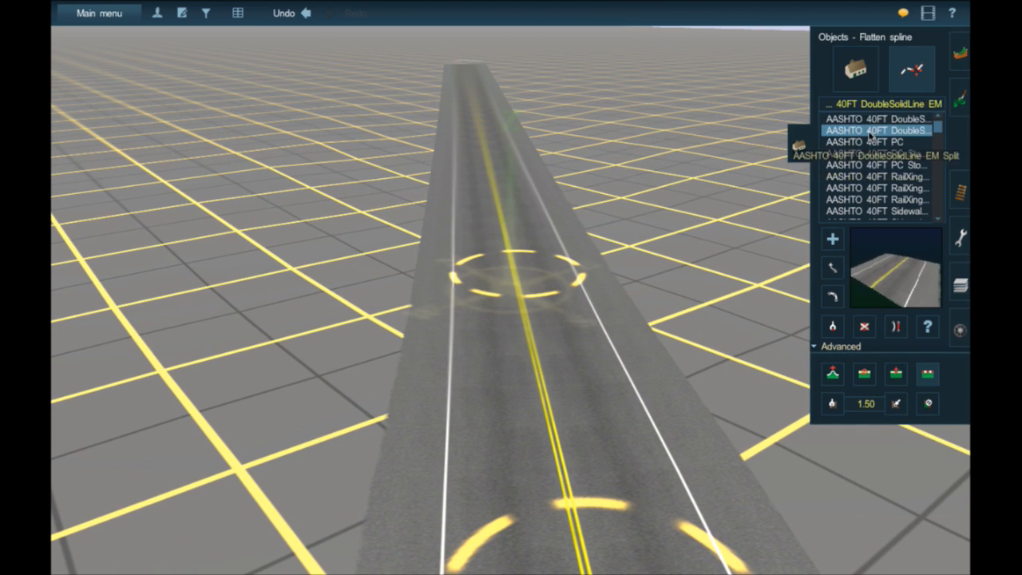
- Look through the AASHTO 40FT road variants and select AASHTO 40FT Unmarked as the spline to place
left_click(869, 133)
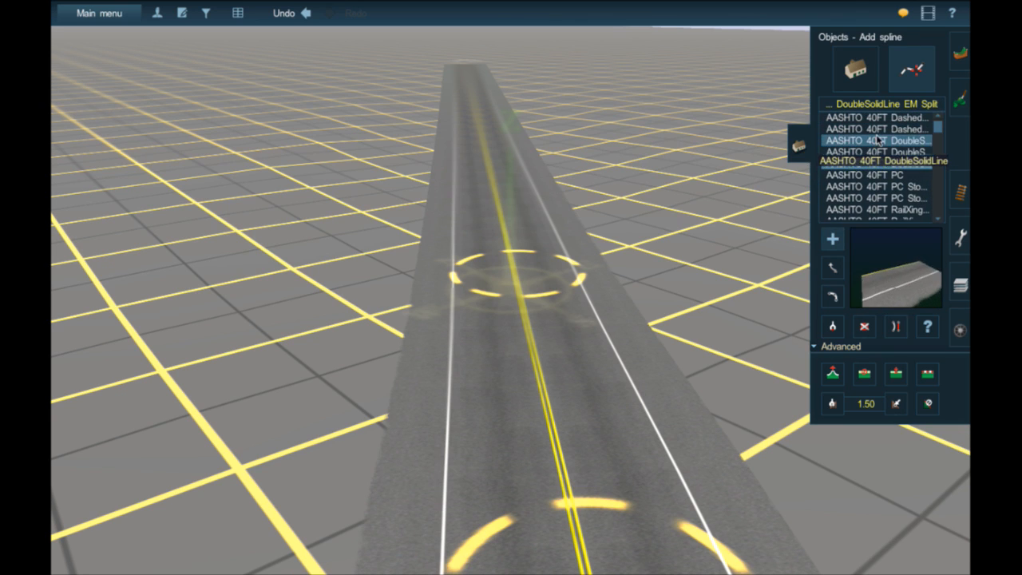
scroll(875, 142, "up", 2)
left_click(877, 134)
scroll(882, 159, "down", 5)
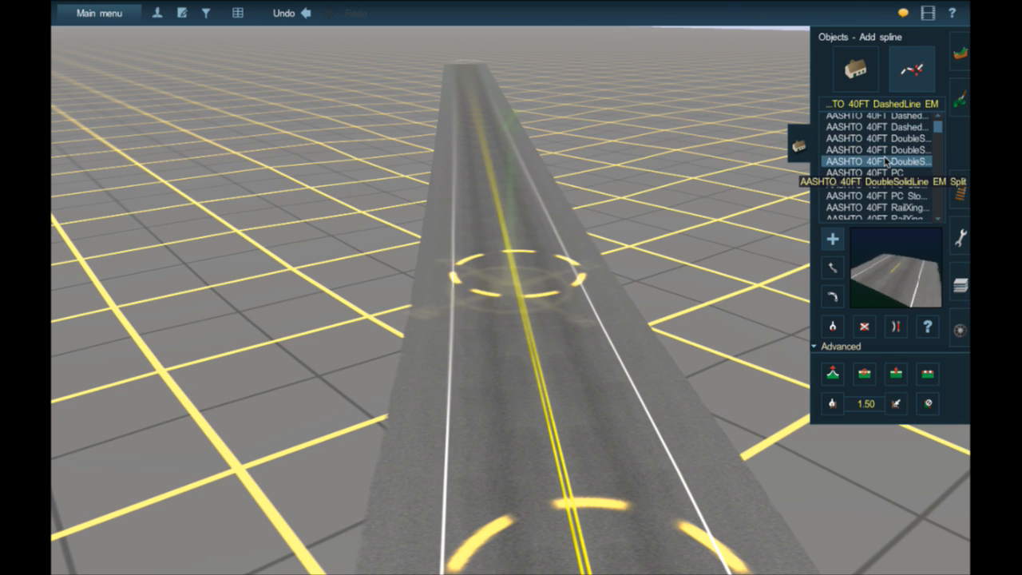
scroll(889, 187, "down", 2)
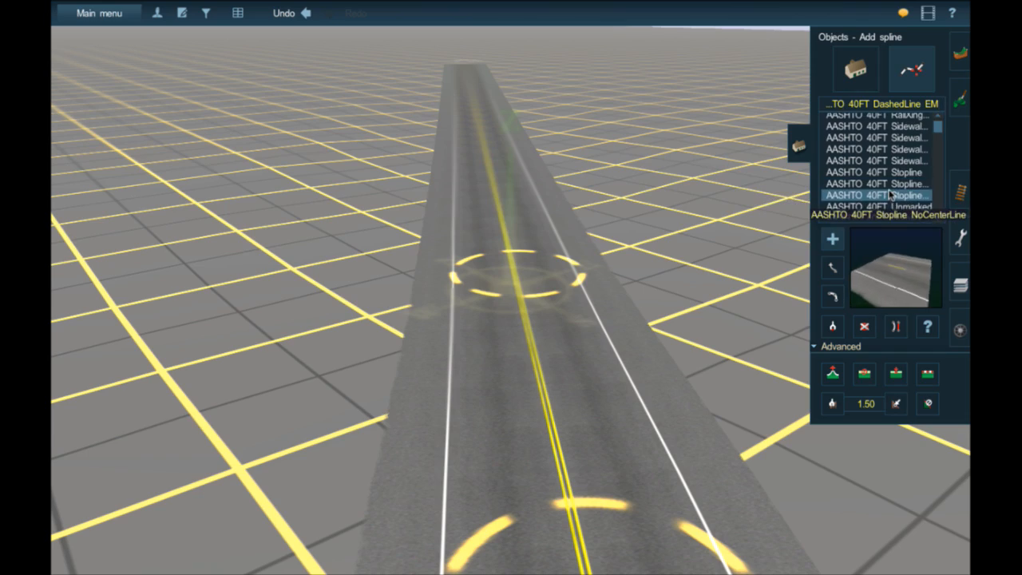
left_click(878, 205)
- Draw a short AASHTO 40FT Unmarked side road branching off the extended main road
right_click(497, 205)
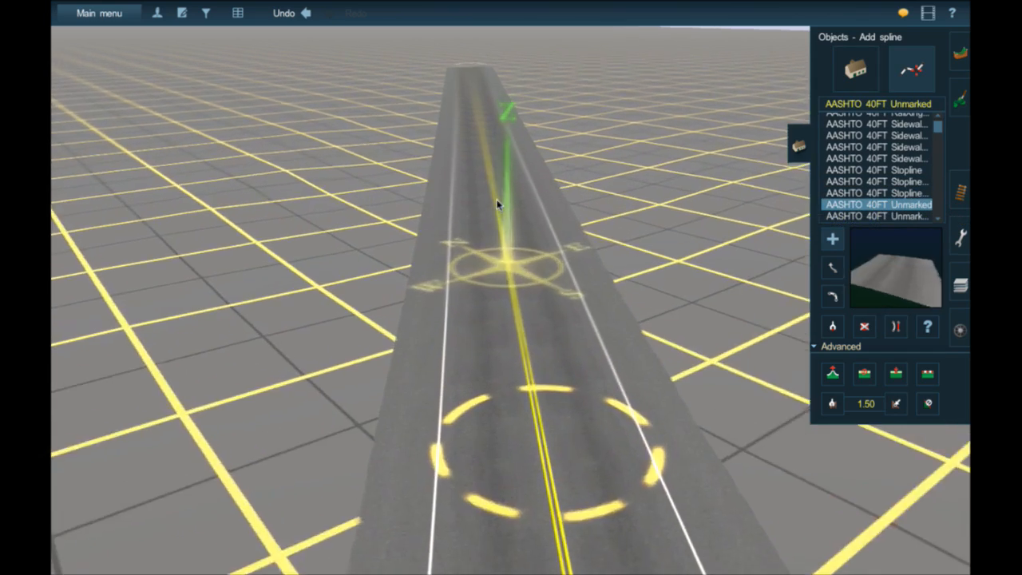
key("Left")
key("Left")
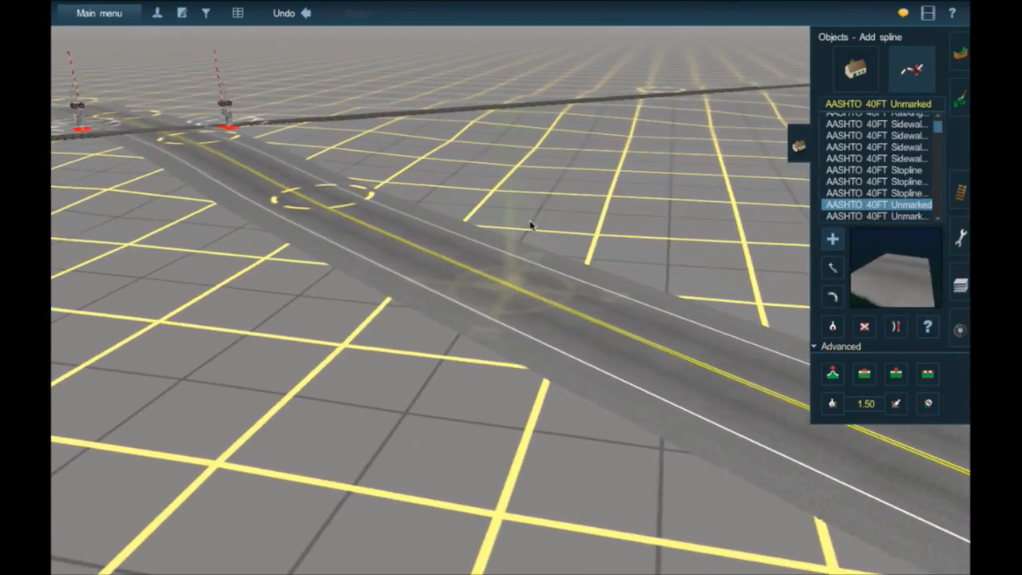
right_click(651, 329)
left_click_drag(479, 283, 482, 222)
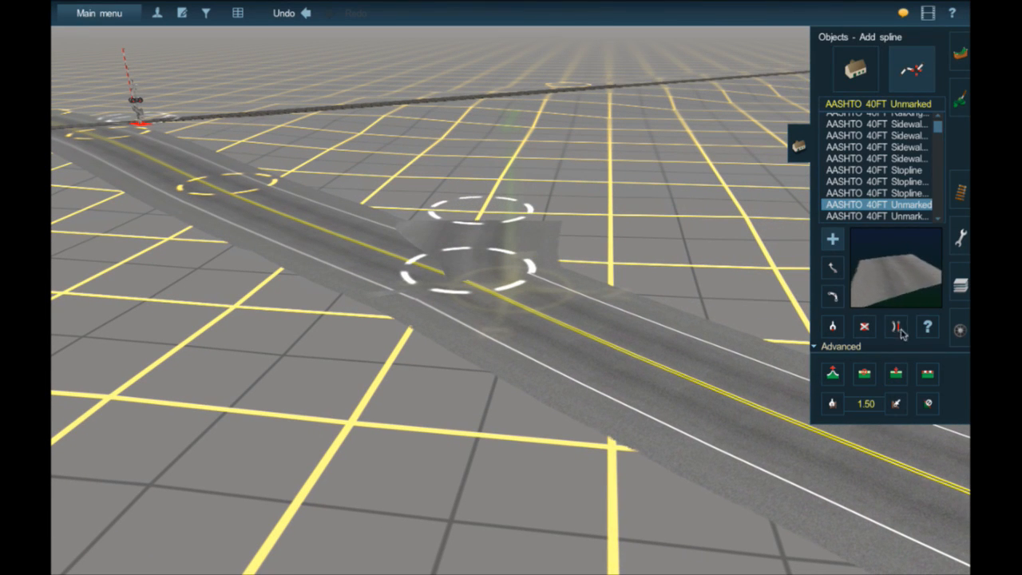
- Try to smooth and straighten the main road where the unmarked side road branches off
left_click(924, 374)
left_click(673, 364)
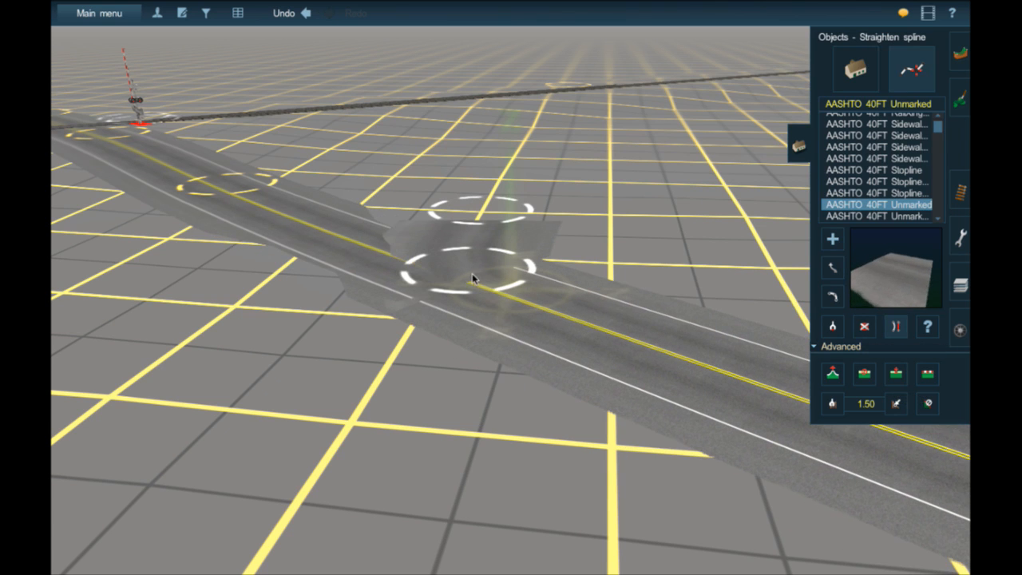
right_click(435, 269)
- Try to adjust the height of the side road's far end and move that end onto the main road
left_click(832, 373)
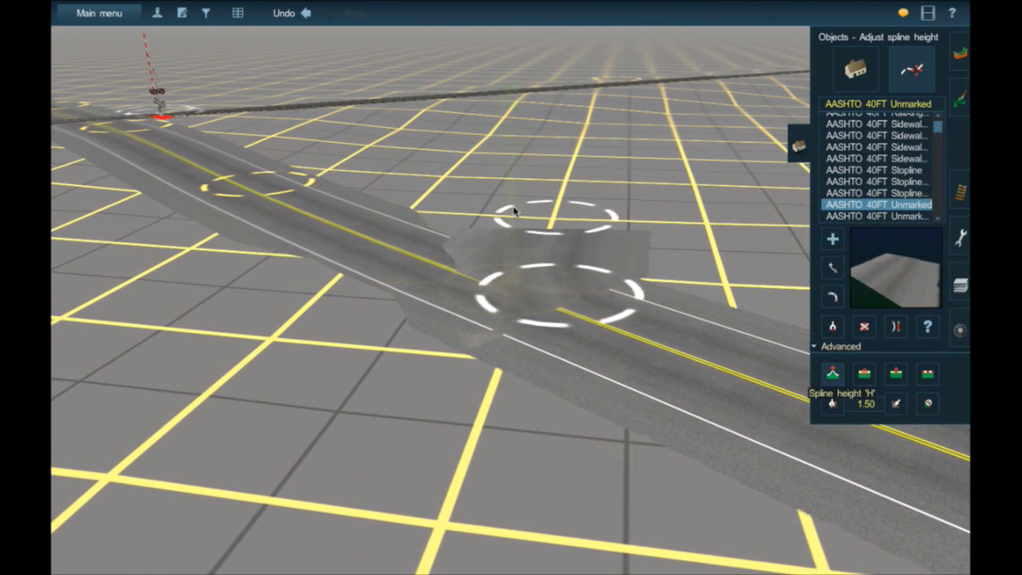
left_click(543, 236)
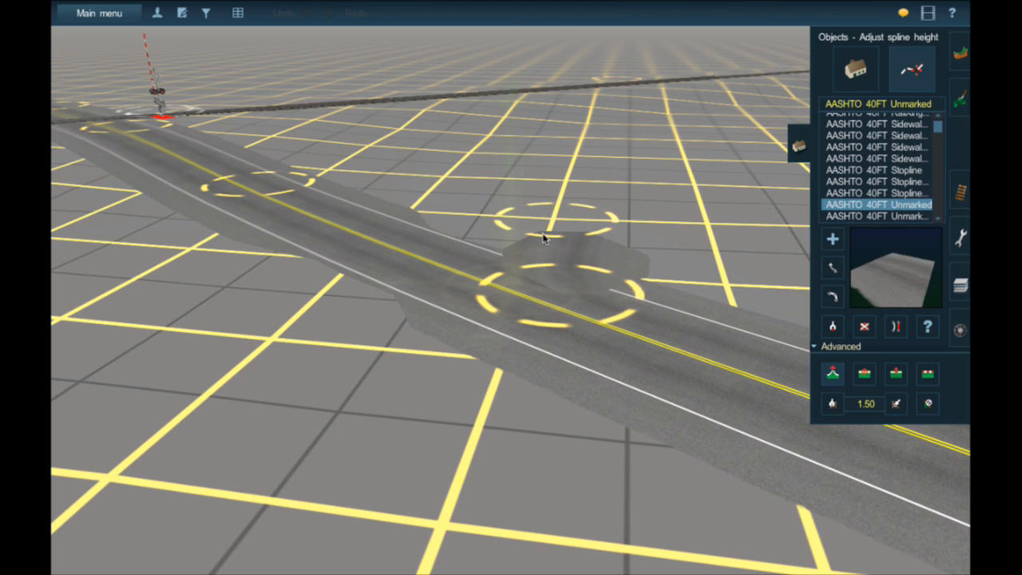
left_click_drag(542, 233, 543, 232)
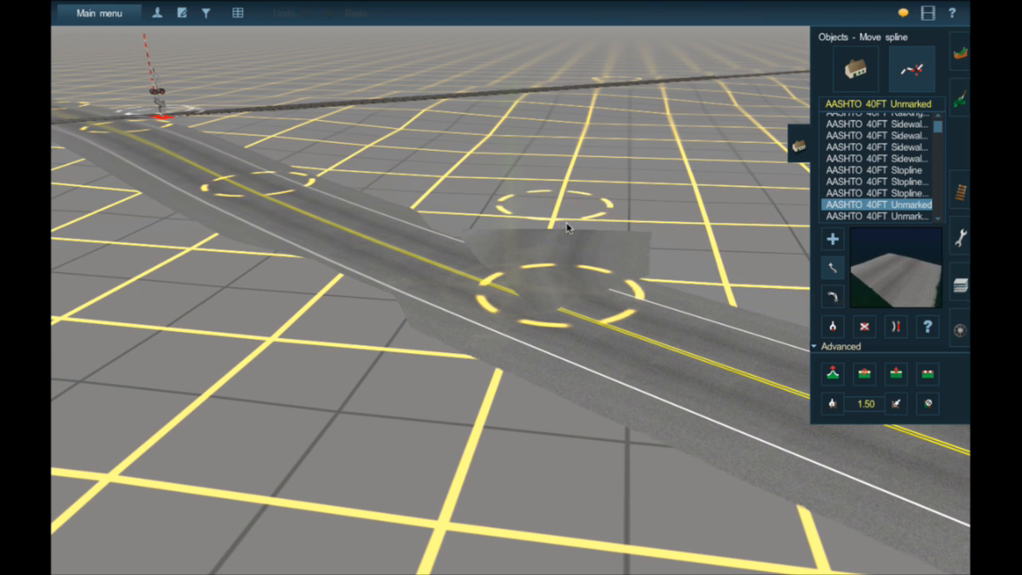
left_click_drag(566, 227, 595, 312)
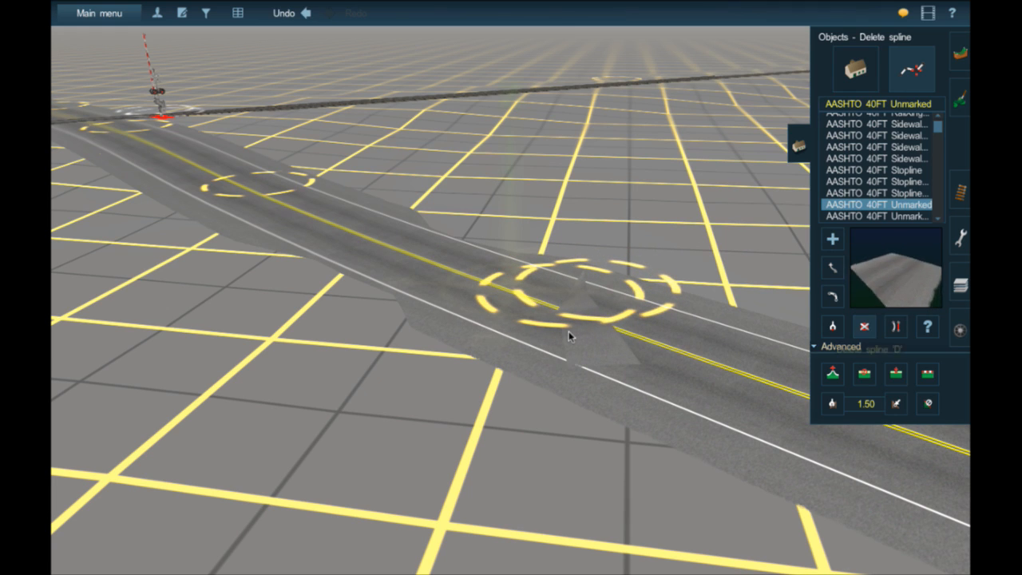
- Try to delete the short side road at the junction, and undo the spline edits to restore the main road
left_click(568, 332)
left_click(308, 14)
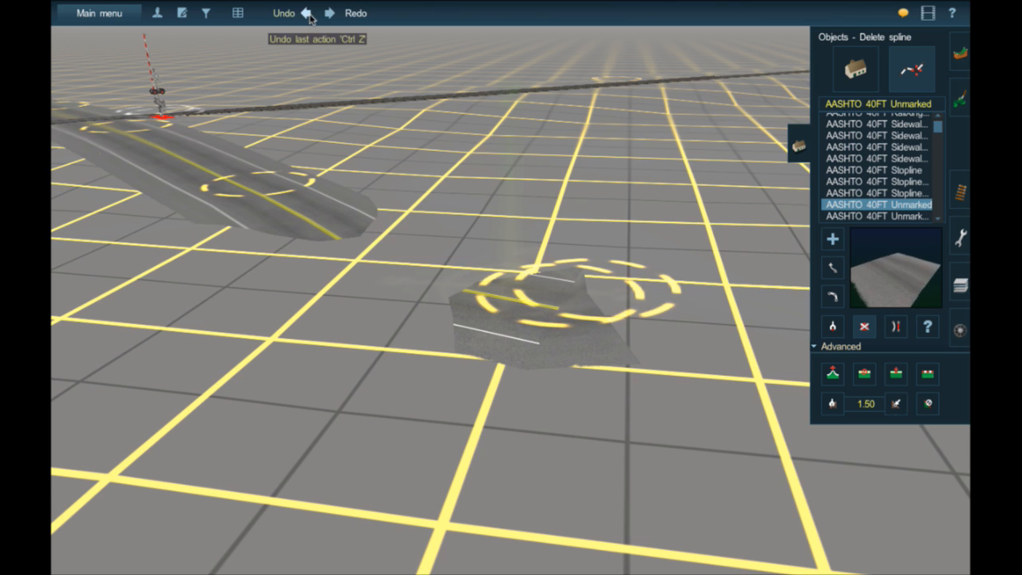
left_click(309, 18)
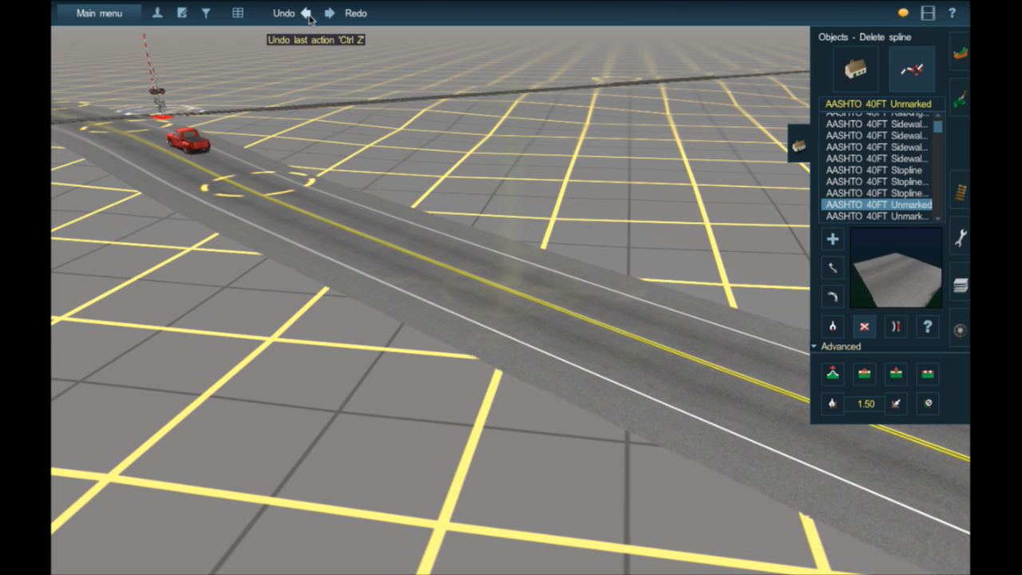
- Try to draw a curved AASHTO 40FT Unmarked side road directly off the main road, and undo it
right_click_drag(640, 313, 814, 276)
left_click(832, 267)
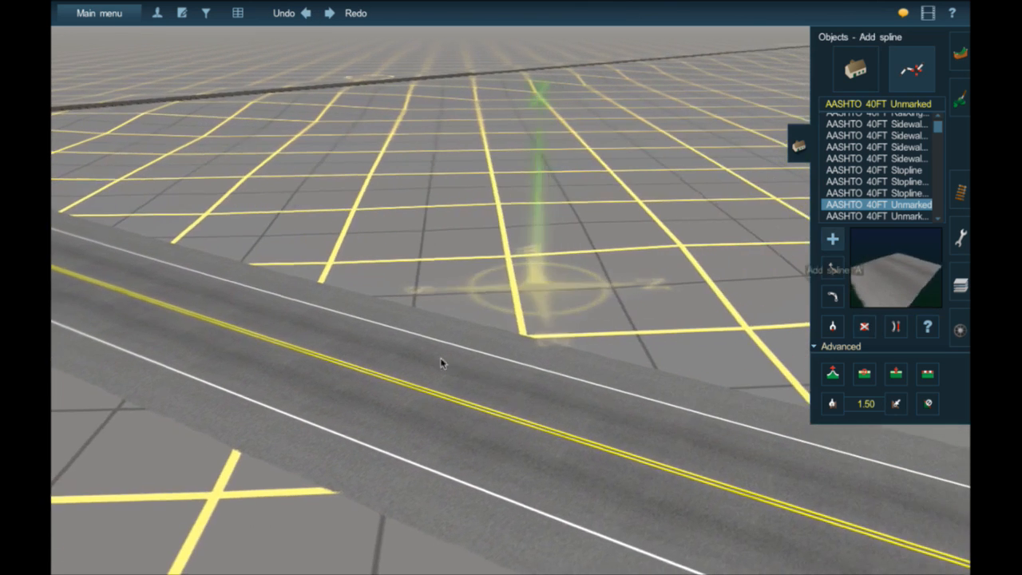
left_click_drag(357, 367, 479, 290)
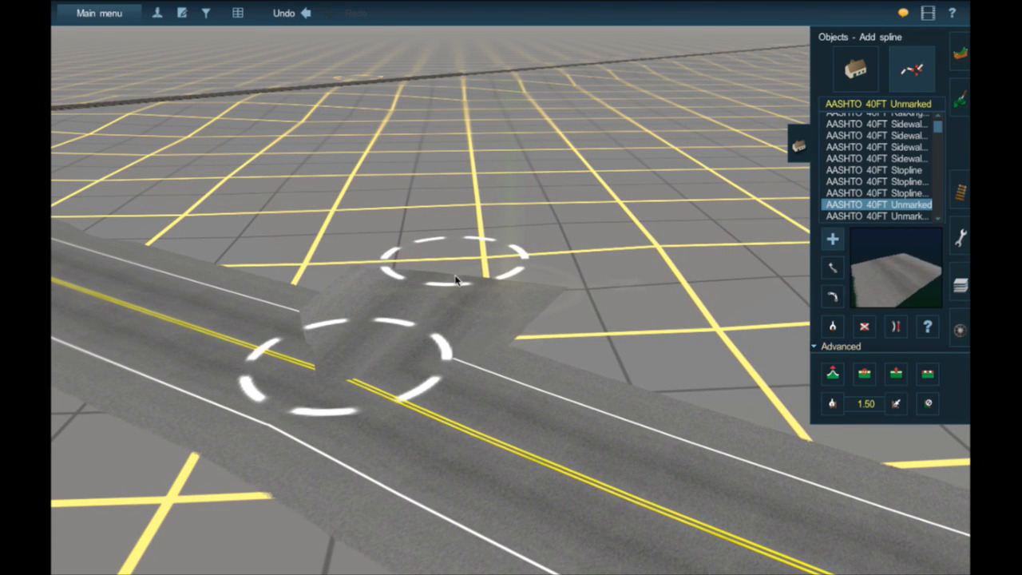
left_click_drag(458, 275, 313, 229)
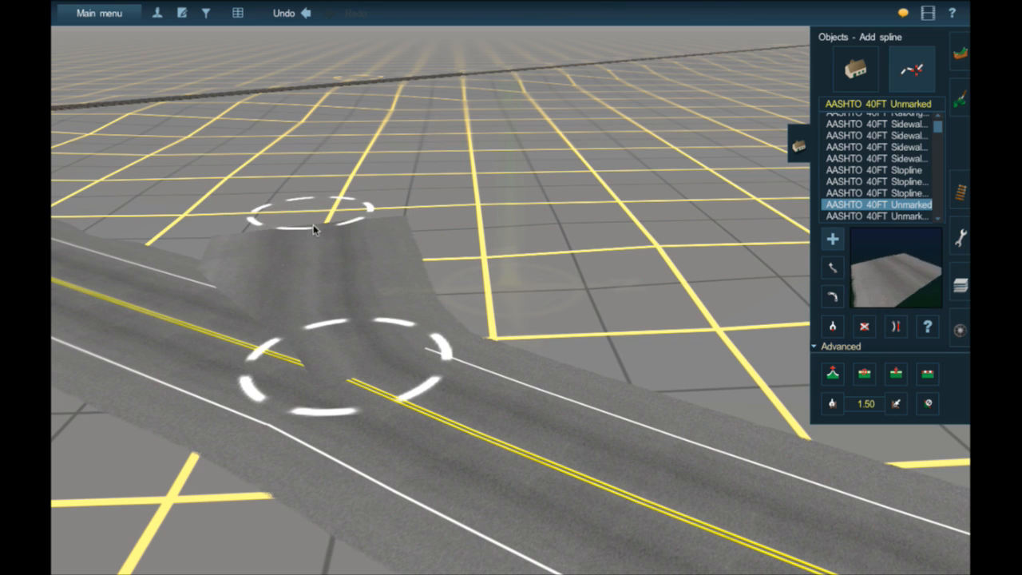
left_click(306, 13)
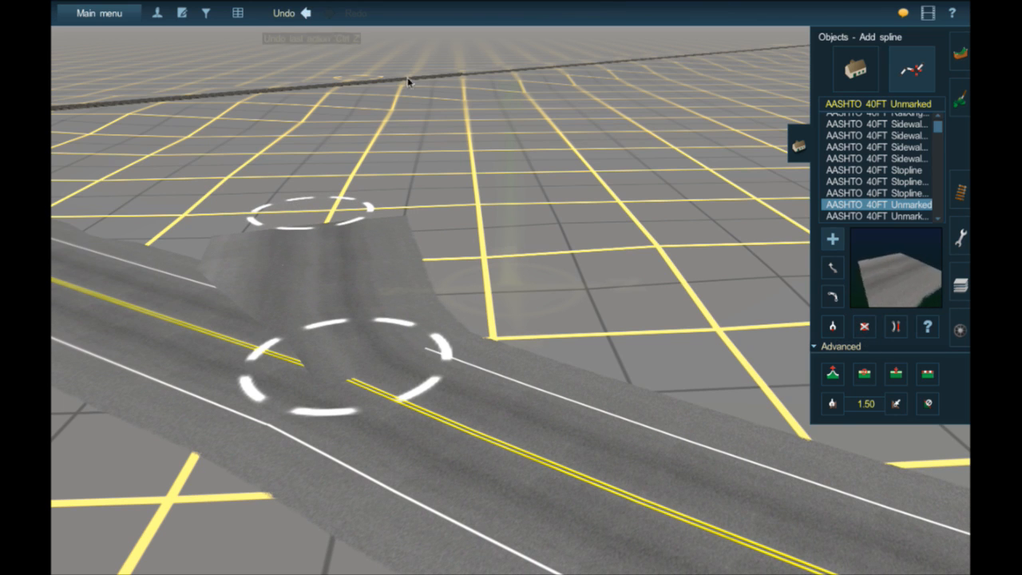
- Draw a short, detached AASHTO 40FT Unmarked road segment between the main road and the track
left_click_drag(341, 170, 304, 291)
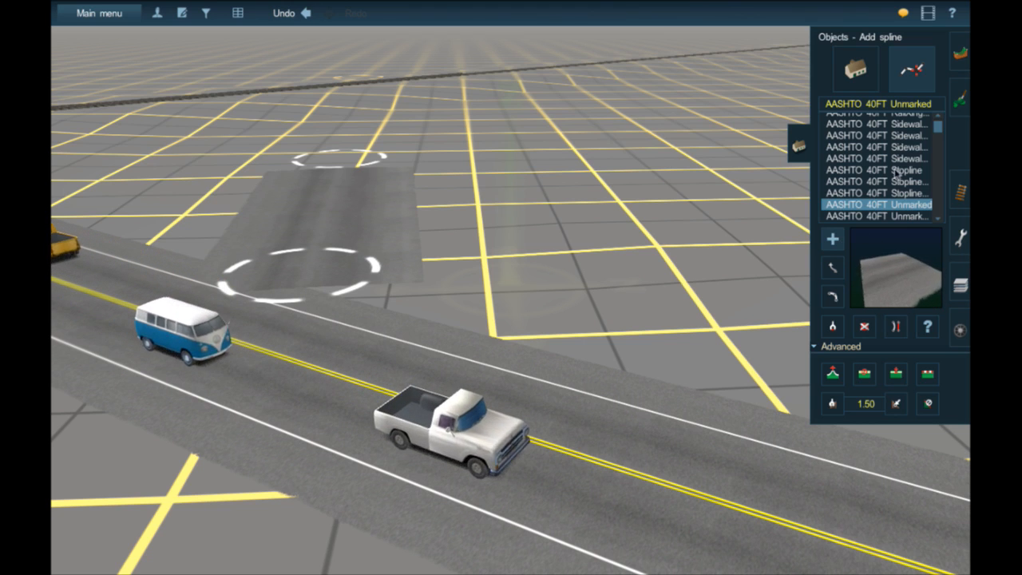
- Search the trains for "eth" and place the first Ethanol Tank Car on the track
left_click(958, 329)
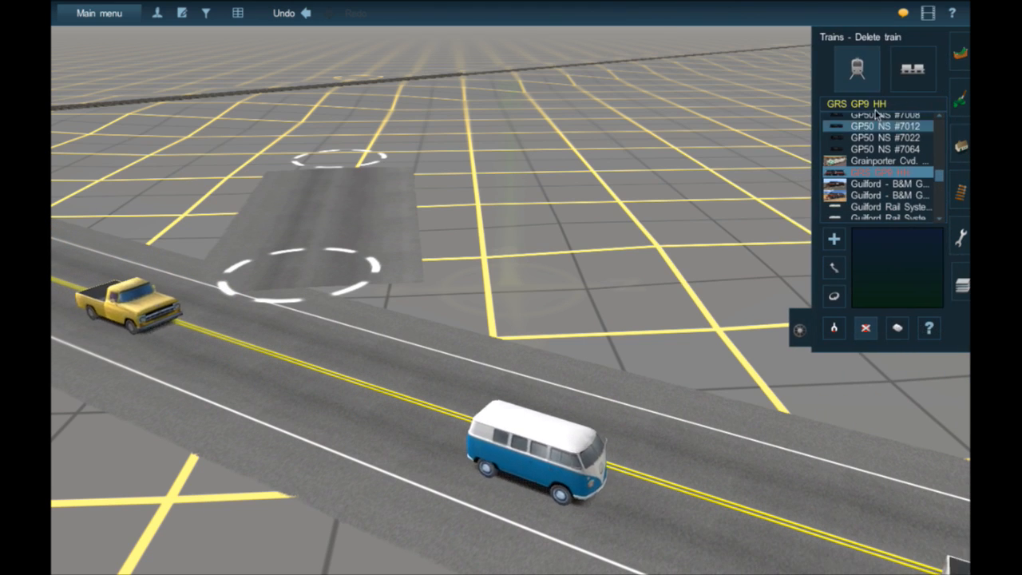
left_click(867, 106)
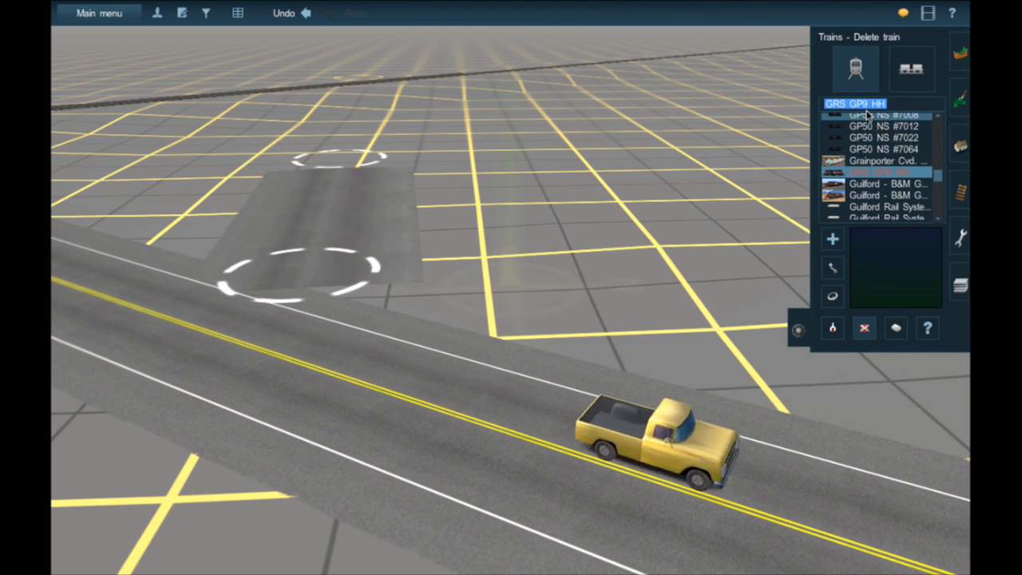
type("eth")
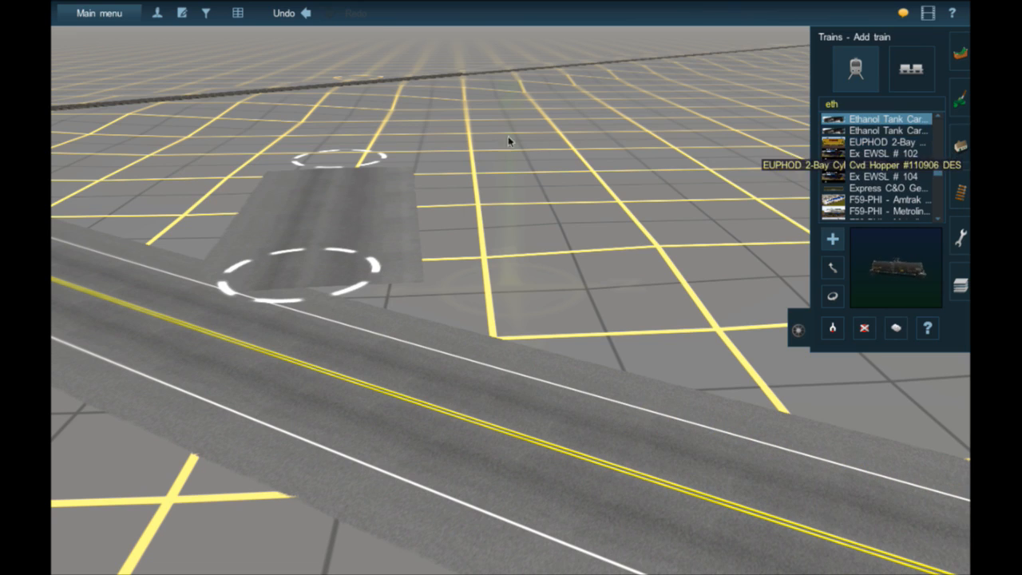
right_click(466, 94)
left_click(326, 228)
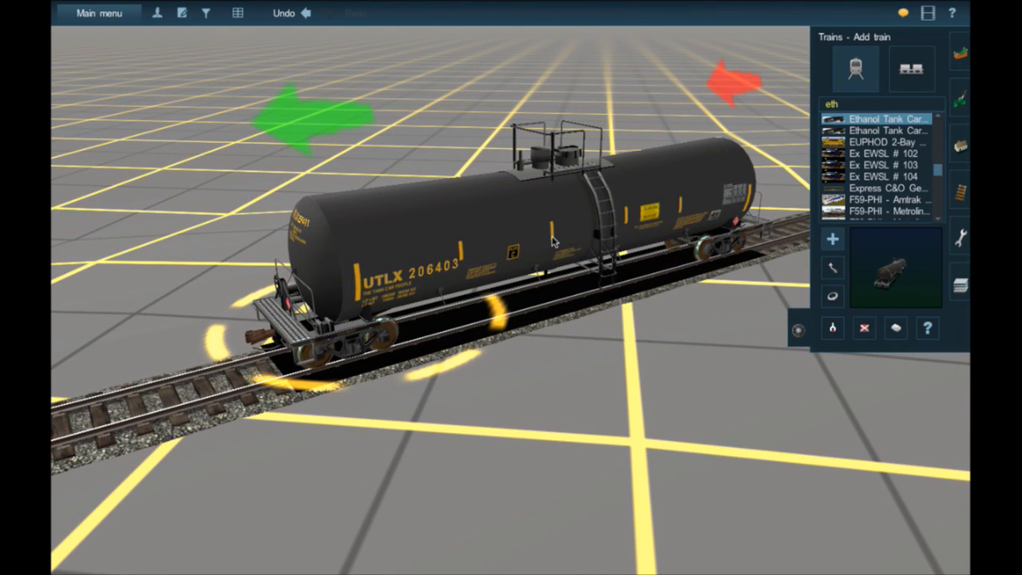
- Examine the tank car's properties and its ethanol load entry, and accept them without changes
key("p")
left_click(582, 263)
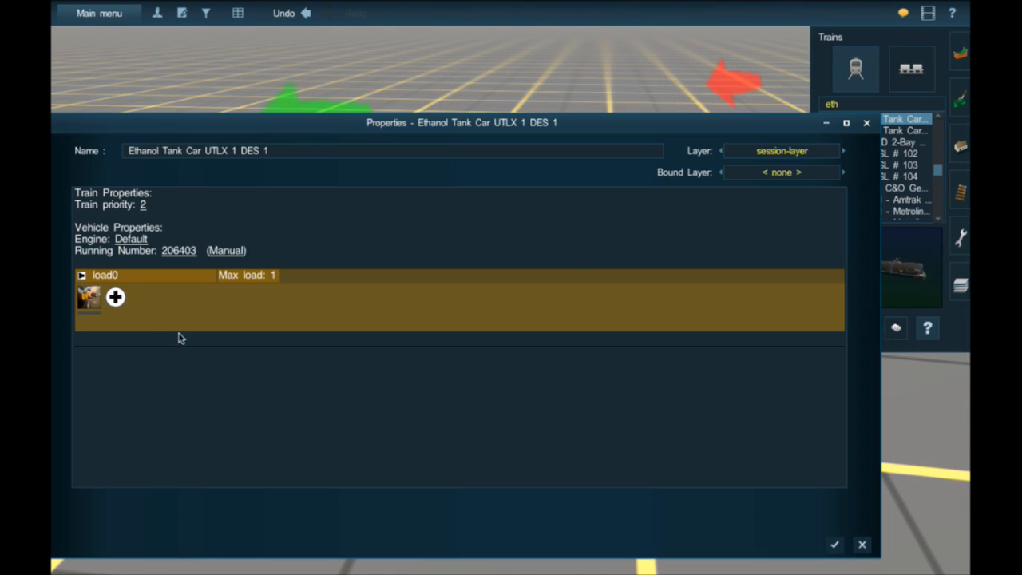
left_click(87, 301)
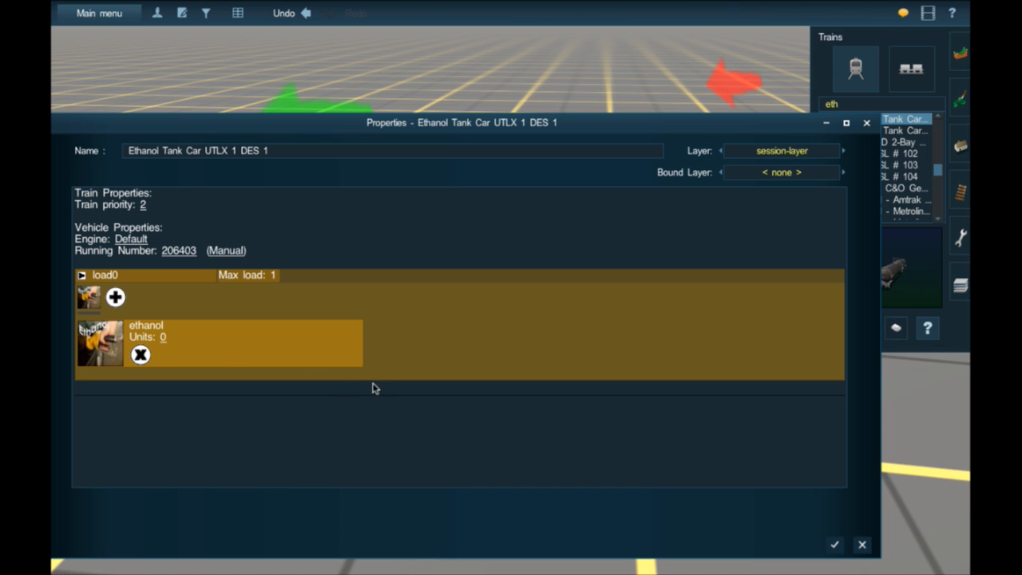
left_click(839, 544)
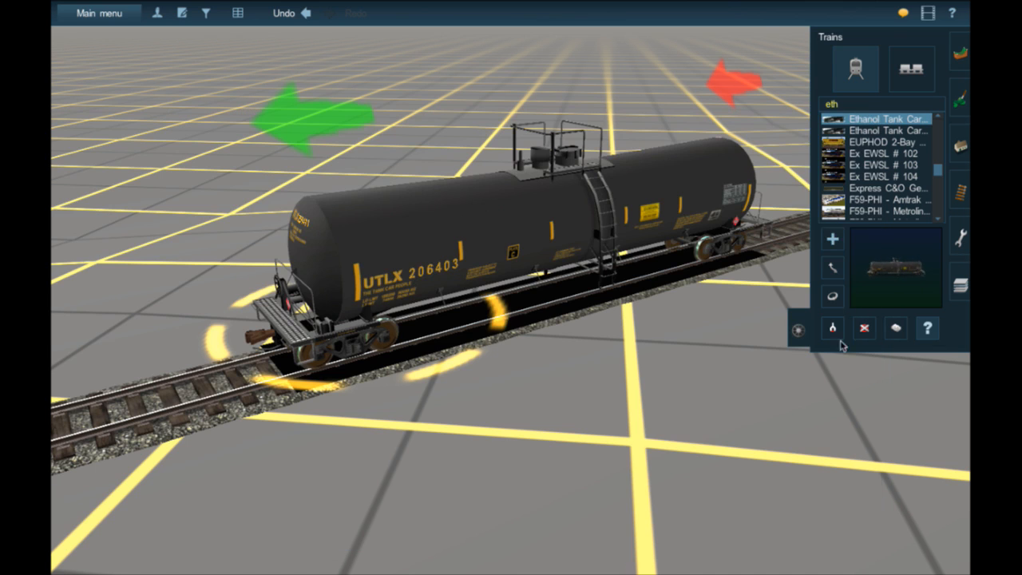
- Add the Ethanol Tank Car UTLX 2 variant to the track in front of the first tank car
left_click(852, 130)
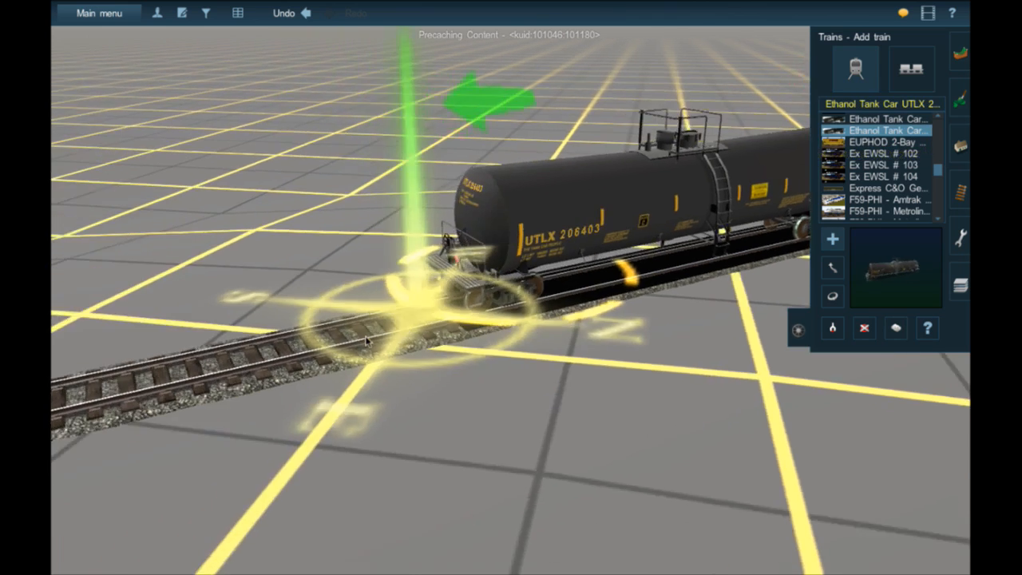
left_click(366, 341)
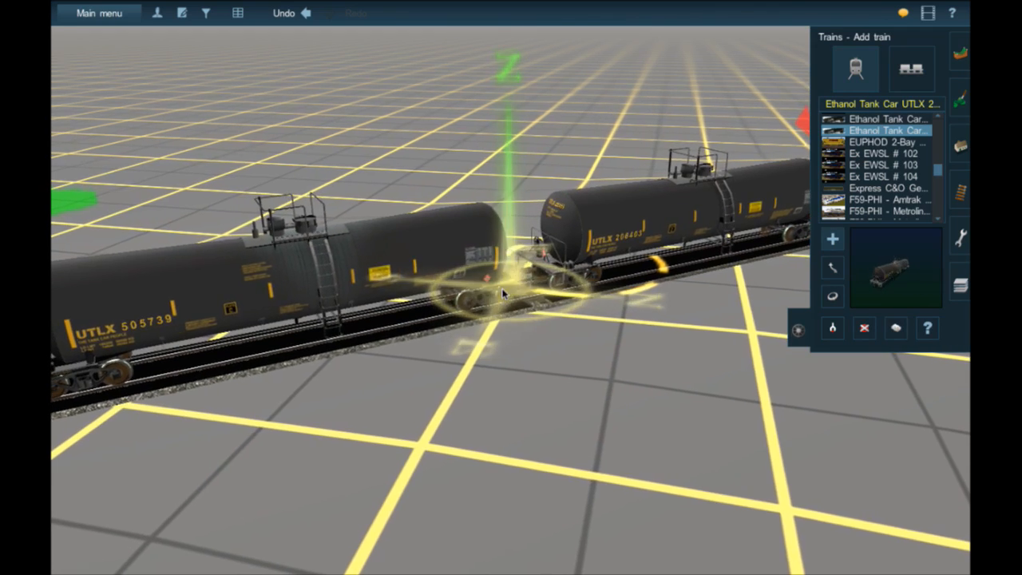
- Delete both ethanol tank cars from the track
right_click_drag(507, 289, 689, 395)
left_click(865, 328)
left_click(515, 291)
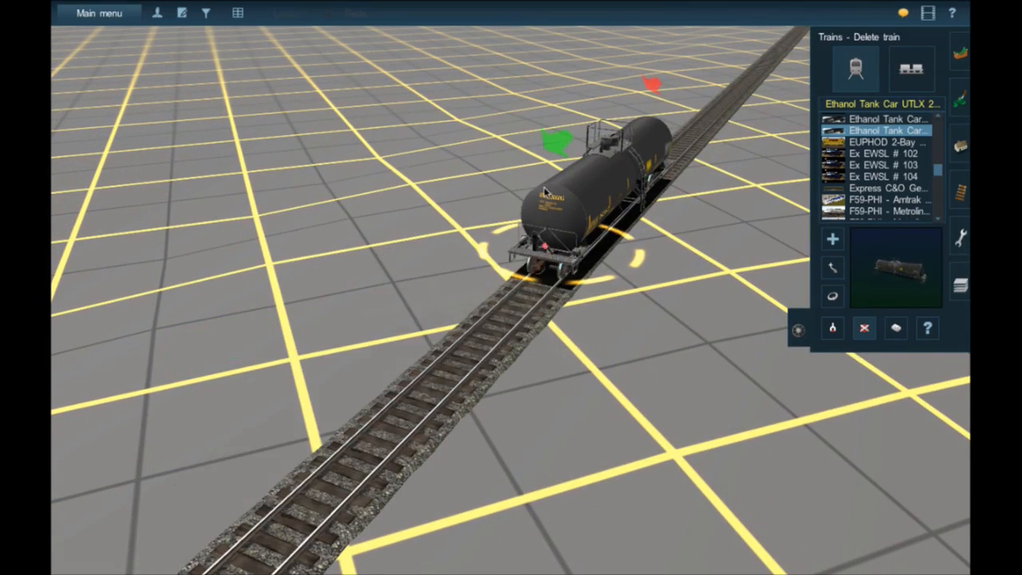
left_click(563, 232)
- Move the near end of the detached unmarked road onto the main road to form a side-road junction
right_click_drag(512, 415, 671, 352)
scroll(509, 446, "down", 5)
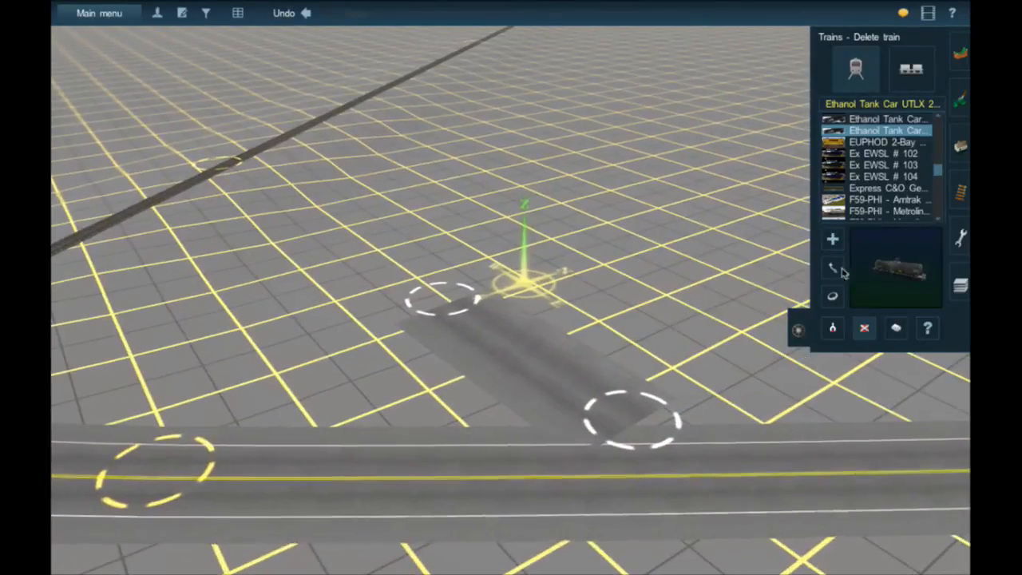
left_click(955, 129)
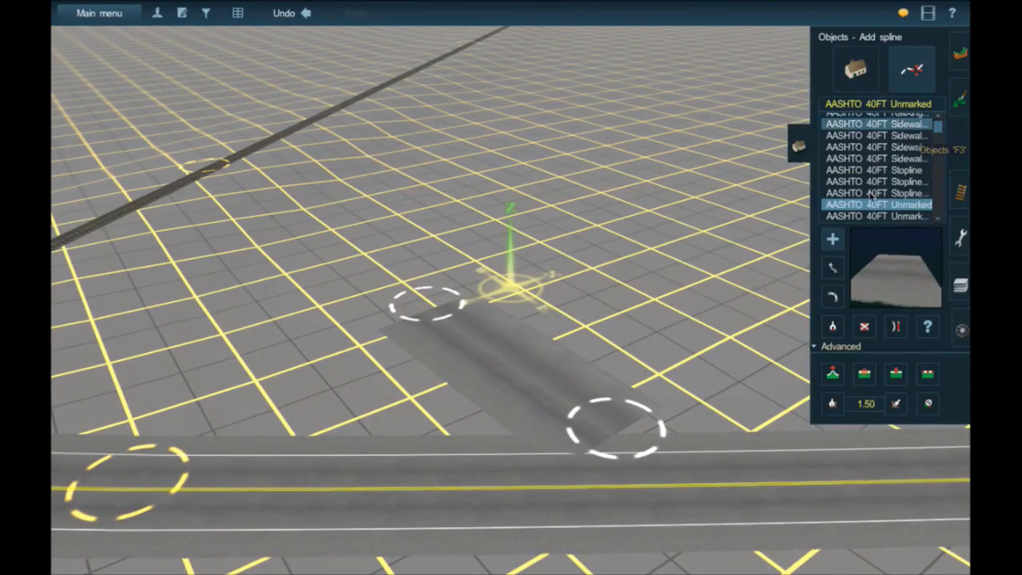
left_click_drag(623, 441, 418, 486)
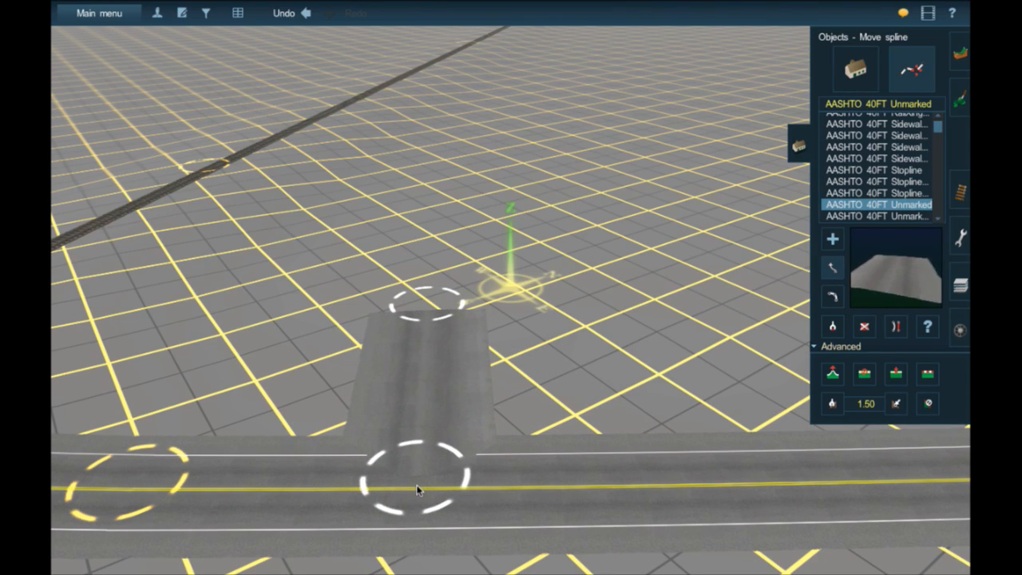
left_click_drag(417, 489, 417, 488)
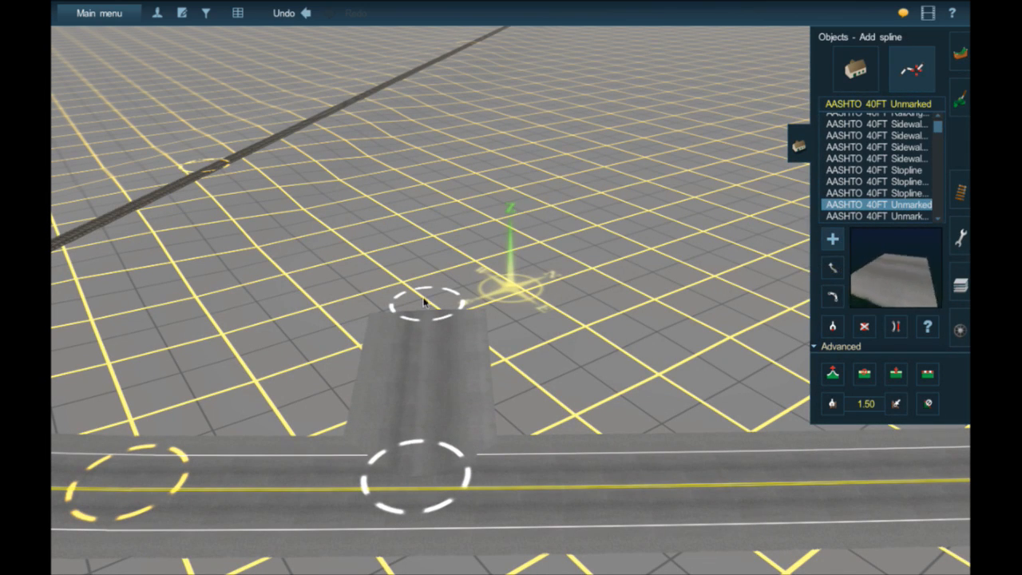
- Extend the unmarked side road in two segments across the track, and insert spline points on both sides of the rails
left_click_drag(424, 302, 314, 159)
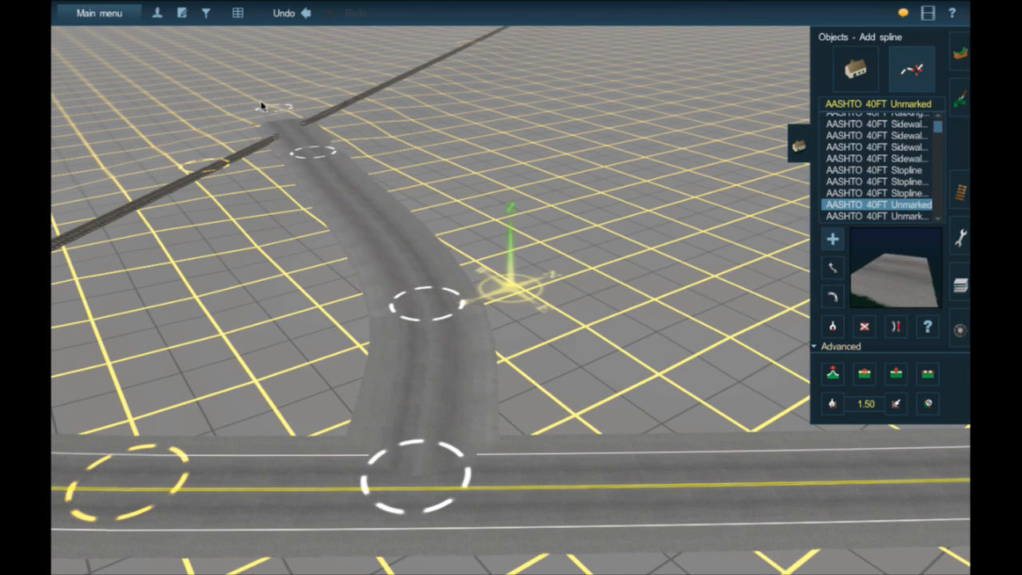
left_click_drag(261, 105, 232, 78)
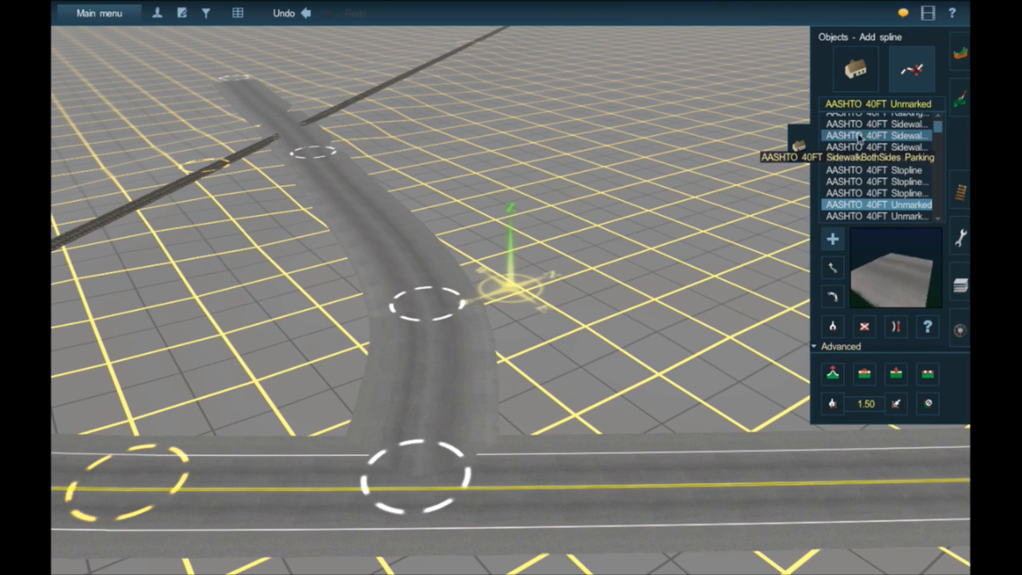
right_click(391, 220)
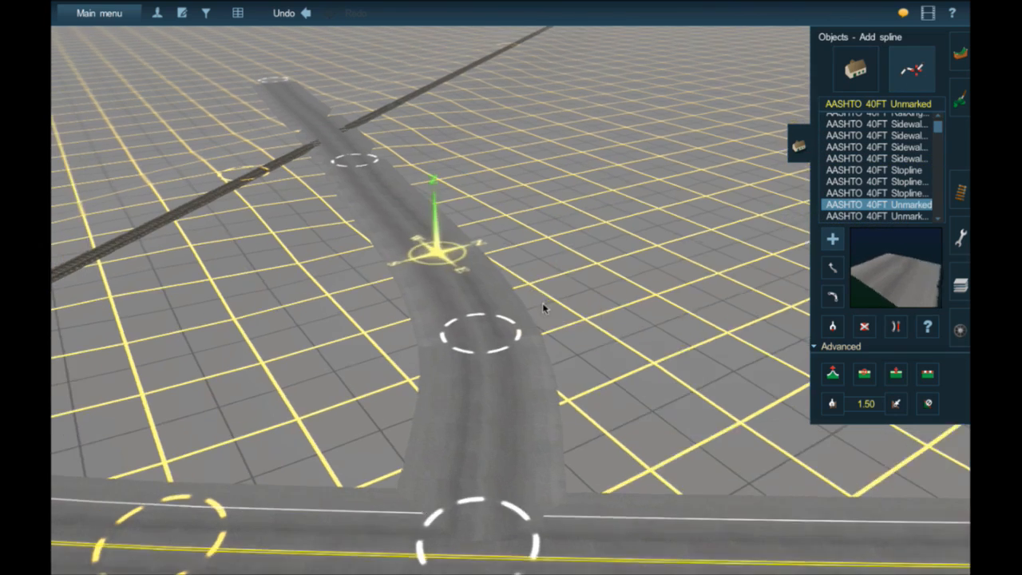
right_click(387, 180)
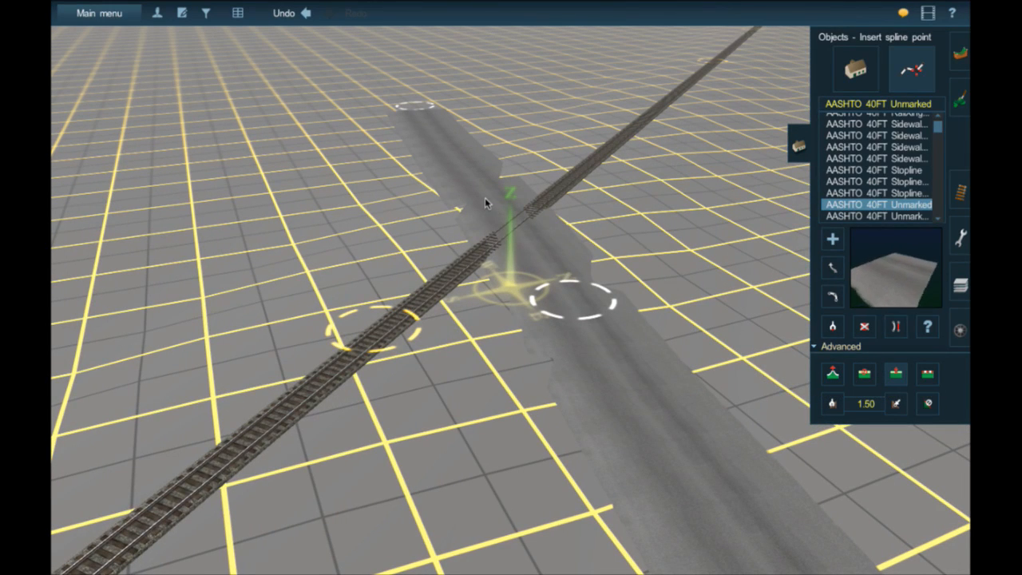
left_click(481, 190)
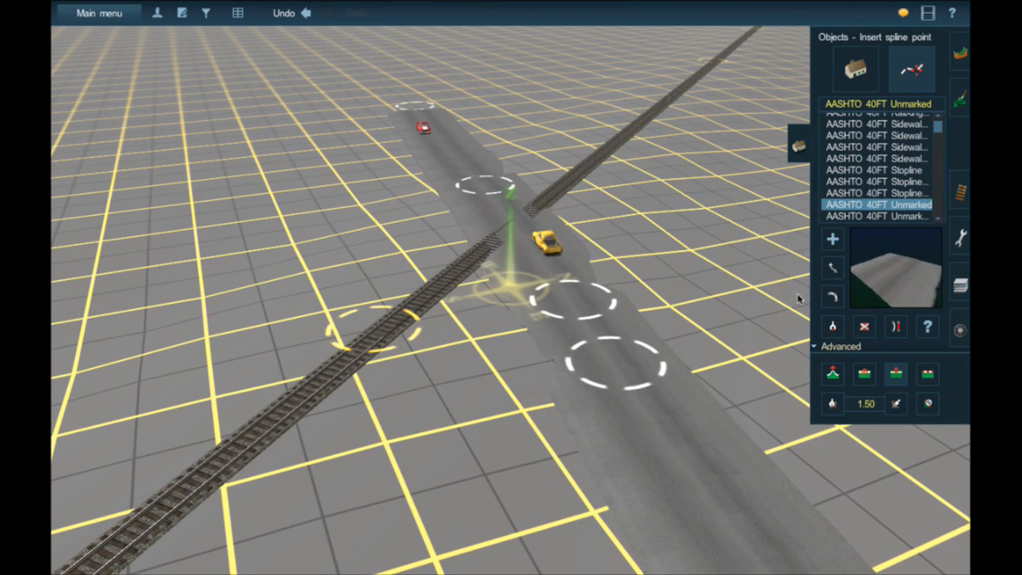
- Move the side road's spline points close to both sides of the track, and shift the next point farther back toward the main road
left_click(831, 270)
left_click_drag(565, 294, 557, 286)
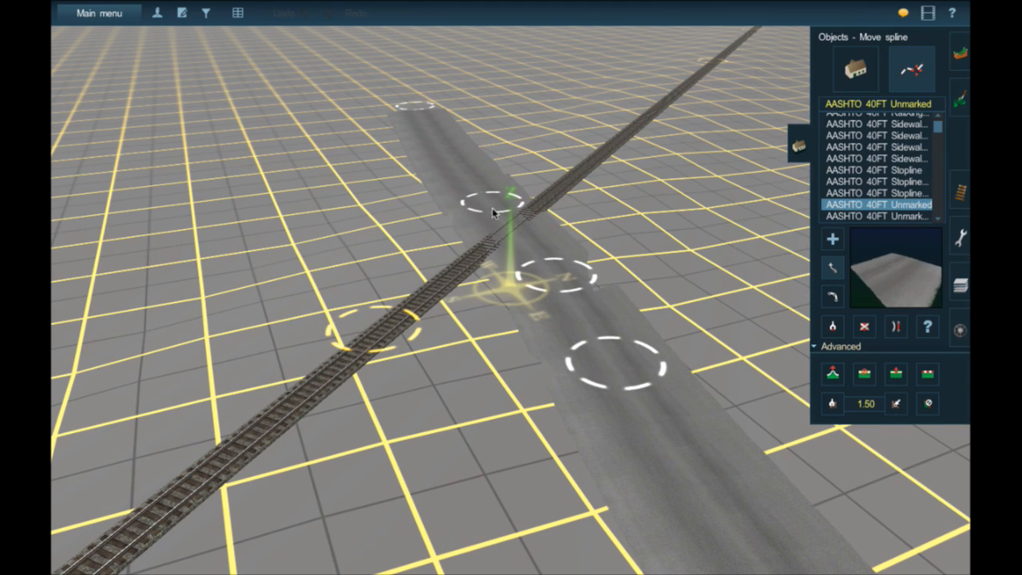
left_click_drag(493, 209, 493, 208)
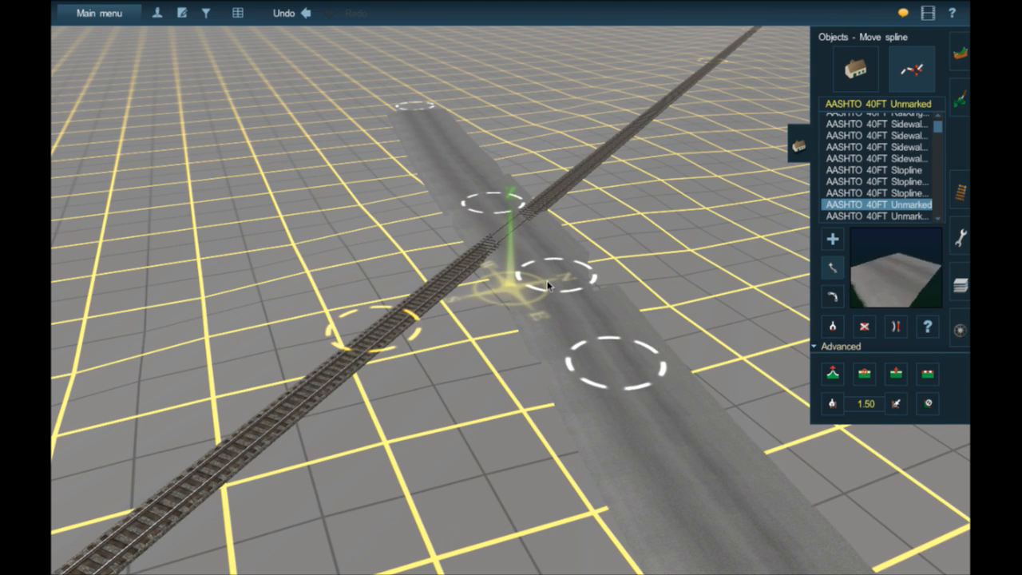
right_click(570, 326)
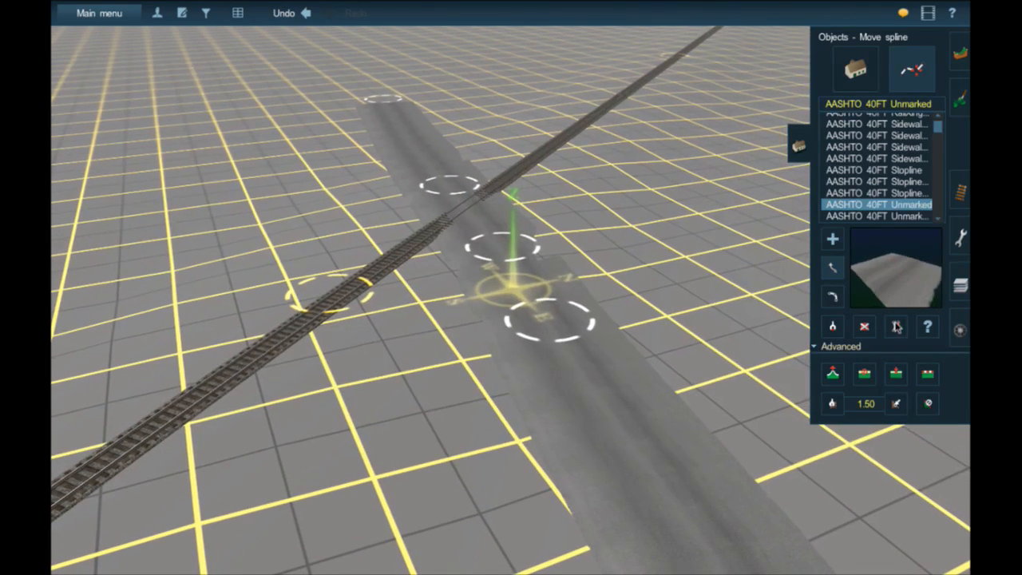
left_click(897, 329)
left_click_drag(564, 352, 620, 423)
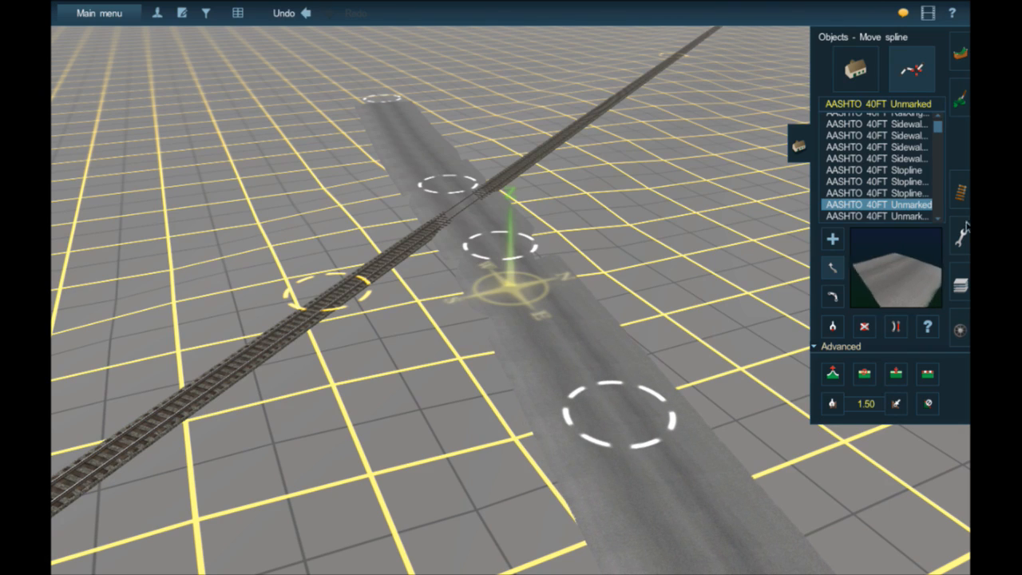
- Adjust the height of the side road's spline points on both sides of the track to match the rails
left_click(967, 334)
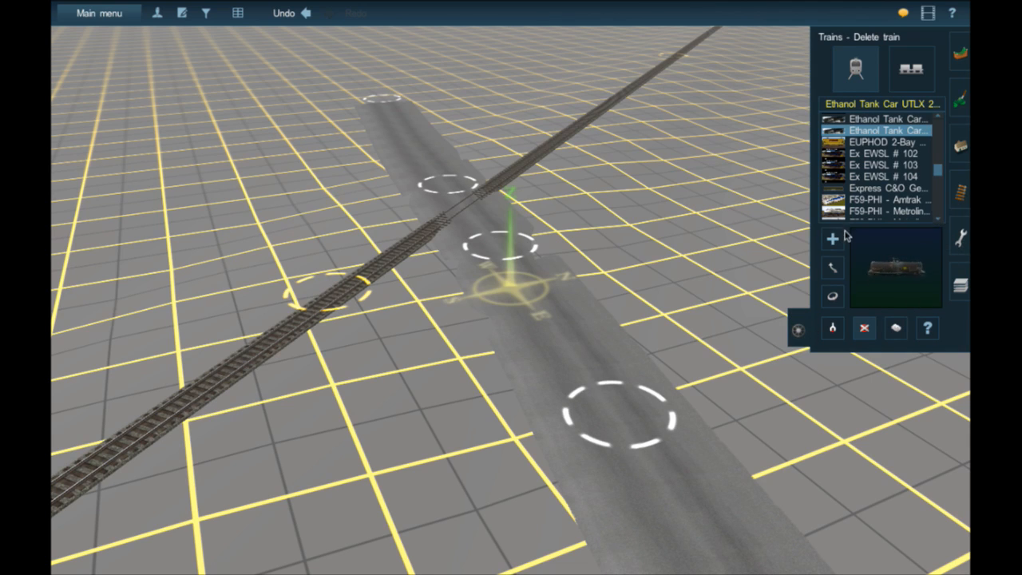
left_click(961, 155)
key("Up")
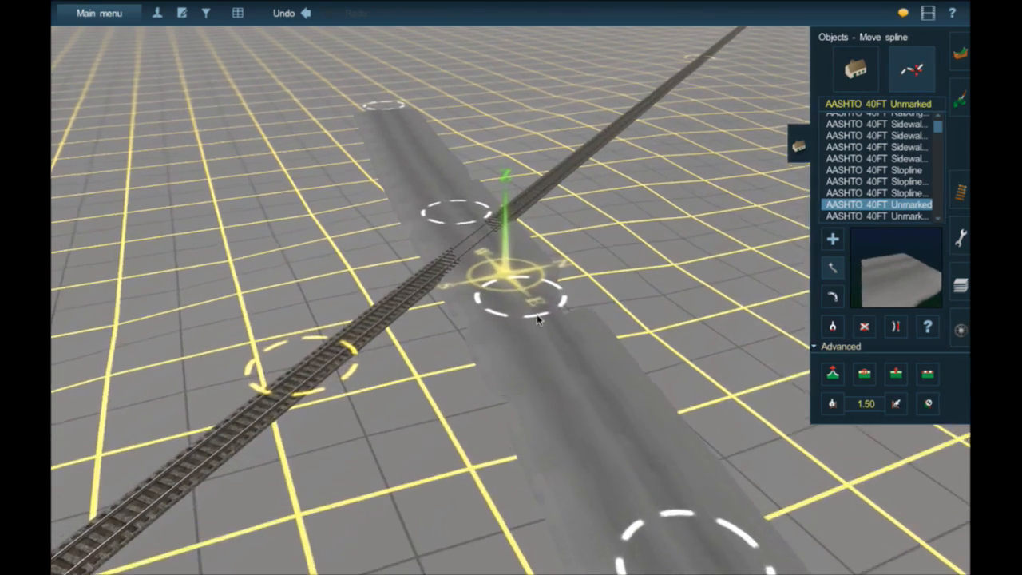
left_click(833, 373)
left_click_drag(530, 326, 530, 326)
key("ctrl+z")
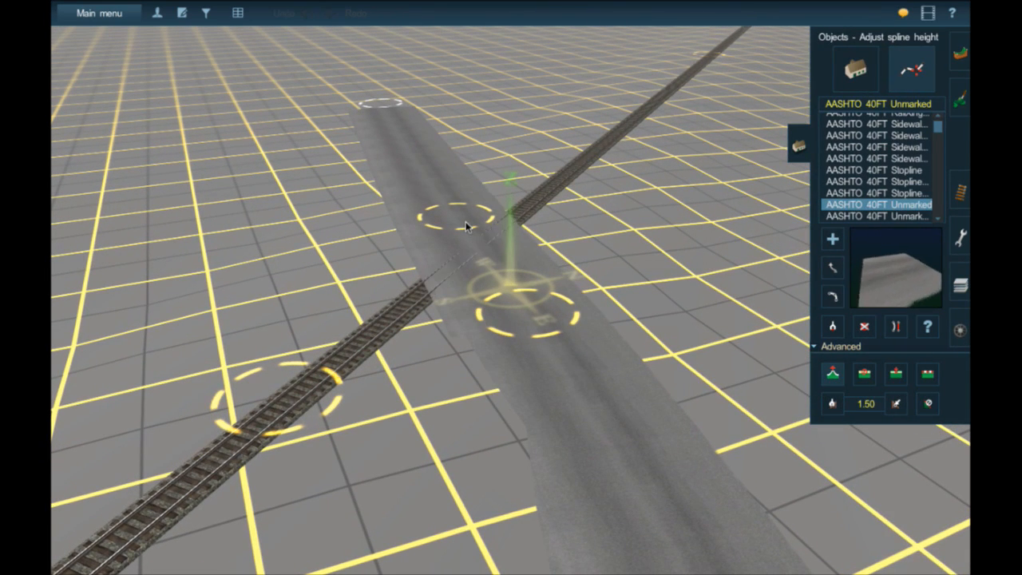
left_click_drag(465, 224, 465, 223)
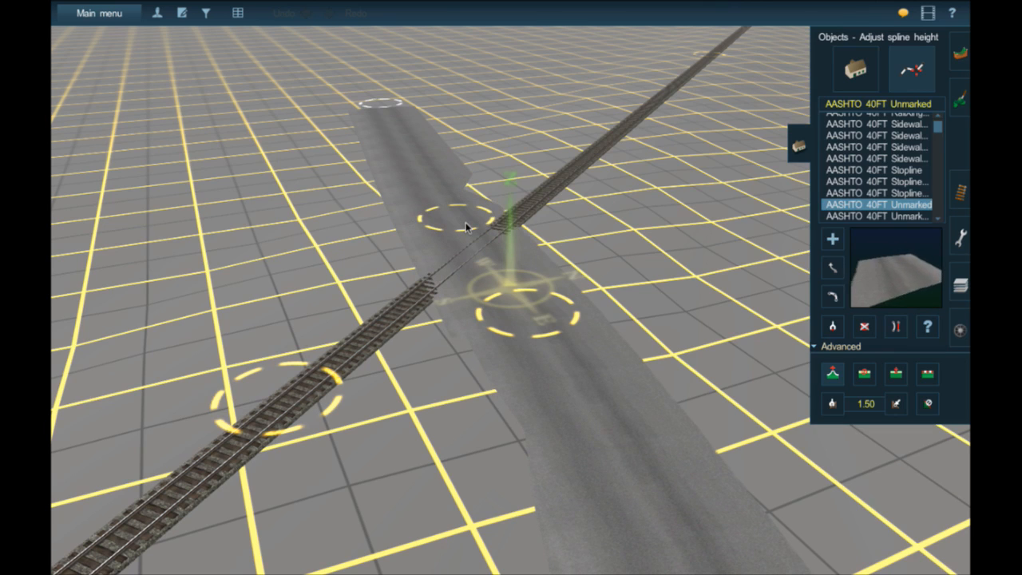
- Smooth the terrain along the side road where it crosses the track
right_click(467, 228)
scroll(523, 267, "up", 3)
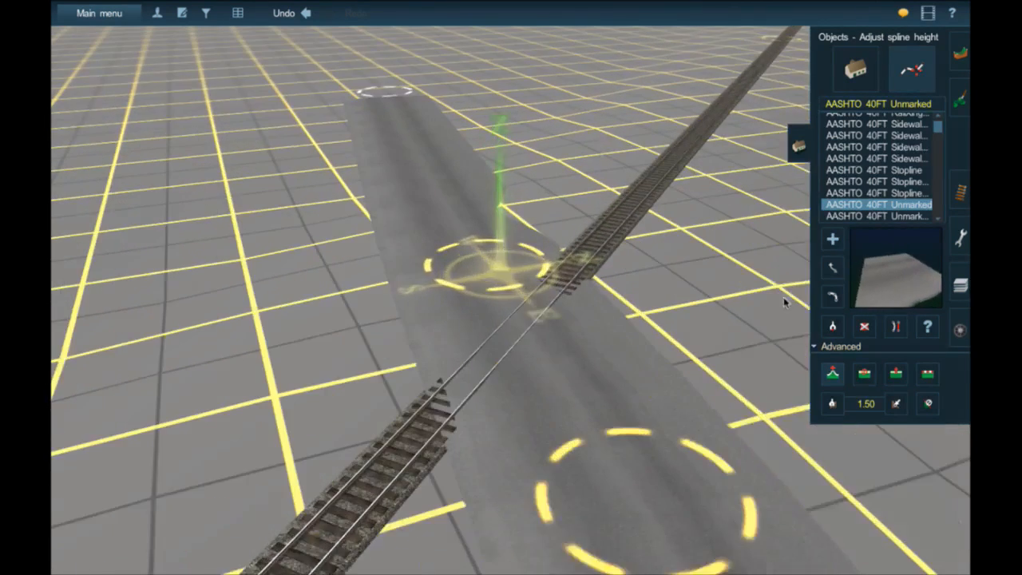
left_click(928, 373)
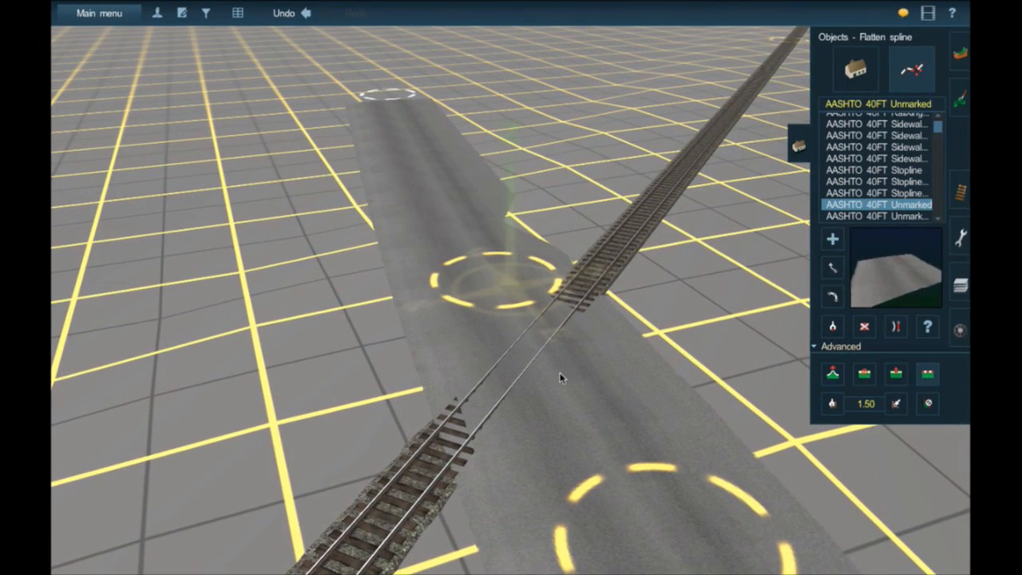
right_click(586, 365)
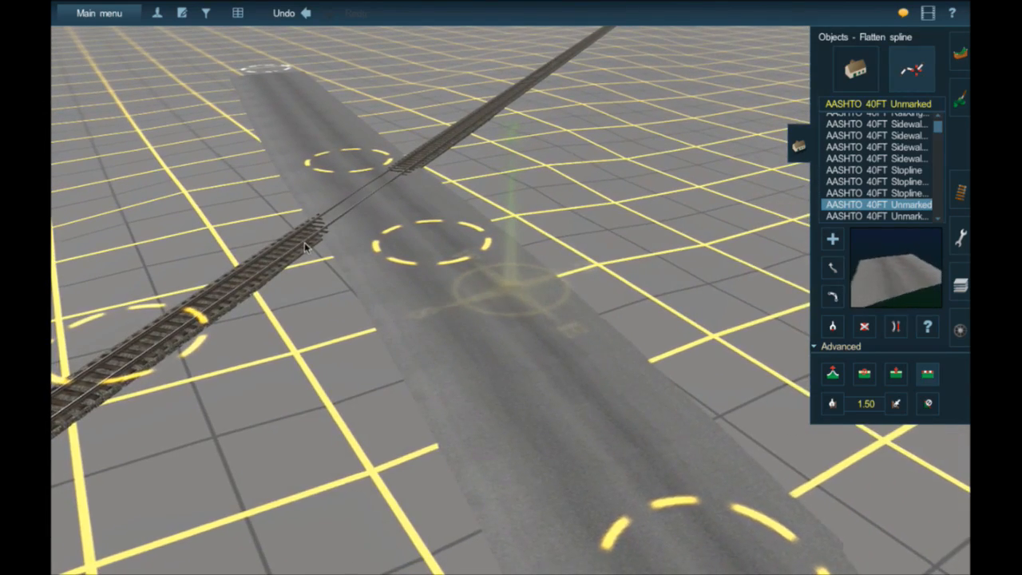
- Examine how the side road's surface meets the rails, from a low angle and from above
right_click(305, 242)
right_click_drag(304, 242, 304, 243)
right_click(587, 271)
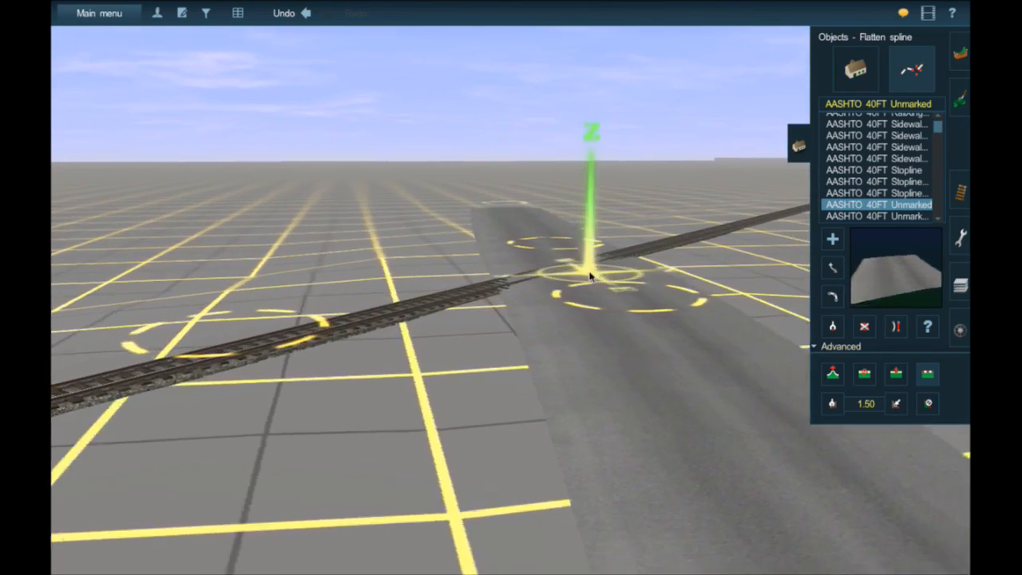
scroll(587, 269, "up", 5)
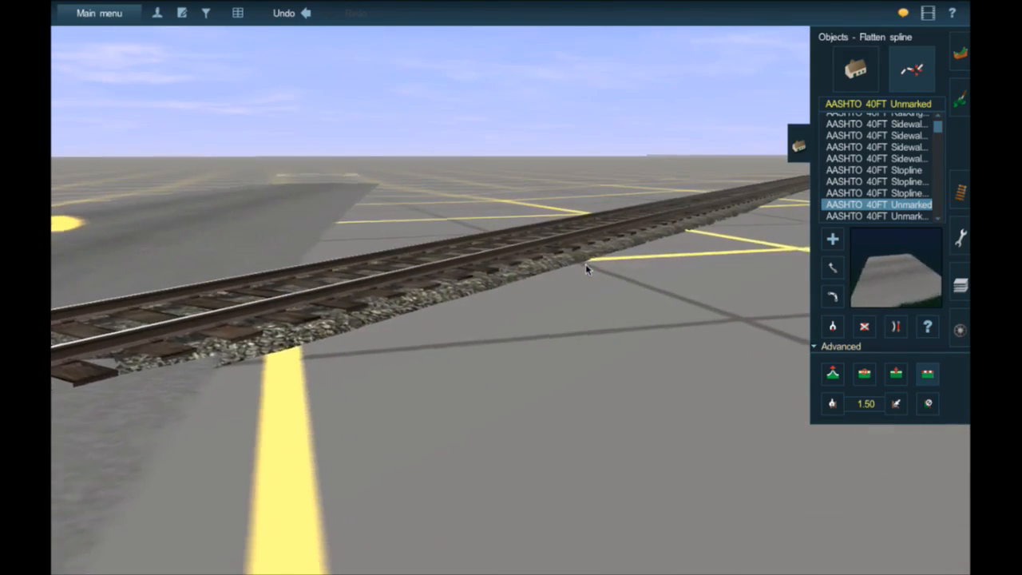
scroll(587, 270, "down", 3)
right_click(456, 285)
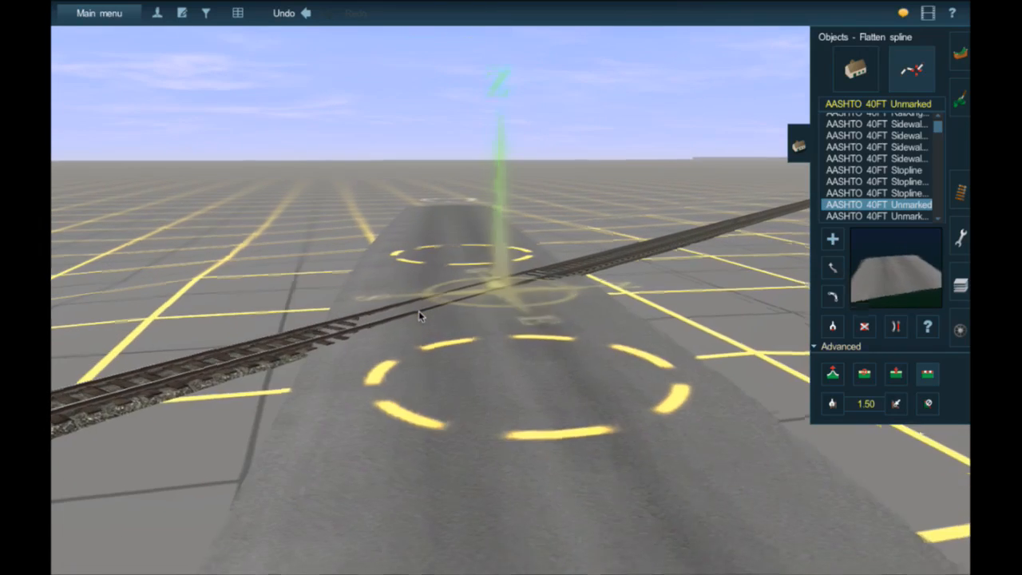
right_click_drag(418, 311, 420, 343)
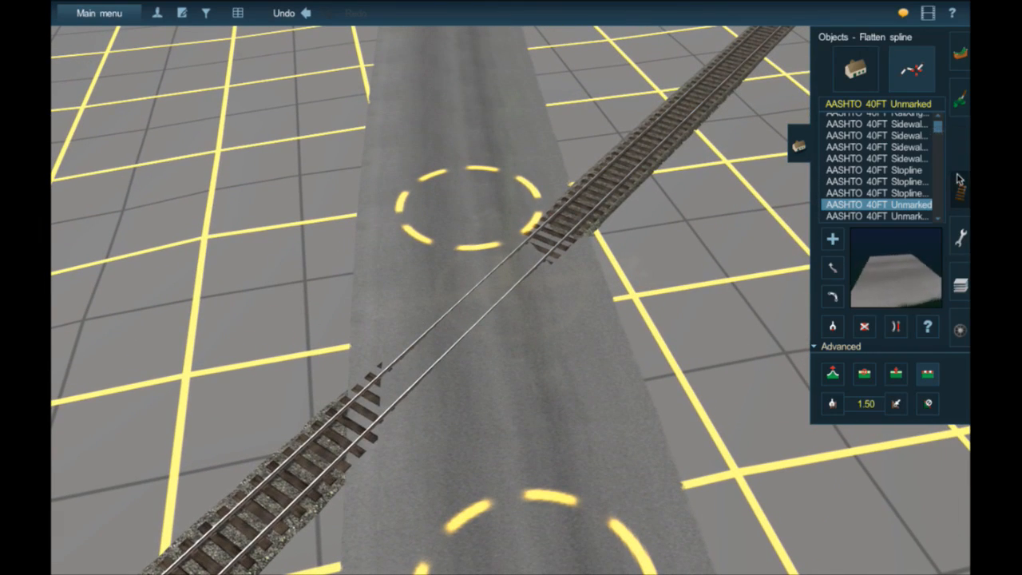
- Place two JR Wood Grade Crossing pieces on the track where the side road crosses it
left_click(964, 192)
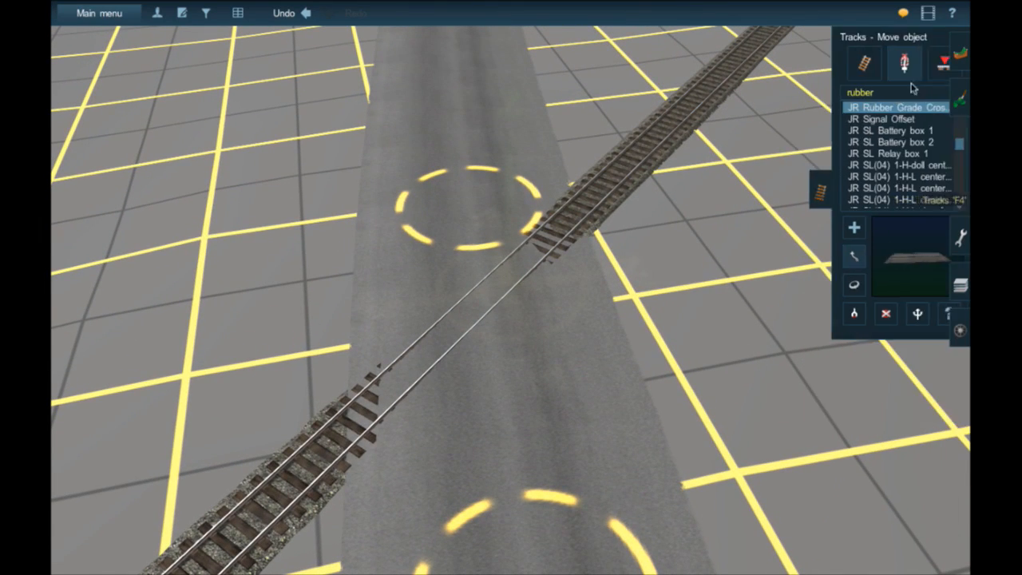
left_click(886, 156)
scroll(879, 158, "down", 10)
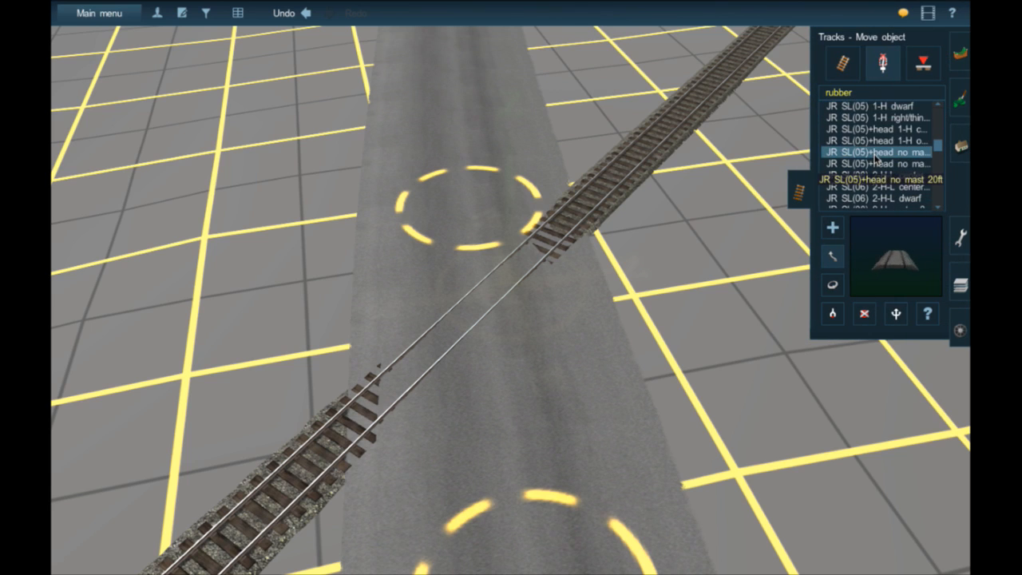
scroll(884, 168, "down", 7)
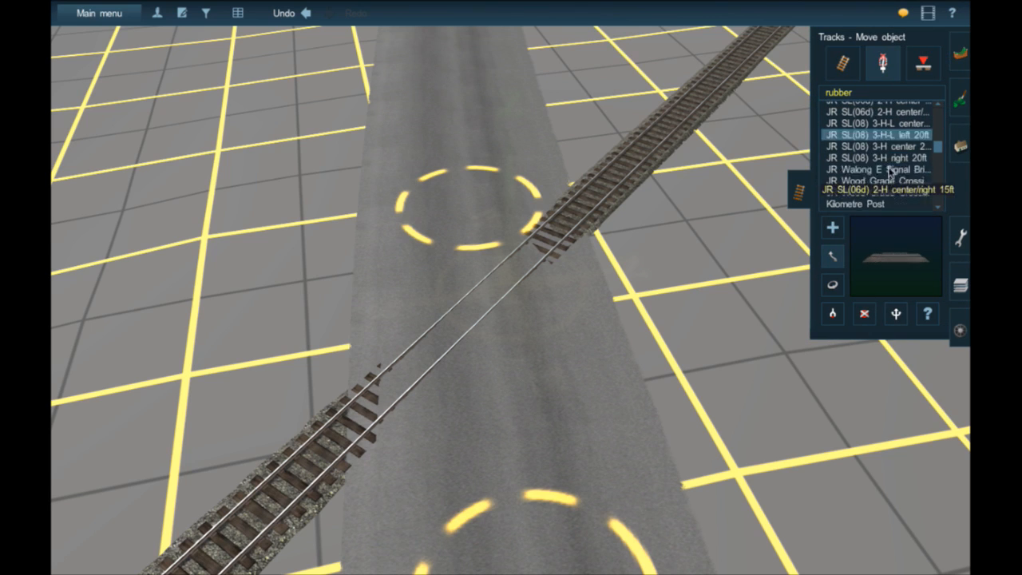
left_click(876, 194)
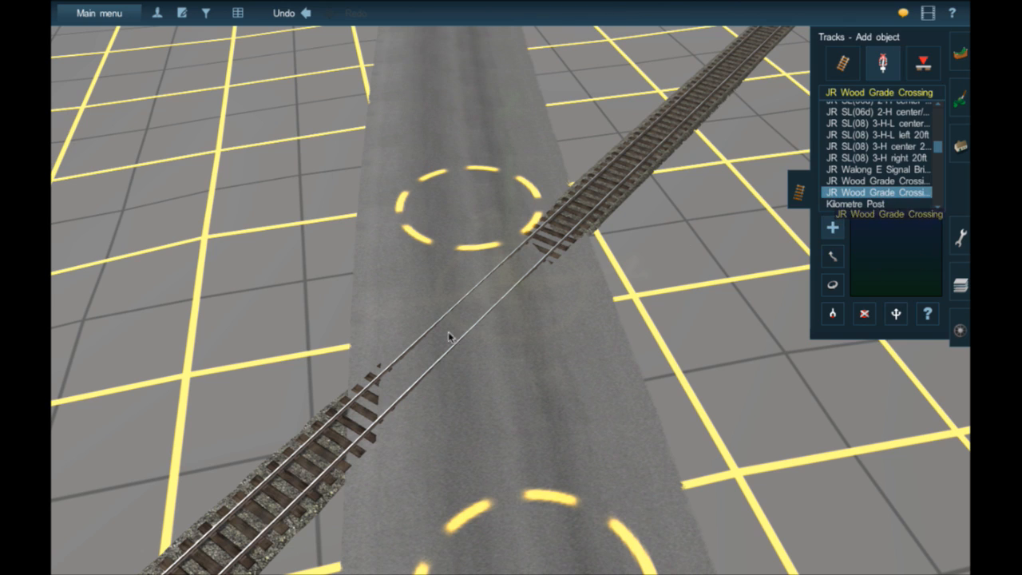
left_click(447, 339)
left_click(547, 252)
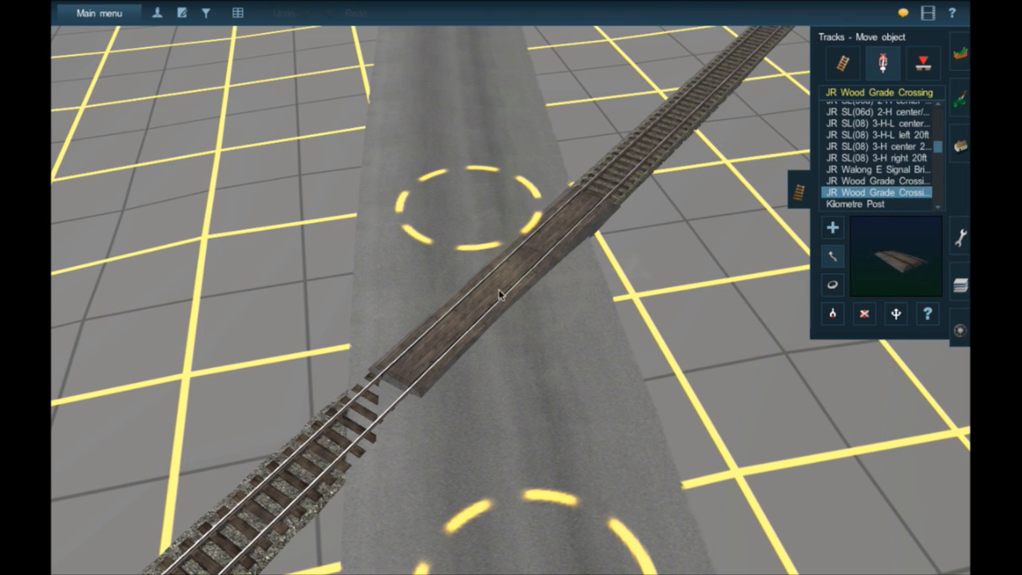
- Slide the near wood crossing piece along the track to the road's edge, and fill the gap with a third piece
left_click_drag(429, 359, 394, 394)
mouse_move(493, 304)
left_mouse_down()
mouse_move(462, 332)
mouse_move(495, 316)
left_mouse_up()
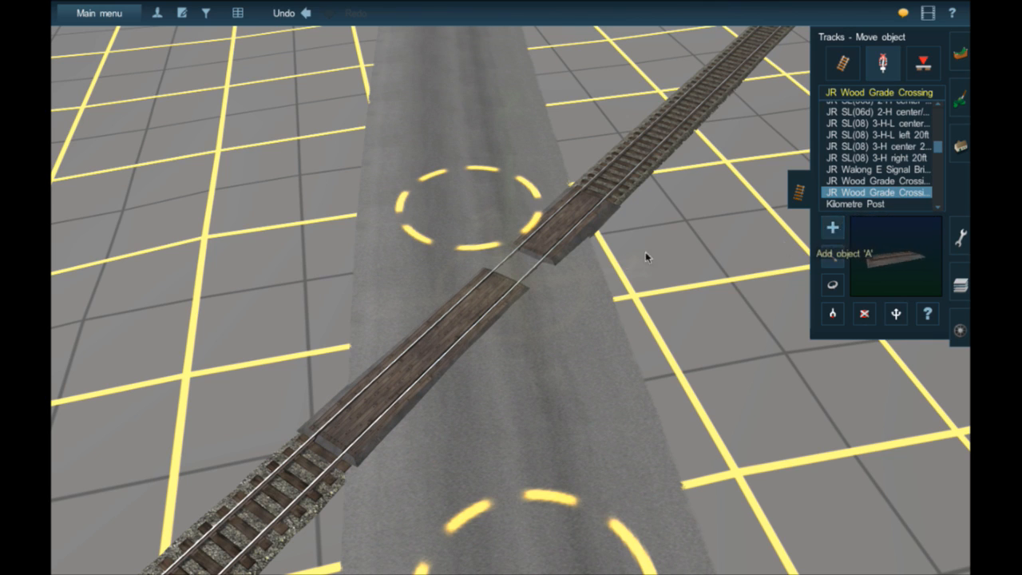
left_click(515, 277)
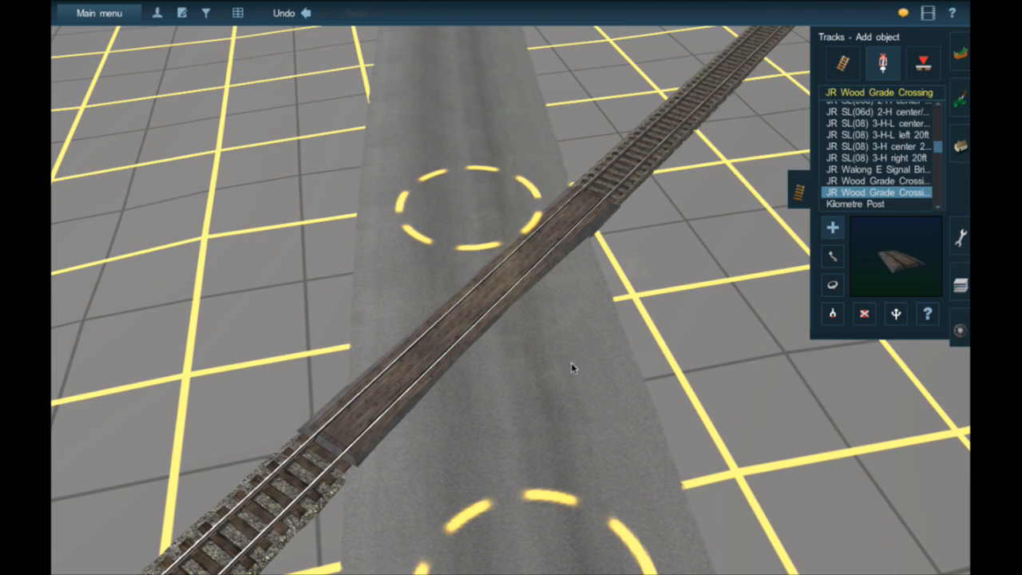
- Smooth the terrain under the side road between the wood crossing and the main road
scroll(565, 332, "down", 5)
right_click_drag(584, 511, 571, 447)
right_click(495, 330)
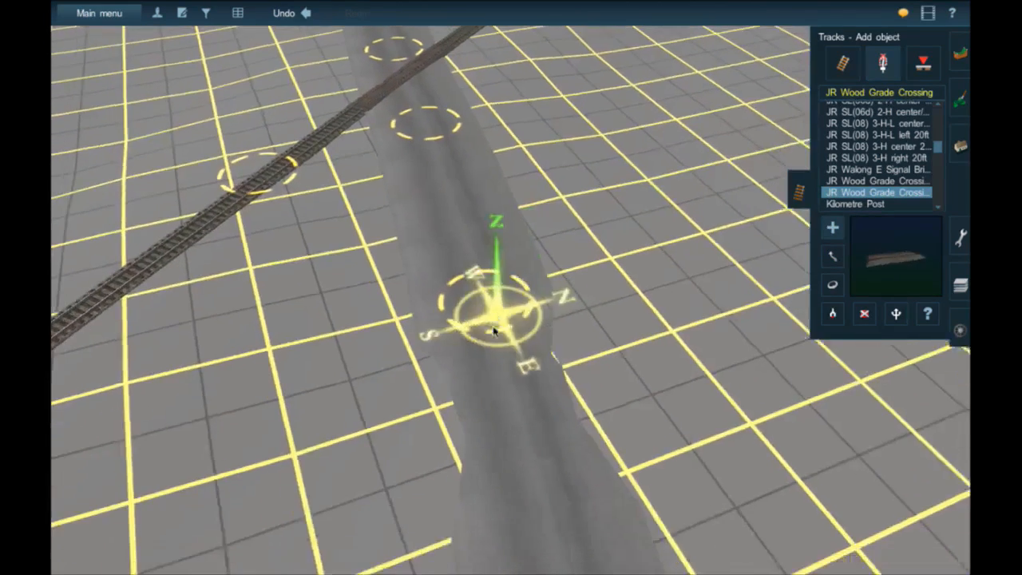
left_click(961, 146)
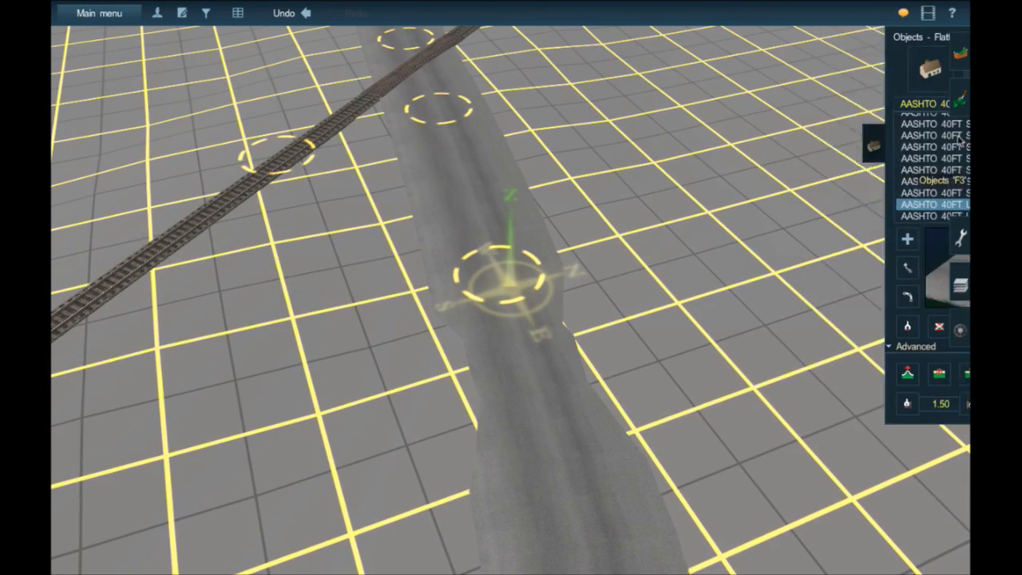
left_click(532, 452)
middle_click_drag(533, 452, 533, 452)
- Try to extend the side road beyond the crossing with a curved unmarked segment and smooth the terrain along it
right_click(631, 146)
key("a")
left_click_drag(630, 146, 628, 50)
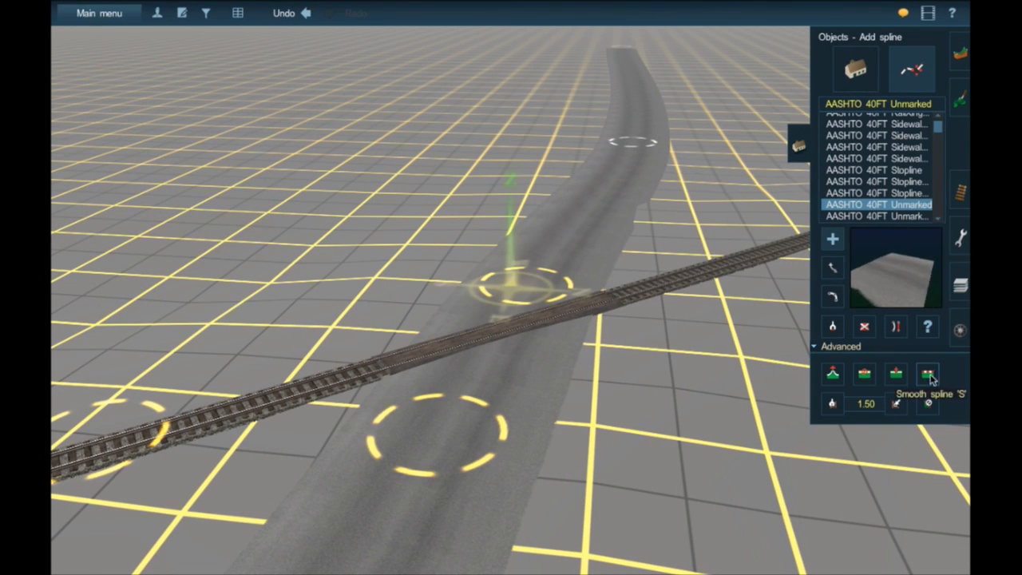
left_click(588, 203)
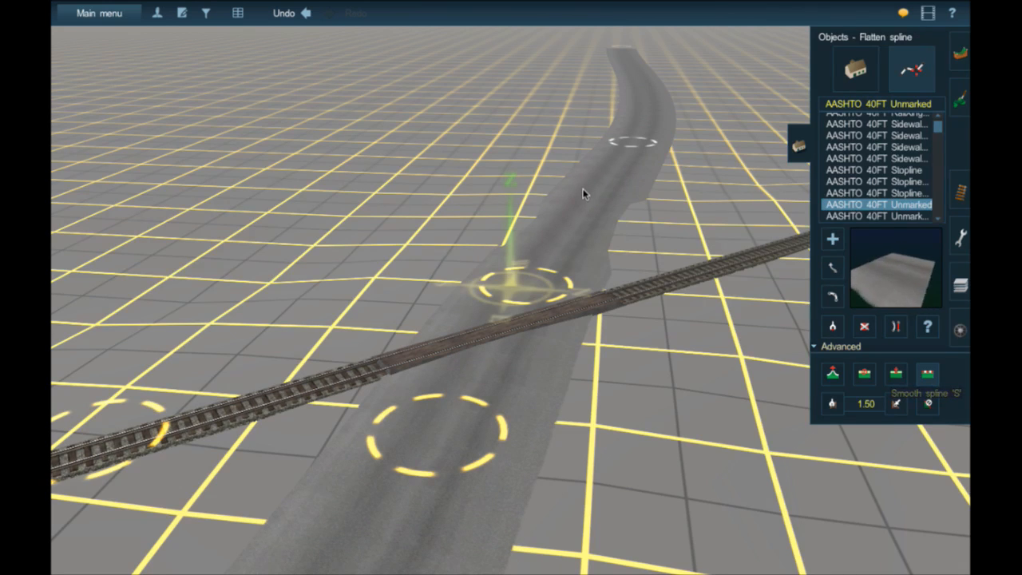
left_click(583, 189)
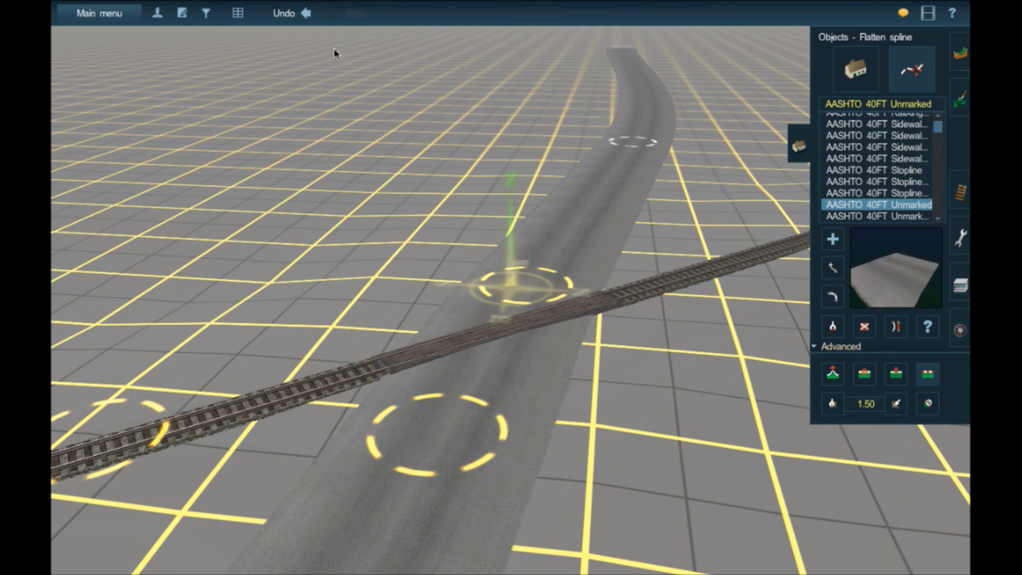
- Undo the smoothing and the curved extension beyond the crossing, and get the spline points ready for moving
left_click(314, 15)
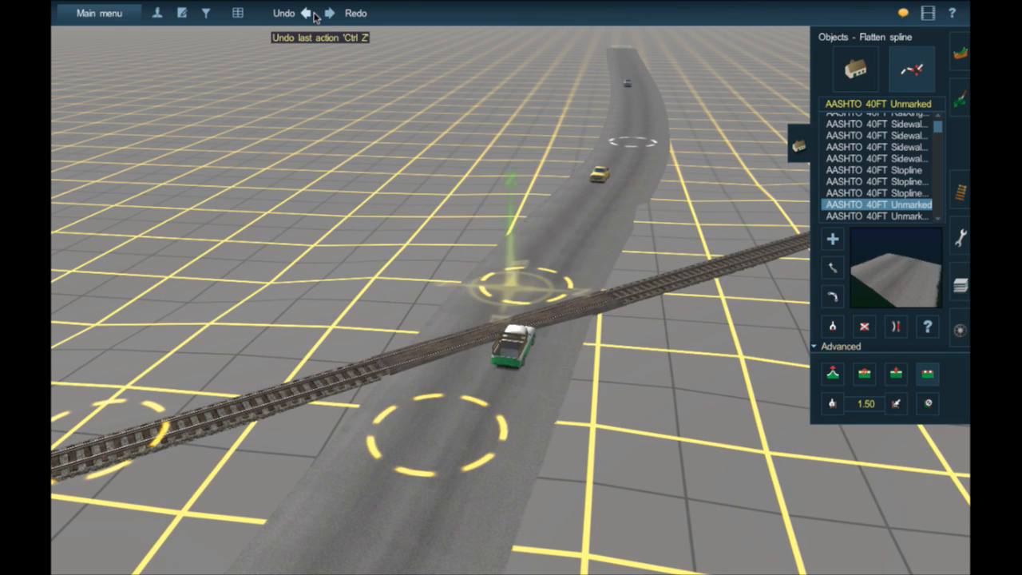
left_click(314, 15)
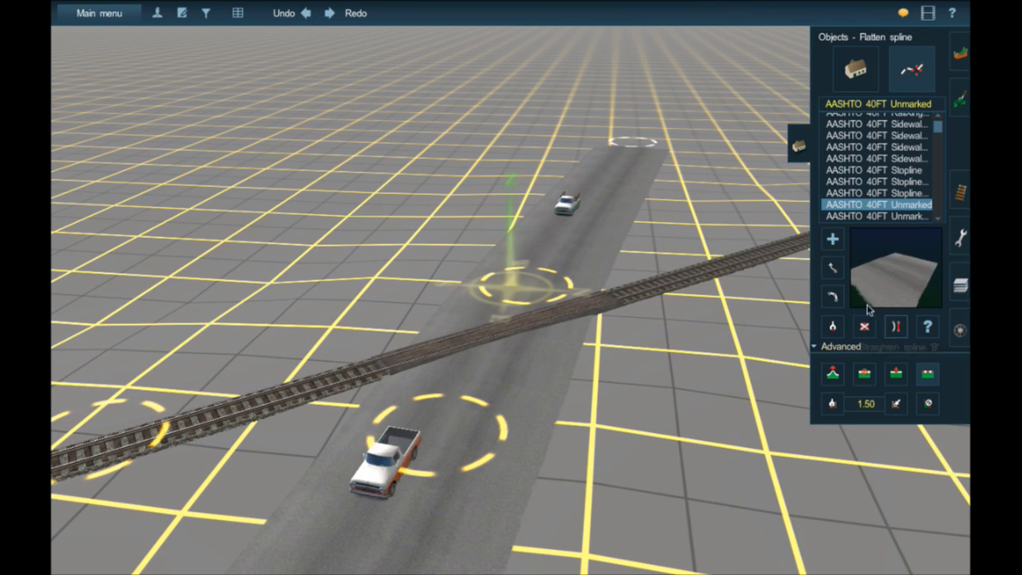
left_click(833, 268)
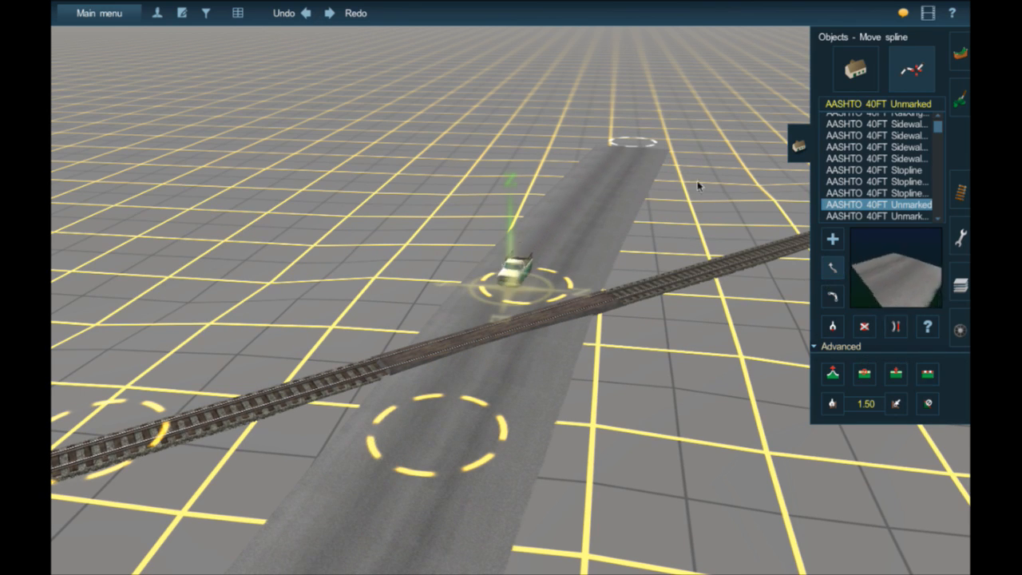
- Lengthen the side road beyond the crossing, insert a spline point past the track, and apply the 1.23 height sampled at the crossing to it
left_click_drag(633, 142, 662, 92)
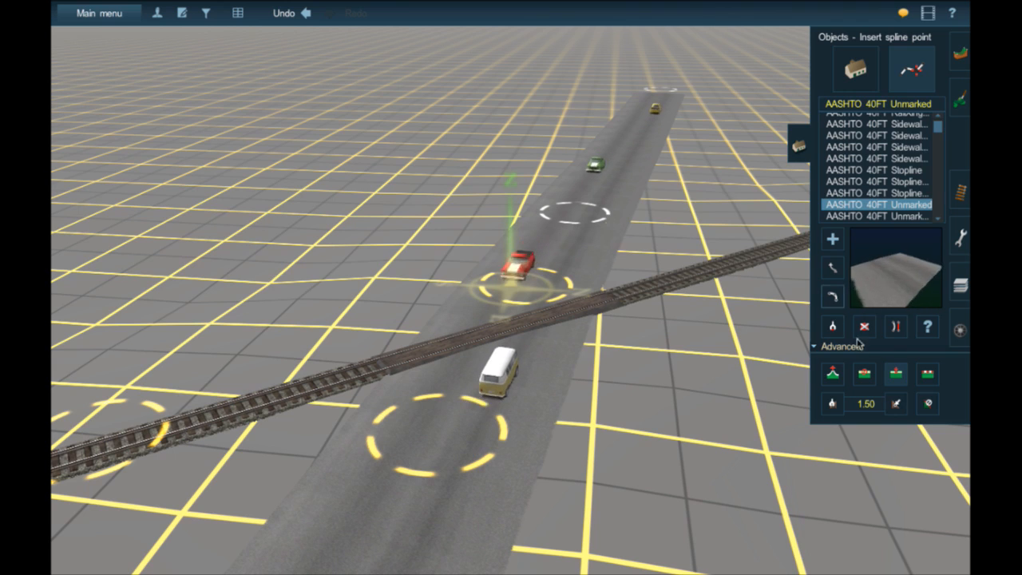
left_click(554, 303)
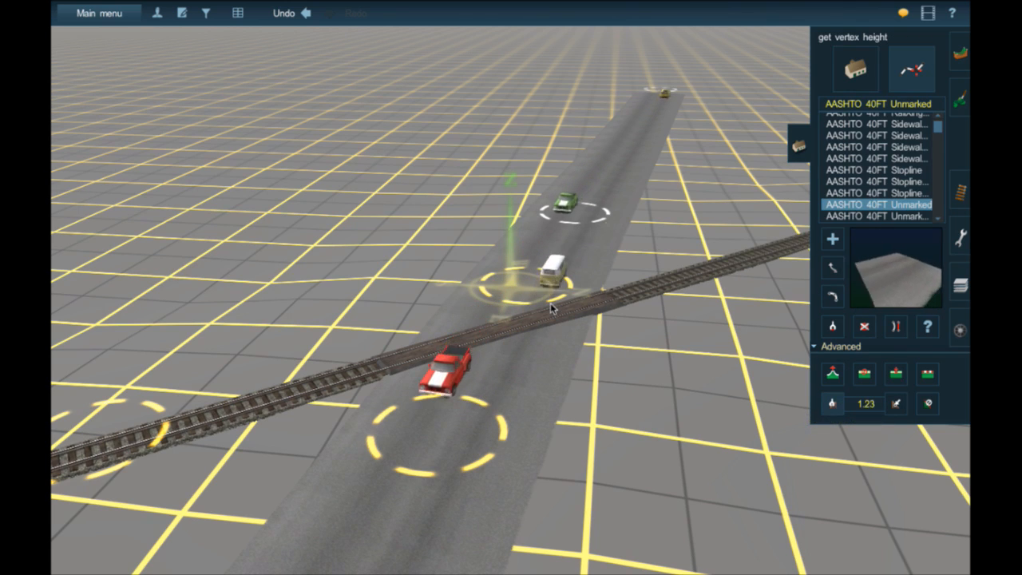
left_click(896, 405)
left_click(579, 217)
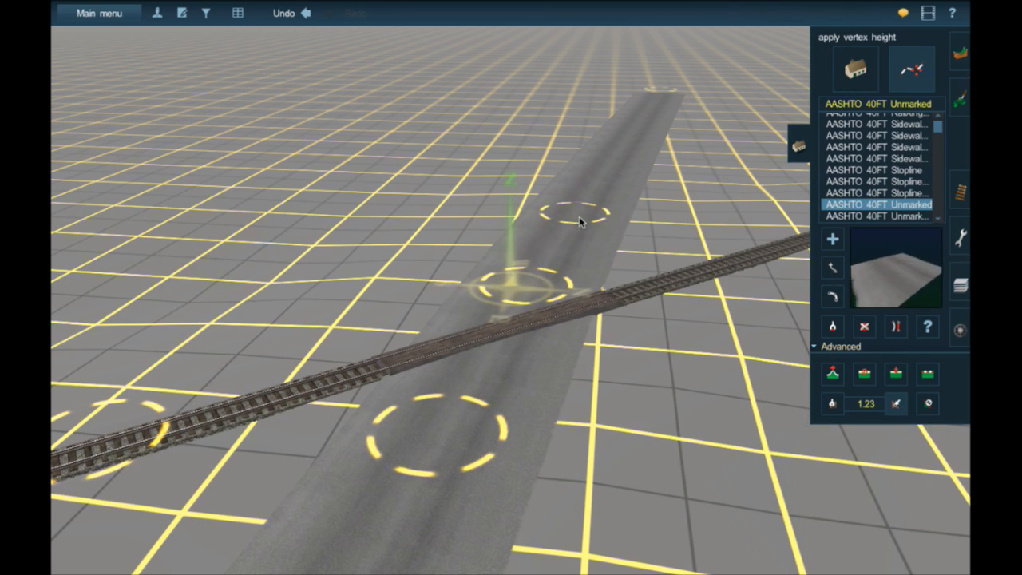
- Apply Flatten spline to the side road segments beyond the wood crossing and check the road on both sides of the track
left_click(928, 374)
left_click(553, 254)
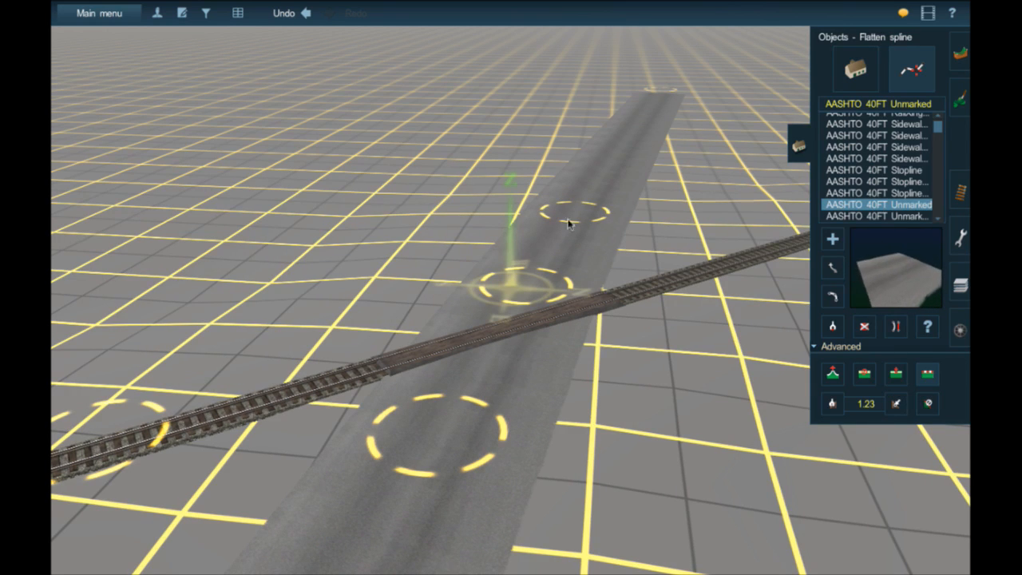
left_click(626, 142)
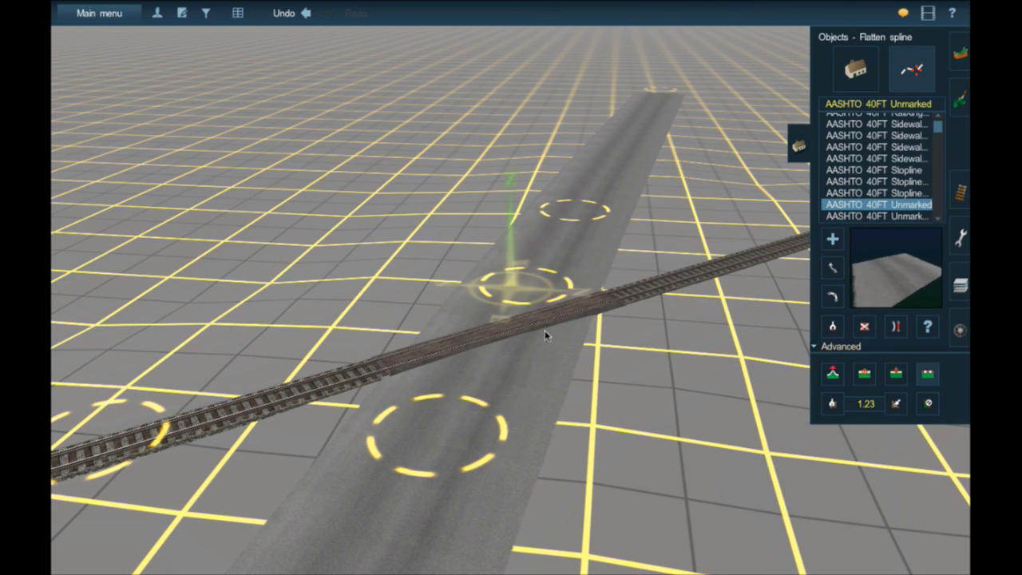
right_click_drag(495, 379, 483, 347)
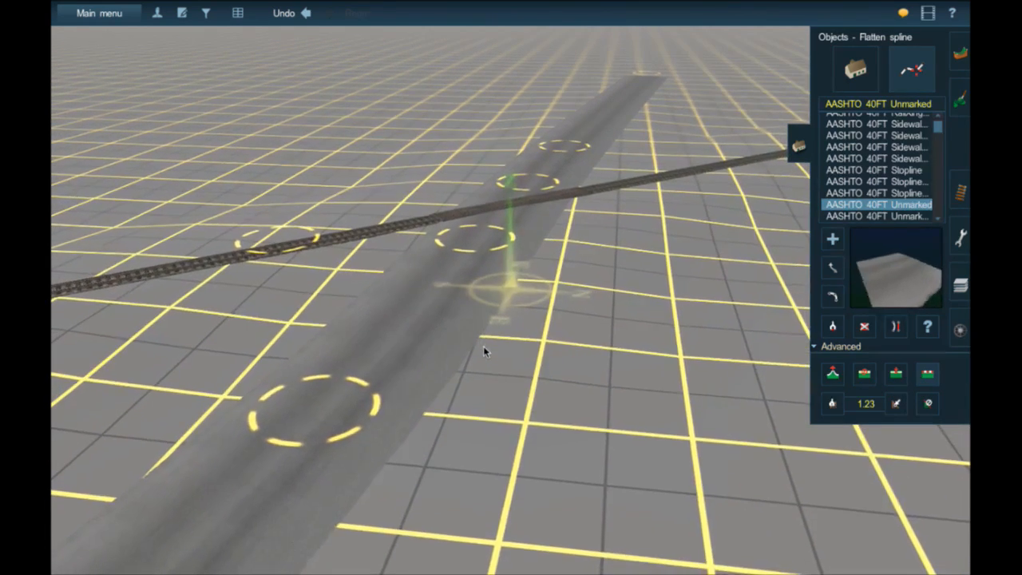
right_click(525, 210)
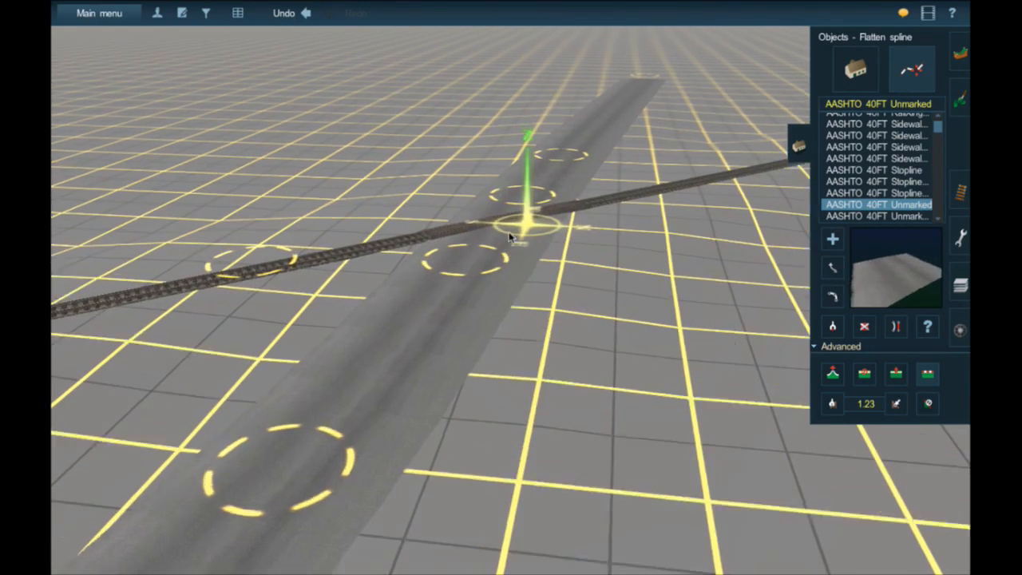
right_click(486, 274)
scroll(512, 278, "up", 3)
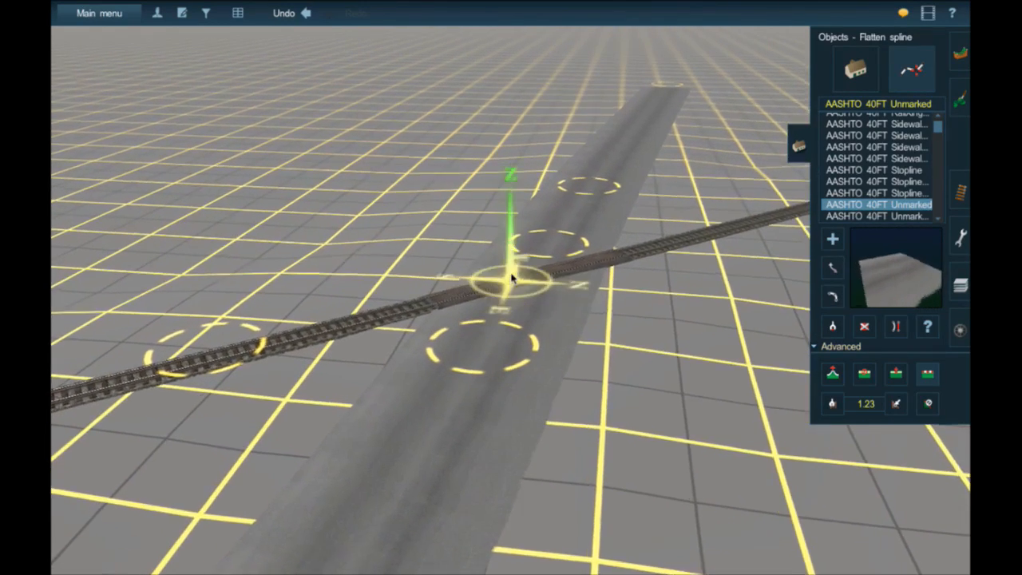
- Search the objects for "rr" and select the RR Crossing 12x24NGM ST flasher signal
left_click(855, 69)
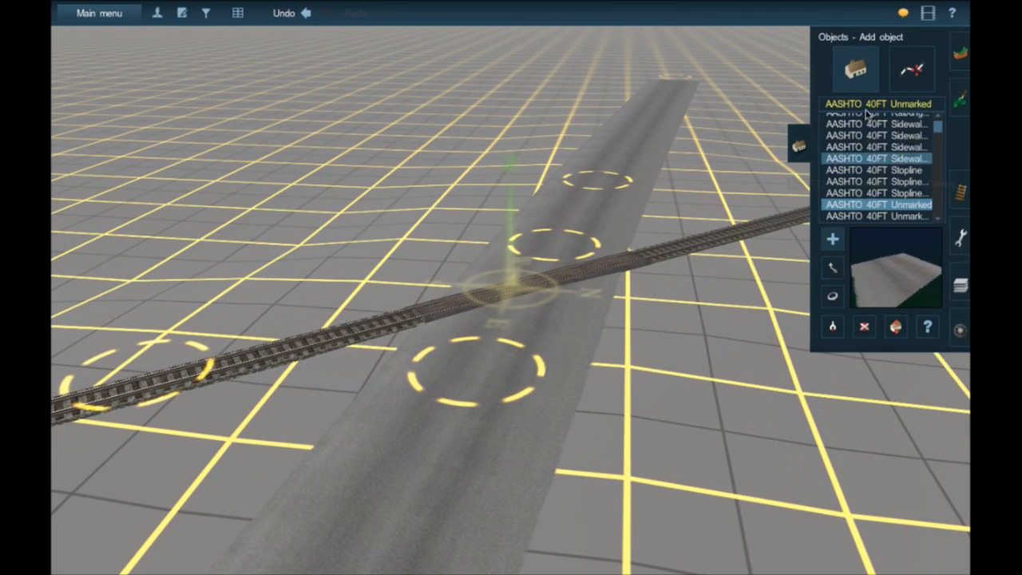
left_click(859, 104)
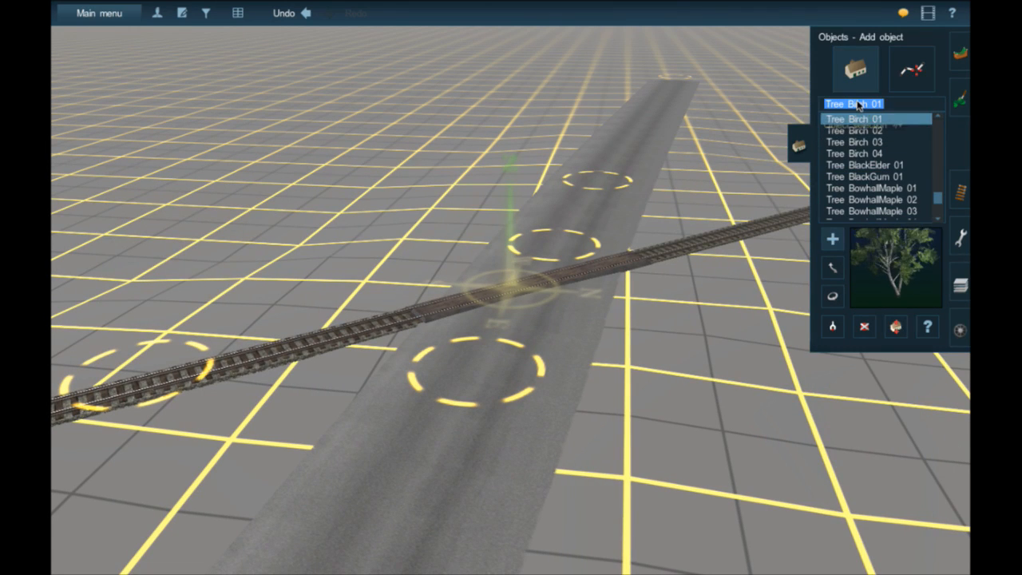
type("rr")
scroll(866, 148, "down", 8)
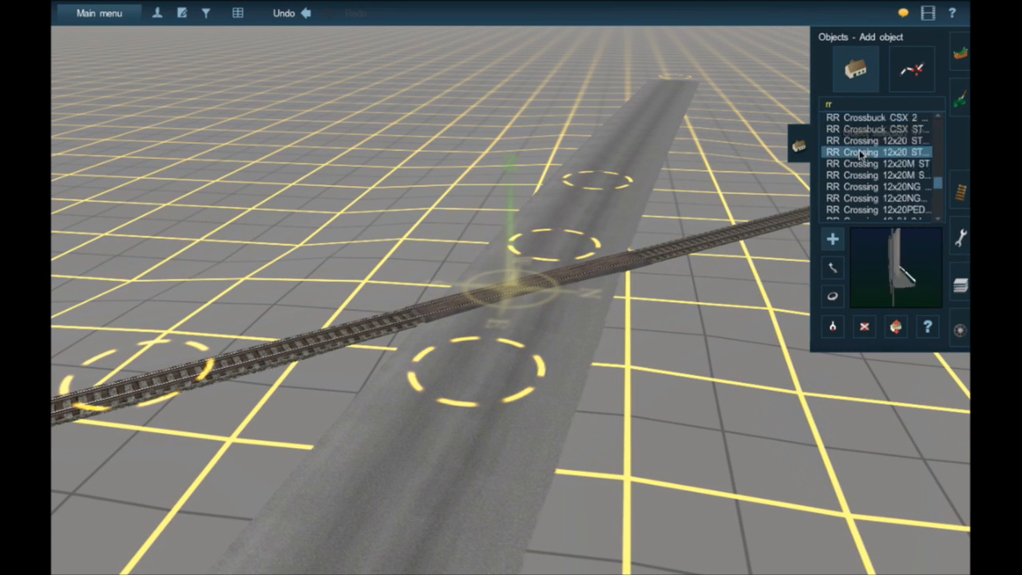
scroll(894, 156, "up", 4)
scroll(897, 156, "up", 6)
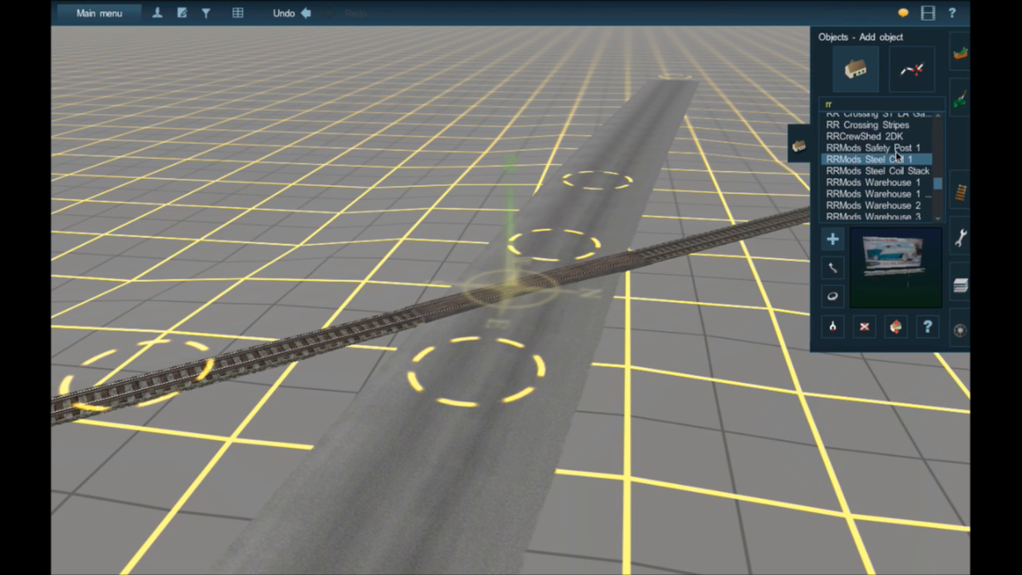
scroll(897, 149, "up", 6)
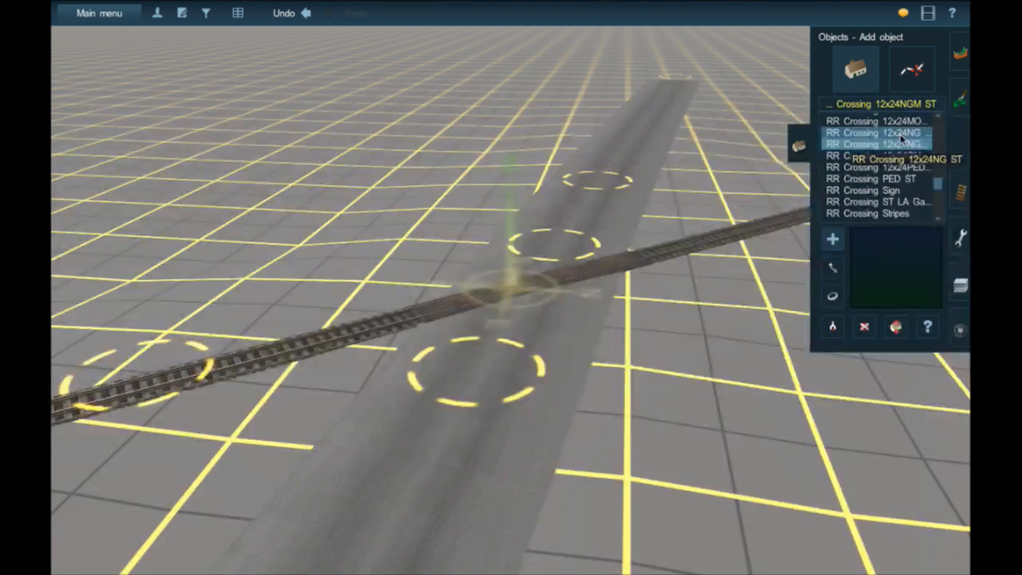
- Place the flasher signal beside the side road on the near side of the track, rotate it toward traffic, and shift it away from the rails
right_click(577, 284)
scroll(574, 281, "up", 5)
scroll(575, 281, "down", 2)
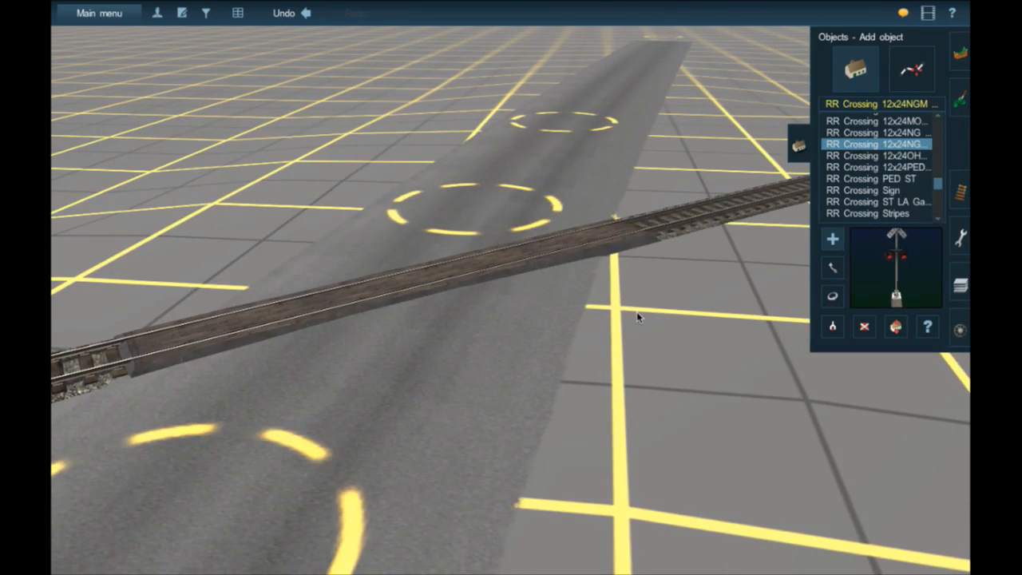
left_click(638, 317)
scroll(638, 317, "up", 3)
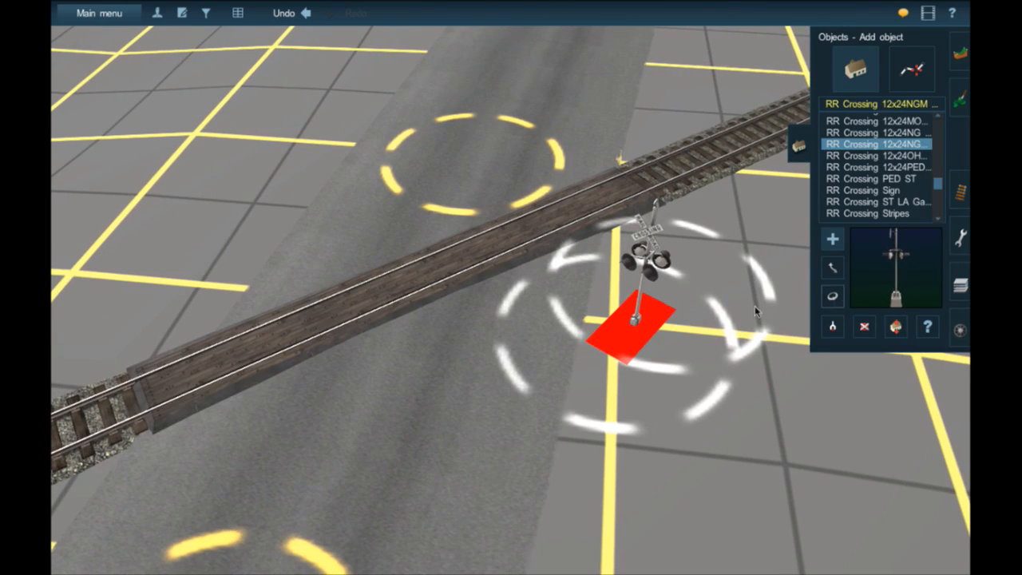
left_click(832, 296)
left_click_drag(648, 322, 703, 313)
key("m")
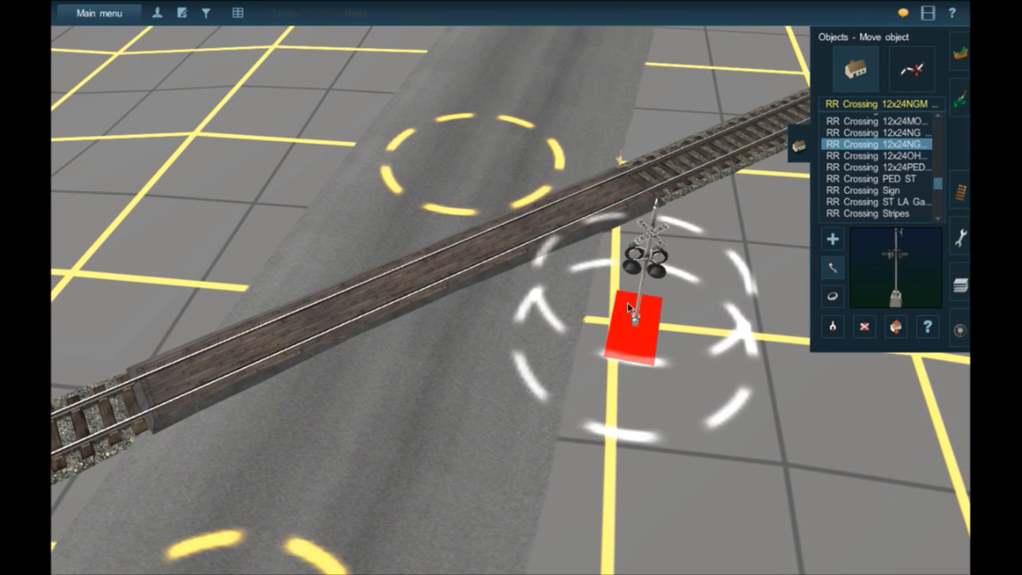
left_click_drag(628, 308, 600, 380)
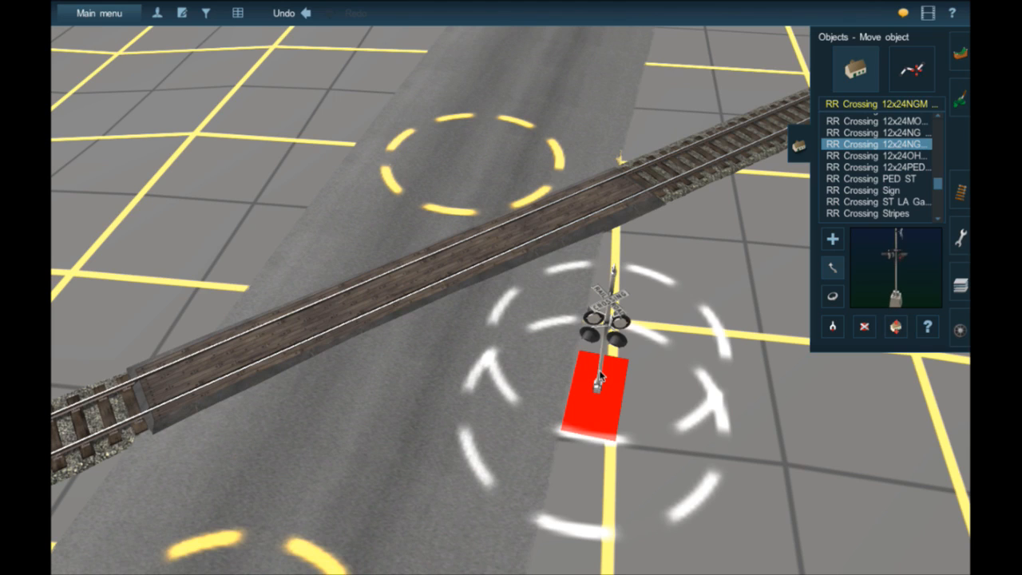
- Add a second flasher signal at the opposite road edge across the track and rotate it toward oncoming traffic
right_click_drag(484, 261, 487, 265)
key("Left")
right_click(568, 332)
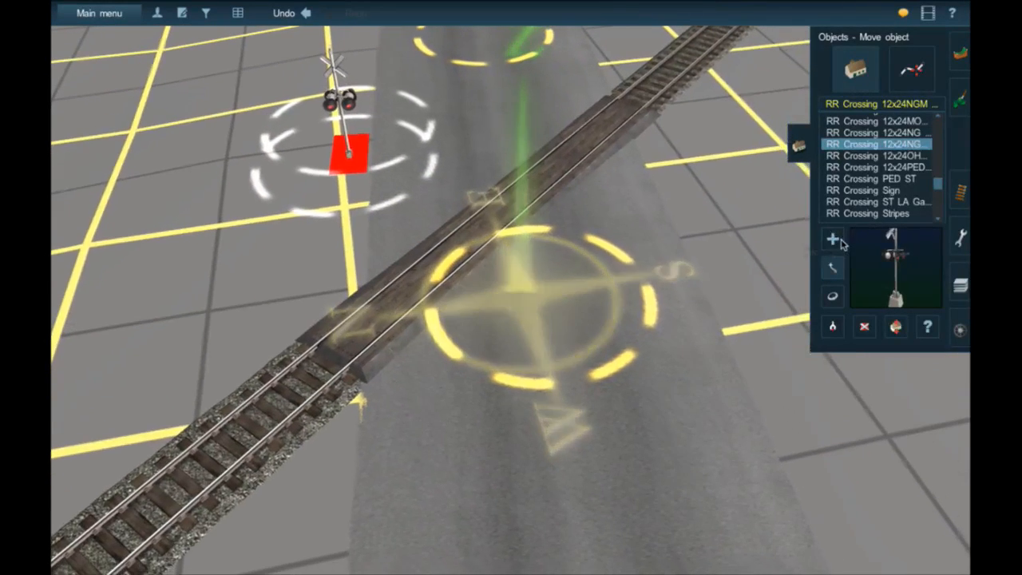
left_click(833, 239)
left_click(706, 262)
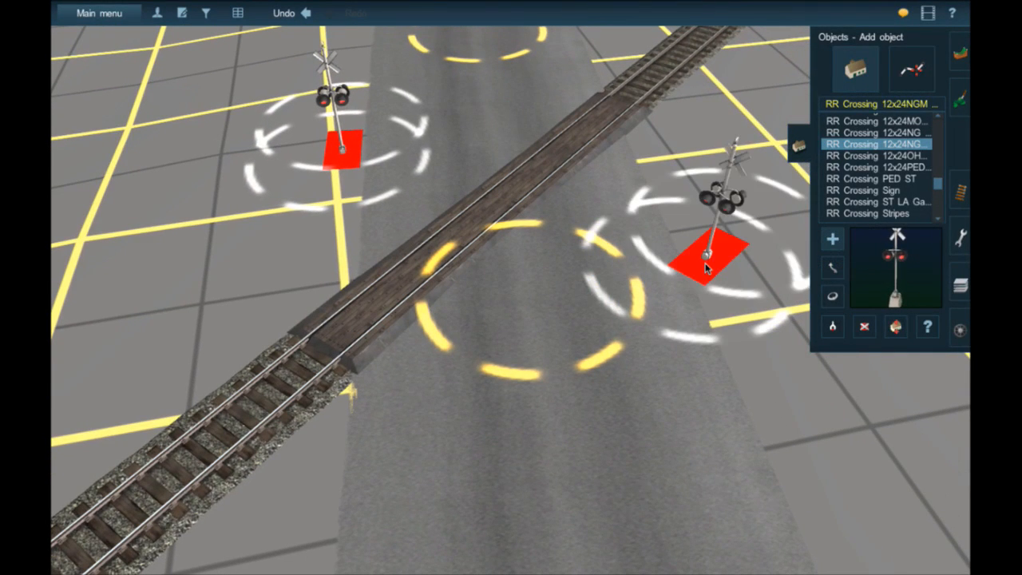
left_click(833, 297)
mouse_move(707, 255)
left_mouse_down()
mouse_move(551, 265)
mouse_move(712, 259)
mouse_move(654, 269)
mouse_move(695, 258)
left_mouse_up()
left_click(833, 268)
key("r")
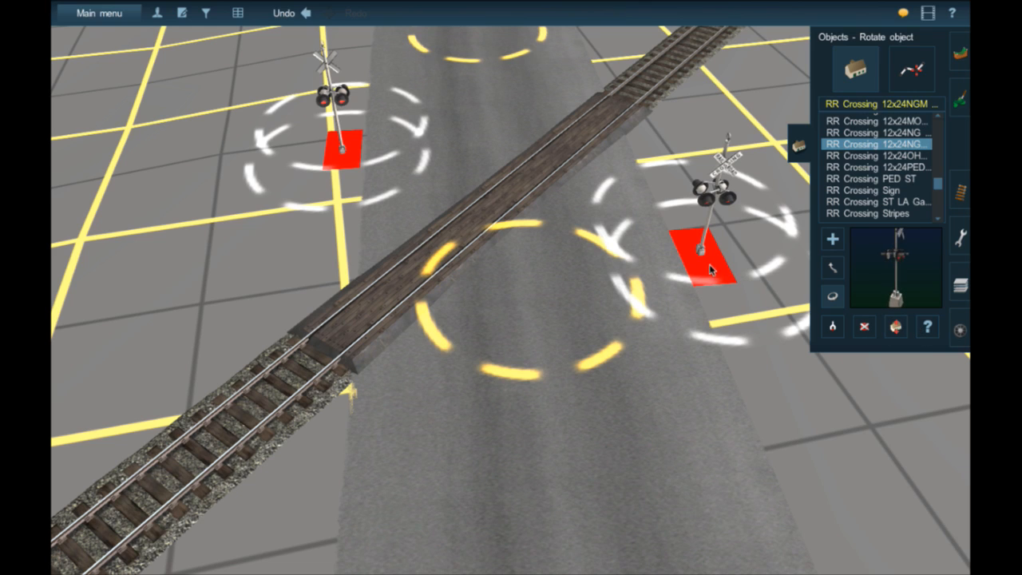
left_click_drag(710, 270, 708, 282)
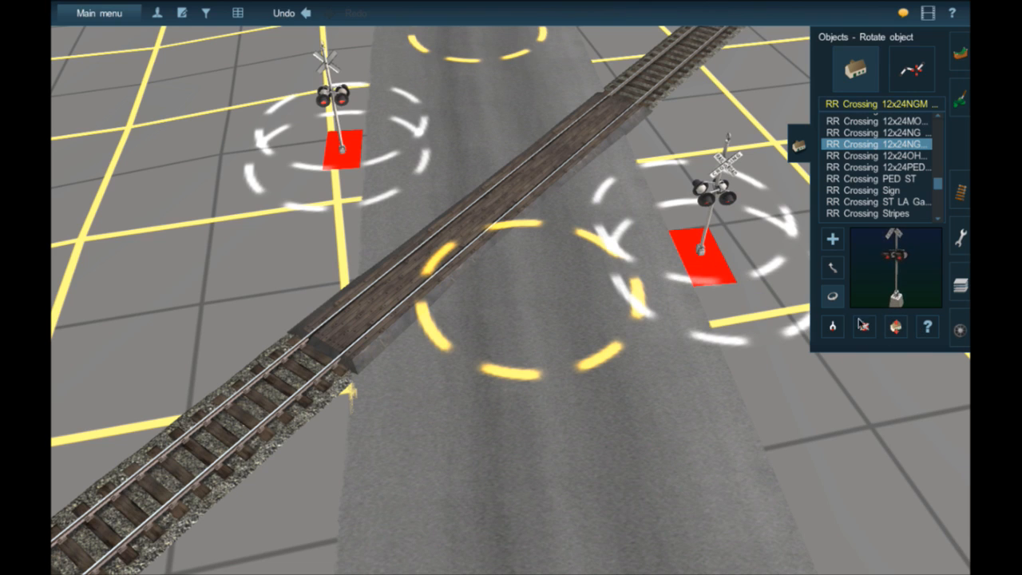
left_click(866, 326)
left_click(691, 254)
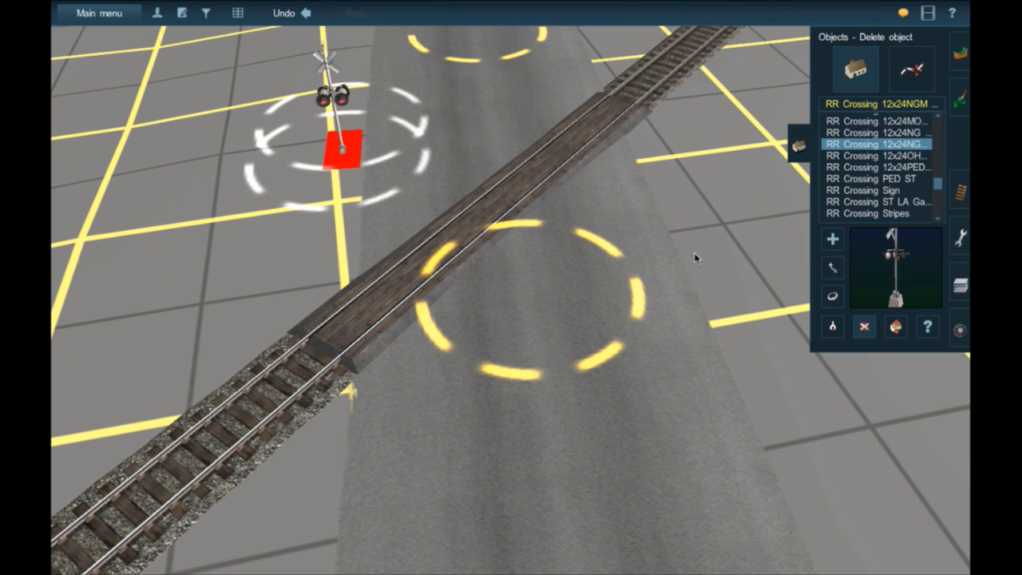
left_click(279, 13)
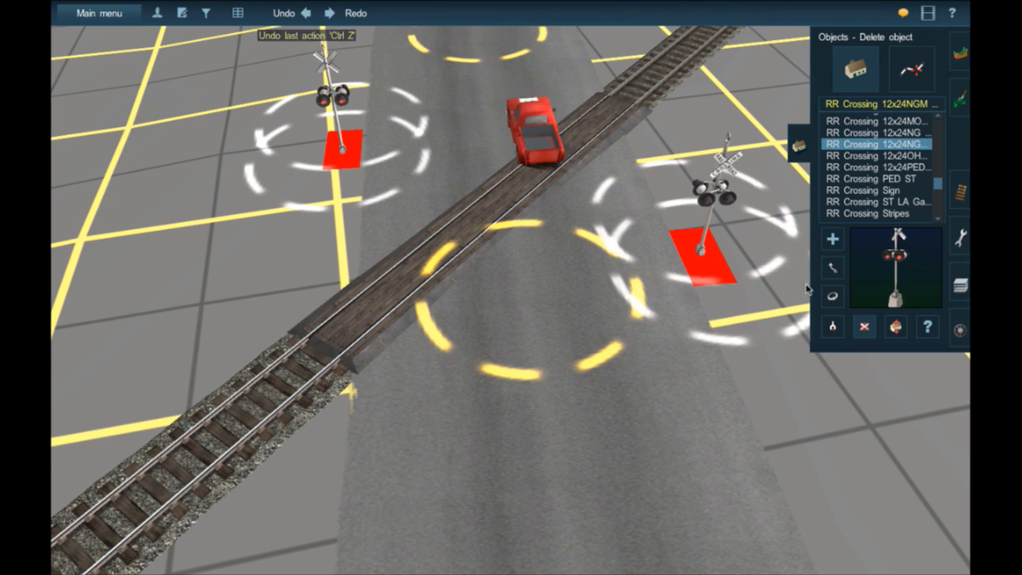
- Set the second signal's flasher interval to 0.88 seconds and its starting phase to 1
key("p")
left_click(726, 253)
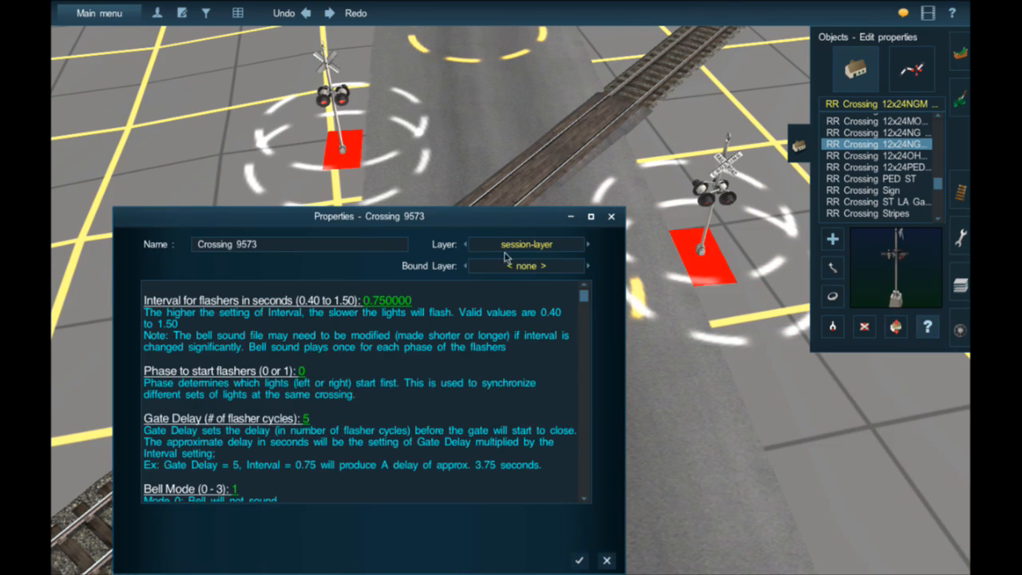
left_click(335, 299)
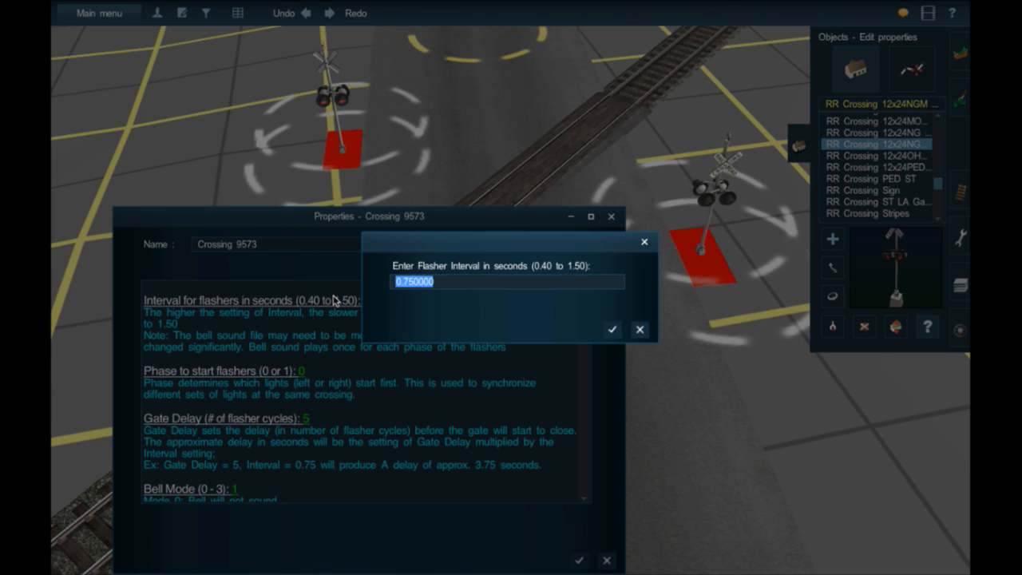
key("Return")
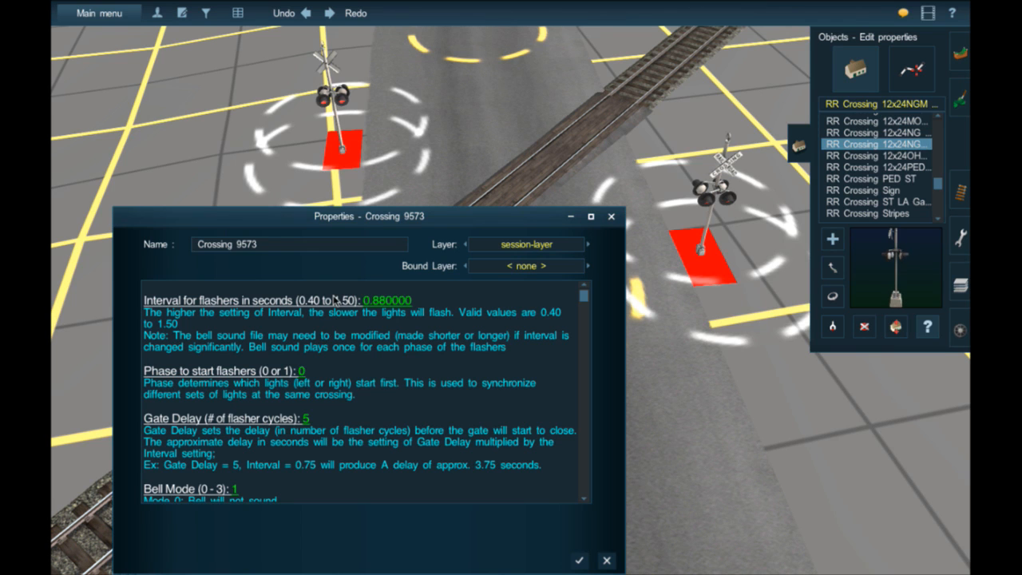
left_click(277, 372)
type("1")
key("Return")
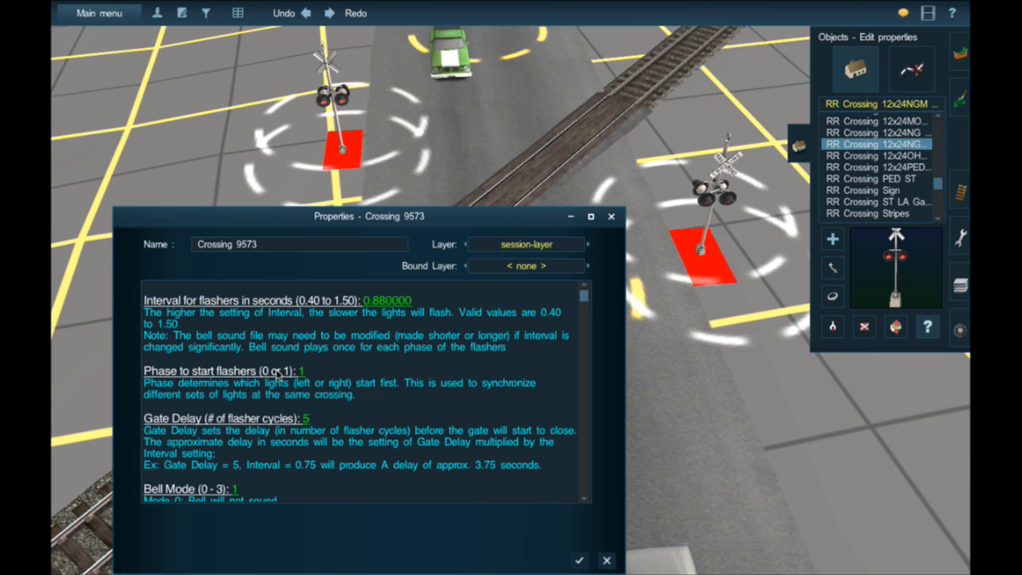
- Set the second signal's bell mode to 3 and apply its properties
left_click(209, 489)
type("3")
key("Return")
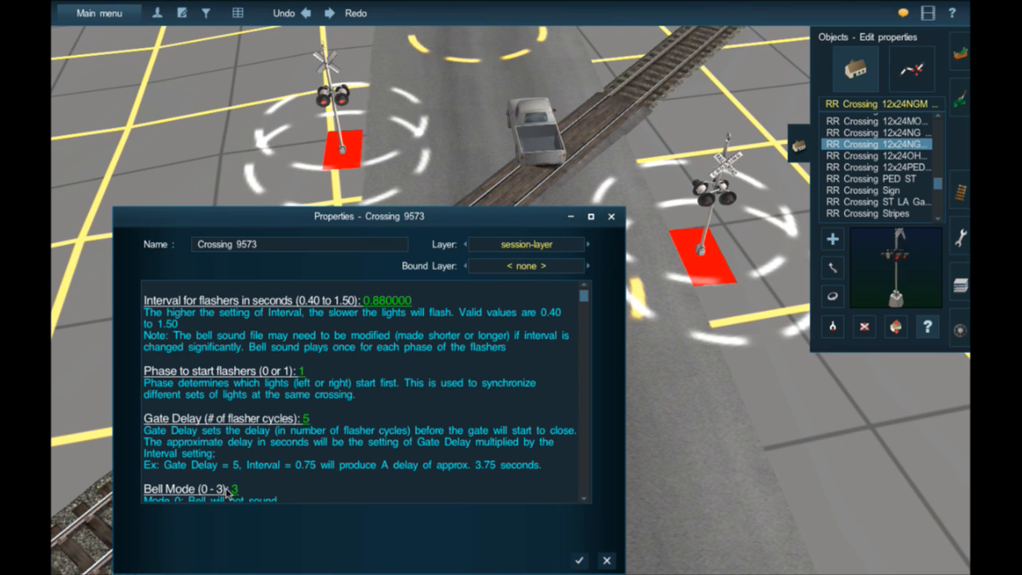
left_click(579, 559)
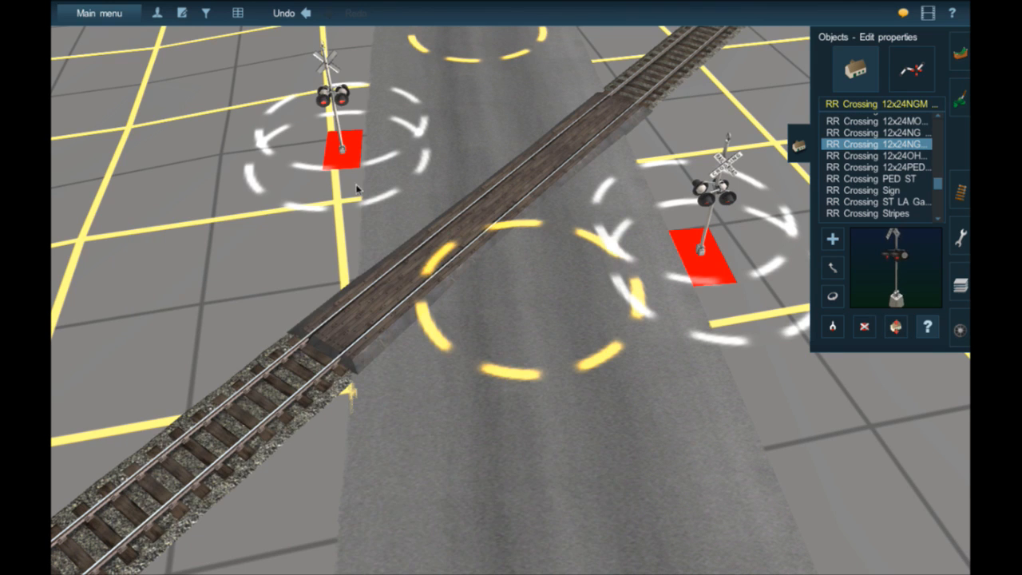
- Set the first signal's flasher interval to 0.90 seconds in its properties
left_click(345, 150)
left_click(317, 301)
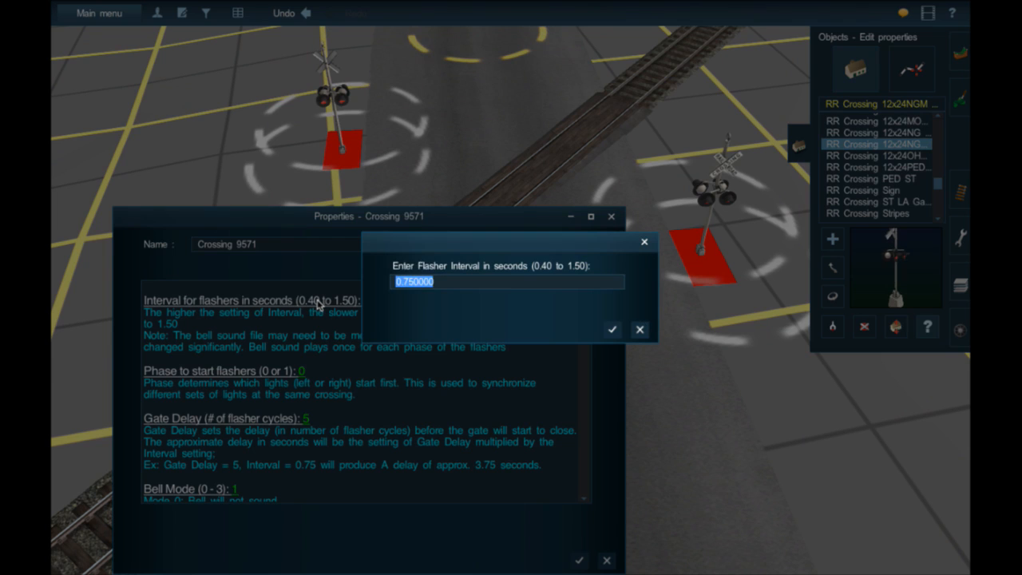
type(".88")
key("Return")
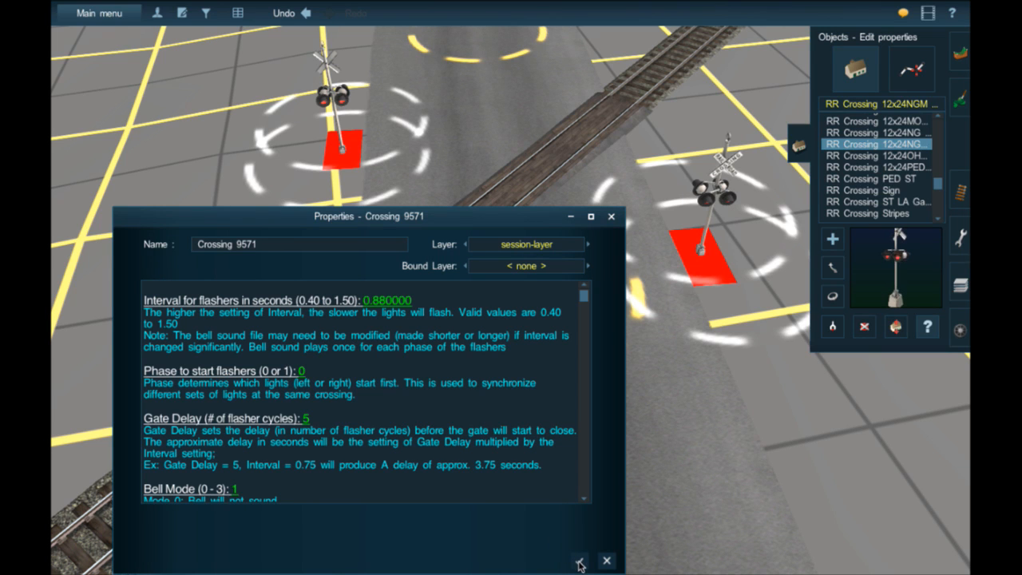
left_click(370, 302)
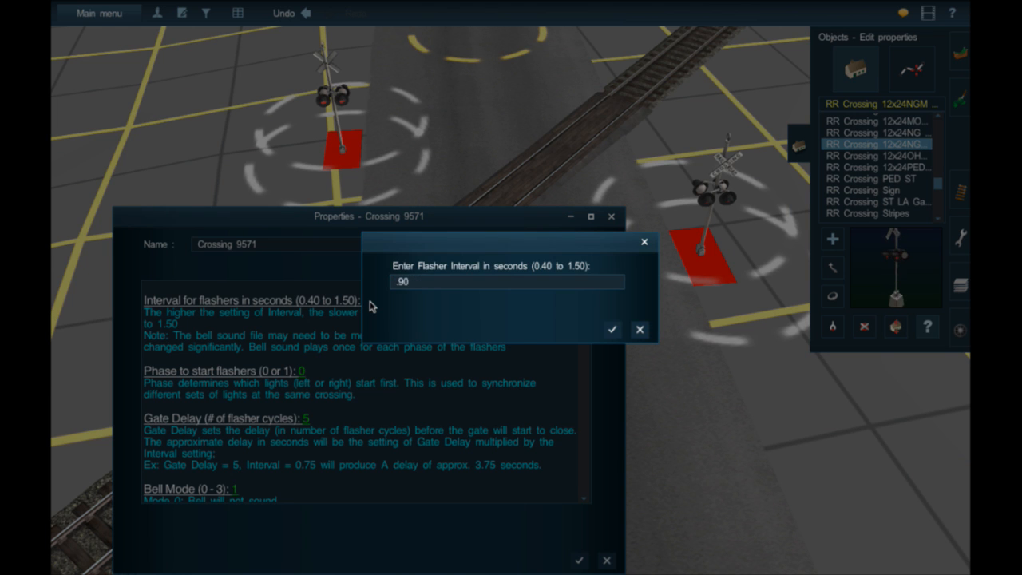
type(".90")
key("Return")
- Open the first signal's Off Delay value for editing
scroll(501, 371, "down", 5)
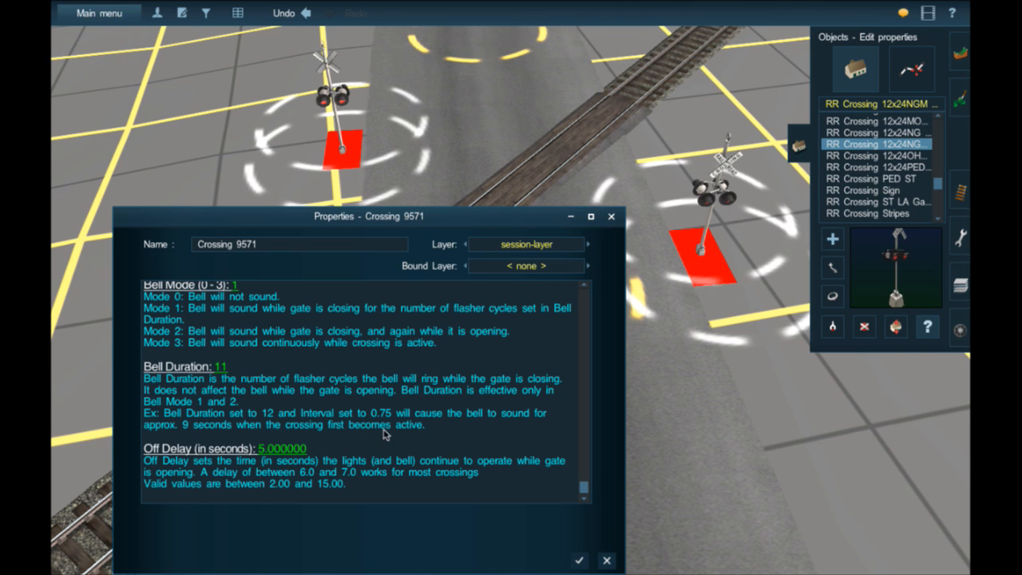
left_click(285, 450)
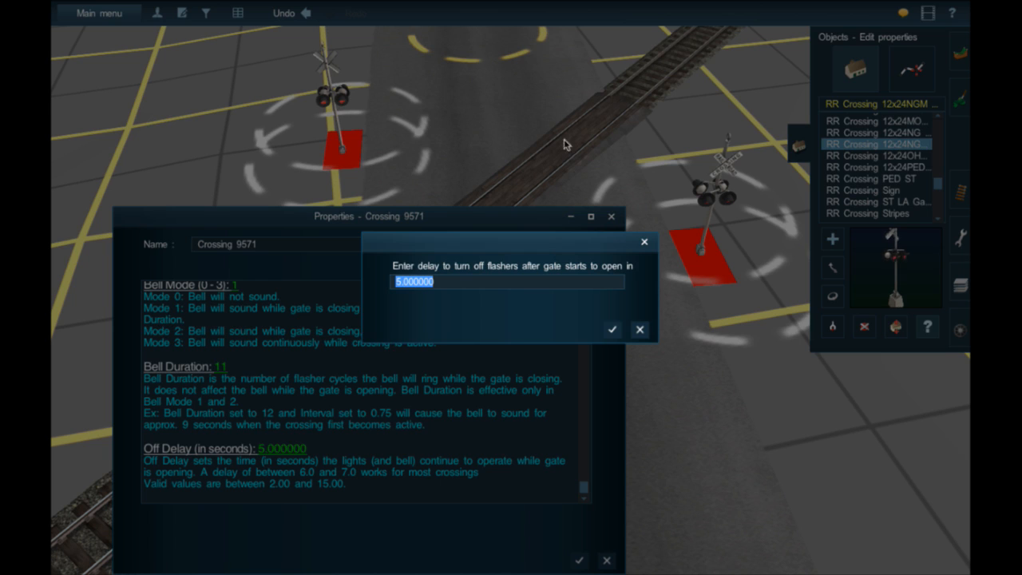
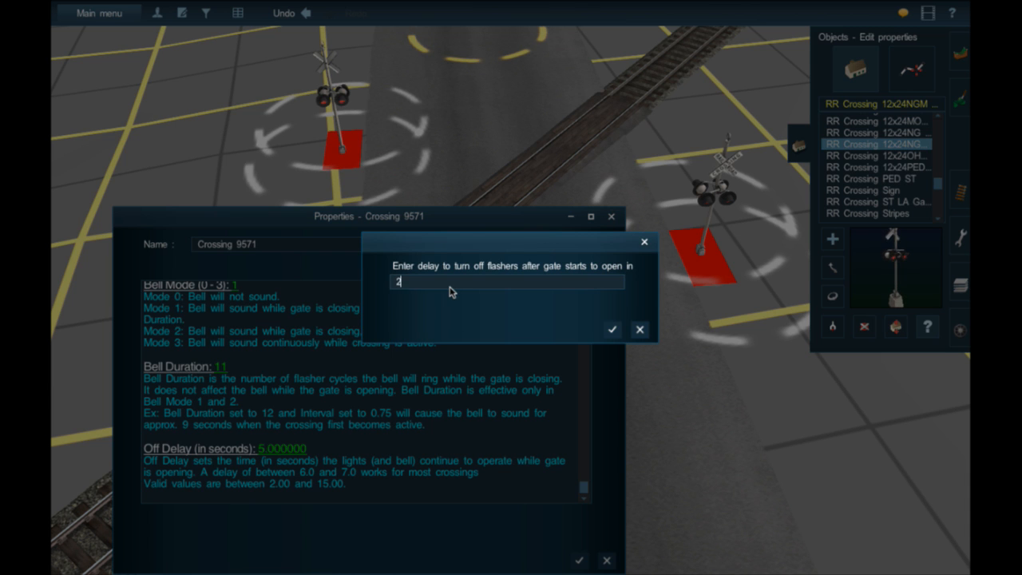
- Set the first signal's Off Delay to 2 seconds and apply its properties
key("Return")
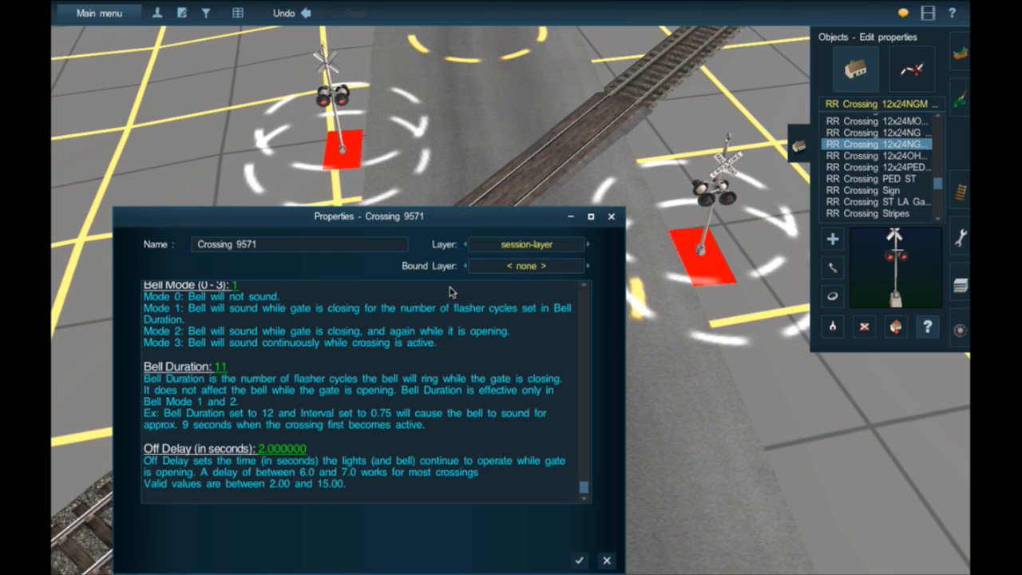
left_click(581, 562)
- Filter the scenery objects by "Atls" and place an ATLS CONTROLLER beside the track near the flasher crossing
key("Down")
key("Up")
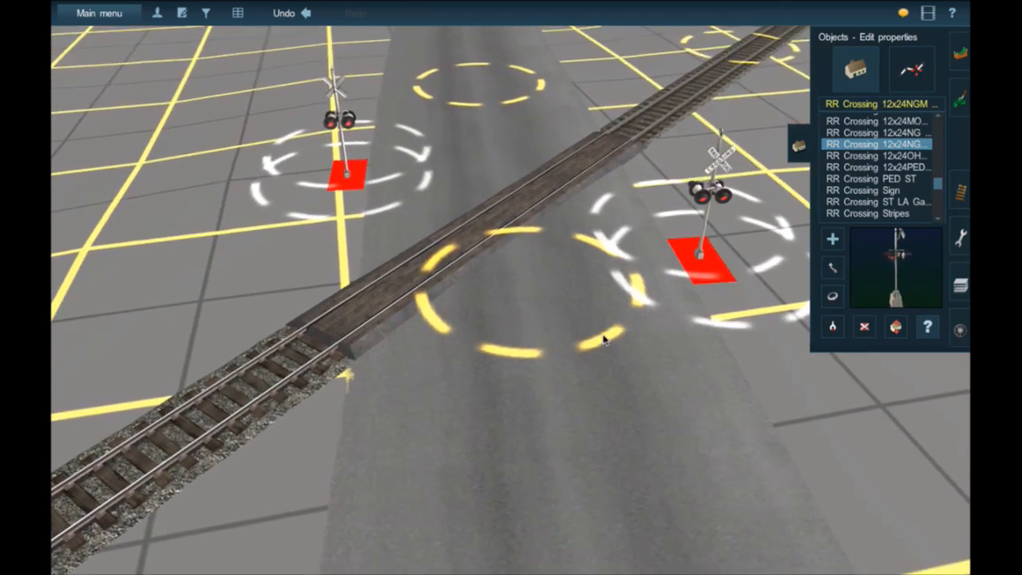
key("Down")
right_click(663, 255)
right_click(693, 140)
right_click(340, 406)
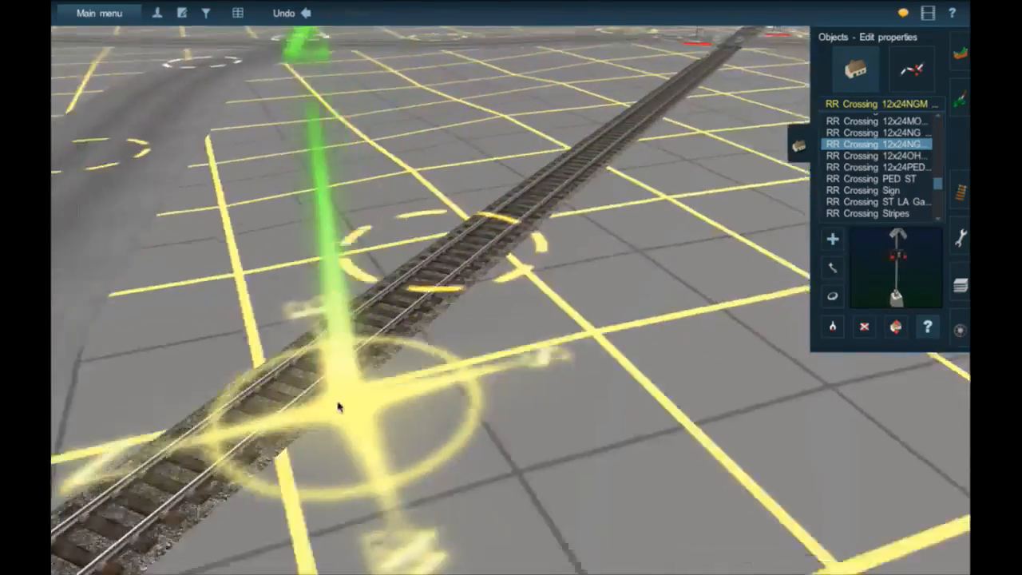
right_click(296, 401)
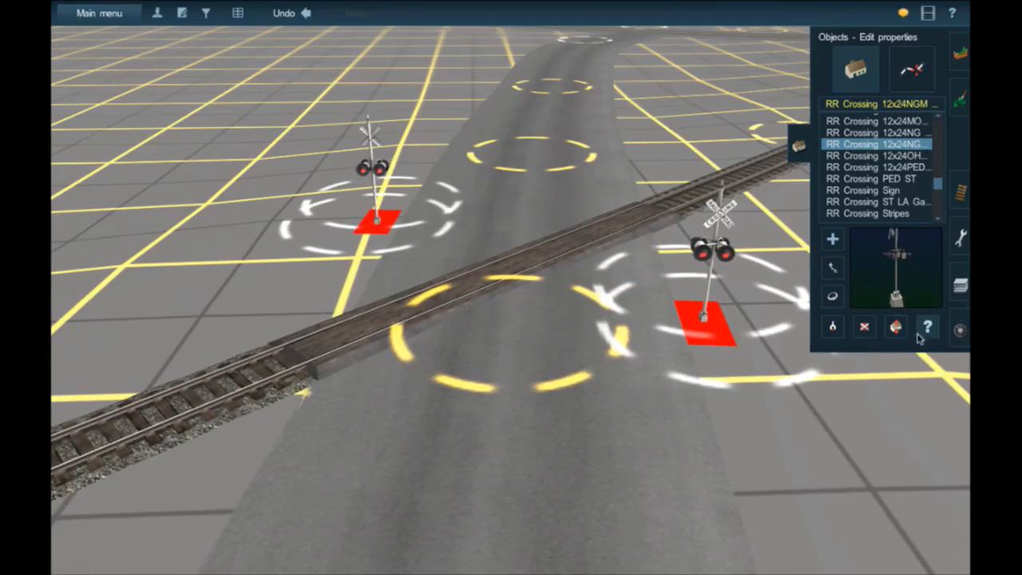
left_click(960, 190)
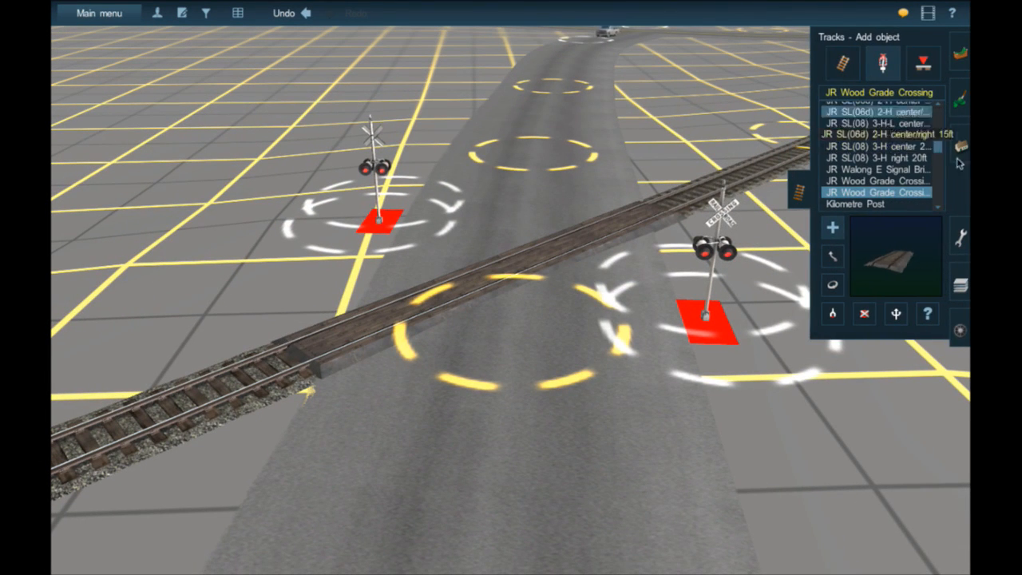
left_click(960, 146)
left_click(856, 109)
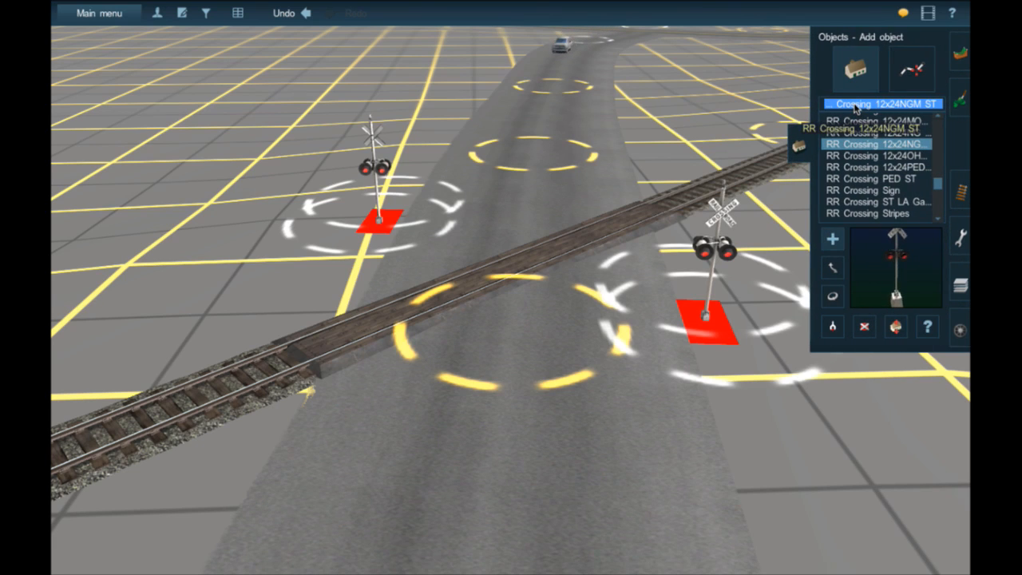
type("Atls")
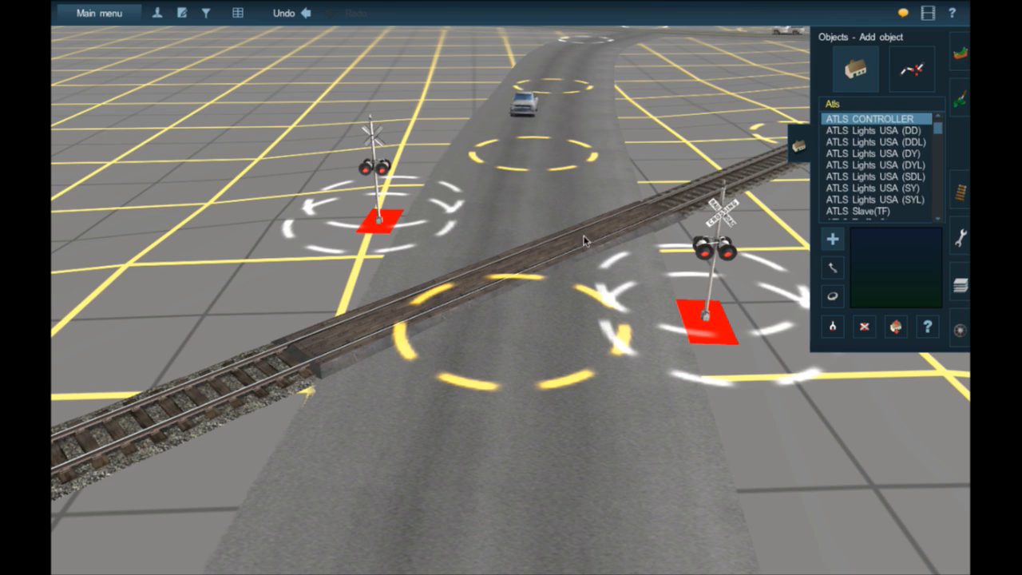
left_click(715, 156)
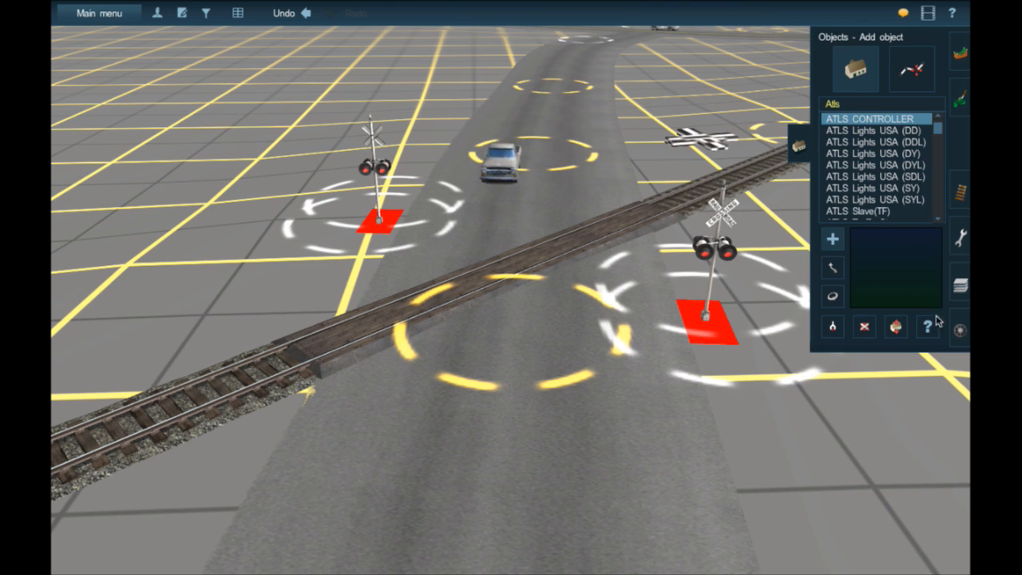
- Assign the ATLS controller to channel 20, set its routes to -1 for level crossing mode, and apply
left_click(932, 323)
left_click(701, 145)
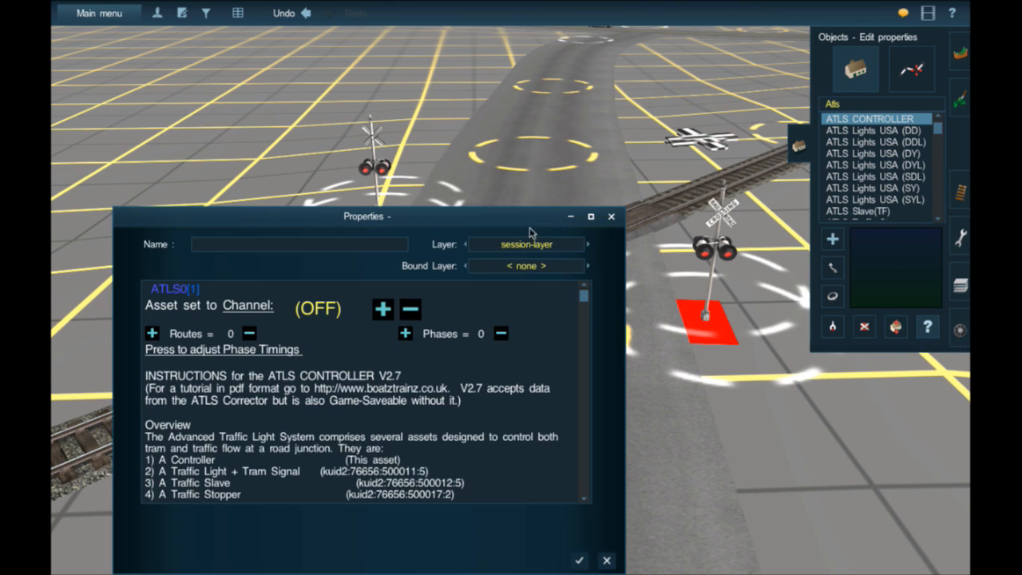
left_click(381, 309)
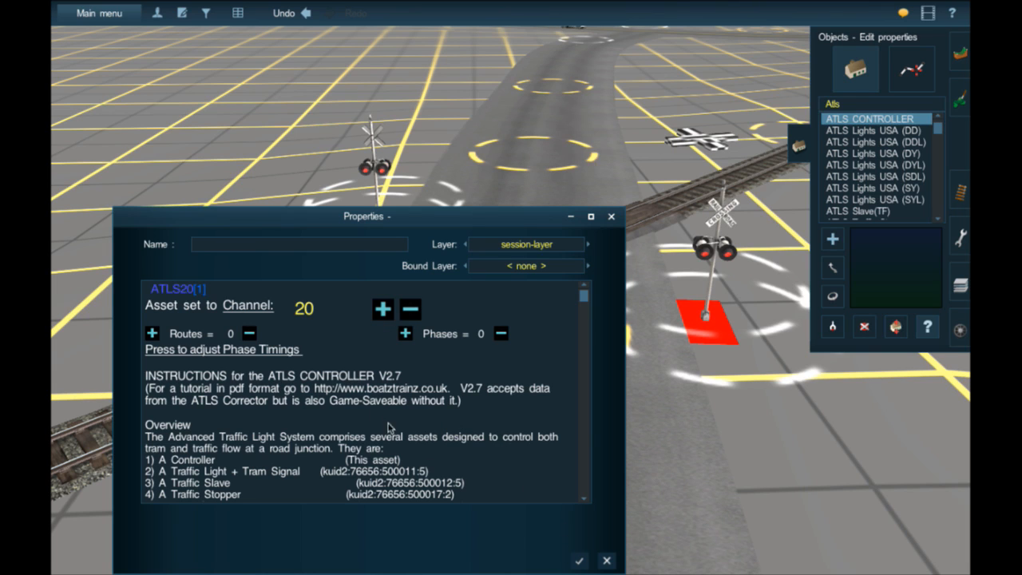
left_click(250, 336)
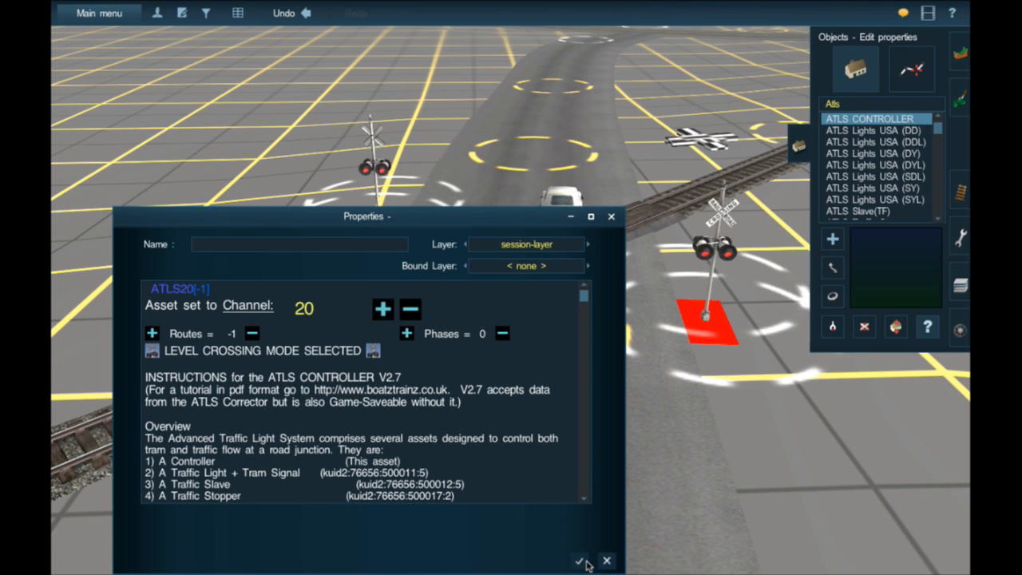
left_click(582, 561)
- Place an ATLS Slave(TF) beside the flasher crossing and another beside the track at the gated crossing, rotating the second one
left_click(844, 212)
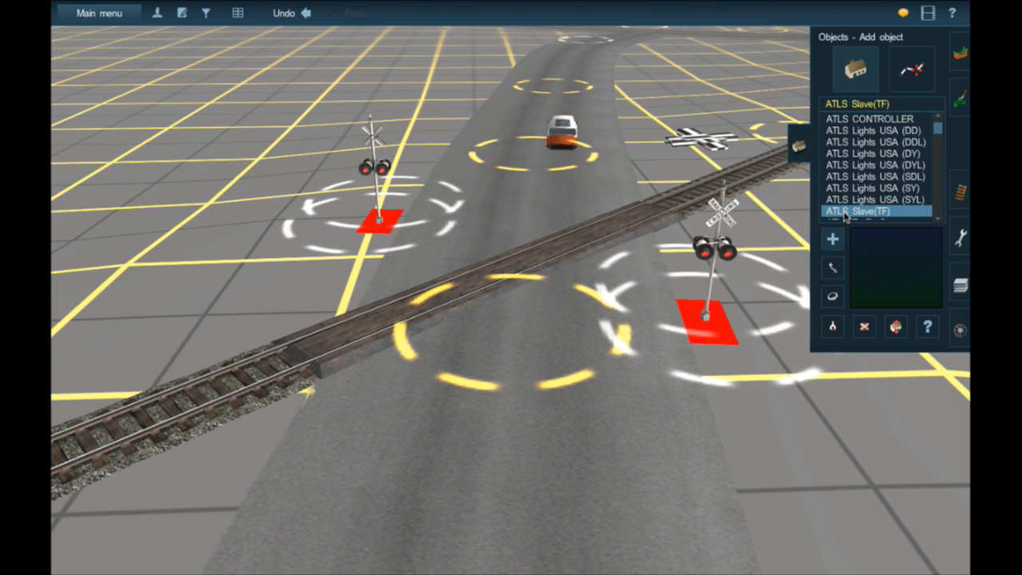
left_click(144, 221)
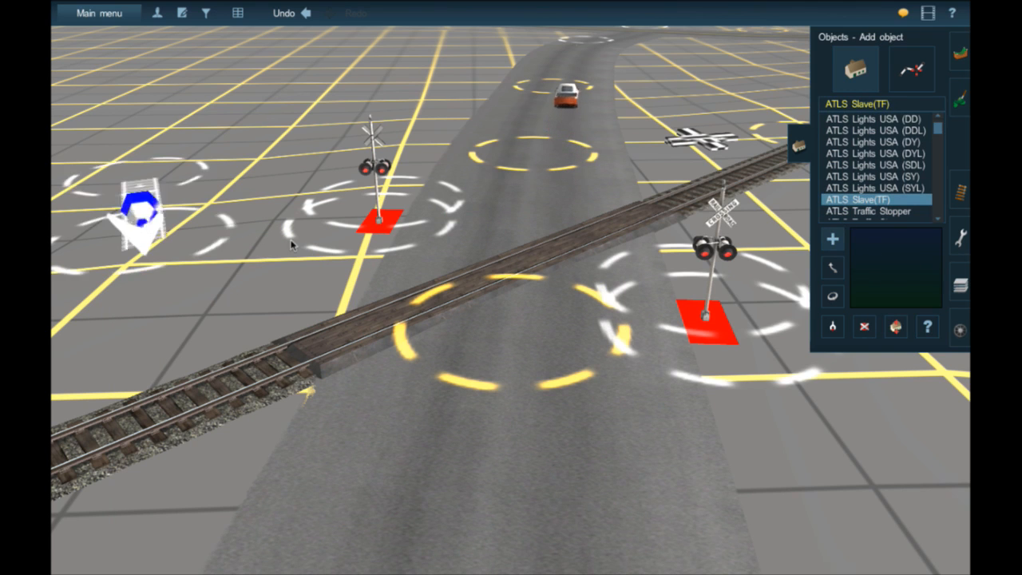
mouse_move(292, 242)
right_mouse_down()
mouse_move(538, 244)
mouse_move(721, 215)
mouse_move(661, 204)
right_mouse_up()
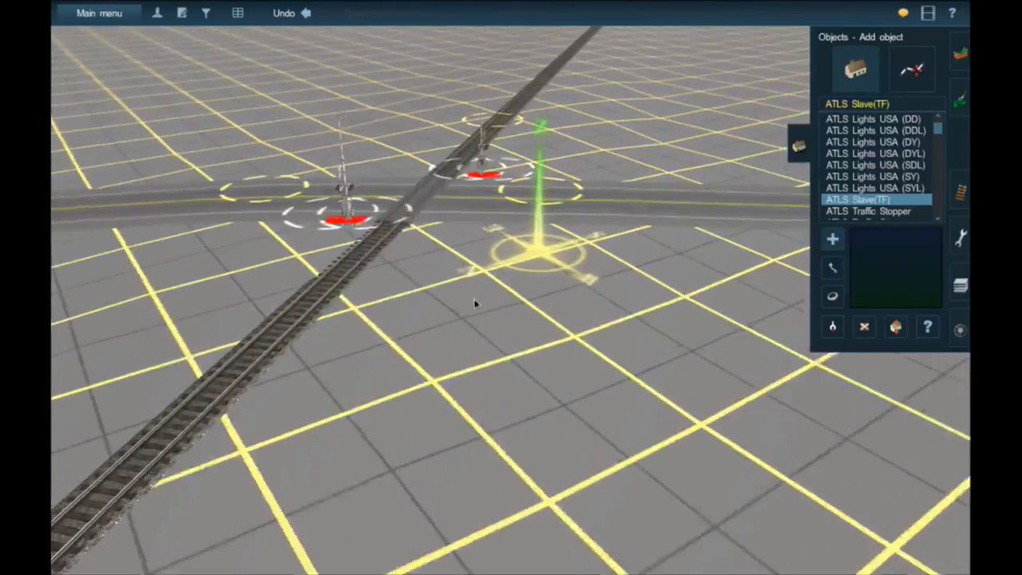
left_click(473, 302)
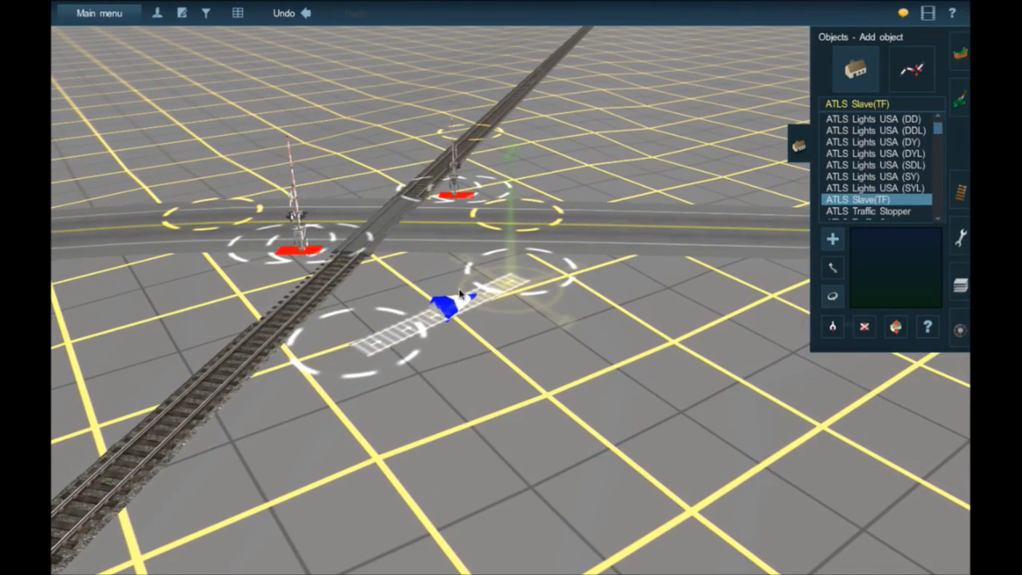
left_click(832, 296)
left_click_drag(408, 331, 529, 341)
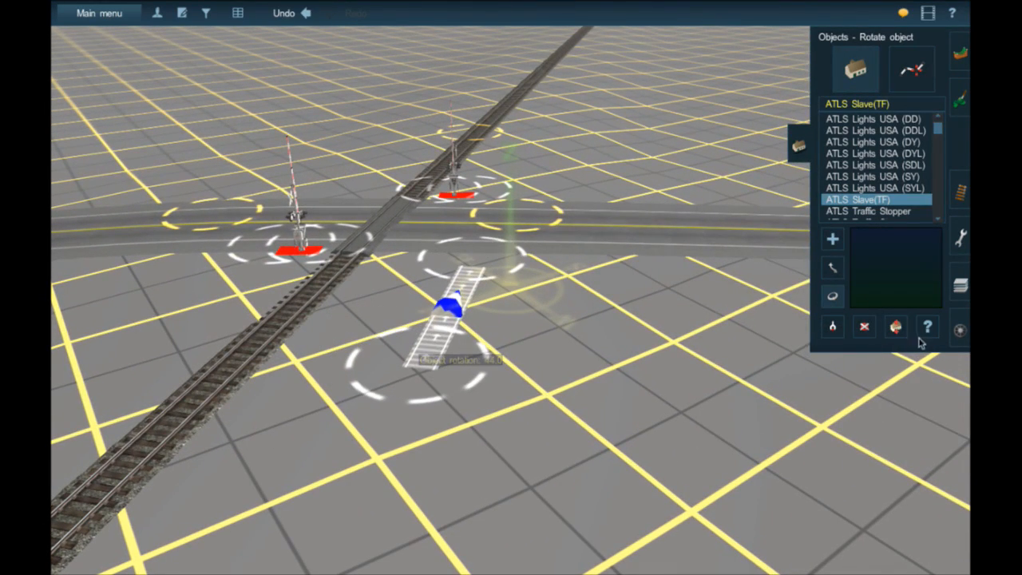
- Assign the slave near the gated crossing to channel 20 with its route set to LCM, and apply
left_click(927, 326)
left_click(457, 318)
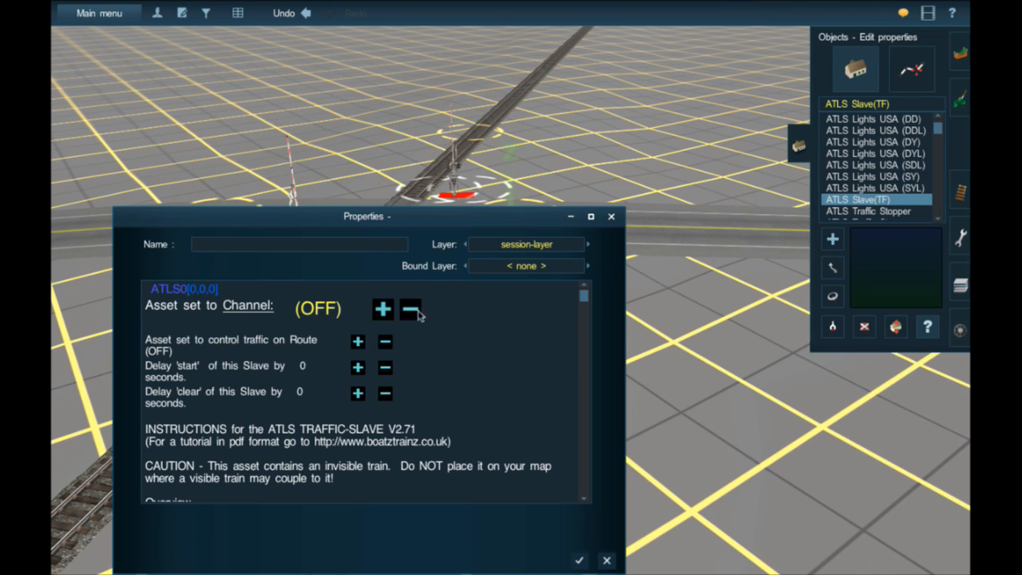
left_click(248, 306)
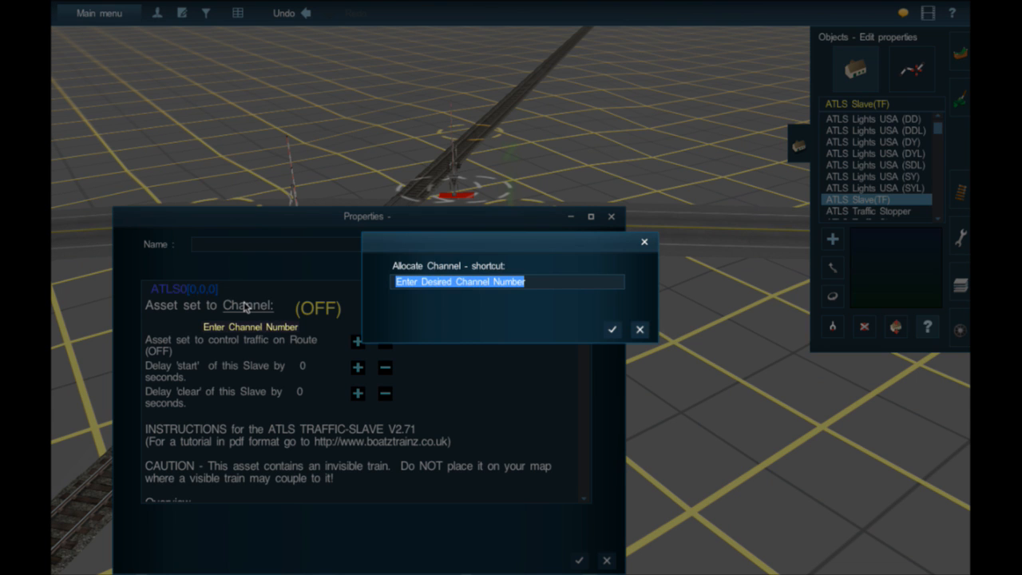
type("20")
key("Return")
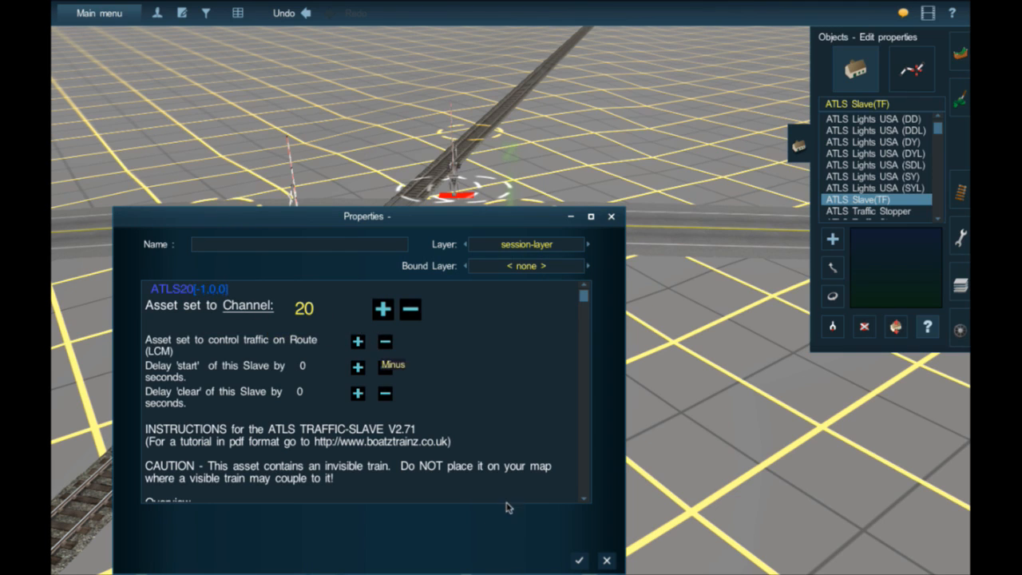
left_click(574, 558)
- Move the slave near the flasher crossing alongside the track and rotate it roughly parallel to the rails
mouse_move(641, 561)
right_mouse_down()
mouse_move(437, 534)
mouse_move(265, 563)
mouse_move(223, 413)
mouse_move(397, 217)
mouse_move(505, 271)
right_mouse_up()
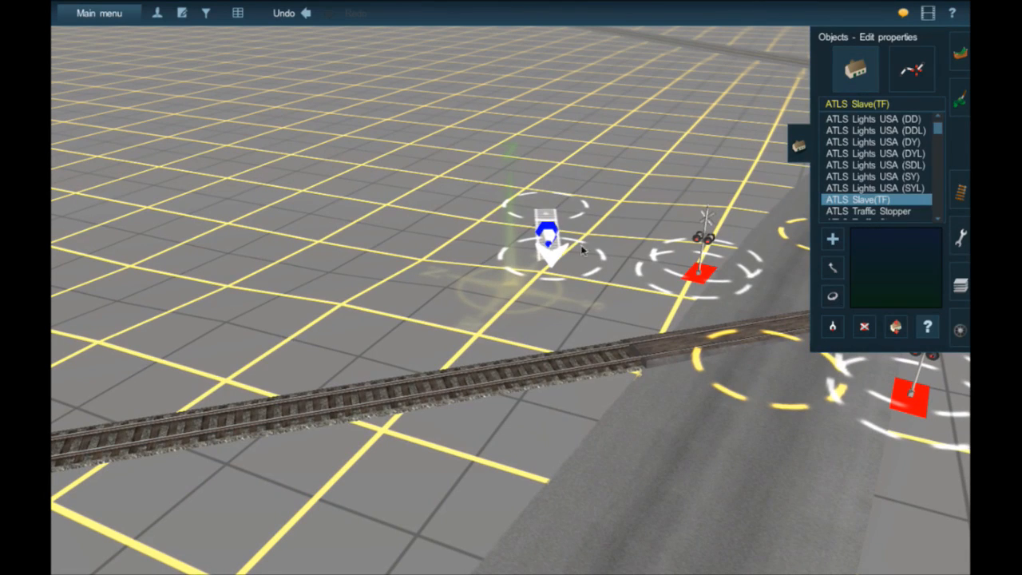
left_click_drag(568, 244, 614, 251)
left_click(830, 270)
left_click_drag(548, 252, 464, 296)
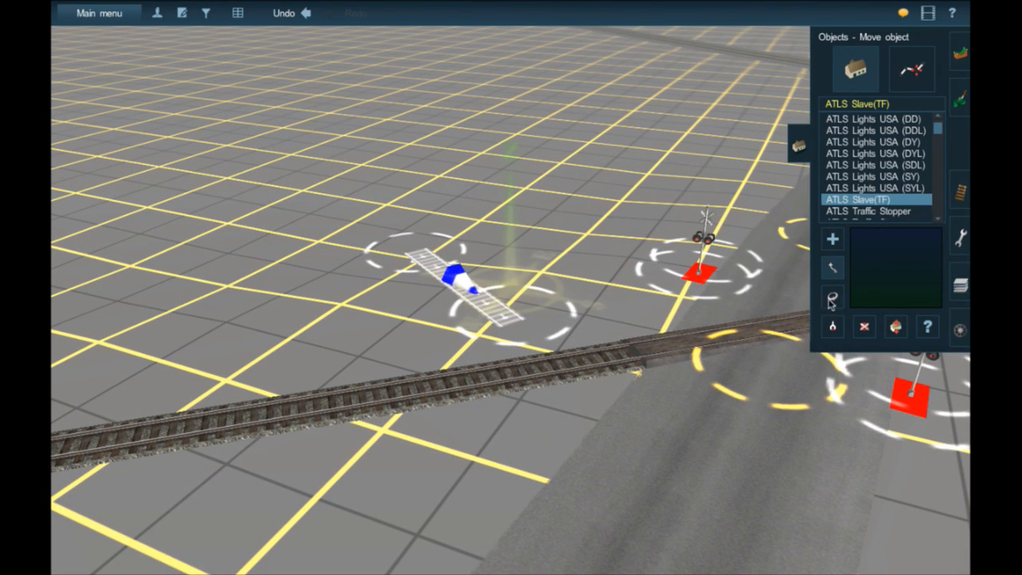
left_click(832, 295)
left_click_drag(629, 296, 611, 297)
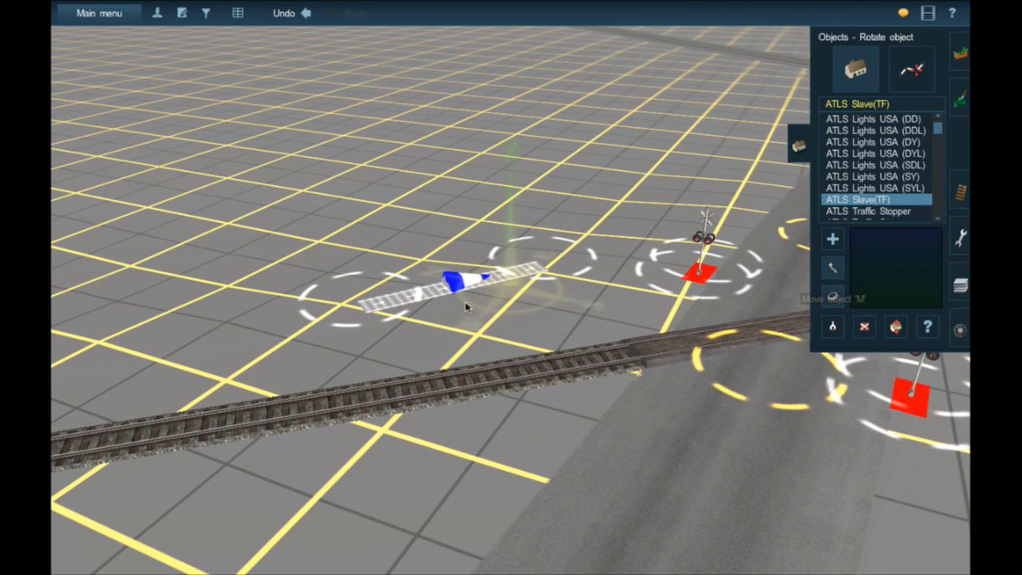
key("m")
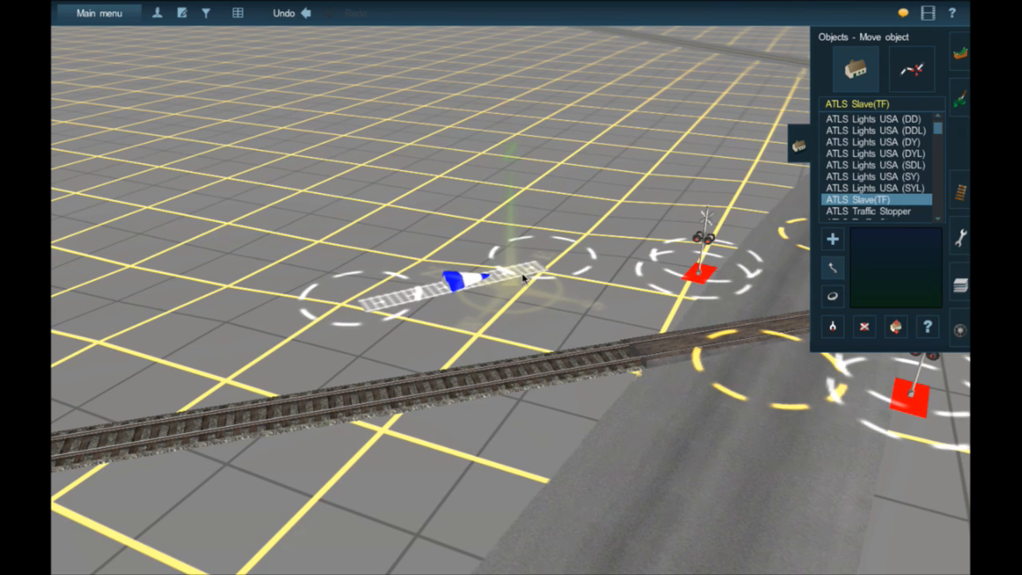
left_click_drag(521, 289, 459, 338)
left_click(832, 296)
- Assign the slave beside the flasher crossing's track to channel 20 and apply its properties
left_click(834, 327)
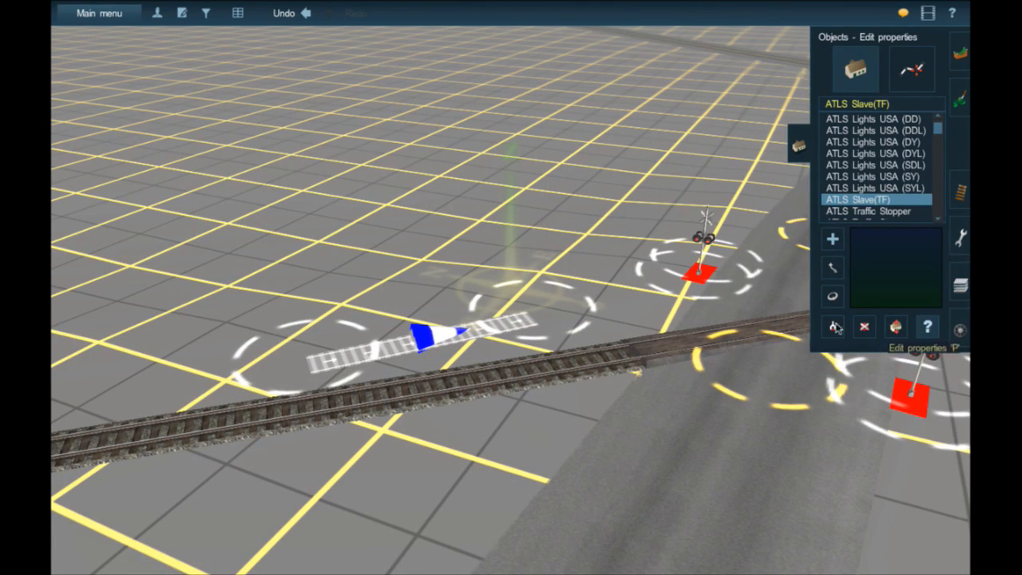
left_click(451, 339)
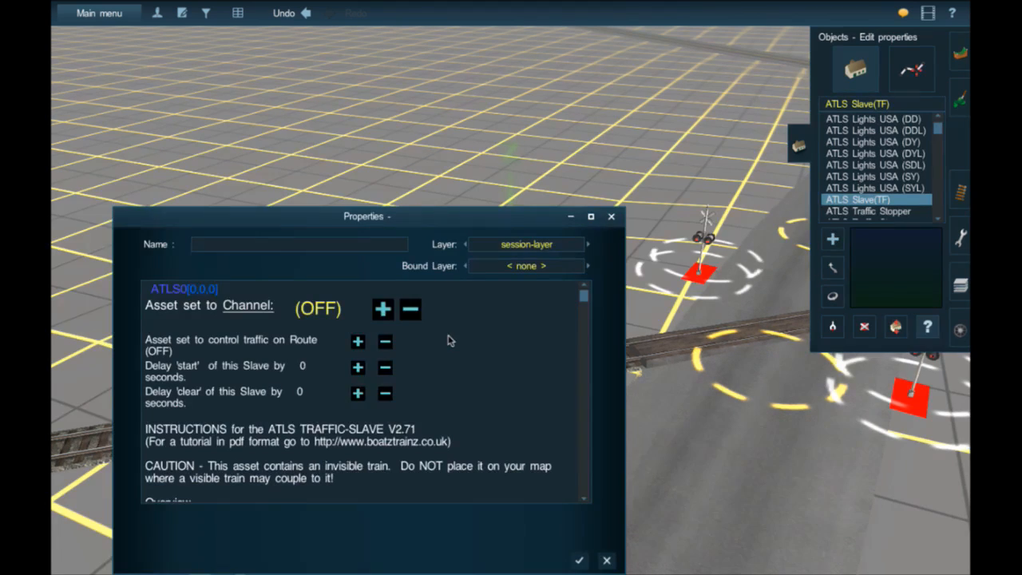
left_click(264, 308)
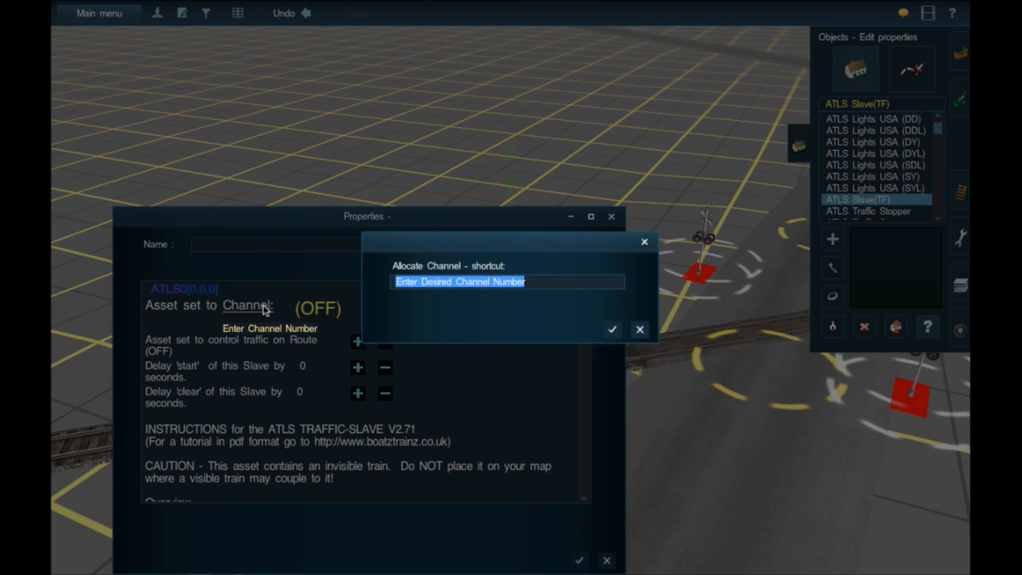
type("20")
key("Return")
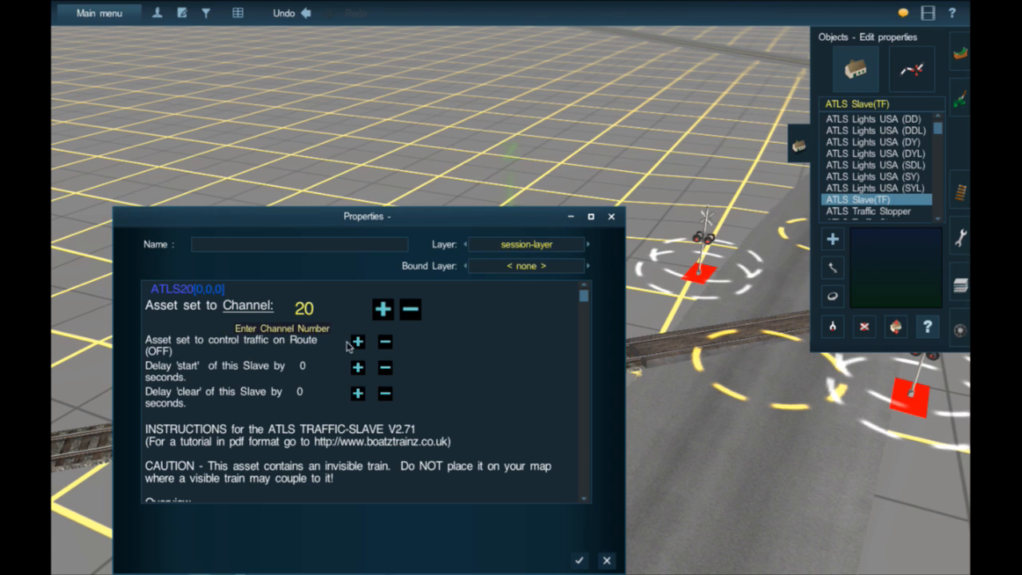
left_click(579, 561)
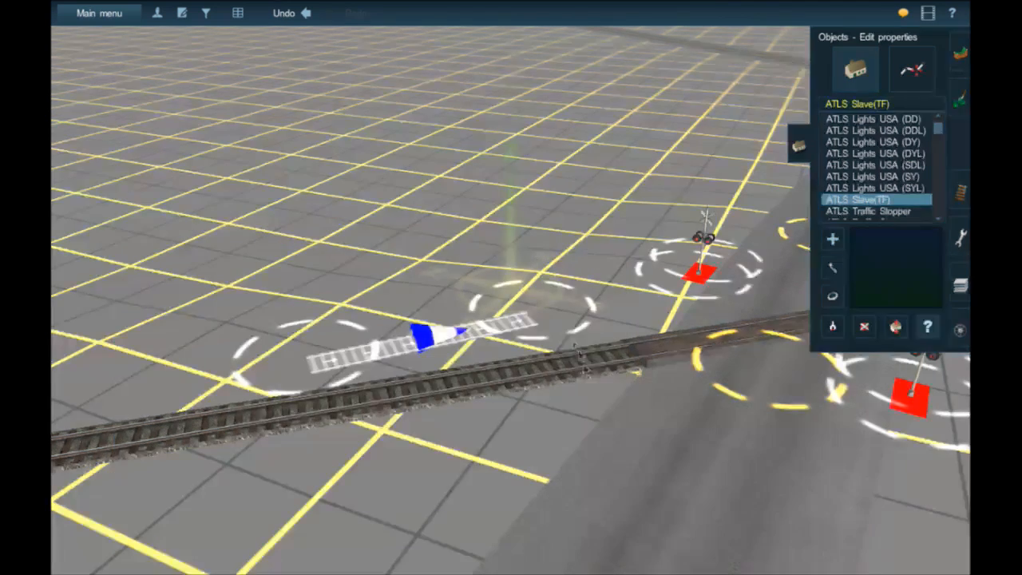
- Place an ATLS Traffic Stopper on the road at the flasher crossing
mouse_move(632, 333)
right_mouse_down()
mouse_move(593, 321)
mouse_move(582, 298)
right_mouse_up()
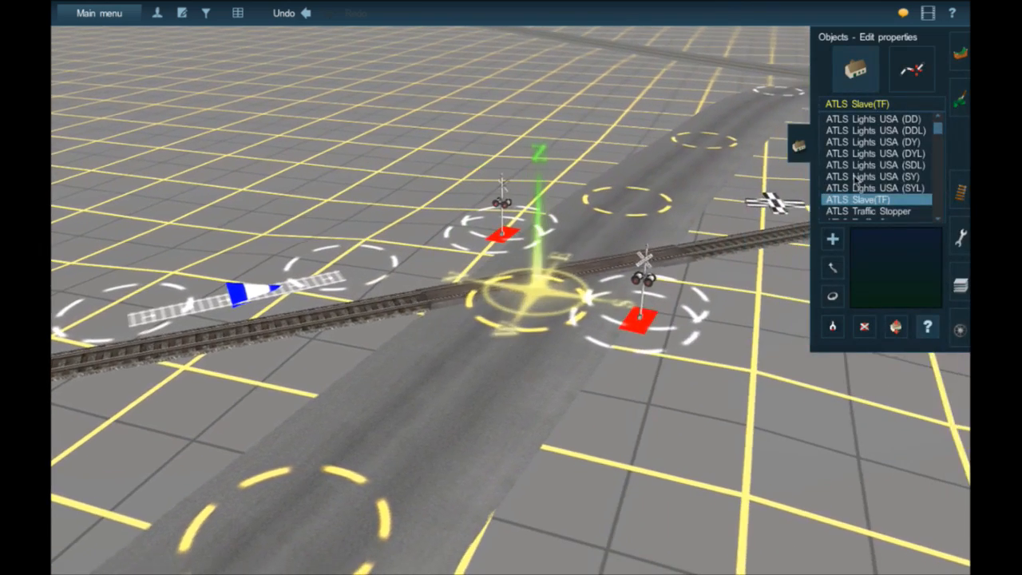
left_click(867, 211)
left_click(531, 271)
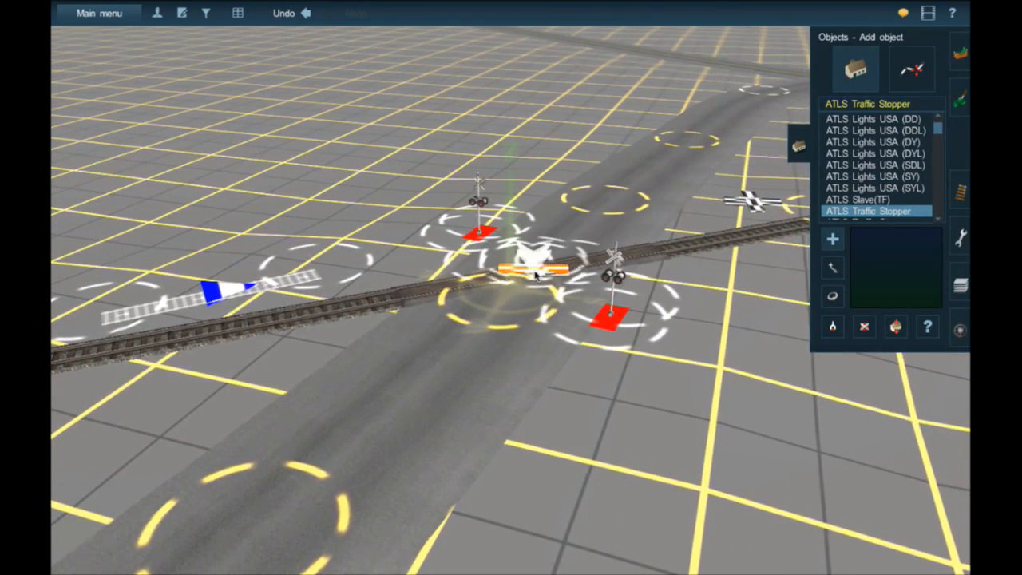
- Rotate the traffic stopper to about 176 degrees and position it over the track in the middle of the road
scroll(481, 264, "up", 3)
key("Left")
key("Up")
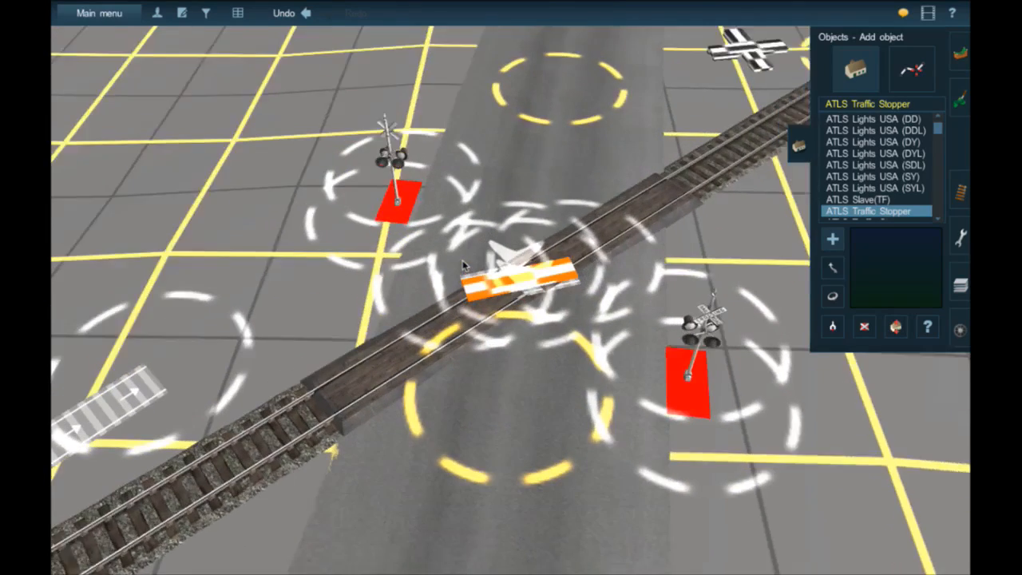
left_click(832, 326)
left_click_drag(523, 273, 482, 296)
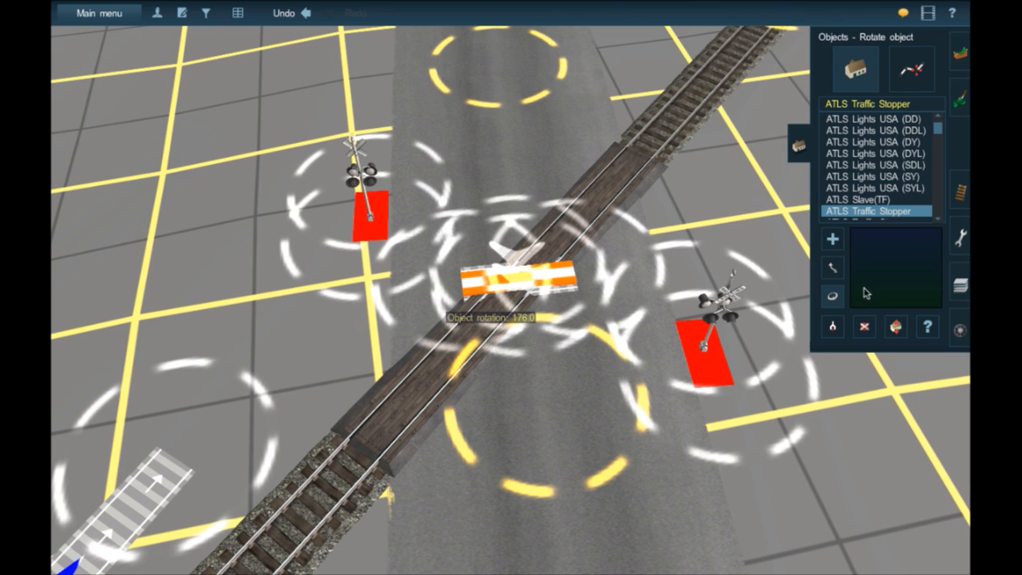
left_click(832, 268)
left_click_drag(566, 279, 526, 255)
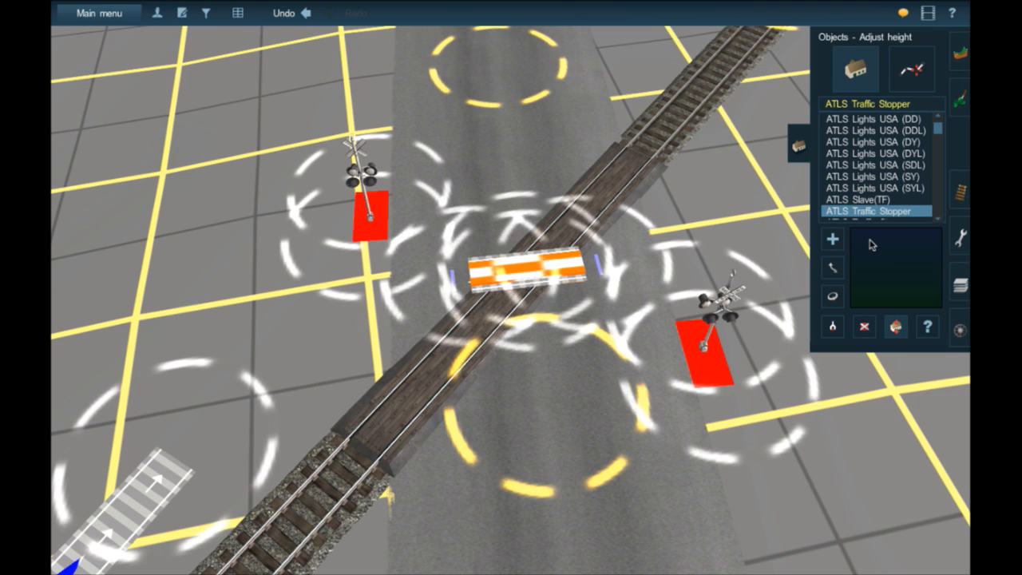
left_click(928, 328)
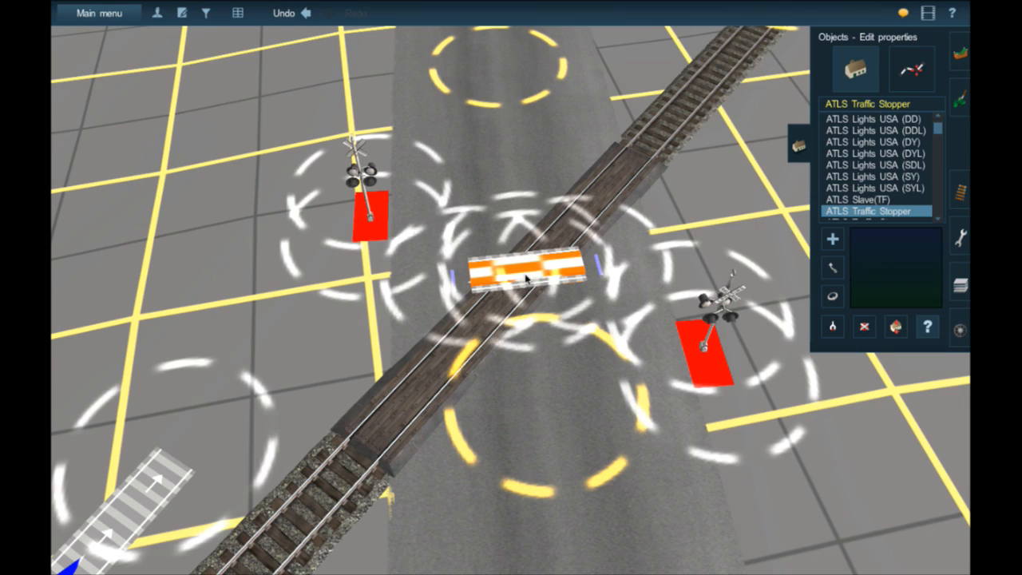
right_click(526, 279)
key("Down")
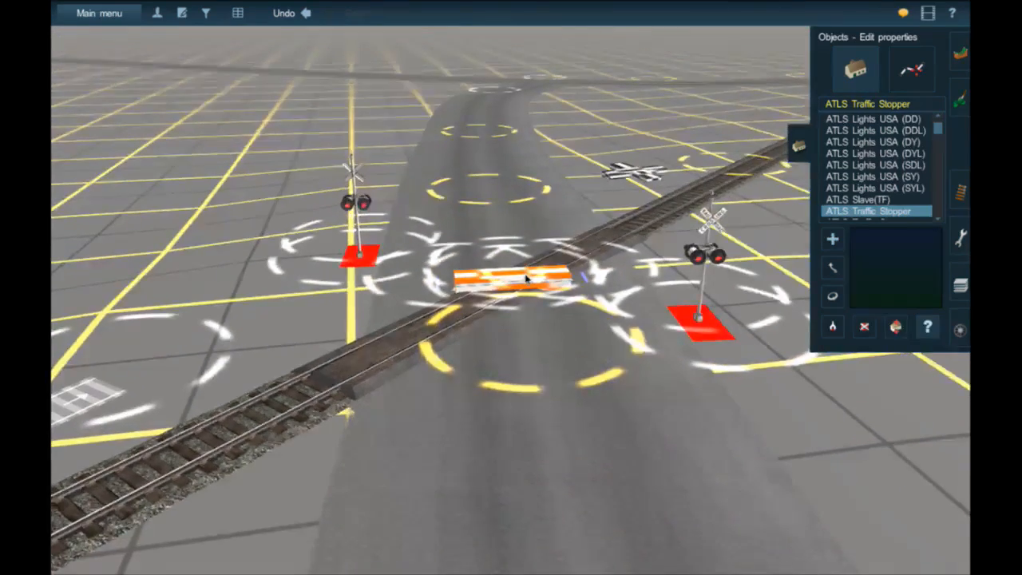
key("Left")
key("Right")
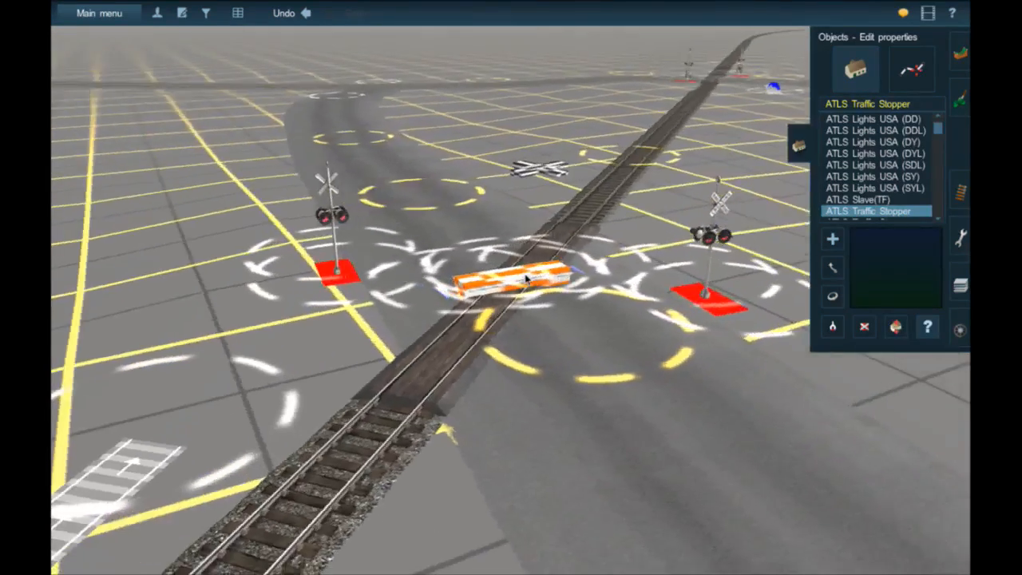
key("Right")
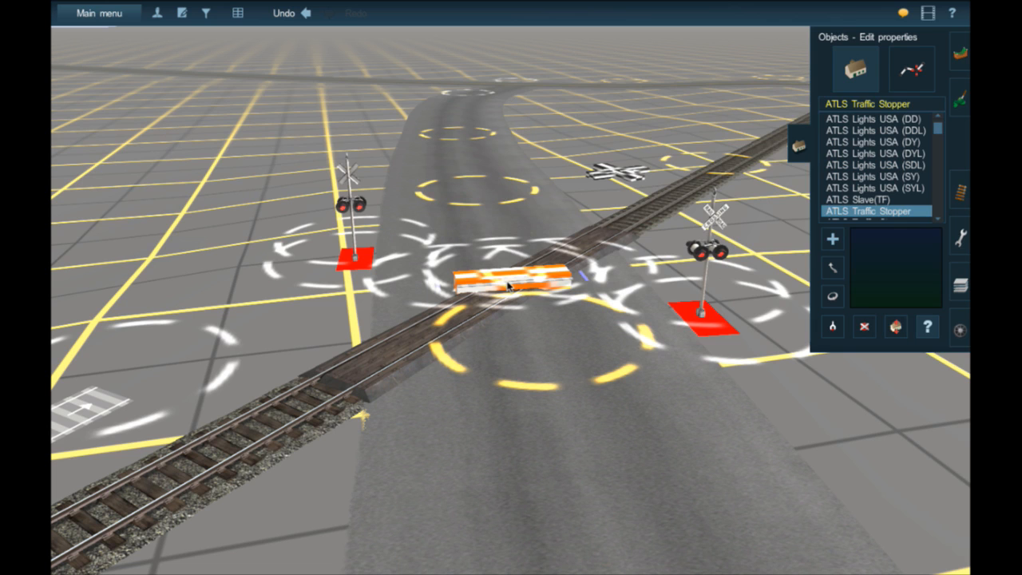
- Lay AJS Track Eraser track from the slave at the flasher crossing through one flasher, the traffic stopper and the opposite flasher
left_click(962, 191)
left_click(879, 181)
right_click(437, 308)
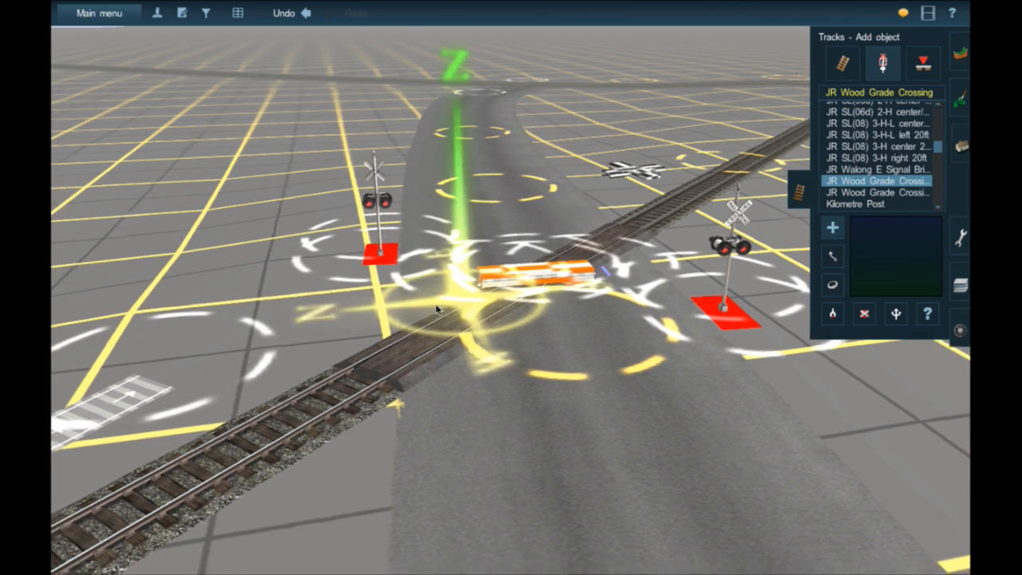
key("Up")
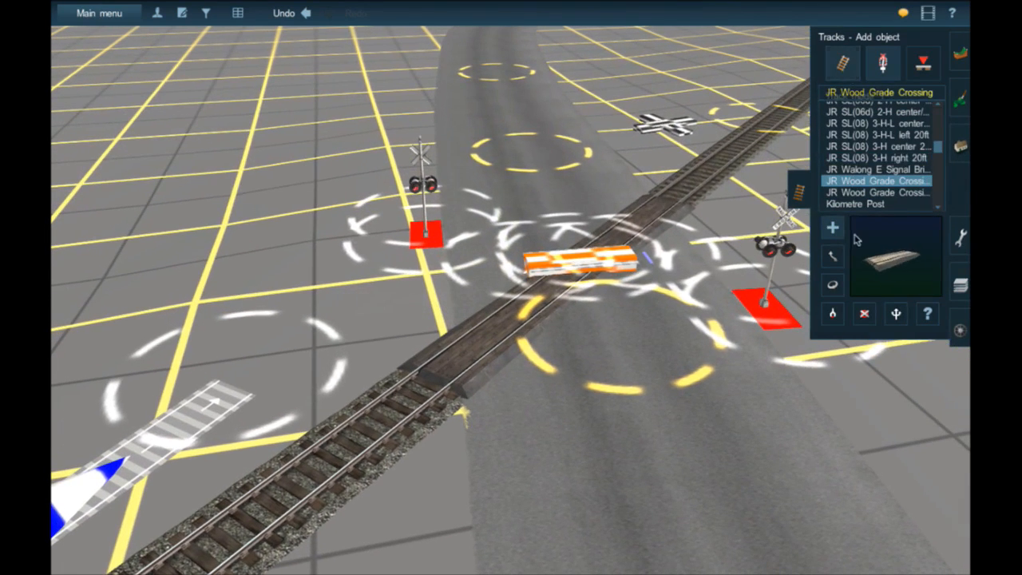
left_click(842, 63)
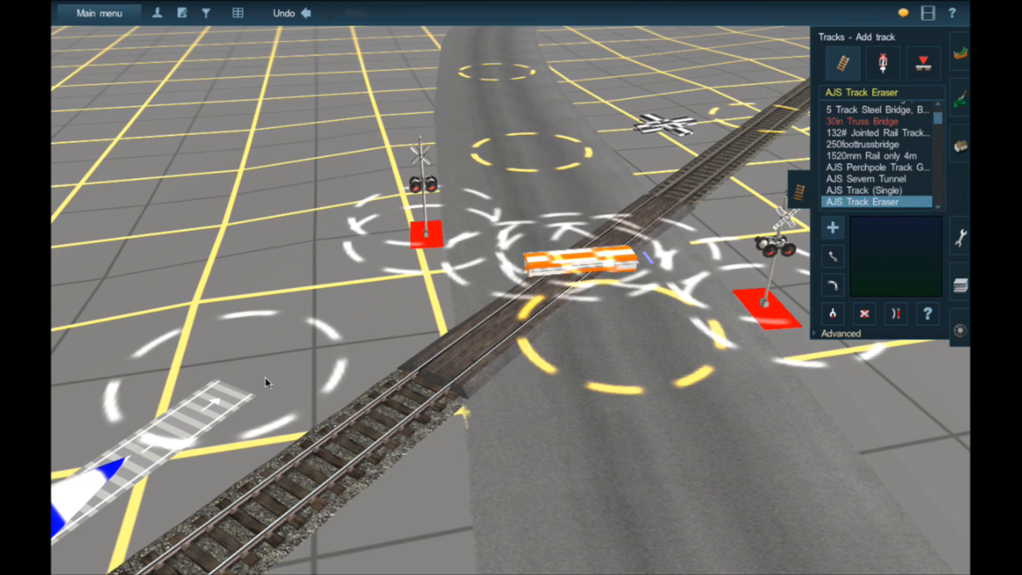
left_click_drag(248, 393, 767, 316)
left_click_drag(815, 392, 849, 470)
- Lay AJS Track Eraser track at the gated crossing from the slave across the road to the far gate
right_click_drag(849, 469, 566, 205)
left_click_drag(558, 206, 469, 147)
right_click_drag(449, 183, 493, 258)
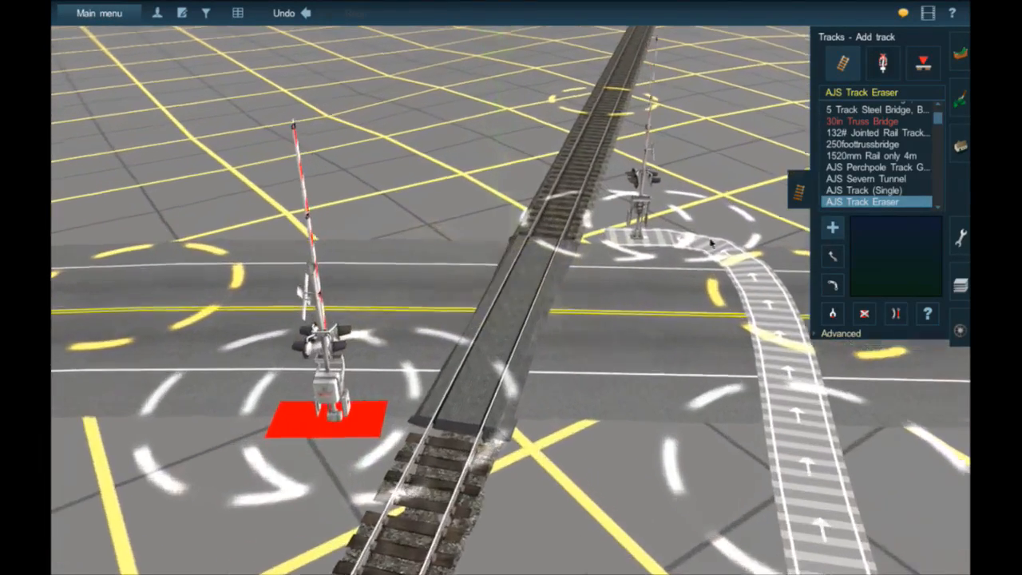
- Place an ATLS Traffic Stopper on the road beside the gated crossing and rotate it to span the lanes
left_click(956, 149)
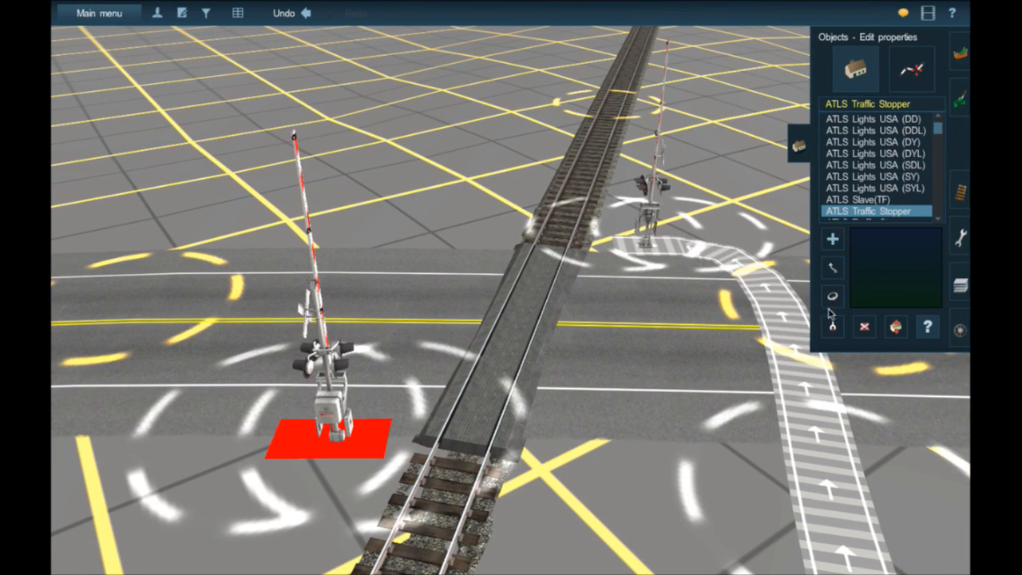
left_click(833, 239)
left_click(675, 320)
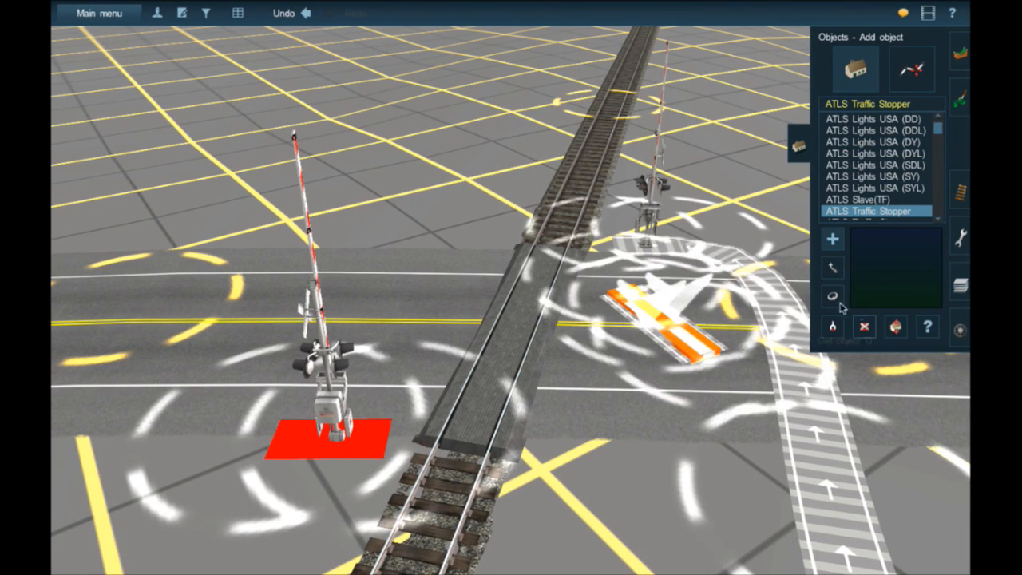
left_click_drag(645, 338, 651, 369)
key("Up")
key("Up")
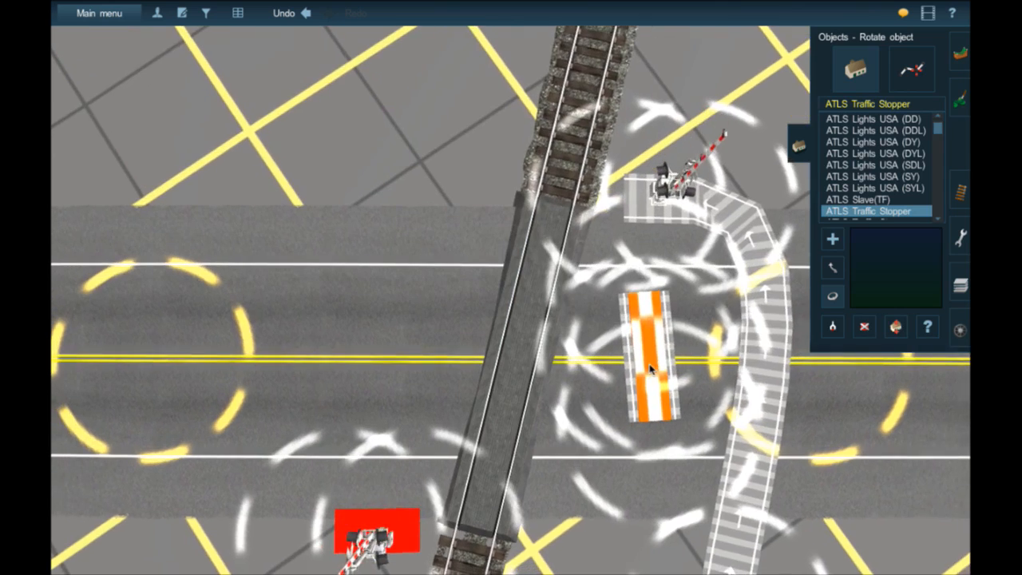
right_click(650, 368)
scroll(563, 339, "up", 2)
left_click_drag(557, 335, 497, 313)
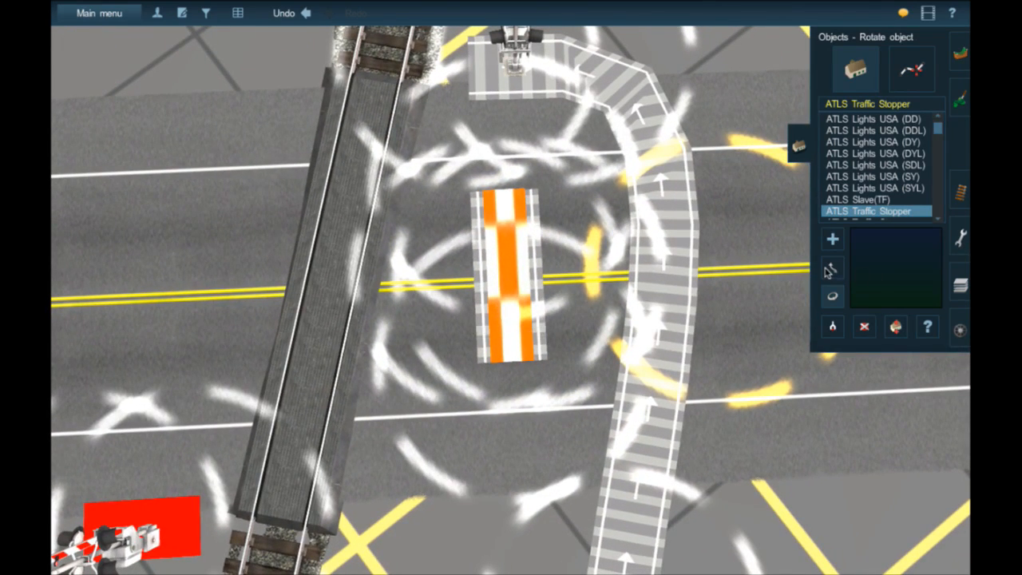
- Move the gated crossing's traffic stopper over the rails at the middle of the road and adjust its height
left_click(830, 270)
left_click_drag(394, 309, 328, 304)
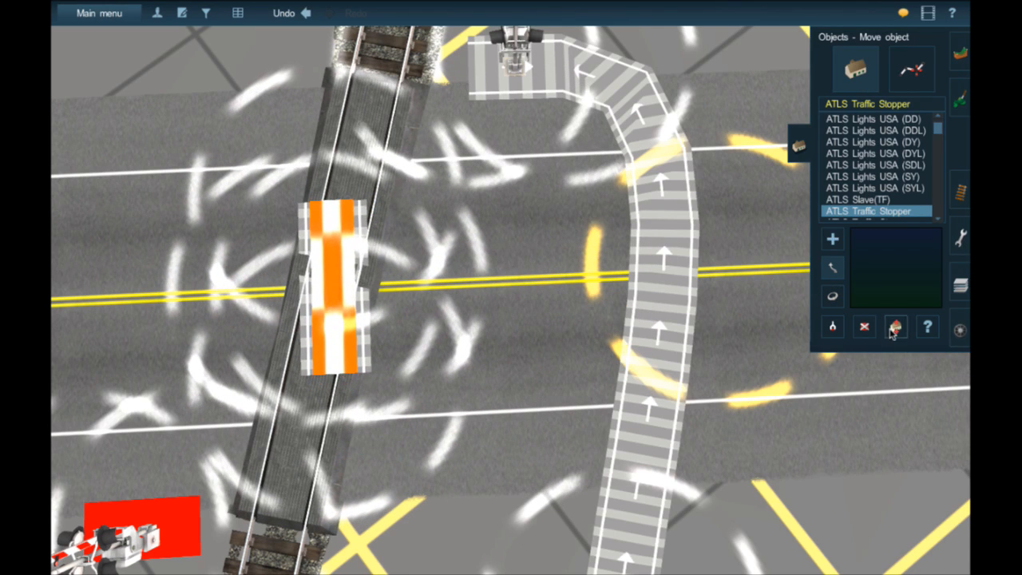
right_click(284, 312)
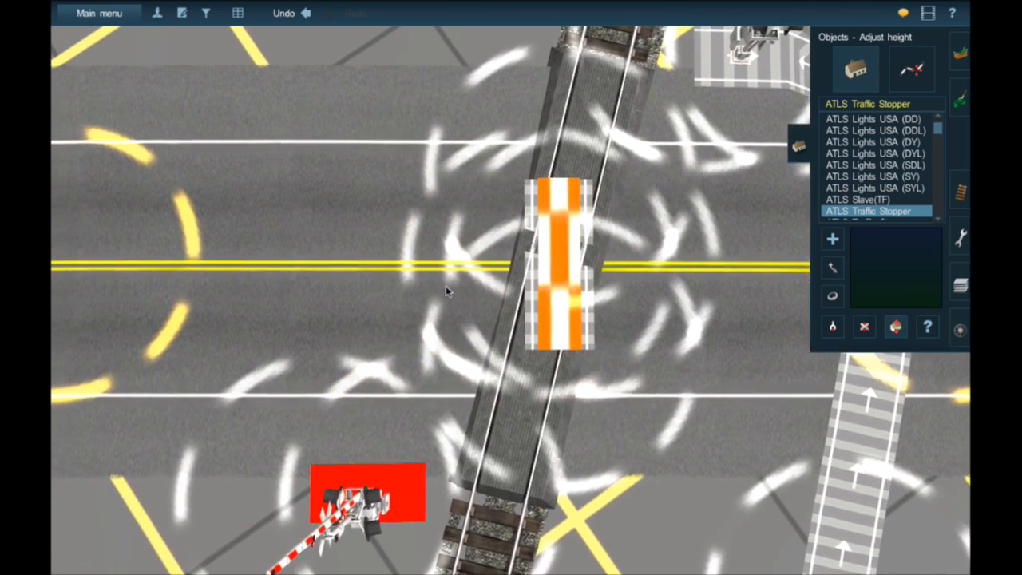
key("Down")
left_click_drag(562, 292, 713, 258)
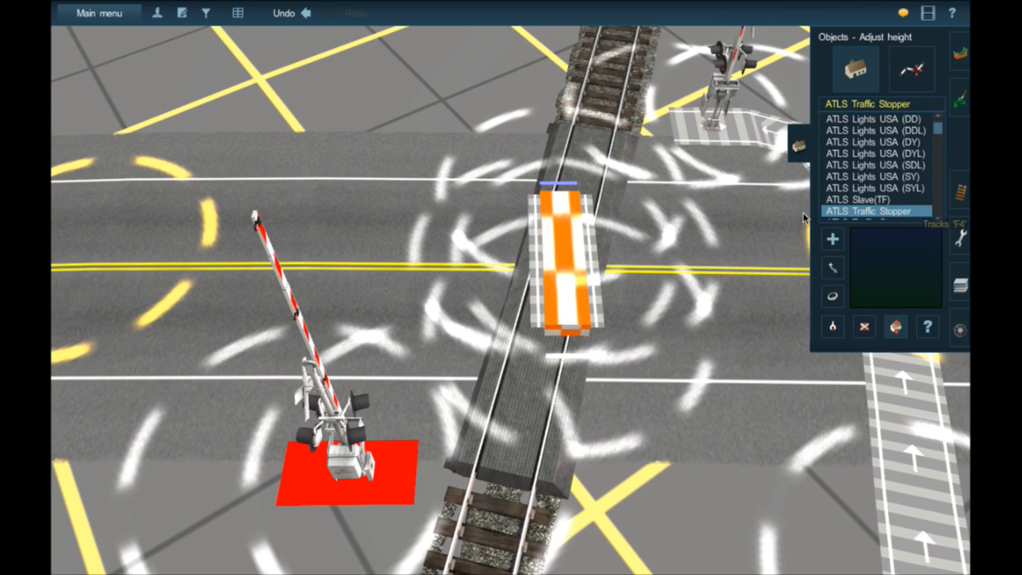
- Extend the AJS Track Eraser track from the far gate through the traffic stopper and the near gate, ending just beyond it
left_click(955, 195)
scroll(628, 191, "down", 3)
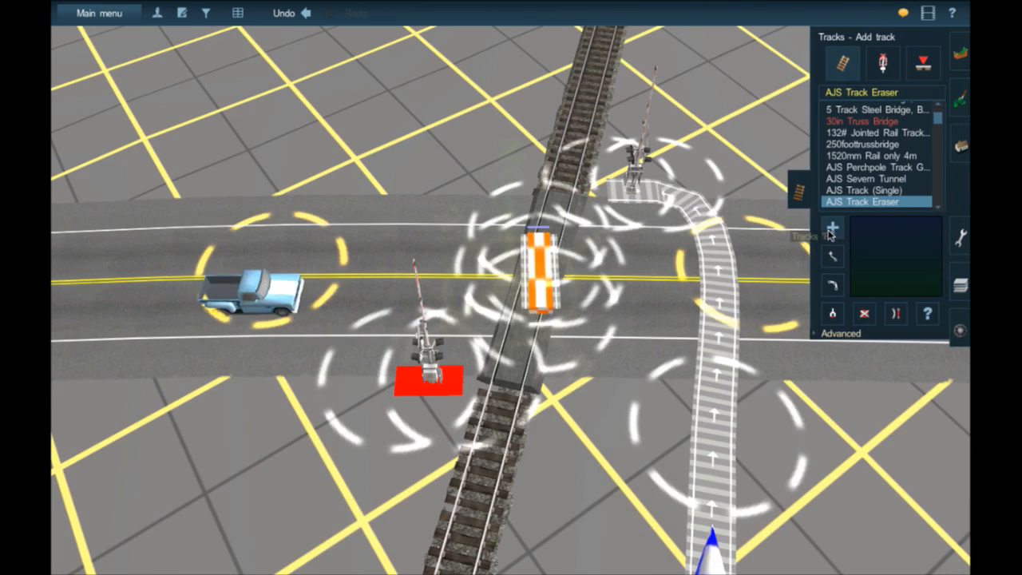
left_click(628, 192)
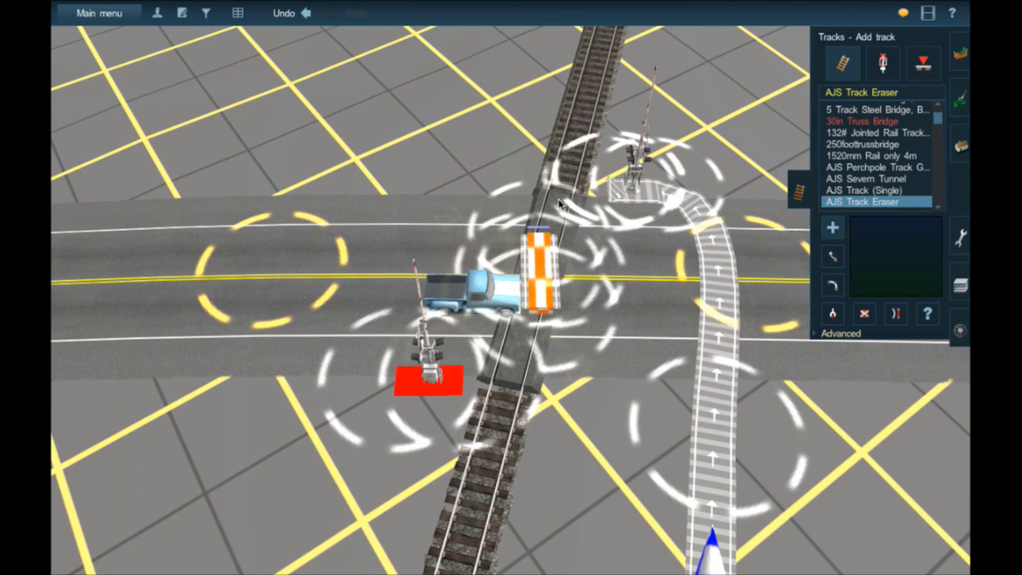
left_click(557, 256)
left_click(549, 321)
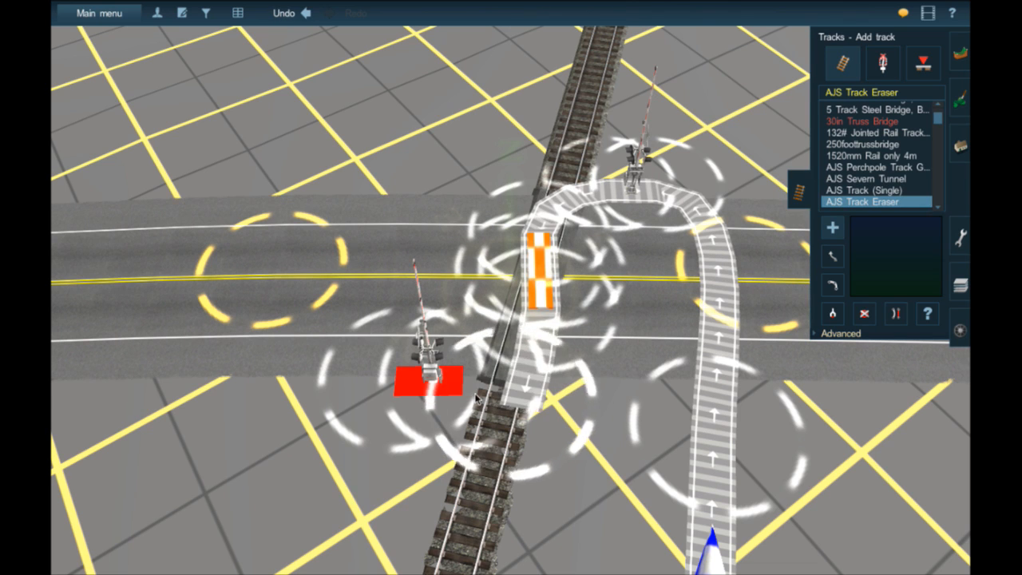
left_click(422, 385)
left_click(246, 402)
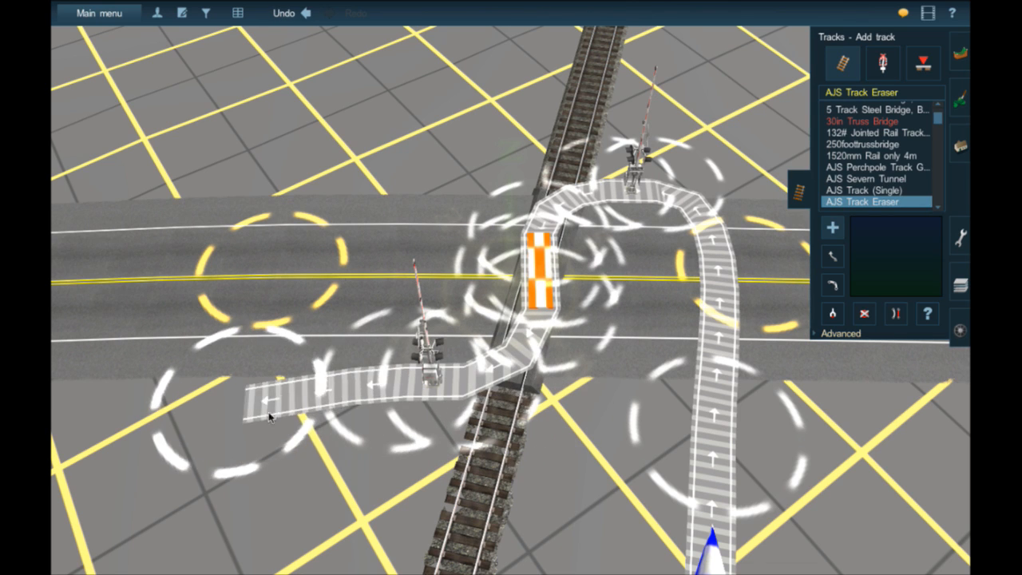
- Delete the road segment at the flasher crossing and re-lay it between the same points with AASHTO 40FT Unmarked
scroll(468, 438, "down", 4)
right_click_drag(269, 415, 469, 370)
scroll(469, 368, "up", 8)
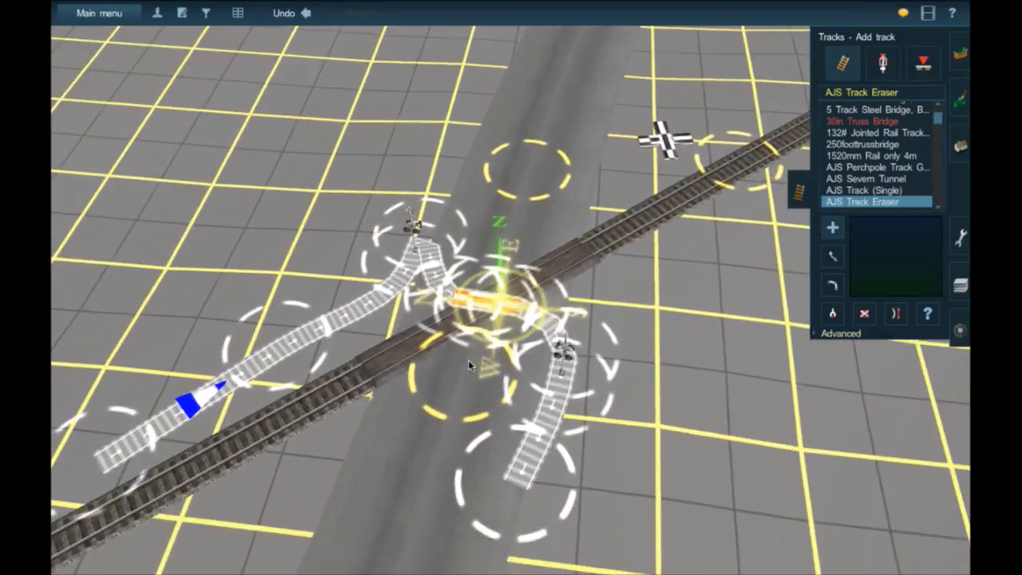
scroll(468, 363, "down", 10)
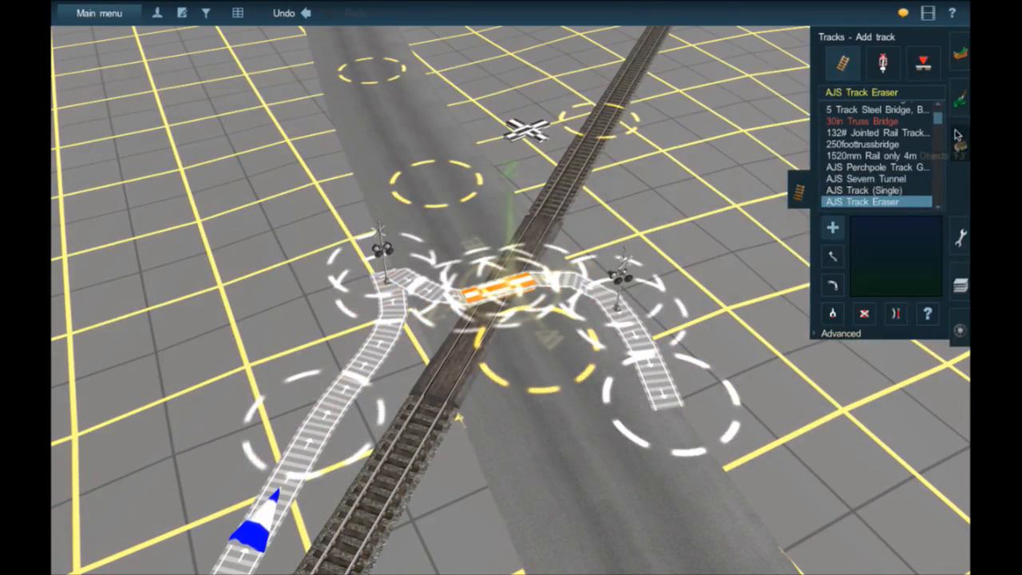
left_click(961, 147)
left_click(914, 69)
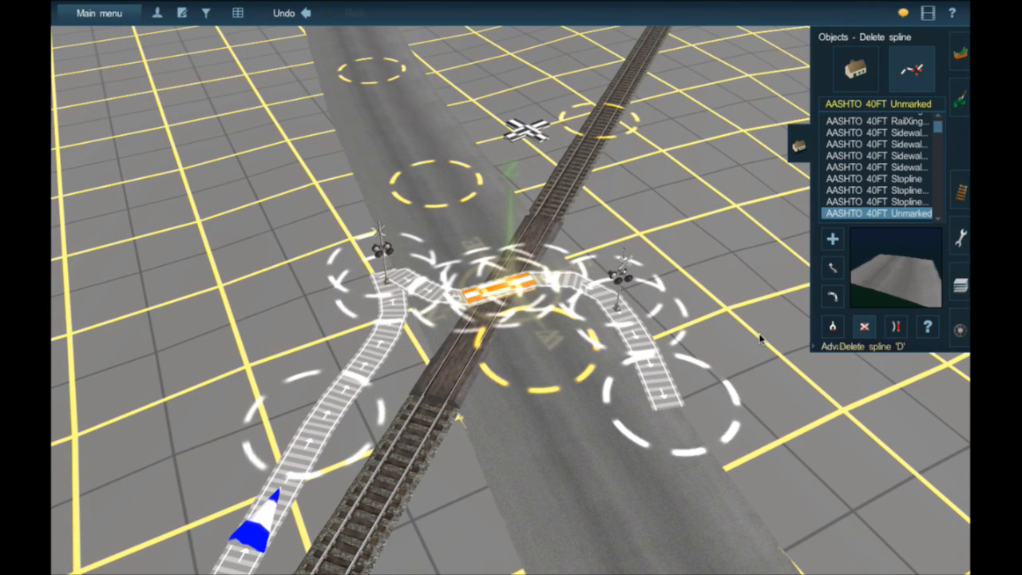
left_click(511, 326)
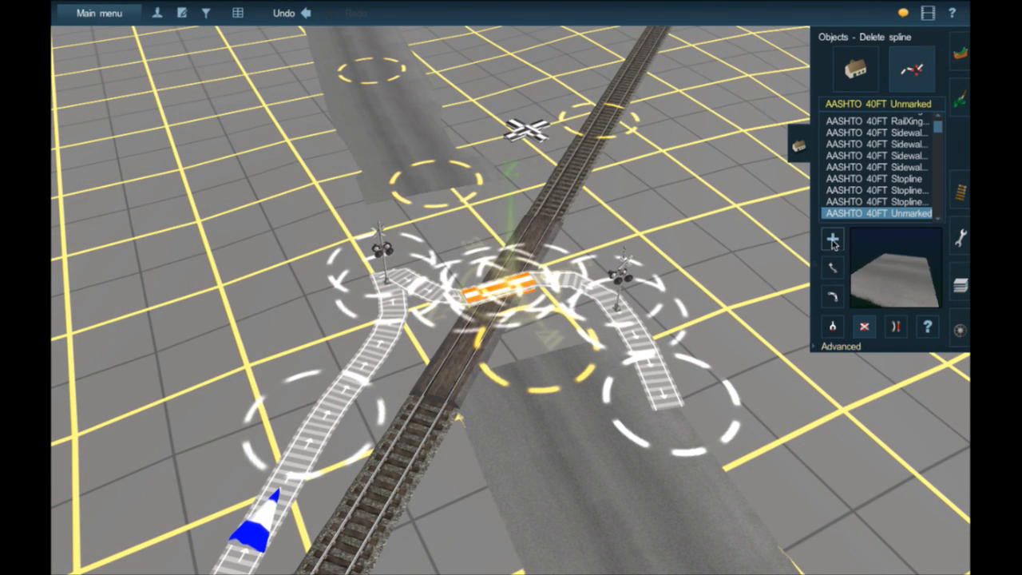
left_click_drag(547, 358, 501, 300)
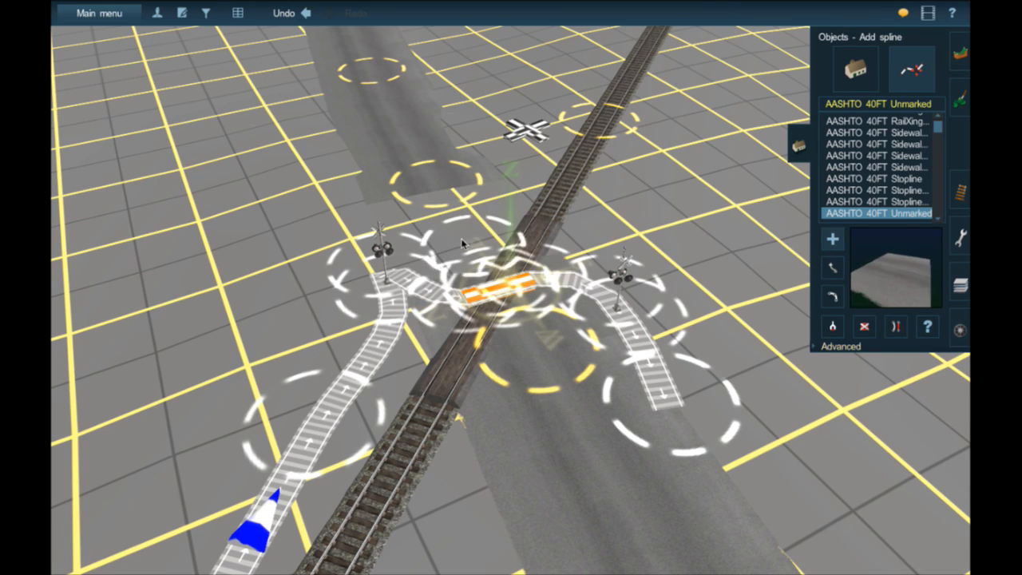
left_click_drag(461, 244, 425, 182)
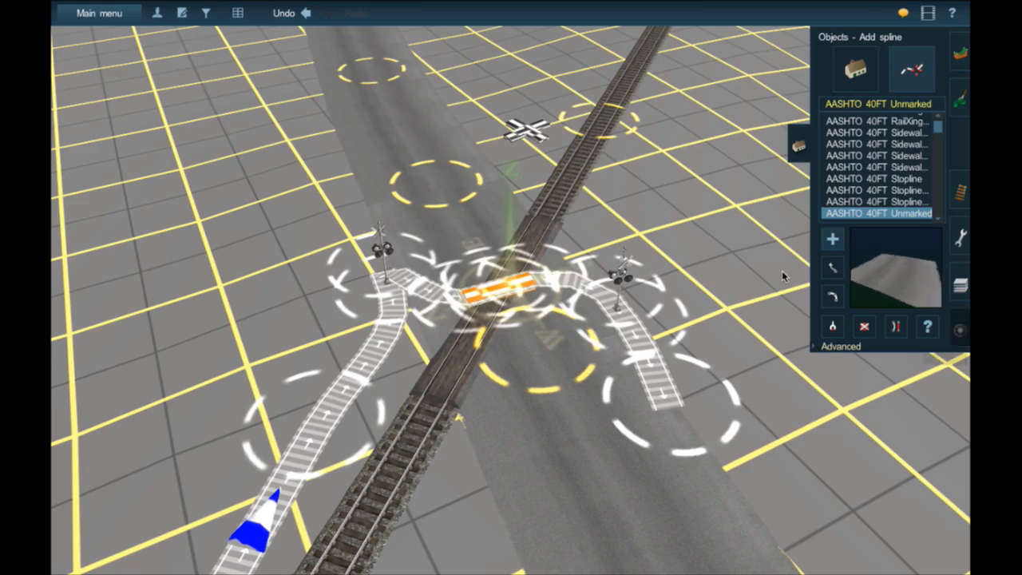
- Pick up the gated crossing's AASHTO 40FT double-solid road type, delete the segment across the rails and re-lay it between the same points
right_click(598, 194)
right_click(590, 94)
right_click(566, 104)
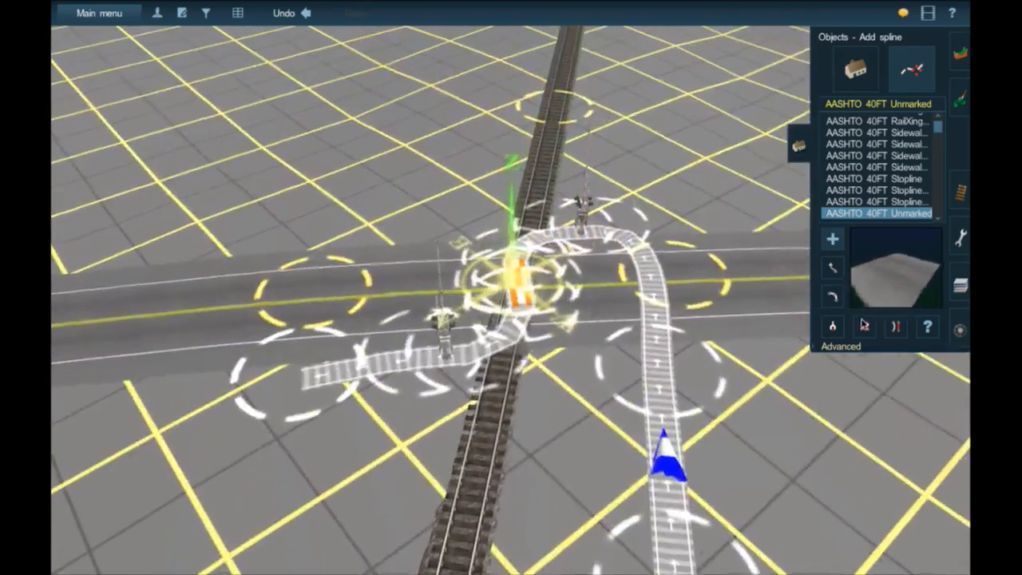
left_click(833, 327)
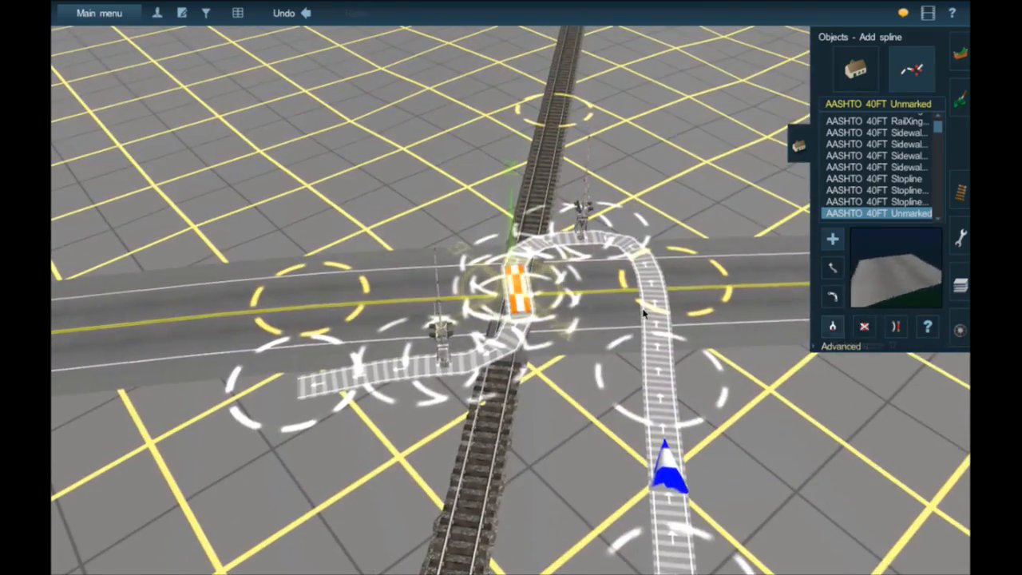
left_click(603, 304)
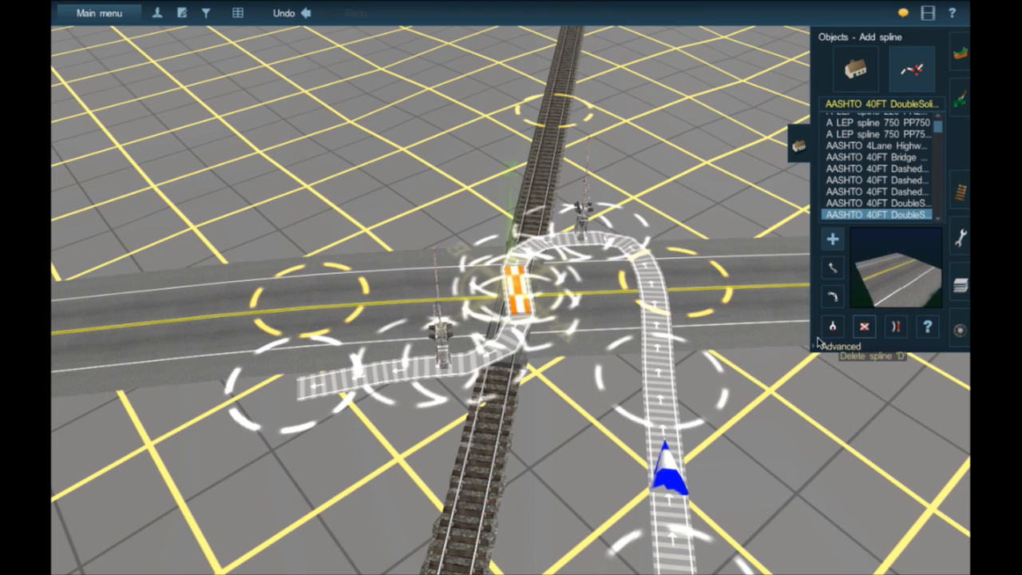
left_click(561, 297)
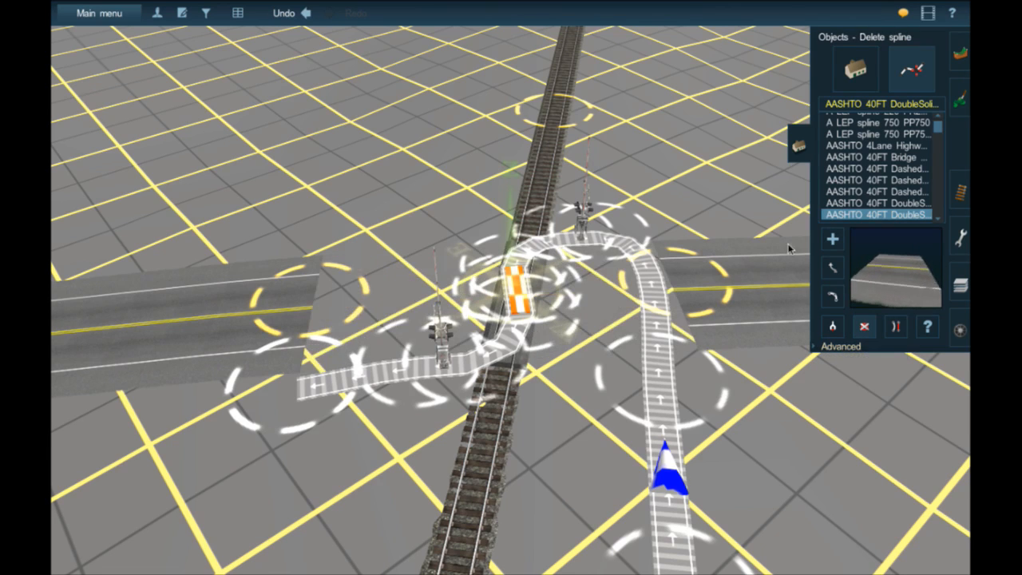
left_click(662, 293)
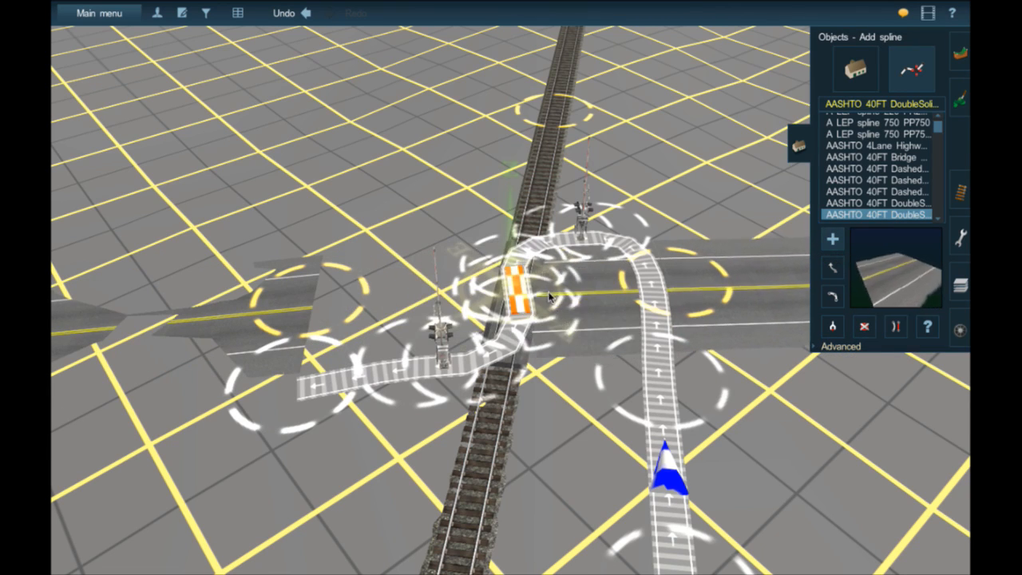
left_click(324, 312)
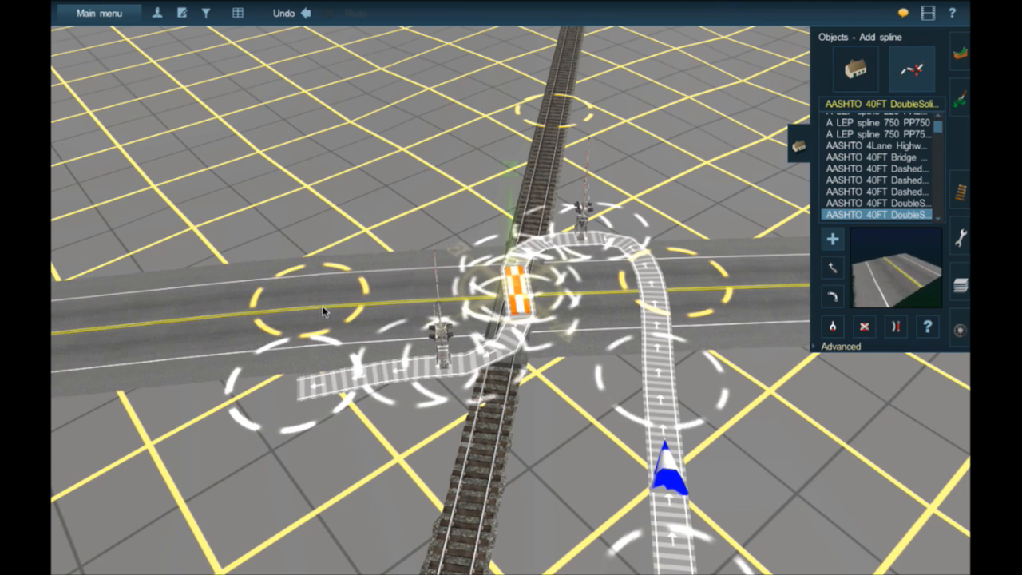
- Search the trackside objects for "trigger" and choose ATLS Trigger for placement
mouse_move(502, 289)
right_mouse_down()
mouse_move(536, 305)
mouse_move(502, 298)
right_mouse_up()
scroll(500, 295, "up", 5)
scroll(499, 295, "down", 3)
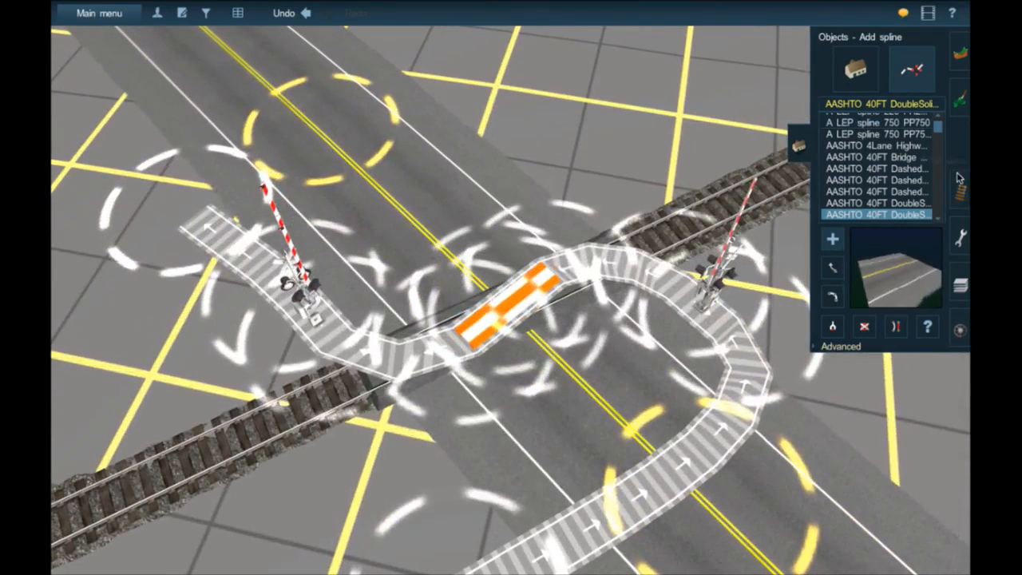
left_click(960, 190)
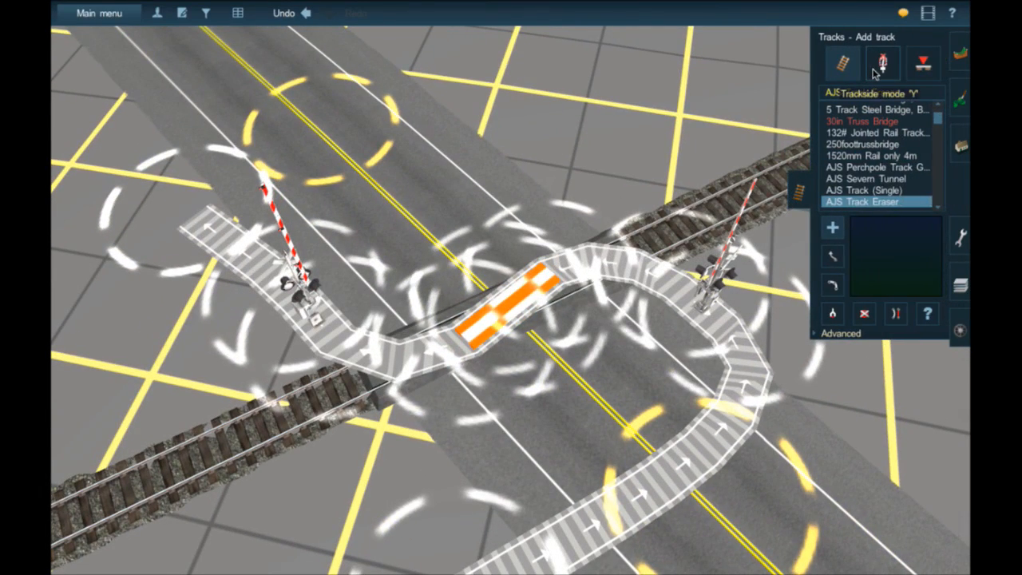
left_click(877, 71)
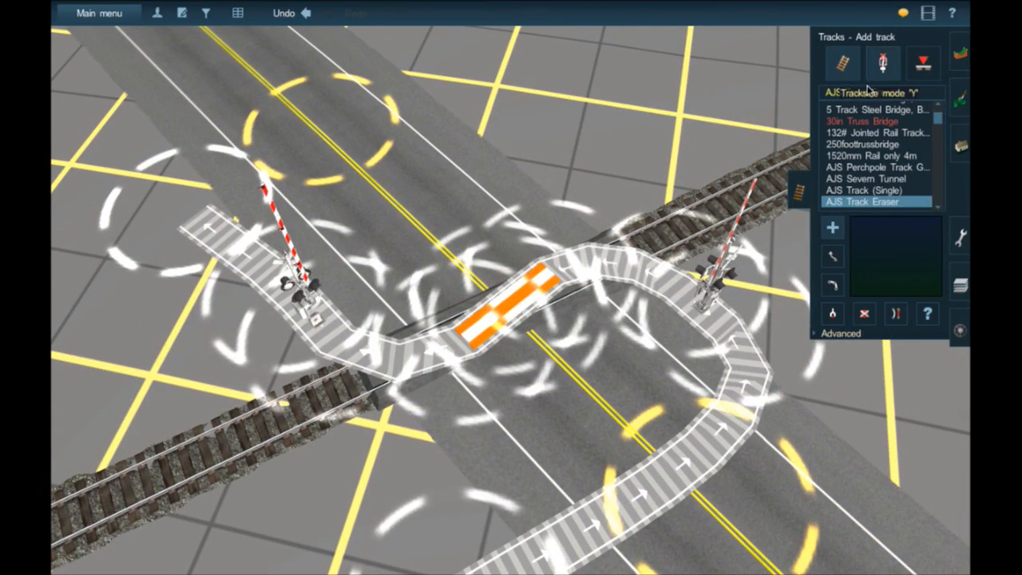
left_click(851, 93)
type("trigger")
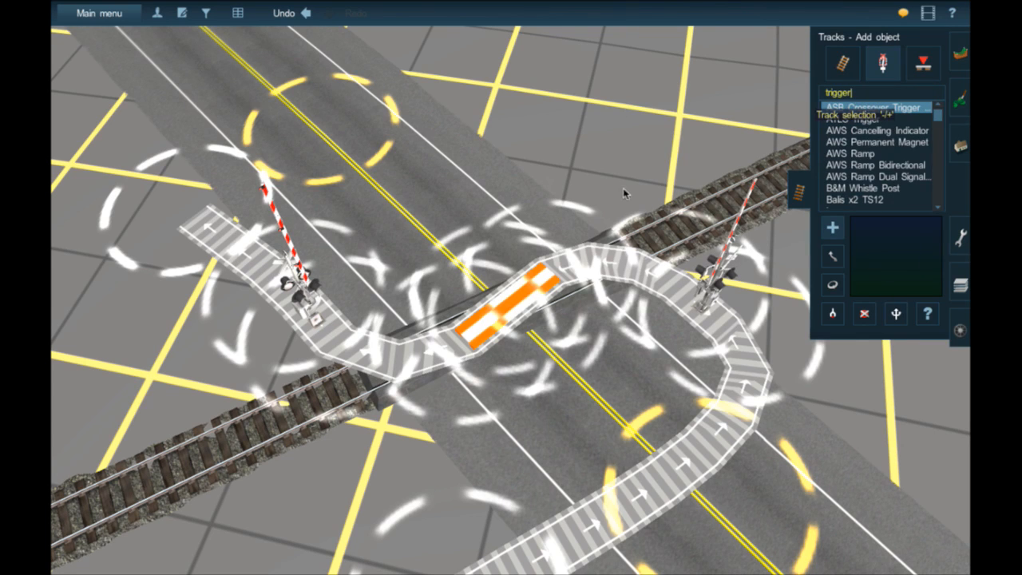
right_click(624, 189)
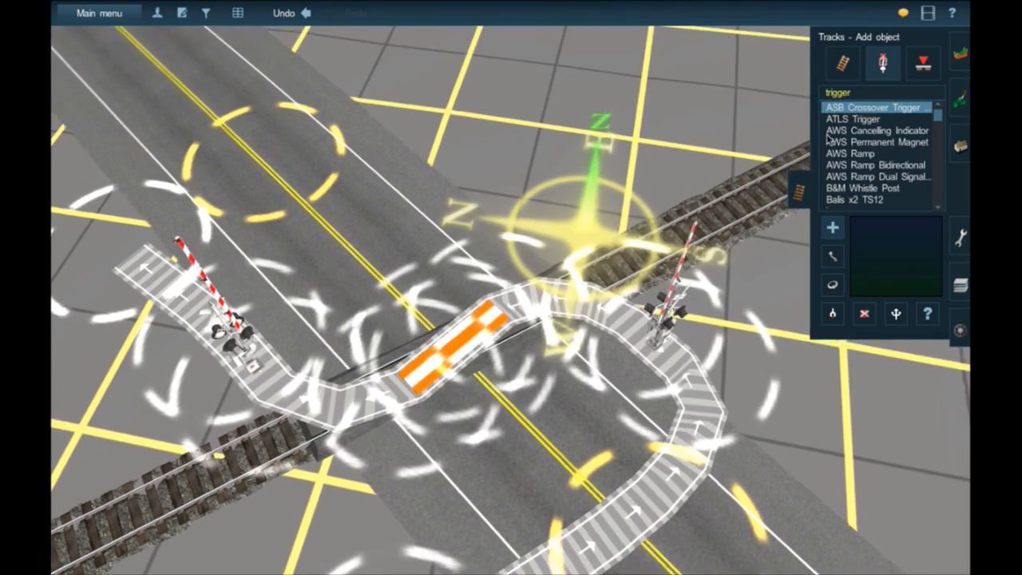
left_click(839, 119)
- Place one ATLS Trigger on the rails at the edge of the gated crossing and another at the edge of the flasher crossing
right_click(484, 331)
scroll(484, 335, "up", 5)
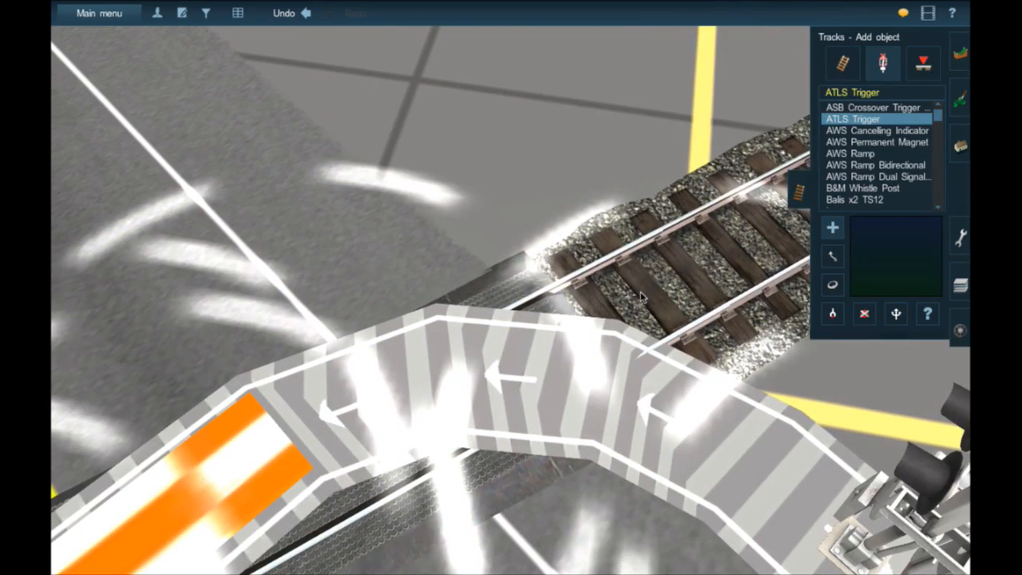
left_click(642, 297)
scroll(641, 299, "down", 8)
right_click_drag(141, 447, 422, 285)
scroll(517, 276, "up", 5)
scroll(517, 277, "down", 2)
left_click(520, 259)
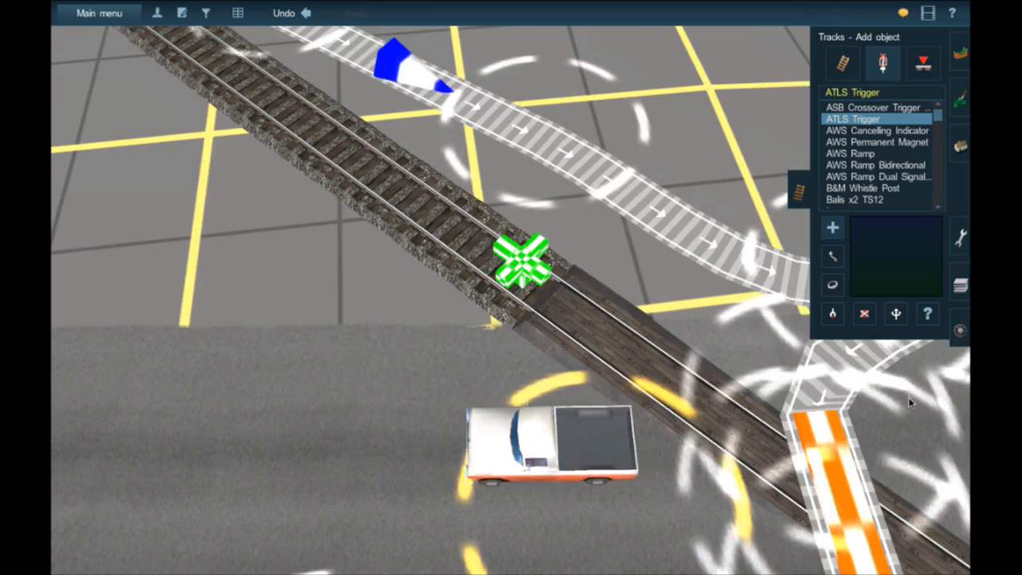
- Set the flasher crossing's trigger to channel 20 and 2 WAY RUNNING - 4 TRIGGER SYSTEM
left_click(926, 314)
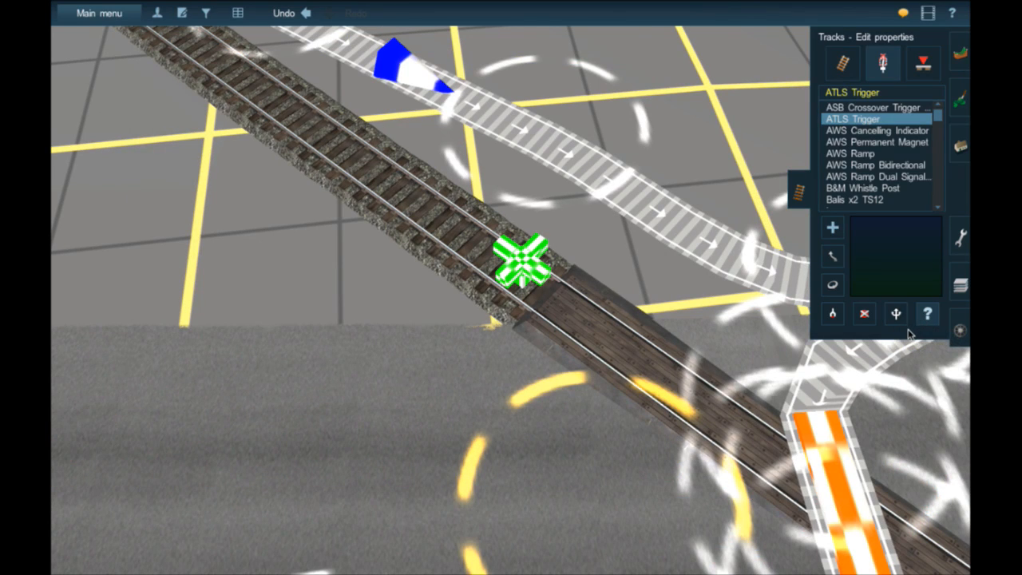
left_click(508, 274)
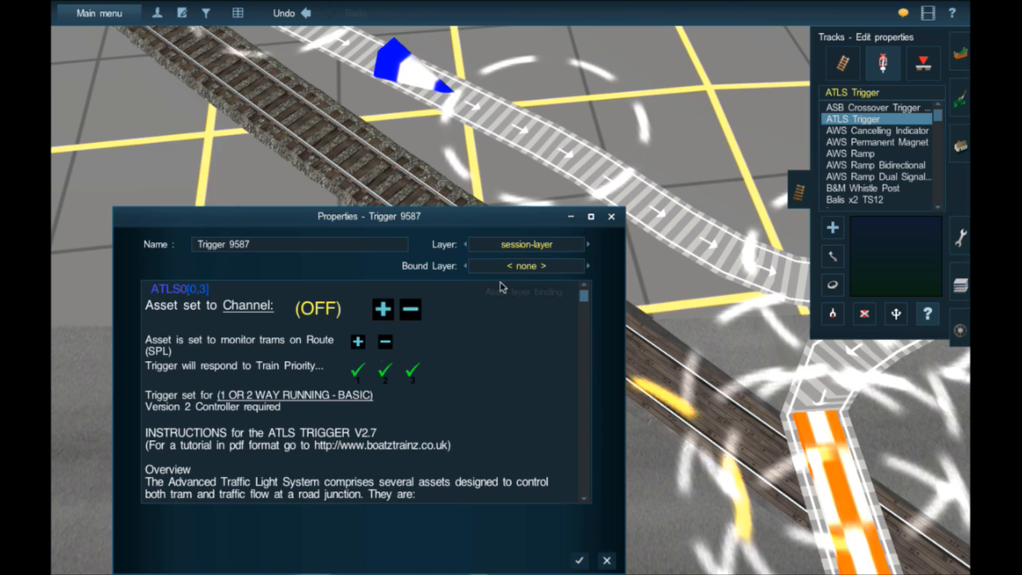
left_click(260, 313)
type("2")
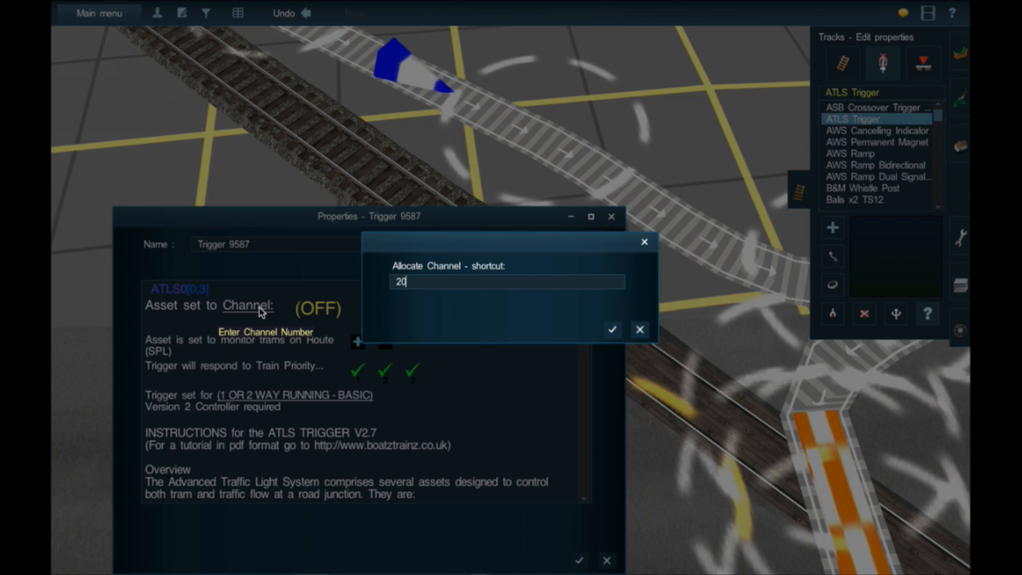
type("0")
key("Return")
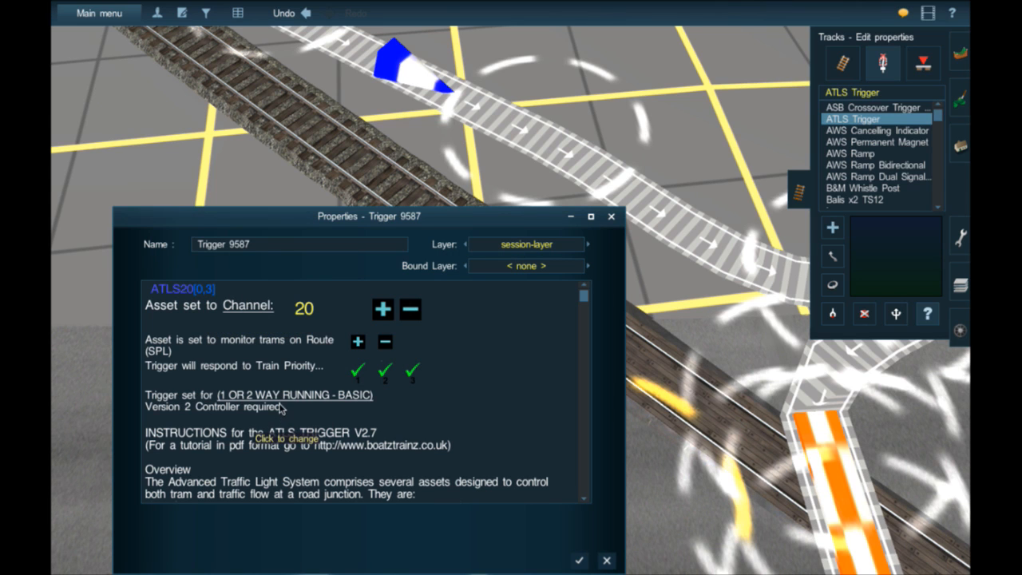
left_click(580, 563)
- Set the gated crossing's trigger to channel 20 and 2 WAY RUNNING - 4 TRIGGER SYSTEM
scroll(479, 360, "down", 5)
right_click_drag(552, 375, 535, 235)
scroll(511, 227, "up", 5)
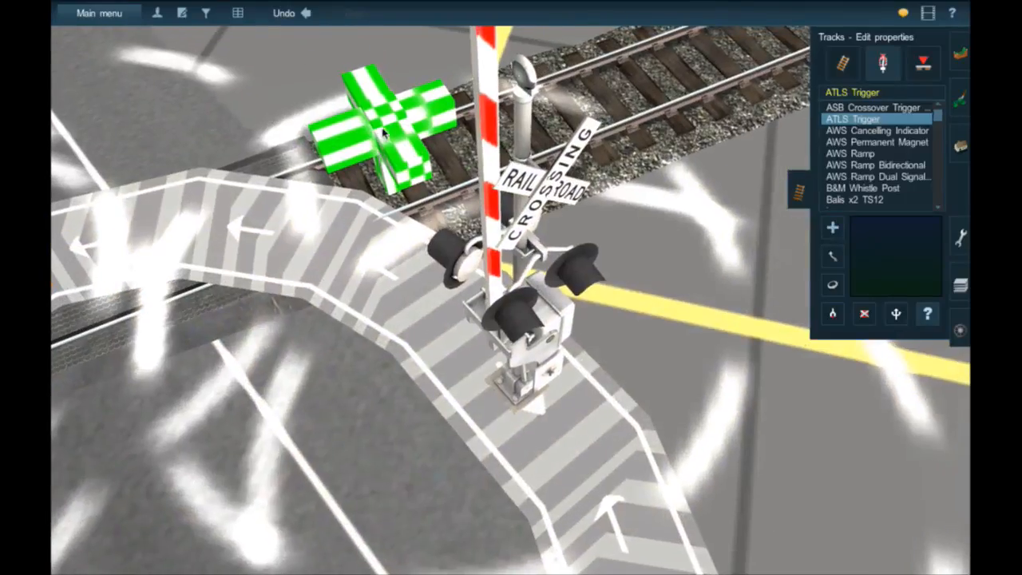
left_click(383, 135)
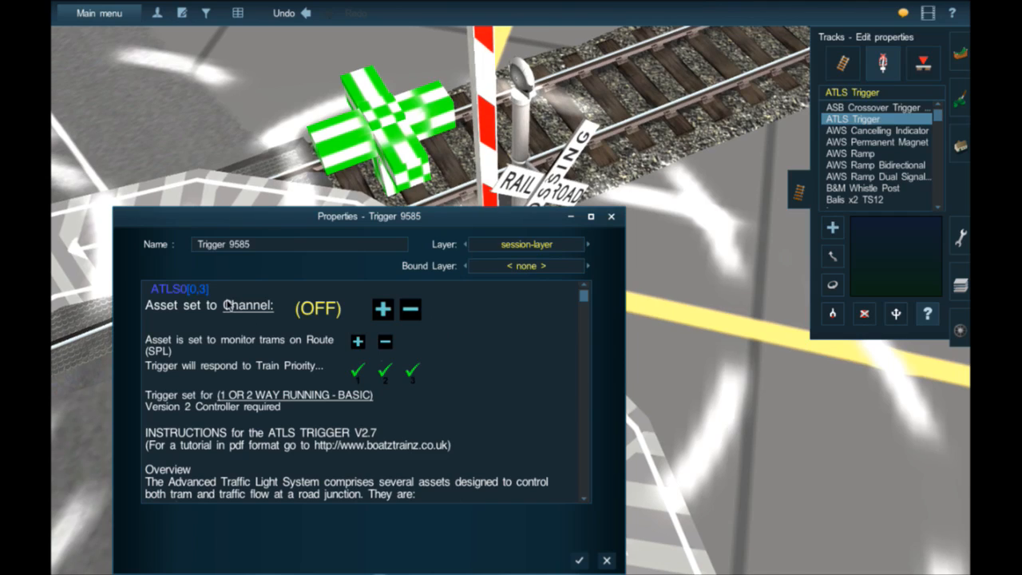
left_click(226, 305)
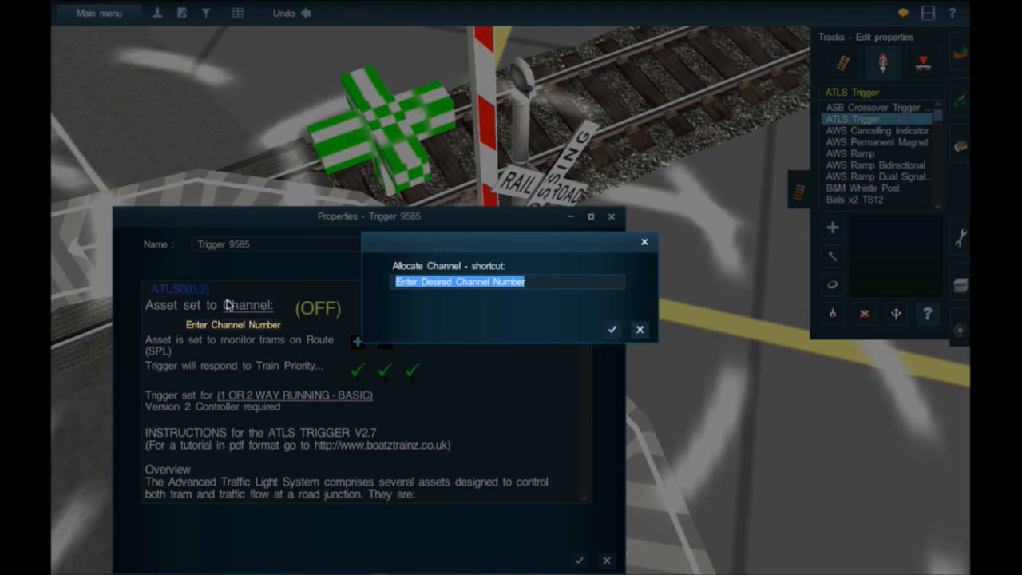
type("20")
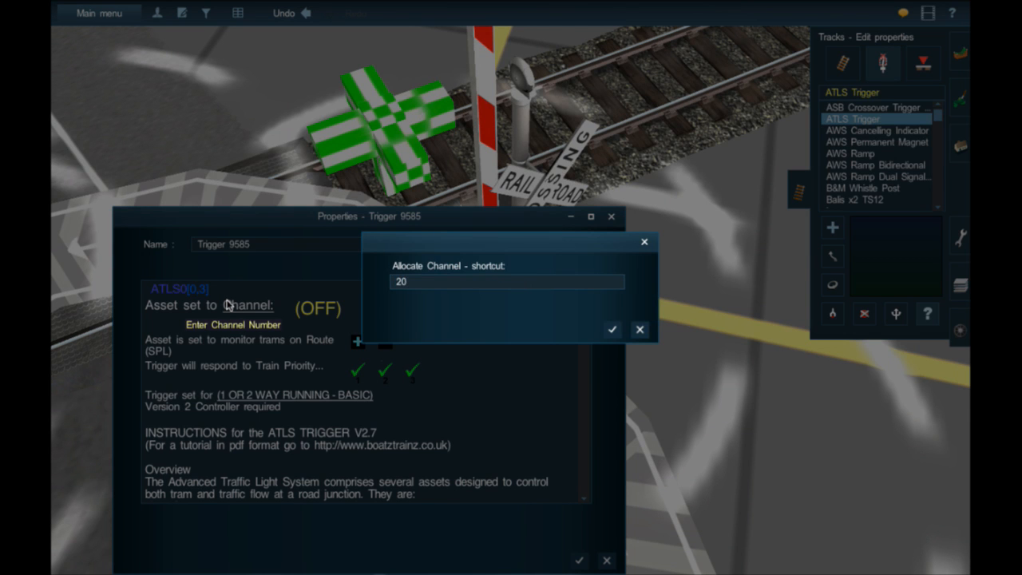
key("Return")
left_click(281, 400)
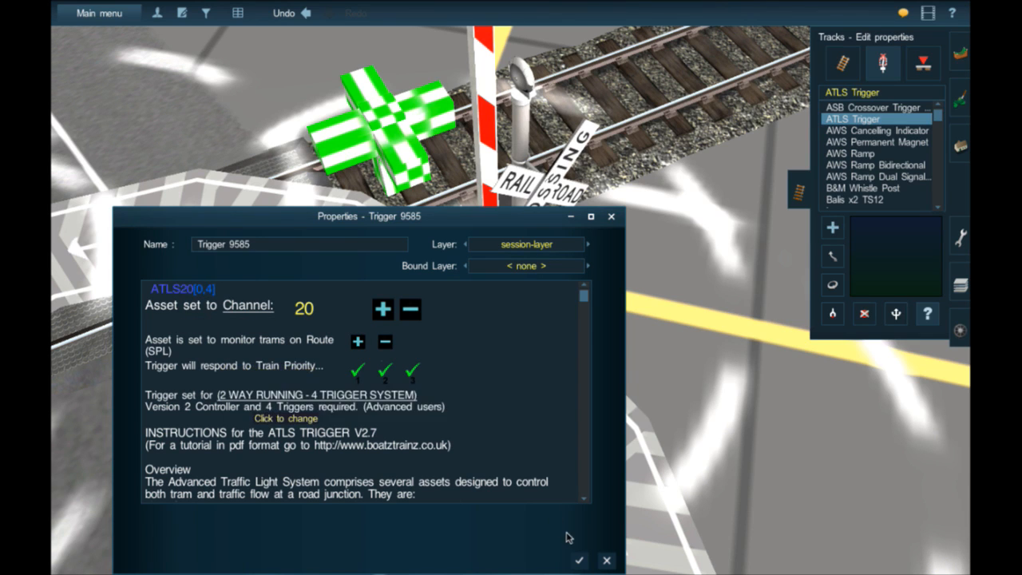
left_click(580, 562)
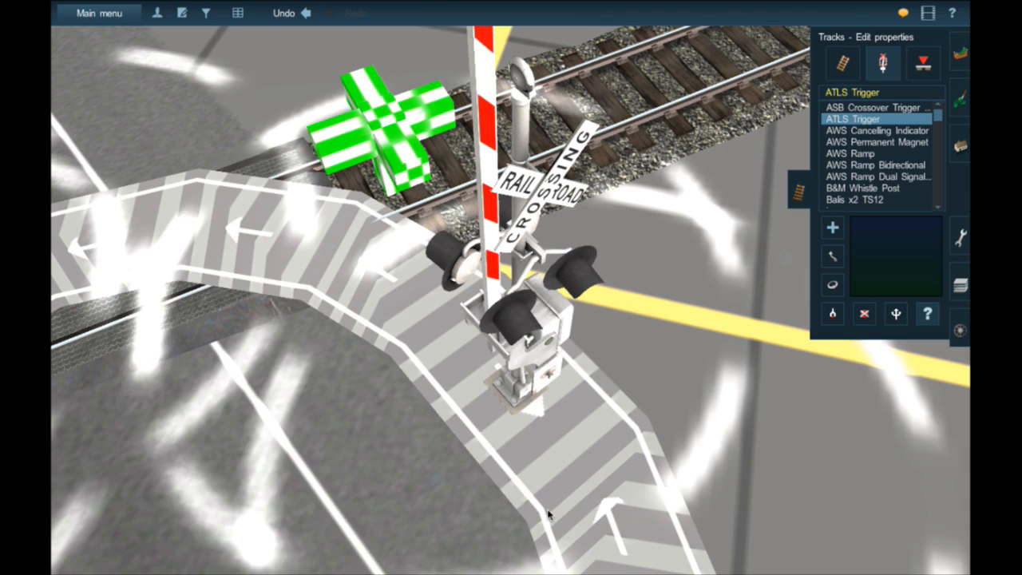
- Place two more ATLS Triggers far out on the rail line, one beyond the gated crossing and one beyond the flasher crossing
scroll(562, 487, "down", 8)
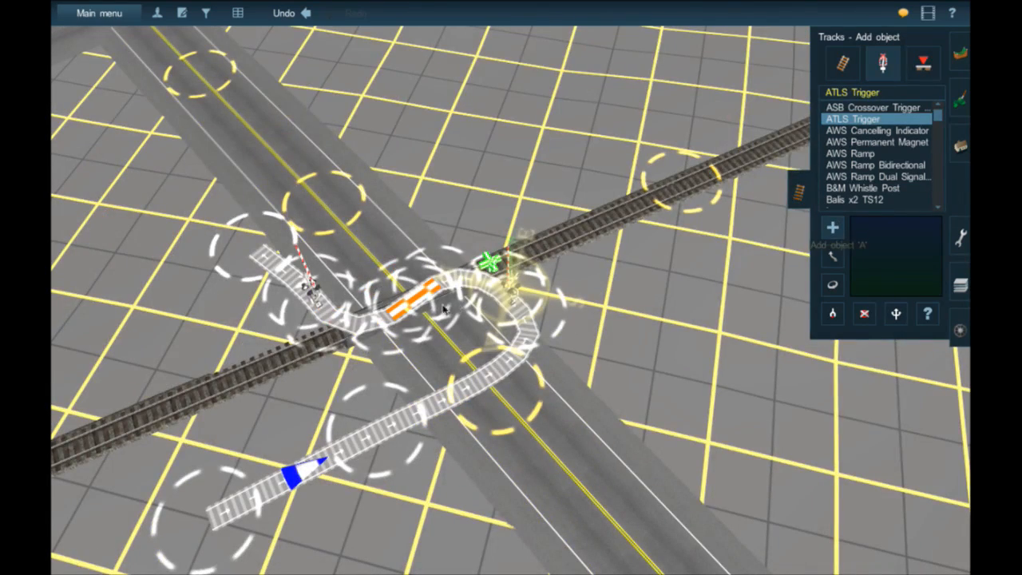
right_click(303, 367)
scroll(303, 362, "down", 5)
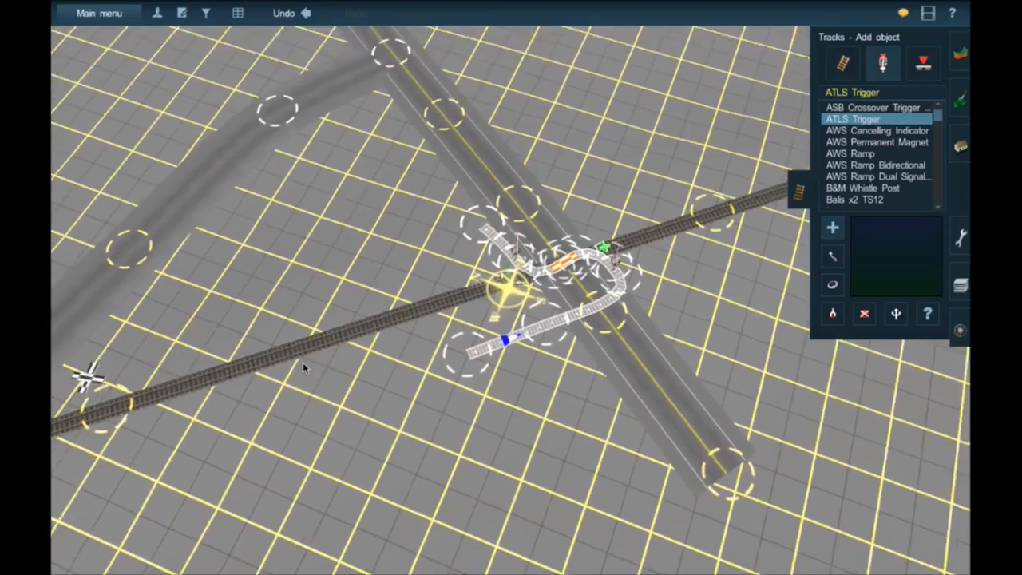
scroll(350, 344, "down", 5)
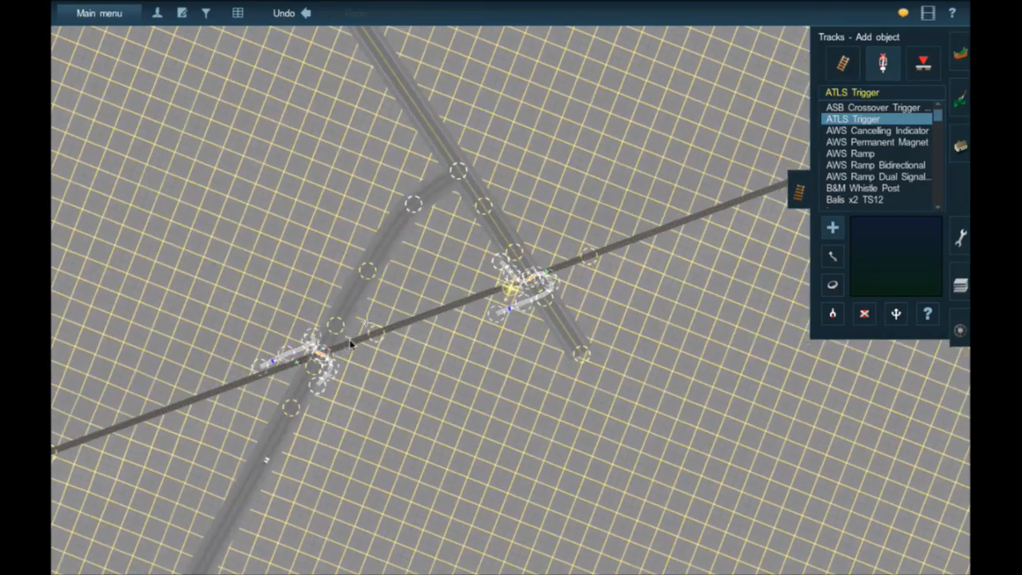
scroll(434, 322, "down", 2)
right_click(576, 269)
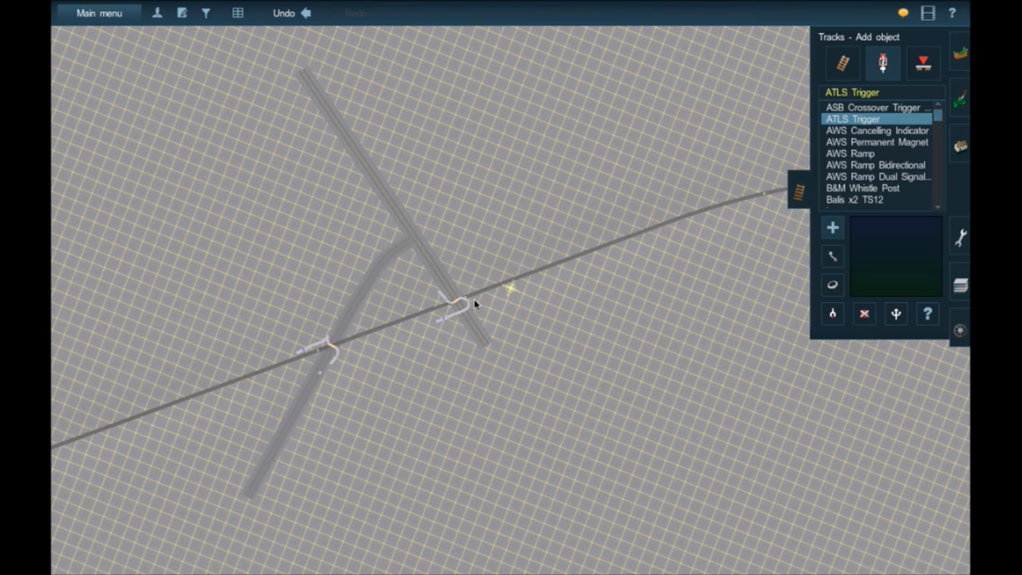
left_click(54, 447)
- Set the outer trigger beyond the flasher crossing to channel 20
left_click(52, 446)
left_click(244, 304)
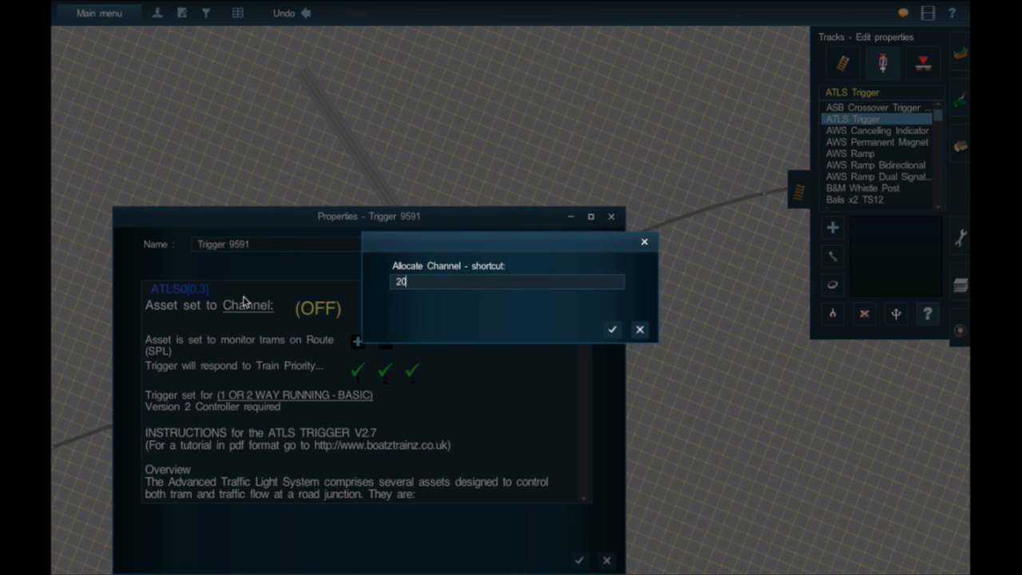
key("Return")
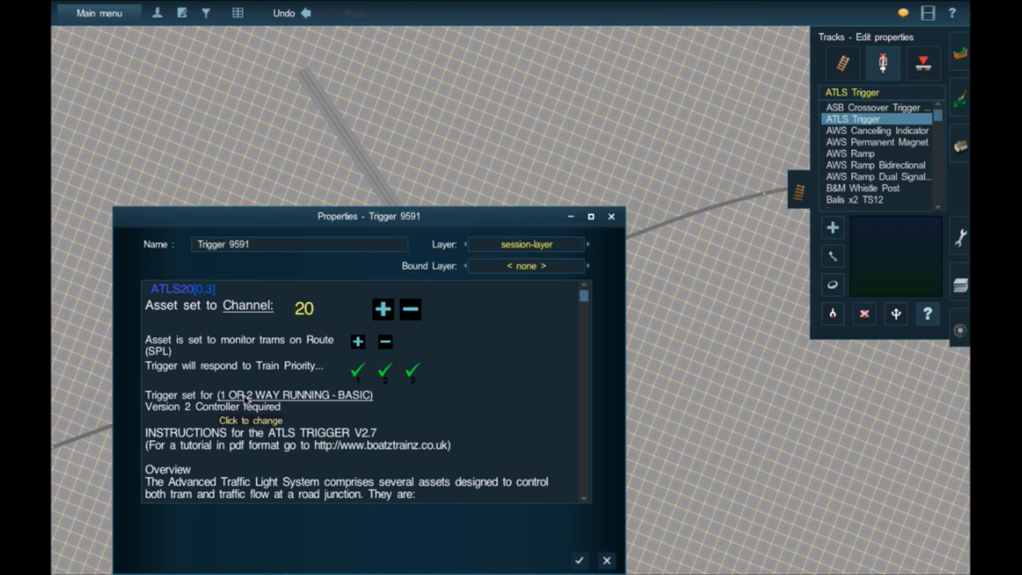
left_click(579, 562)
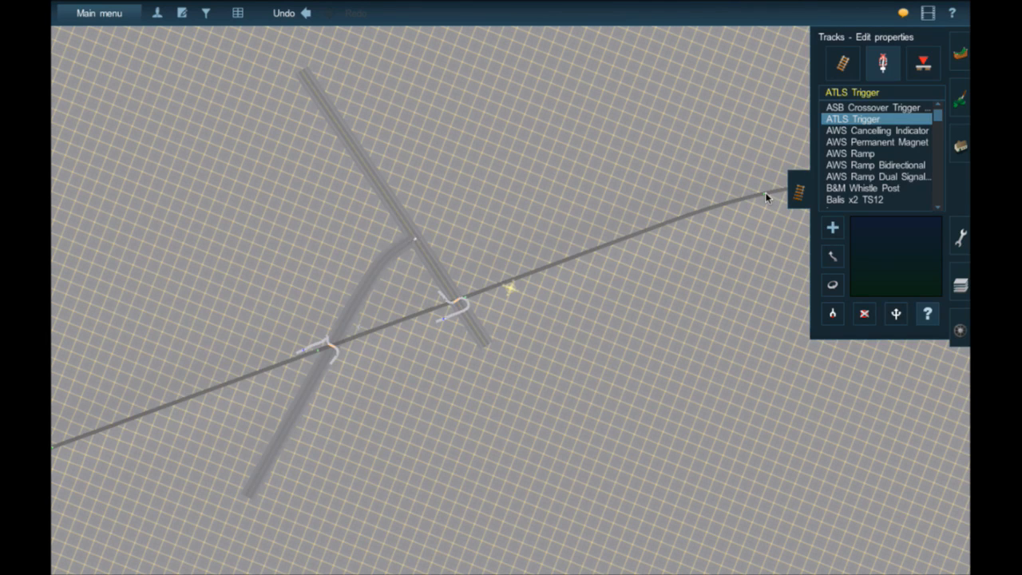
- Set the outer trigger beyond the gated crossing to channel 20
left_click(725, 203)
left_click(264, 311)
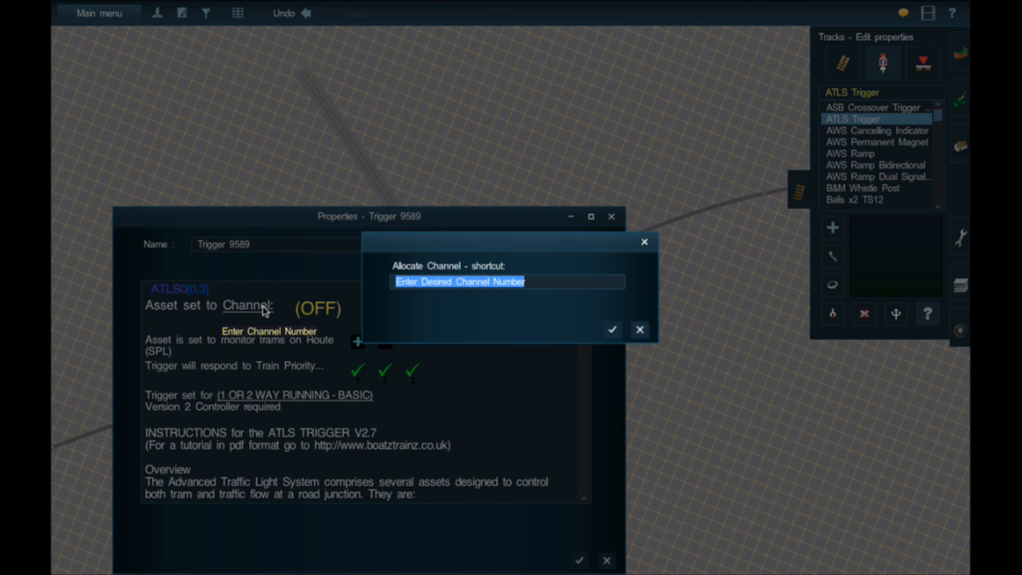
key("Return")
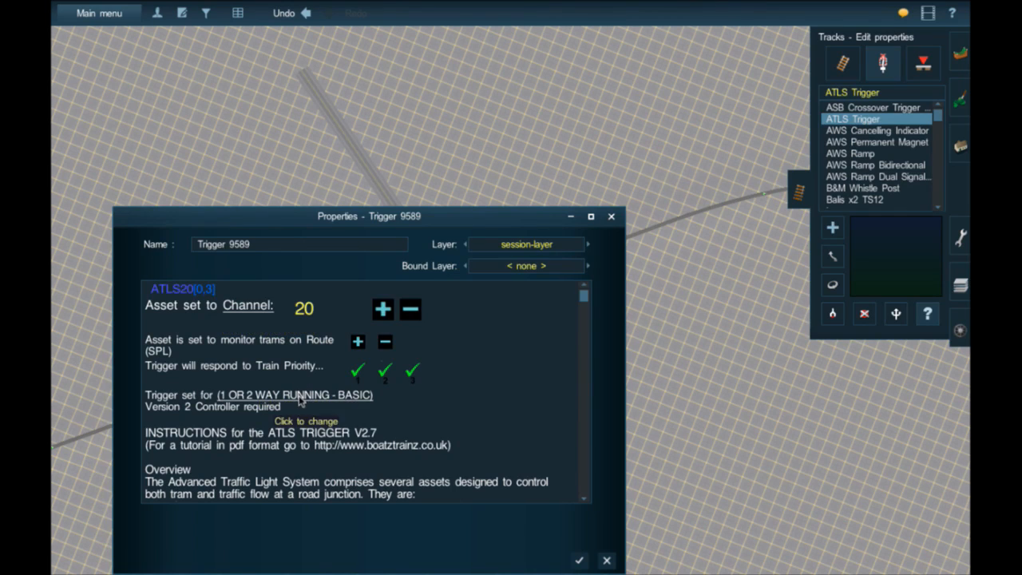
left_click(577, 561)
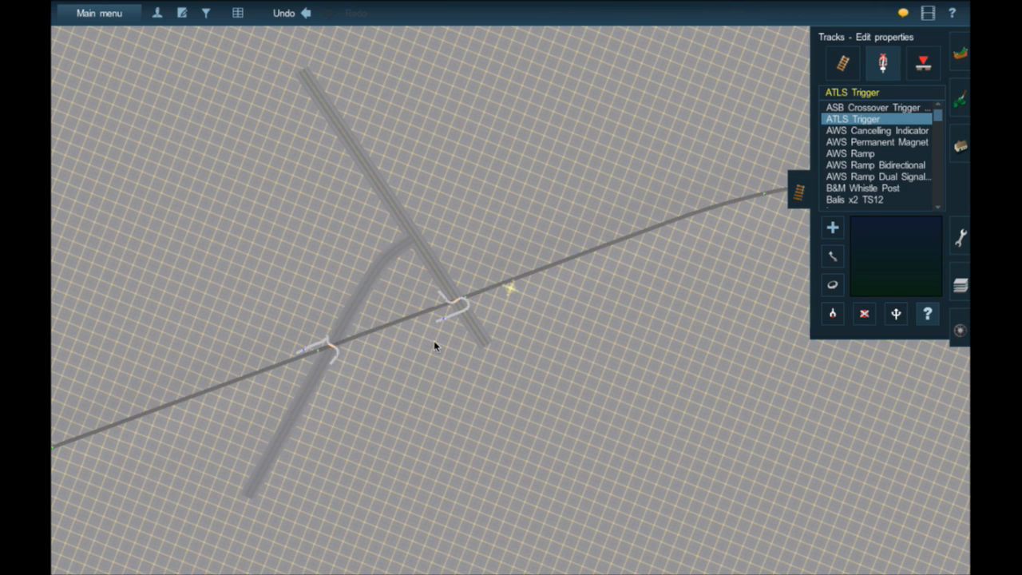
- Check the gated crossing trigger's settings and examine the gates, traffic stopper, linking track and trigger around that crossing
left_click(467, 299)
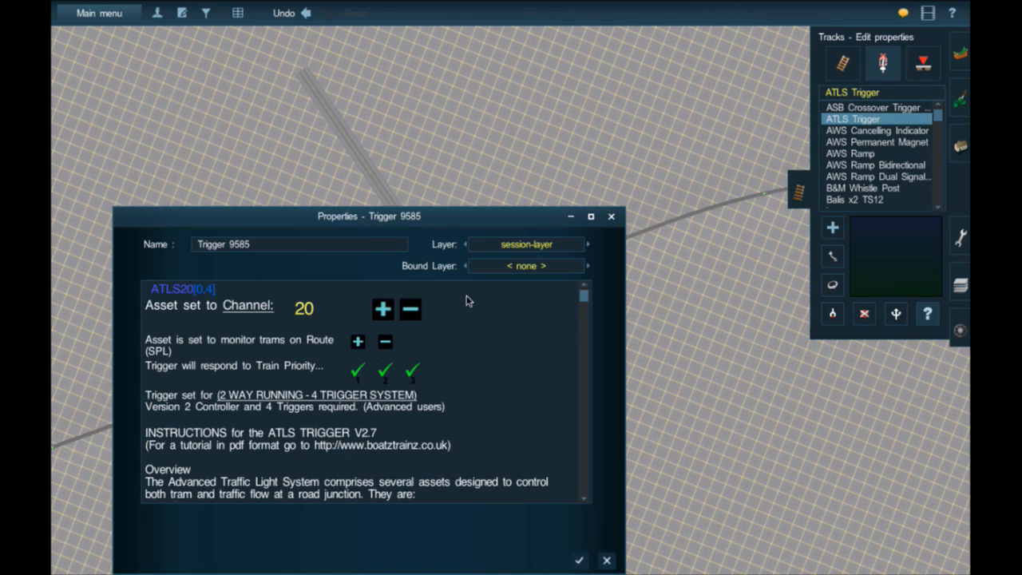
left_click(580, 562)
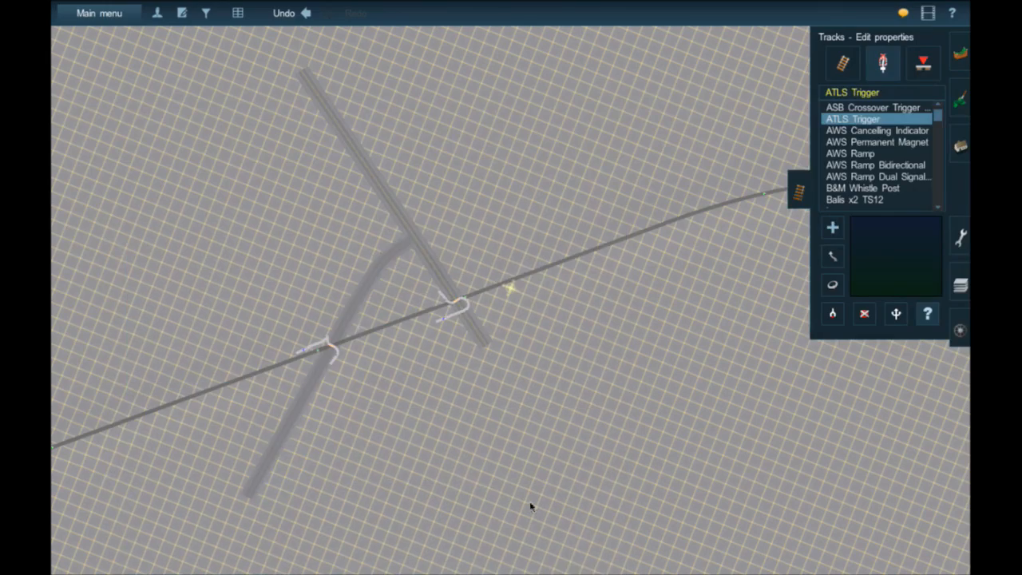
scroll(458, 302, "up", 10)
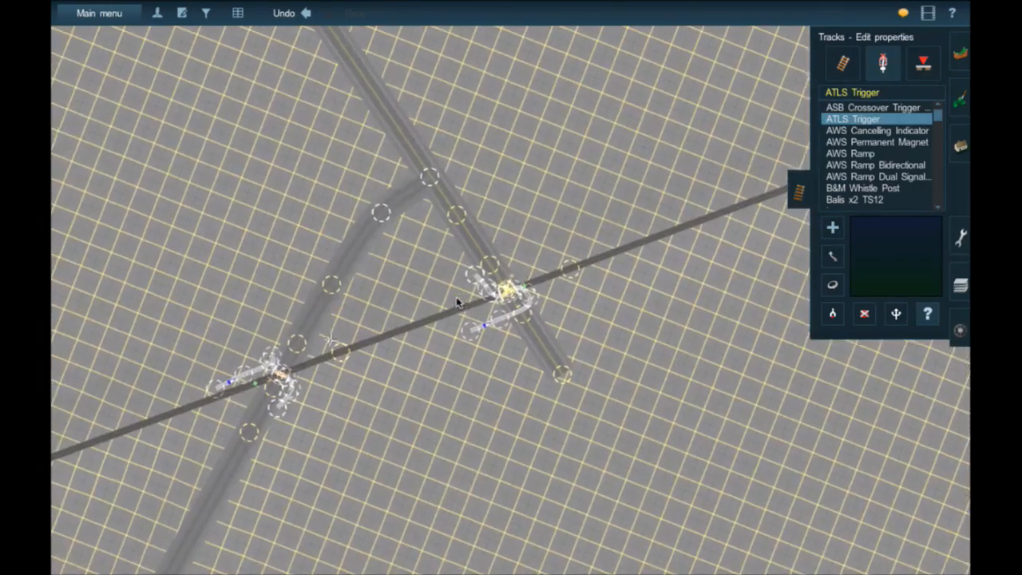
key("Right")
key("Down")
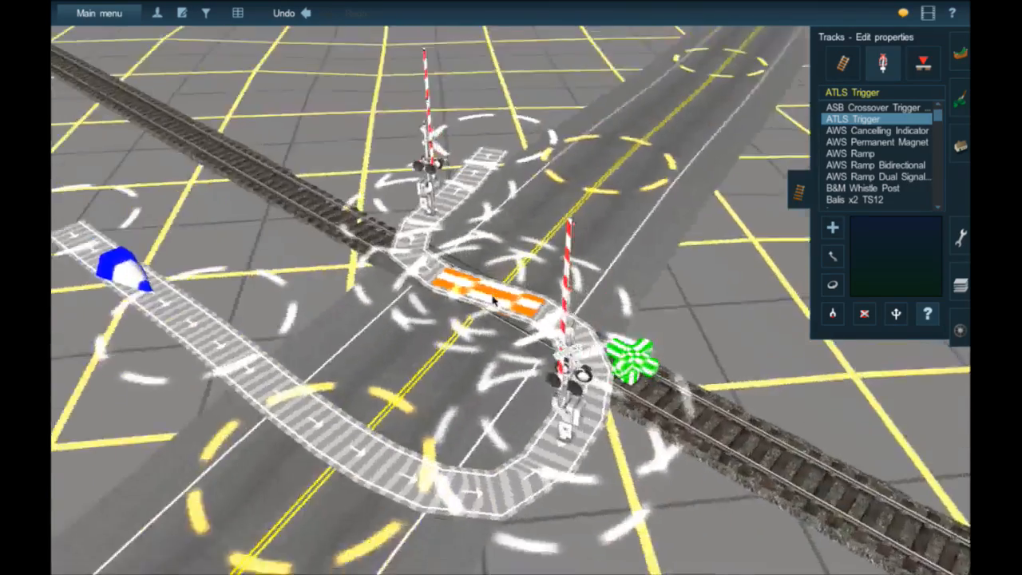
key("Right")
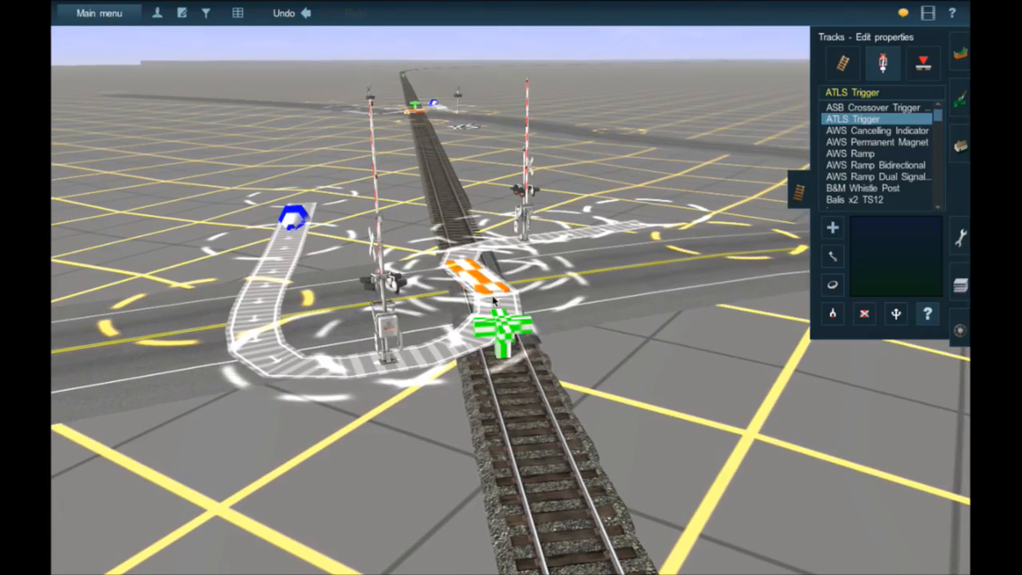
key("Right")
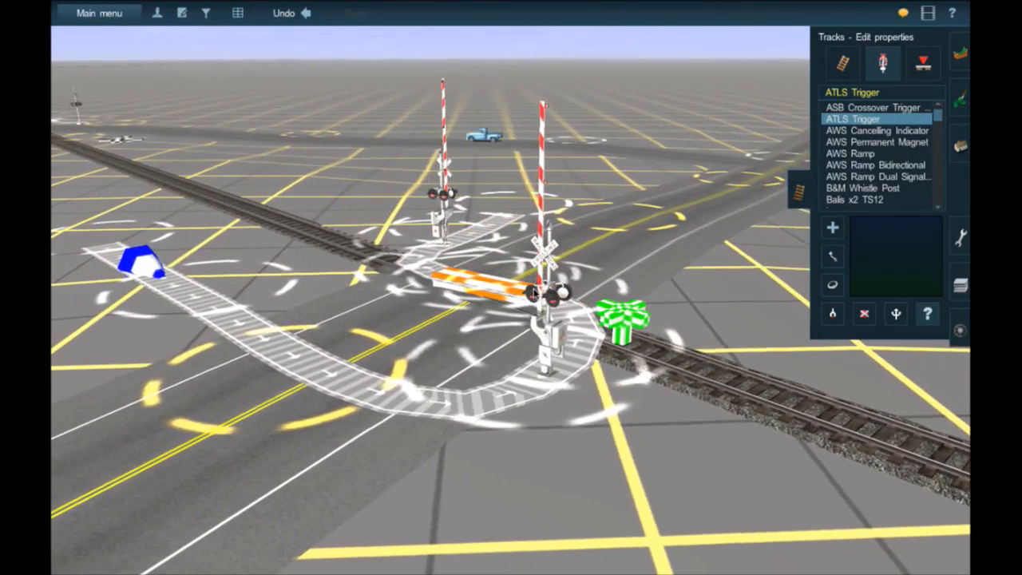
right_click(518, 305)
scroll(469, 265, "up", 2)
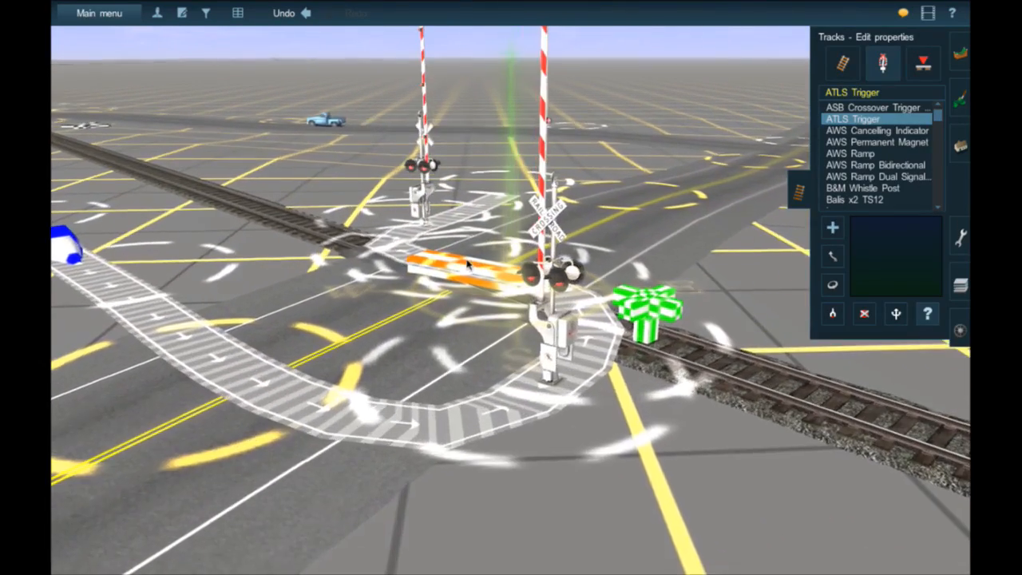
right_click(469, 270)
scroll(469, 269, "up", 2)
scroll(524, 301, "down", 2)
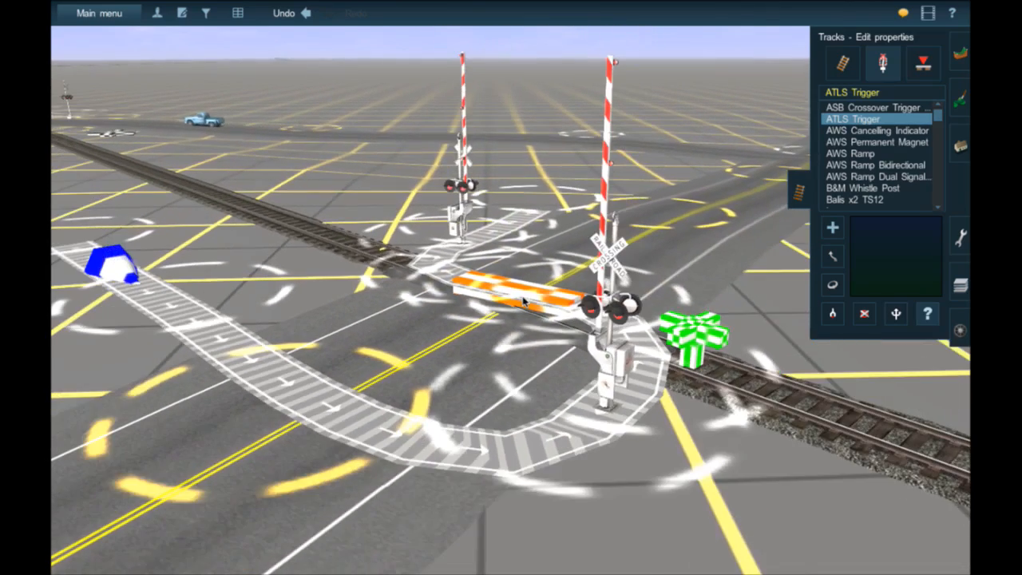
scroll(524, 301, "down", 1)
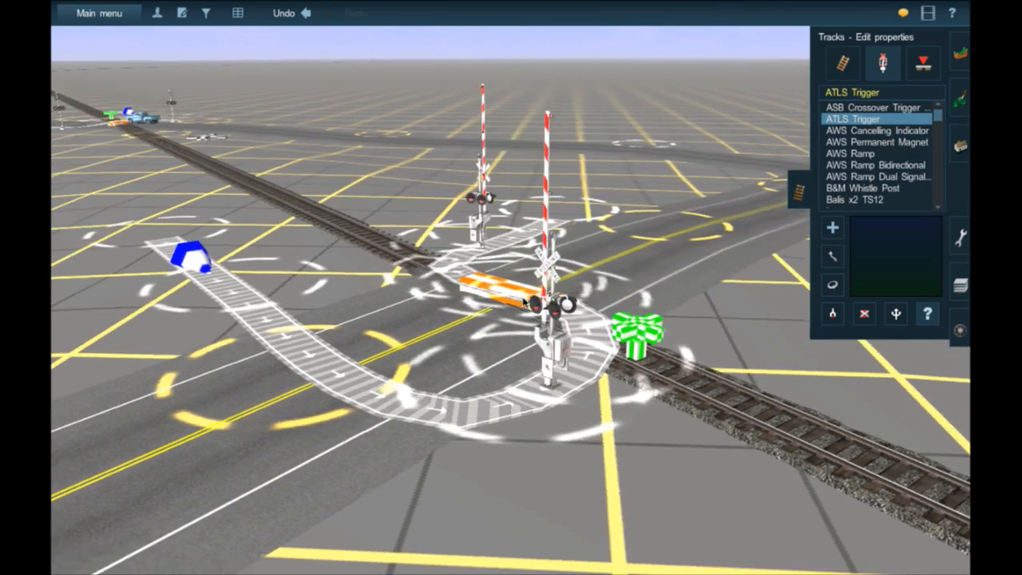
- Move the outer ATLS Trigger farther out along the single rail line, away from the crossings
mouse_move(524, 301)
right_mouse_down()
mouse_move(490, 278)
mouse_move(503, 295)
mouse_move(495, 324)
mouse_move(513, 314)
right_mouse_up()
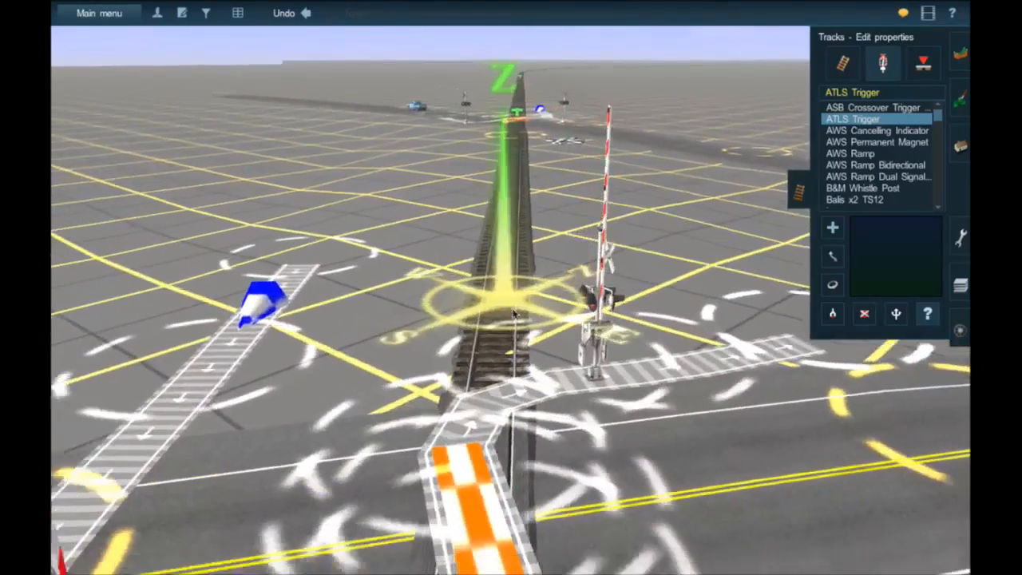
scroll(513, 314, "up", 3)
right_click_drag(499, 199, 466, 109)
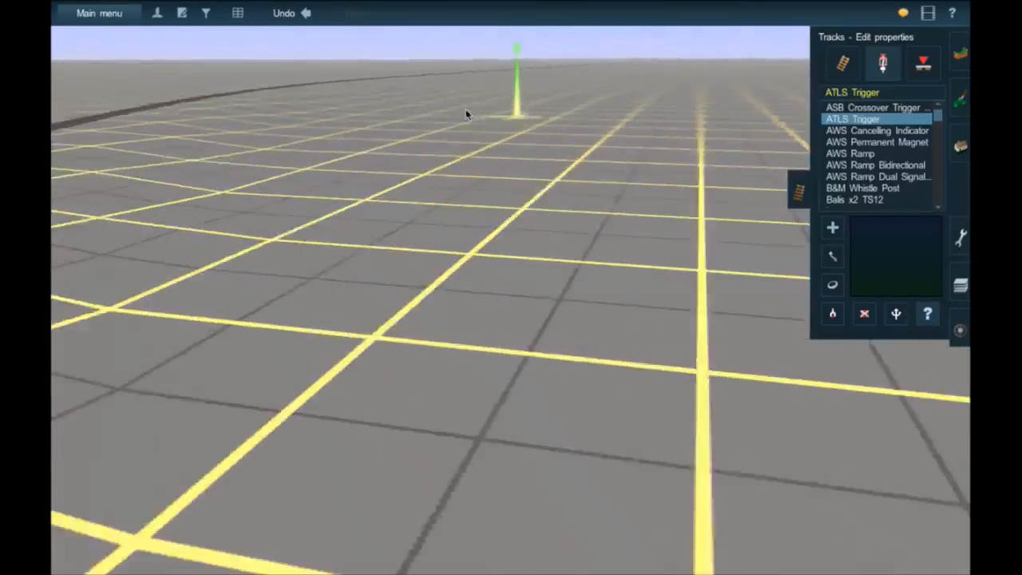
mouse_move(578, 132)
right_mouse_down()
mouse_move(490, 132)
mouse_move(555, 144)
mouse_move(484, 191)
mouse_move(479, 155)
mouse_move(589, 152)
mouse_move(491, 108)
right_mouse_up()
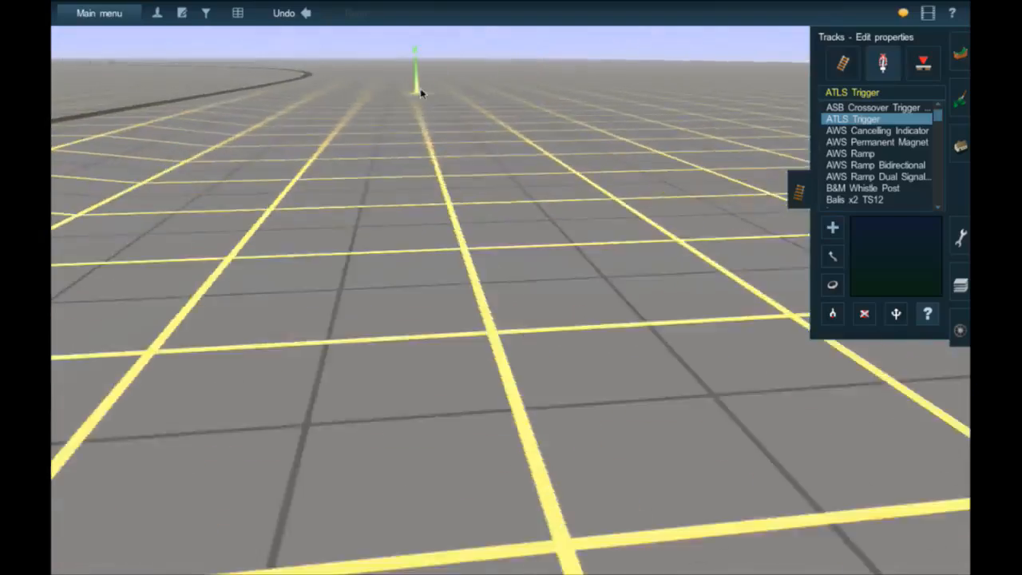
right_click_drag(421, 94, 512, 297)
scroll(507, 373, "down", 8)
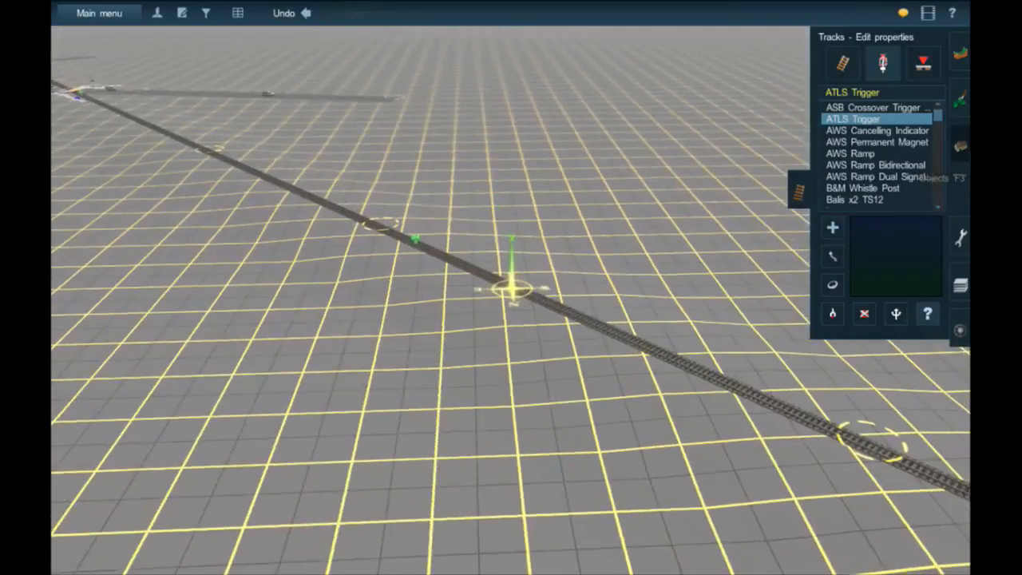
left_click(960, 148)
left_click(966, 176)
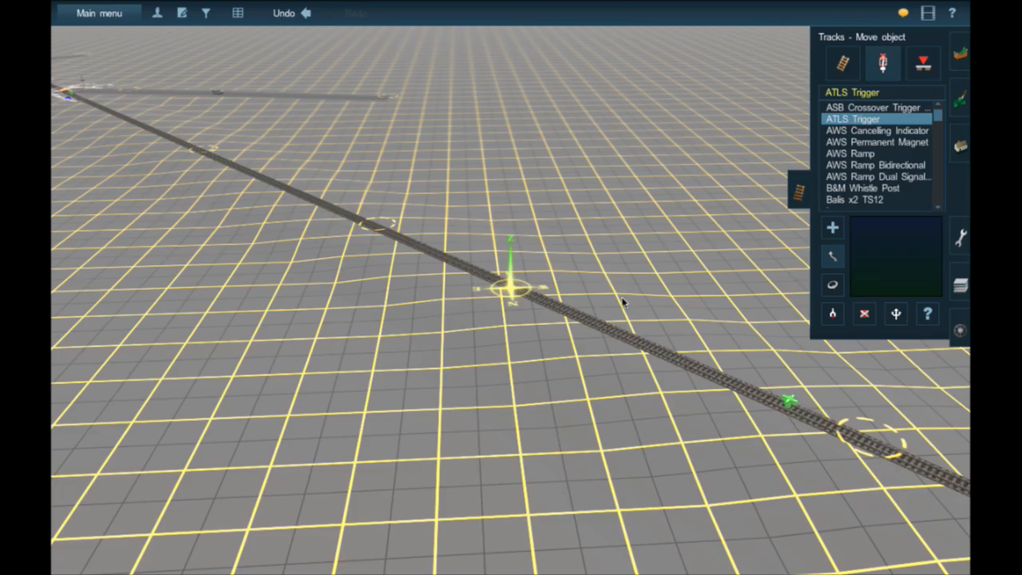
- Examine the two neighbouring crossings along the rail line and the traffic stopper and linking track at the gated one
right_click_drag(412, 169, 402, 154)
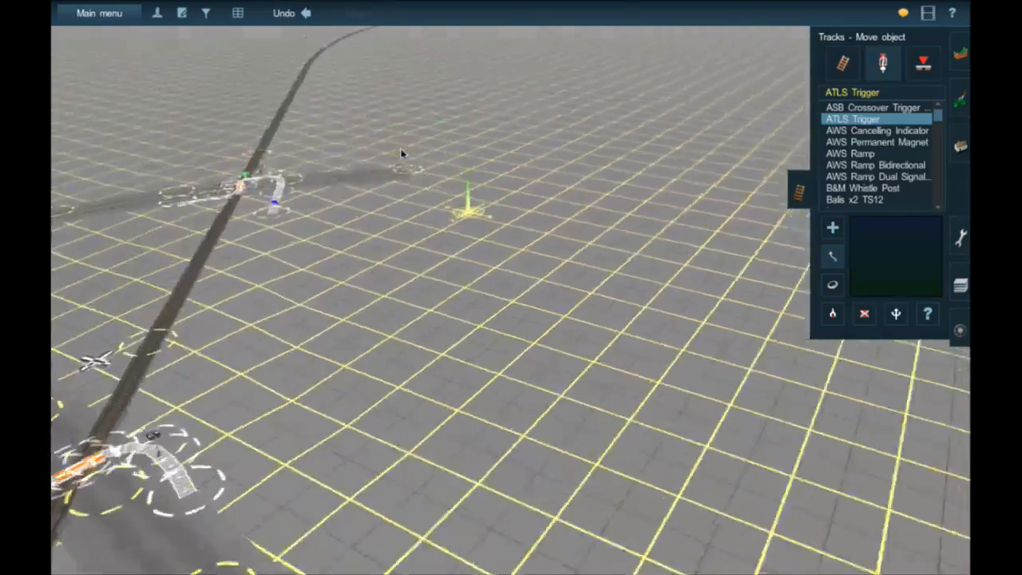
scroll(401, 153, "down", 4)
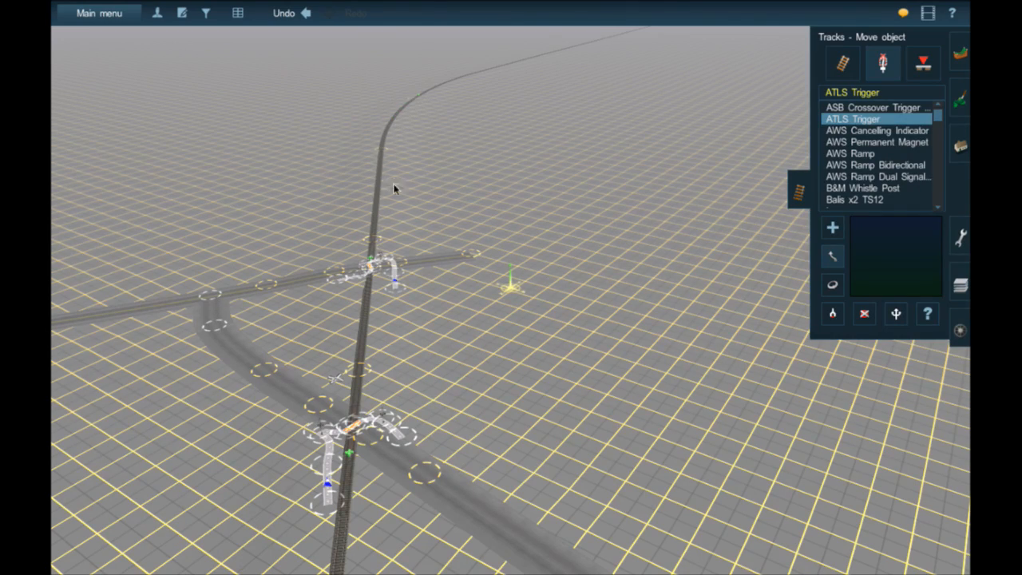
key("Right")
key("Down")
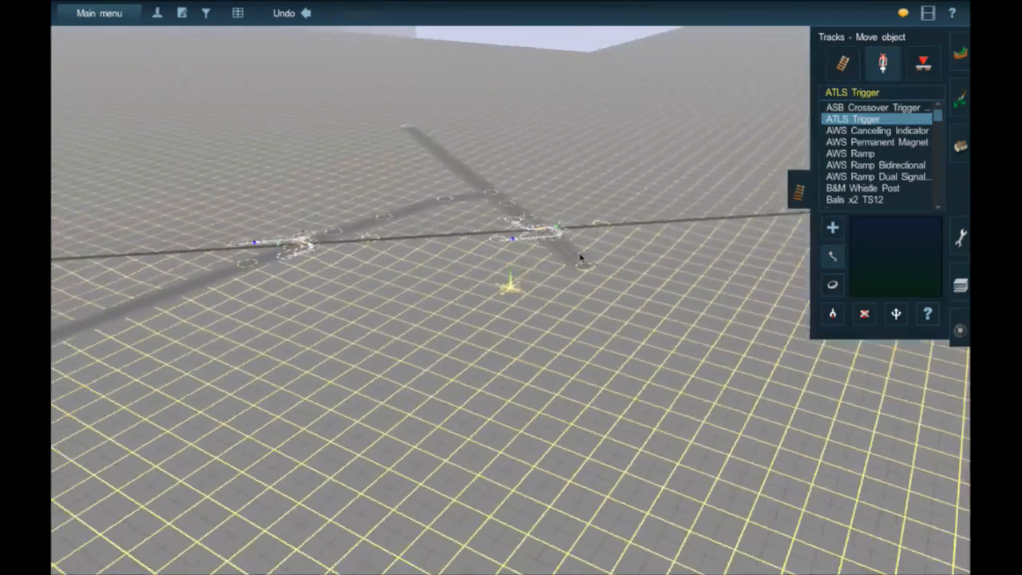
key("Right")
scroll(574, 243, "up", 10)
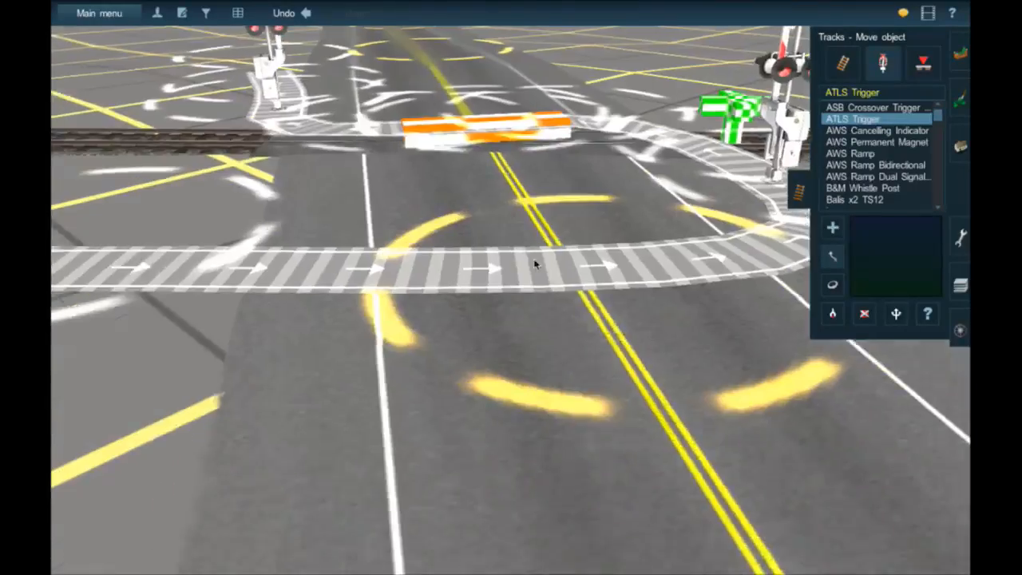
scroll(476, 206, "down", 10)
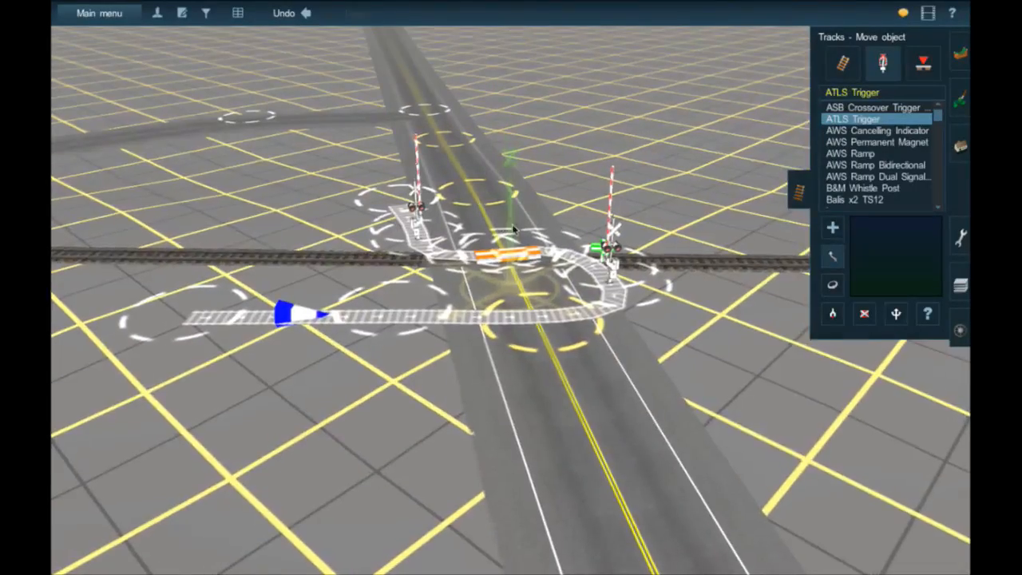
- Follow the rail line away from the gated crossing, around the curve and along to the double-track section
key("Right")
right_click(561, 154)
right_click(484, 120)
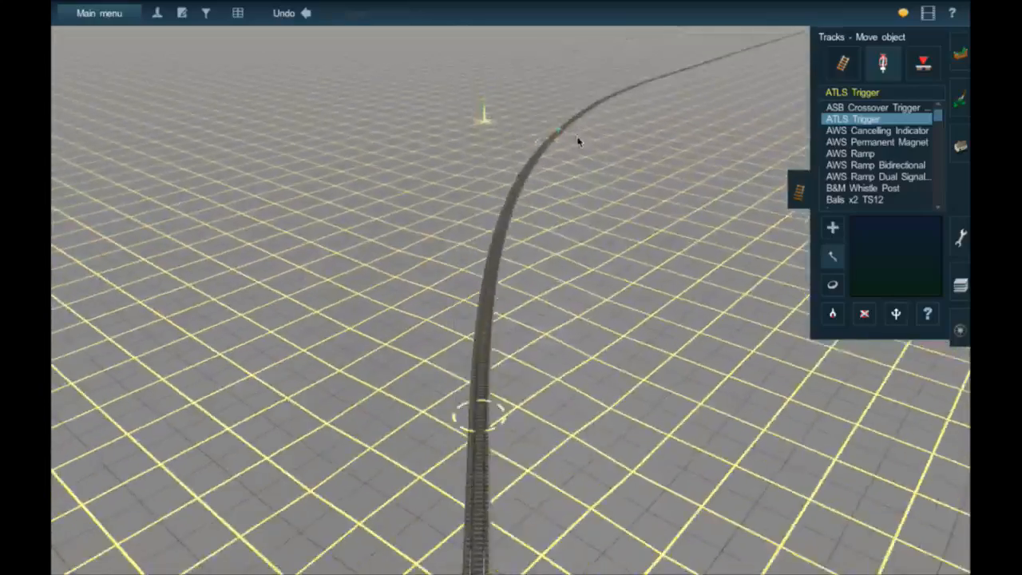
key("Right")
right_click(580, 141)
right_click(605, 171)
right_click(522, 186)
right_click(520, 184)
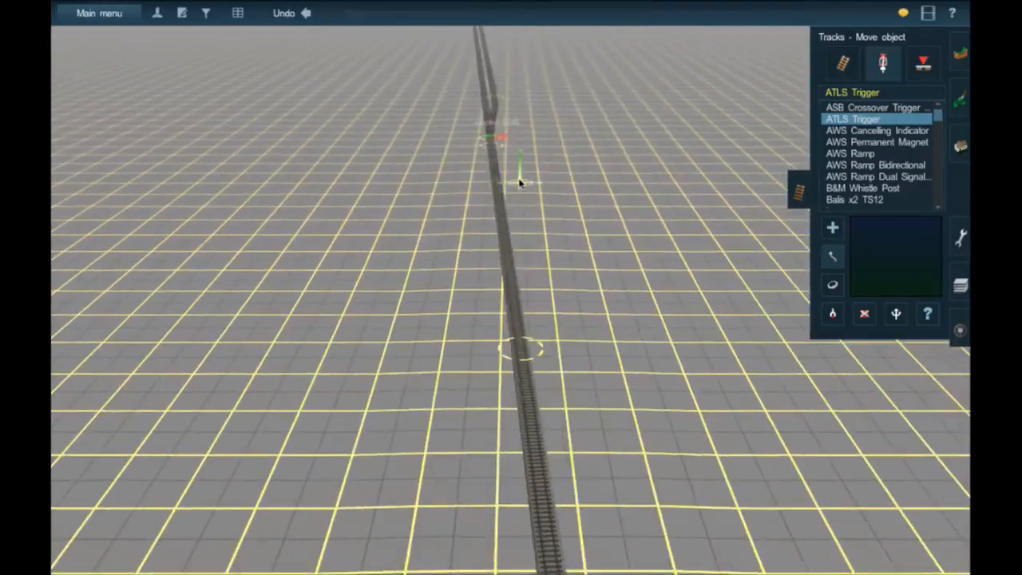
mouse_move(520, 183)
right_mouse_down()
mouse_move(500, 173)
mouse_move(497, 188)
mouse_move(515, 191)
right_mouse_up()
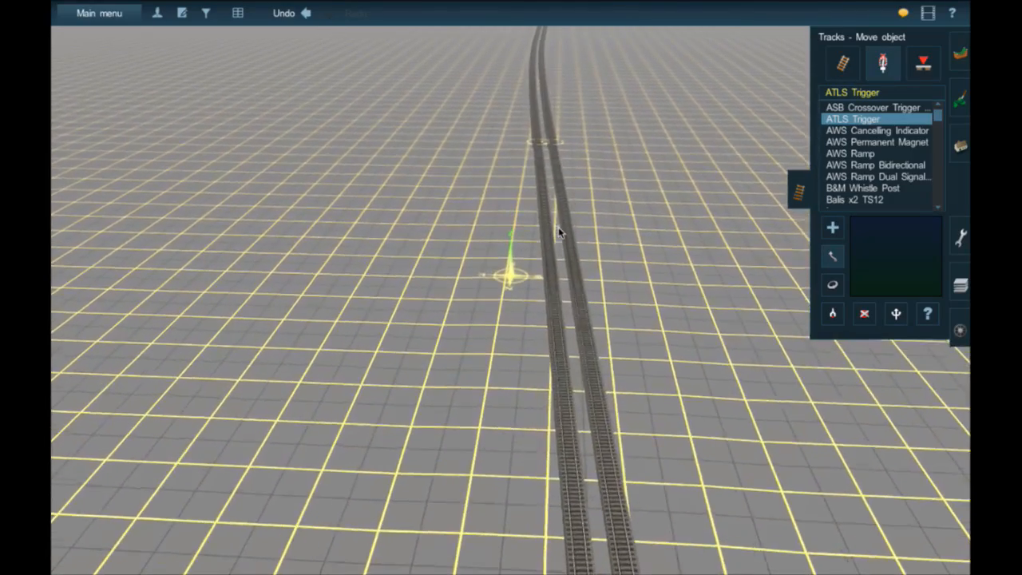
key("Down")
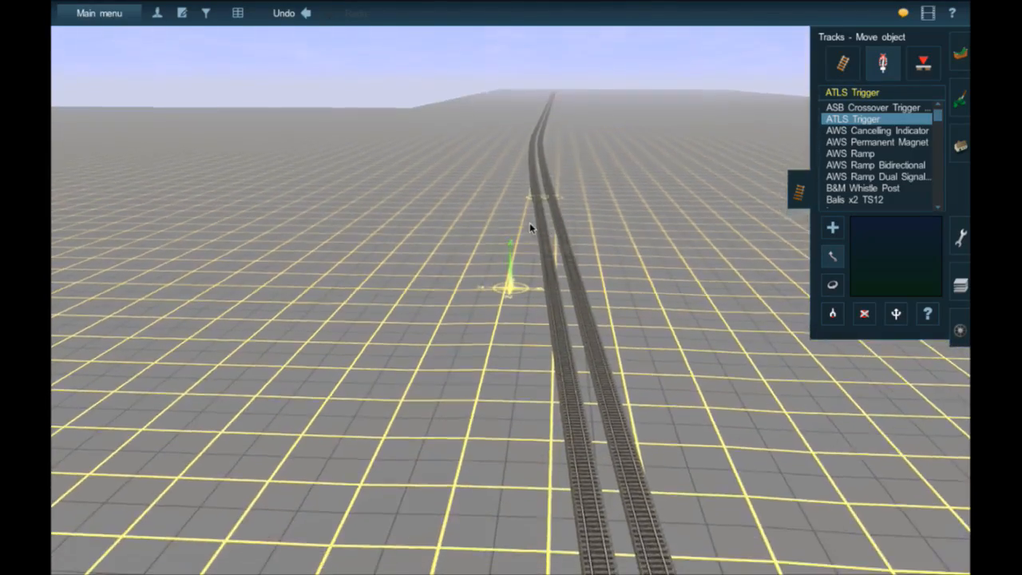
- Trace the rail line on the route map and locate where the double track joins the single track
key("m")
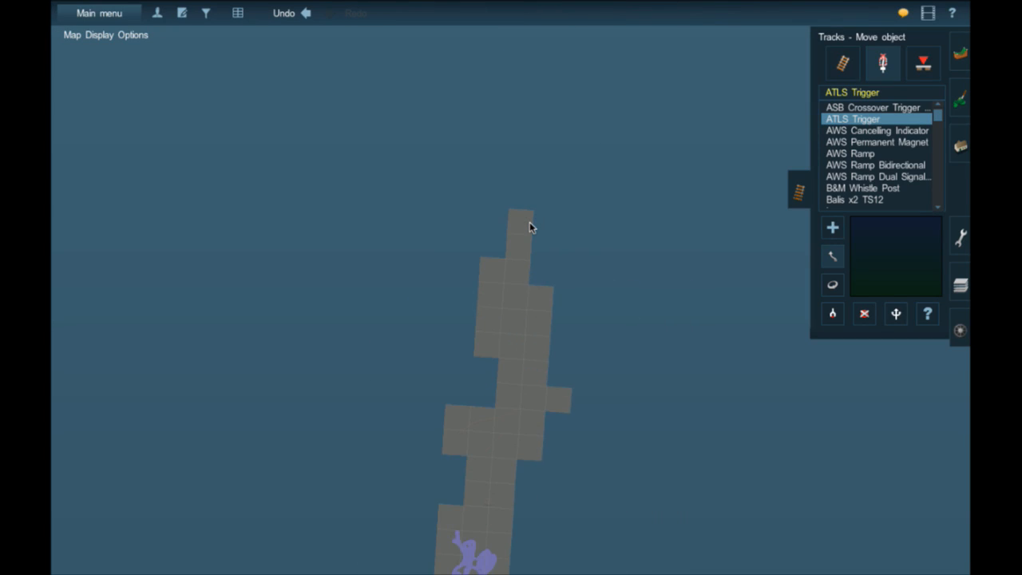
scroll(529, 222, "up", 5)
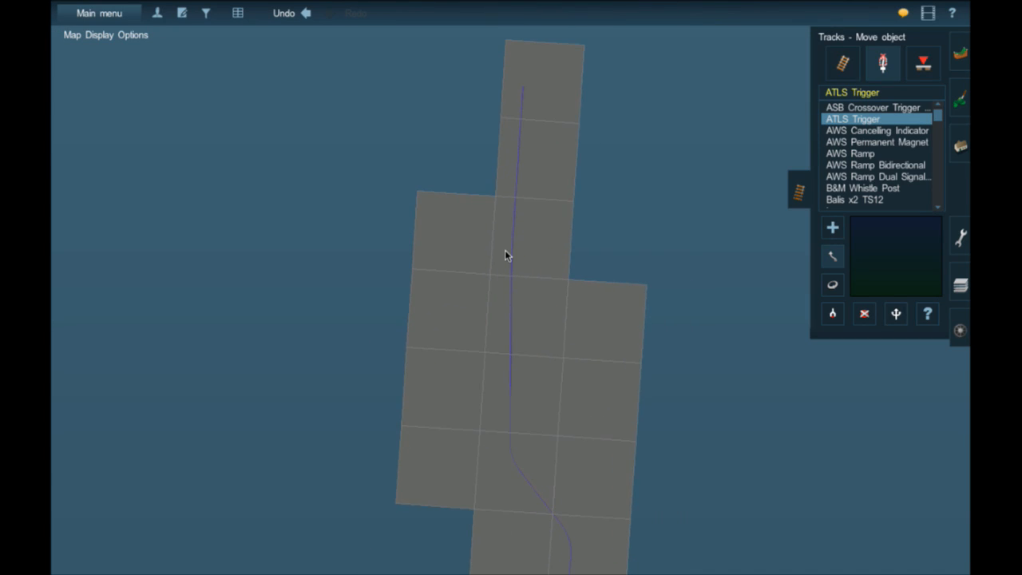
key("ctrl+m")
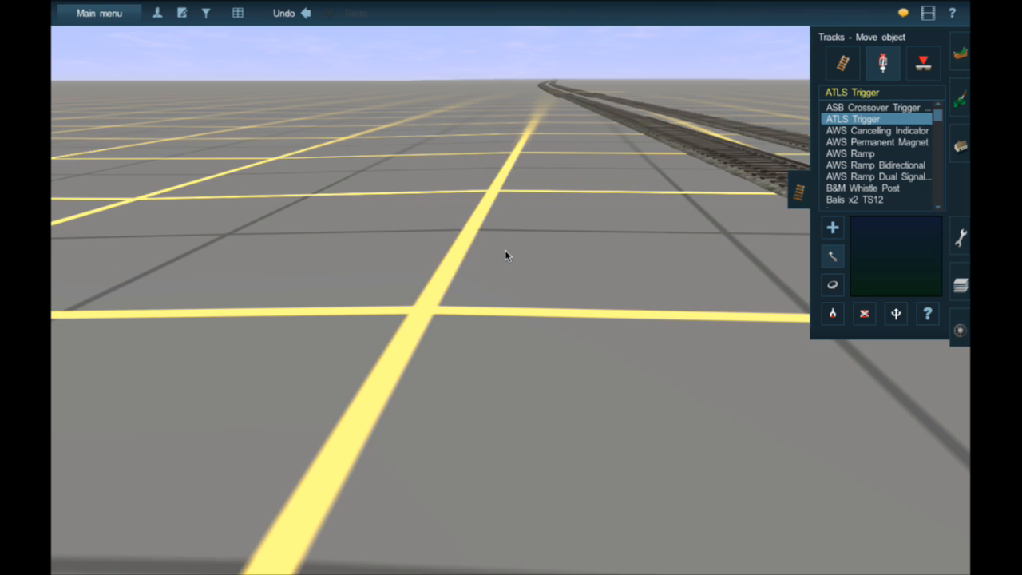
scroll(599, 197, "down", 3)
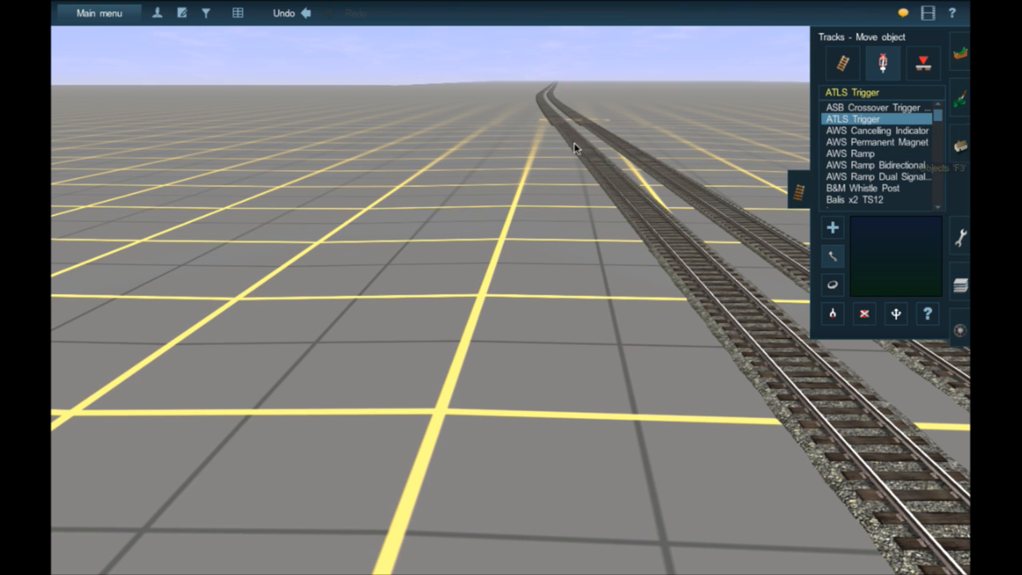
mouse_move(574, 149)
right_mouse_down()
mouse_move(476, 199)
mouse_move(512, 179)
mouse_move(493, 165)
mouse_move(520, 155)
mouse_move(527, 136)
mouse_move(508, 156)
right_mouse_up()
right_click_drag(437, 293, 424, 303)
key("ctrl+2")
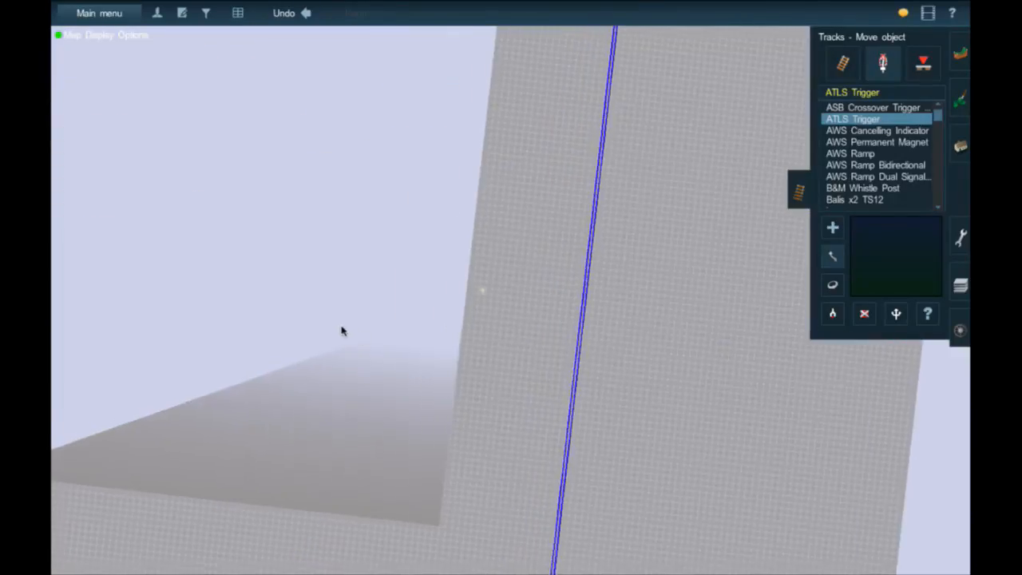
mouse_move(630, 392)
right_mouse_down()
mouse_move(524, 416)
mouse_move(535, 409)
right_mouse_up()
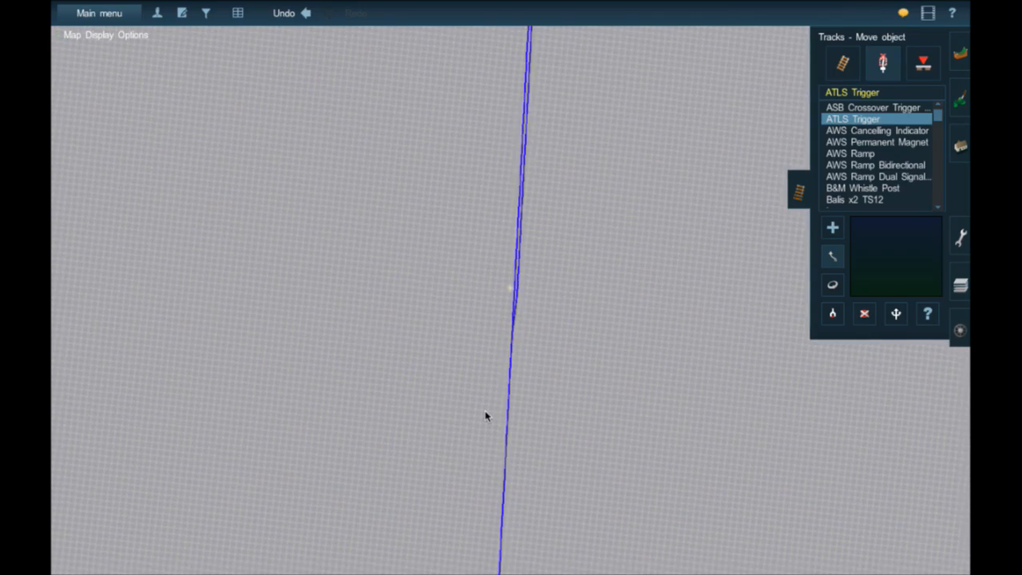
key("ctrl+2")
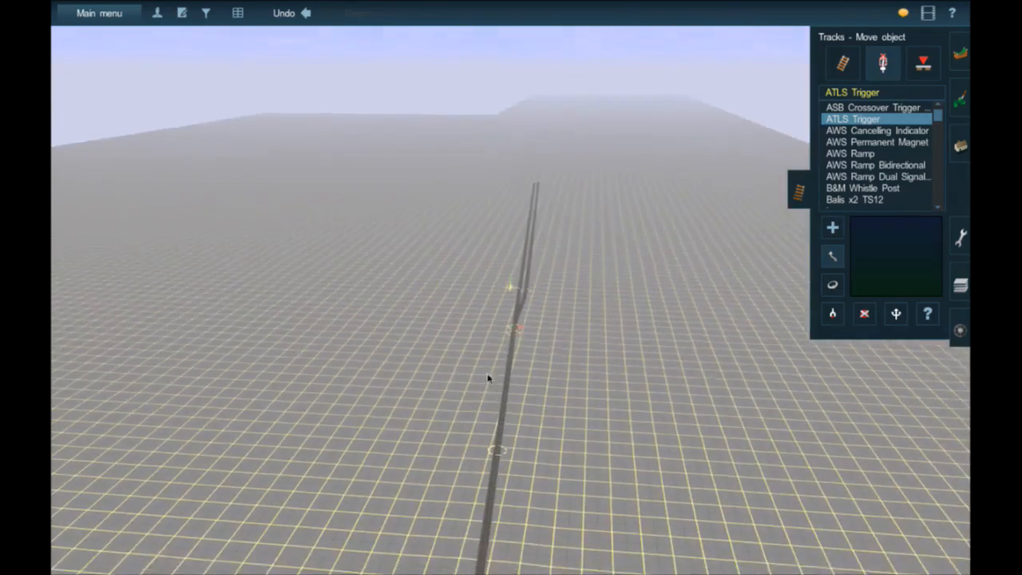
- Return to the two crossings and examine the gated crossing with cars running on its road
mouse_move(488, 379)
right_mouse_down()
mouse_move(352, 436)
mouse_move(336, 303)
mouse_move(350, 260)
mouse_move(482, 301)
mouse_move(515, 295)
right_mouse_up()
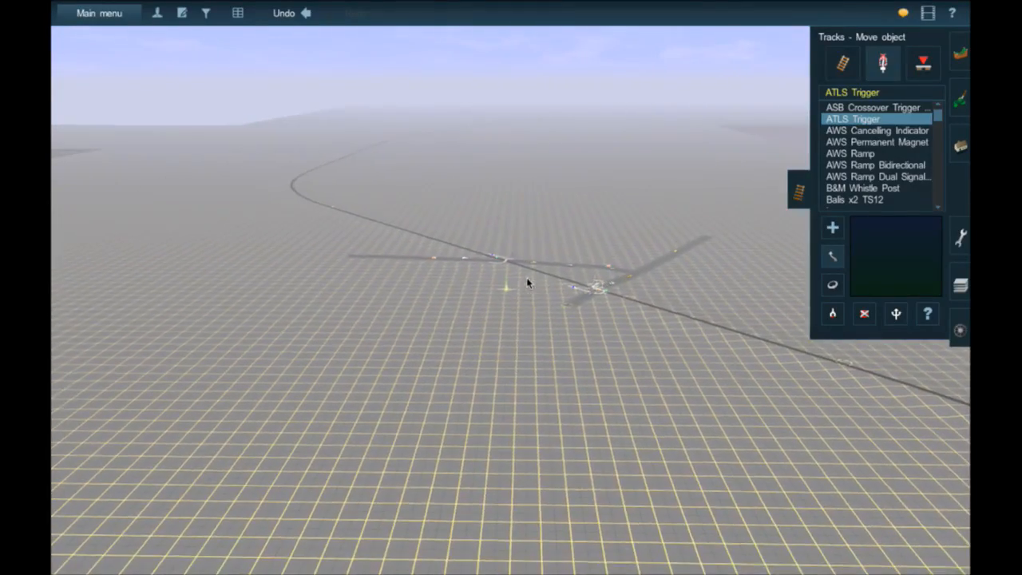
right_click(527, 283)
scroll(527, 283, "up", 5)
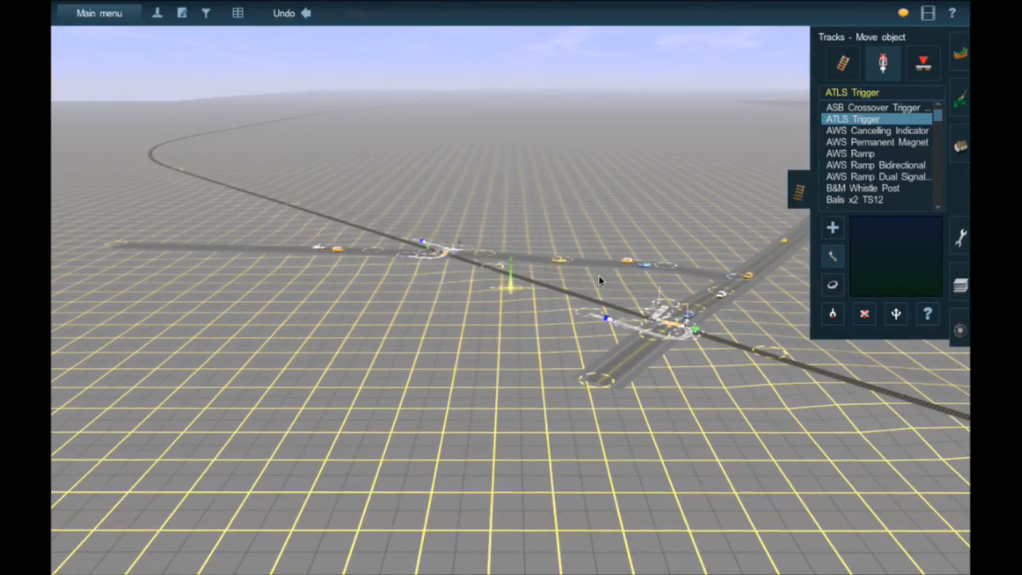
scroll(600, 284, "up", 5)
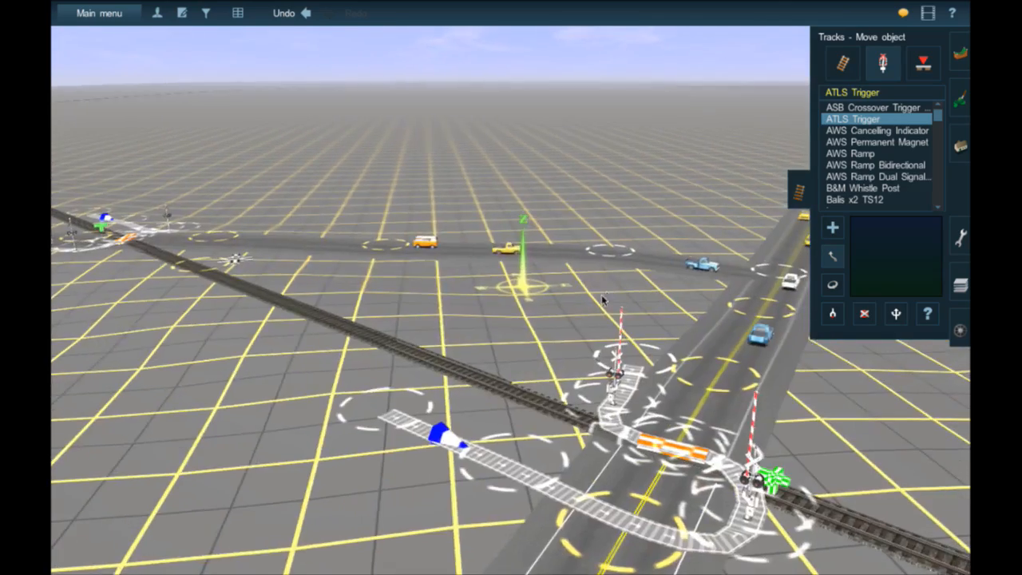
right_click(557, 378)
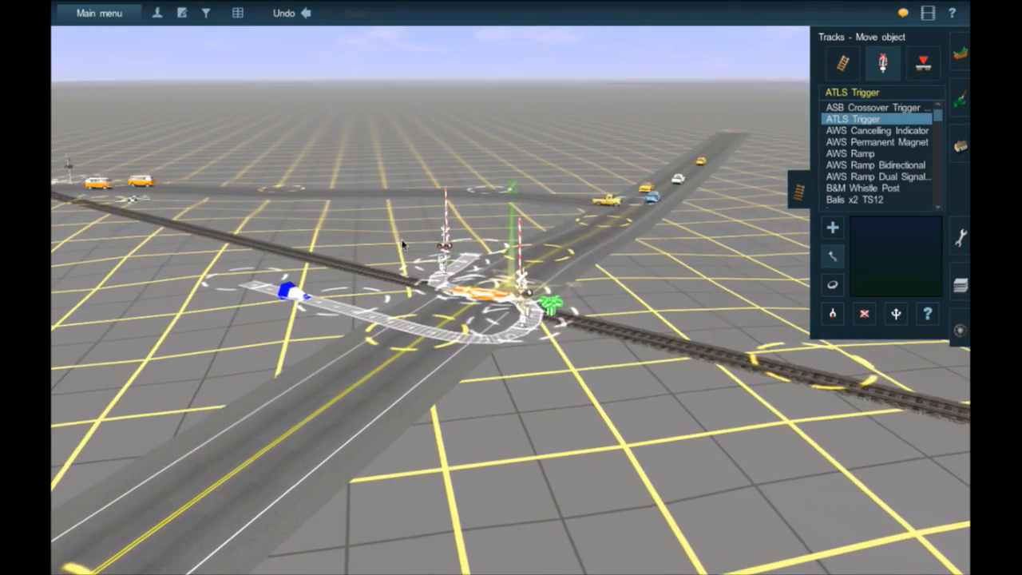
- Examine the railroad crossing on the raised rough road, including its flashers, traffic stopper, linking track and both nearby triggers
mouse_move(327, 211)
right_mouse_down()
mouse_move(479, 154)
mouse_move(642, 150)
mouse_move(644, 136)
mouse_move(554, 141)
mouse_move(420, 187)
mouse_move(351, 226)
mouse_move(364, 223)
right_mouse_up()
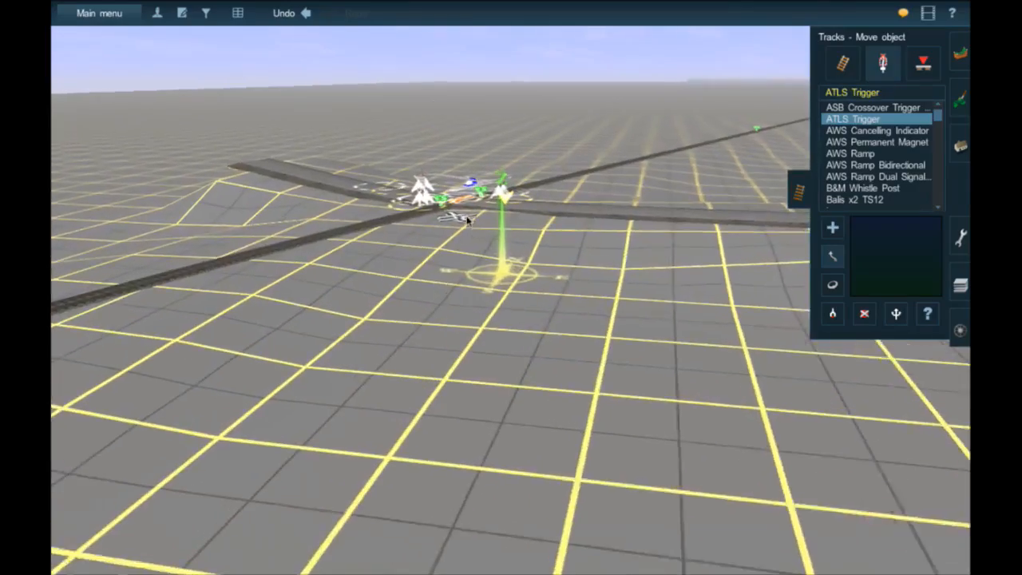
right_click(481, 230)
right_click(510, 298)
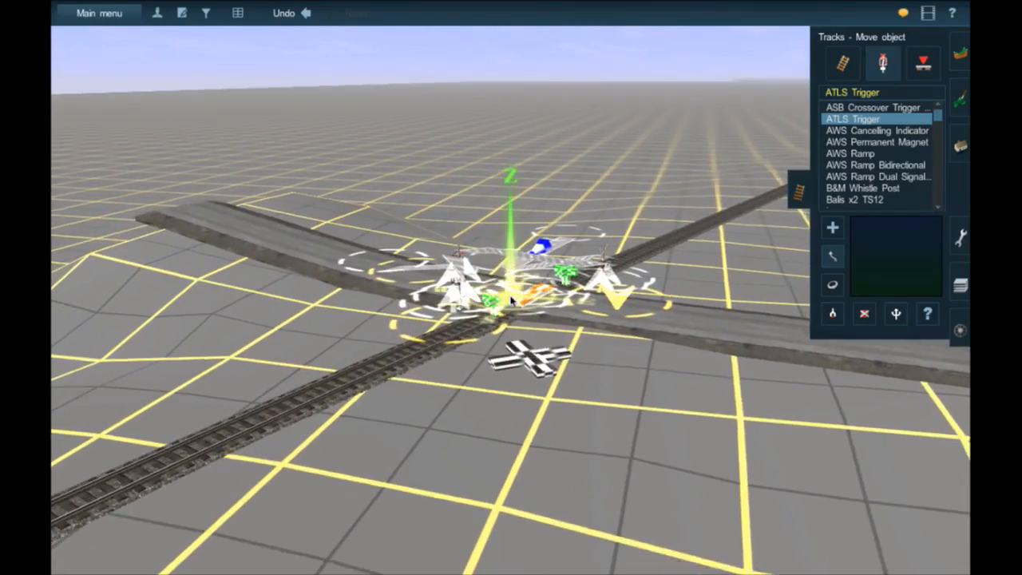
scroll(503, 294, "up", 5)
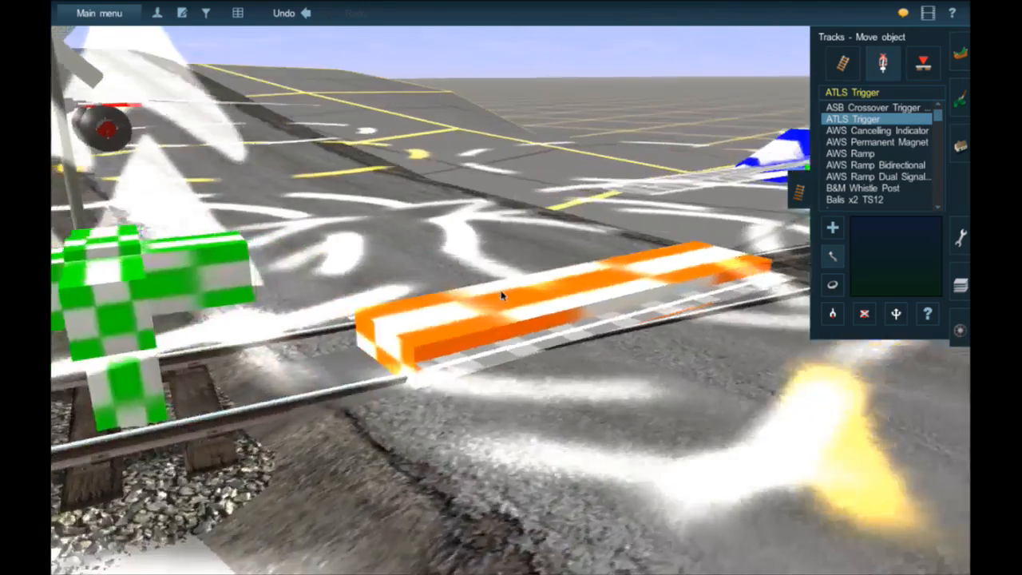
scroll(501, 294, "down", 5)
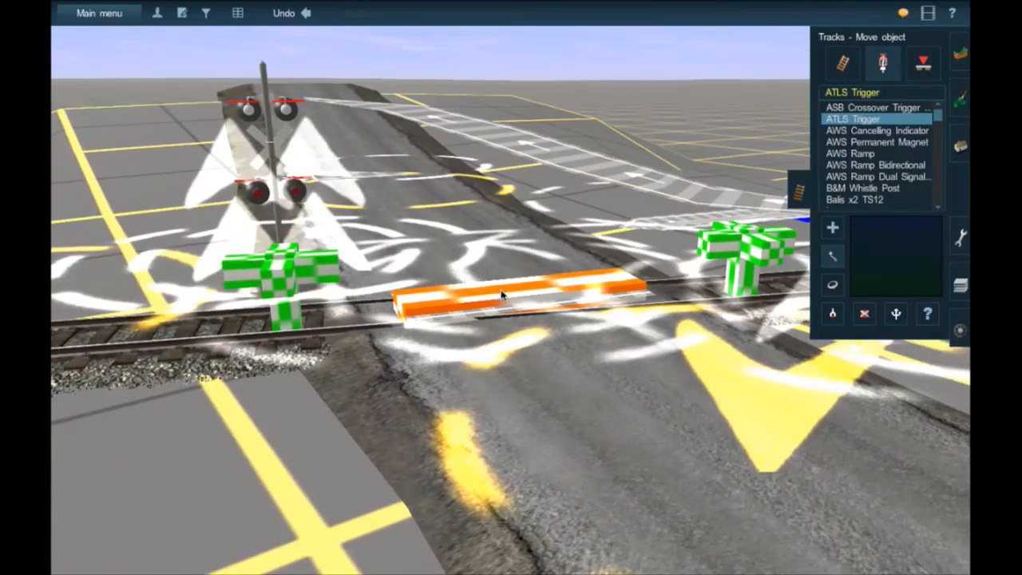
key("Left")
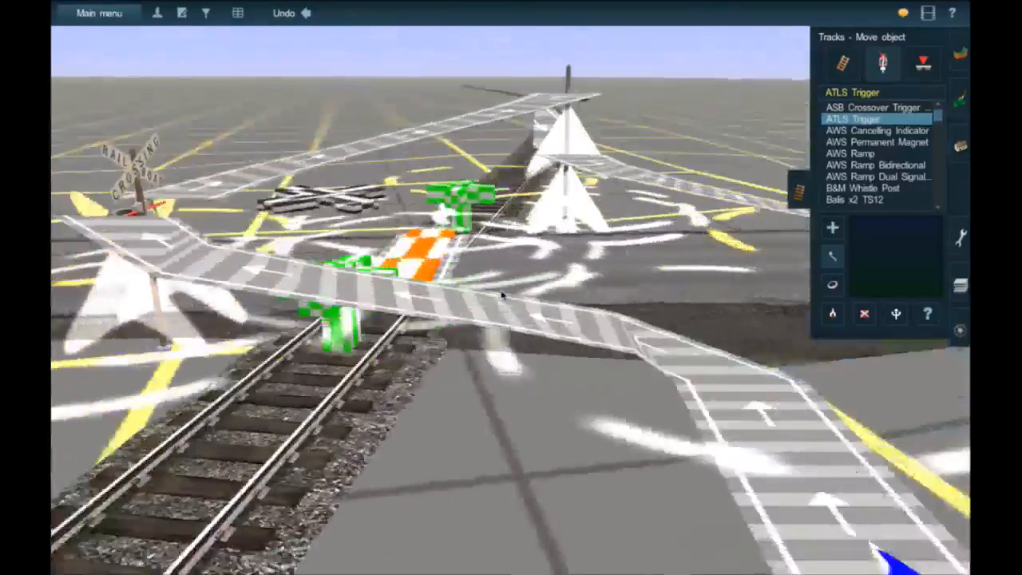
key("Left")
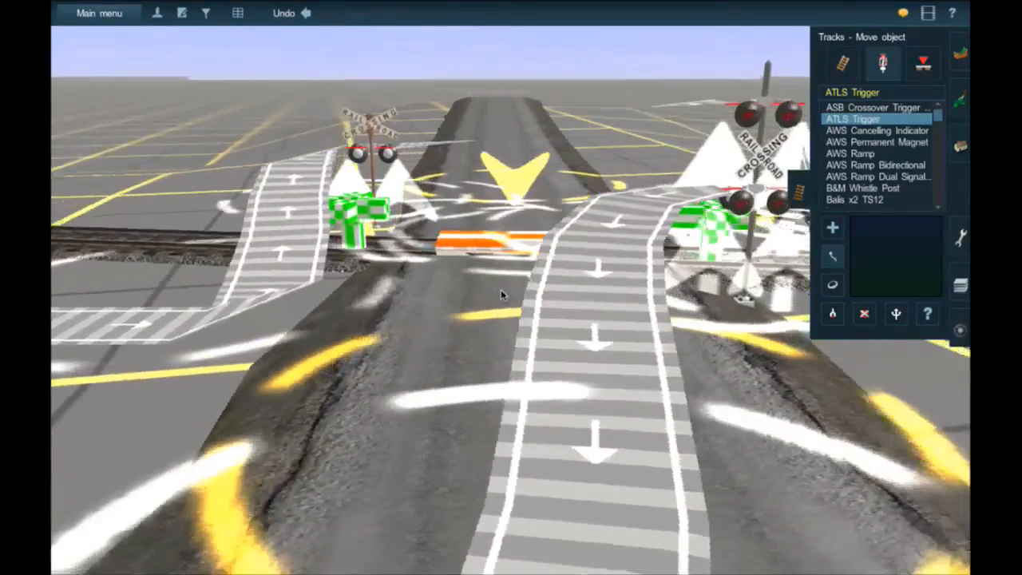
scroll(570, 262, "down", 5)
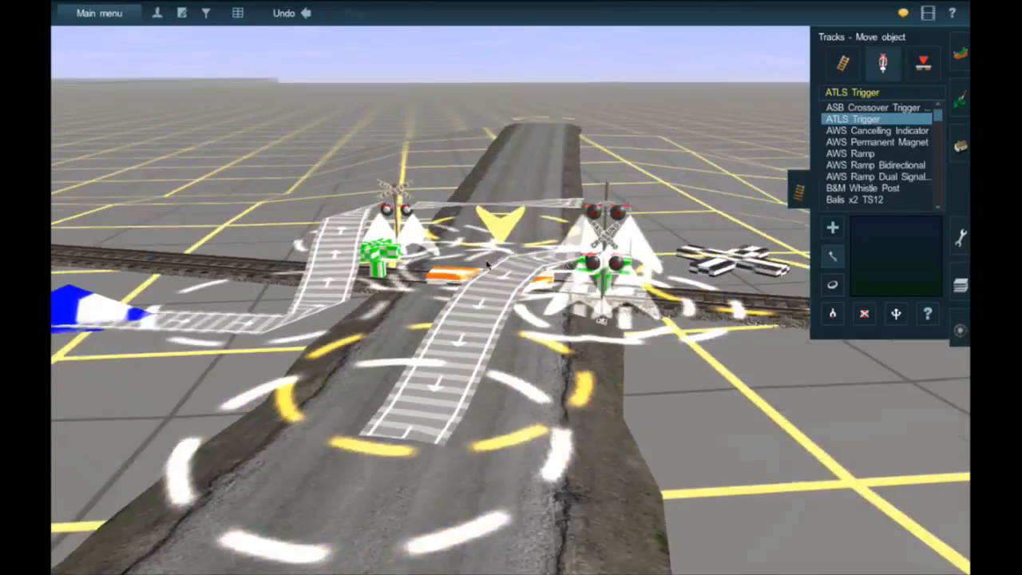
- Examine the crossing with the overhead cantilever signal, including its flashers, traffic stopper and the triggers on both sides
right_click_drag(471, 264, 346, 190)
mouse_move(503, 221)
right_mouse_down()
mouse_move(463, 159)
mouse_move(571, 197)
mouse_move(646, 293)
mouse_move(546, 281)
mouse_move(565, 228)
mouse_move(528, 276)
mouse_move(524, 305)
right_mouse_up()
key("Left")
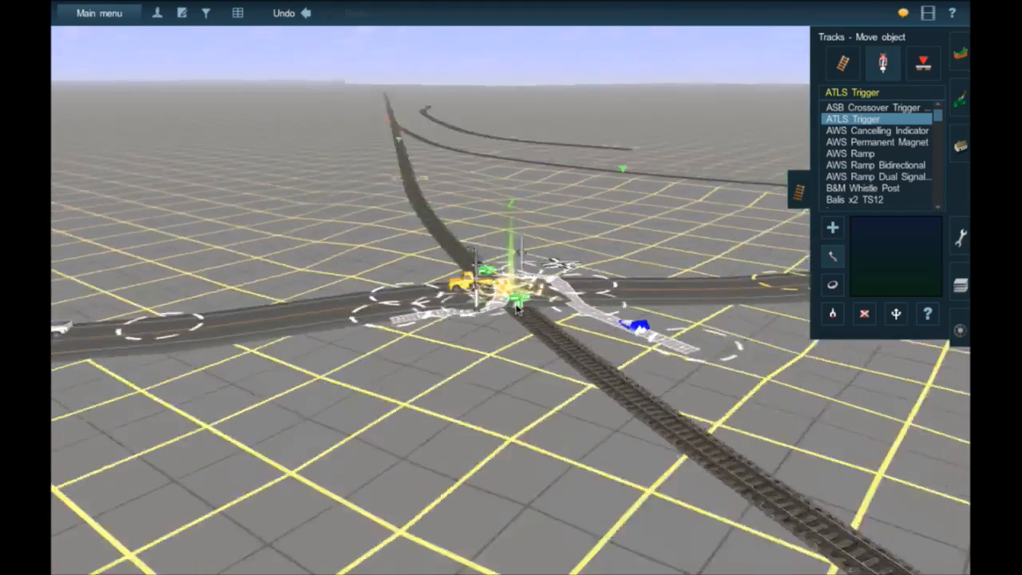
key("Left")
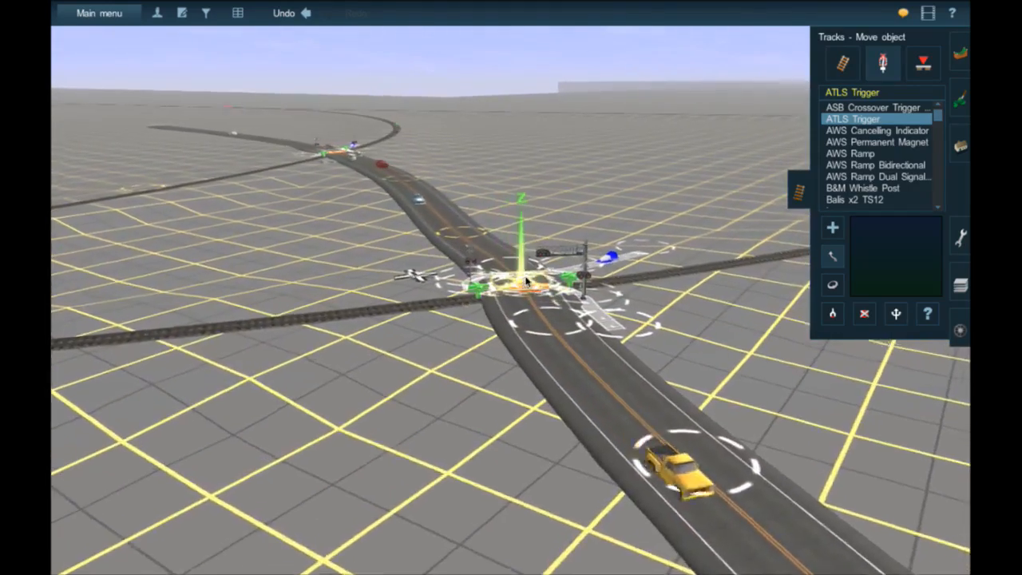
scroll(525, 280, "up", 5)
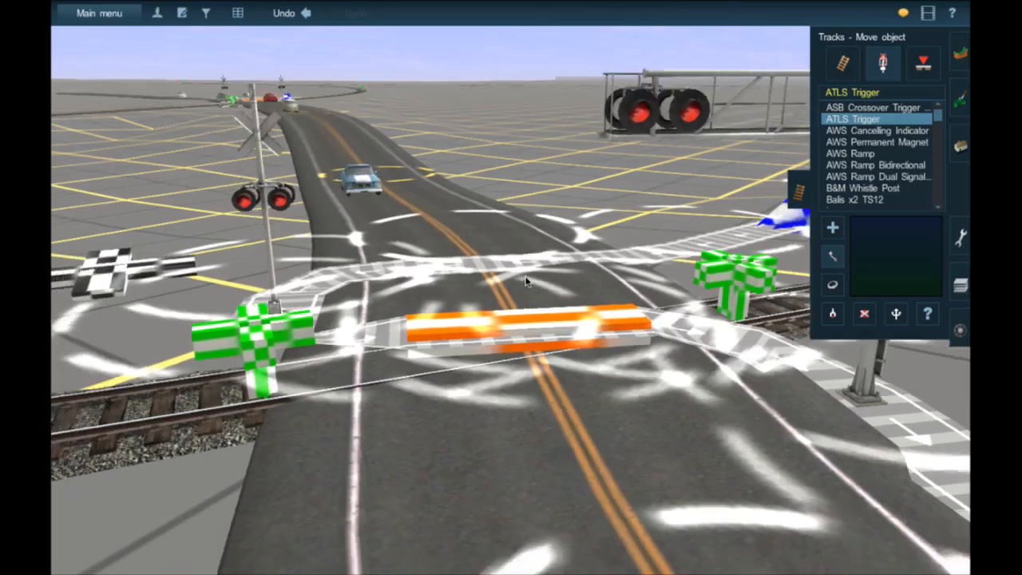
- View the cantilever-signal crossing from farther back and follow its rail line to the crossing on the rough road
scroll(526, 279, "down", 3)
mouse_move(525, 282)
right_mouse_down()
mouse_move(560, 108)
mouse_move(564, 202)
mouse_move(552, 163)
mouse_move(520, 177)
mouse_move(511, 204)
right_mouse_up()
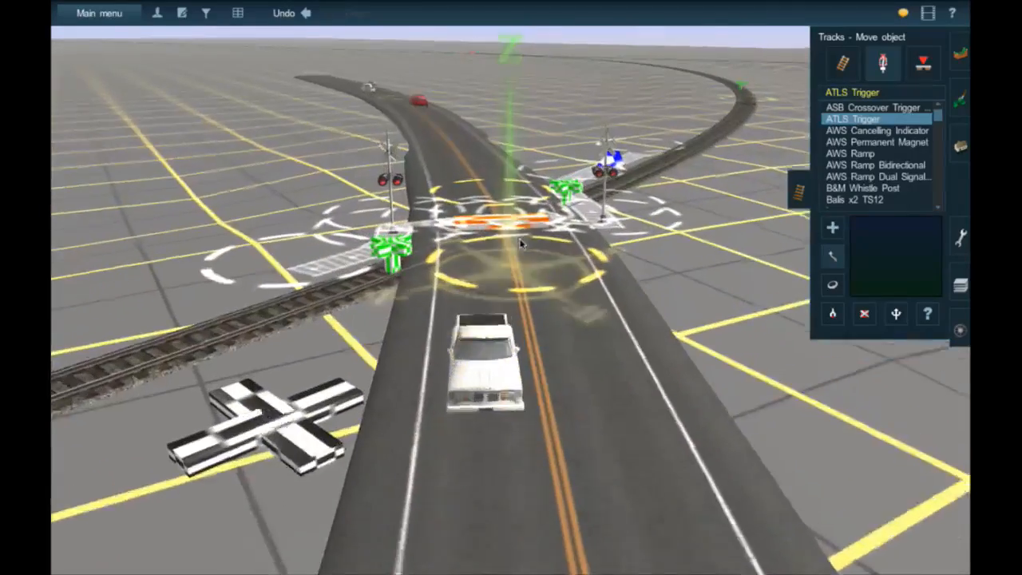
right_click(516, 259)
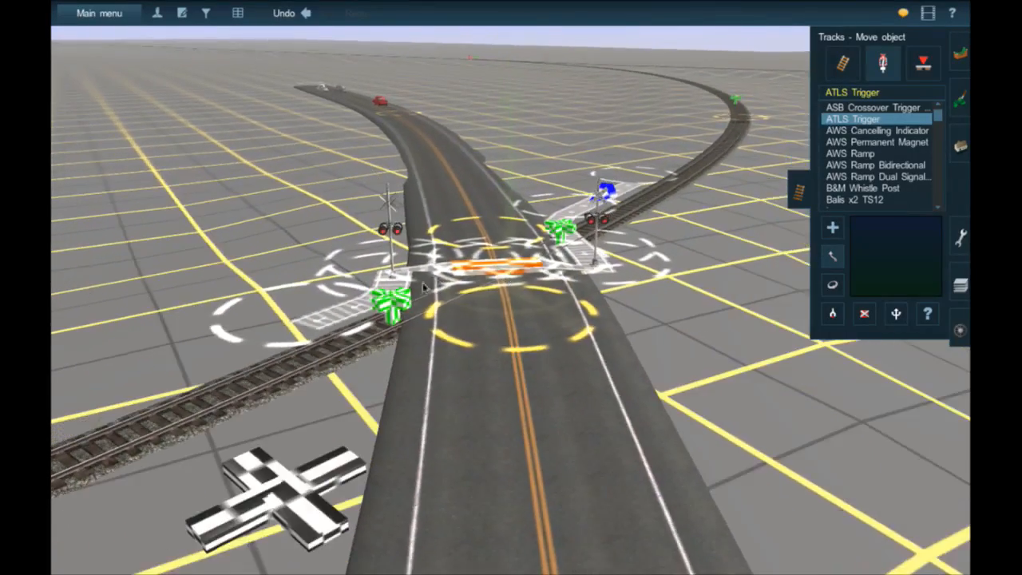
right_click_drag(308, 314, 249, 310)
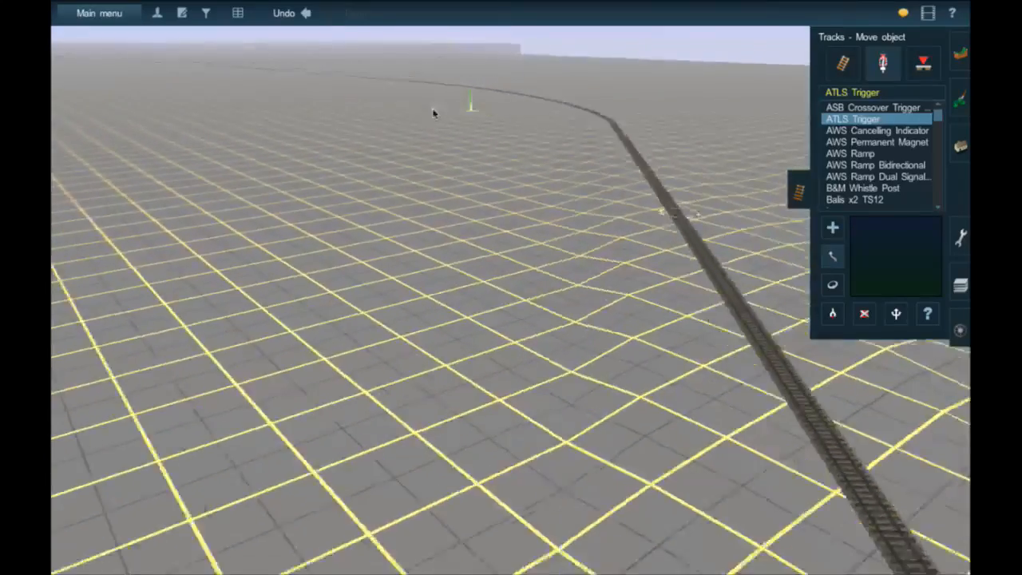
right_click_drag(423, 108, 483, 108)
mouse_move(506, 110)
right_mouse_down()
mouse_move(484, 123)
mouse_move(454, 254)
right_mouse_up()
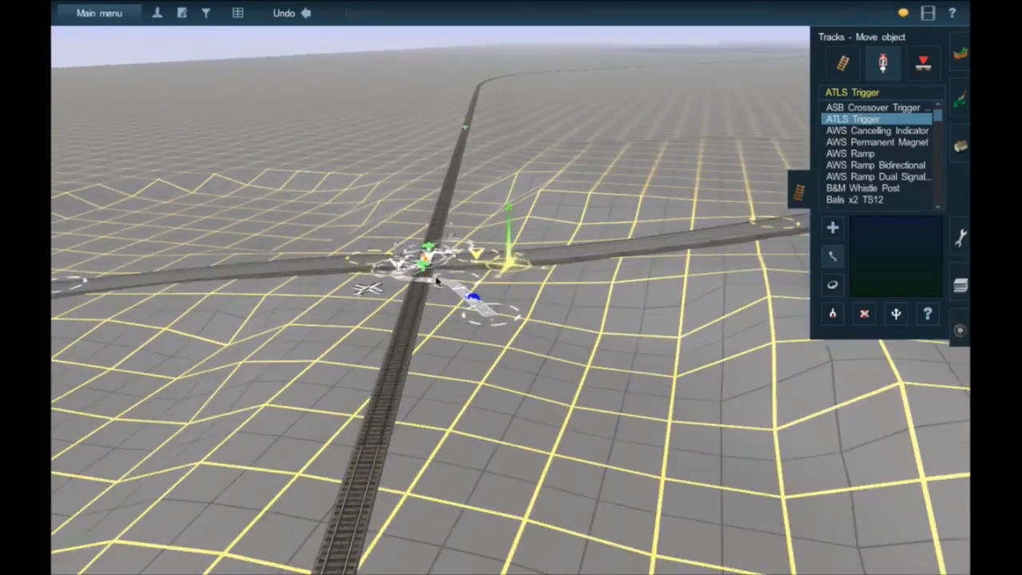
- Examine the rough-road crossing's flashers, traffic stopper and triggers up close and from a distance
right_click(434, 280)
key("Left")
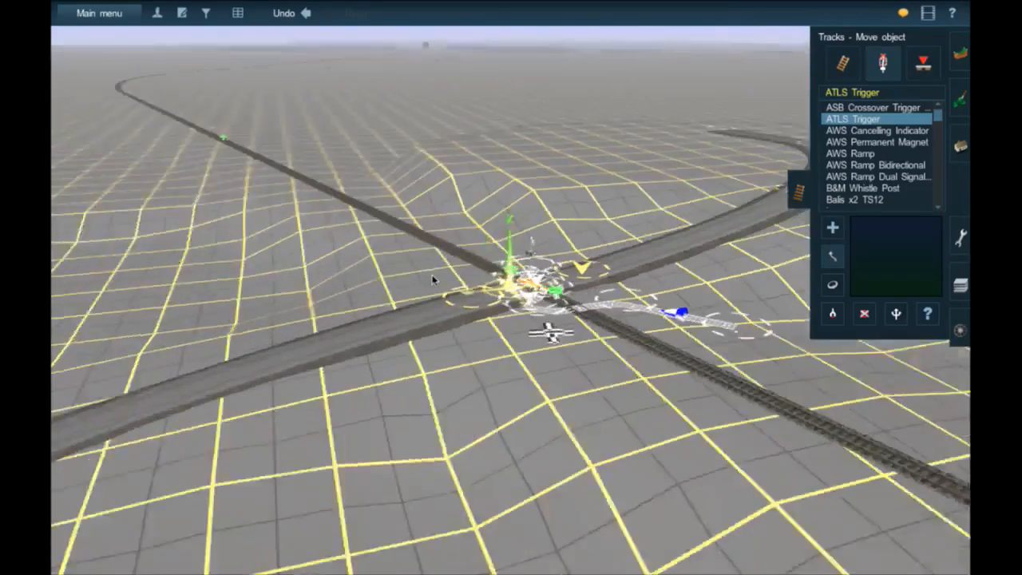
scroll(433, 280, "up", 3)
right_click(572, 283)
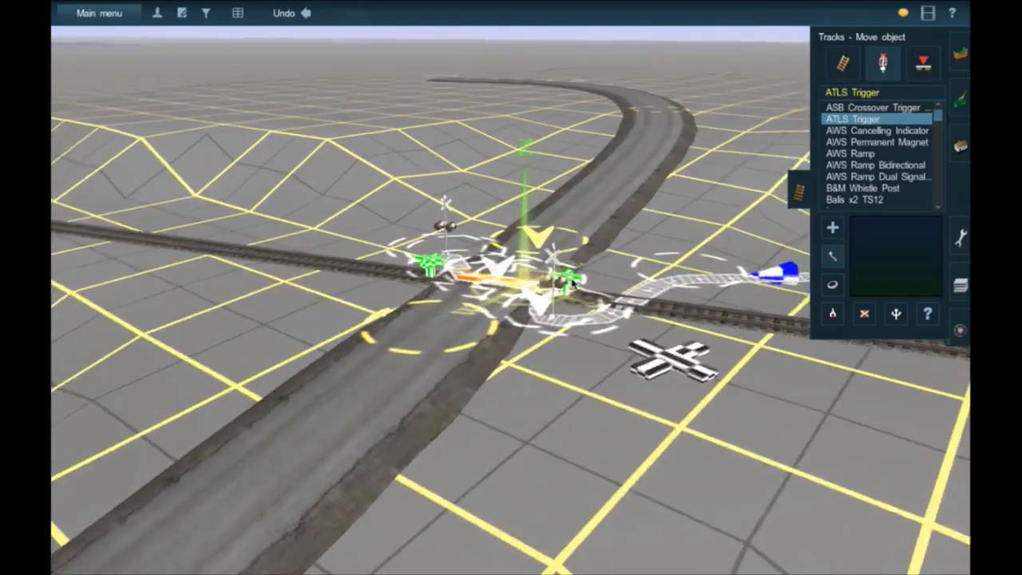
scroll(568, 282, "up", 3)
scroll(568, 282, "down", 6)
scroll(568, 282, "down", 3)
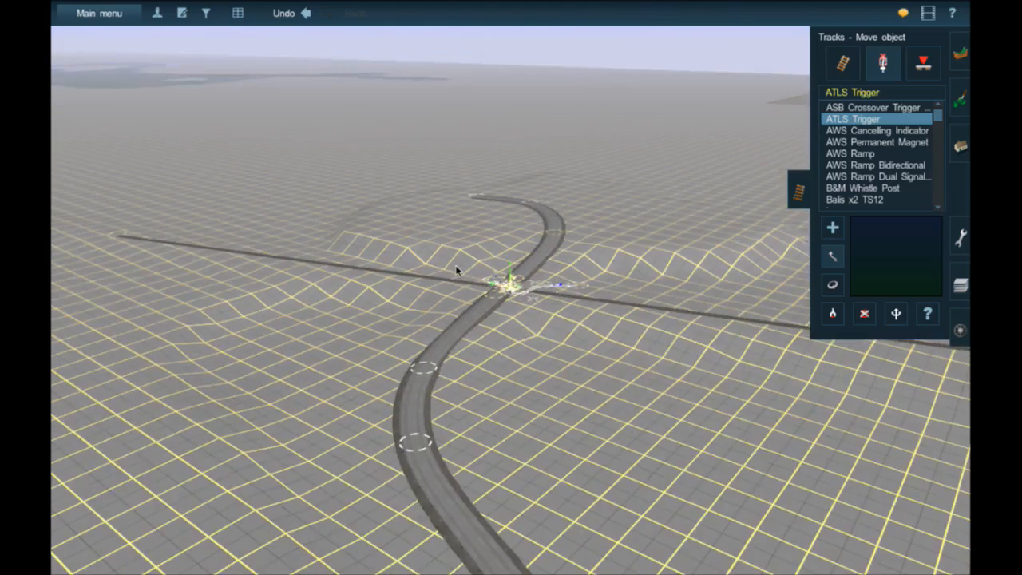
- Find the Warren Township Public Offices area on the route map and go to the street crossing beside it
key("ctrl+m")
scroll(453, 266, "down", 3)
right_click(409, 211)
right_click(414, 195)
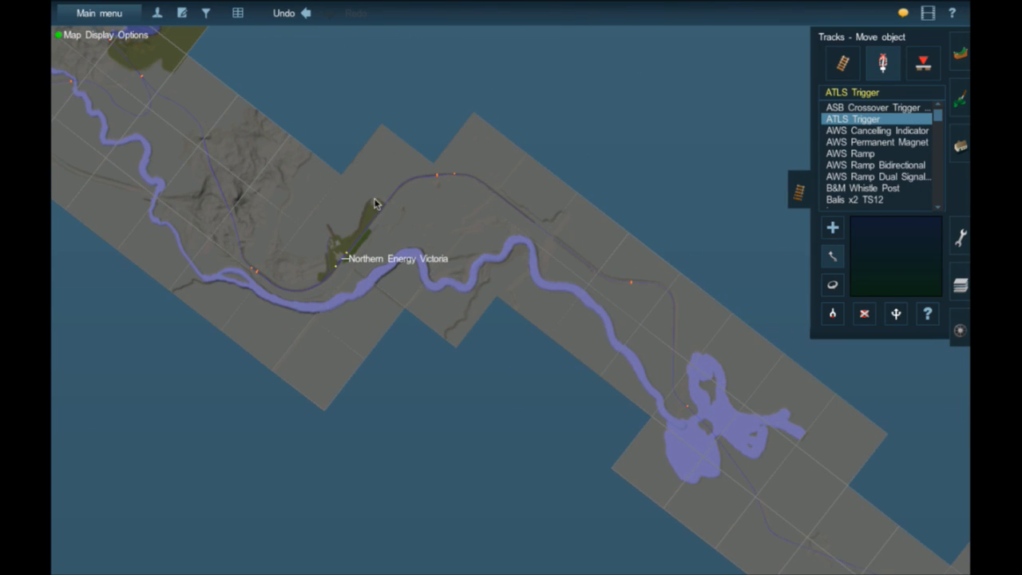
right_click(294, 261)
right_click(342, 174)
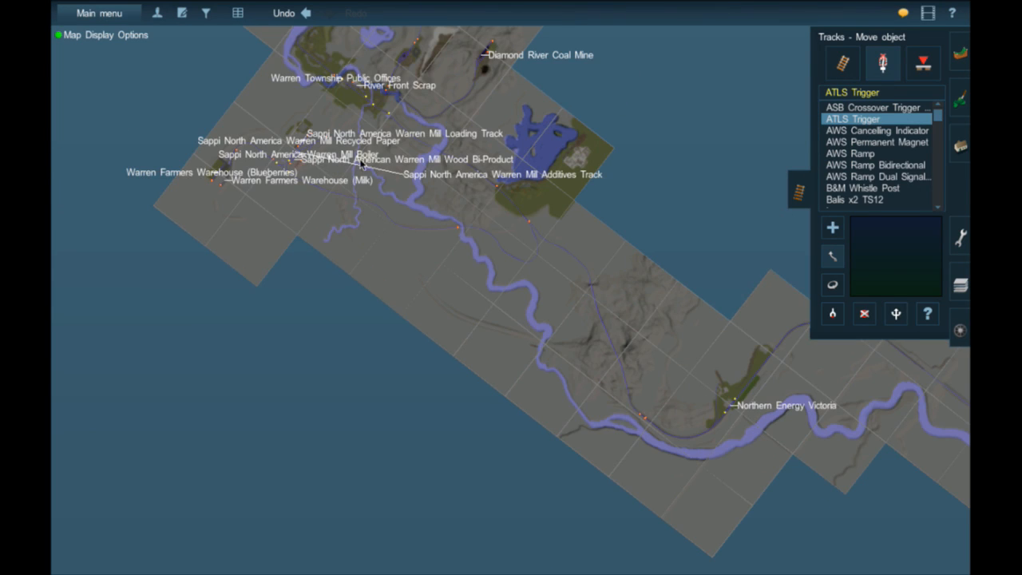
right_click(386, 154)
scroll(468, 225, "up", 5)
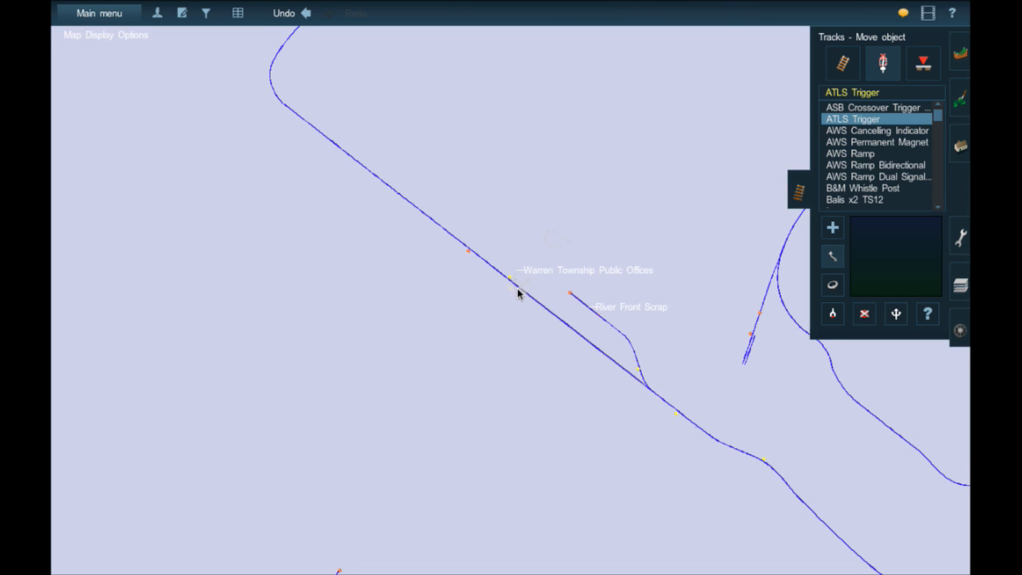
scroll(517, 294, "up", 5)
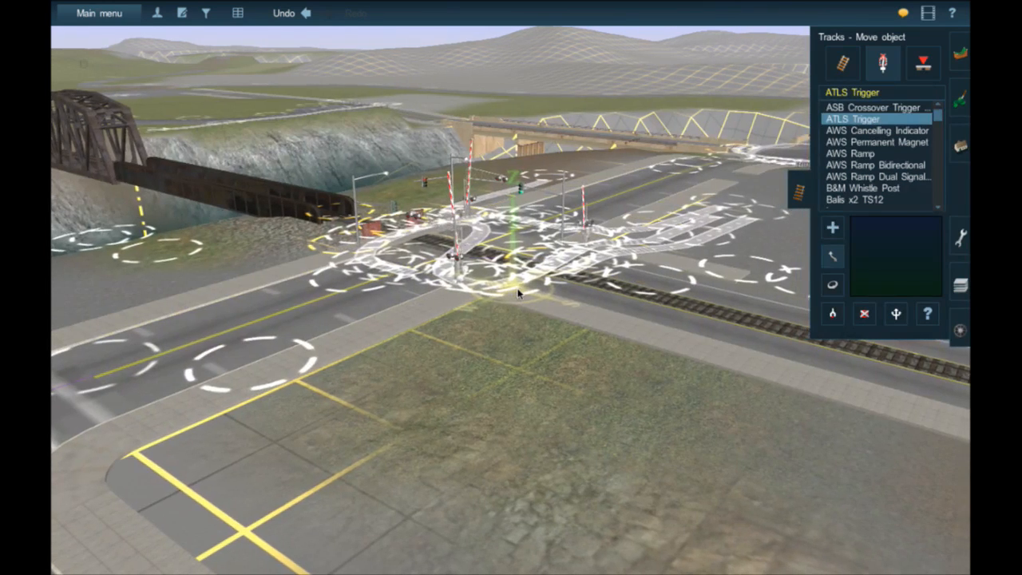
- Examine the downtown crossing along its main street, including the gates, traffic stoppers and passing cars
scroll(463, 269, "up", 1)
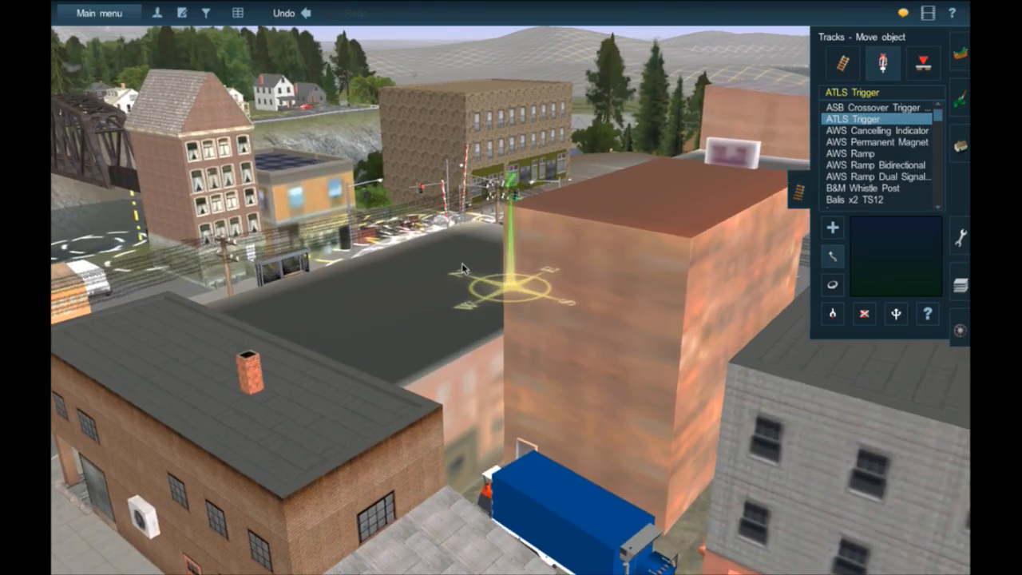
right_click(463, 269)
scroll(463, 269, "up", 5)
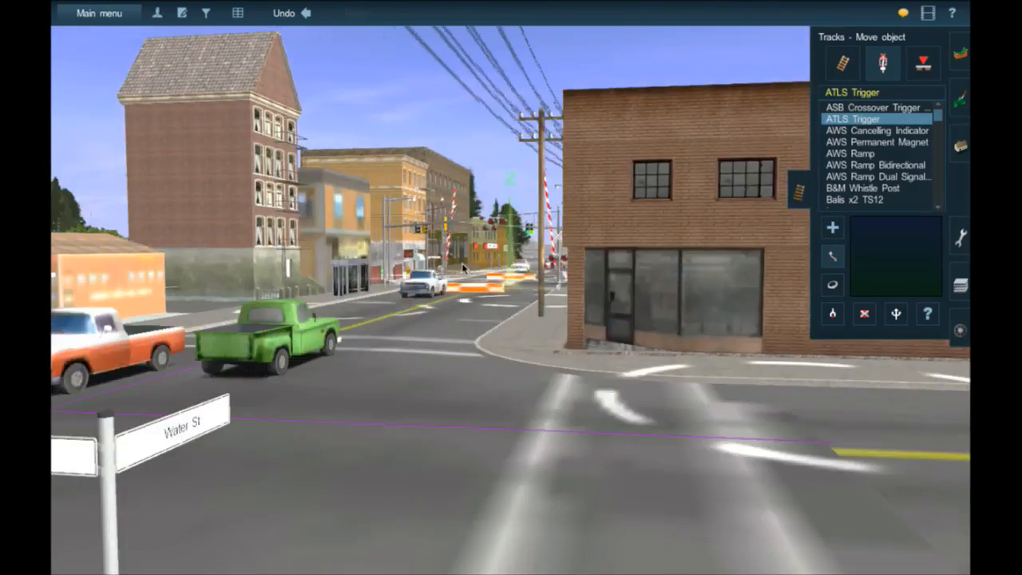
scroll(463, 266, "down", 4)
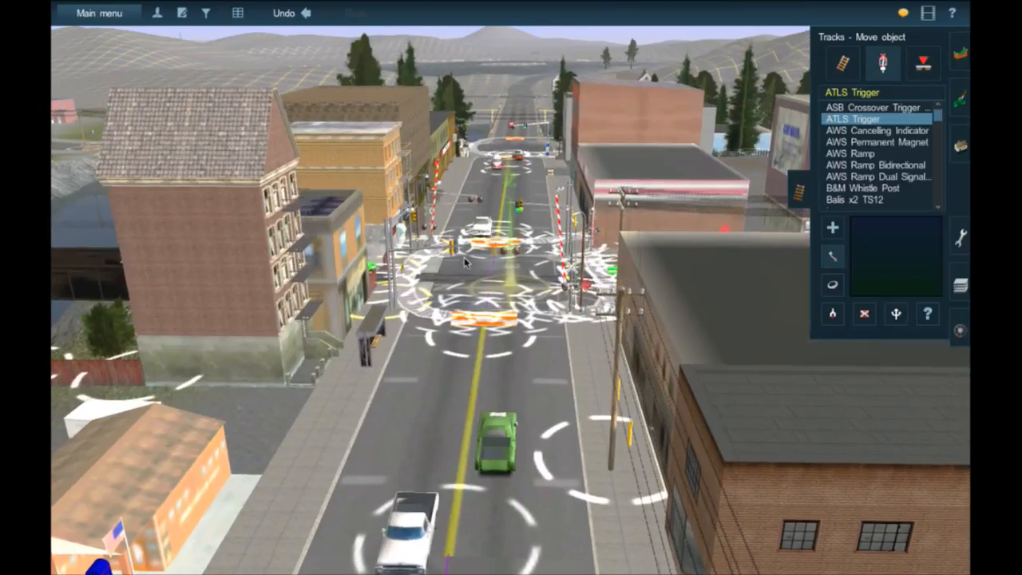
scroll(486, 256, "up", 2)
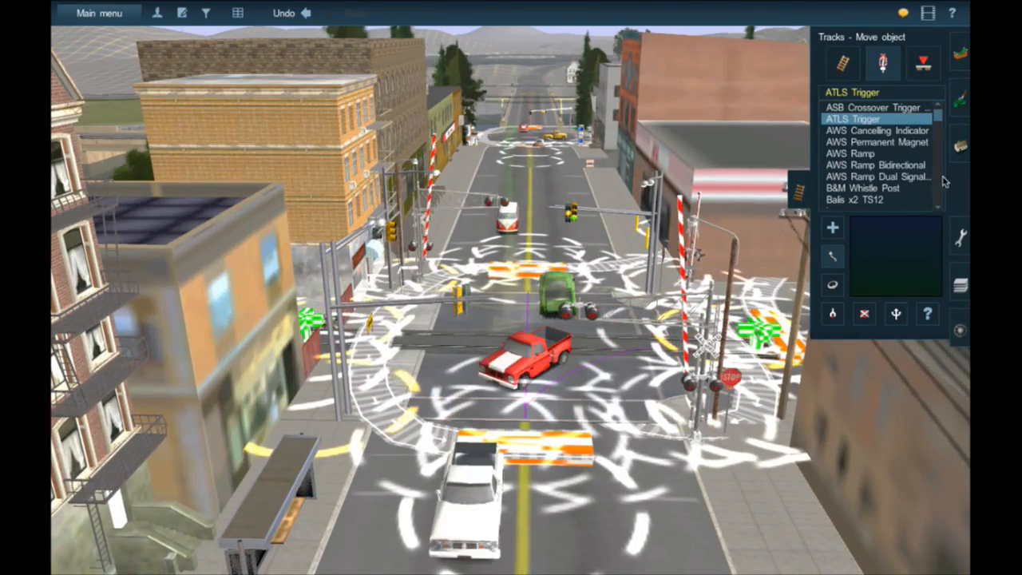
- Apply the downtown YARN intersection's properties with traffic control devices set to none and the arrows sign and street lights off
left_click(961, 146)
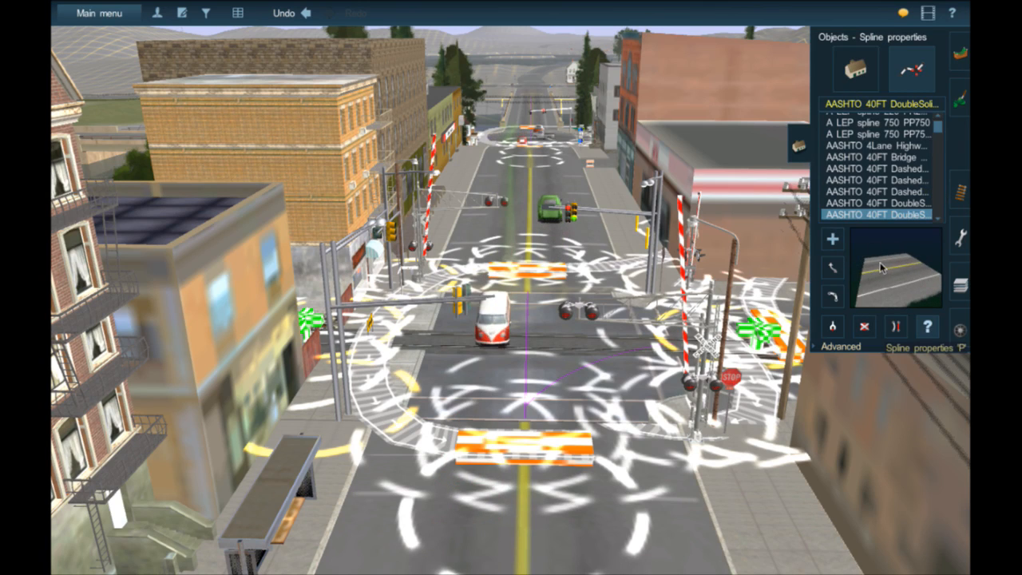
left_click(856, 70)
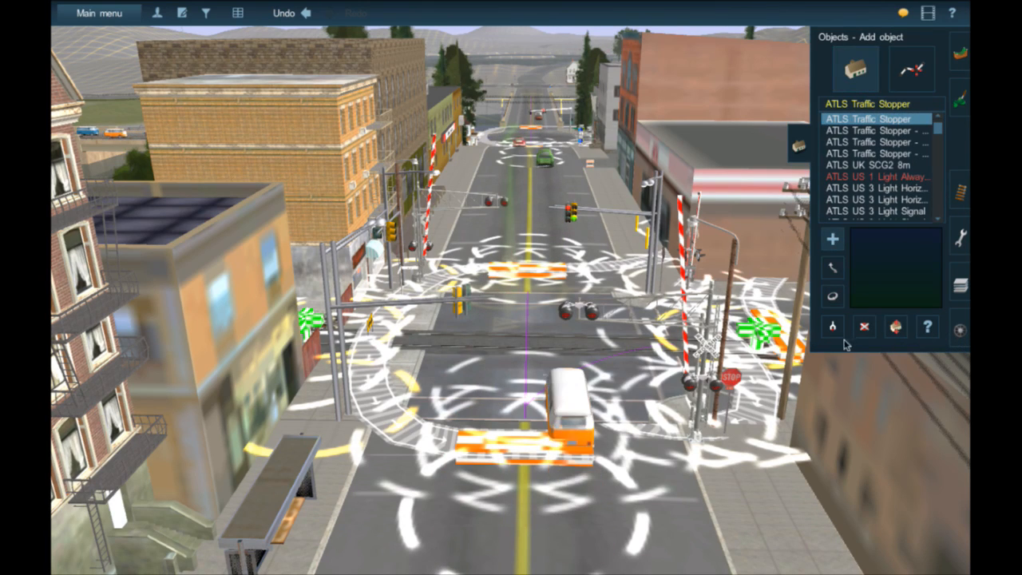
left_click(928, 329)
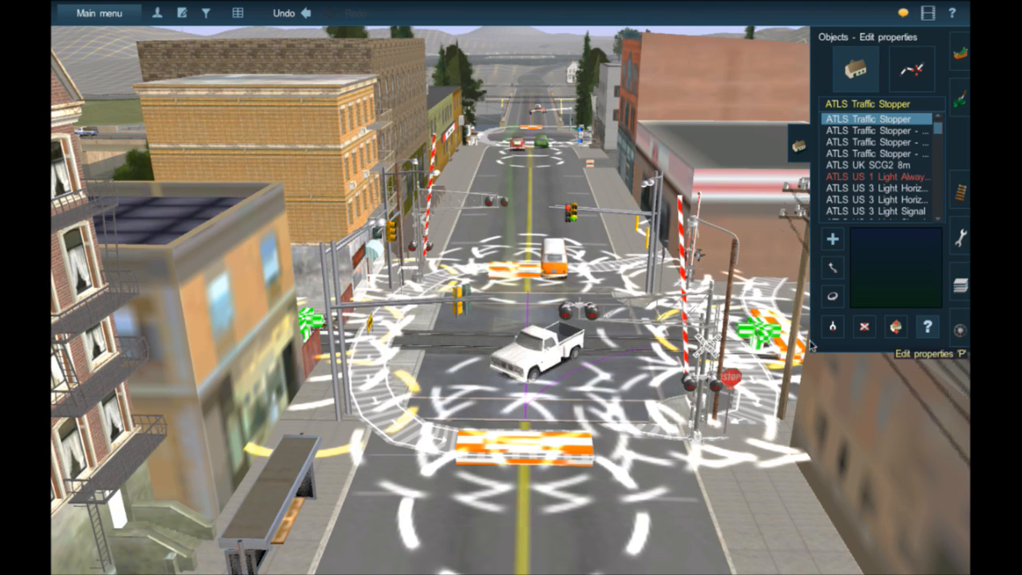
left_click(594, 365)
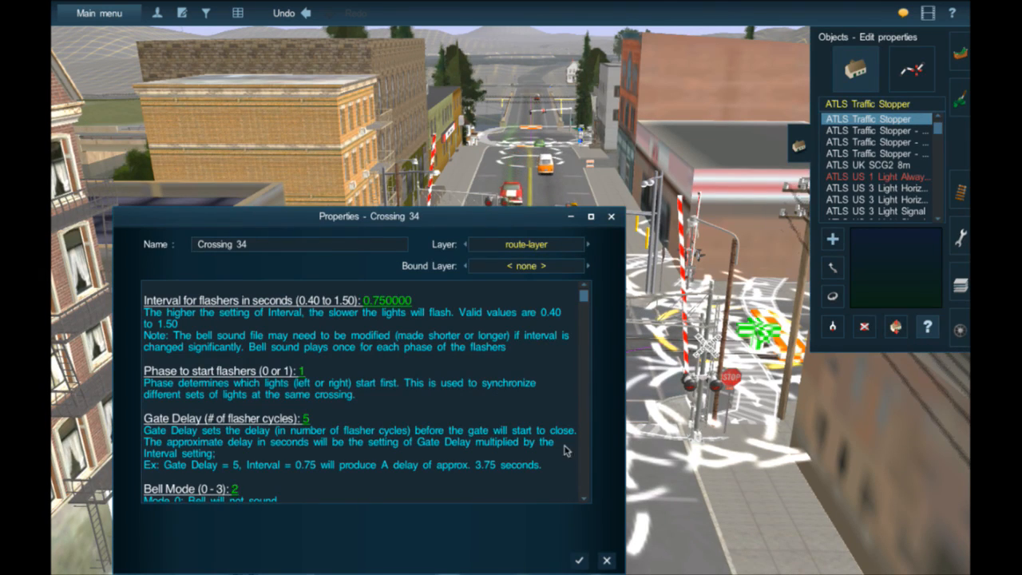
key("Escape")
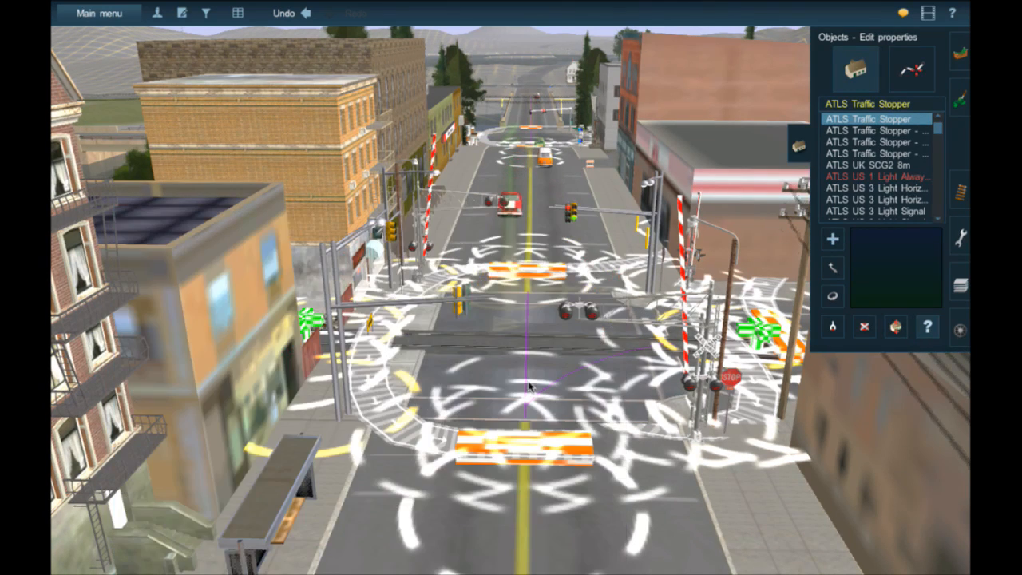
left_click(477, 358)
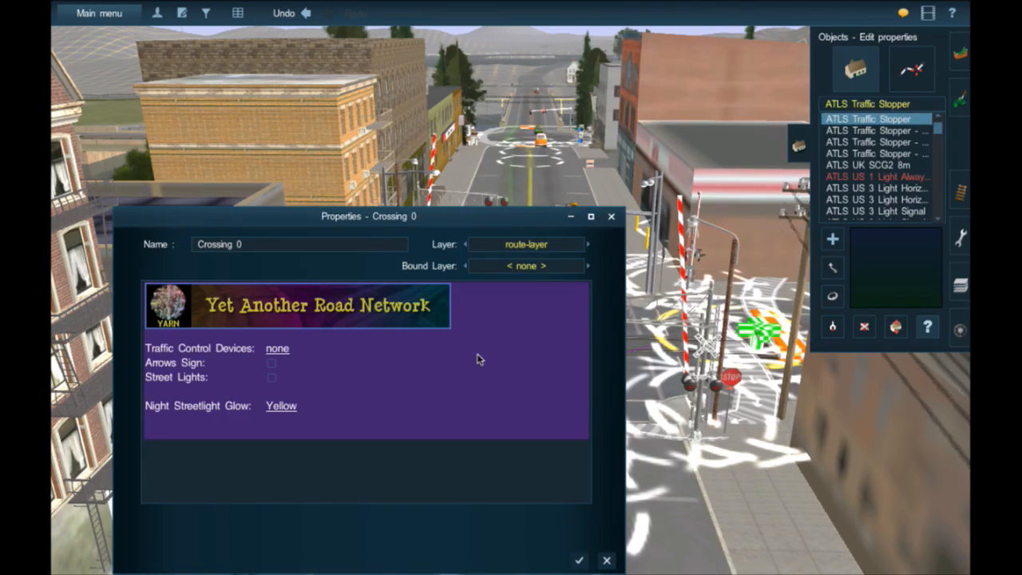
left_click(580, 562)
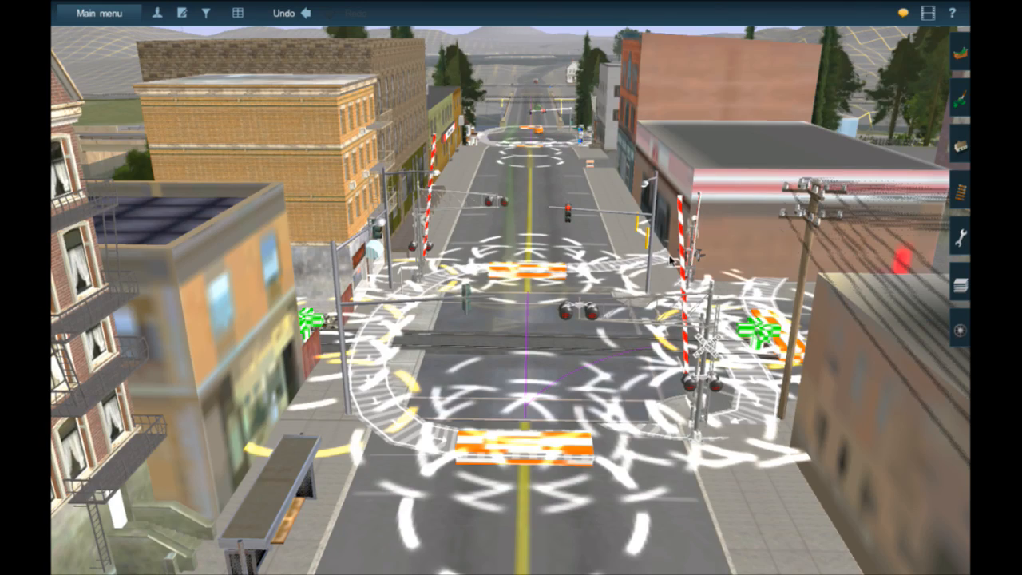
- Inspect the downtown intersection from all sides, including its gates, traffic stoppers, linking tracks and both triggers
key("Left")
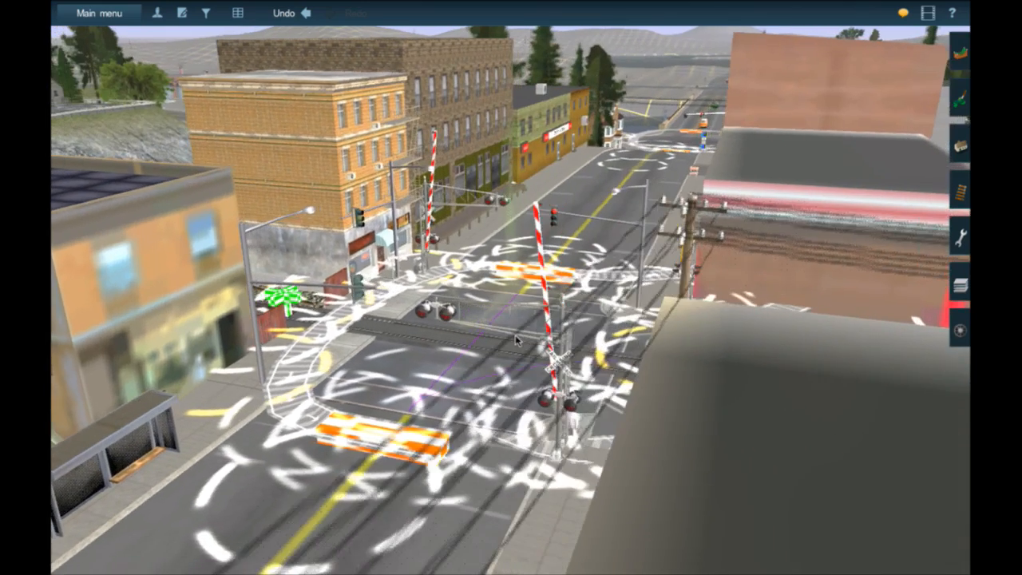
right_click(515, 342)
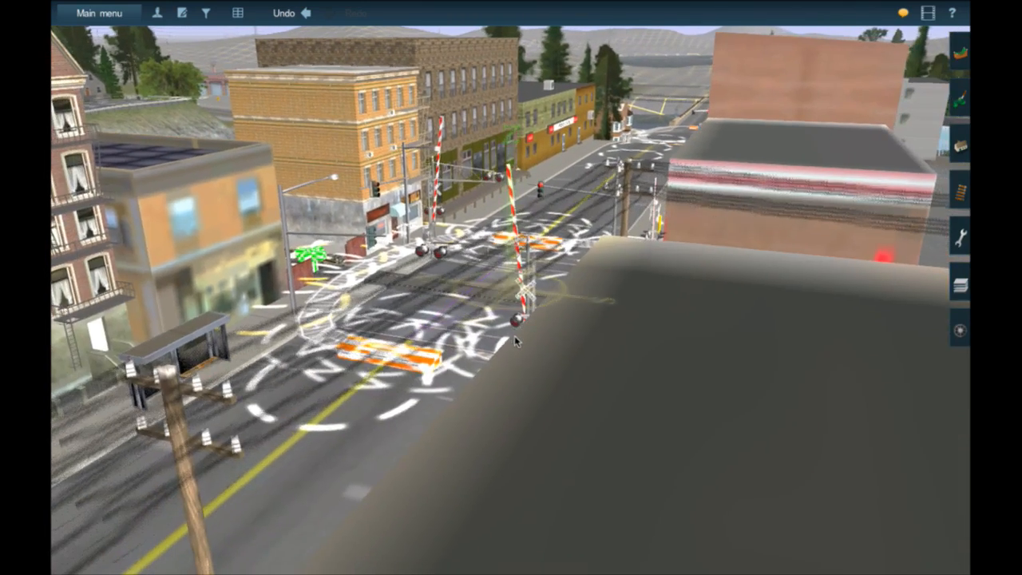
key("Left")
key("Up")
key("Left")
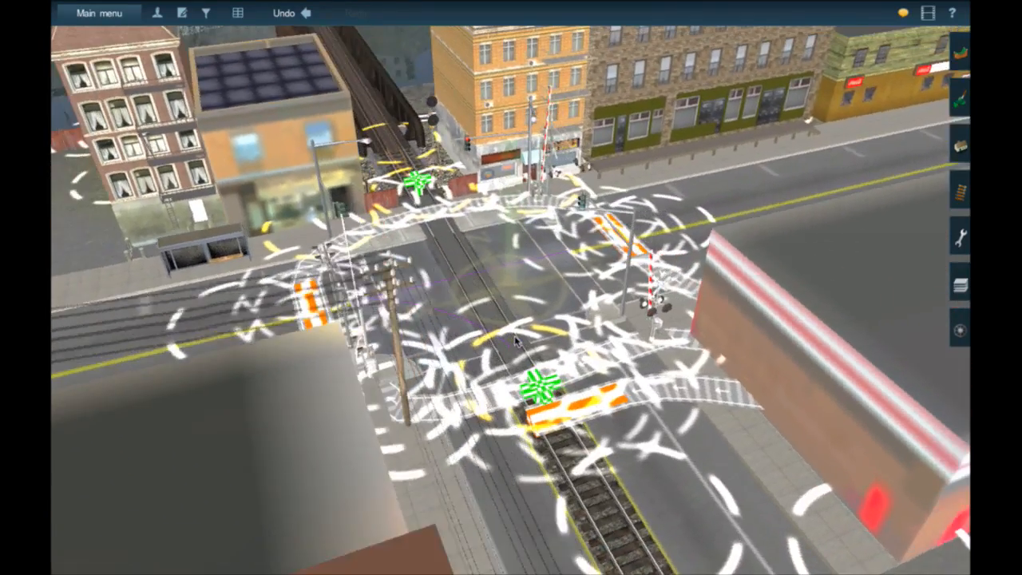
key("Left")
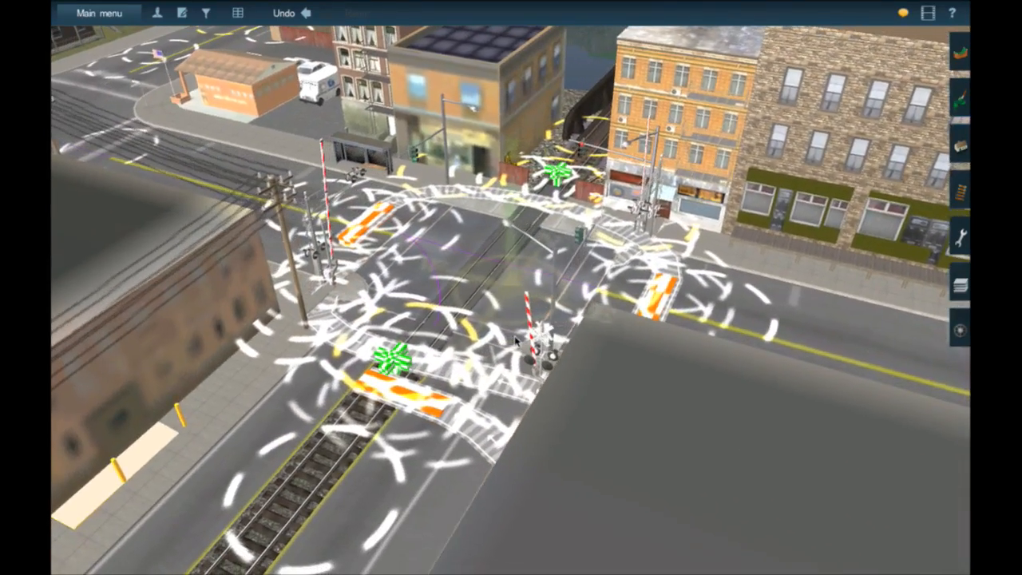
key("Left")
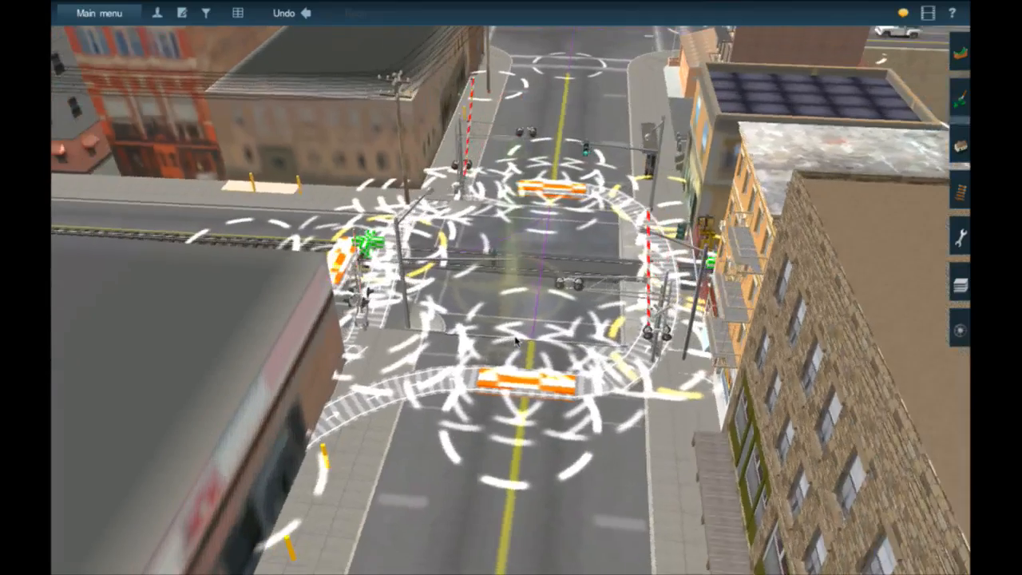
key("Down")
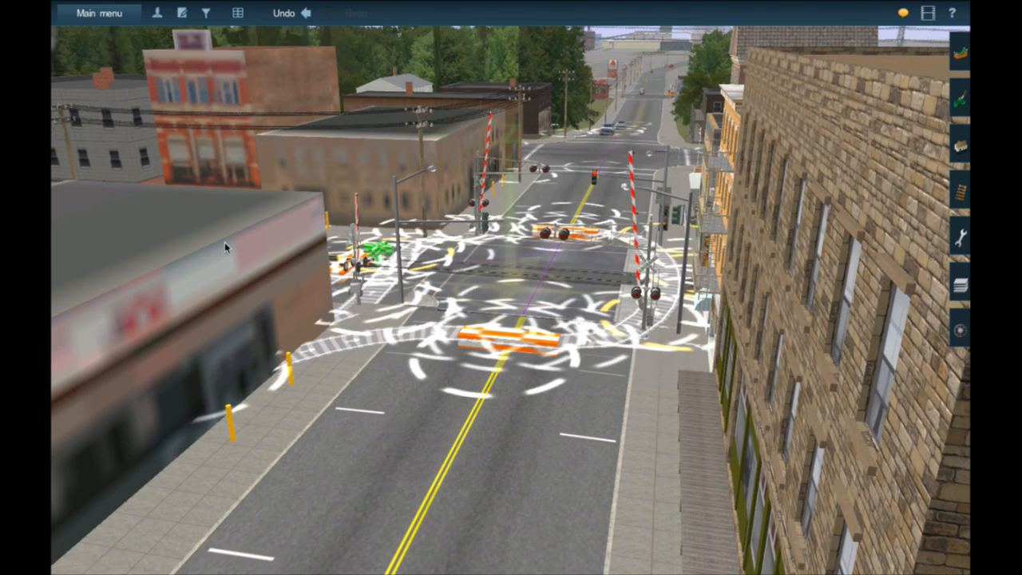
- View the downtown crossing along the rails from the bridge side between the two buildings
right_click(546, 272)
key("Left")
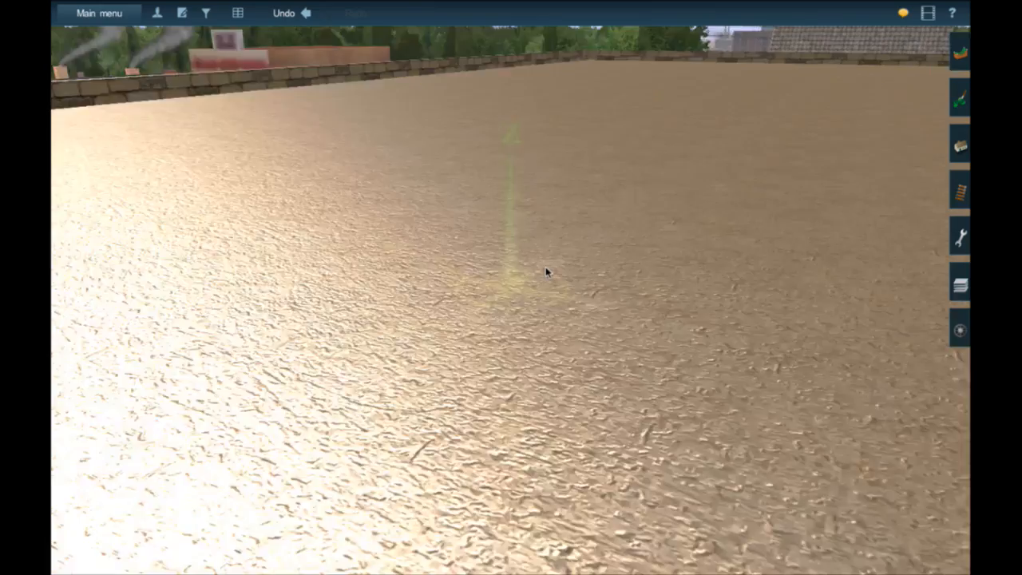
key("Left")
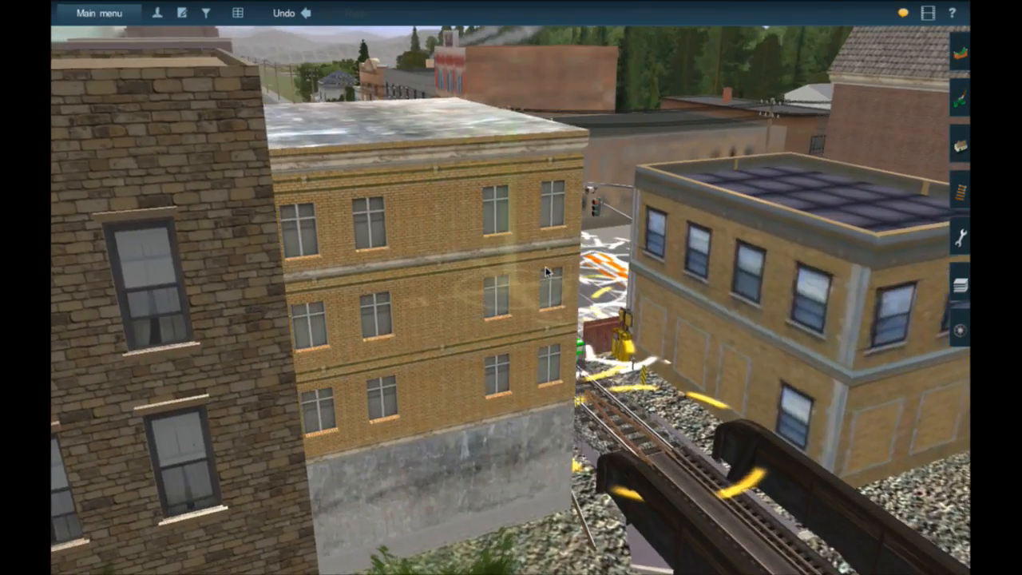
key("Left")
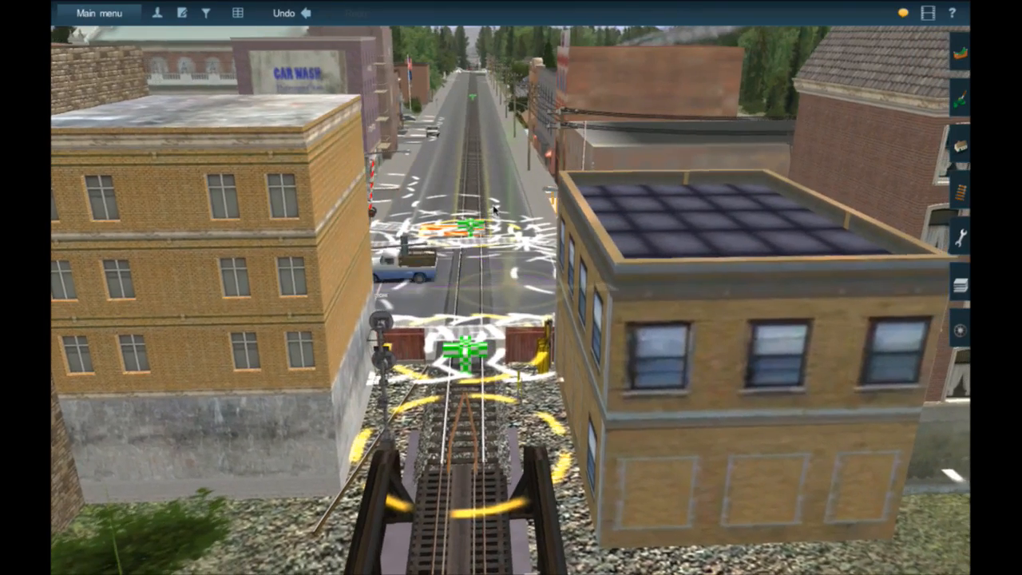
- Follow the street track to the crossing at River Front Scrap Switch and examine its traffic stoppers, linking tracks and triggers
right_click(463, 252)
right_click_drag(494, 211, 521, 249)
right_click(519, 242)
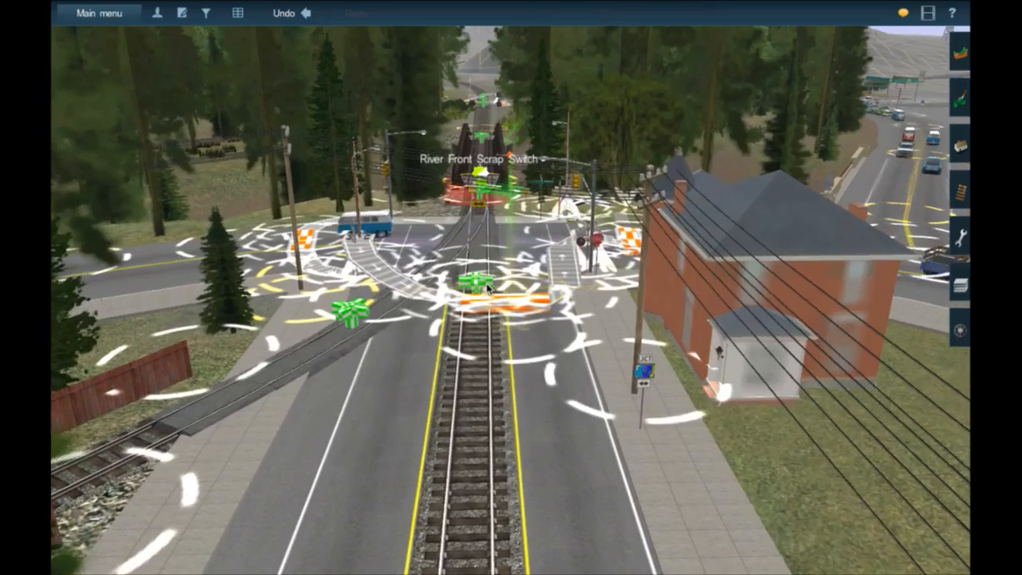
scroll(488, 288, "up", 3)
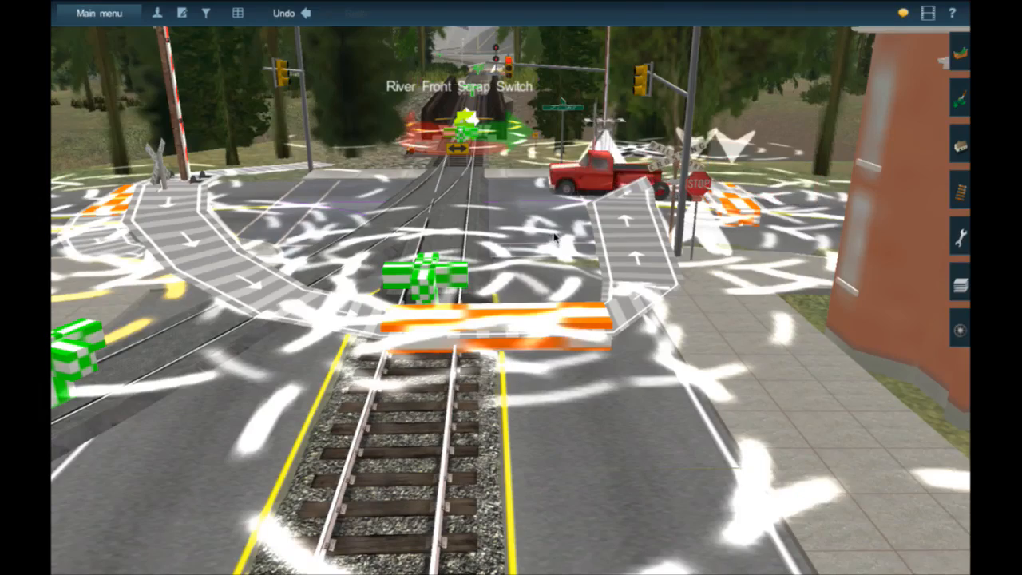
right_click_drag(554, 238, 670, 253)
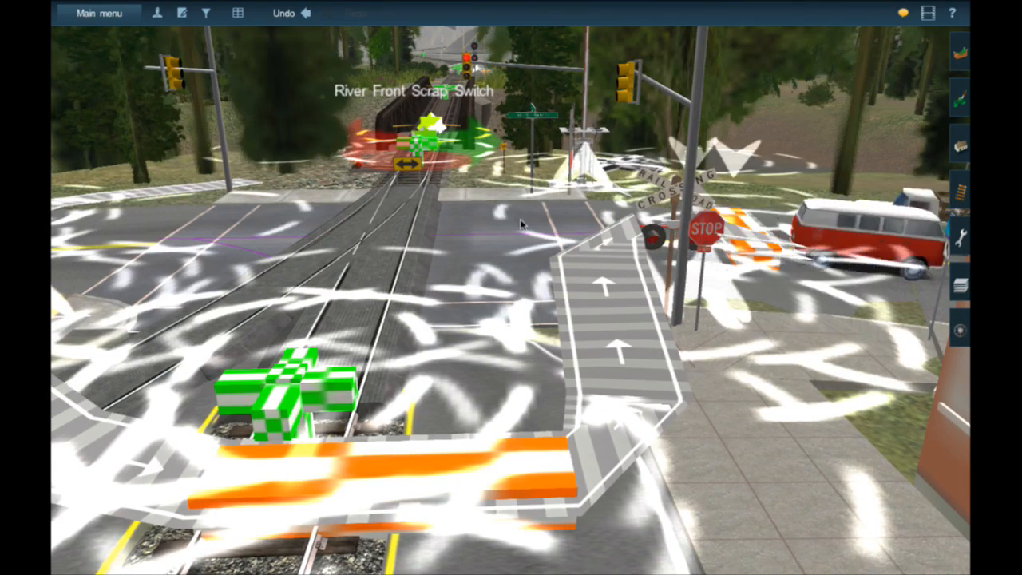
mouse_move(562, 229)
right_mouse_down()
mouse_move(401, 201)
mouse_move(506, 229)
right_mouse_up()
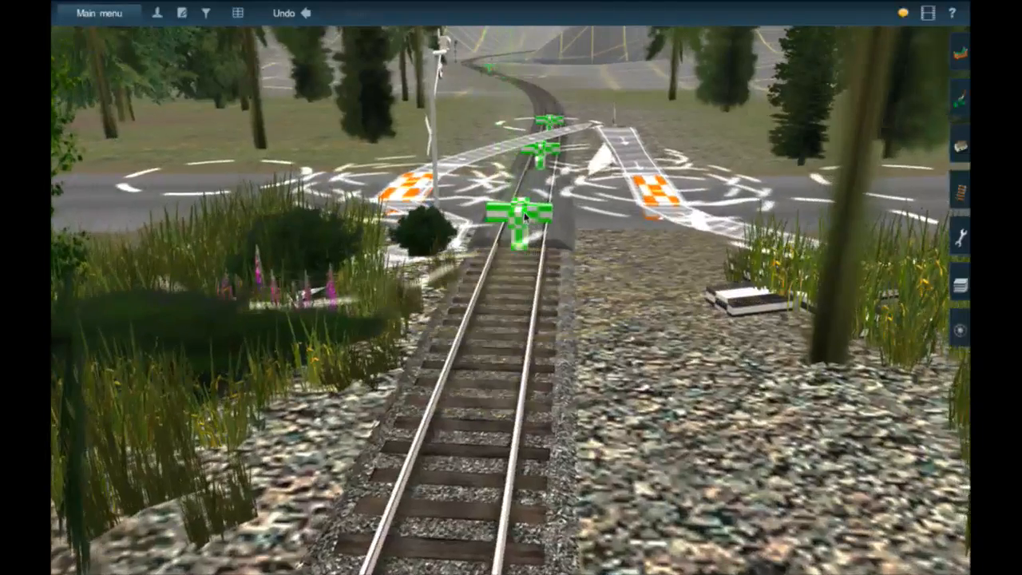
- Examine the River Front Scrap Switch crossing from the rails and from the road, including its signals, traffic stoppers and linking tracks
right_click(525, 215)
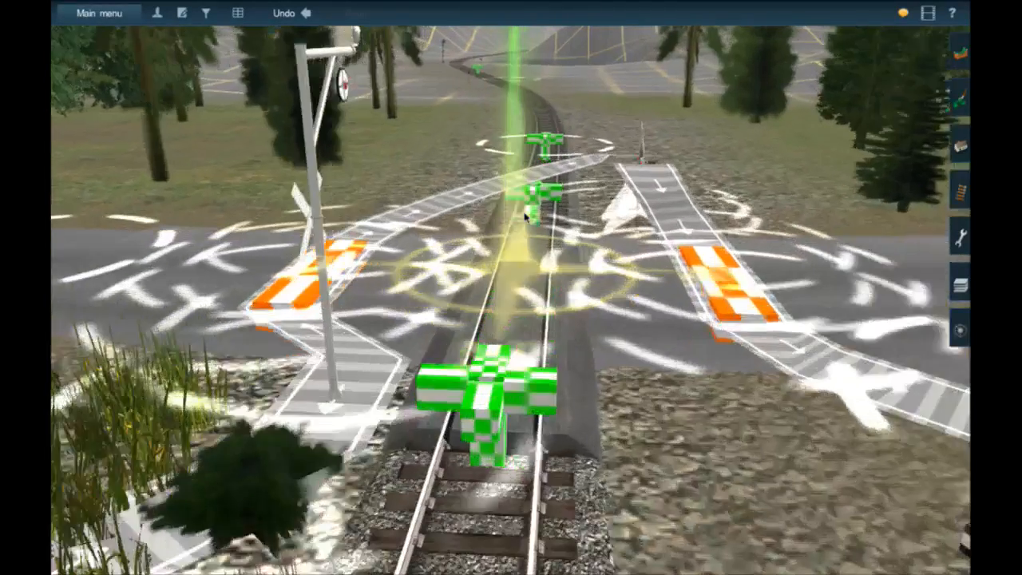
key("Left")
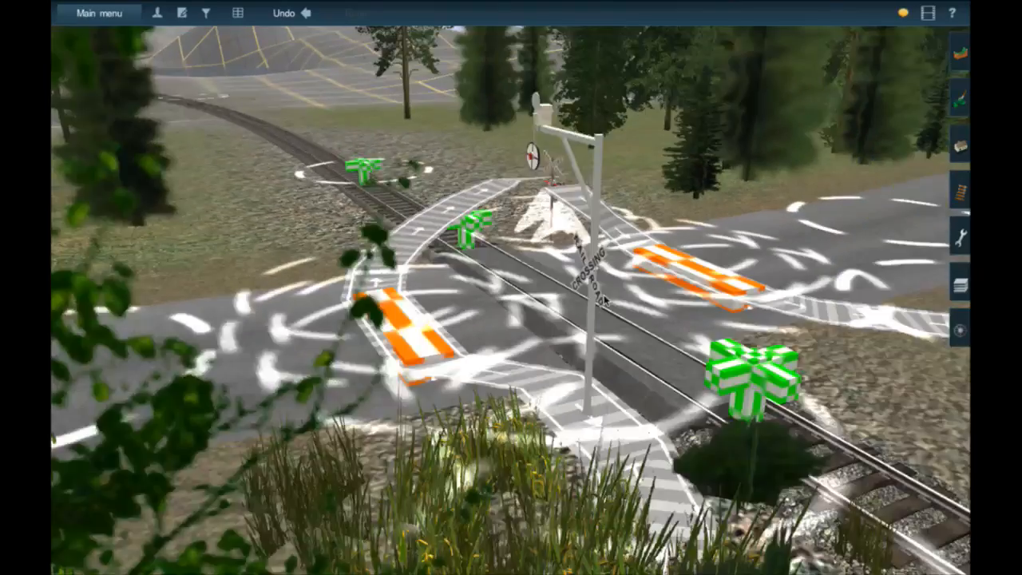
scroll(604, 302, "down", 3)
key("Left")
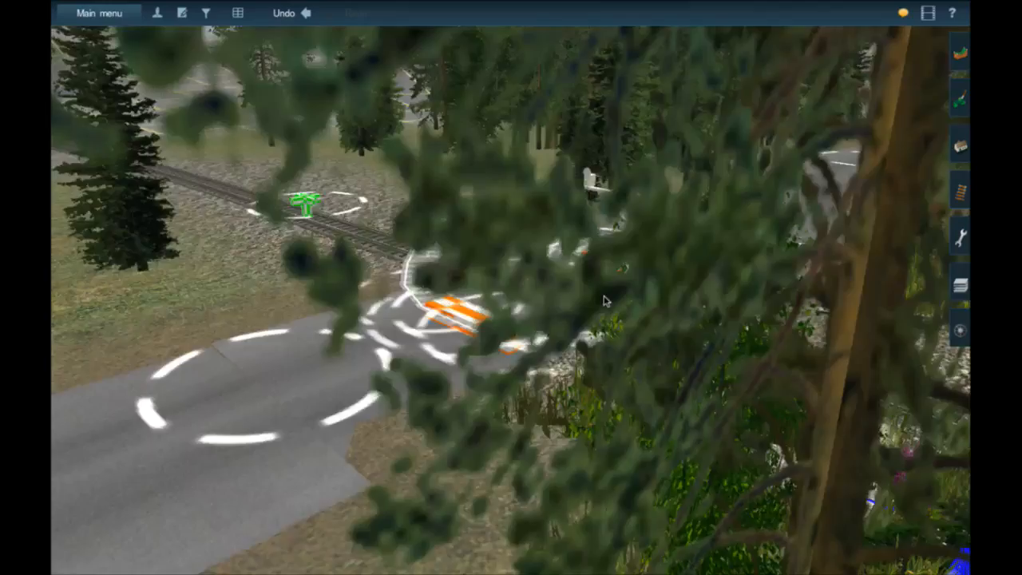
right_click(604, 301)
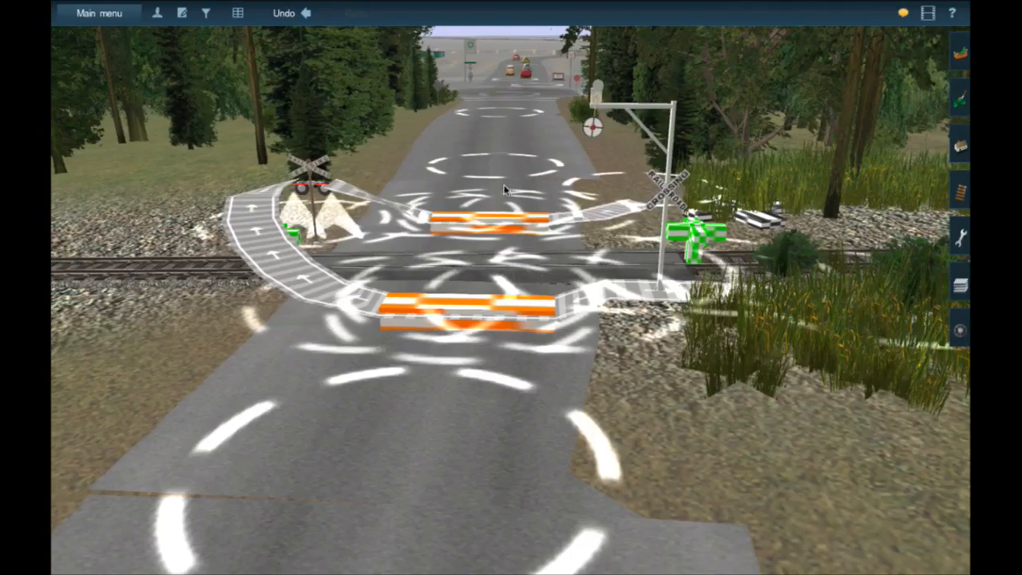
- Travel past the gas station to the divided highway's rail crossing and inspect its gates, cantilever signals and traffic stoppers
right_click(526, 77)
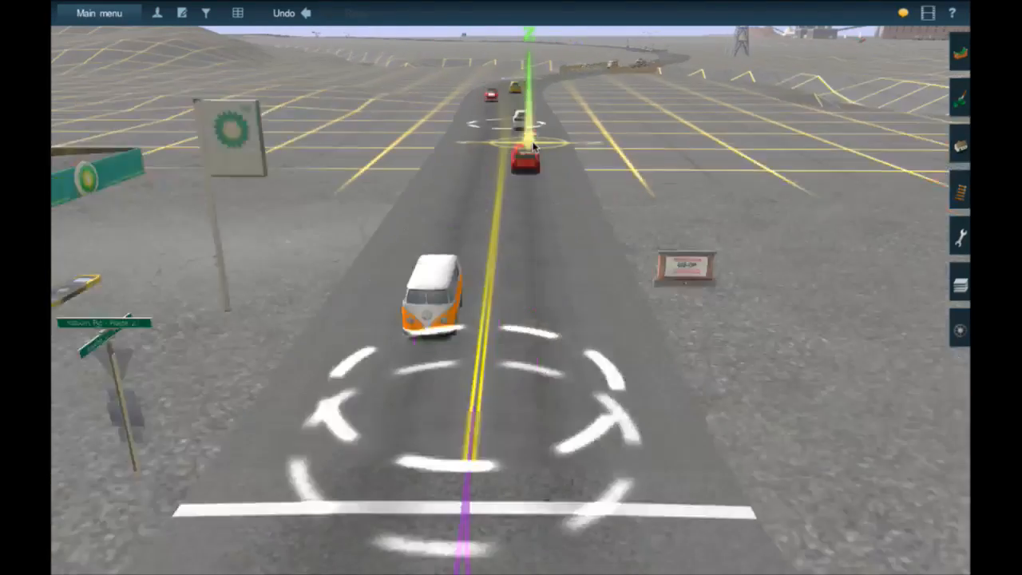
right_click(529, 134)
right_click(455, 110)
right_click(438, 99)
right_click(443, 93)
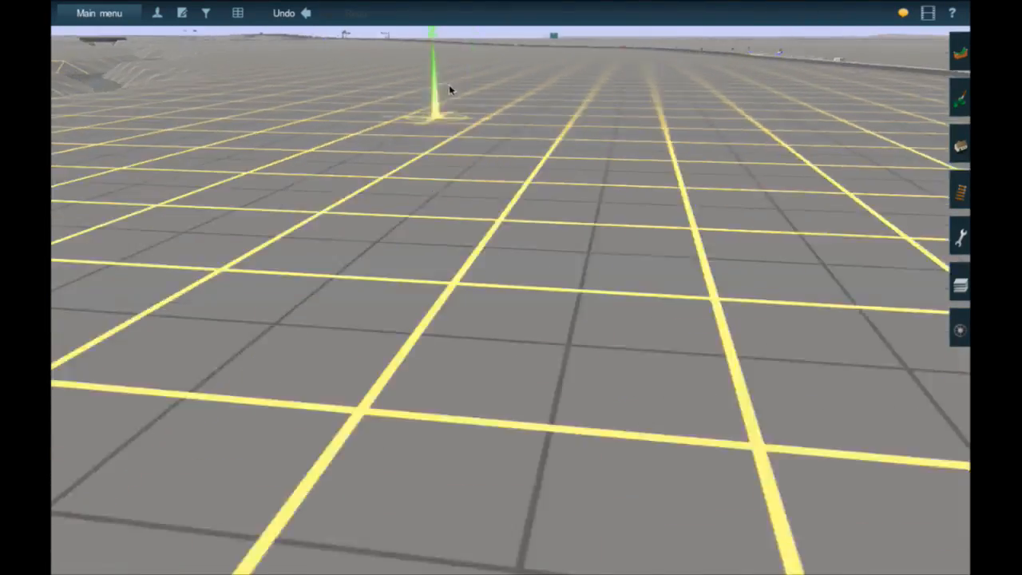
mouse_move(450, 86)
right_mouse_down()
mouse_move(580, 108)
mouse_move(614, 161)
mouse_move(559, 139)
right_mouse_up()
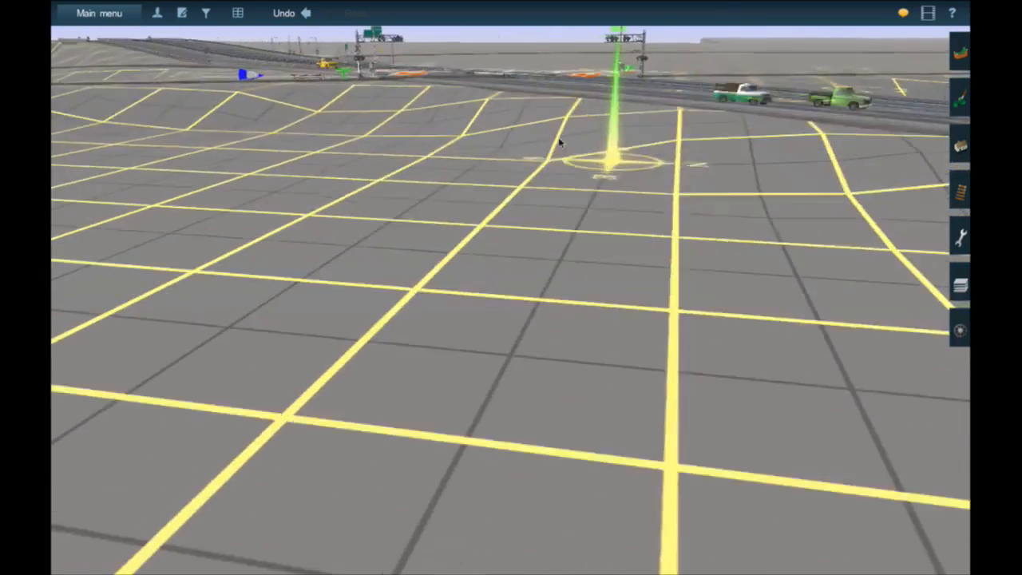
right_click(540, 120)
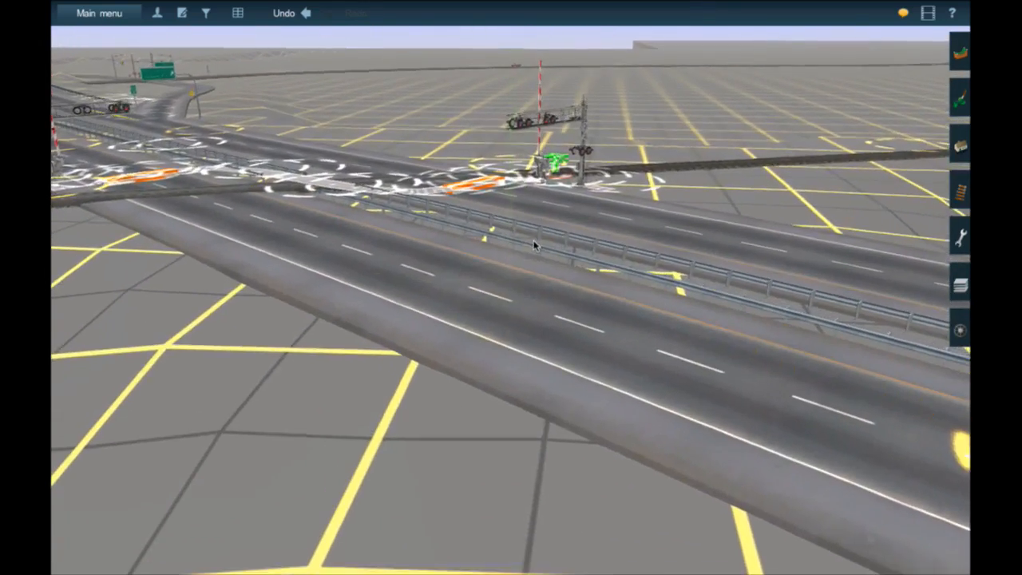
right_click(534, 245)
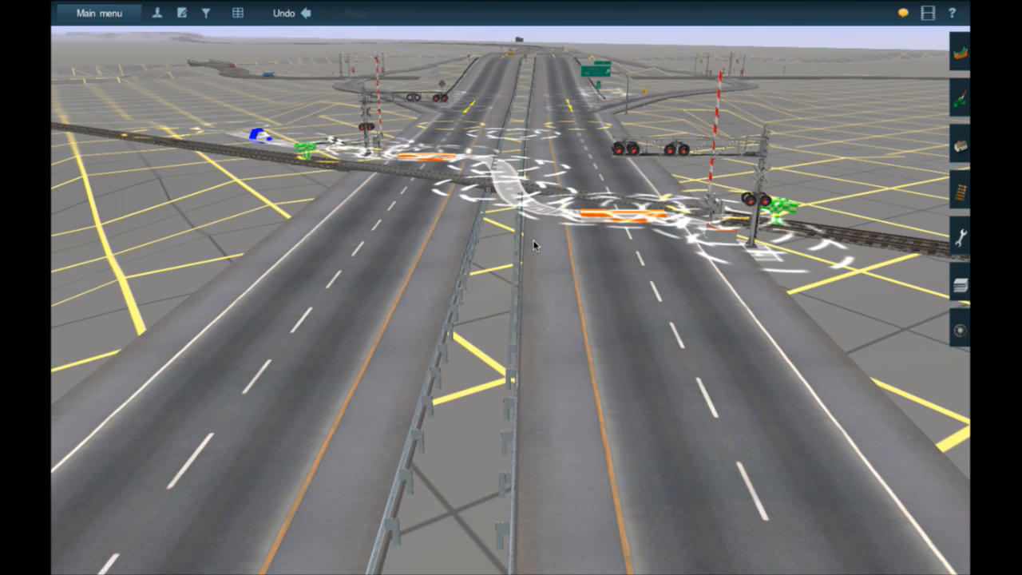
- Follow the rail line on the route map from the highway crossing to the far end of the track
mouse_move(547, 166)
right_mouse_down()
mouse_move(513, 134)
mouse_move(386, 141)
right_mouse_up()
scroll(386, 141, "down", 15)
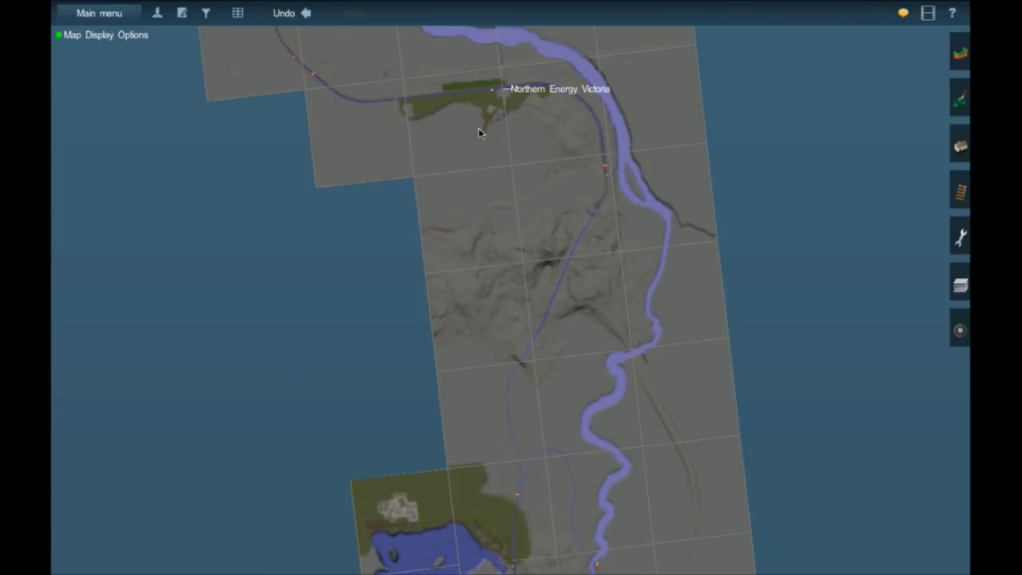
right_click(538, 131)
right_click(435, 123)
right_click(435, 123)
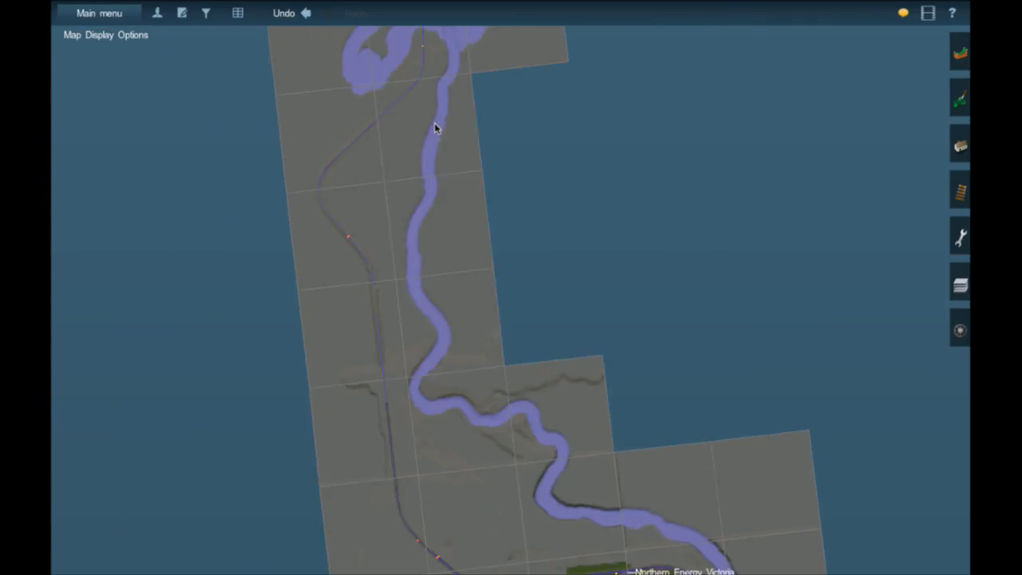
right_click(425, 124)
right_click(425, 123)
right_click(536, 140)
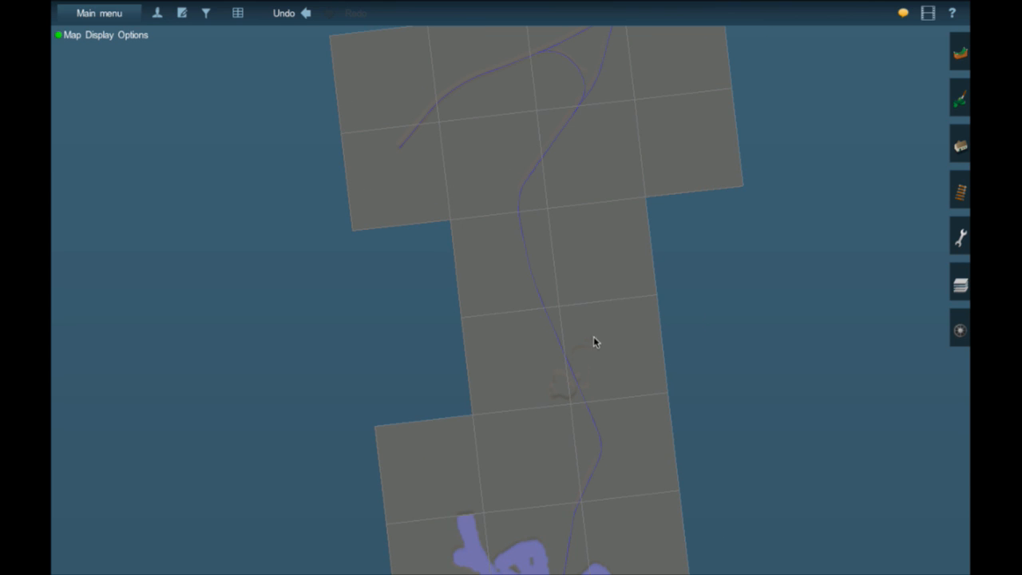
right_click(594, 341)
right_click(535, 238)
right_click(527, 210)
right_click(479, 158)
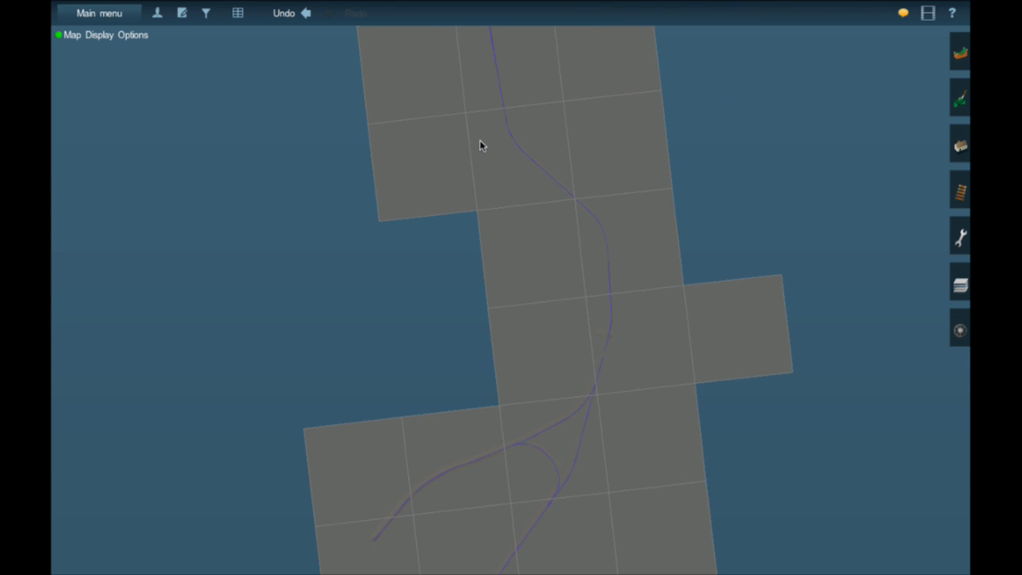
right_click(479, 140)
right_click(495, 141)
right_click(507, 142)
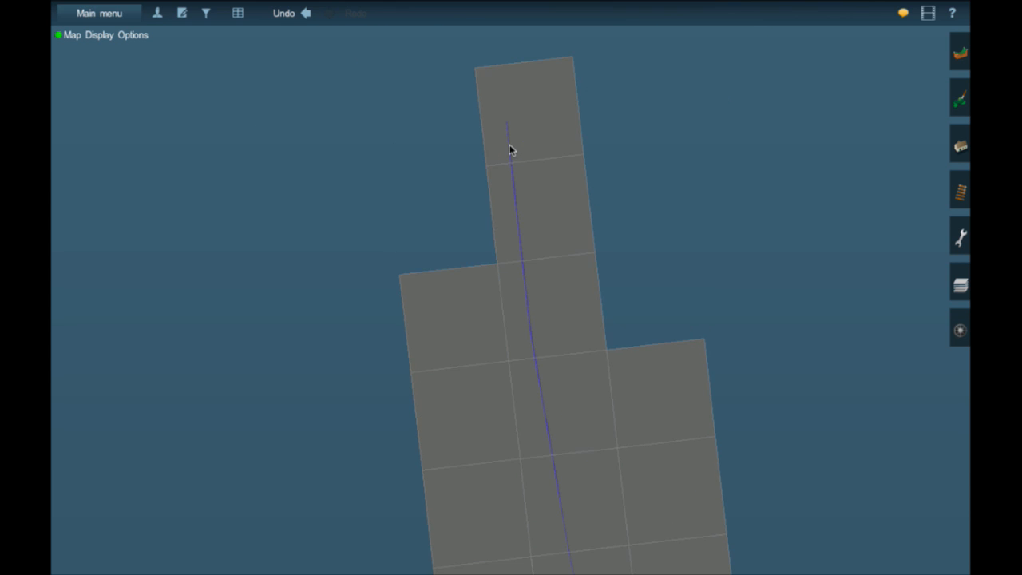
right_click(509, 149)
right_click(523, 298)
- View the open ends of the double track up close in the 3D view
key("ctrl+m")
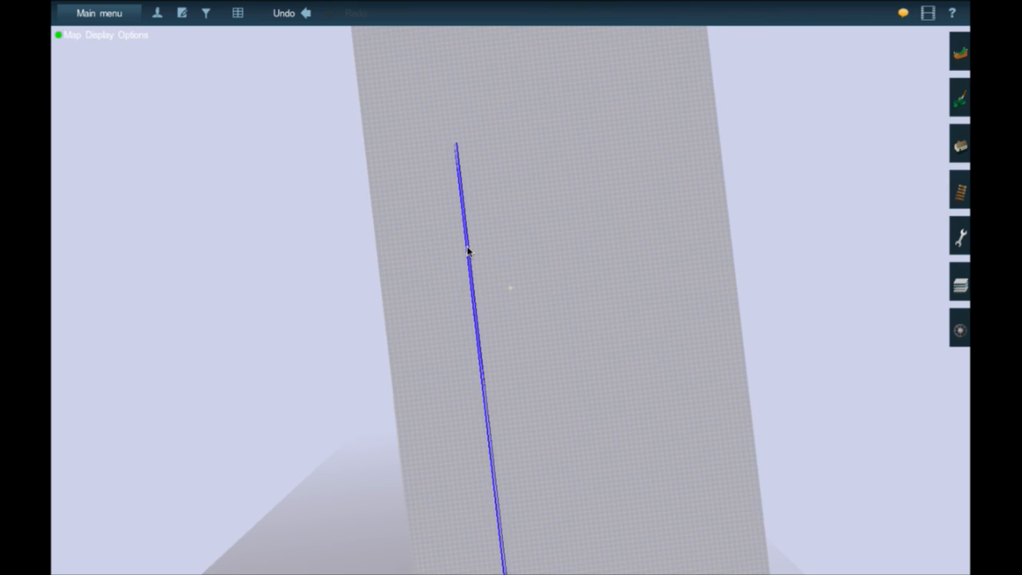
key("ctrl+m")
right_click(388, 167)
scroll(530, 237, "down", 3)
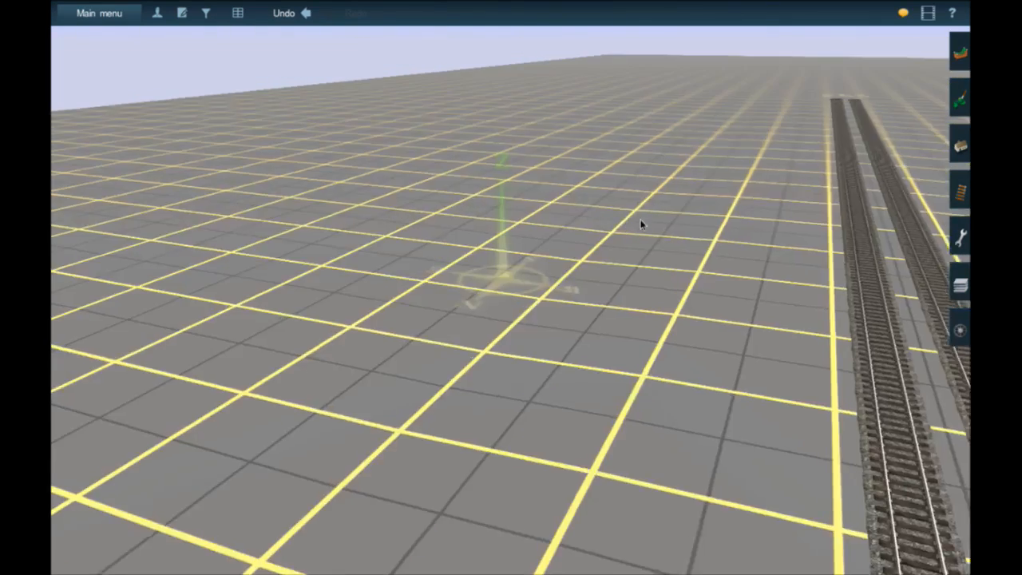
right_click(679, 208)
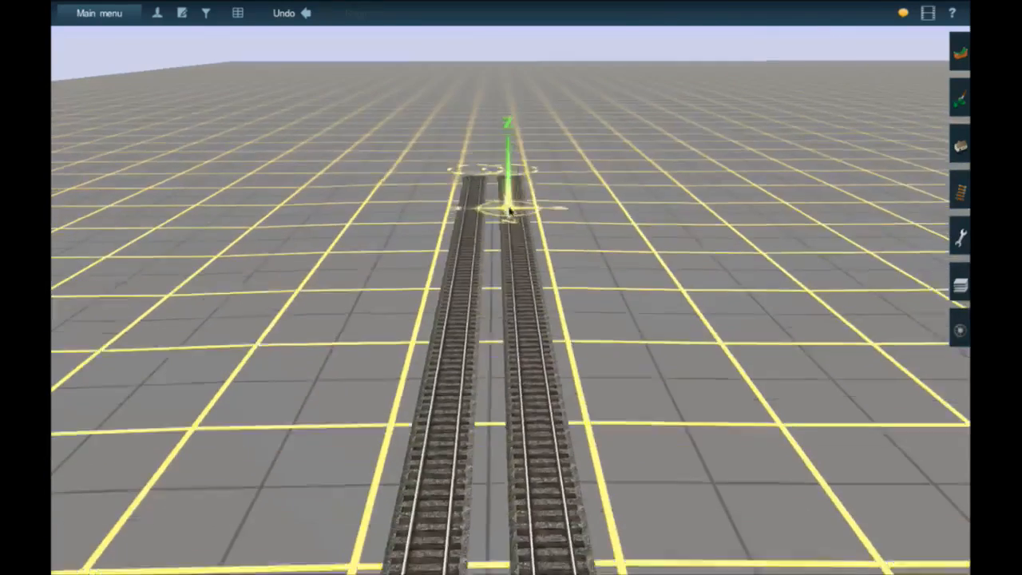
right_click(511, 211)
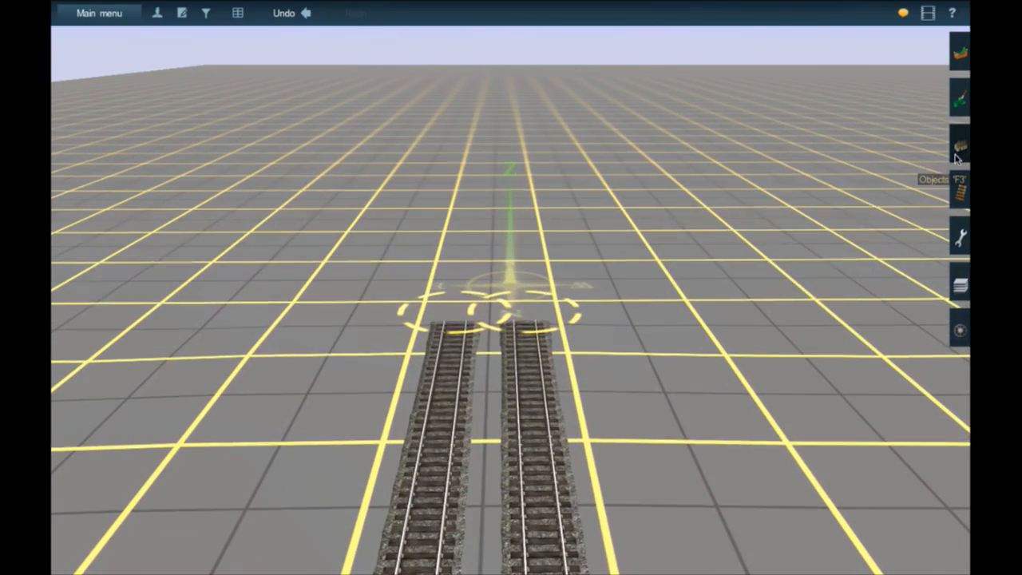
- Add new terrain sections ahead of and beside the end of the double track
key("F3")
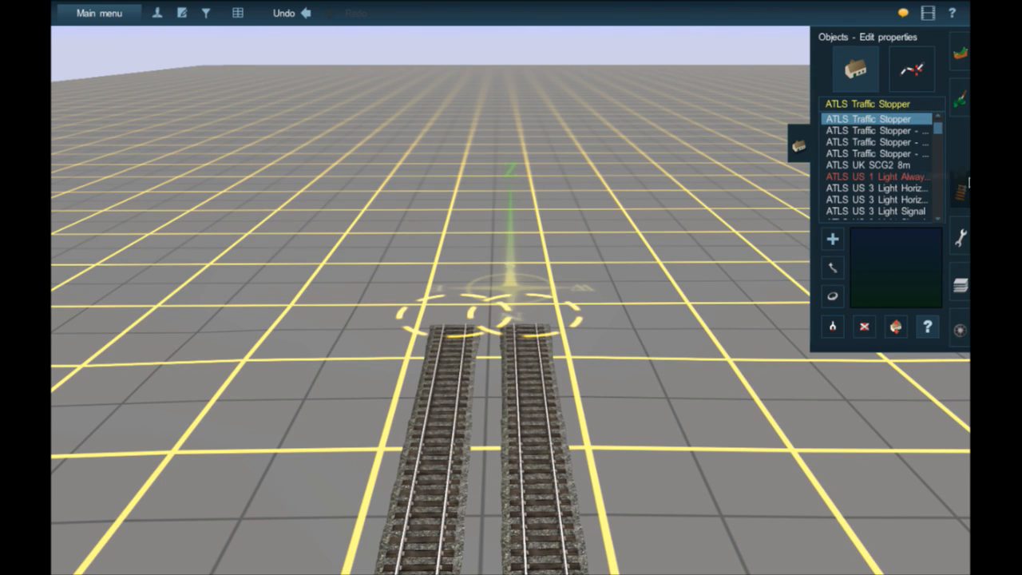
left_click(963, 64)
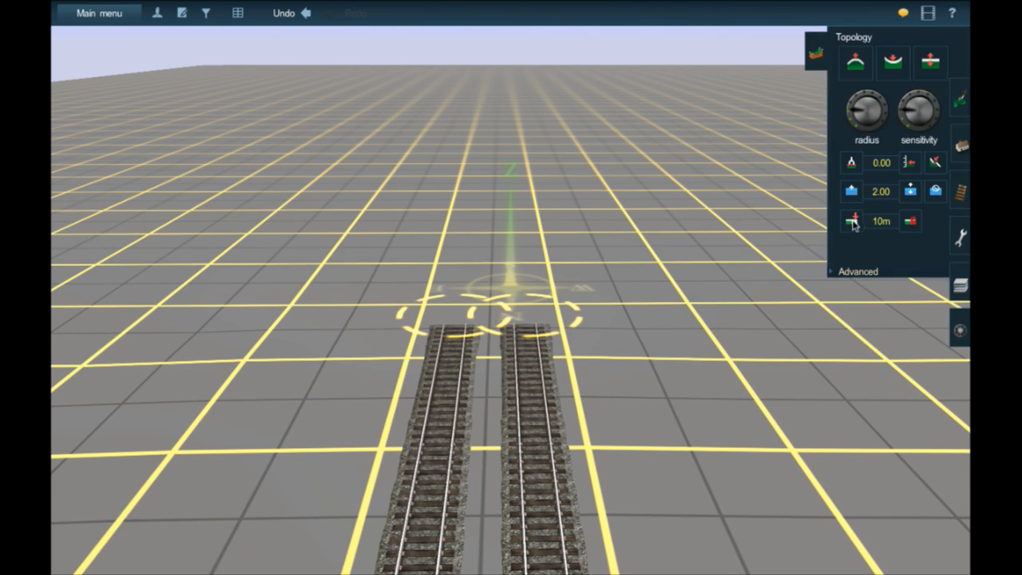
scroll(388, 93, "down", 5)
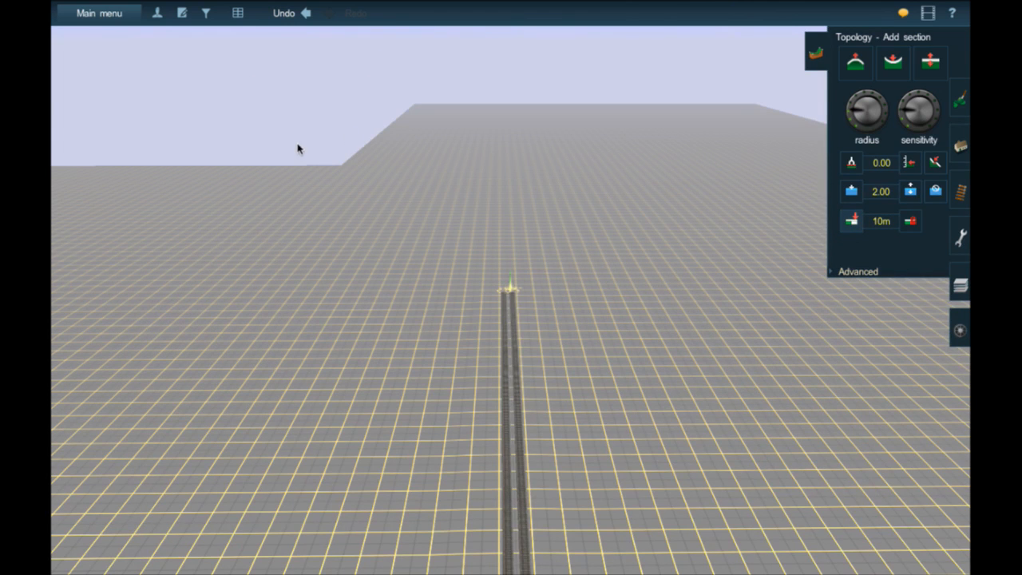
right_click(484, 259)
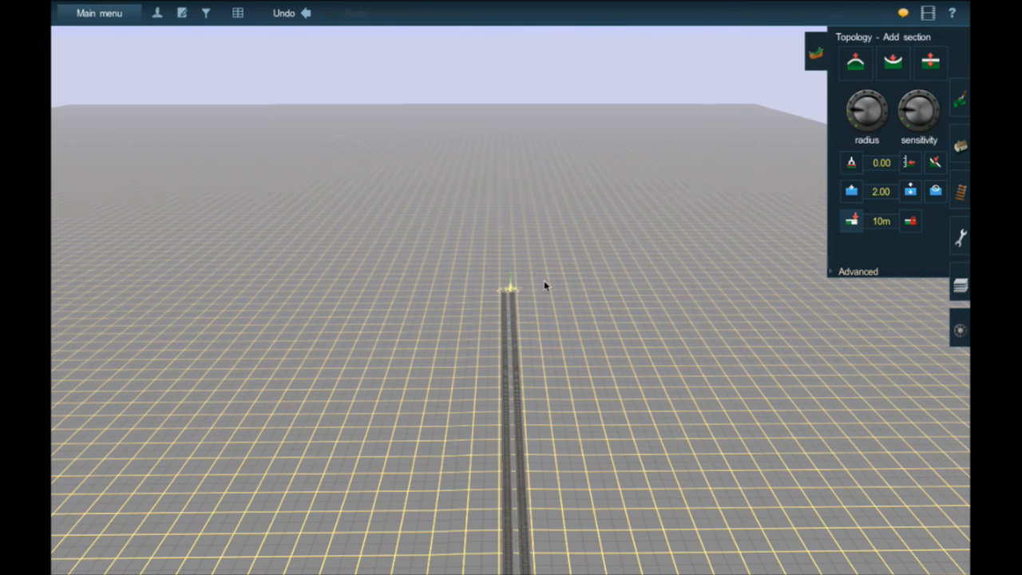
- Inspect the double track's ends and the added terrain sections around them, both up close and on the map
right_click(541, 313)
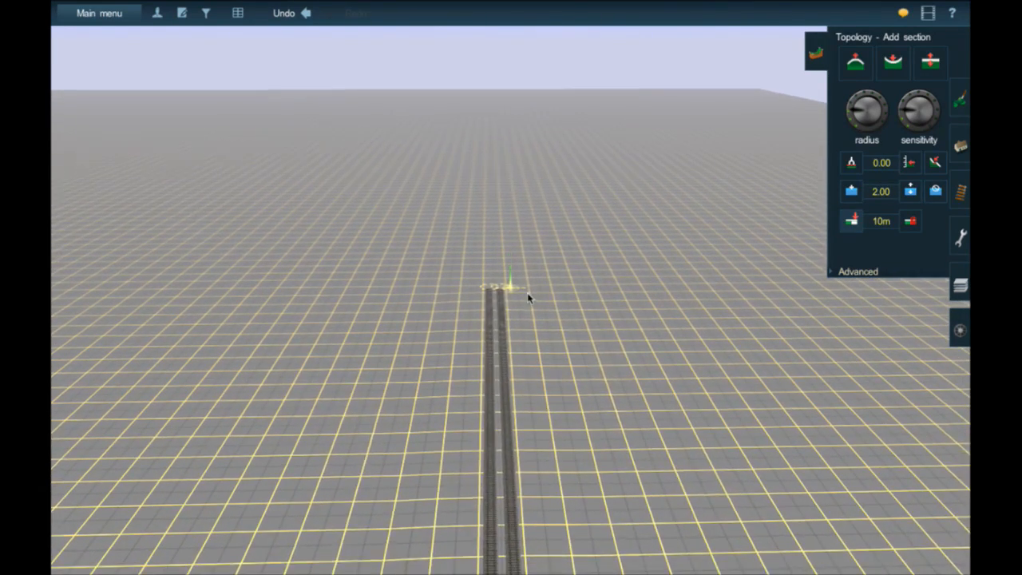
right_click(484, 269)
right_click(531, 304)
scroll(513, 292, "up", 8)
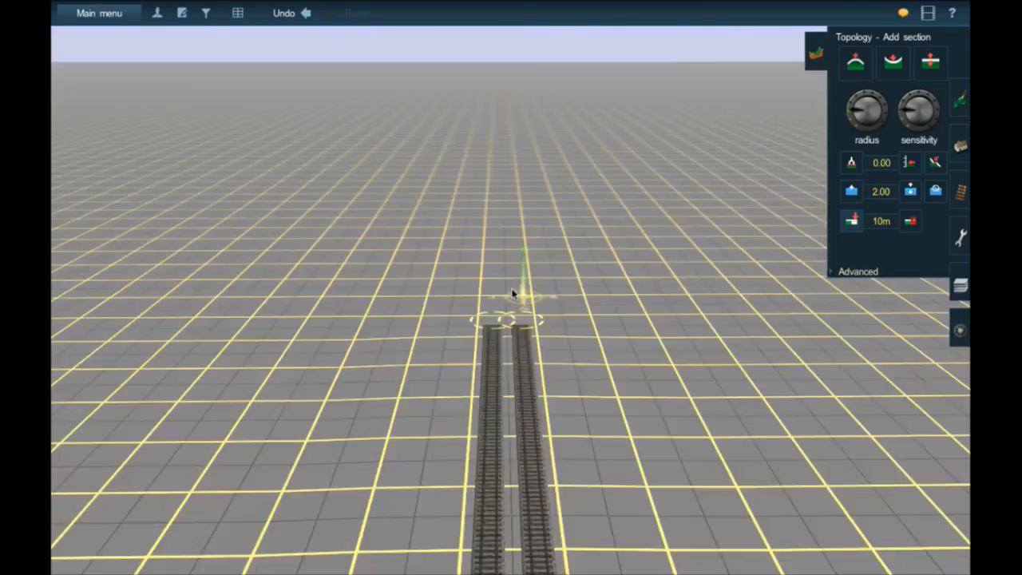
scroll(479, 291, "down", 3)
right_click(471, 293)
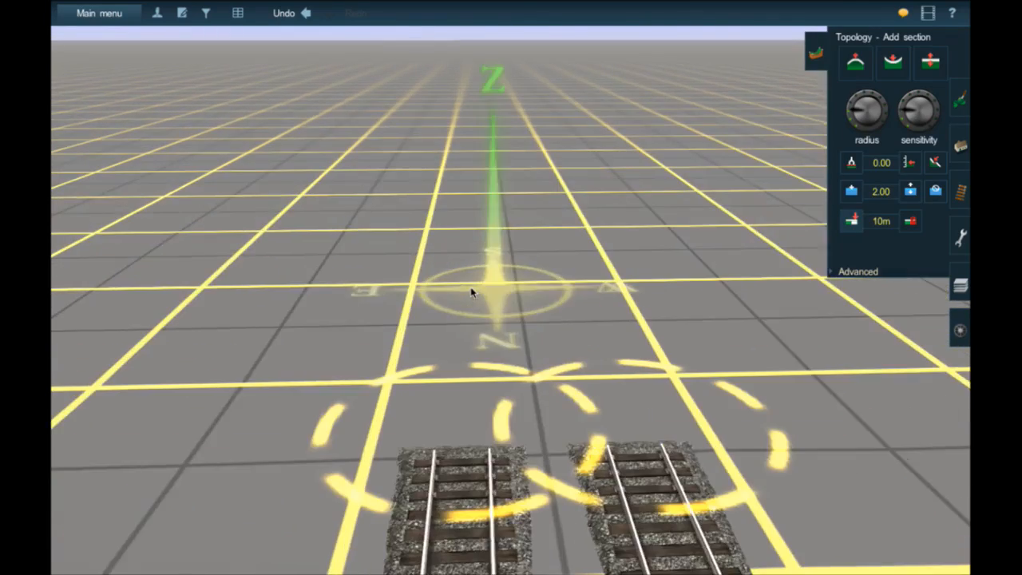
right_click_drag(471, 293, 472, 292)
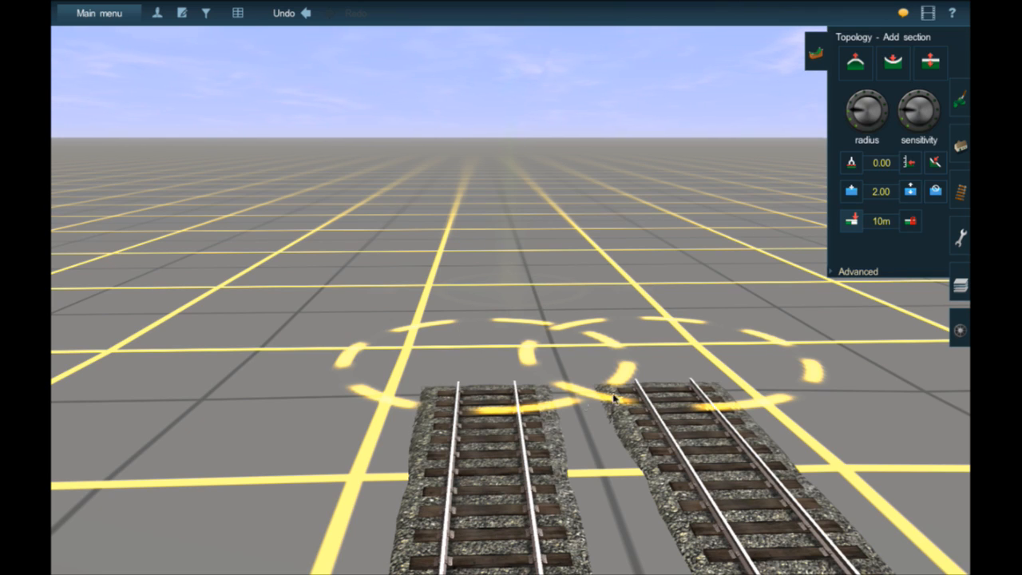
right_click(436, 299)
right_click(591, 297)
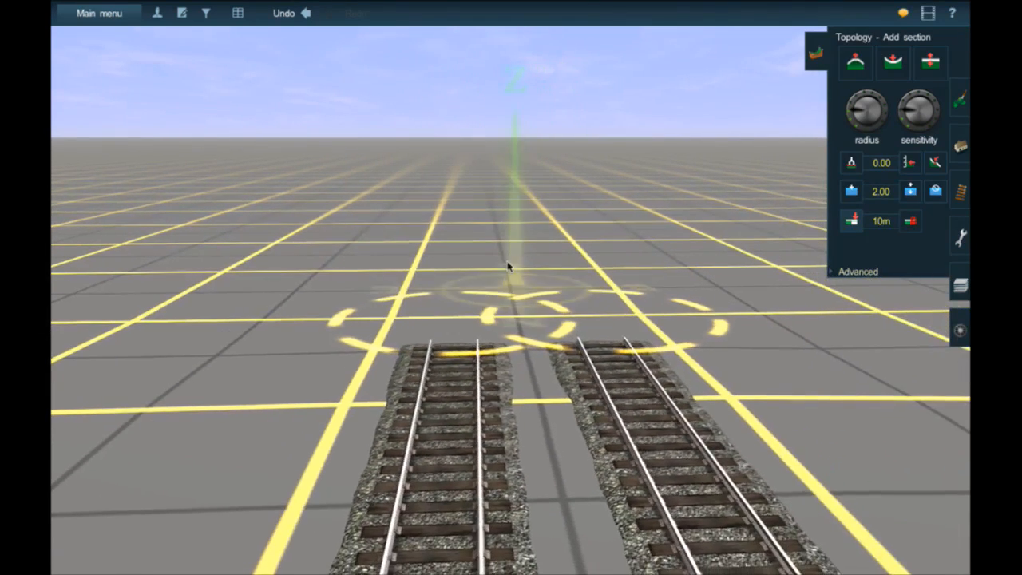
right_click(508, 266)
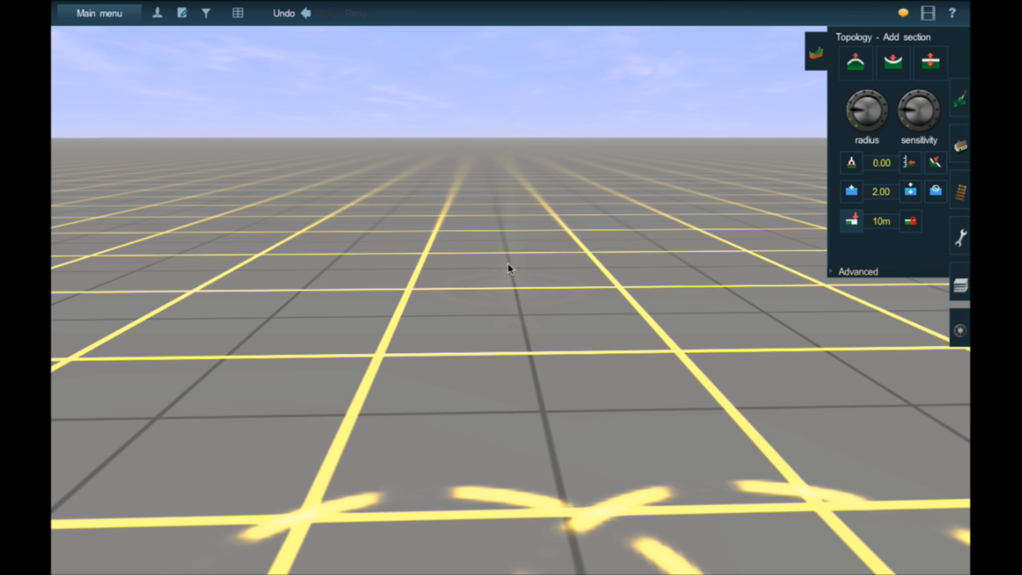
scroll(532, 271, "down", 5)
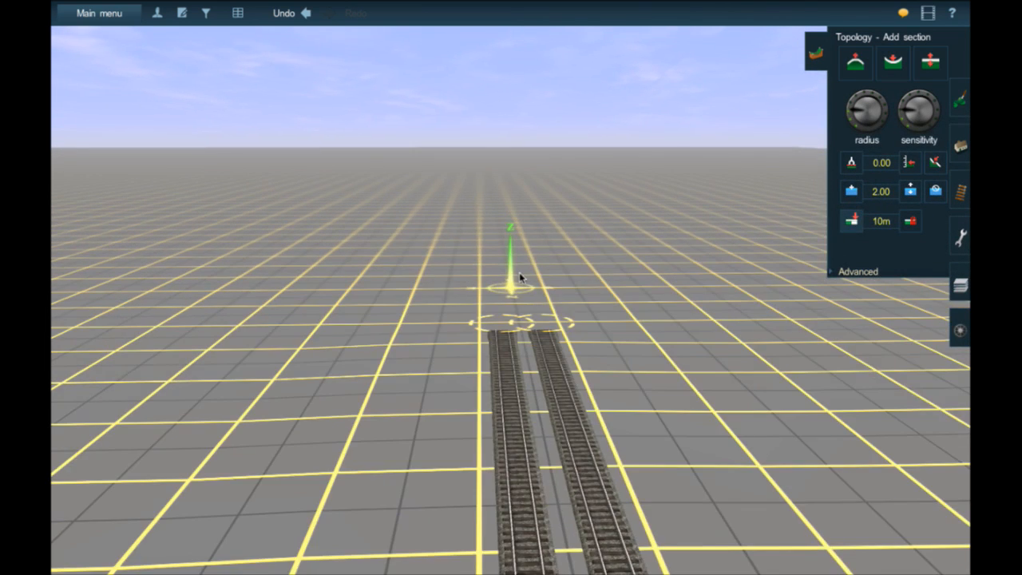
scroll(519, 271, "down", 2)
key("ctrl+m")
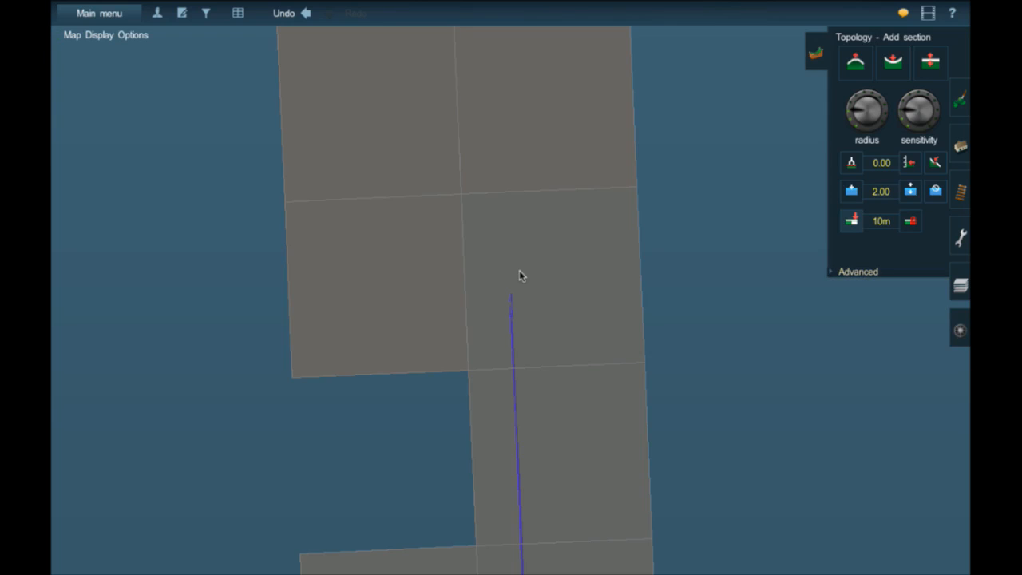
key("ctrl+m")
scroll(519, 272, "down", 6)
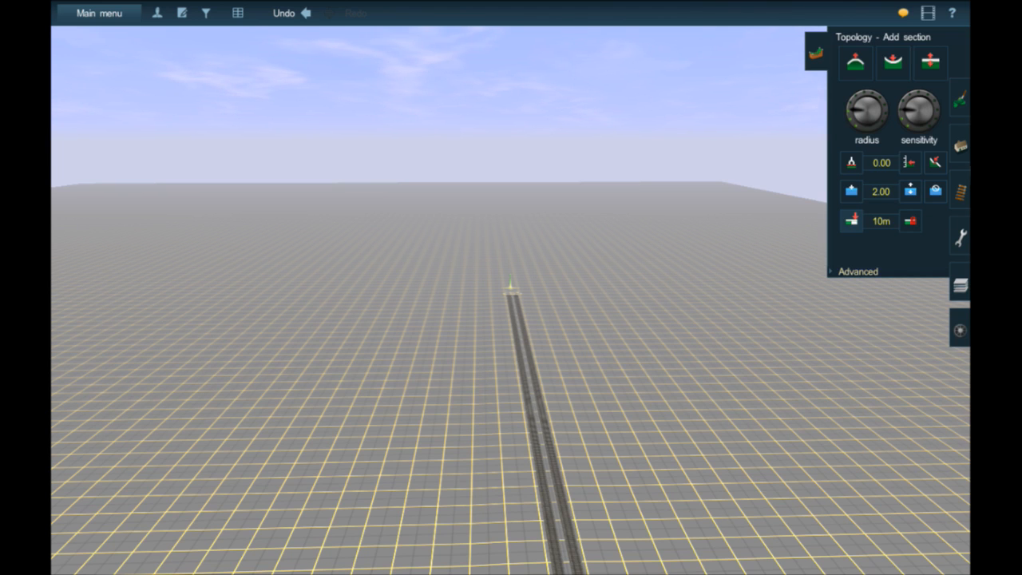
- Find the JR entries in the scenery object list and preview the JR 7UP Machine
left_click(961, 146)
right_click(463, 266)
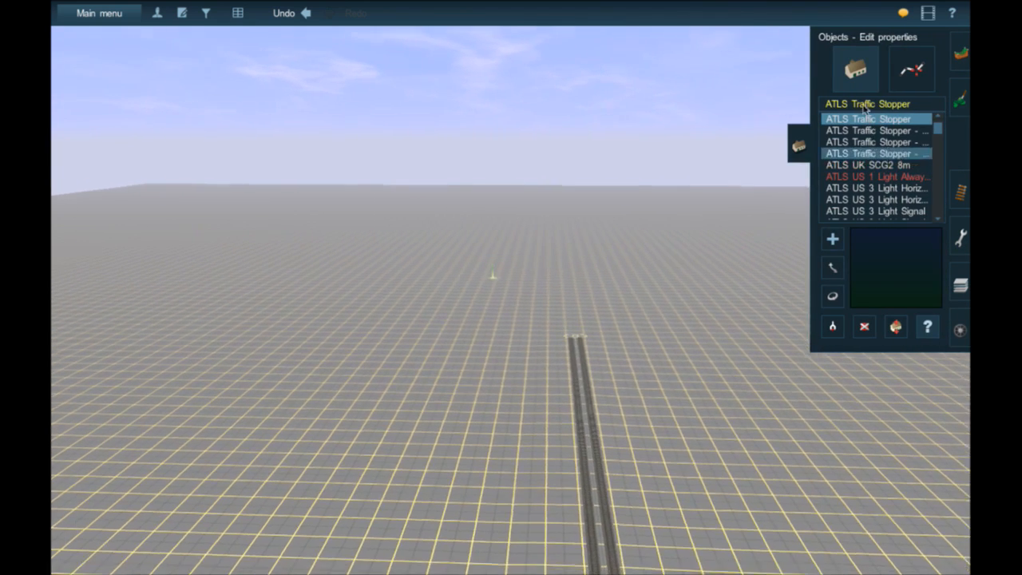
left_click(858, 101)
type("JR")
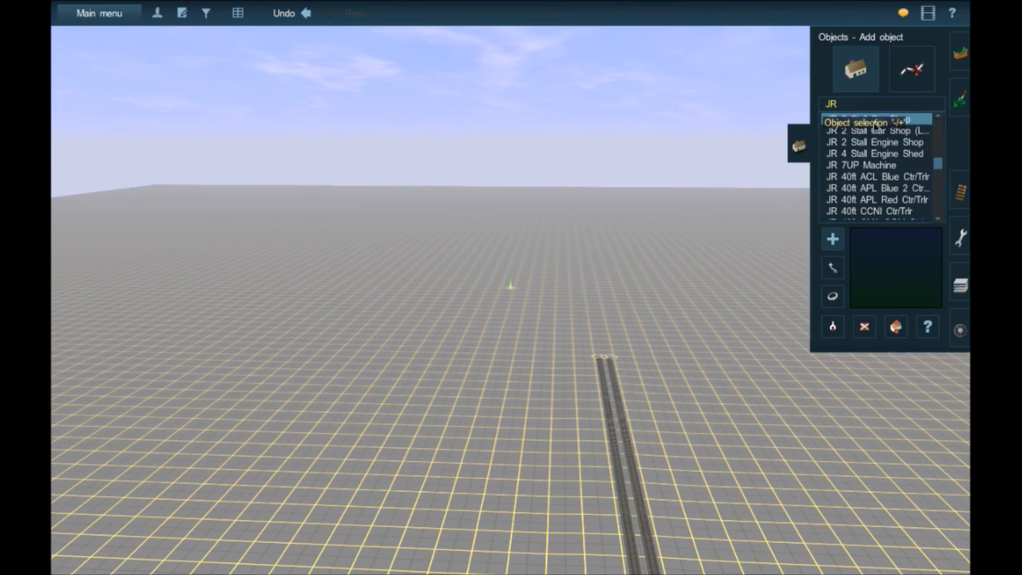
scroll(902, 164, "down", 1)
left_click(862, 134)
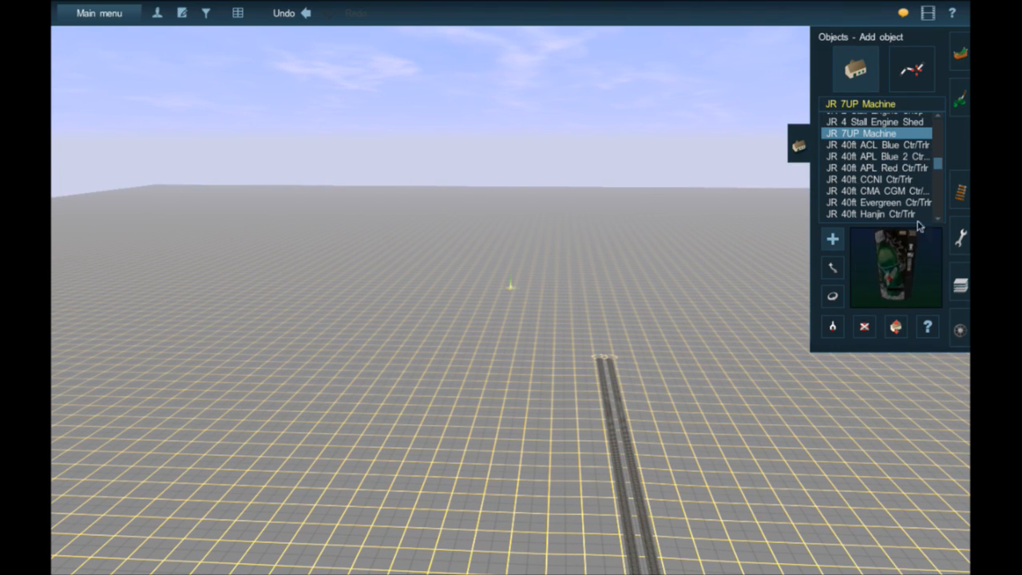
- Look further through the JR objects and preview the JR Aggregate Loader and the JR Boxcar Loading Ramp
scroll(905, 176, "down", 1)
scroll(905, 177, "down", 10)
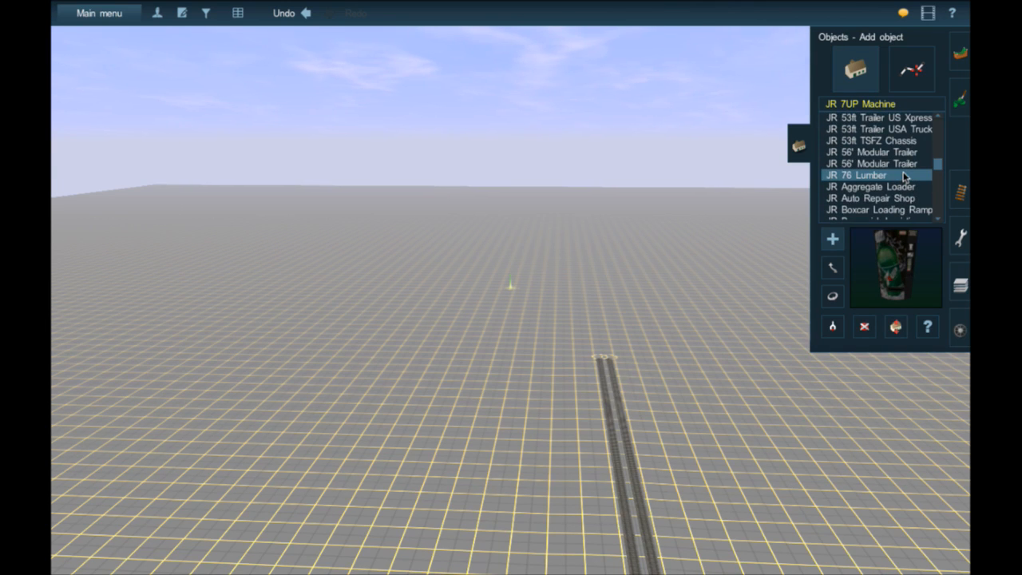
scroll(905, 176, "down", 3)
left_click(892, 150)
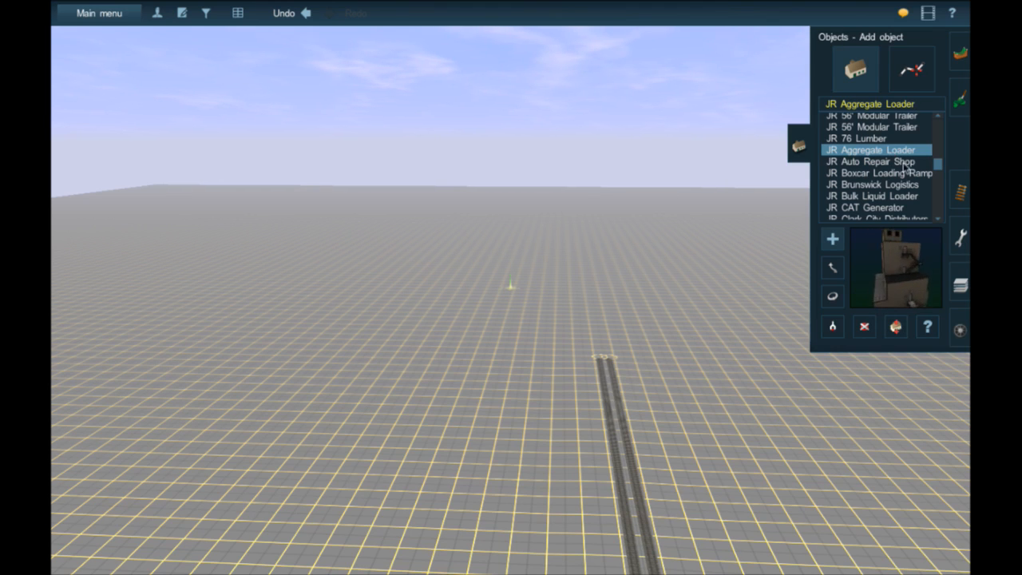
left_click(905, 172)
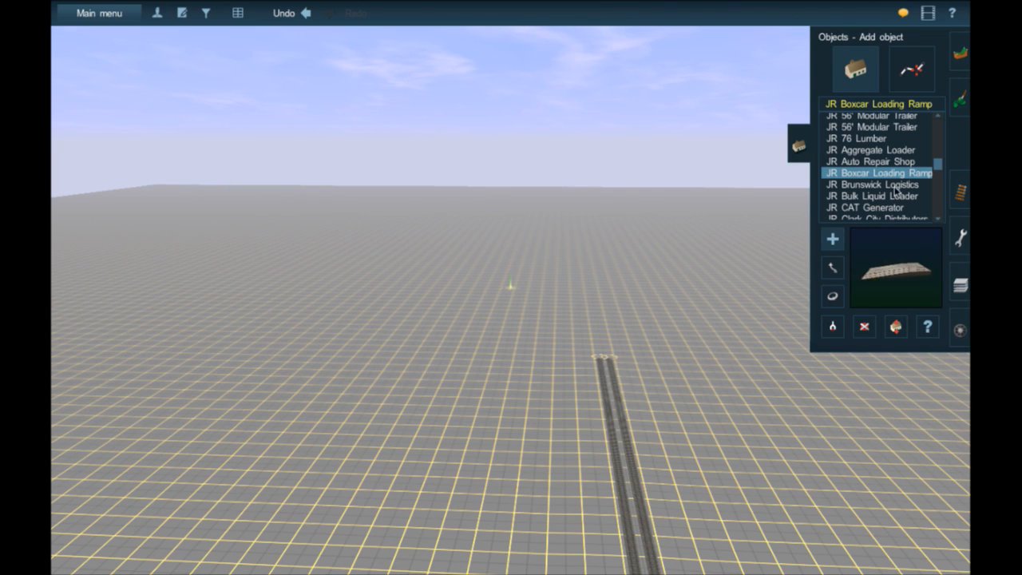
- Browse the JR objects from Brunswick Logistics on to the generic warehouses, previewing the JR Freight House on the way
scroll(898, 190, "down", 3)
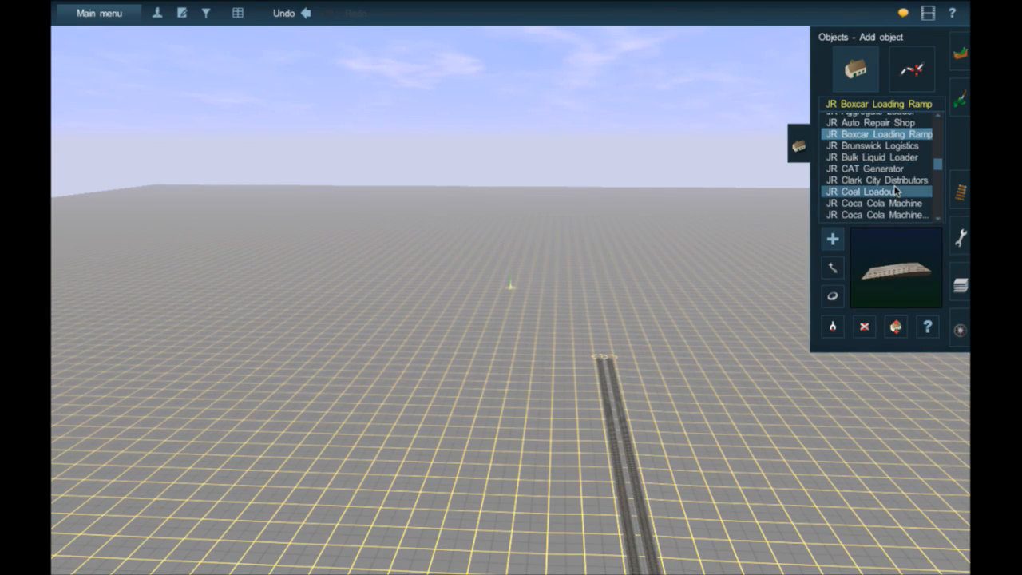
scroll(898, 184, "down", 3)
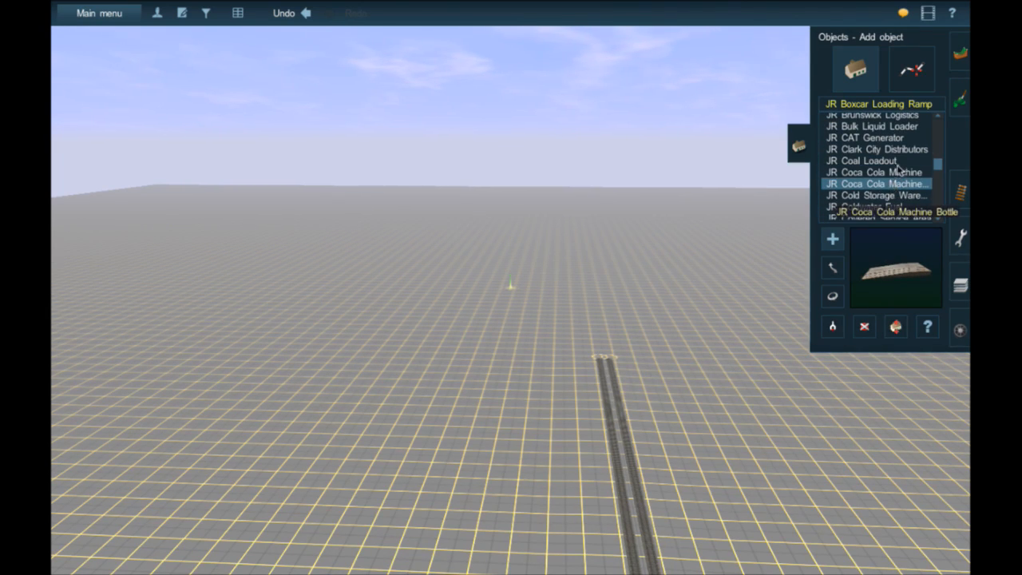
scroll(918, 195, "down", 1)
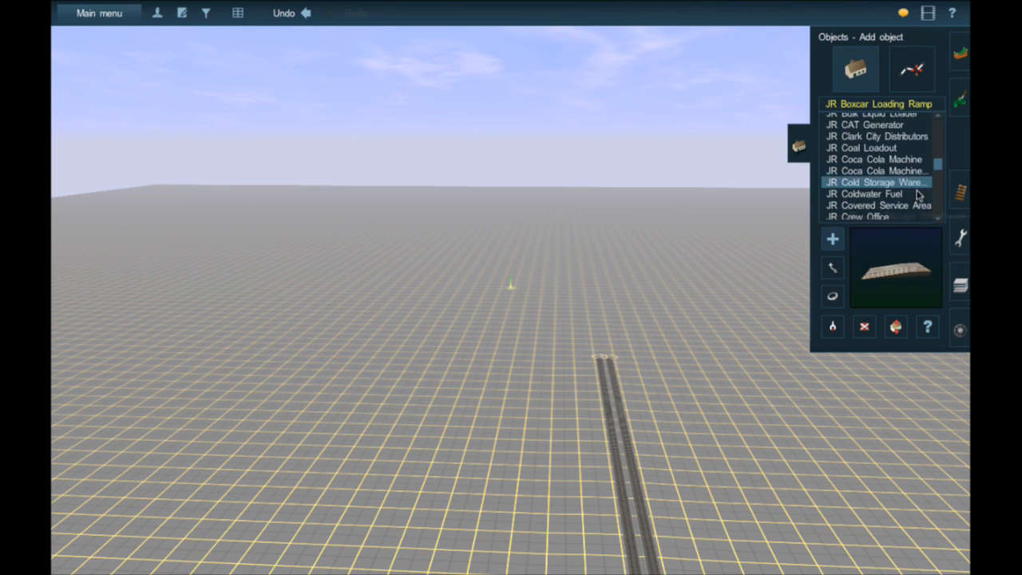
scroll(918, 195, "down", 4)
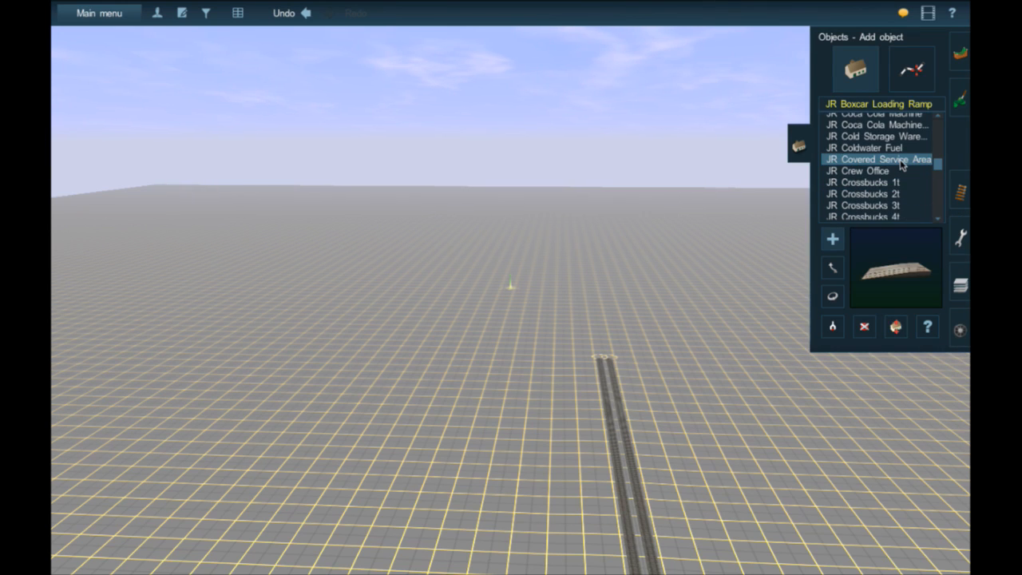
scroll(890, 164, "down", 6)
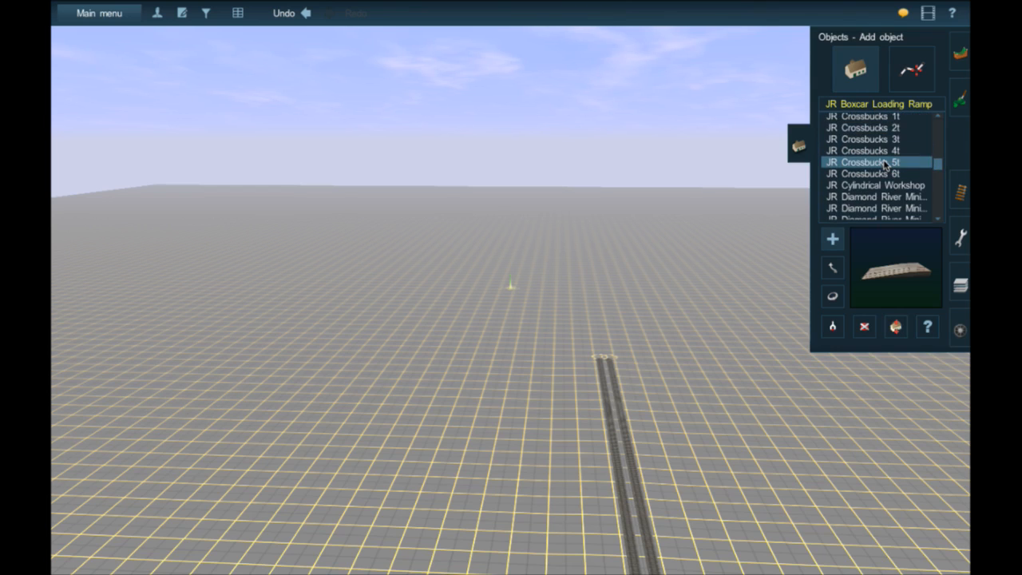
scroll(885, 164, "down", 3)
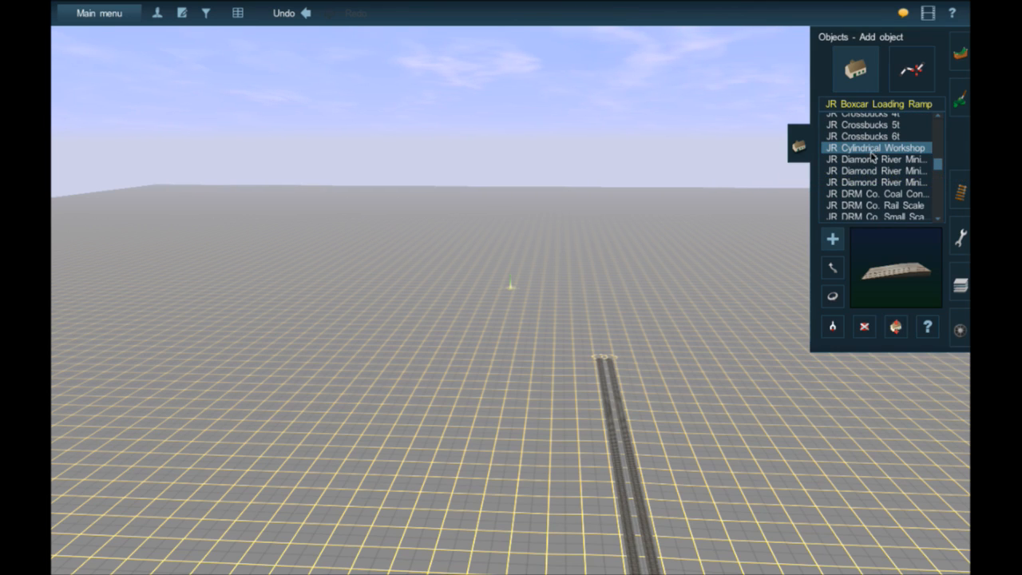
scroll(885, 168, "down", 3)
scroll(886, 174, "down", 5)
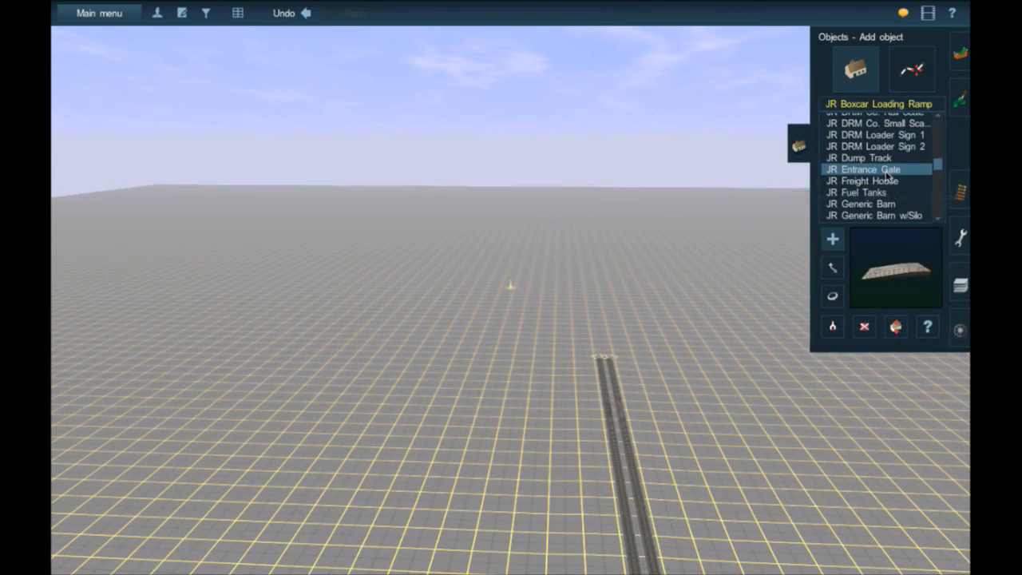
scroll(886, 176, "down", 1)
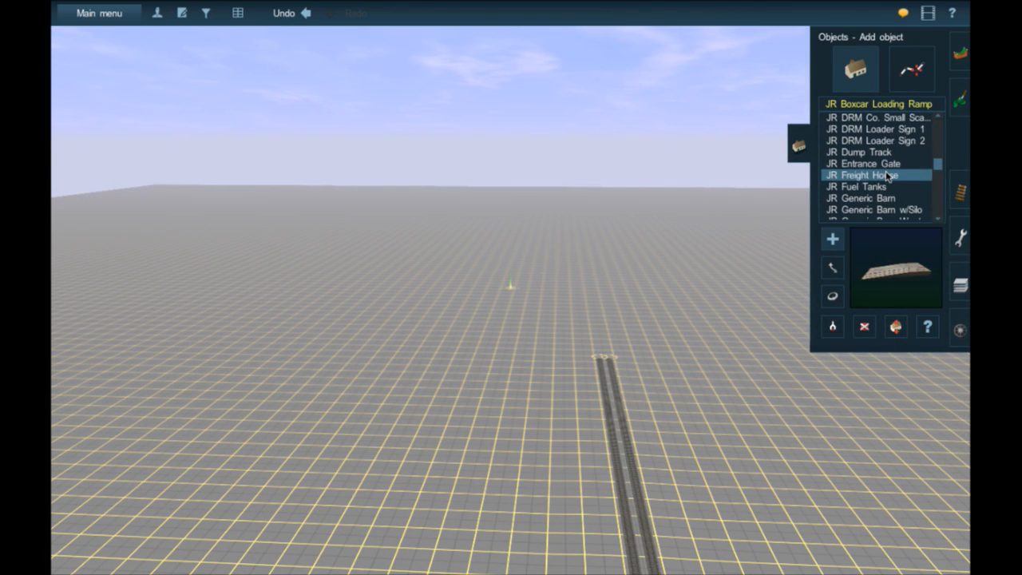
left_click(886, 176)
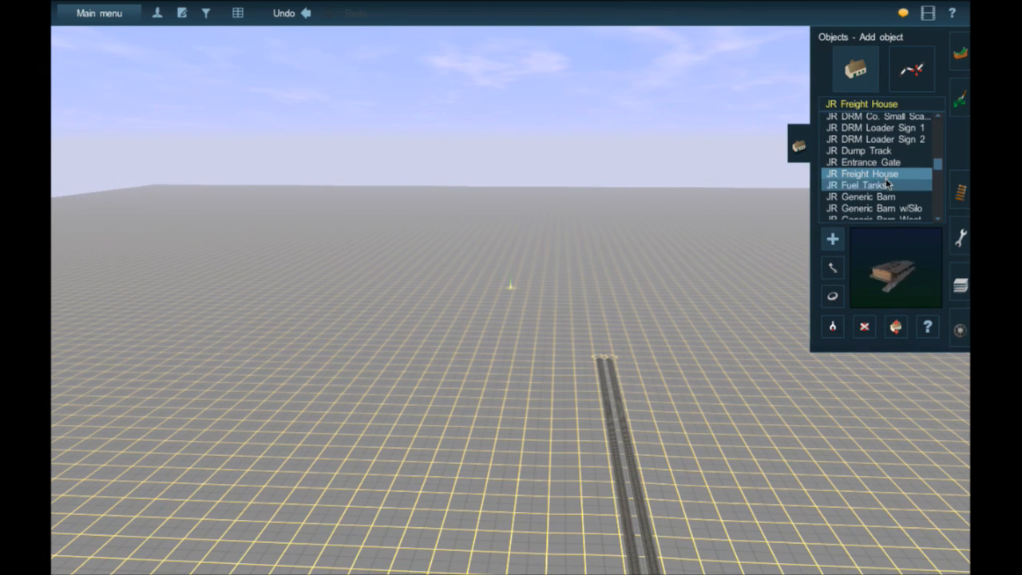
scroll(894, 192, "down", 4)
scroll(898, 192, "down", 6)
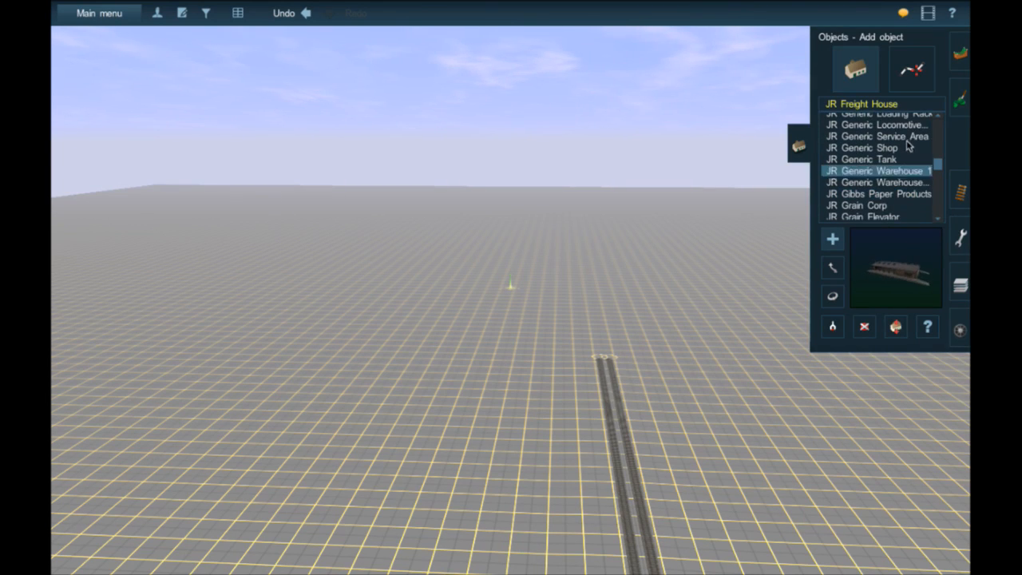
- Place the JR Generic Locomotive Shops building on the empty terrain just beyond the end of the double track
left_click(902, 135)
left_click(902, 125)
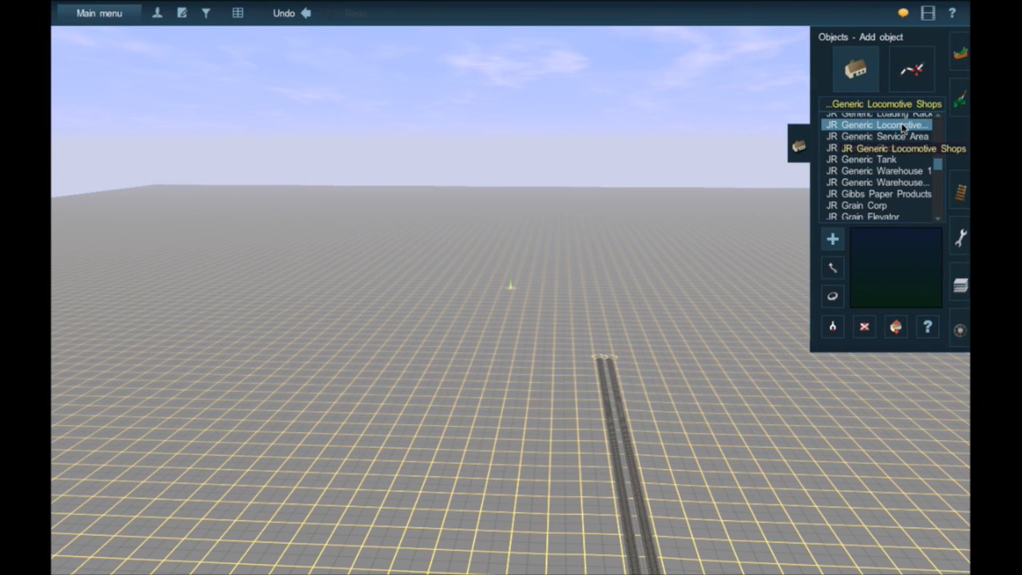
left_click(551, 301)
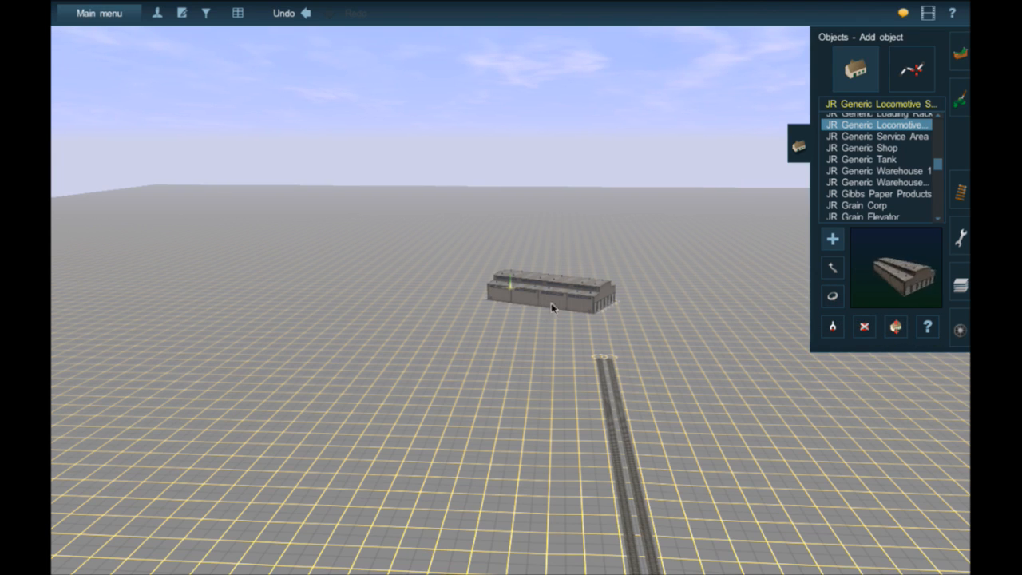
- Delete the overlapping duplicate locomotive shop and rotate the remaining one so its bay doors face the double track's end
left_click(863, 326)
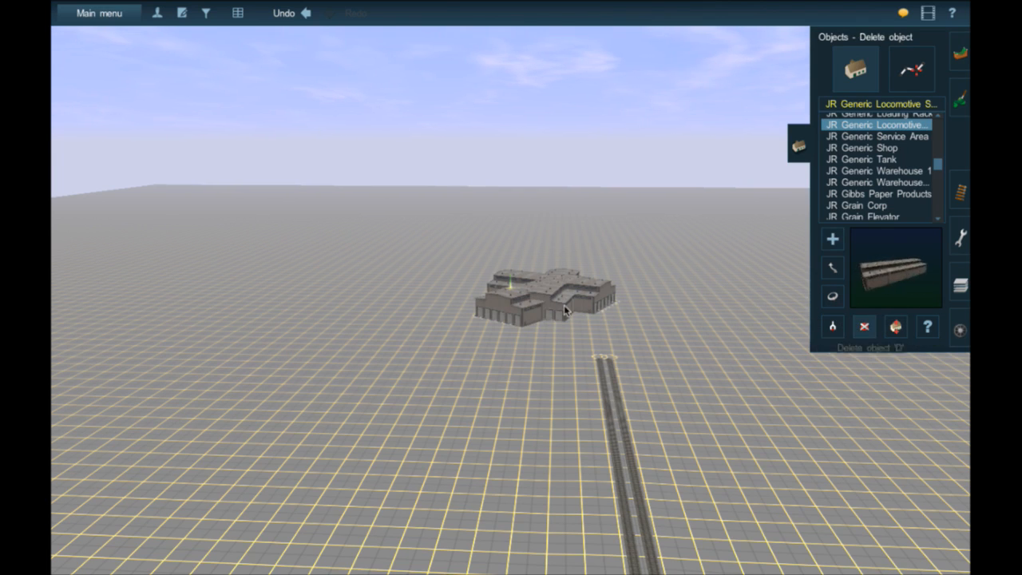
left_click(531, 317)
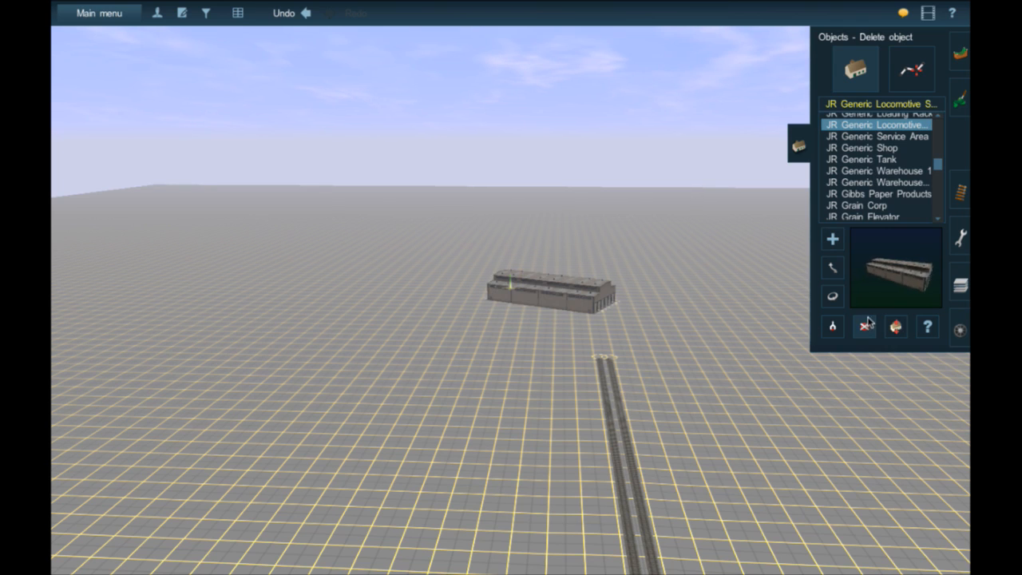
left_click(833, 297)
left_click_drag(584, 304, 486, 330)
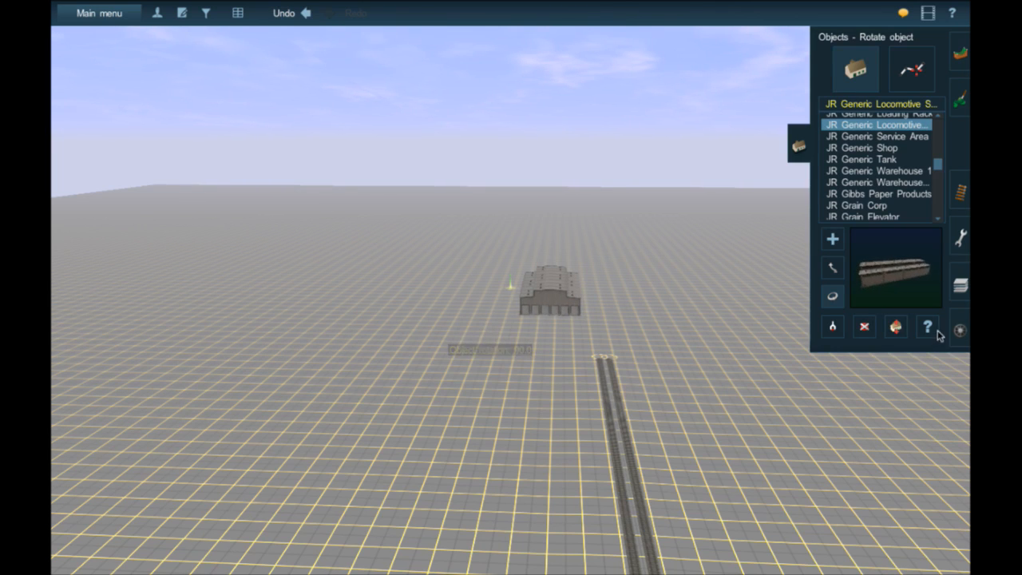
- Rename the locomotive shop as "Carrabassett Valley Railroad Engine Shop Flagstaff Yard" in its properties
left_click(927, 327)
left_click(572, 304)
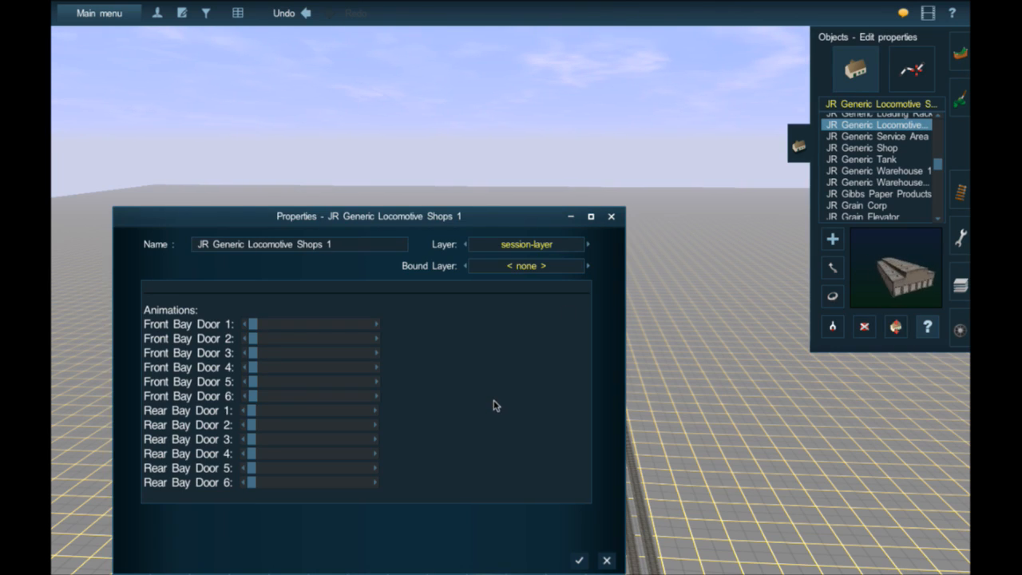
left_click_drag(338, 243, 189, 251)
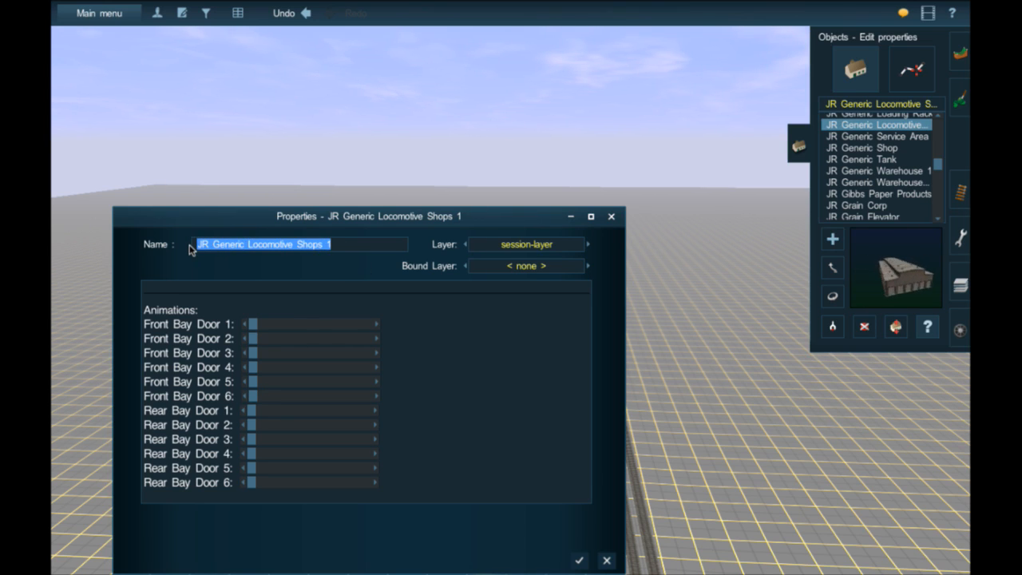
type("Carrabassett Val")
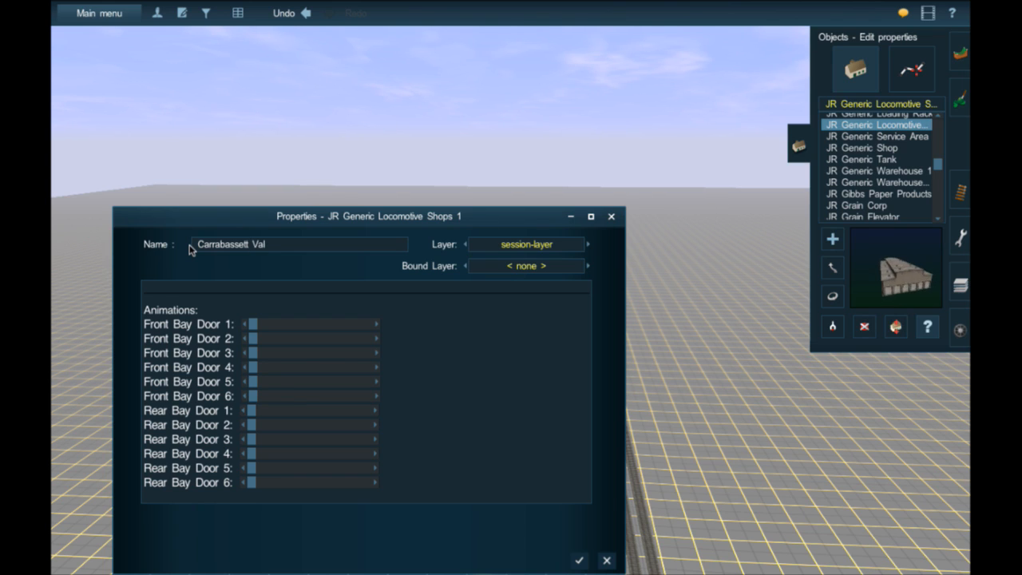
type("ley Railroad")
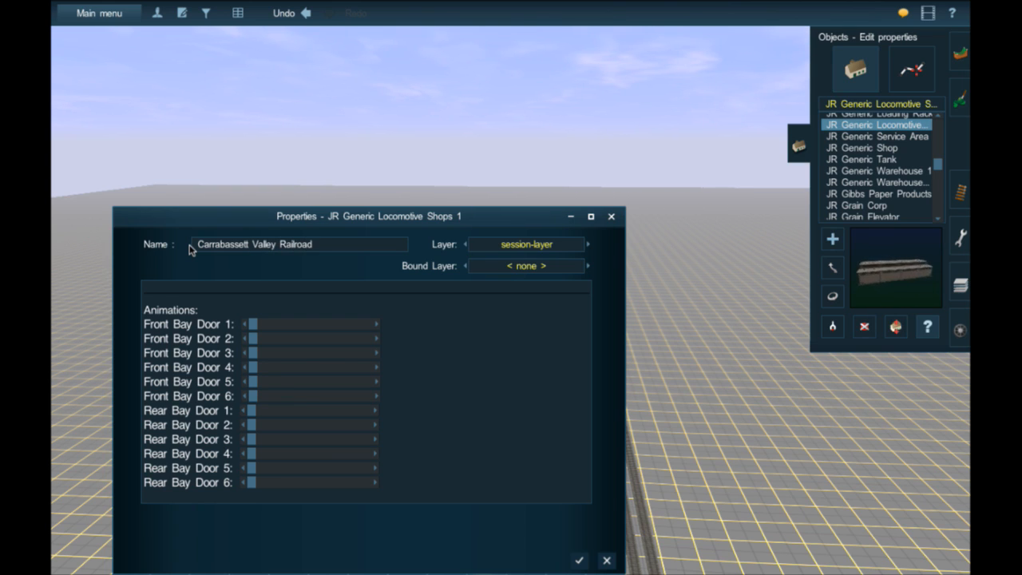
type(" Engine")
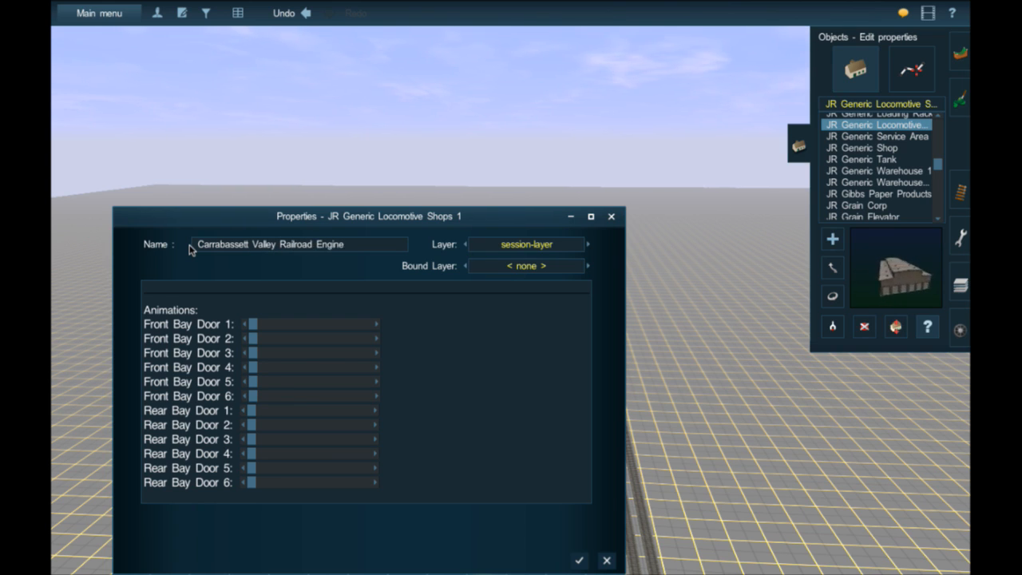
type(" Shop")
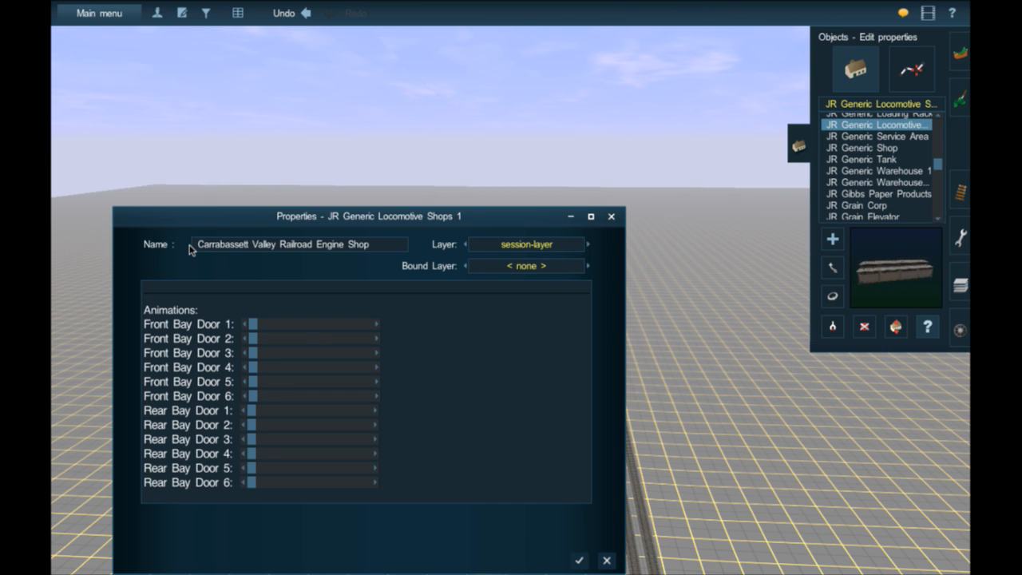
type(" Flagstaff Yard")
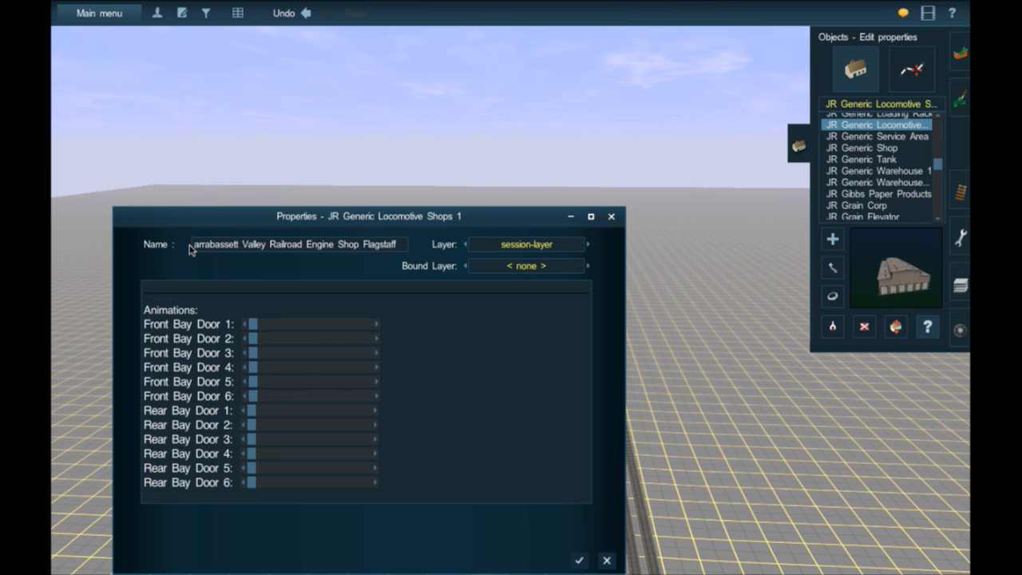
key("Return")
- Check the engine shop's position on the route map and view the ground beside it up close in 3D
key("m")
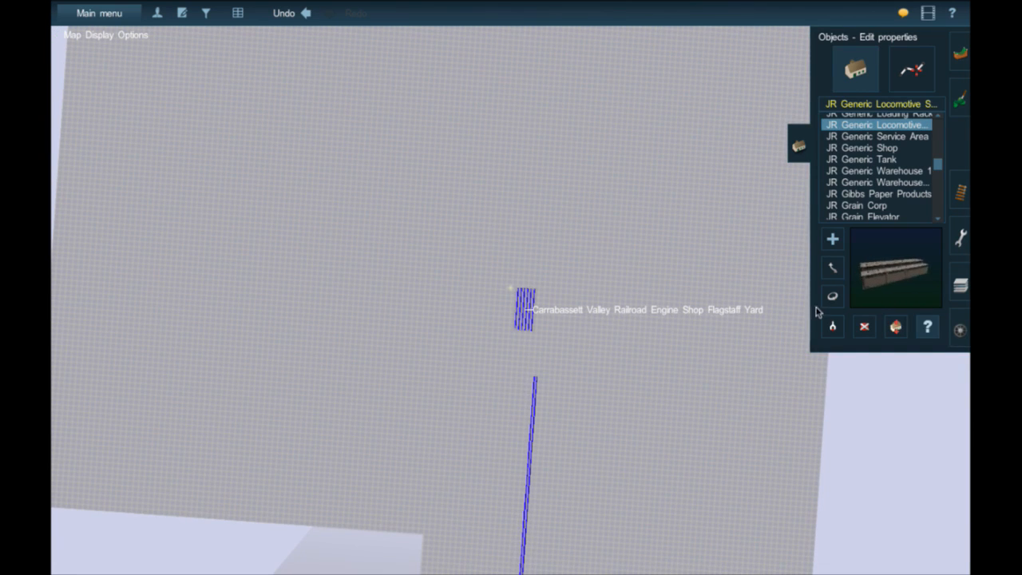
left_click(511, 297)
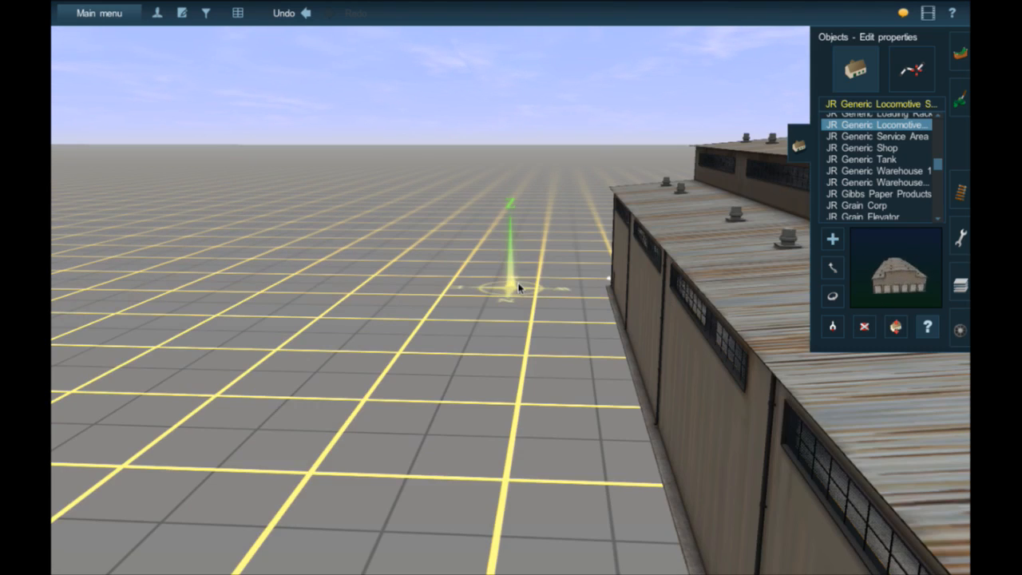
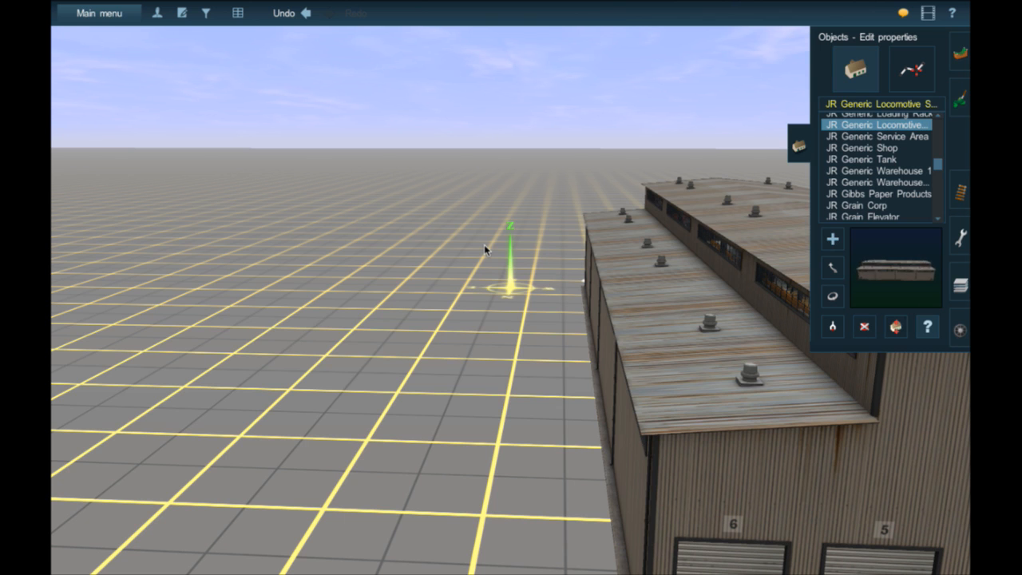
- Trace the route map from the new engine shop back to the tracks and roads near River Front Scrap
right_click_drag(342, 380, 532, 427)
scroll(532, 432, "down", 15)
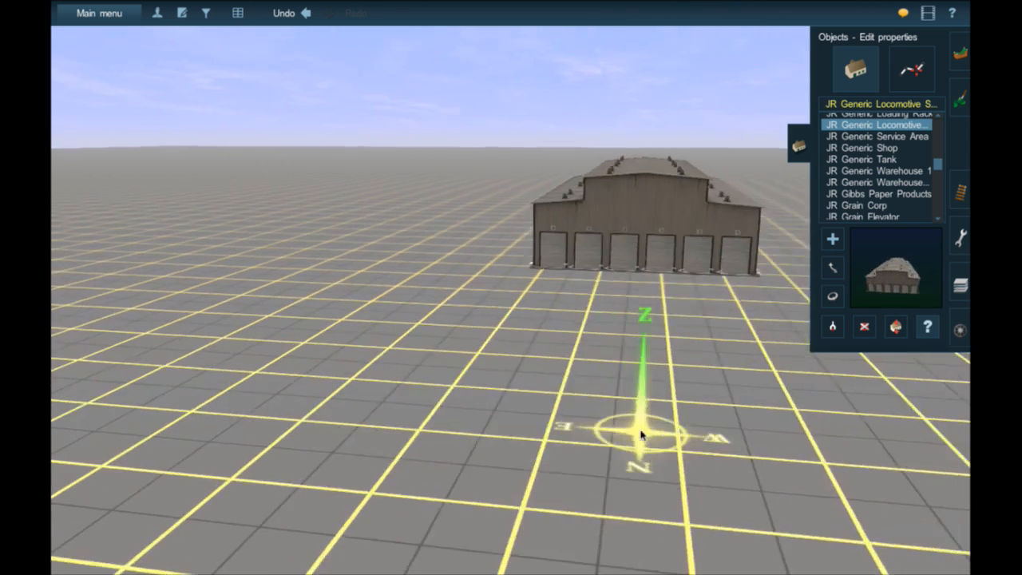
right_click(522, 458)
right_click(520, 458)
right_click(368, 451)
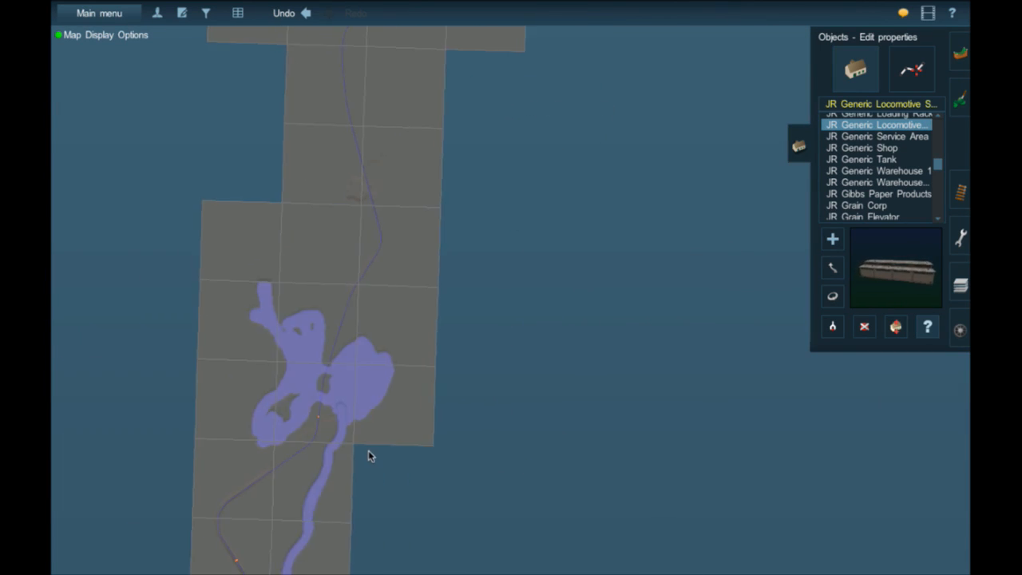
right_click(369, 450)
right_click(370, 451)
right_click(442, 472)
right_click(439, 470)
right_click(725, 412)
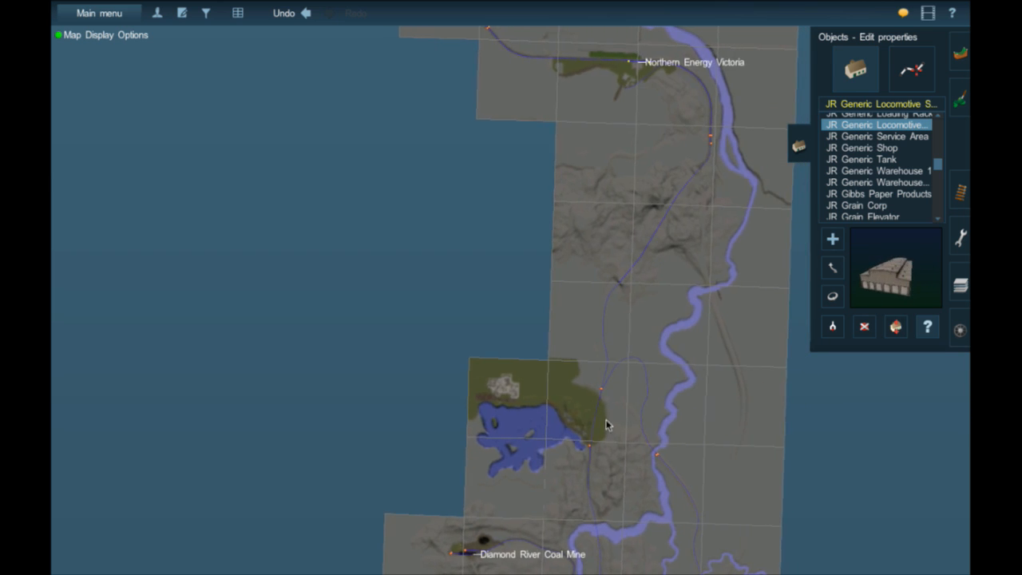
right_click(607, 424)
right_click(602, 424)
right_click(409, 350)
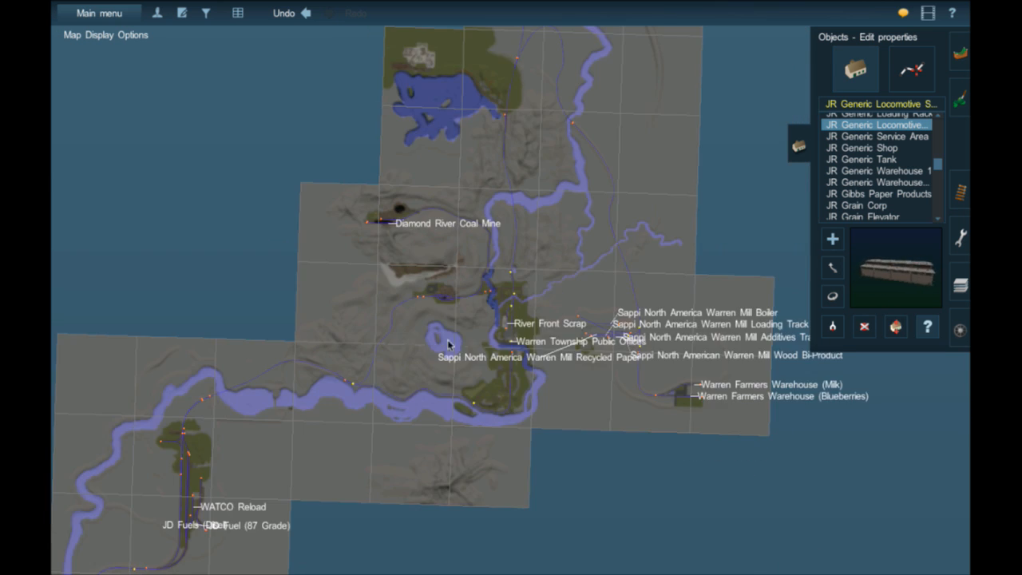
scroll(469, 339, "up", 5)
scroll(520, 305, "up", 3)
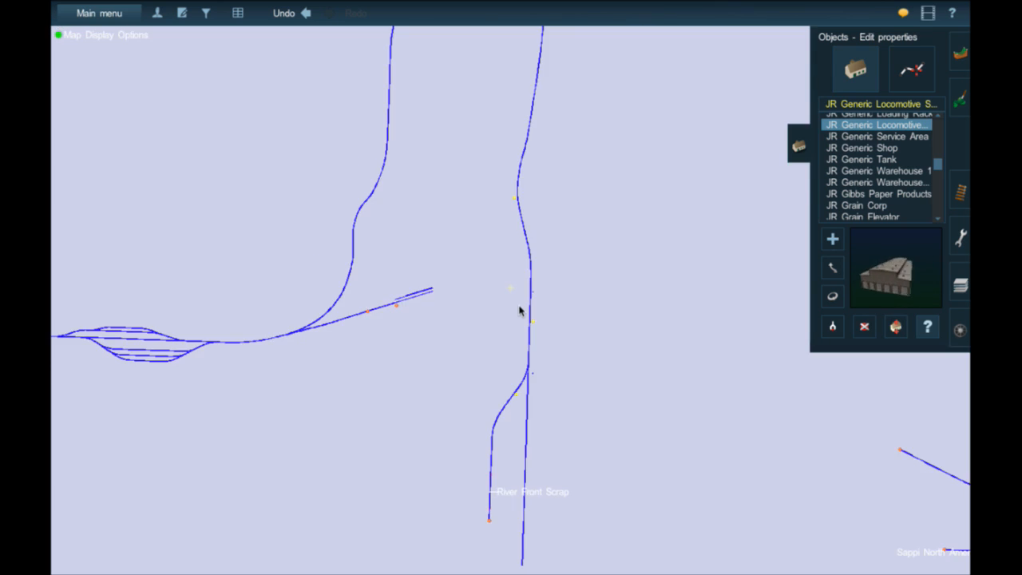
scroll(520, 311, "up", 5)
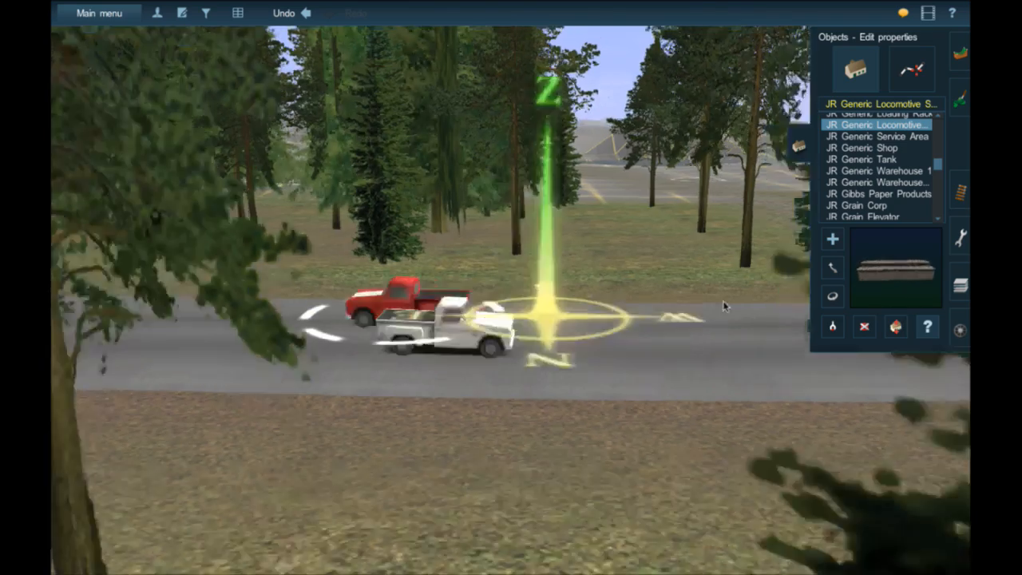
- Inspect the road junction by the BP station, its Kenebec Ln and Route 27 street signs, and the nearby grade crossing in 3D
right_click_drag(724, 306, 723, 367)
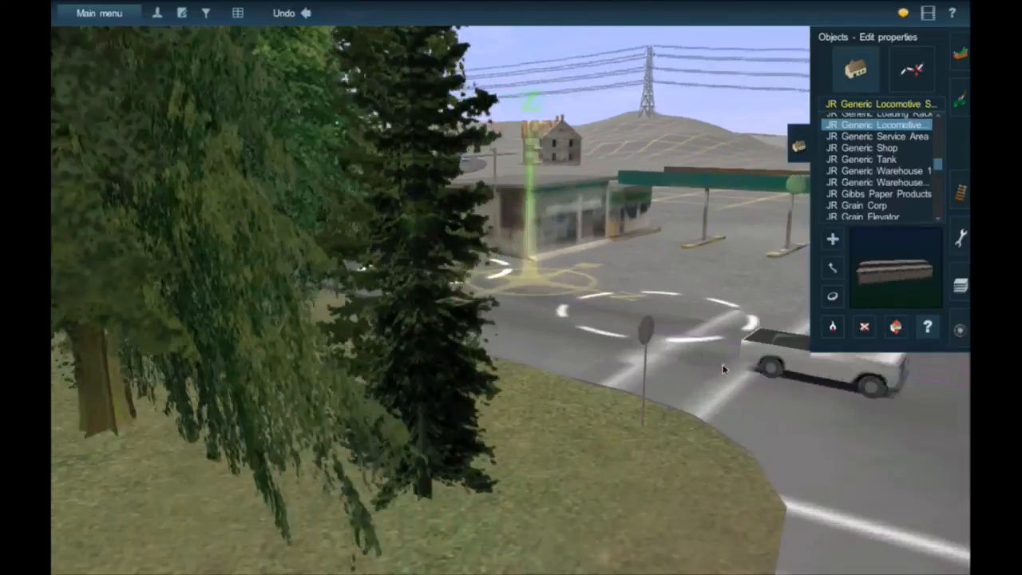
right_click(743, 372)
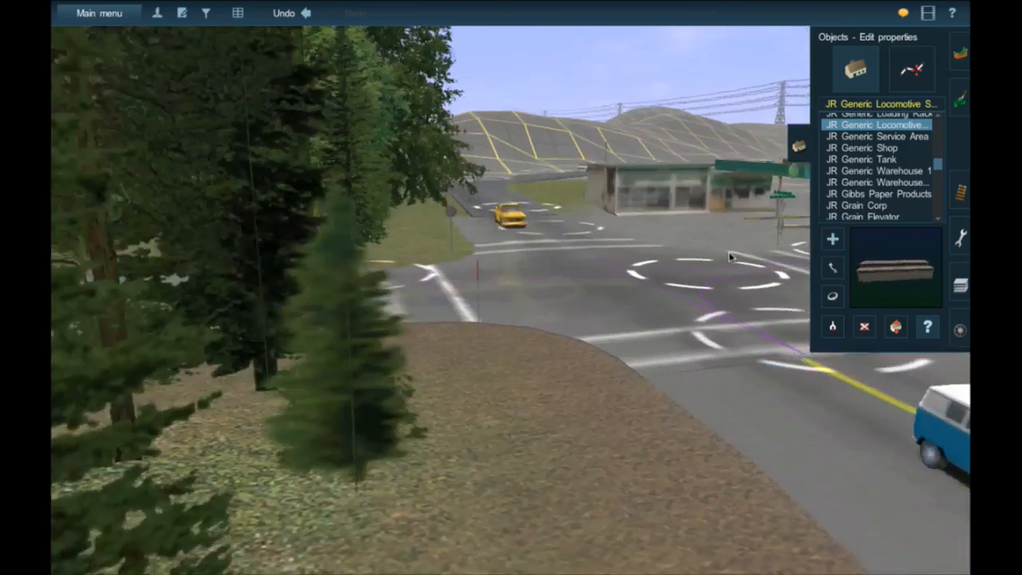
right_click(773, 258)
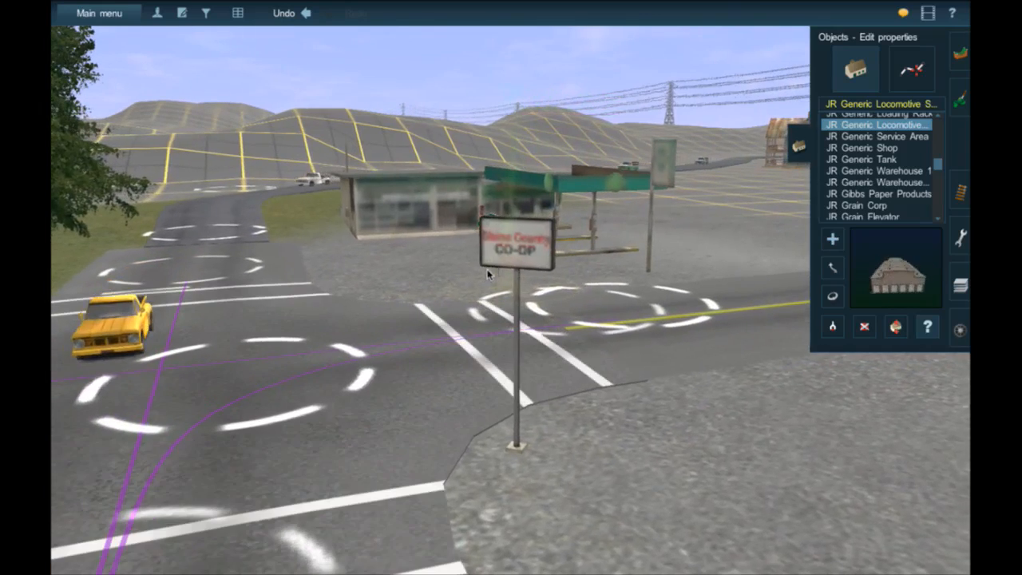
right_click(487, 272)
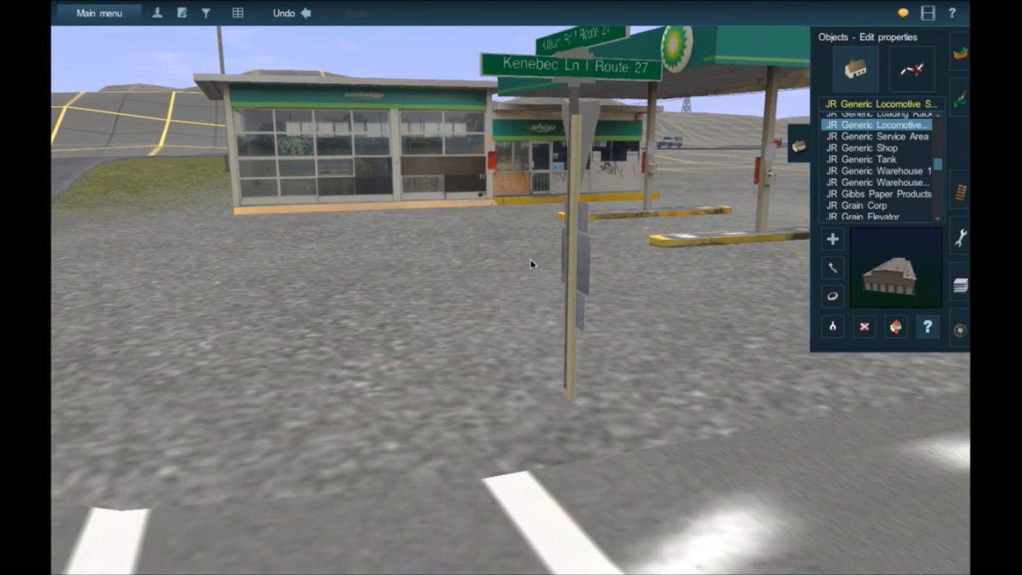
key("Up")
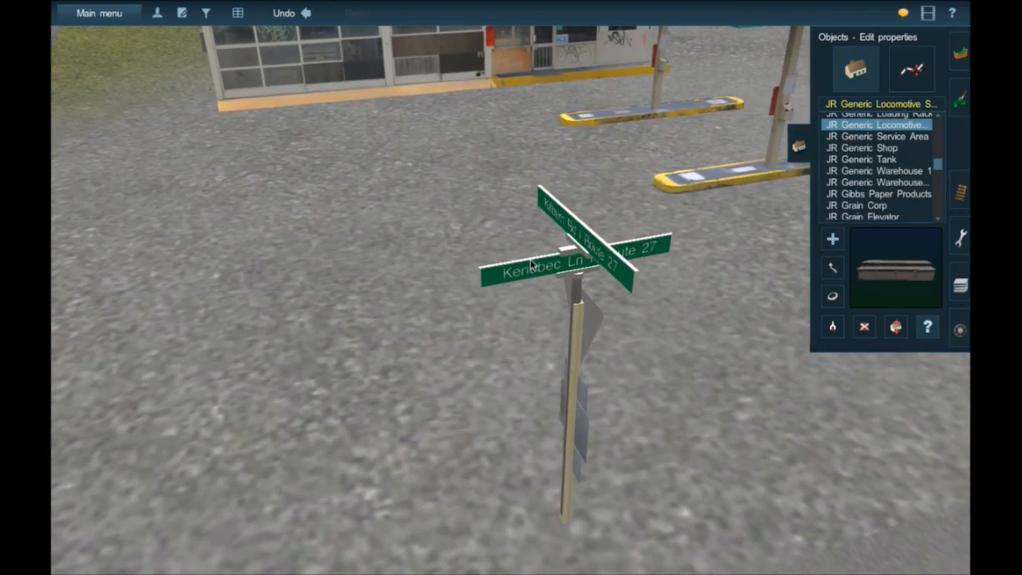
key("Down")
key("Left")
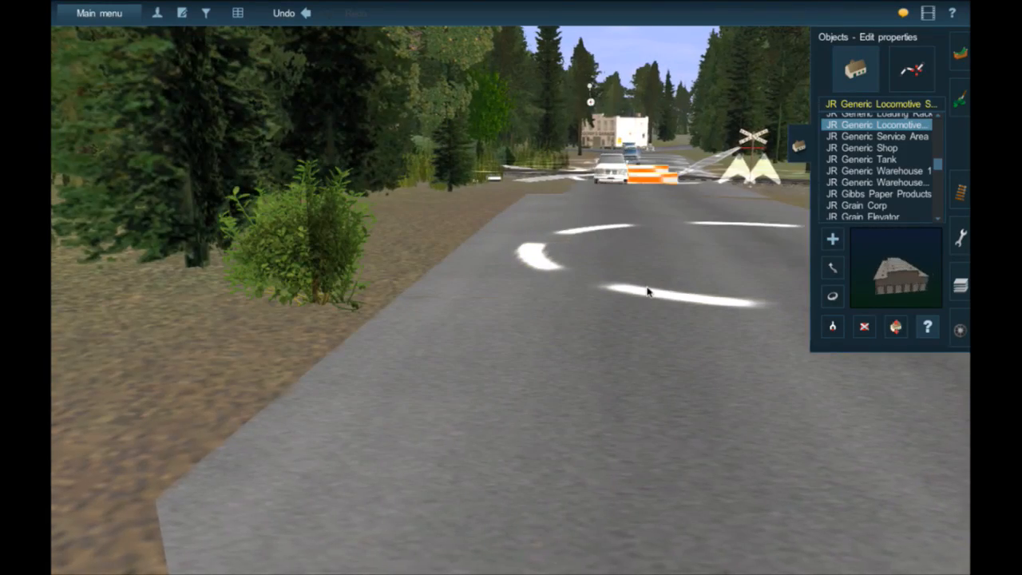
scroll(646, 292, "down", 3)
scroll(647, 291, "down", 5)
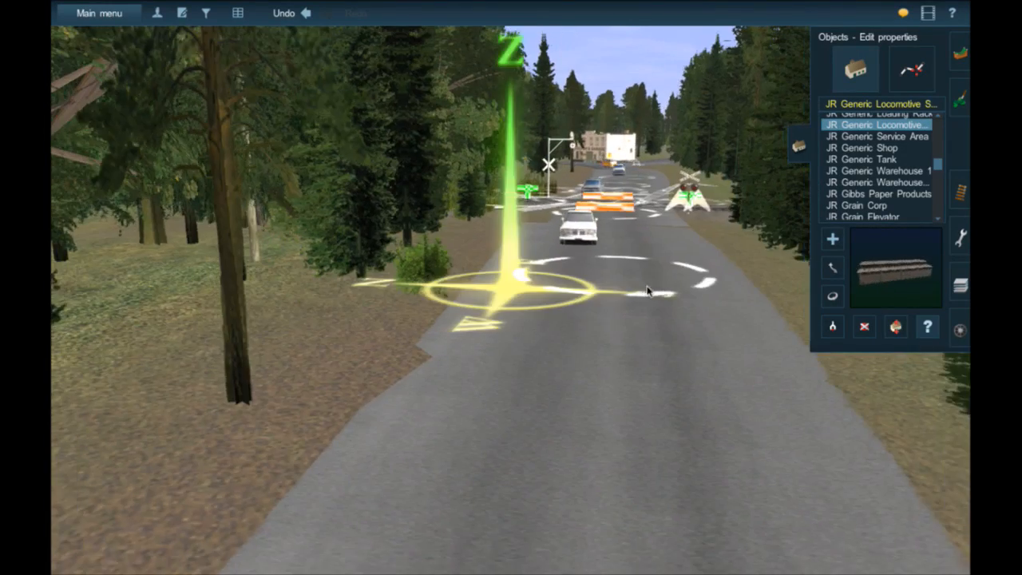
- Survey the whole route on the map, from the river and lakes out to the terrain extension's far end
key("m")
right_click(589, 318)
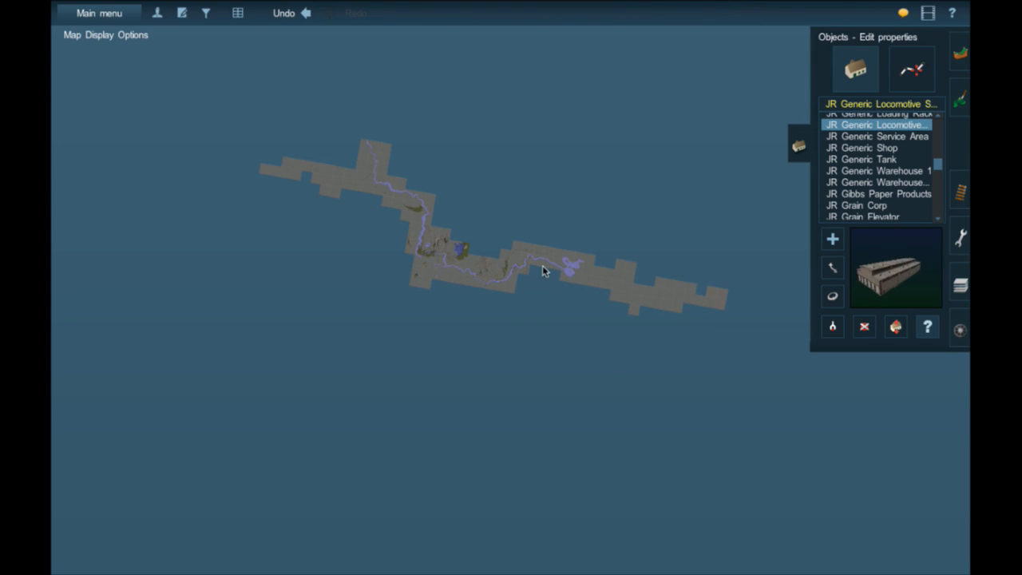
scroll(527, 272, "up", 5)
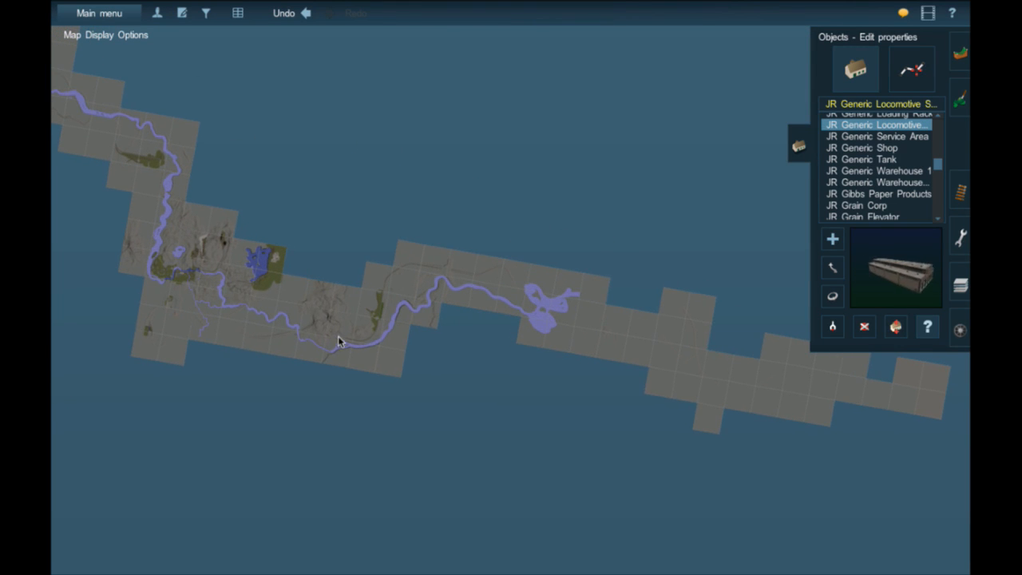
scroll(337, 342, "up", 1)
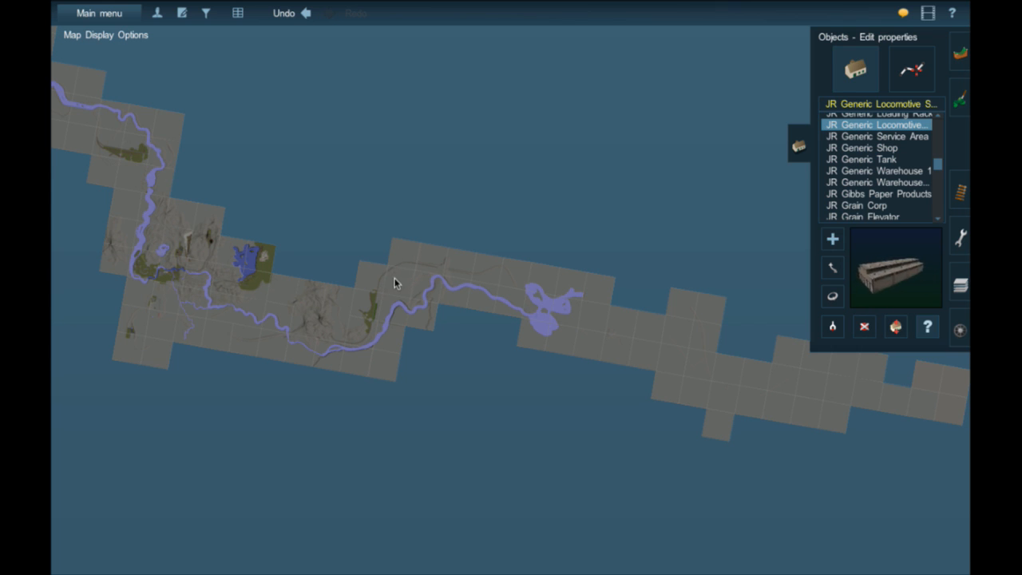
right_click(441, 269)
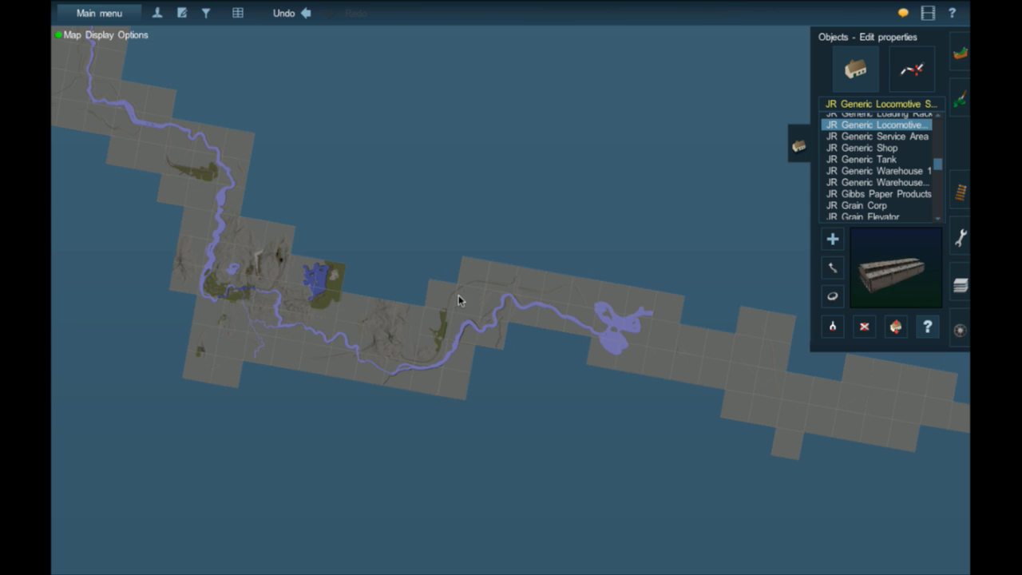
right_click(501, 283)
right_click(605, 305)
right_click(639, 321)
right_click(637, 322)
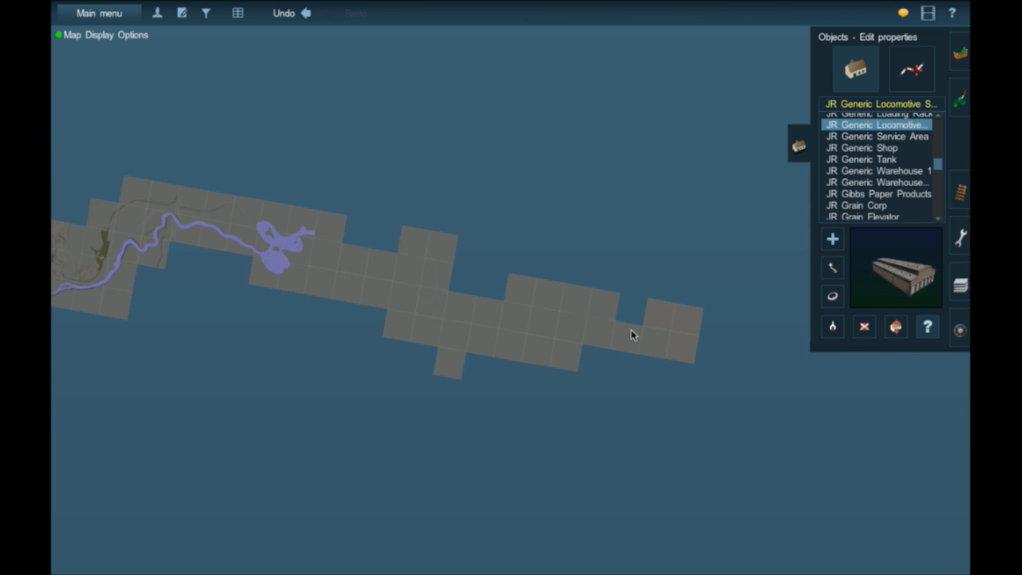
right_click(527, 310)
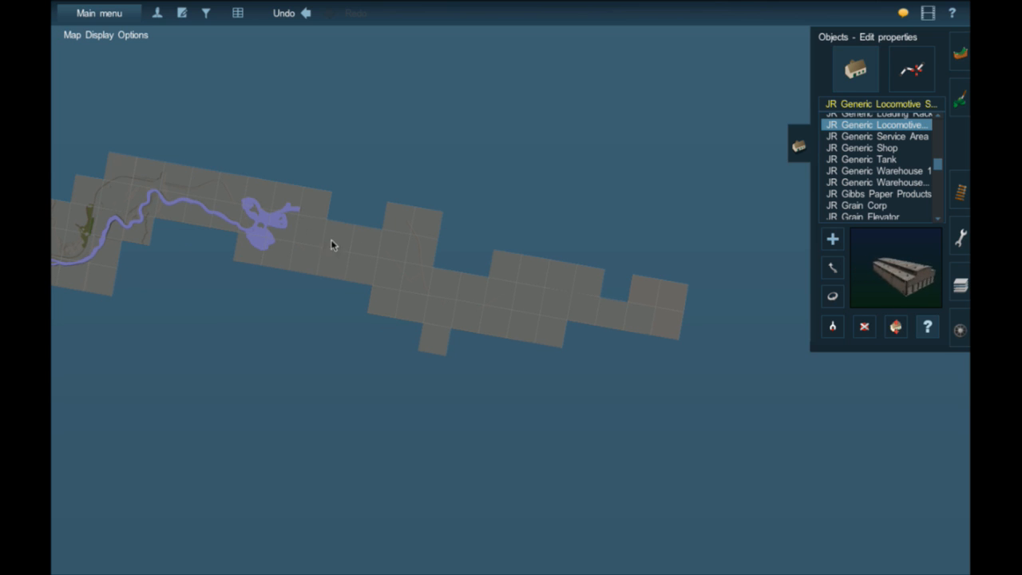
- Follow the track on the map to the Flagstaff Yard engine shop and view the ground beside it in 3D
scroll(408, 276, "up", 3)
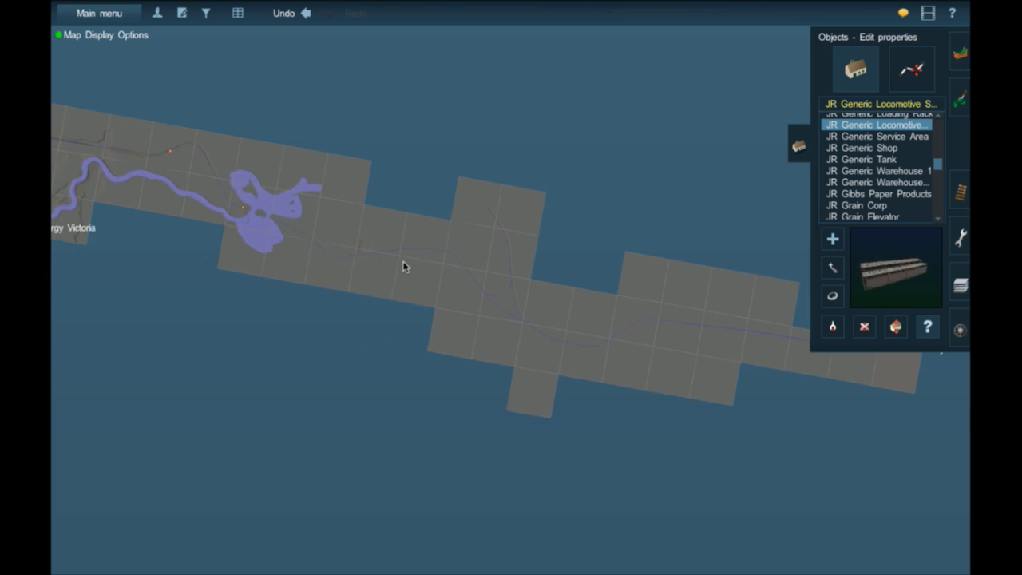
right_click(622, 308)
right_click(673, 298)
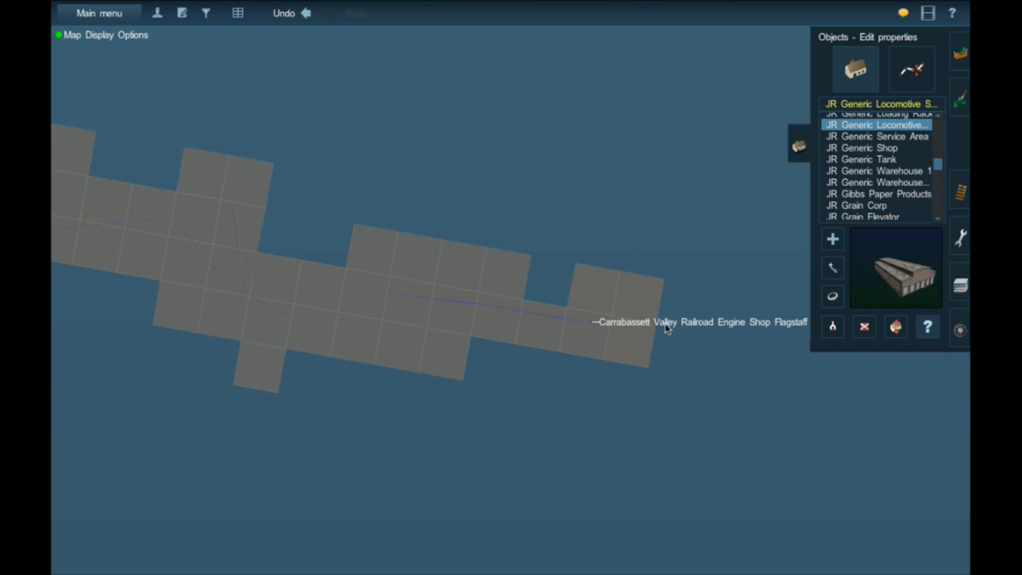
right_click(602, 327)
scroll(633, 471, "up", 3)
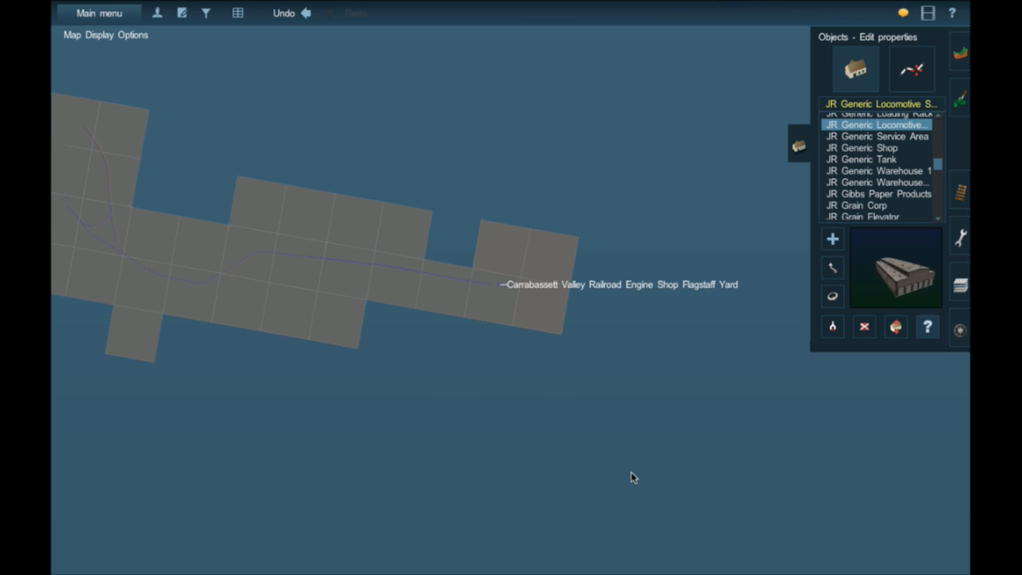
scroll(631, 477, "up", 4)
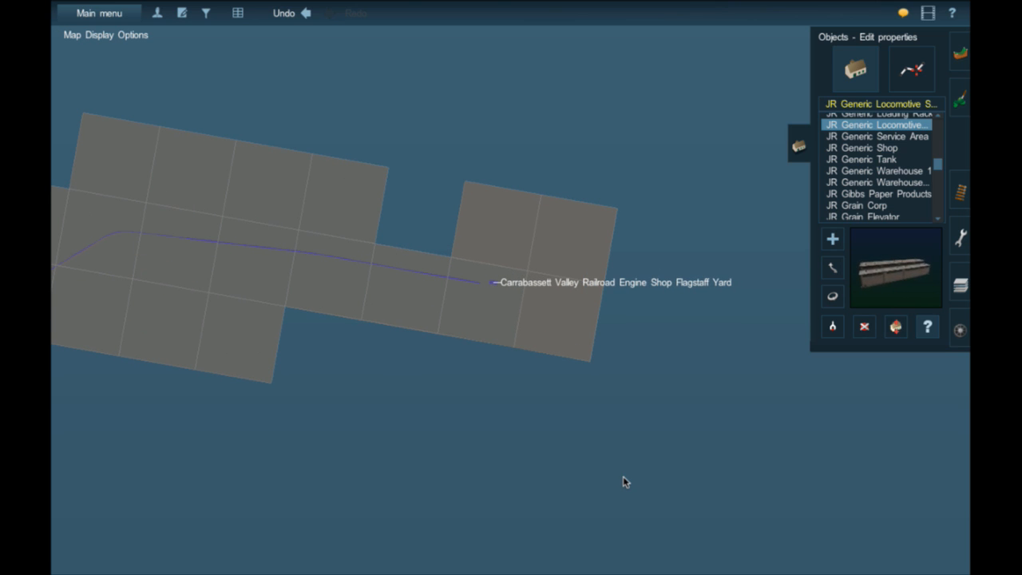
scroll(459, 284, "up", 5)
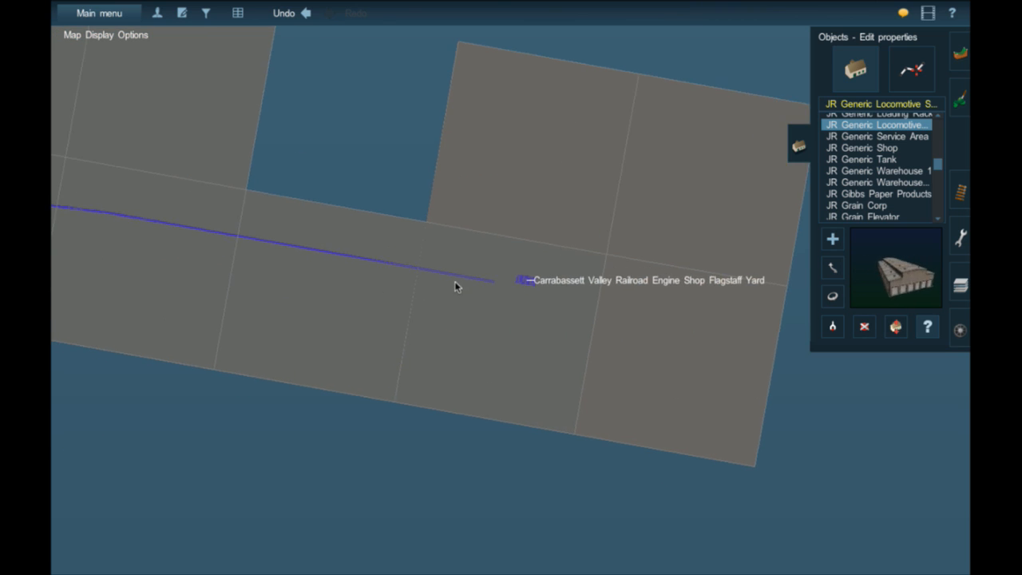
scroll(464, 283, "down", 5)
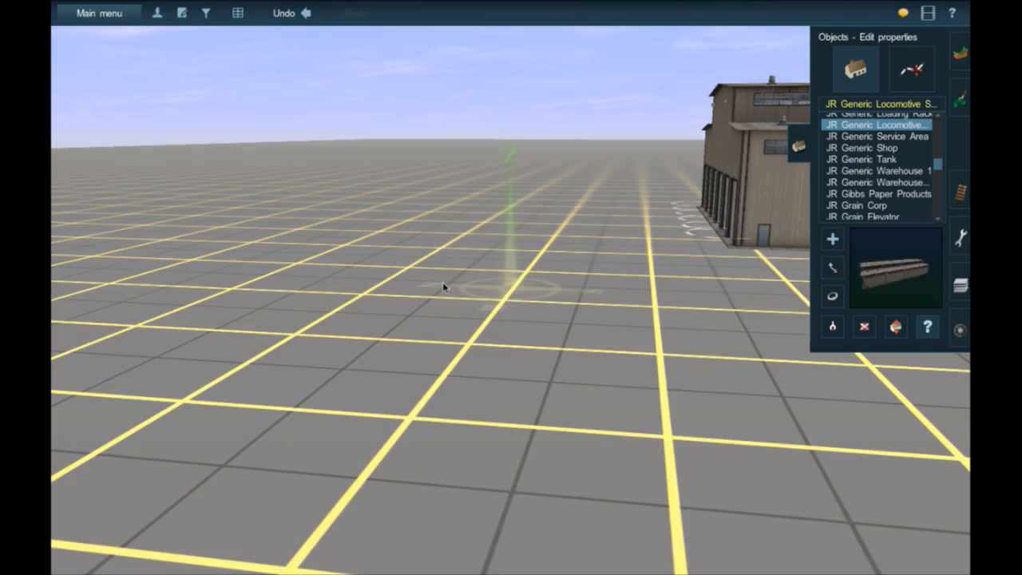
- Browse the available rolling stock beside the two parallel tracks, from locomotives to hoppers, flatcars, gondolas and reefers
right_click_drag(384, 275, 484, 281)
key("F7")
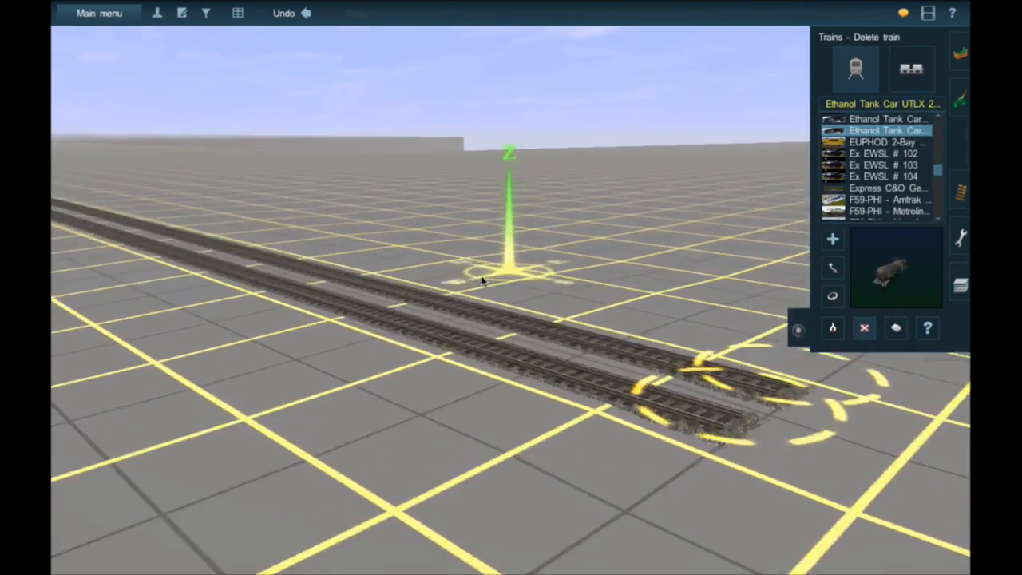
scroll(503, 343, "down", 5)
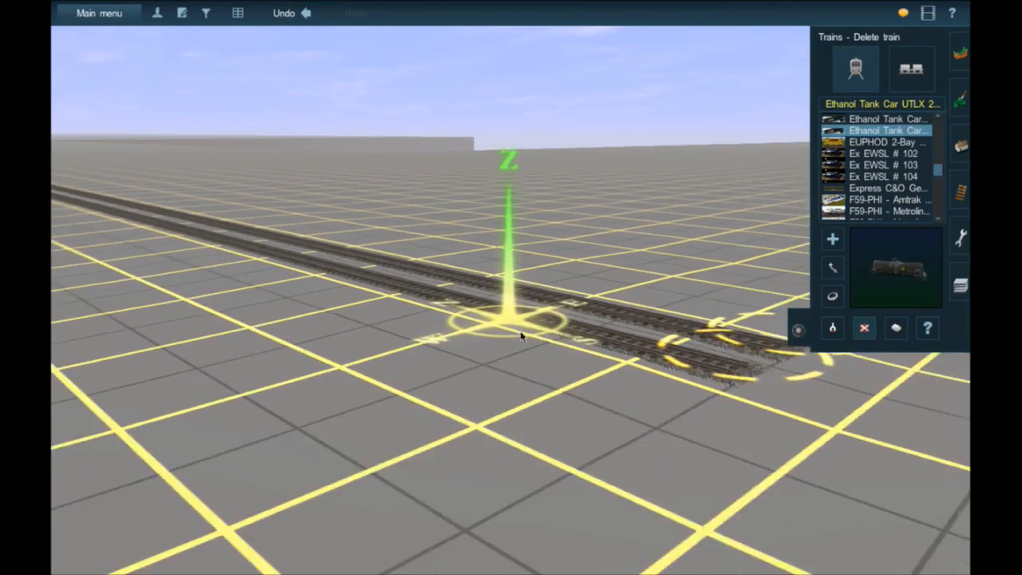
right_click_drag(530, 285, 459, 281)
scroll(898, 163, "up", 10)
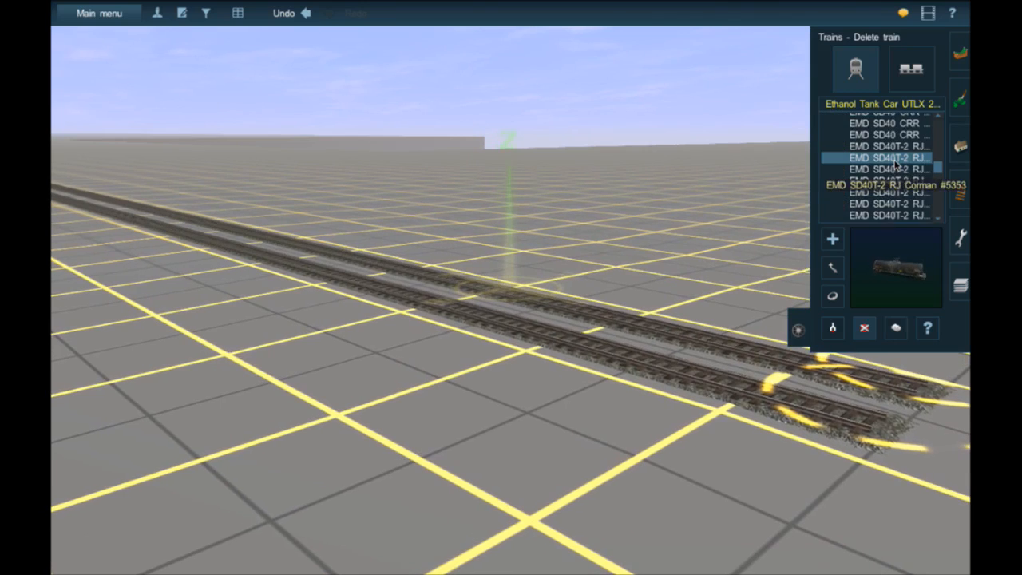
scroll(897, 163, "up", 6)
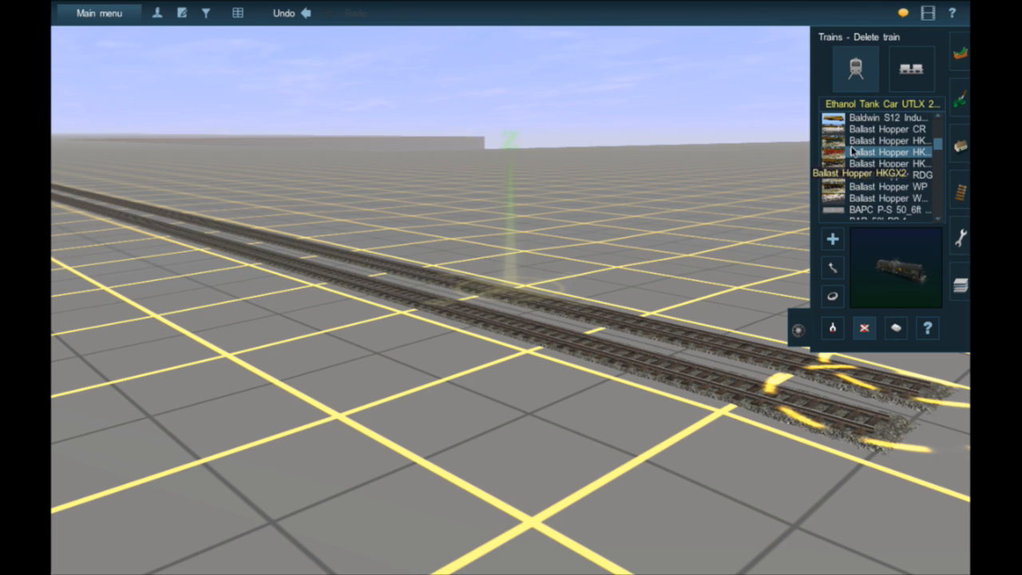
scroll(878, 169, "up", 12)
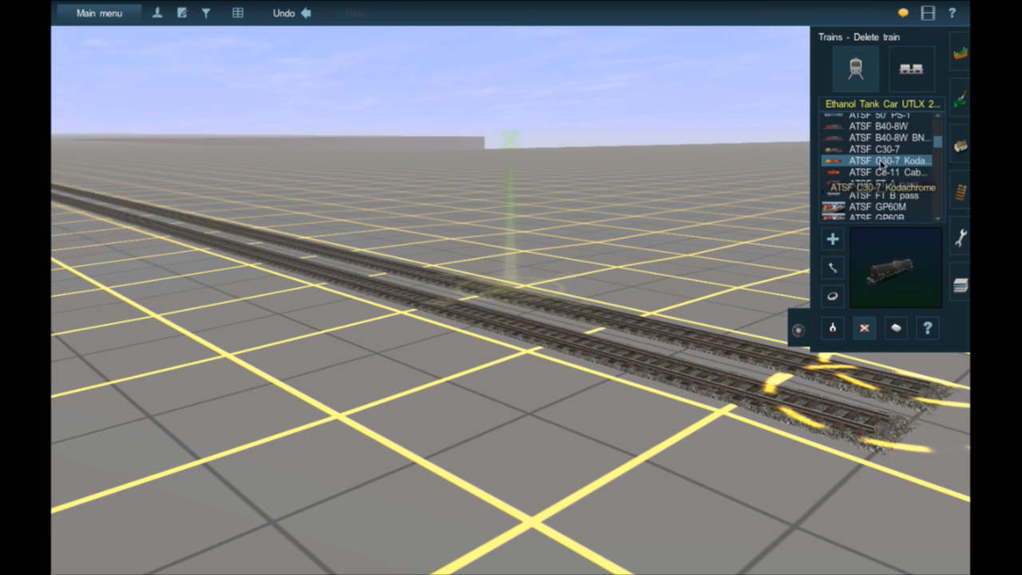
scroll(882, 166, "up", 10)
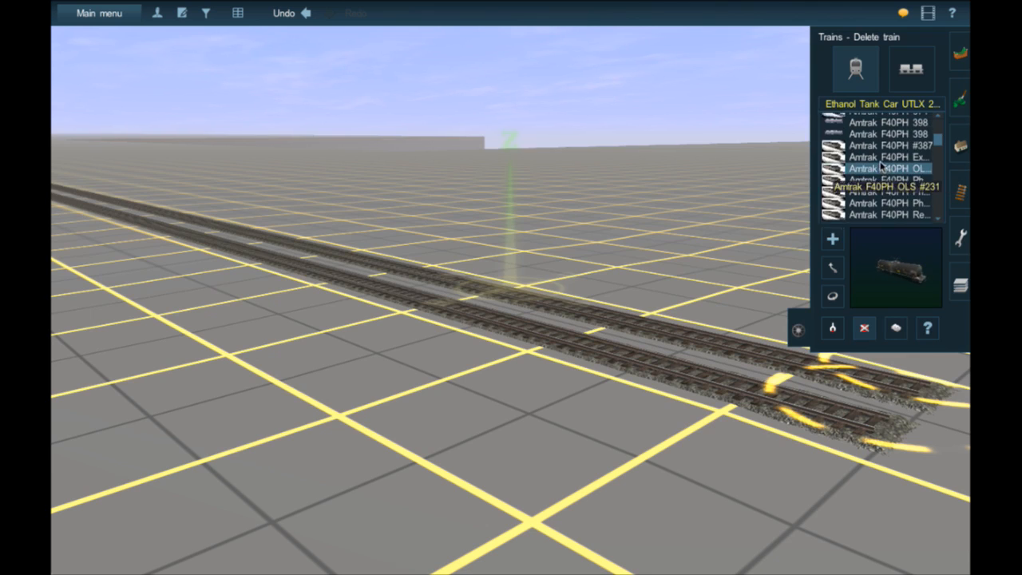
scroll(881, 165, "up", 12)
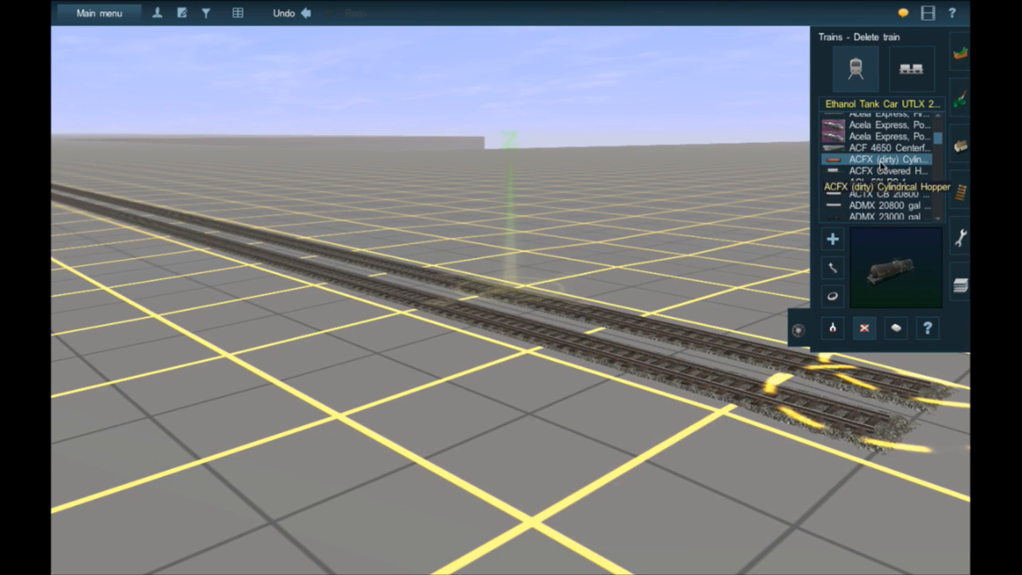
scroll(881, 166, "up", 10)
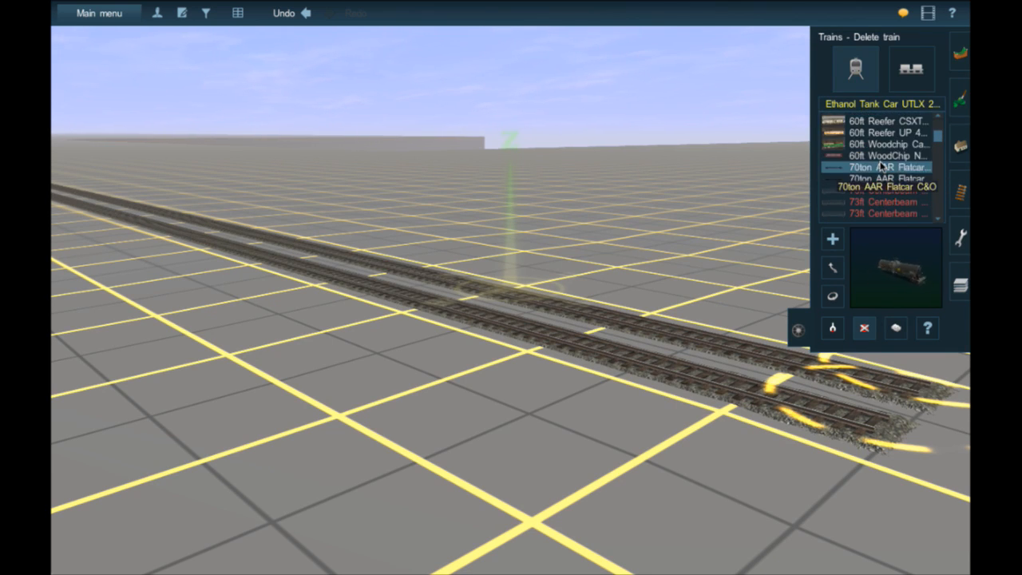
scroll(882, 166, "down", 5)
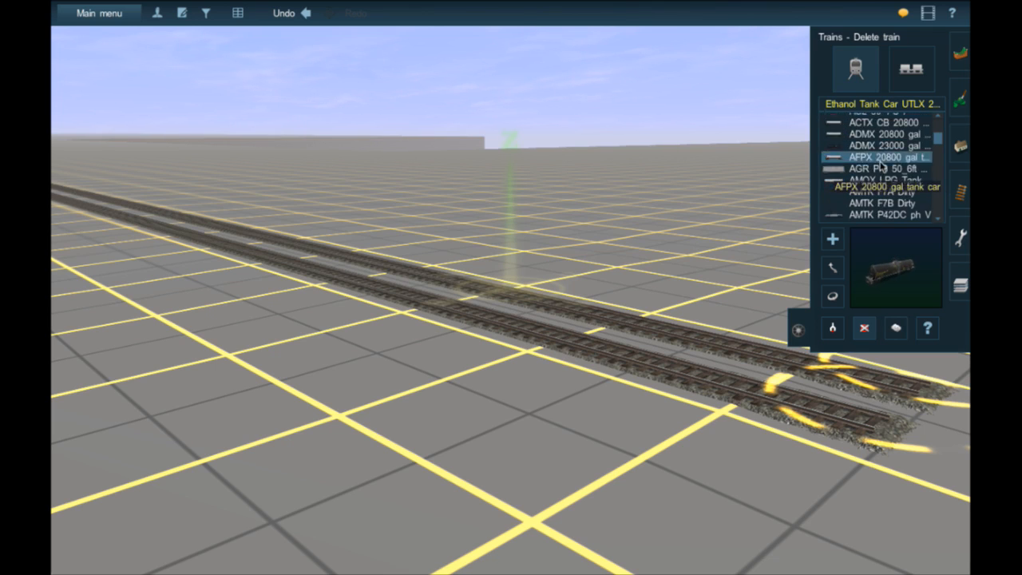
scroll(881, 166, "up", 8)
scroll(882, 164, "up", 10)
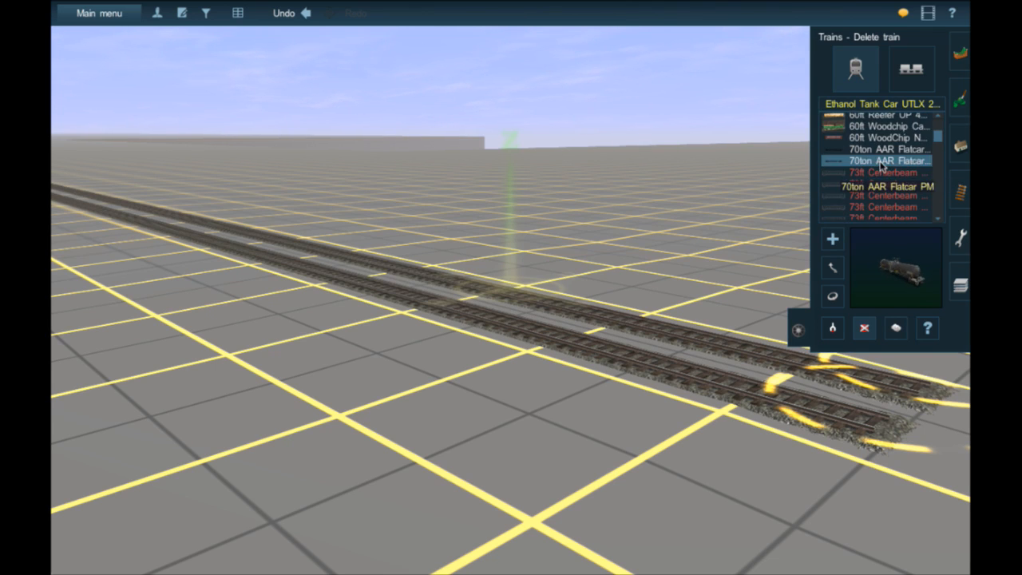
scroll(881, 164, "up", 10)
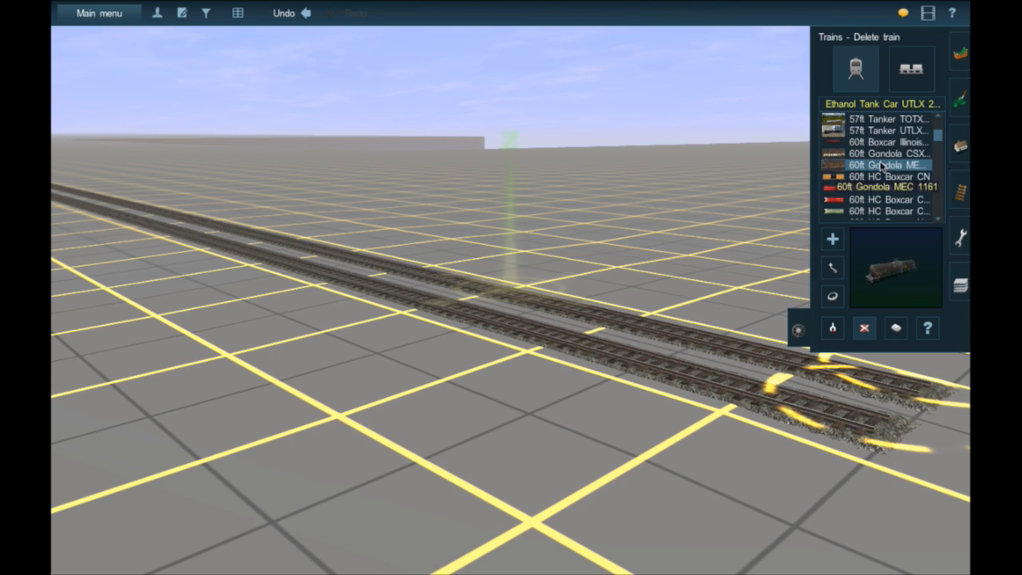
scroll(882, 166, "up", 3)
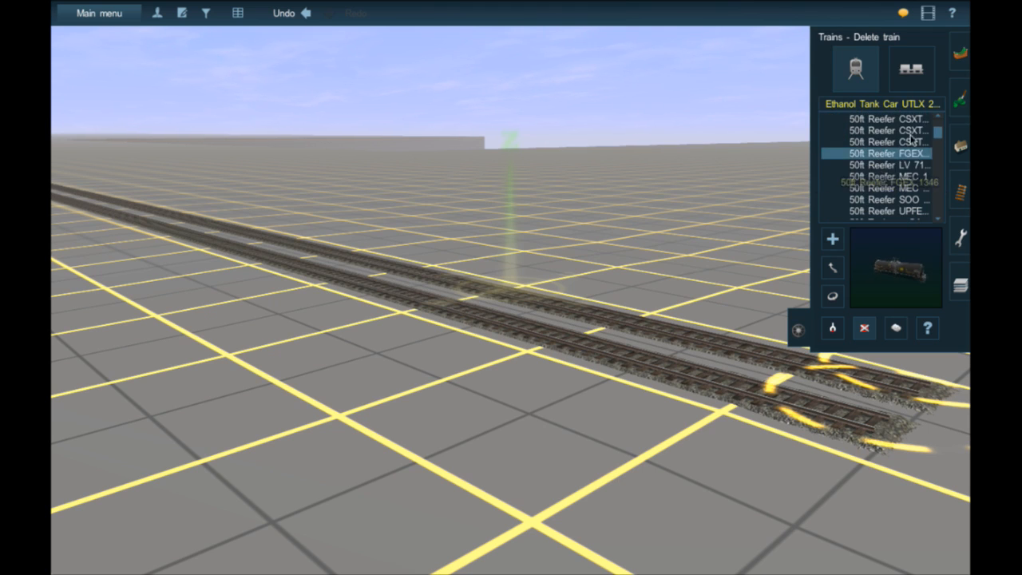
- Find the TTX cars by "tt", try a TTX 89ft TOFC Flatcar on the nearer track, and delete it
left_click(879, 104)
type("tt")
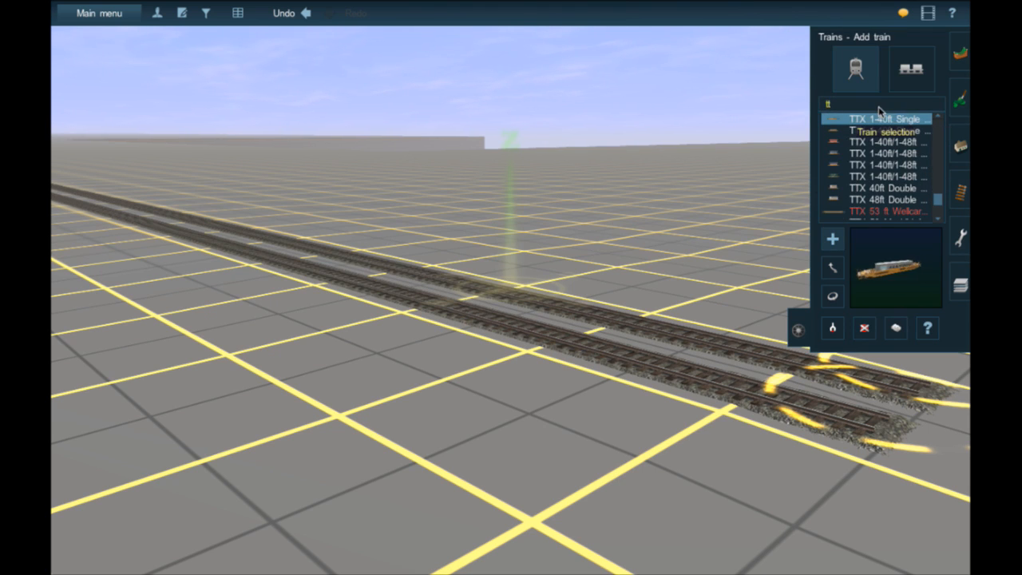
left_click(876, 206)
scroll(876, 209, "down", 1)
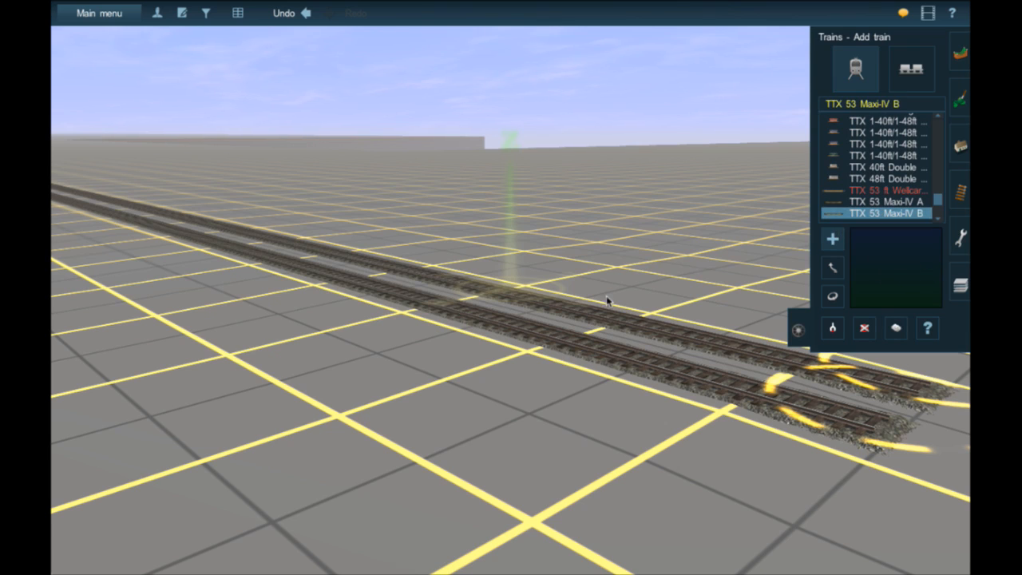
scroll(913, 211, "down", 3)
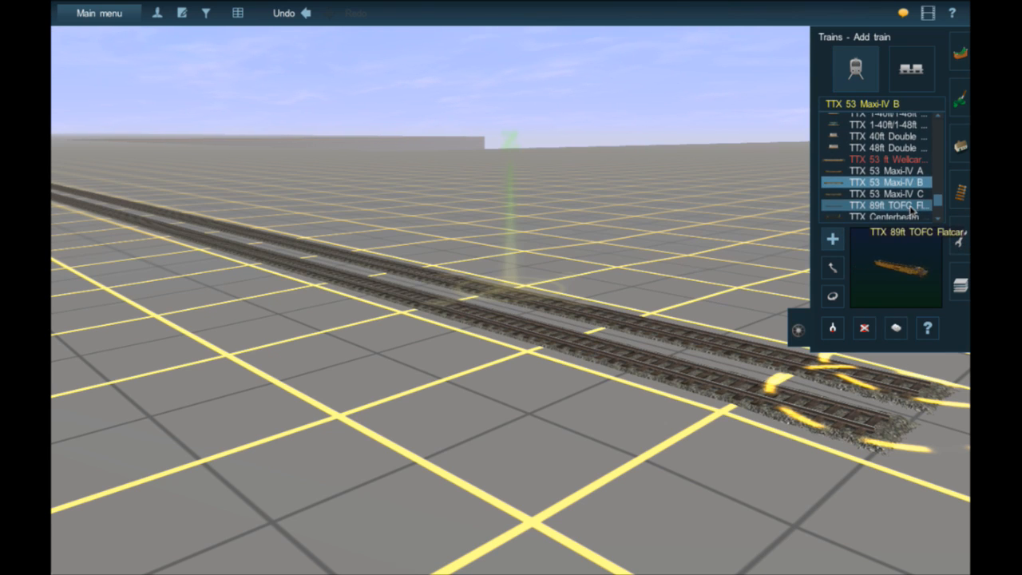
left_click(913, 208)
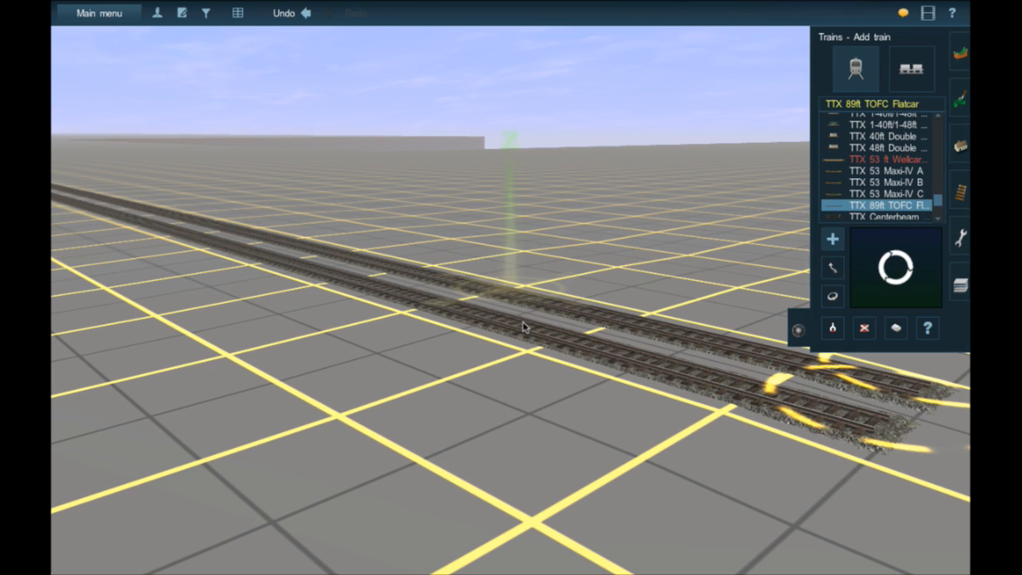
left_click(523, 326)
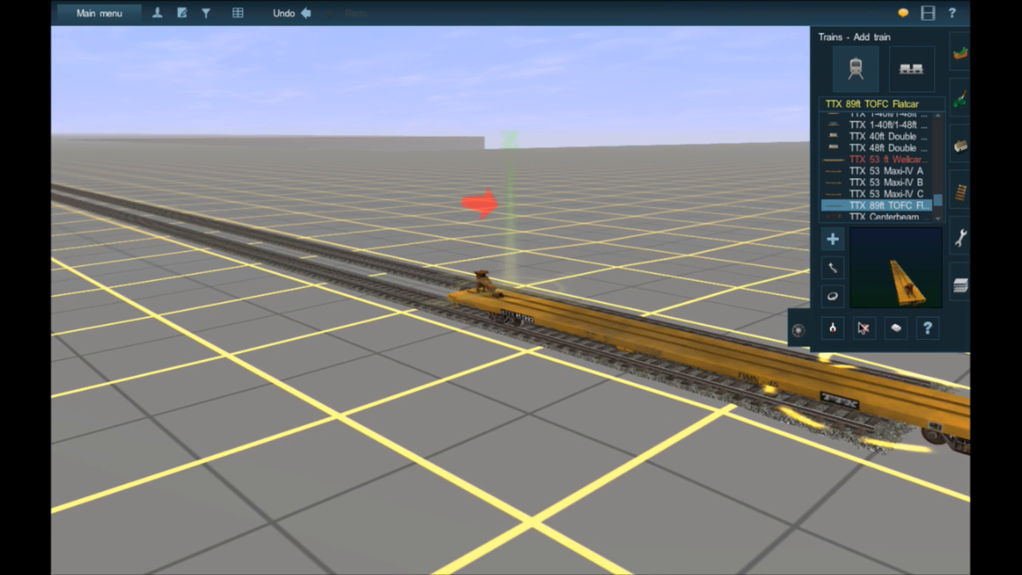
left_click(742, 350)
- Try a TTX Patched 89ft TOFC Flatcar on the nearer track, and delete it
scroll(886, 210, "down", 5)
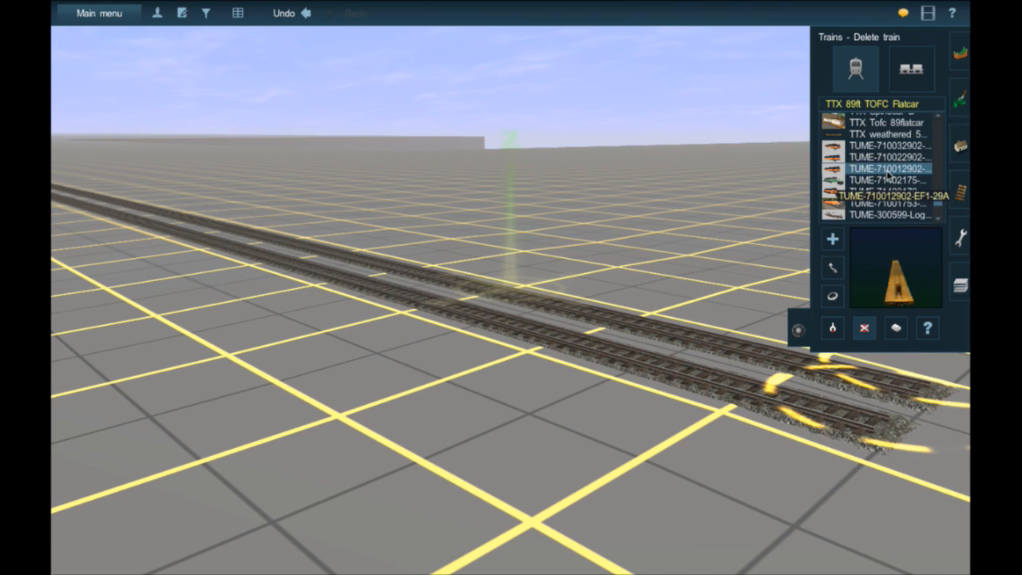
scroll(888, 171, "down", 2)
scroll(888, 163, "up", 4)
left_click(886, 151)
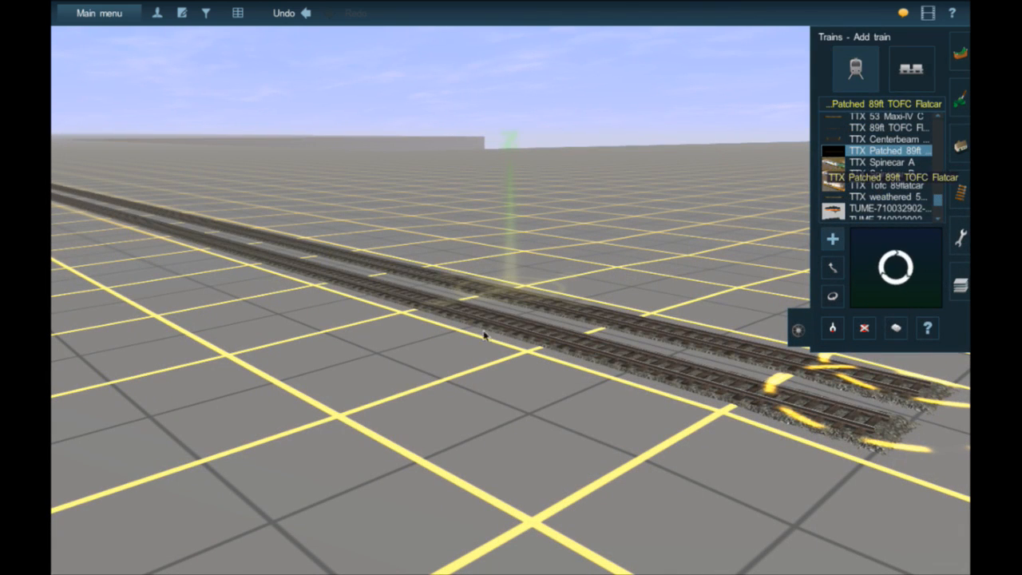
left_click(486, 317)
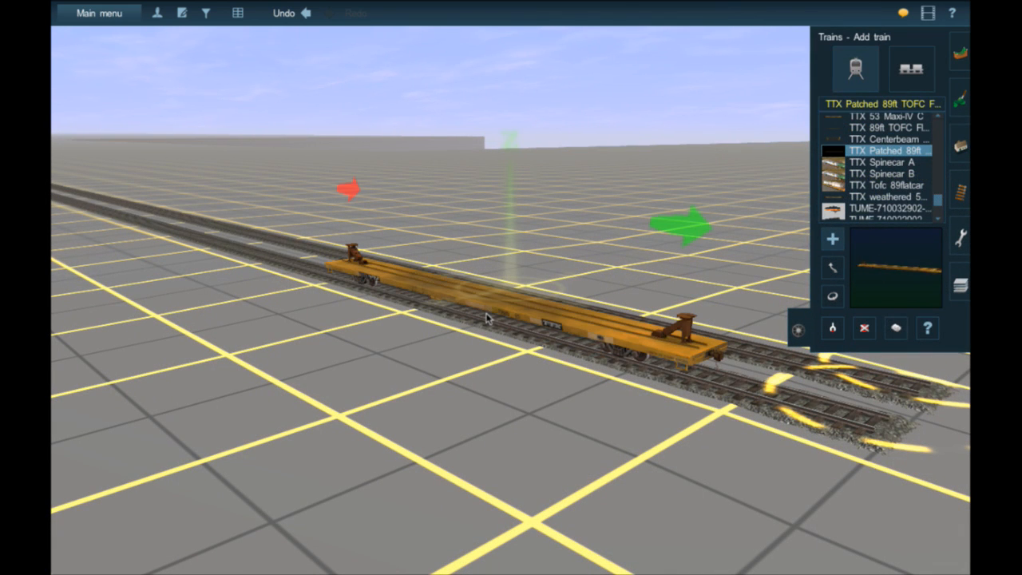
left_click(864, 327)
left_click(694, 337)
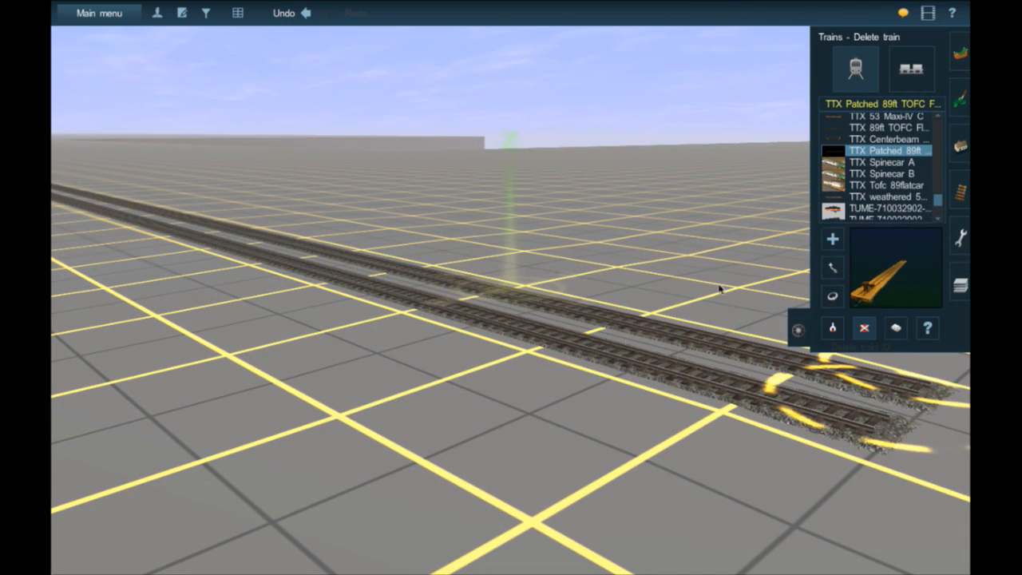
- Look through the TTX cars and the TUME boxcars, covered hoppers and flatcars for suitable rolling stock
scroll(866, 163, "up", 2)
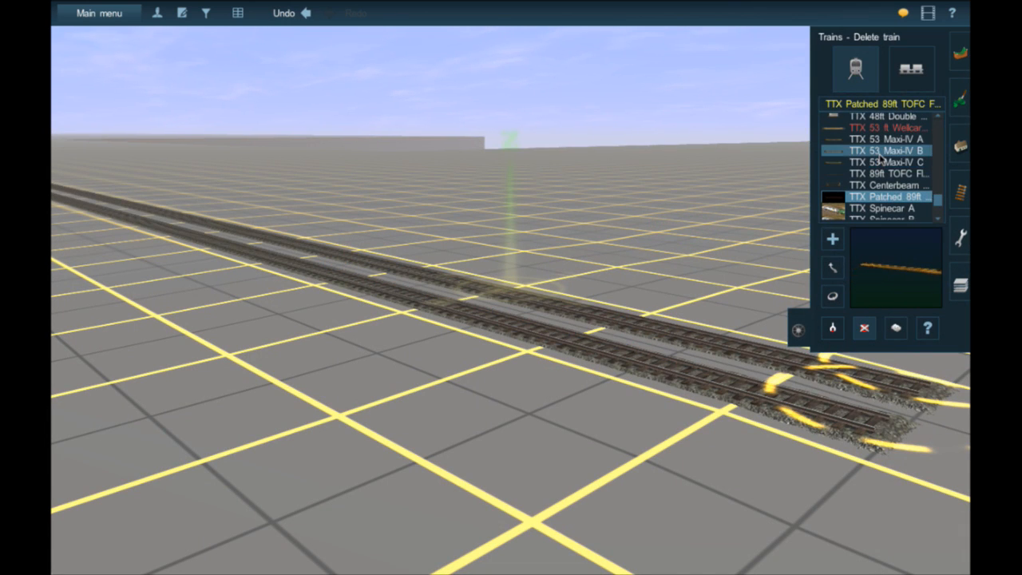
scroll(914, 203, "down", 10)
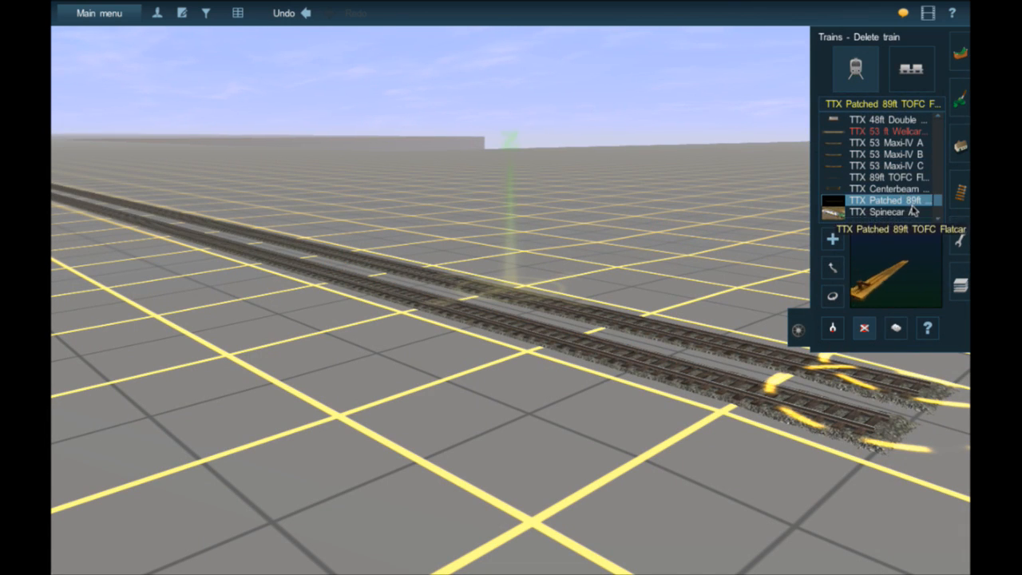
scroll(912, 209, "down", 5)
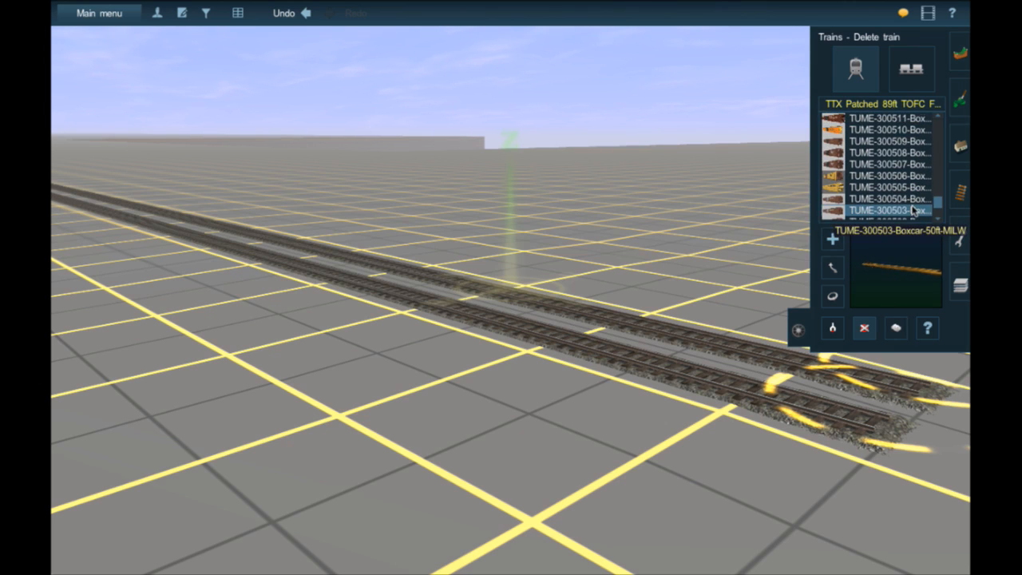
scroll(907, 214, "up", 1)
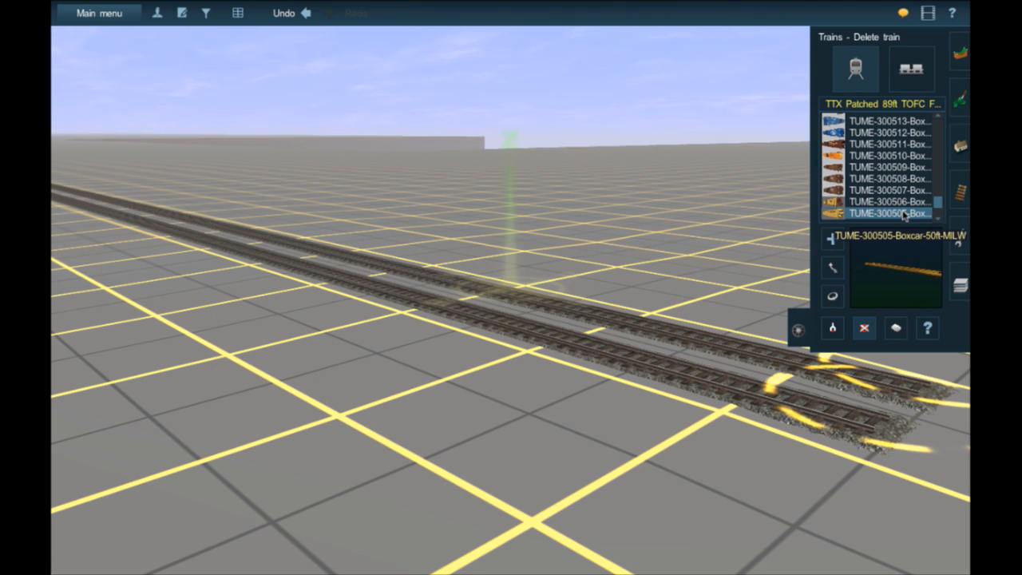
scroll(906, 211, "up", 10)
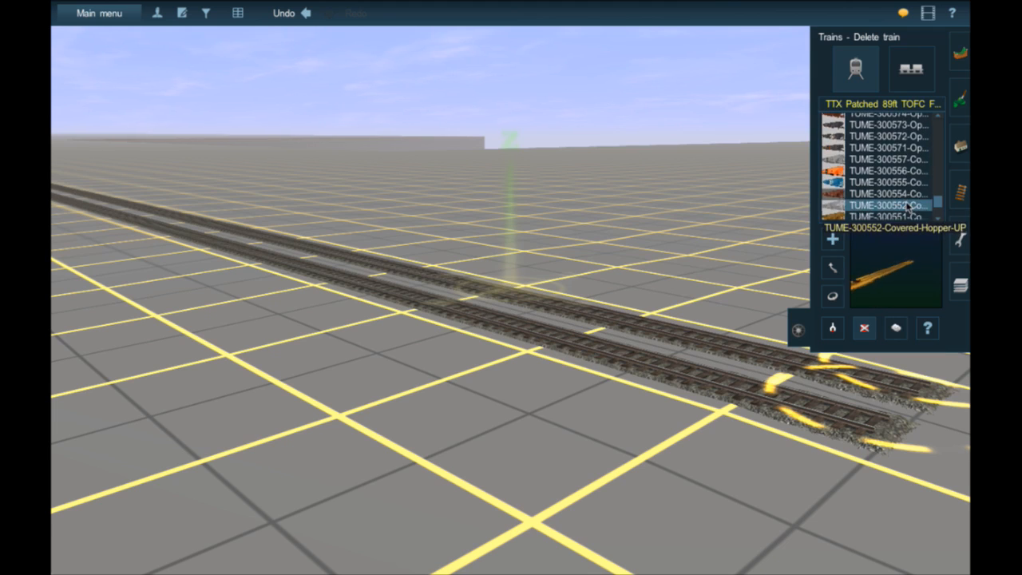
scroll(907, 208, "up", 5)
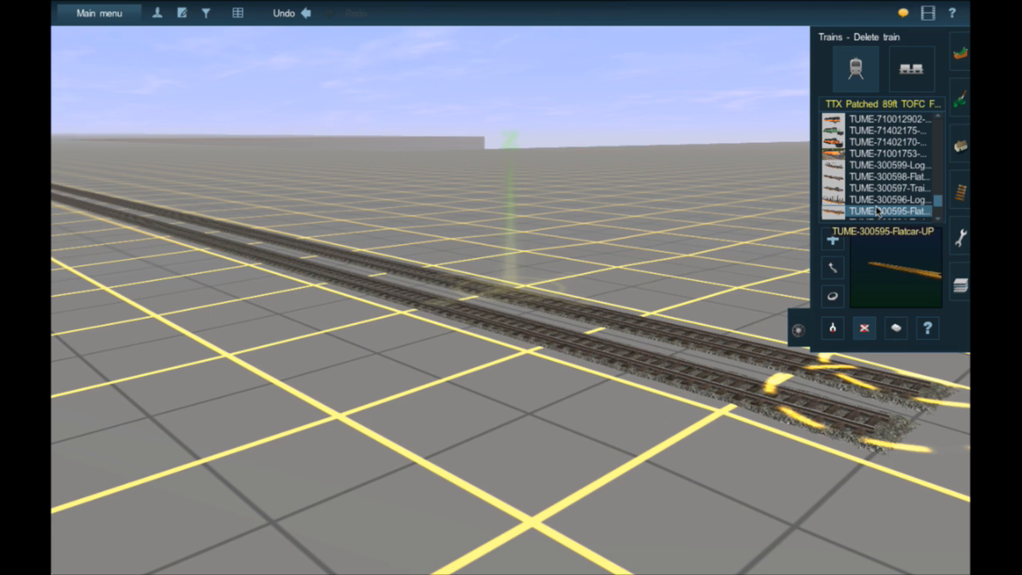
scroll(877, 210, "up", 10)
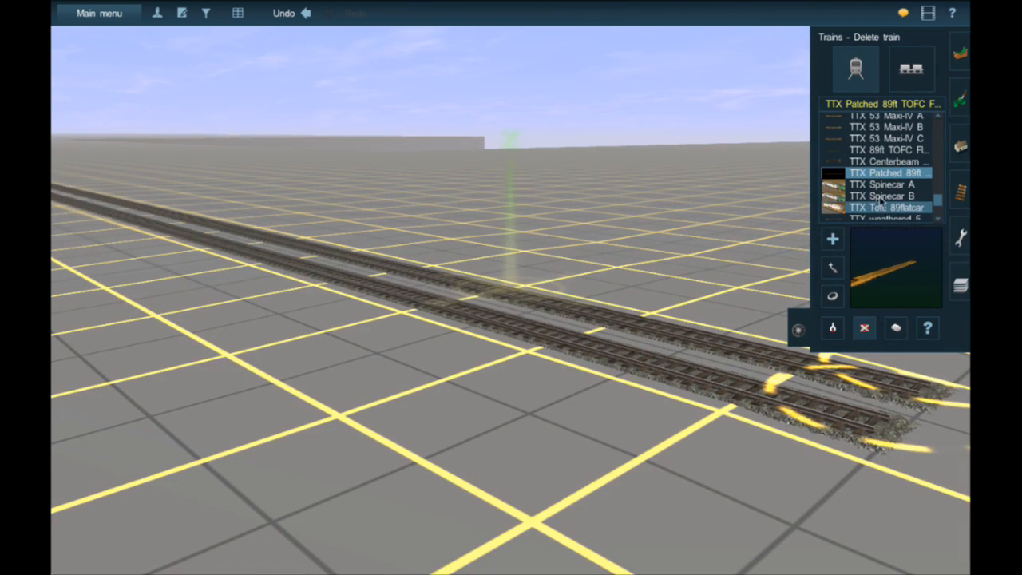
- Preview the TTX 89ft TOFC Flatcar, TTX 53 Maxi-IV C, TTX 53 Maxi-IV A and TTX Centerbeam Flat1 as candidate cars
left_click(886, 162)
left_click(888, 151)
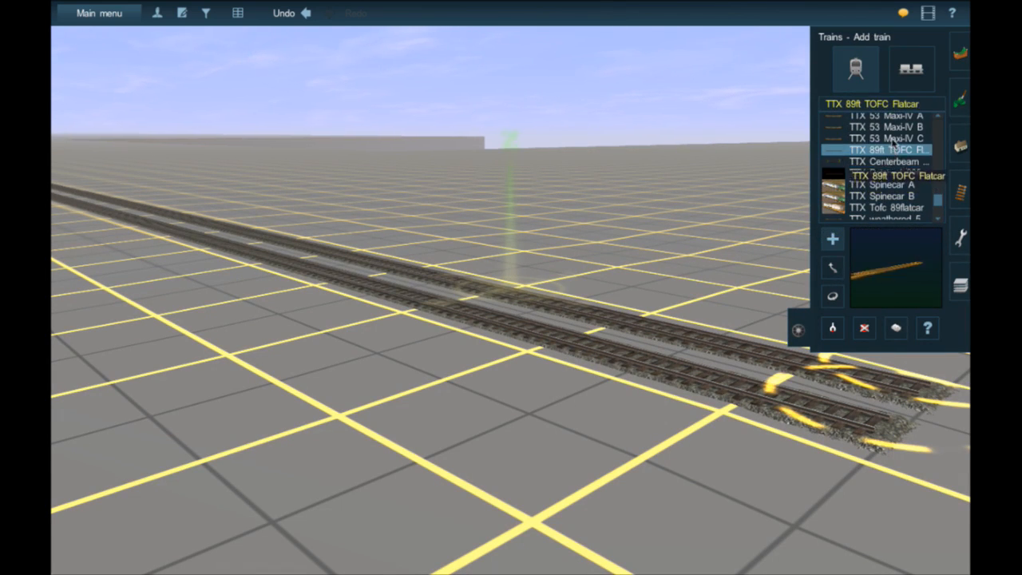
left_click(892, 140)
scroll(892, 140, "up", 5)
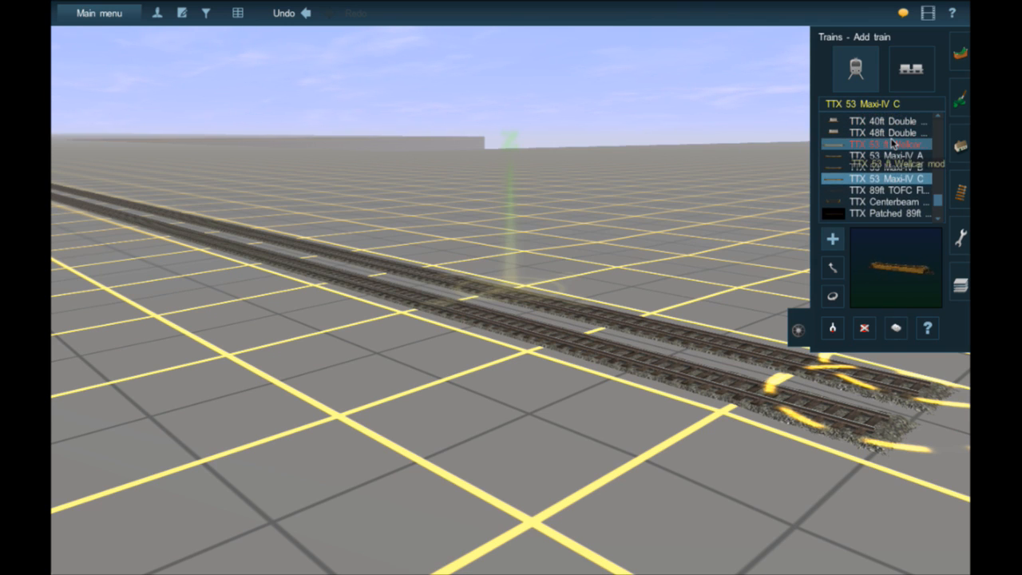
scroll(892, 139, "up", 3)
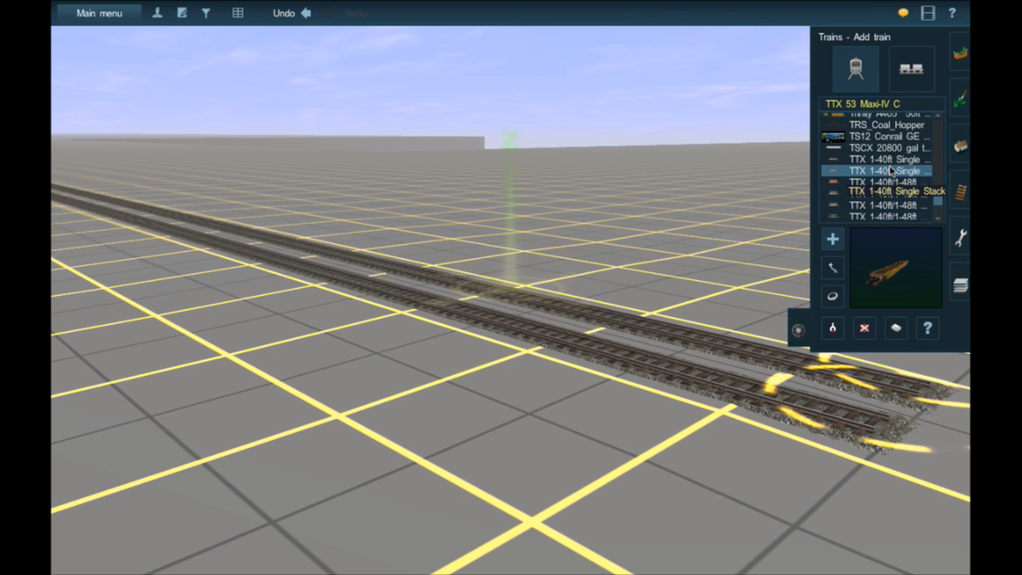
scroll(890, 166, "down", 2)
scroll(891, 168, "down", 3)
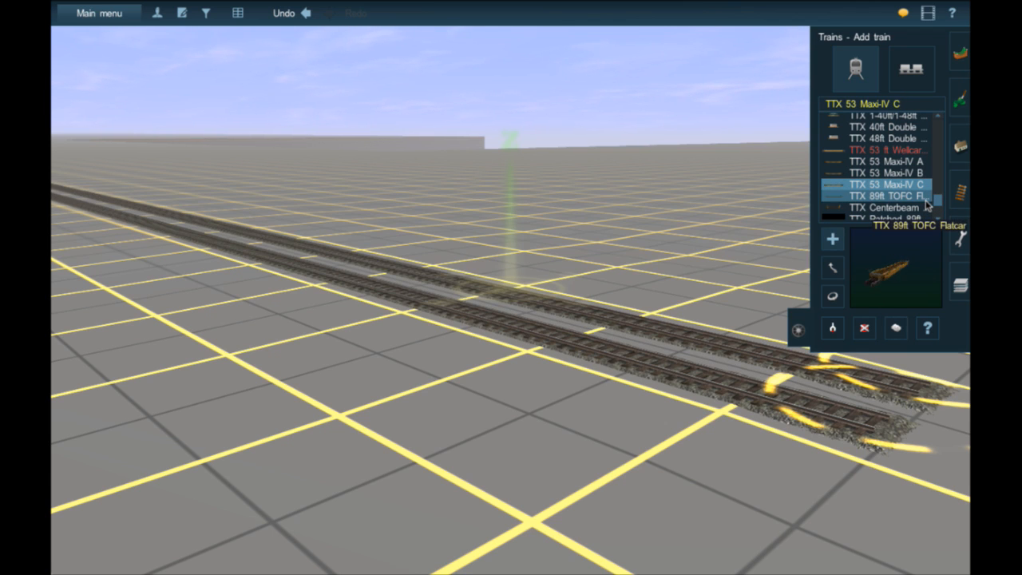
left_click(903, 160)
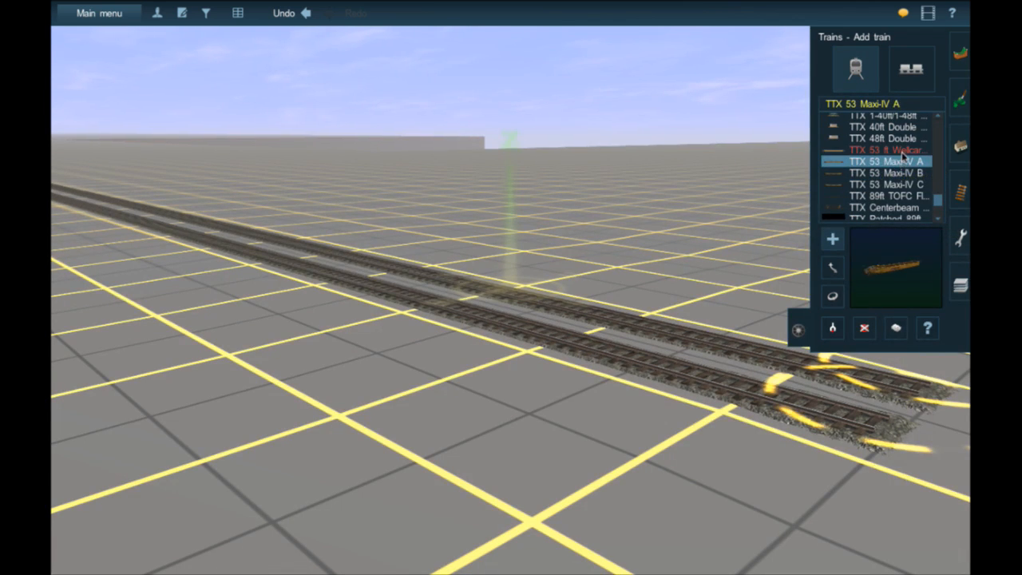
scroll(909, 155, "down", 3)
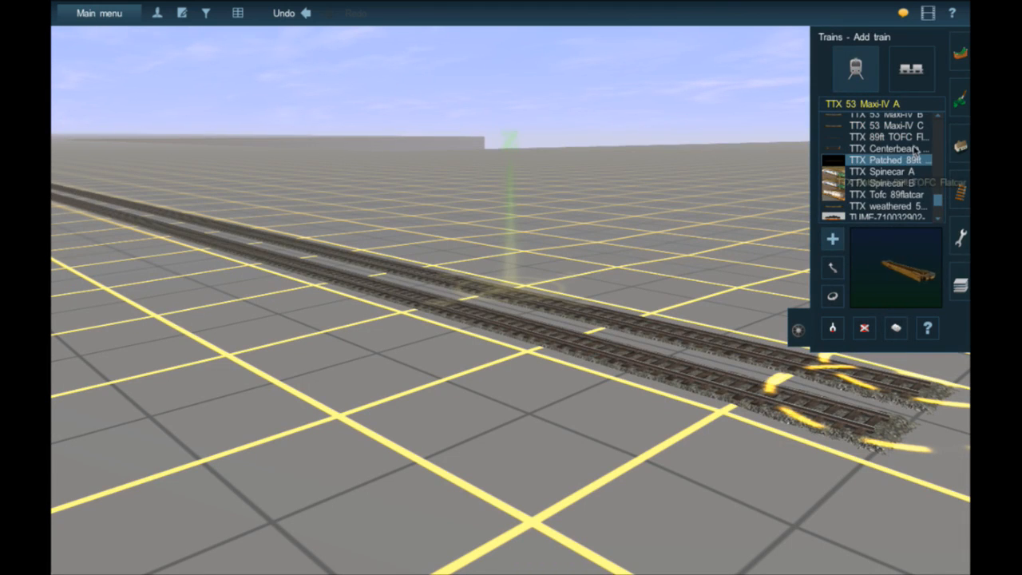
left_click(888, 137)
left_click(895, 148)
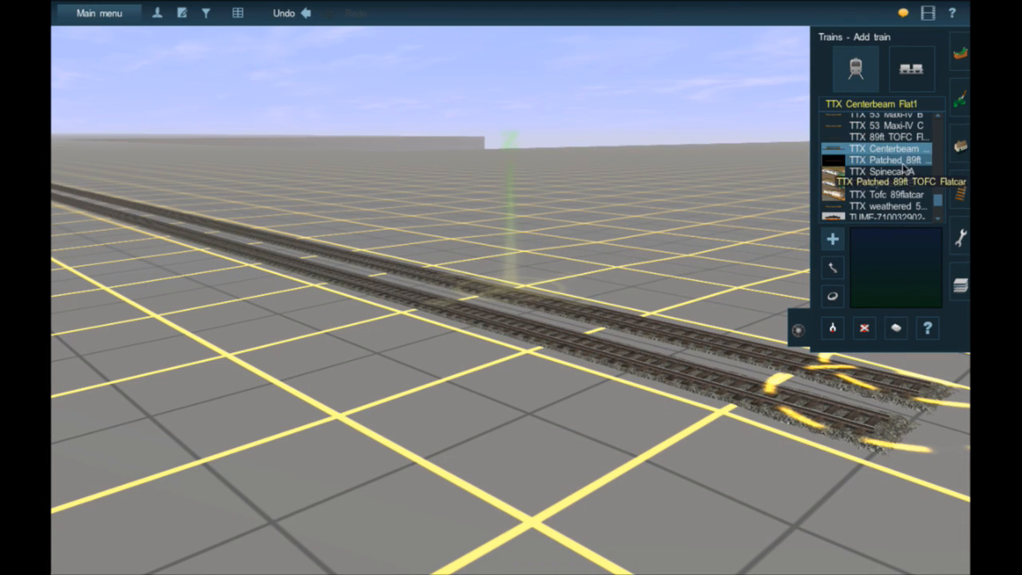
- Try a TTX weathered 53 Husky Stack on the nearer track and load 1 unit of 40ft Standard Cubed Containers in load_bottom_sc
left_click(904, 206)
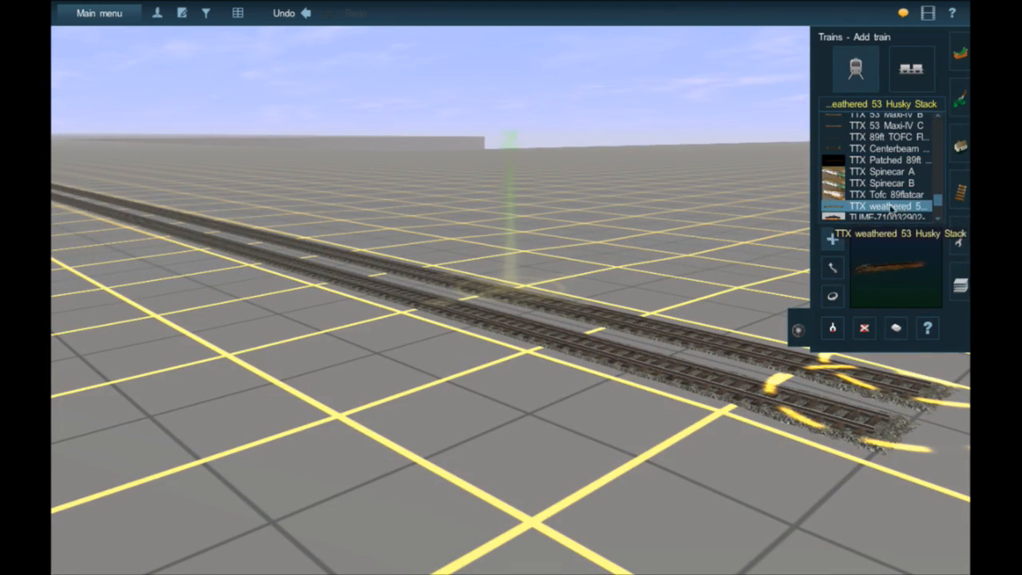
left_click(499, 327)
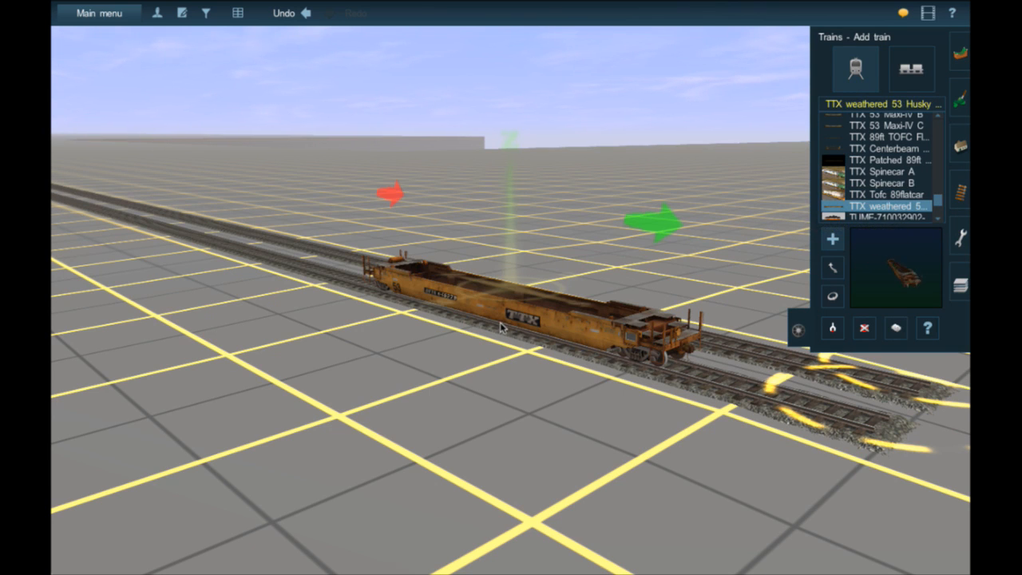
left_click(928, 327)
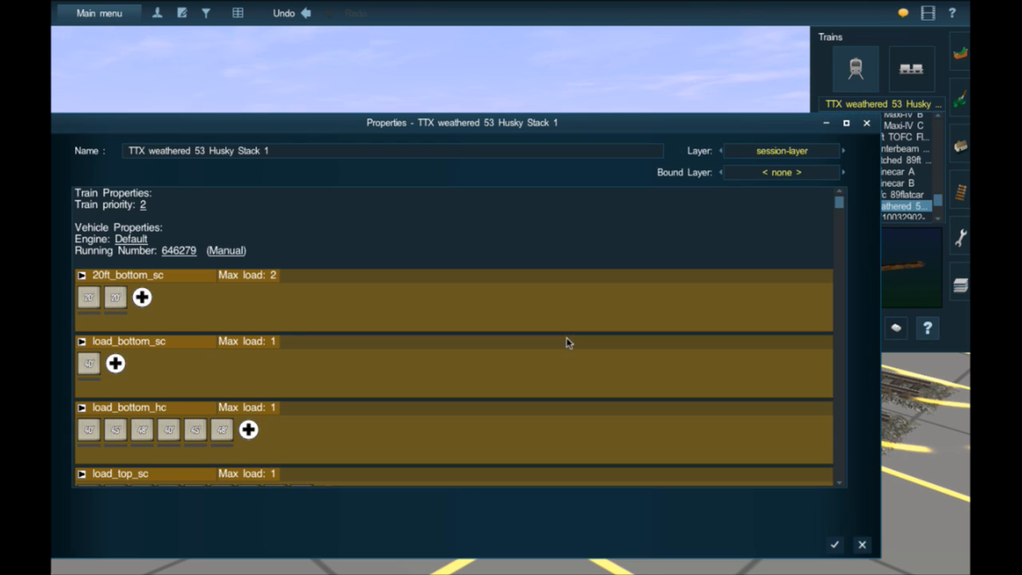
scroll(131, 377, "down", 3)
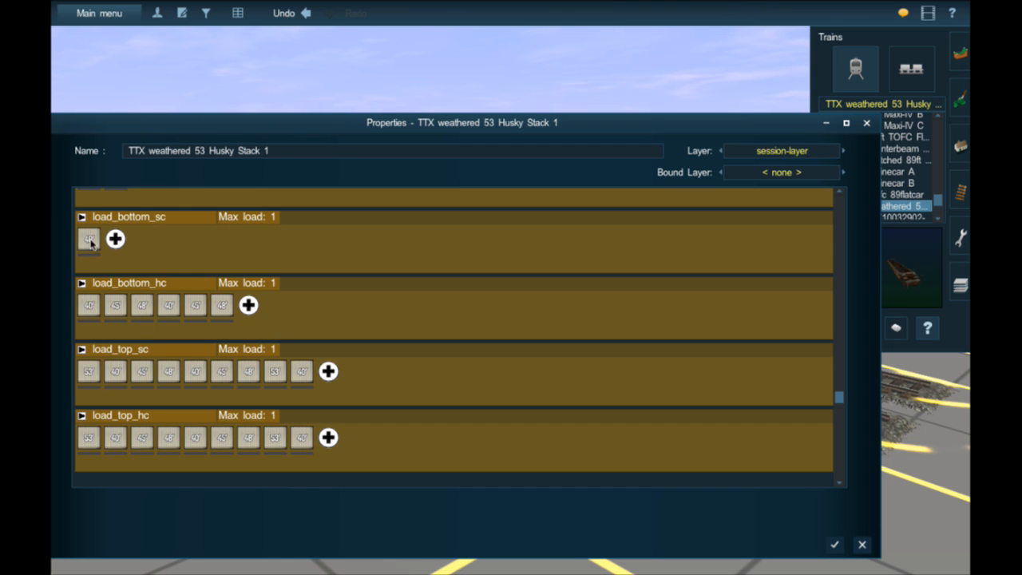
left_click(89, 239)
left_click(163, 280)
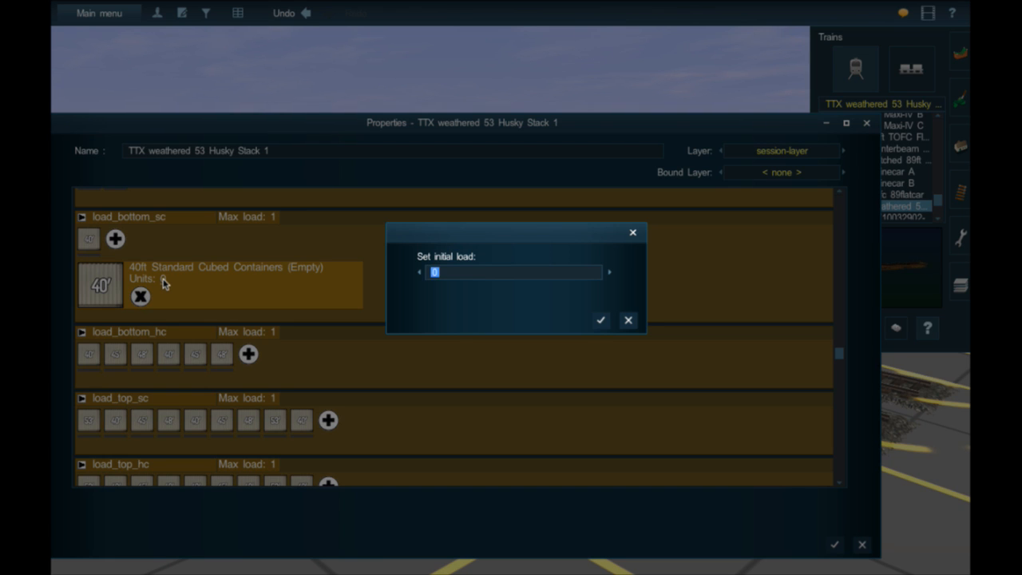
key("Return")
left_click(831, 543)
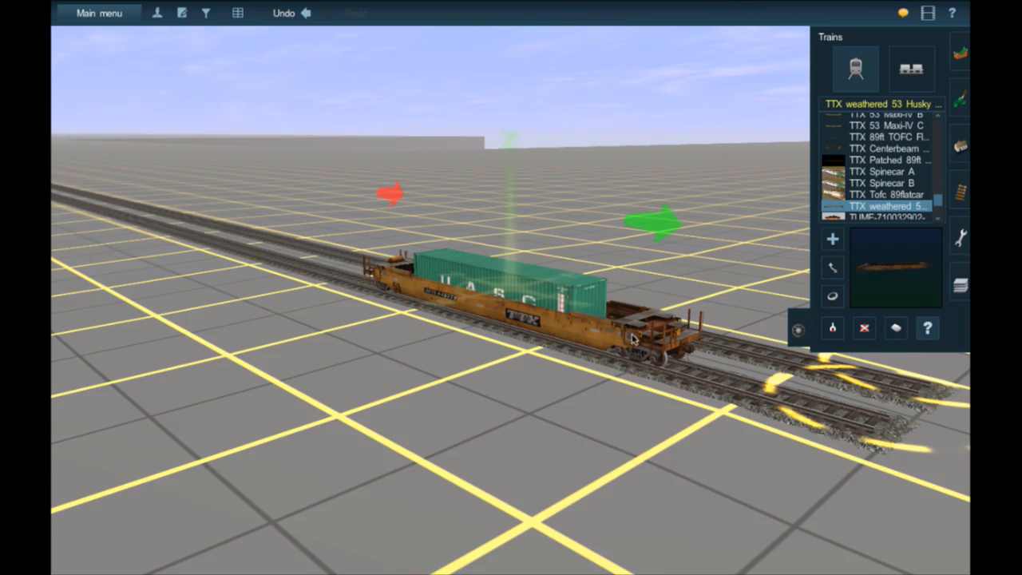
- Review the weathered Husky Stack's container load options and delete the car from the track
left_click(536, 319)
scroll(246, 455, "down", 5)
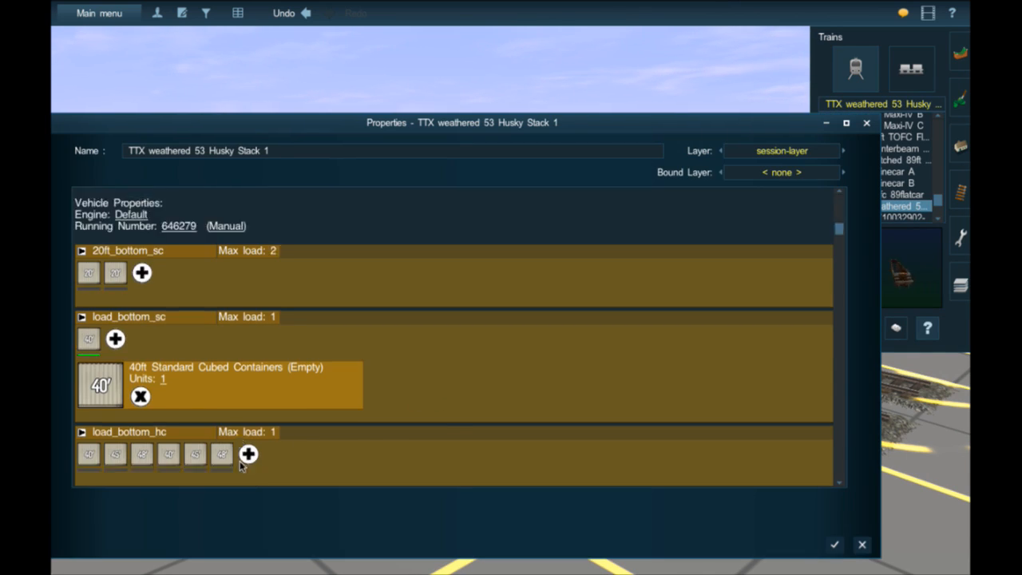
left_click(831, 545)
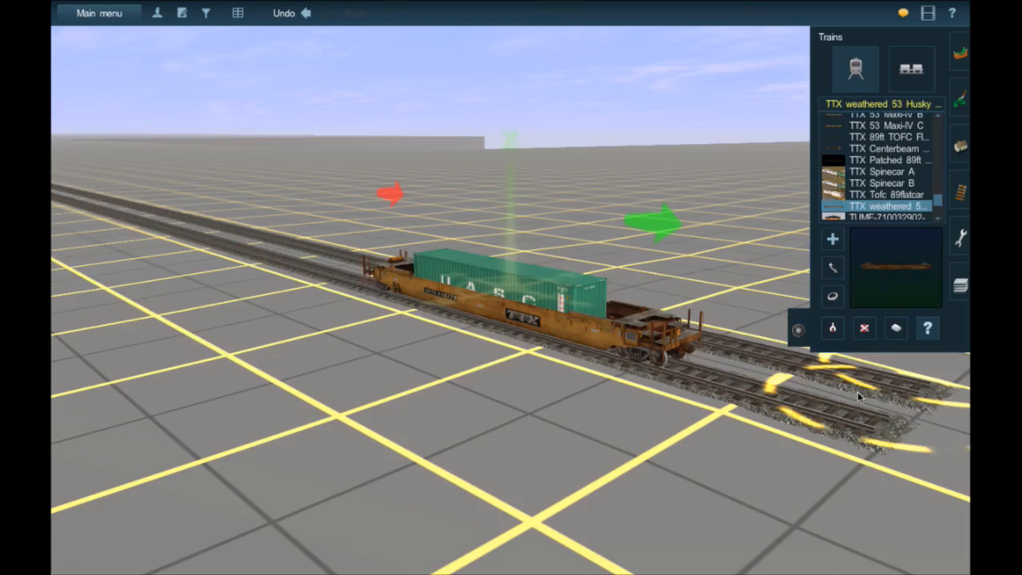
left_click(864, 327)
left_click(685, 352)
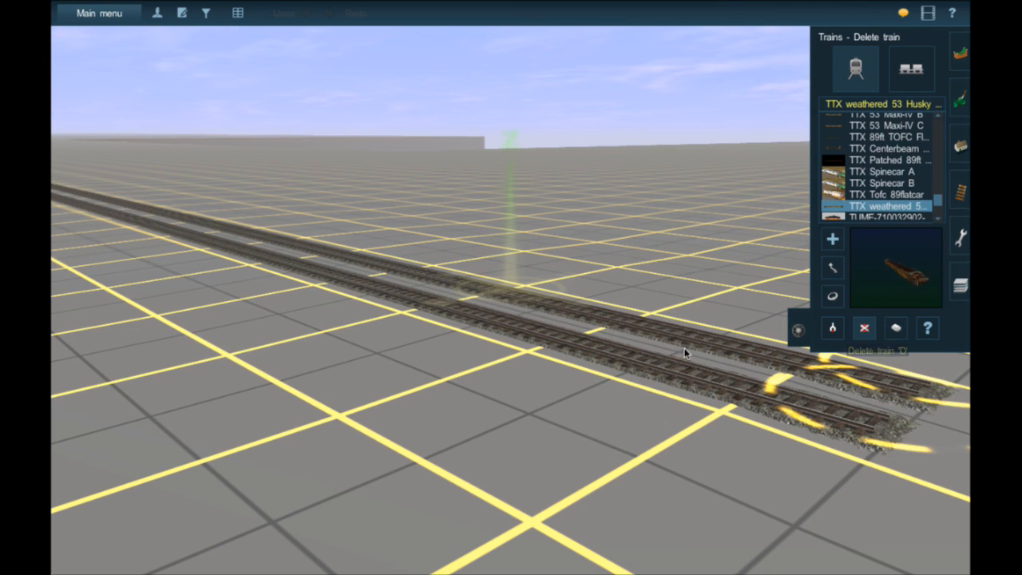
- Find the flatcars by "flat" and try a Flatcar50ft Maine Central hw# on the nearer track
left_click(905, 116)
left_click(899, 107)
type("f")
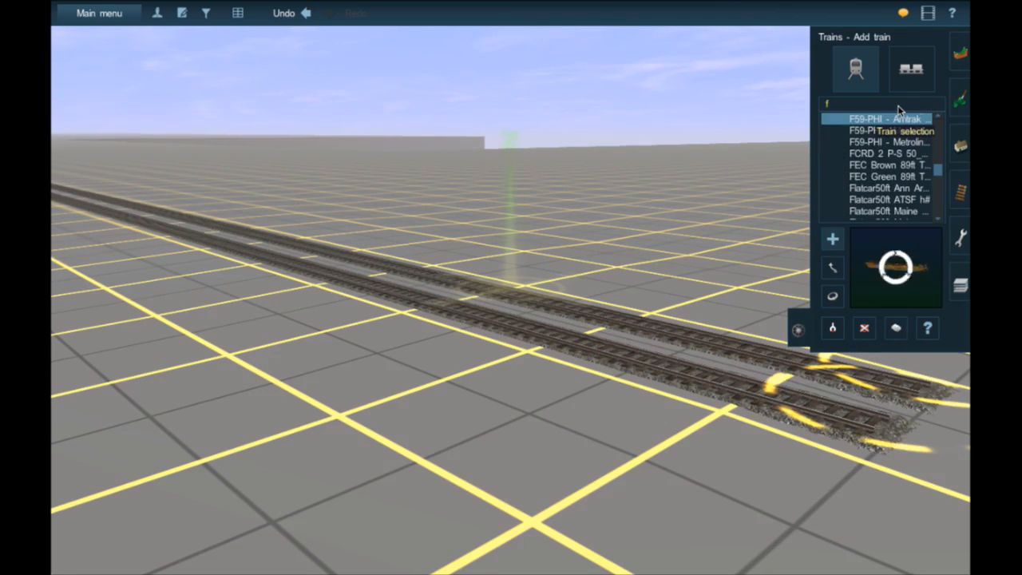
type("lat")
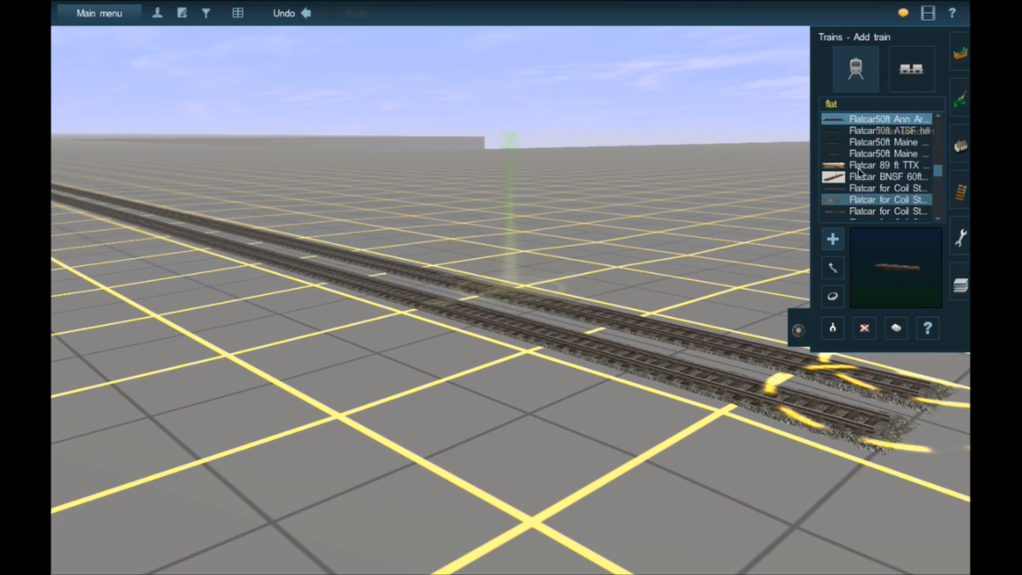
left_click(883, 154)
left_click(487, 327)
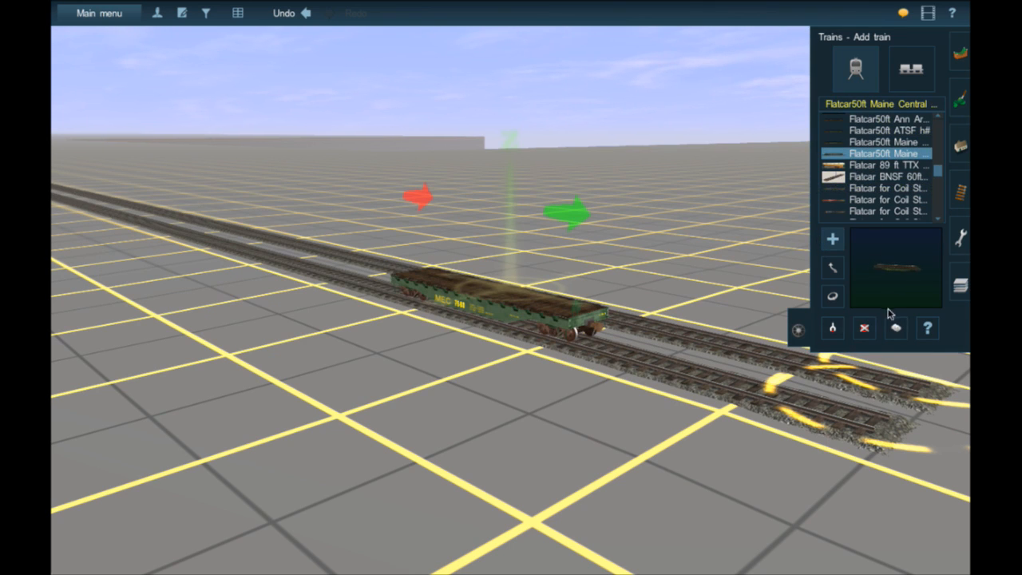
- Check which loads the Maine Central flatcar offers and delete the car from the track
left_click(927, 327)
left_click(554, 324)
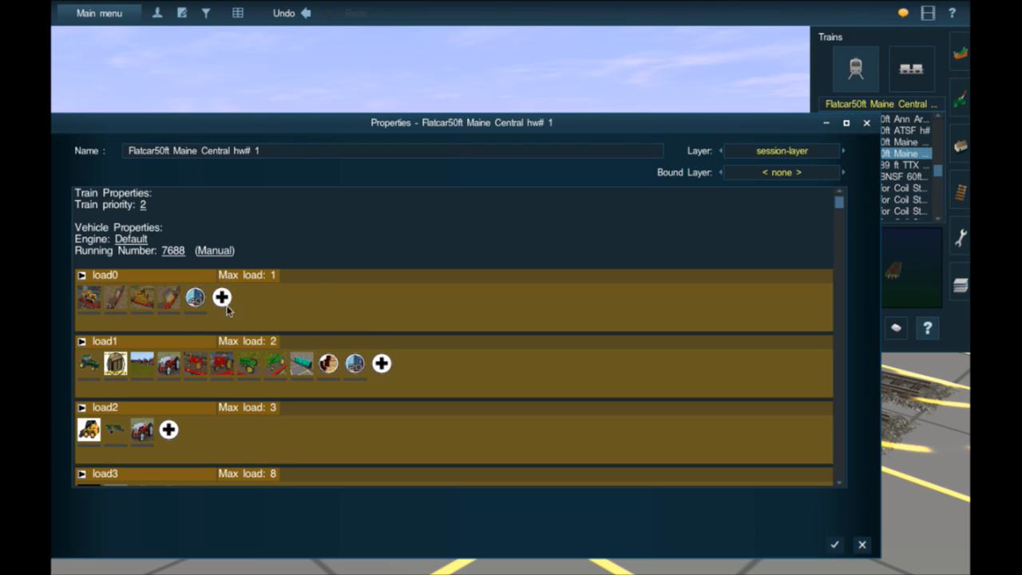
left_click(833, 546)
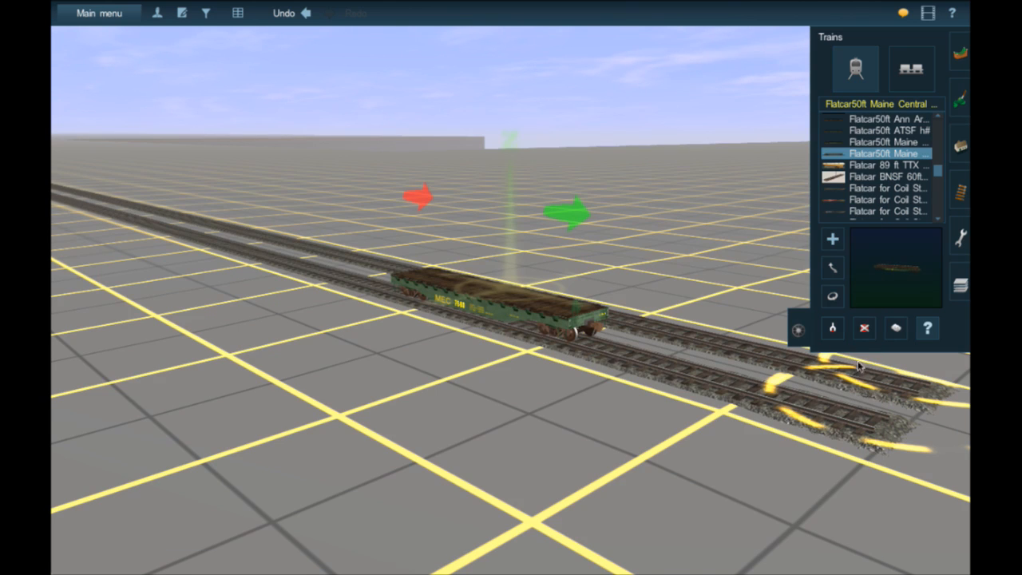
left_click(470, 304)
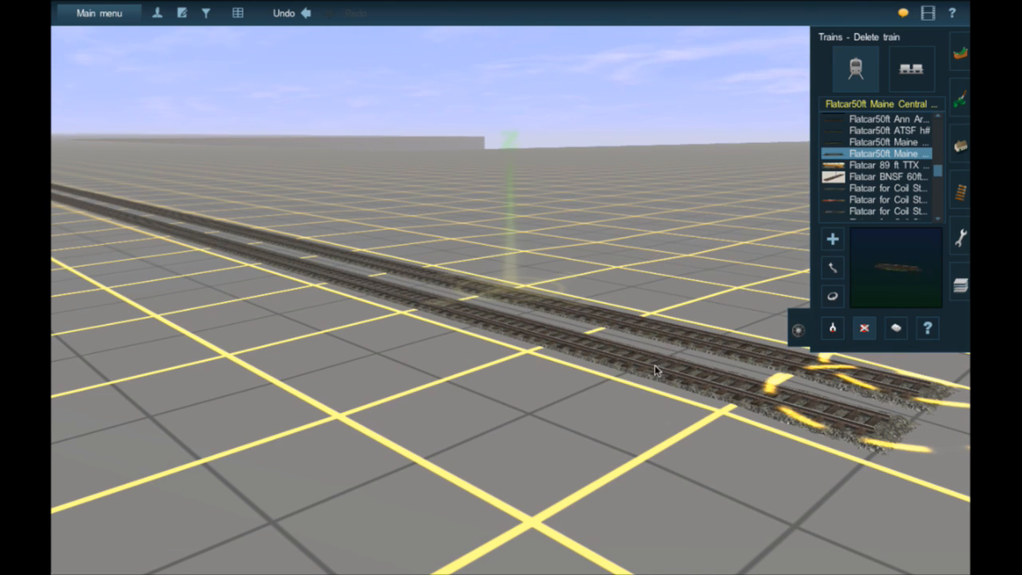
- Place a JR Generic Shop on the open ground beyond the track ends, across from the large locomotive shop
scroll(660, 365, "down", 5)
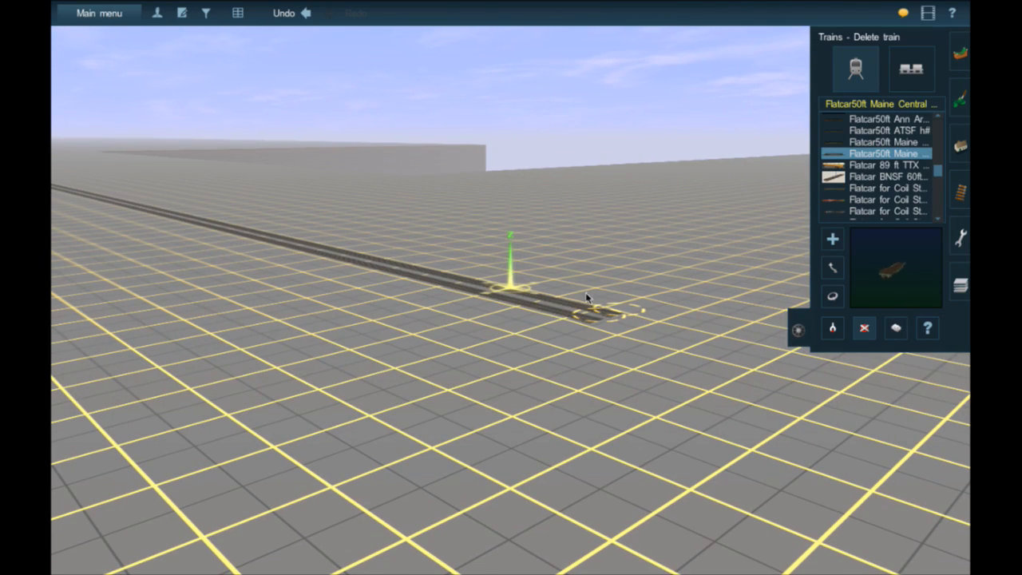
scroll(586, 297, "down", 3)
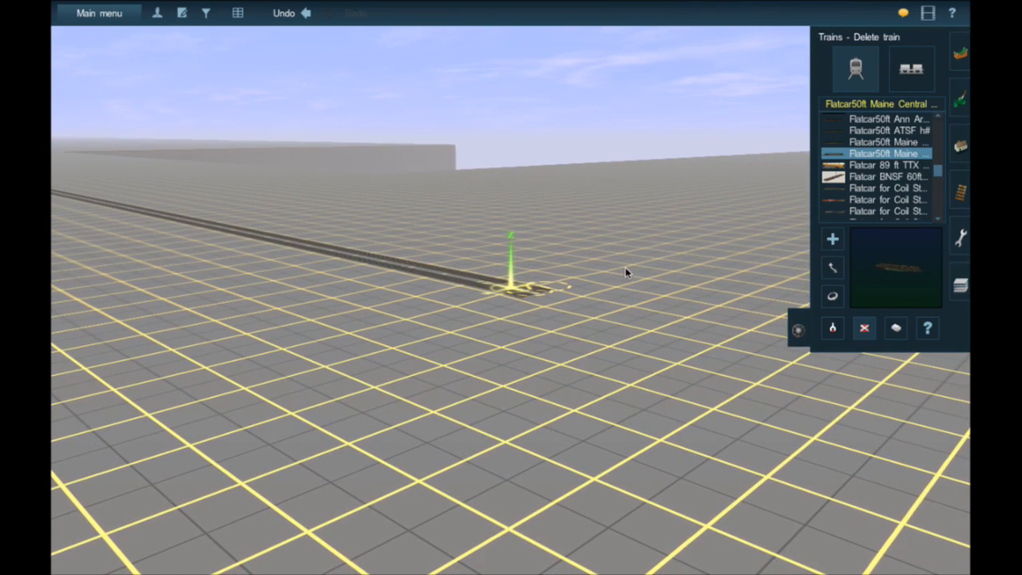
right_click_drag(631, 255, 964, 142)
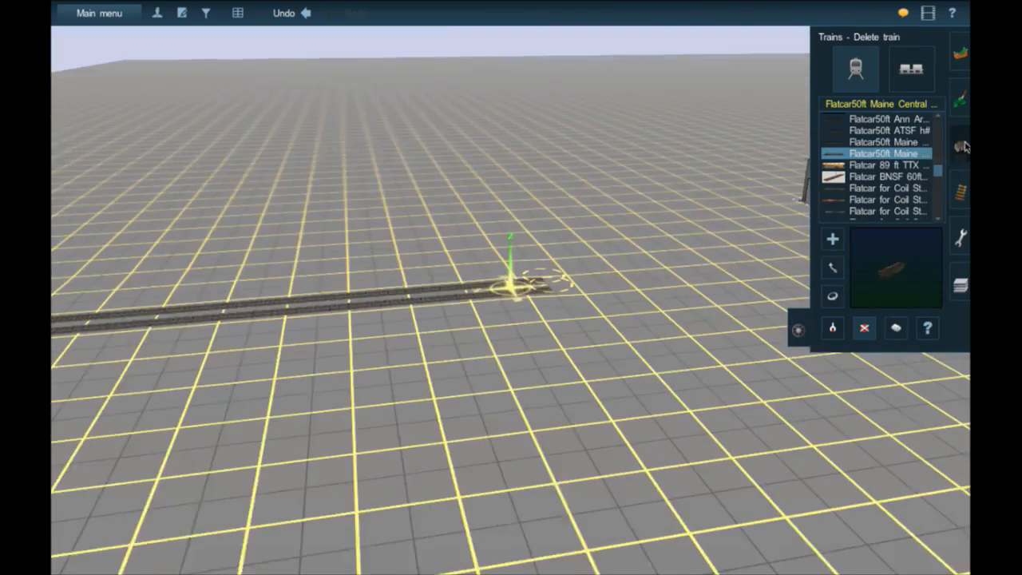
left_click(964, 147)
right_click(735, 225)
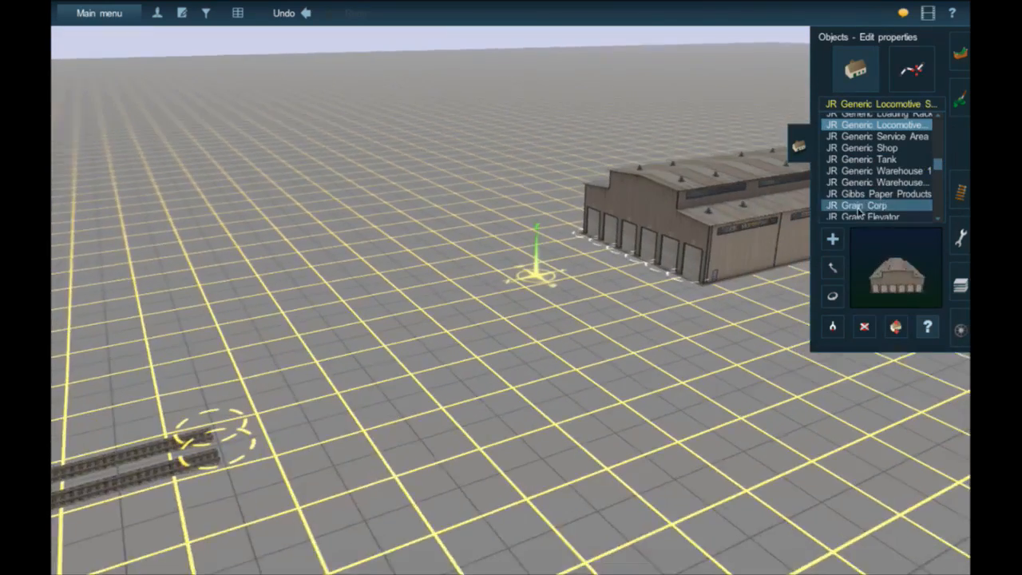
left_click(878, 159)
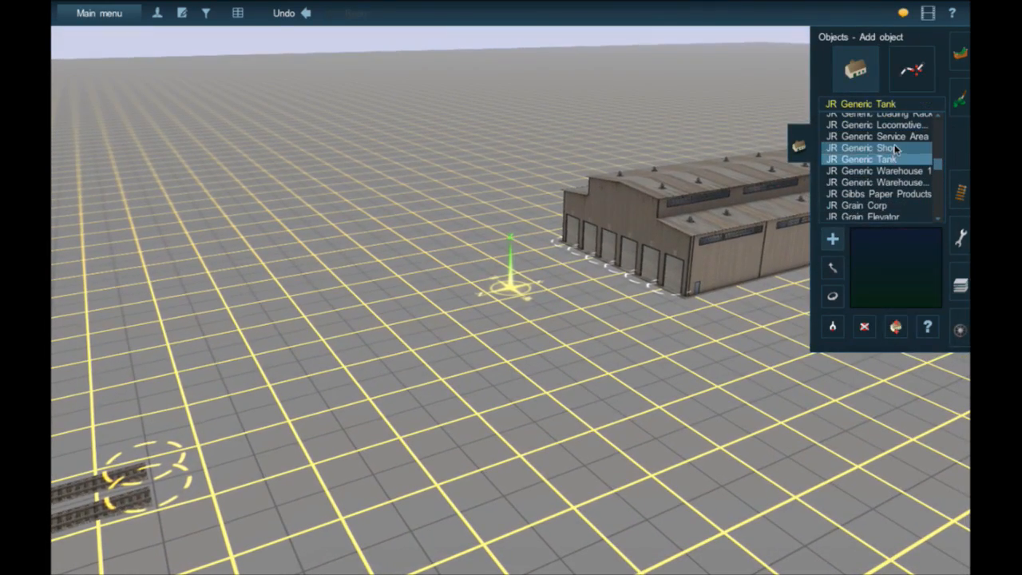
left_click(895, 148)
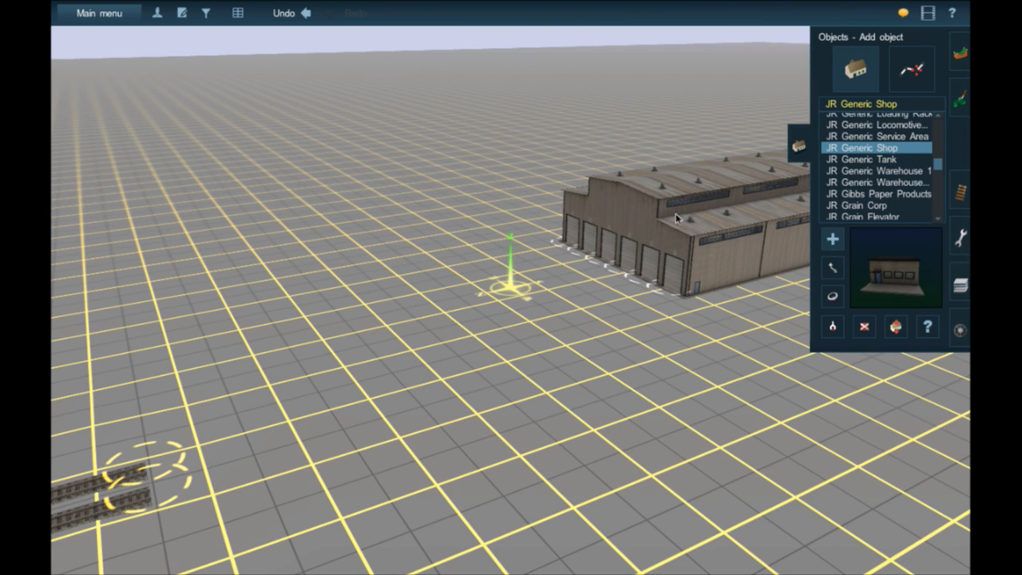
left_click(274, 236)
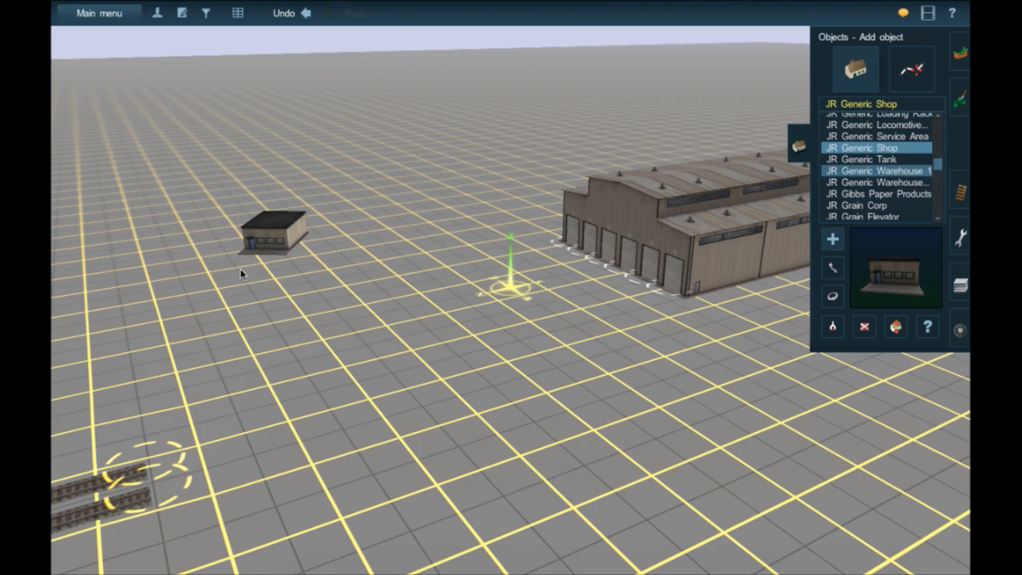
- Try a JR Generic Service Area between the track ends and the locomotive shop, inspect its platforms and building, and delete it
left_click(922, 137)
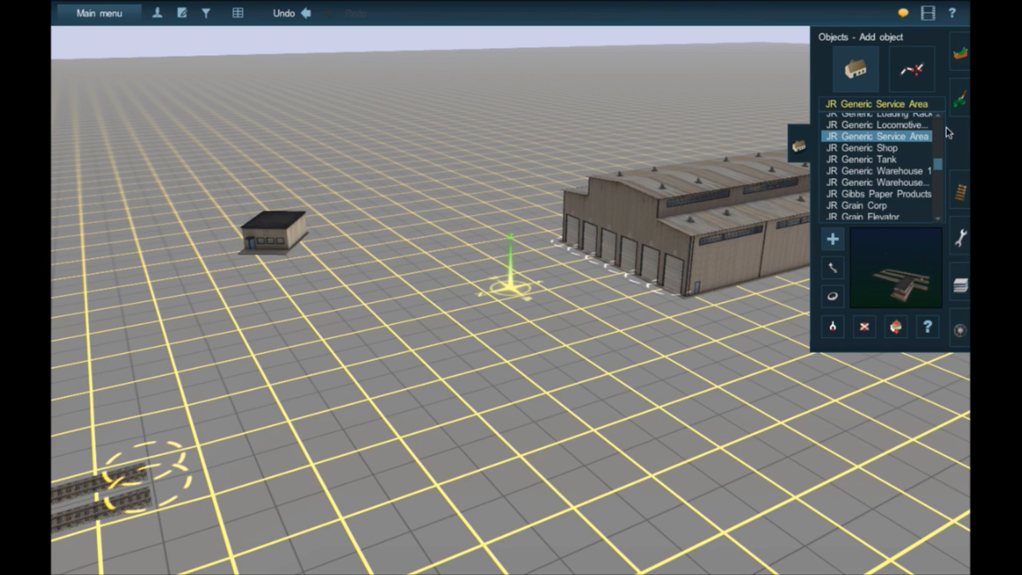
left_click(530, 364)
scroll(529, 365, "up", 5)
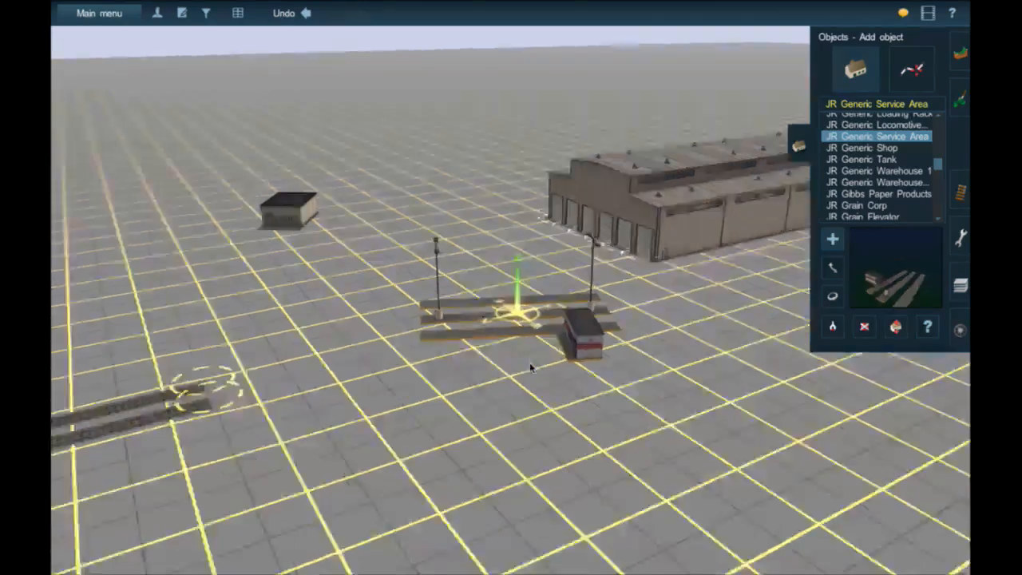
scroll(530, 364, "down", 1)
key("Right")
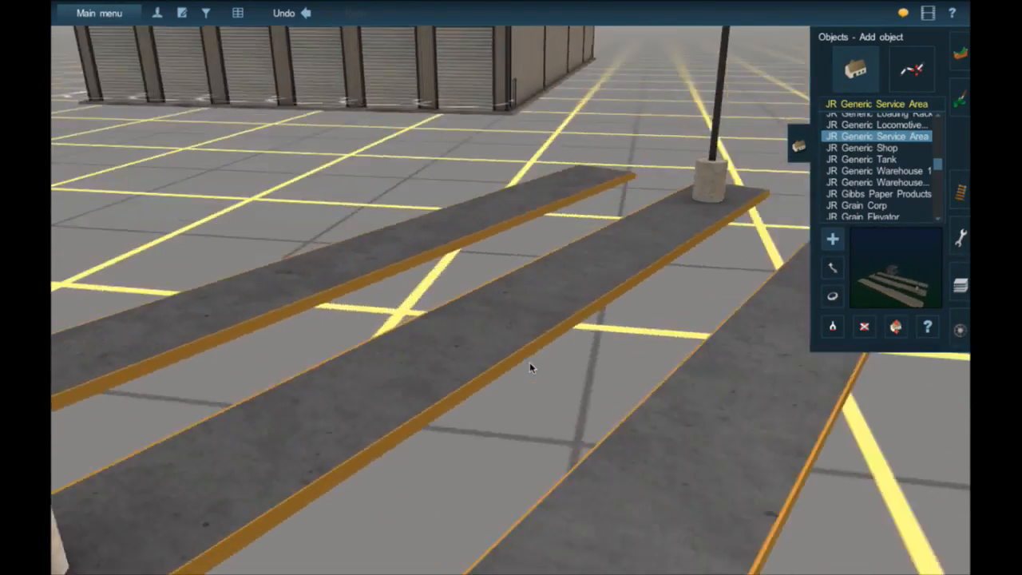
scroll(631, 209, "up", 6)
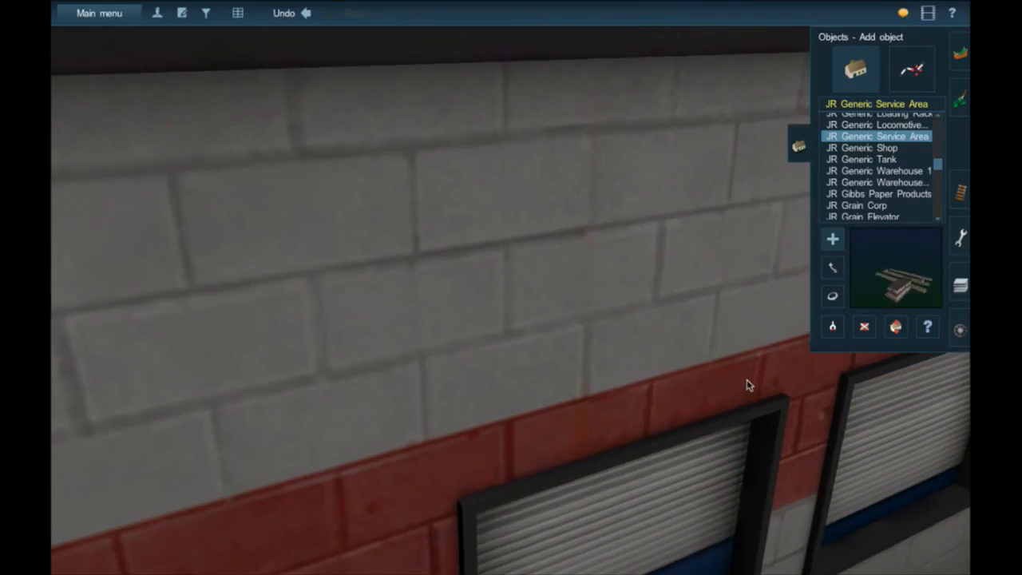
key("Left")
scroll(746, 384, "down", 5)
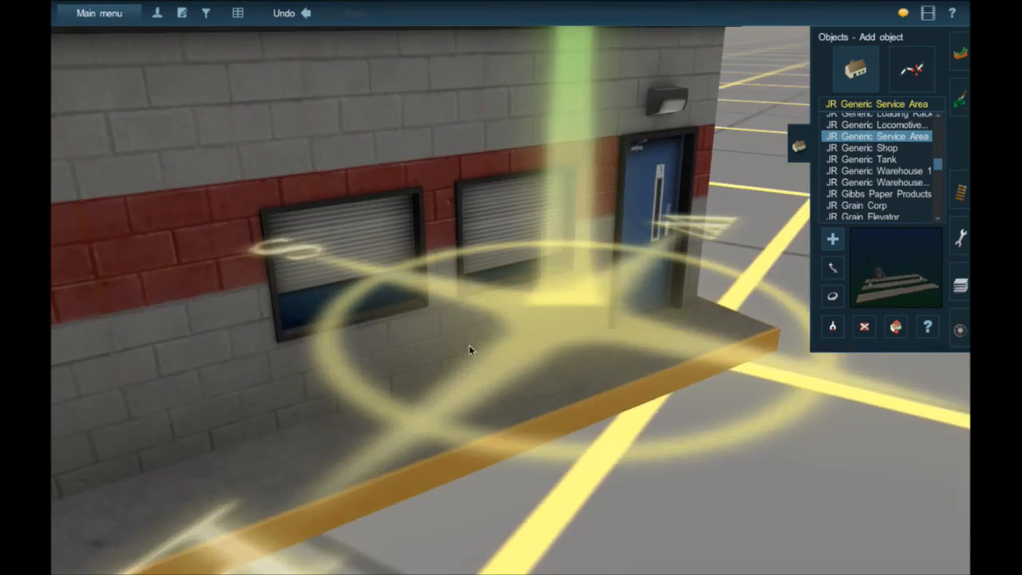
scroll(470, 350, "down", 8)
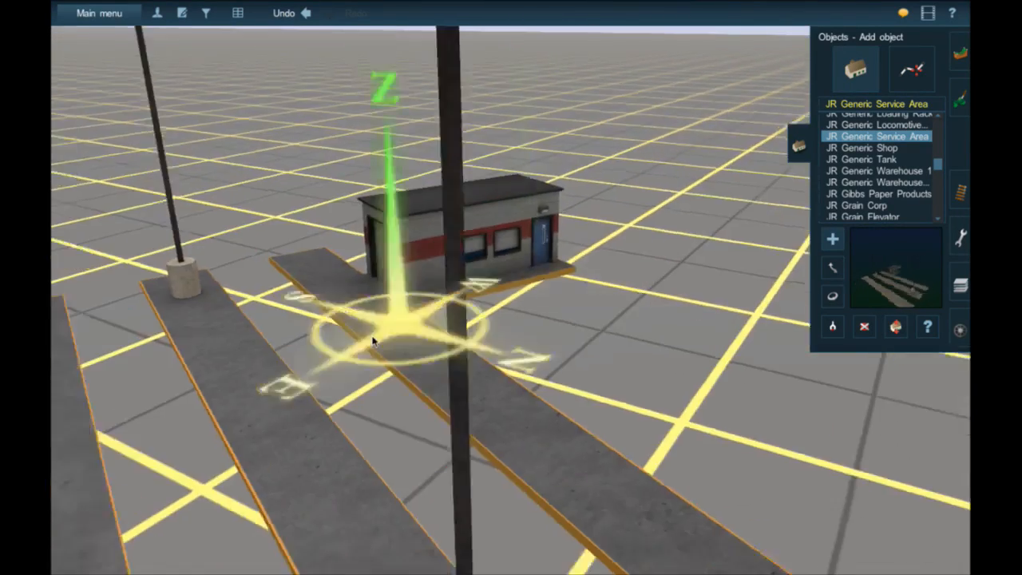
scroll(487, 338, "down", 5)
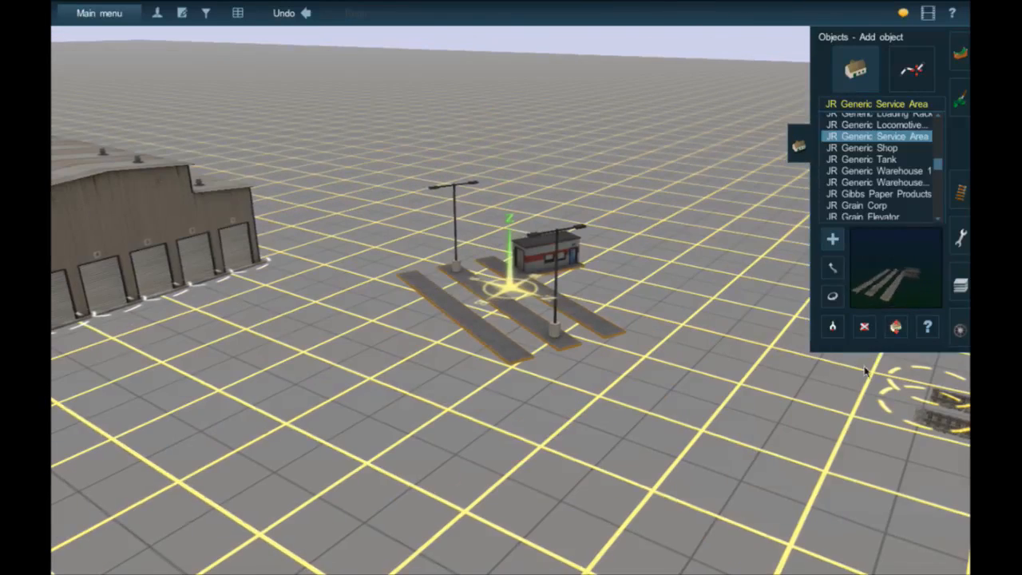
left_click(863, 328)
left_click(557, 310)
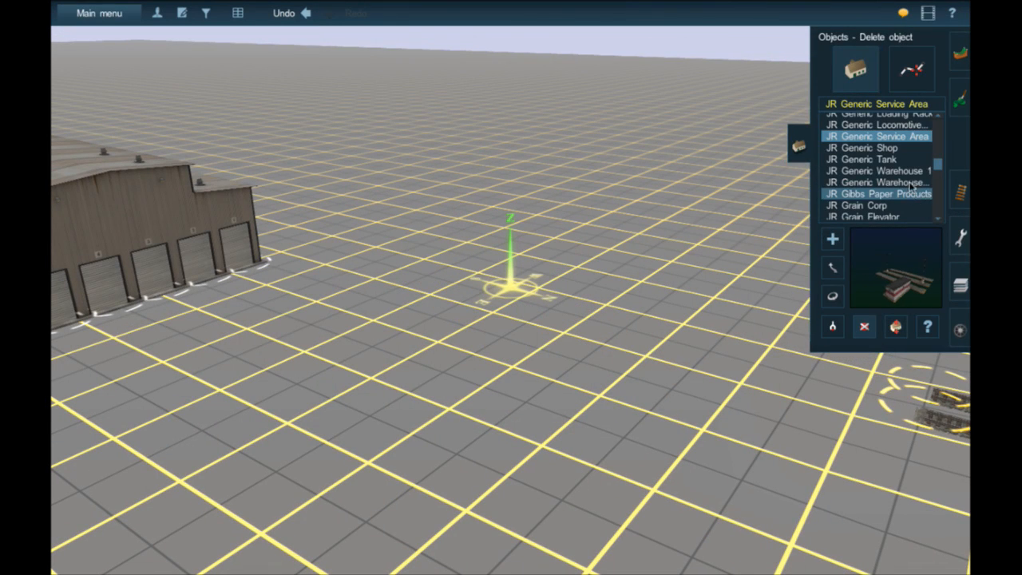
- Browse the JR objects for yard structures and preview the 400L300W warehouse, Small Loading Stand and Small Tank Loading Platform
scroll(908, 175, "up", 2)
scroll(907, 176, "down", 4)
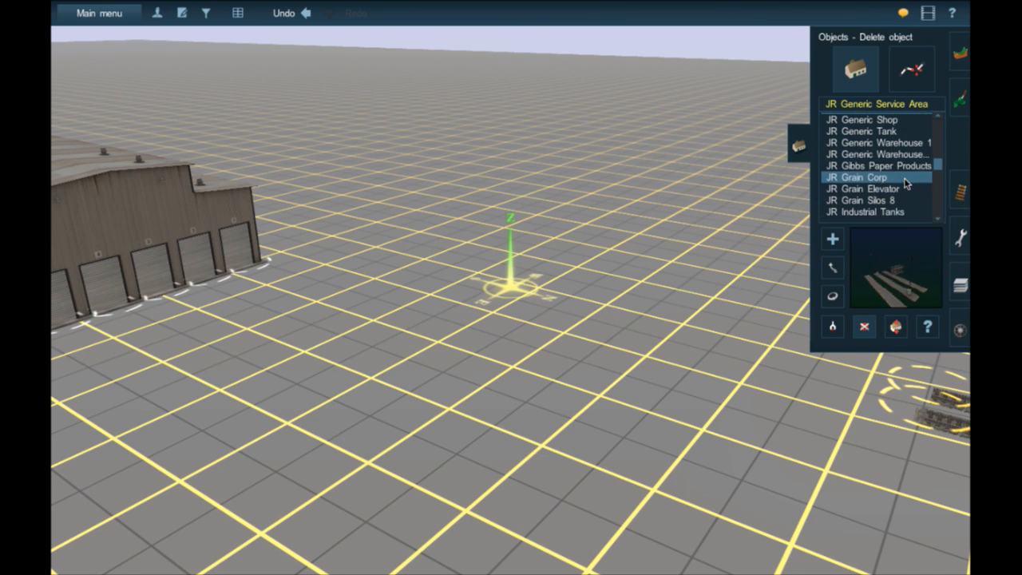
scroll(906, 184, "down", 2)
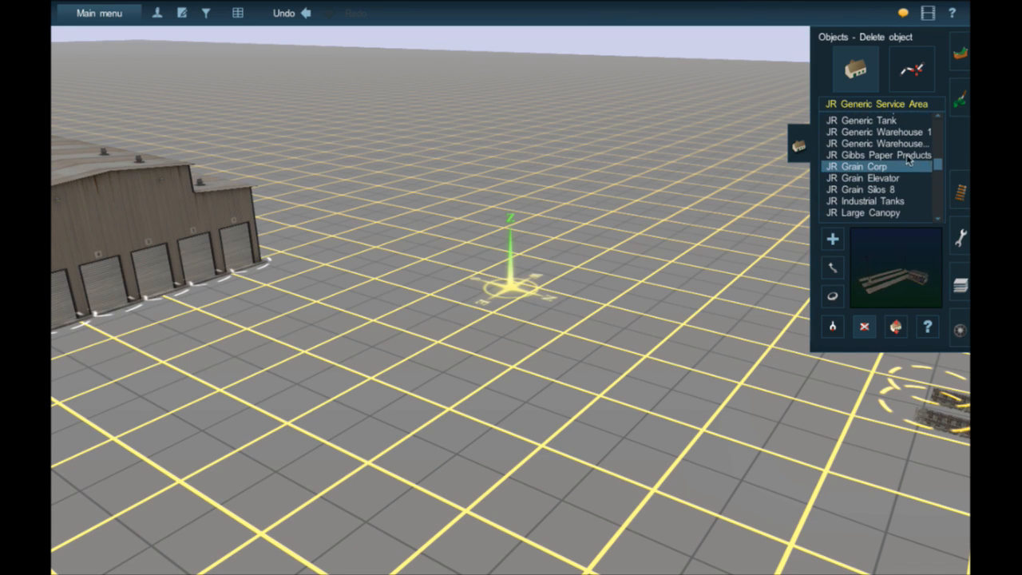
left_click(909, 143)
scroll(909, 168, "down", 3)
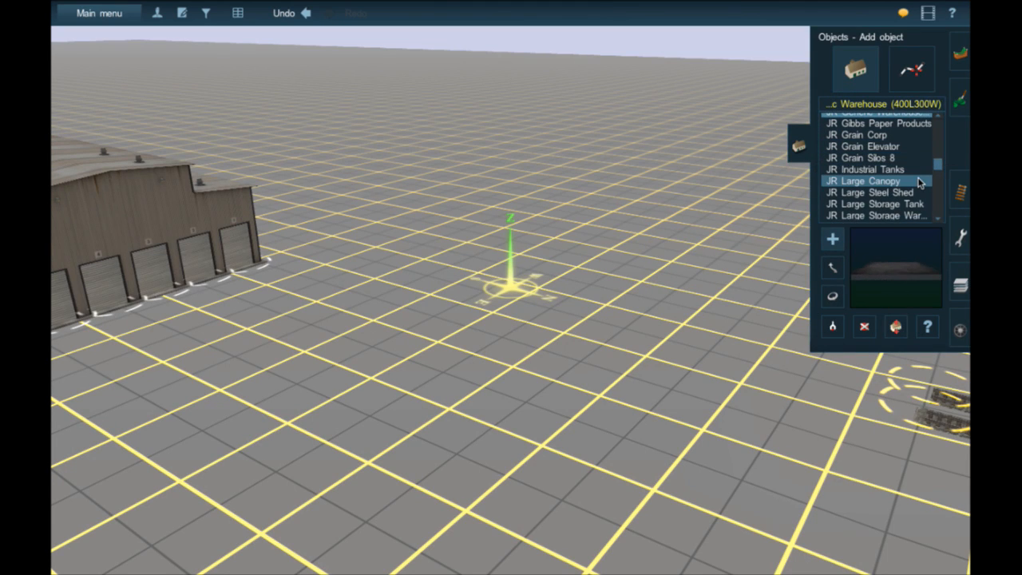
scroll(918, 184, "down", 6)
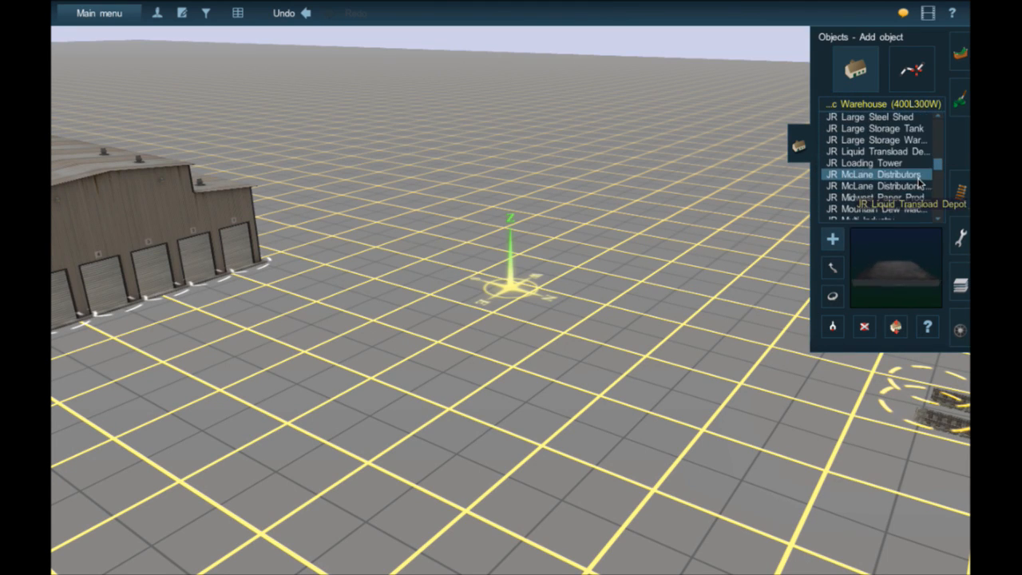
scroll(922, 177, "down", 4)
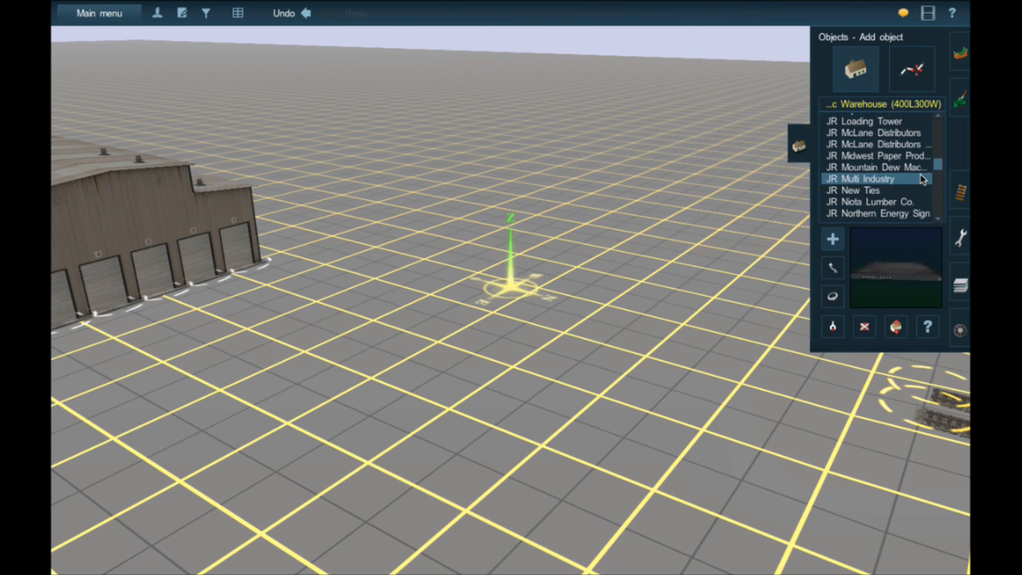
scroll(922, 179, "down", 5)
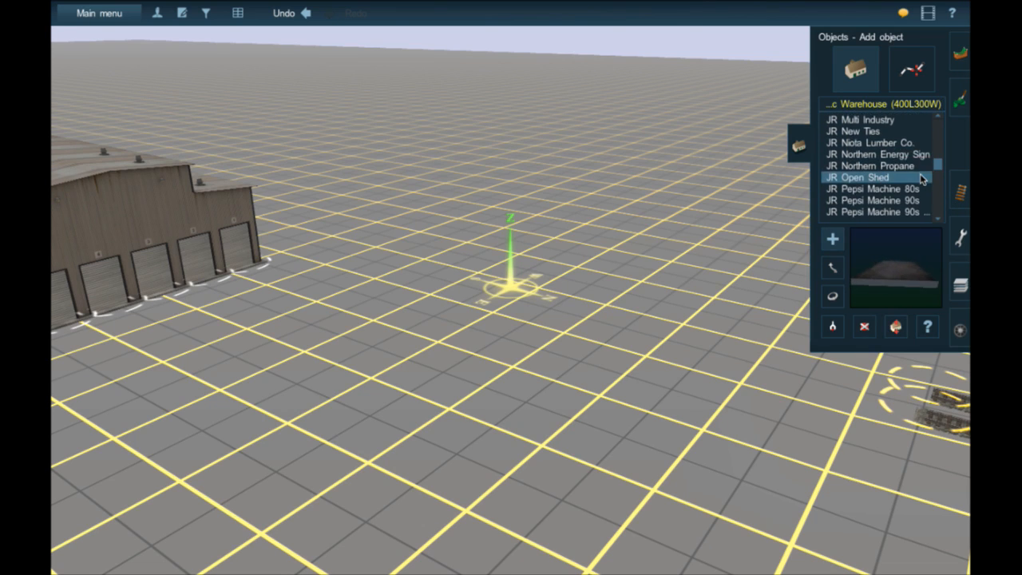
scroll(922, 179, "down", 7)
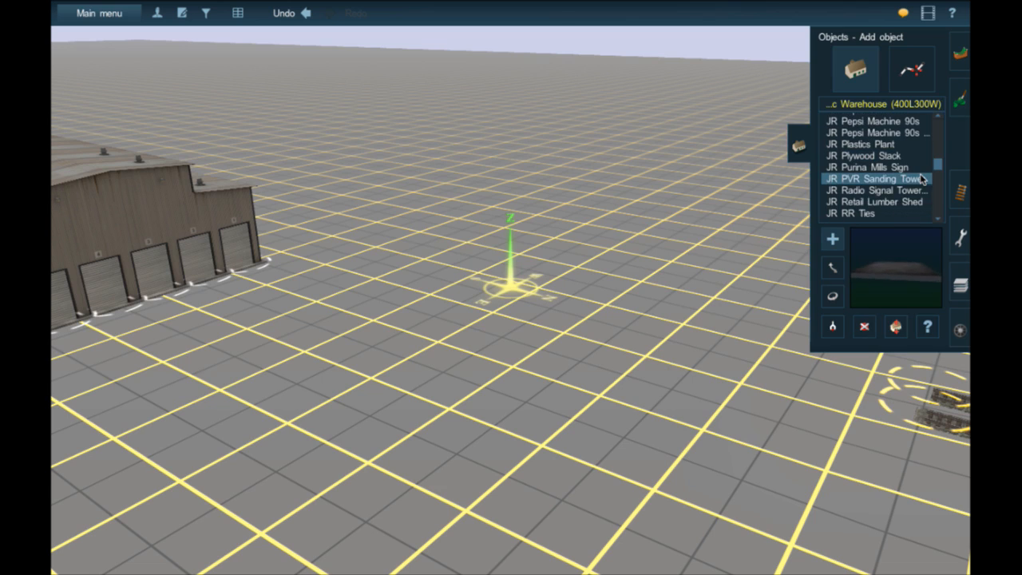
scroll(922, 179, "down", 1)
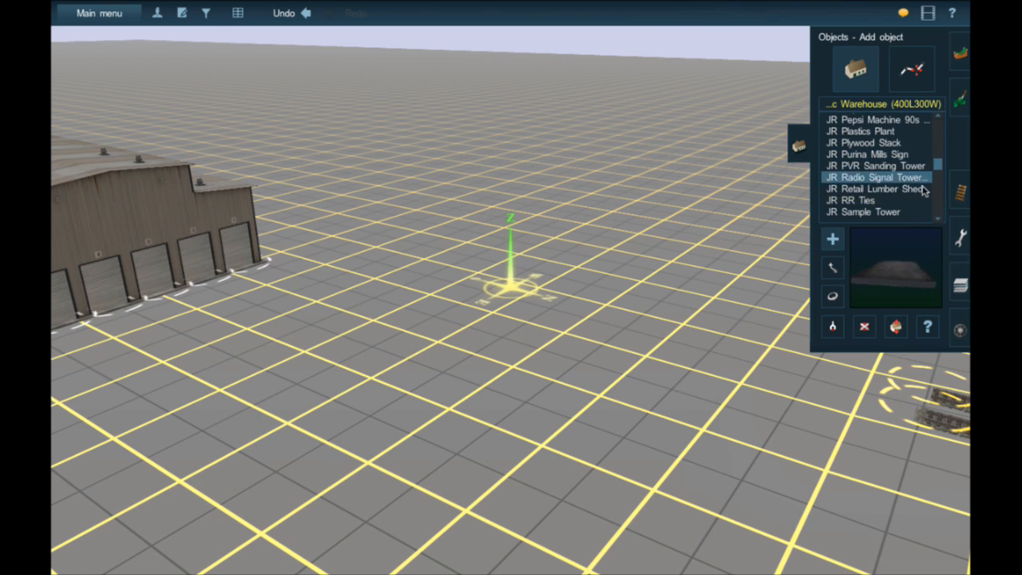
scroll(922, 195, "down", 5)
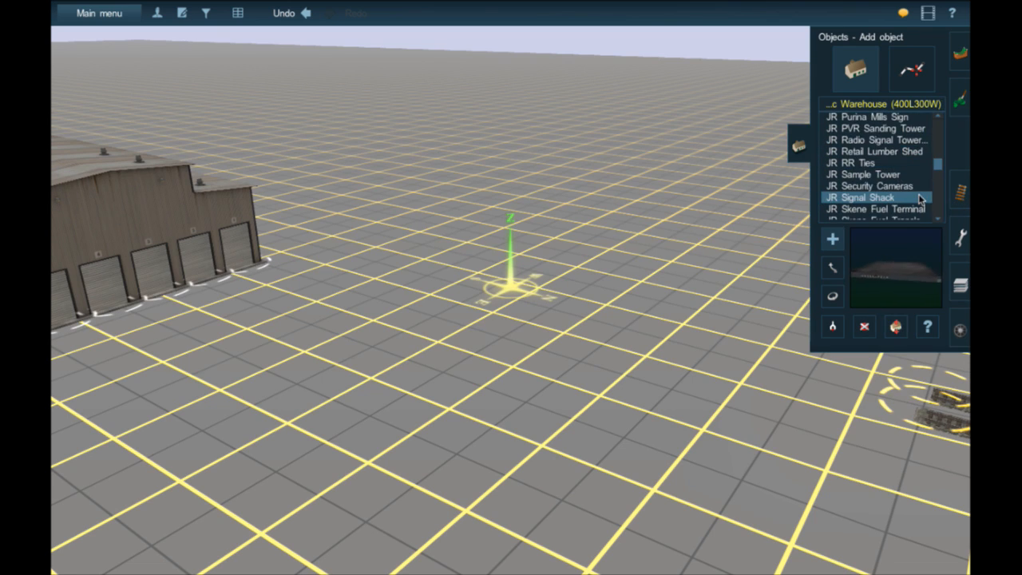
scroll(921, 198, "down", 5)
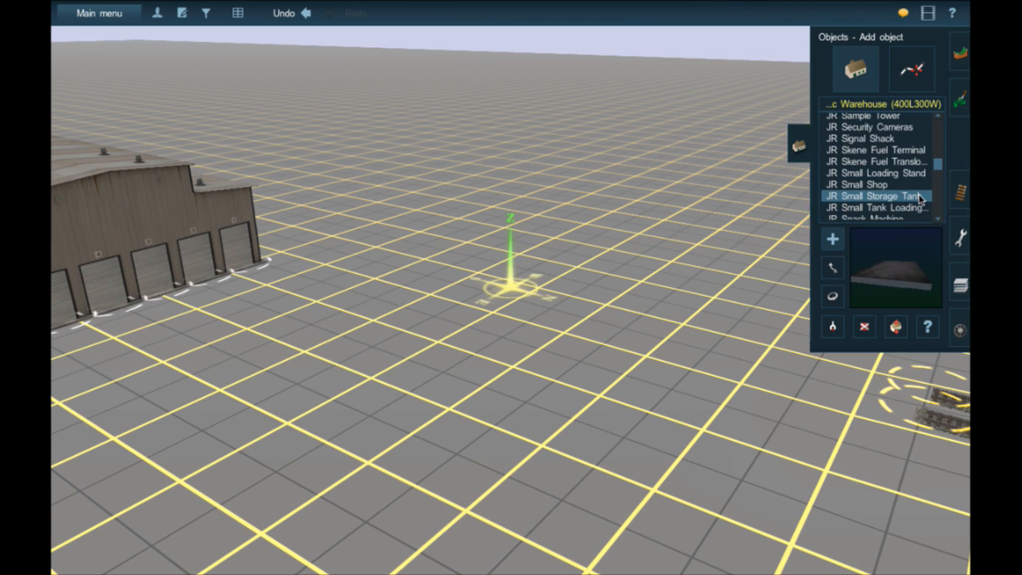
left_click(914, 140)
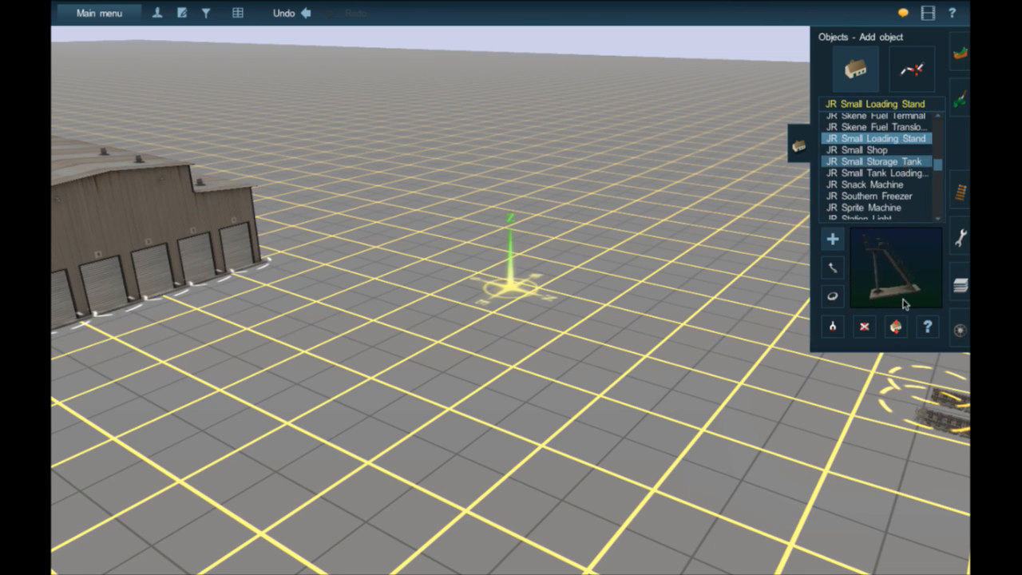
left_click(886, 172)
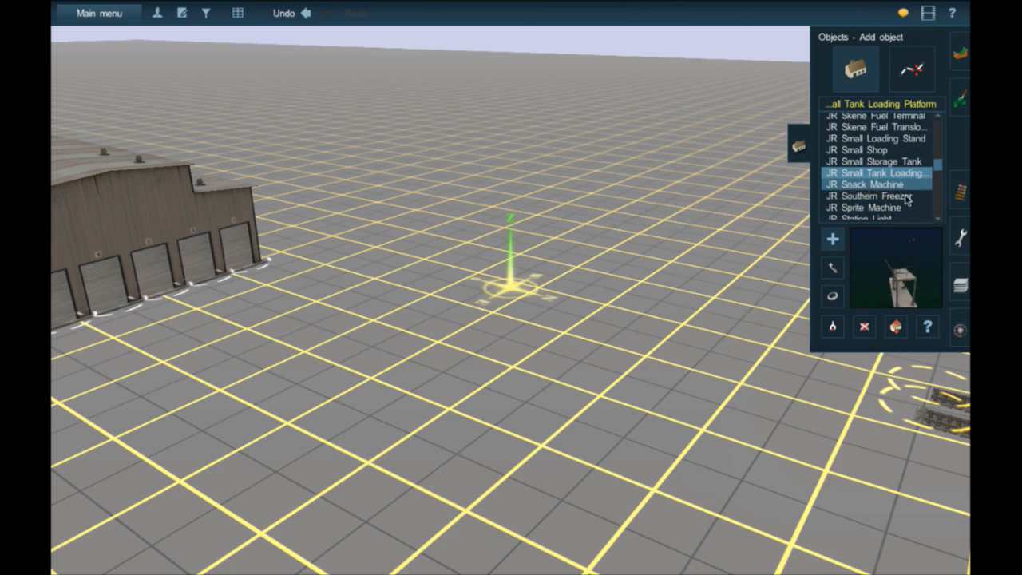
- Look over the yard's track ends and follow the line on the map from Flagstaff Yard back toward the curve
scroll(461, 314, "down", 6)
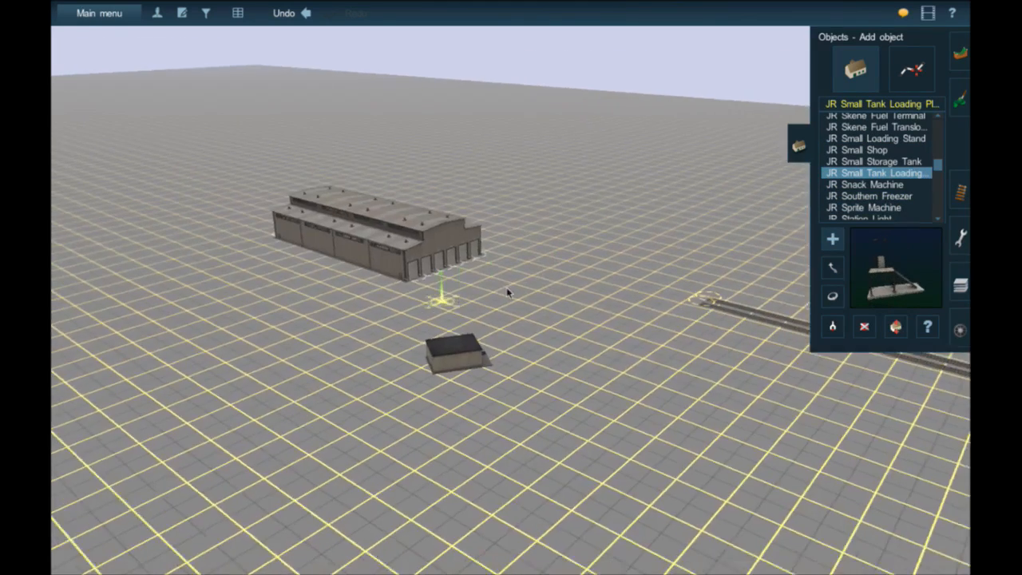
right_click(519, 283)
key("Right")
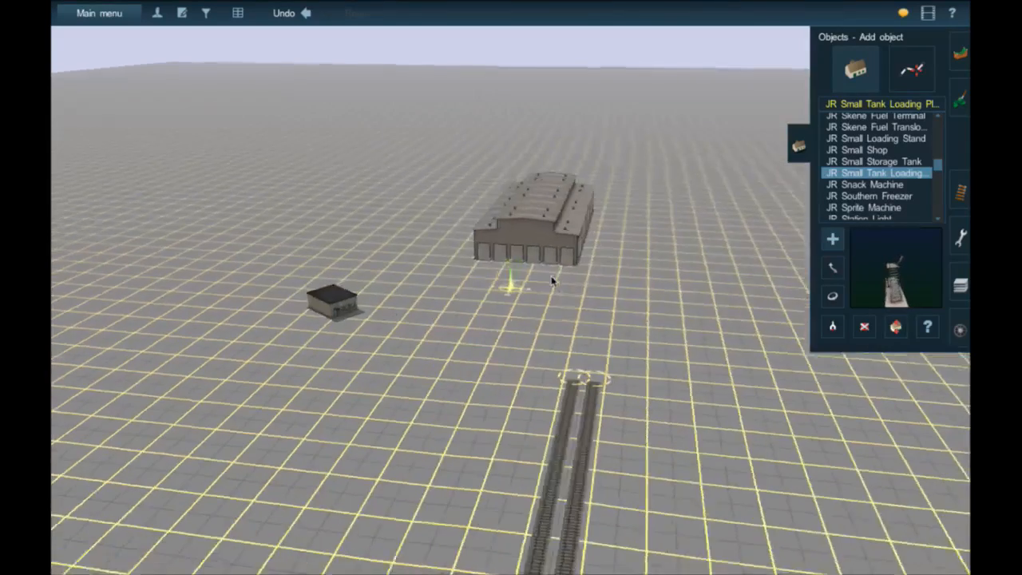
key("Right")
key("ctrl+m")
scroll(556, 283, "down", 5)
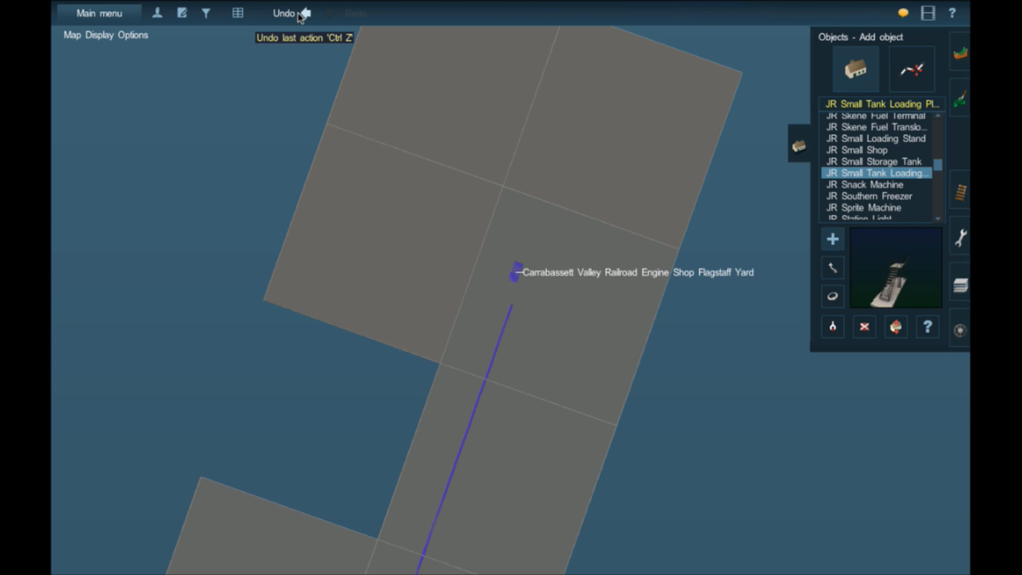
right_click(480, 374)
right_click(481, 374)
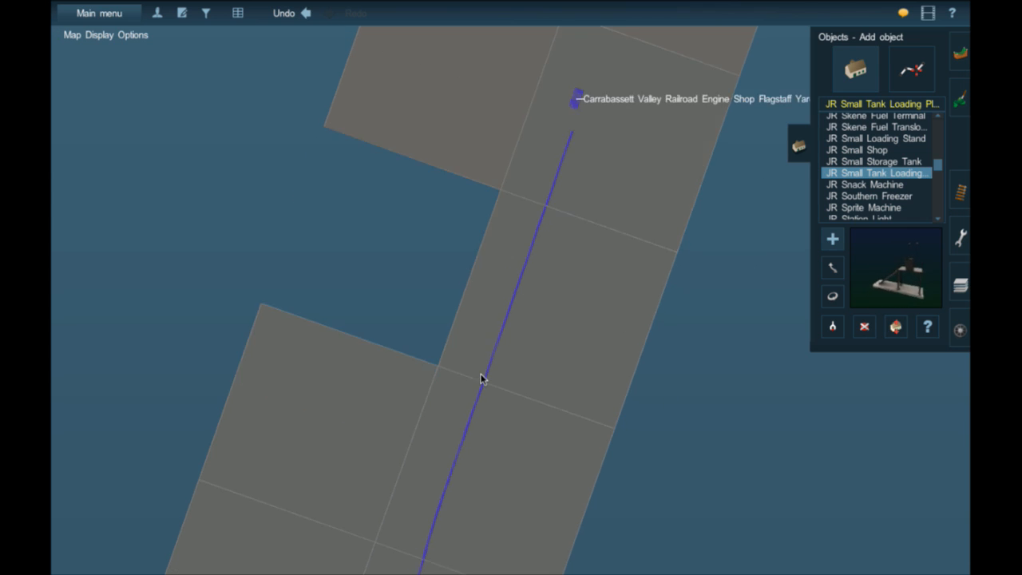
right_click(480, 374)
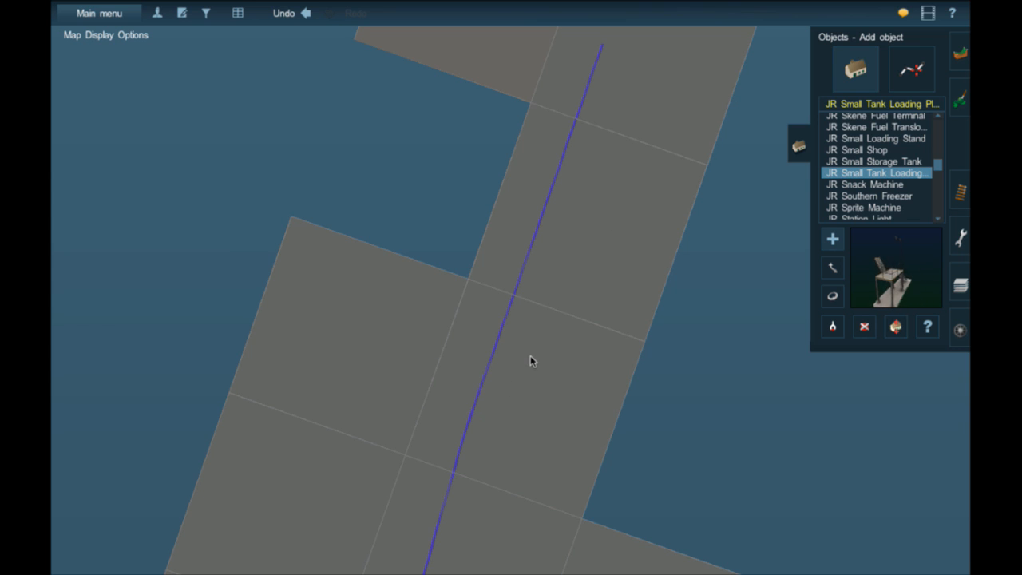
right_click(485, 389)
right_click(487, 391)
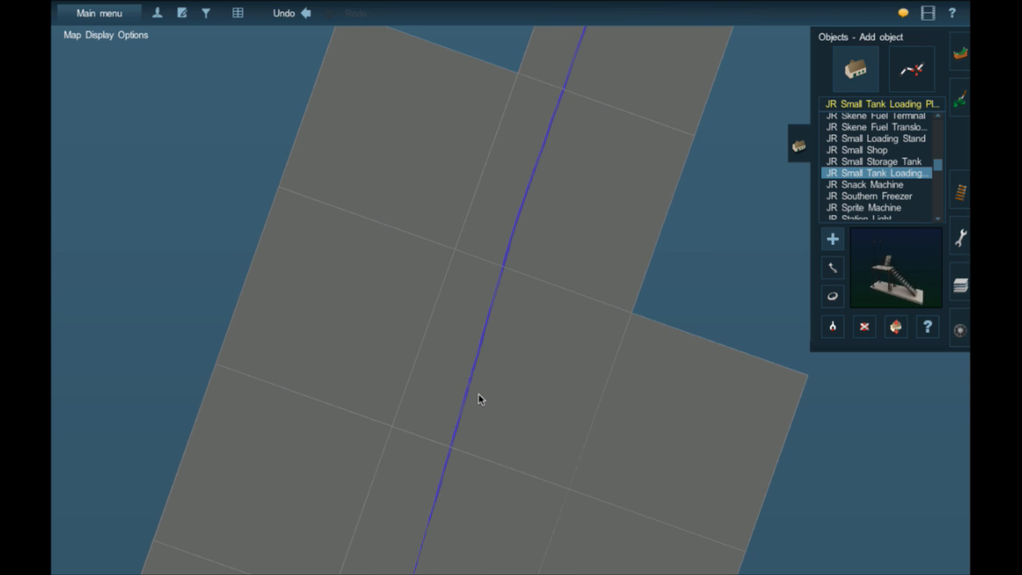
right_click(478, 397)
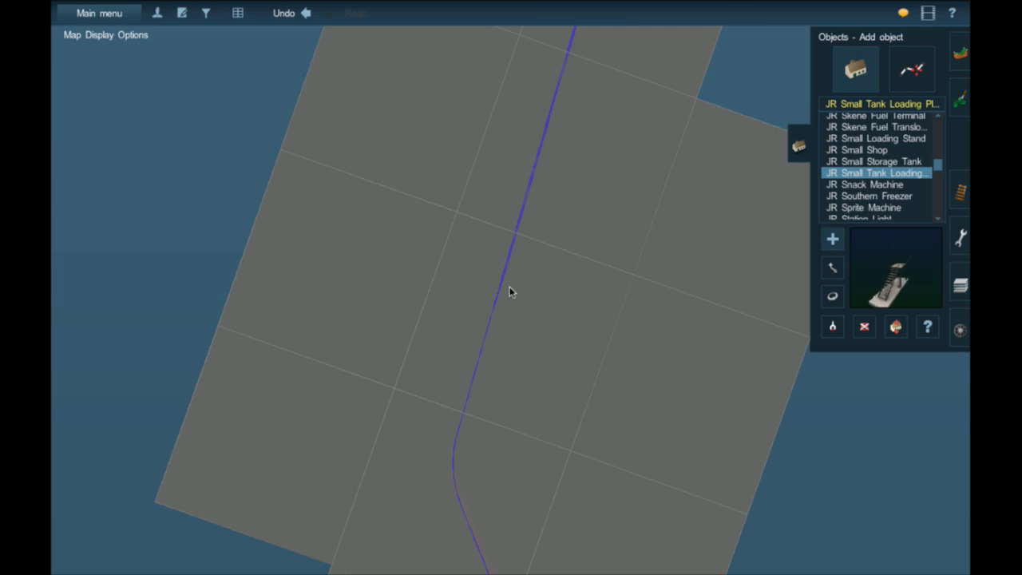
scroll(510, 291, "up", 5)
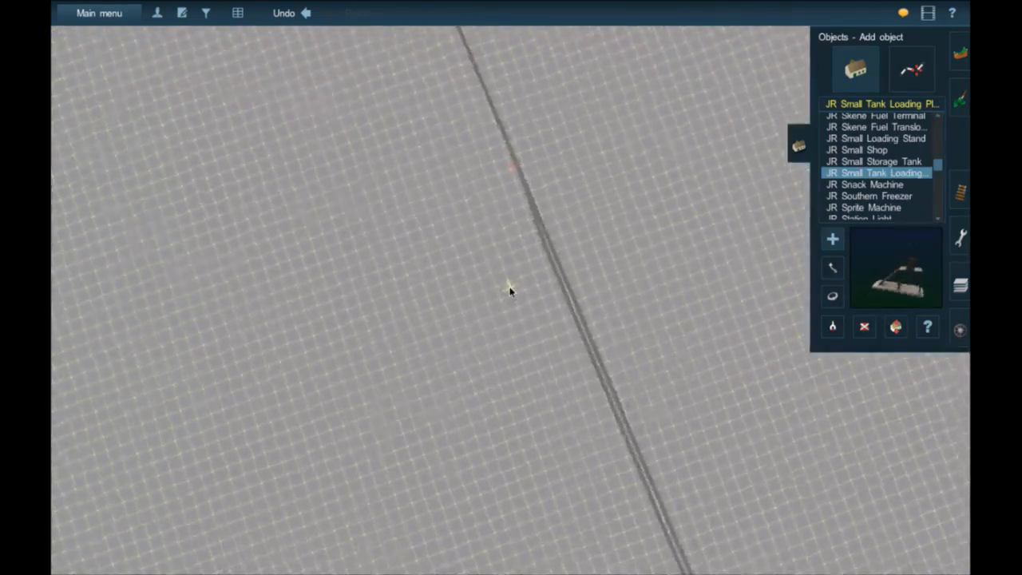
- Follow the track to the two road grade crossings and examine their gates and crossing pieces up close
key("Down")
right_click(449, 137)
key("Left")
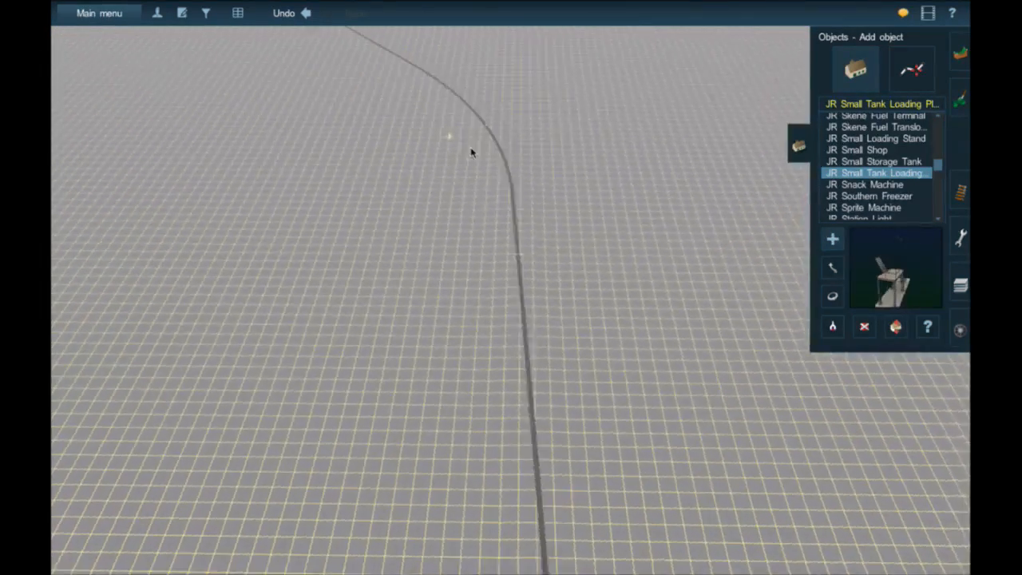
key("Left")
right_click(479, 162)
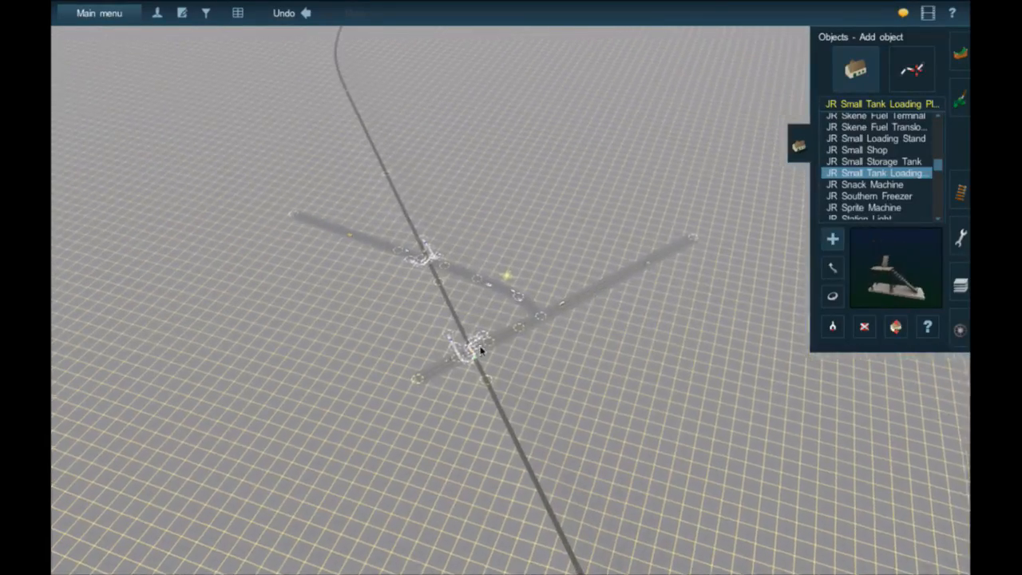
right_click(481, 348)
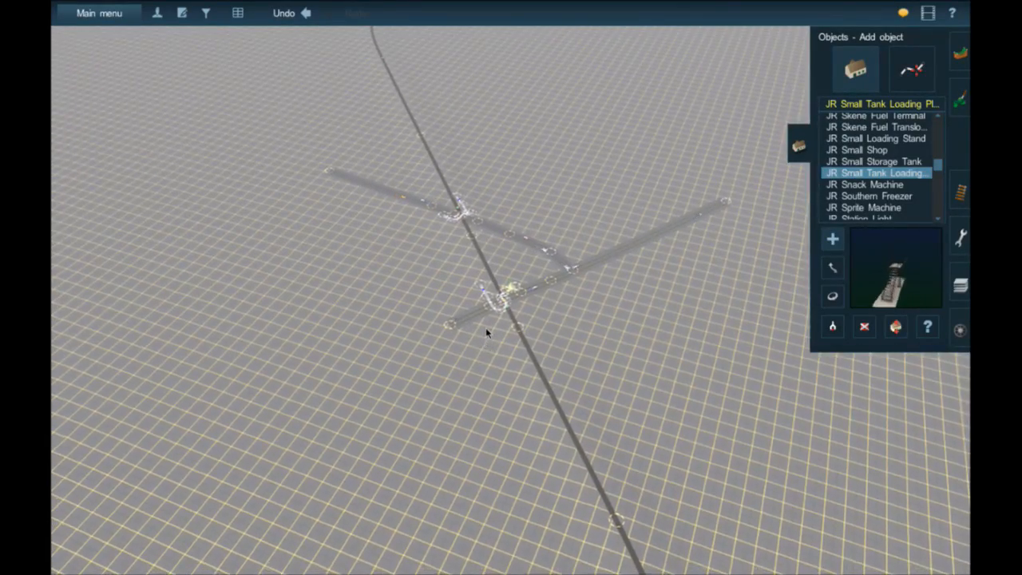
scroll(492, 302, "up", 5)
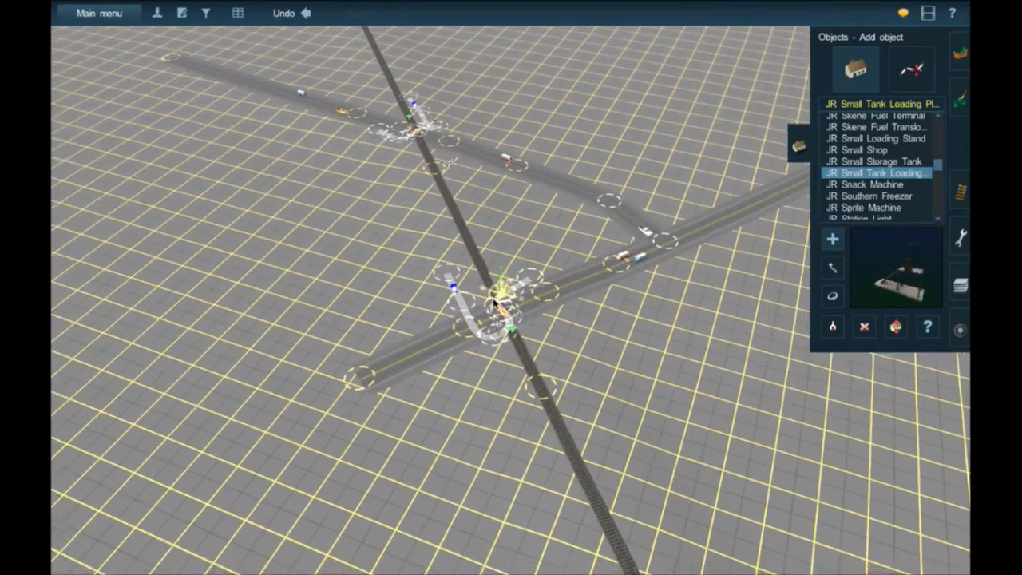
scroll(494, 302, "up", 4)
right_click(385, 40)
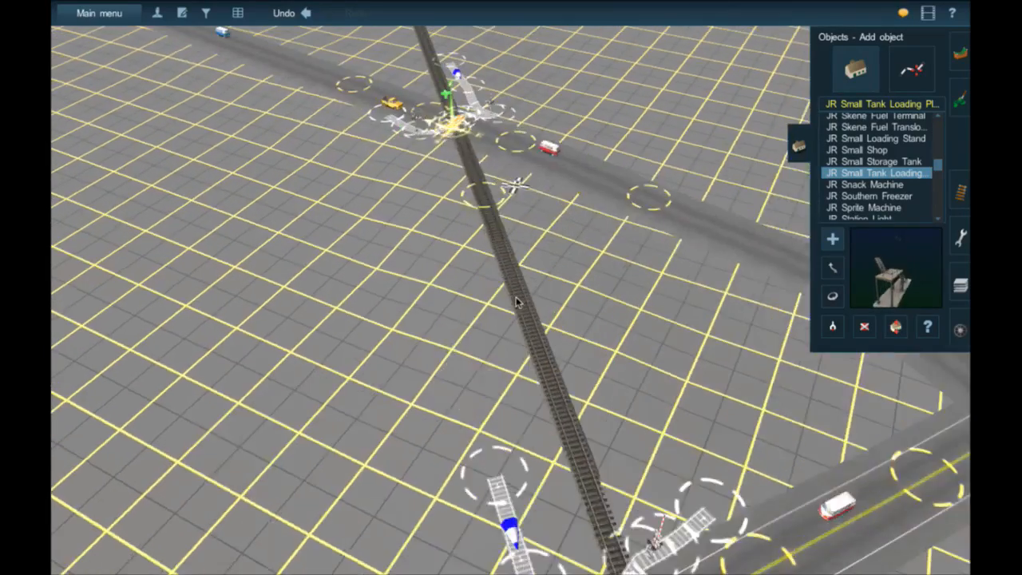
right_click(519, 305)
right_click(570, 462)
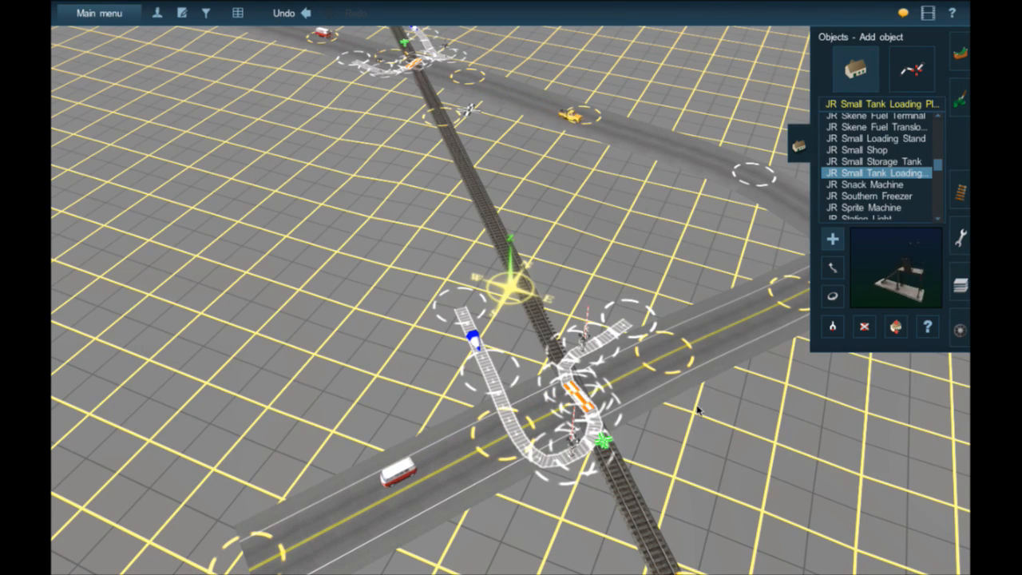
- Try a JR Small Tank Loading Platform on the track at the two-lane road's grade crossing and undo the placement
right_click(547, 404)
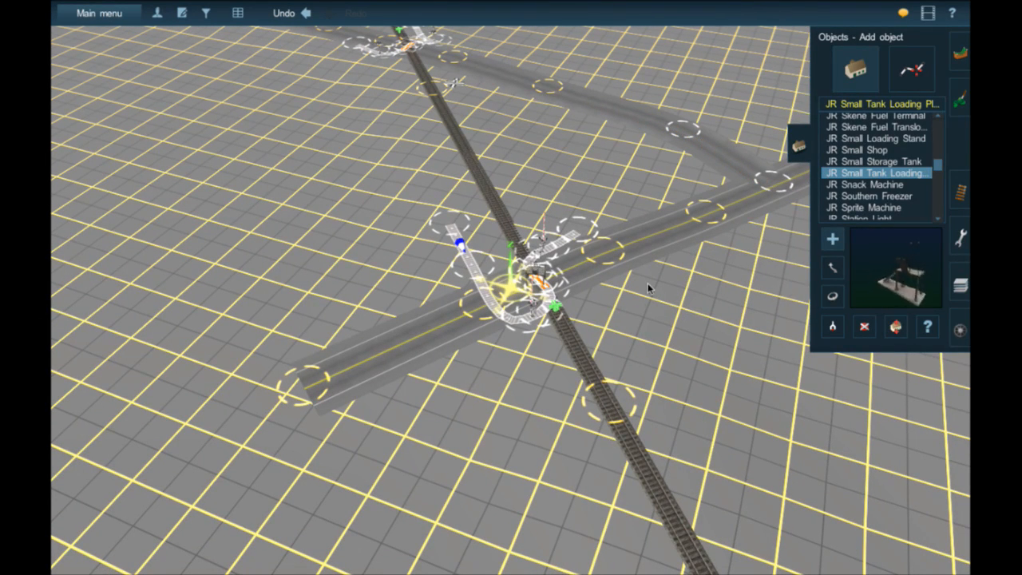
scroll(648, 284, "up", 5)
scroll(620, 246, "down", 3)
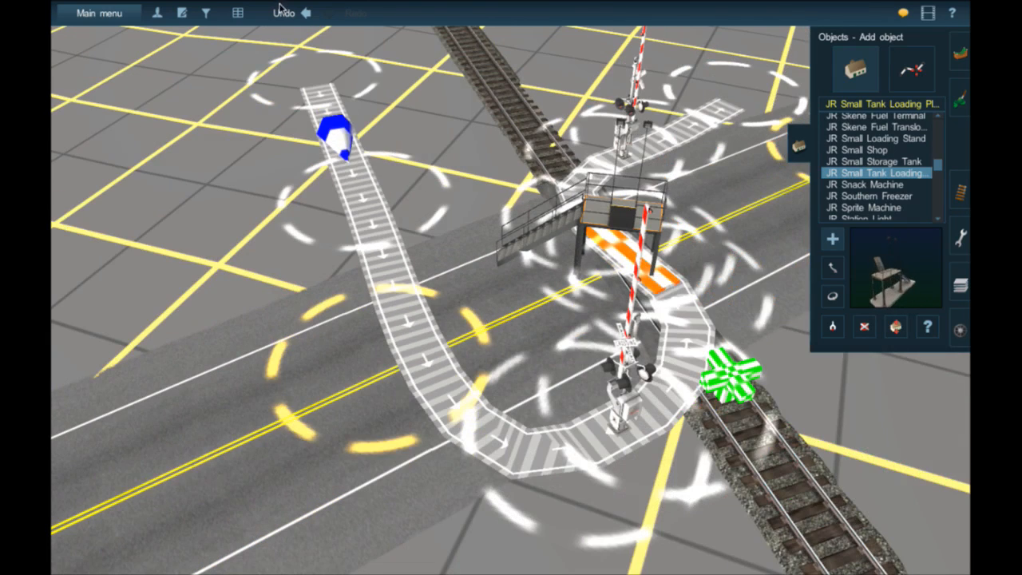
left_click(312, 16)
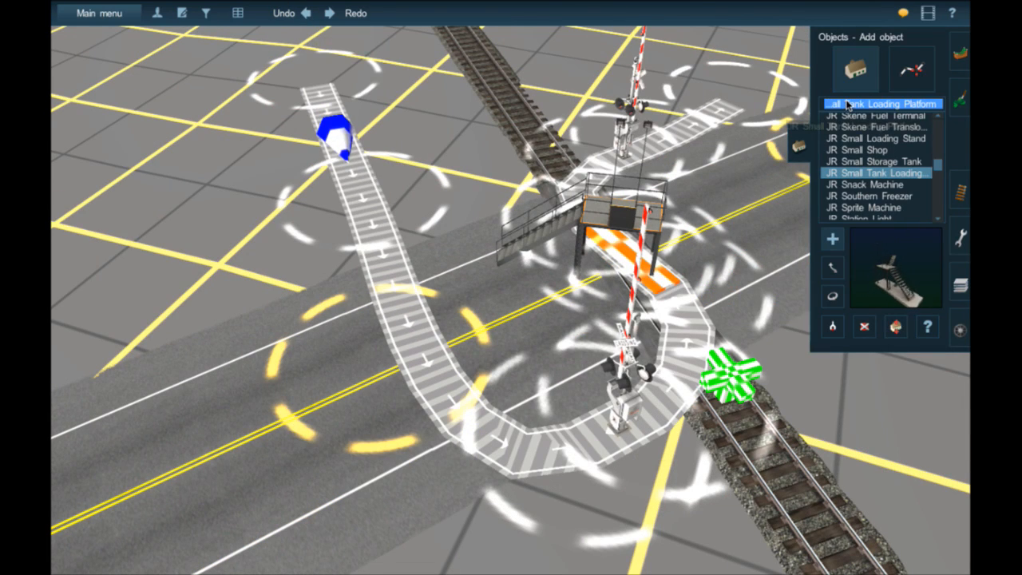
left_click(305, 15)
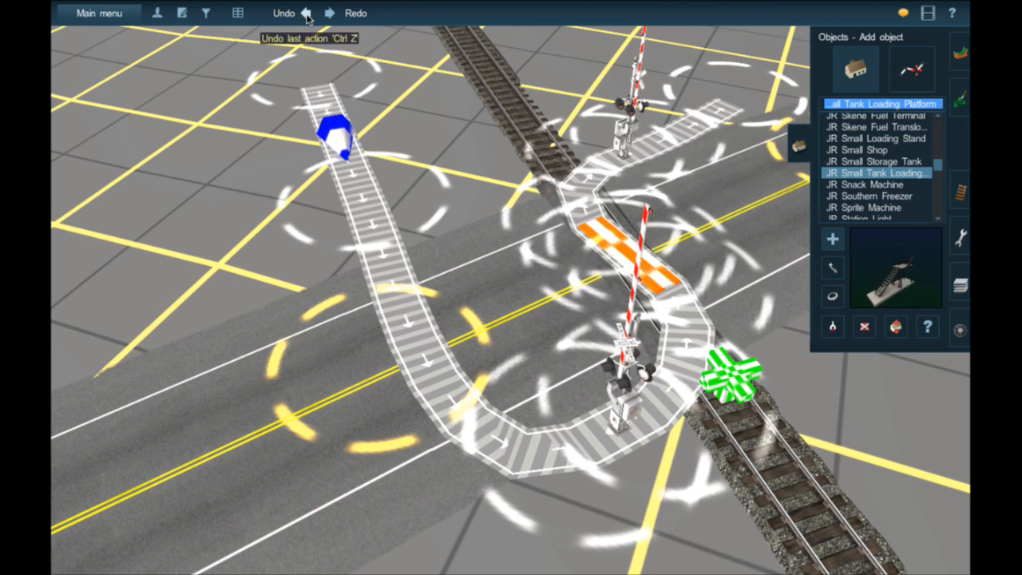
- Search the scenery objects for "DES", browse the matching names, and search again for "PW"
type("DES")
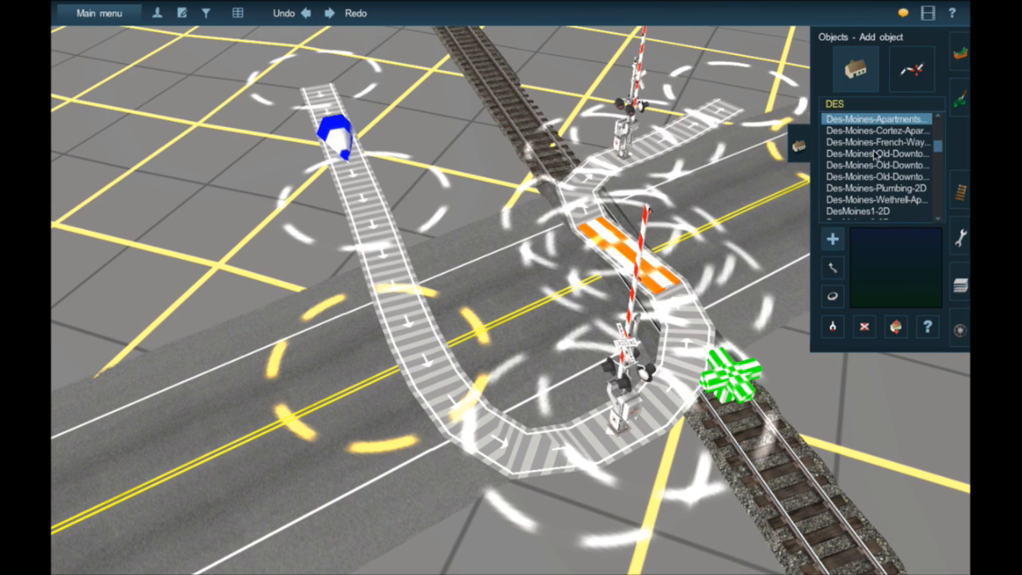
scroll(878, 168, "down", 10)
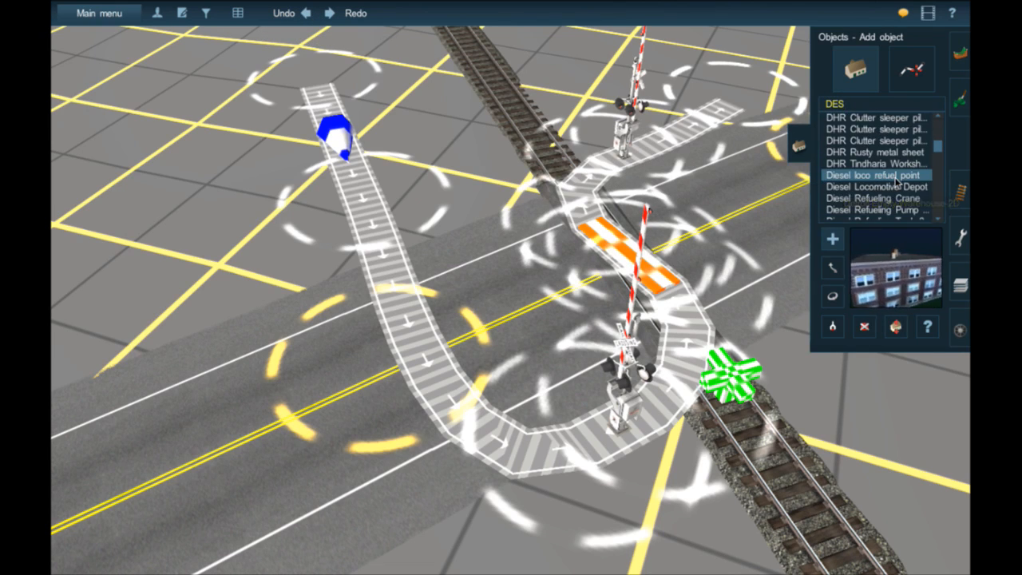
scroll(886, 176, "down", 12)
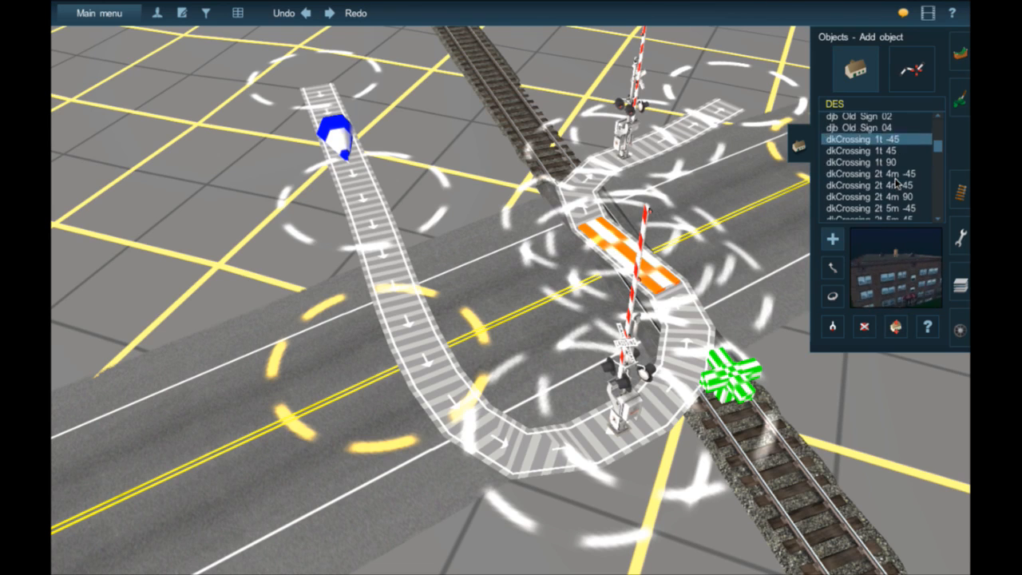
left_click(844, 106)
type("PW")
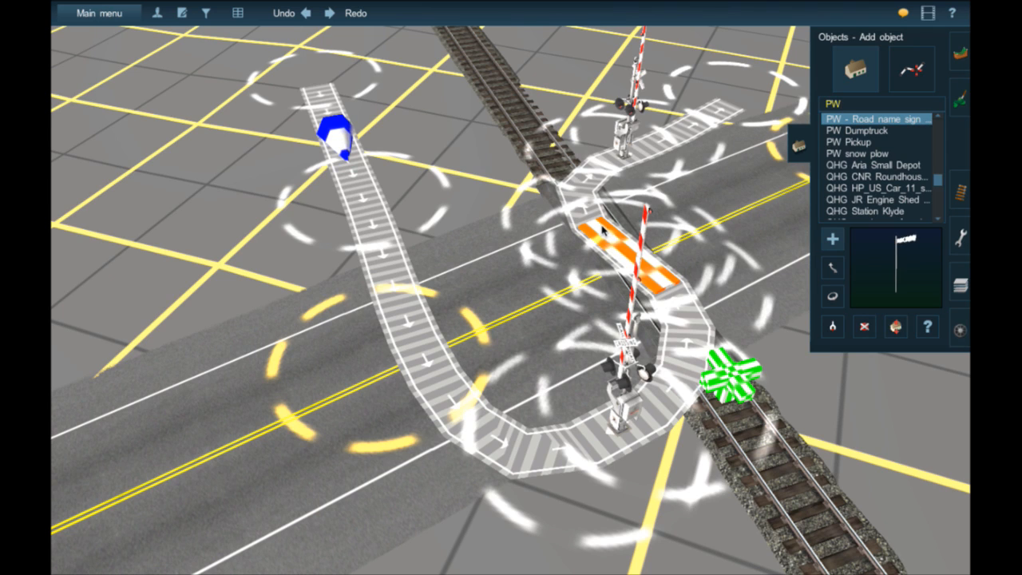
scroll(603, 231, "down", 4)
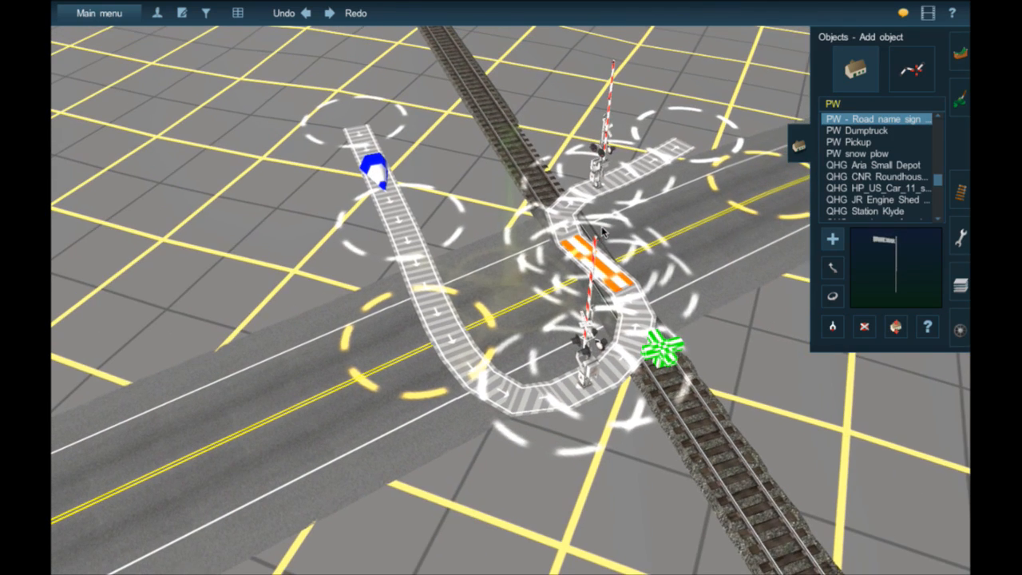
- Inspect the gated and ungated road grade crossings and the roads that link them
right_click(597, 225)
right_click_drag(597, 225, 508, 295)
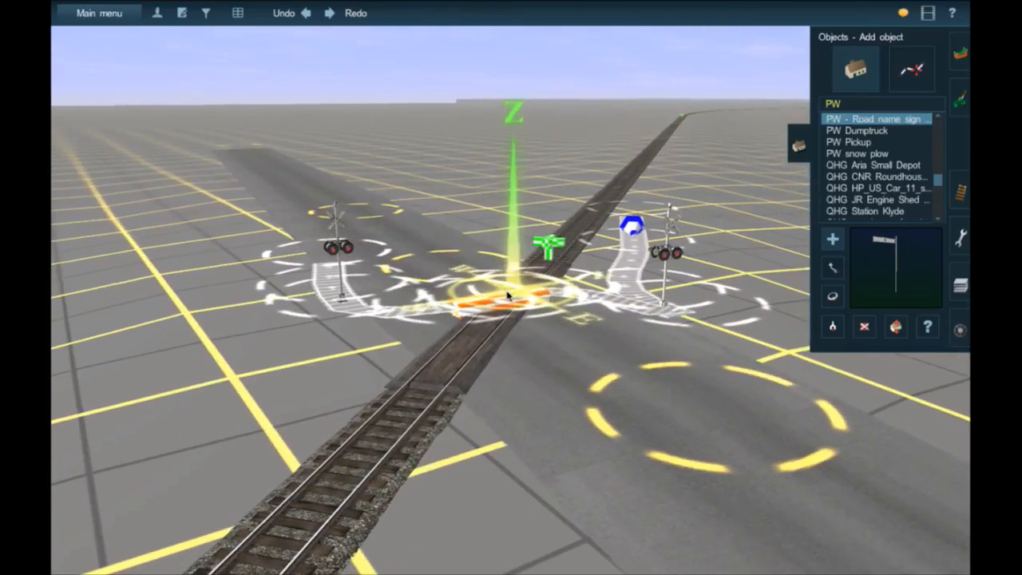
key("Up")
key("Right")
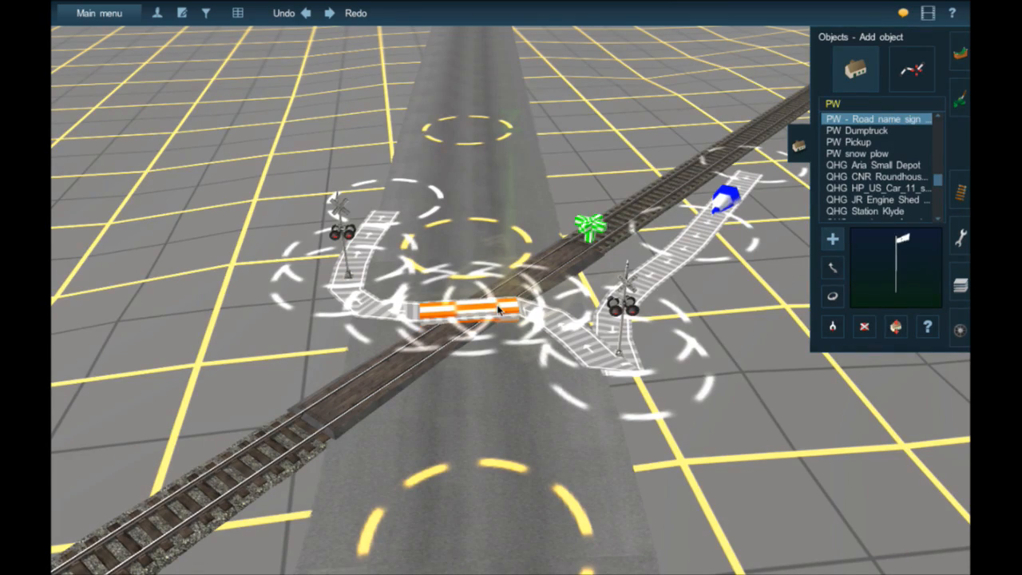
scroll(499, 310, "down", 8)
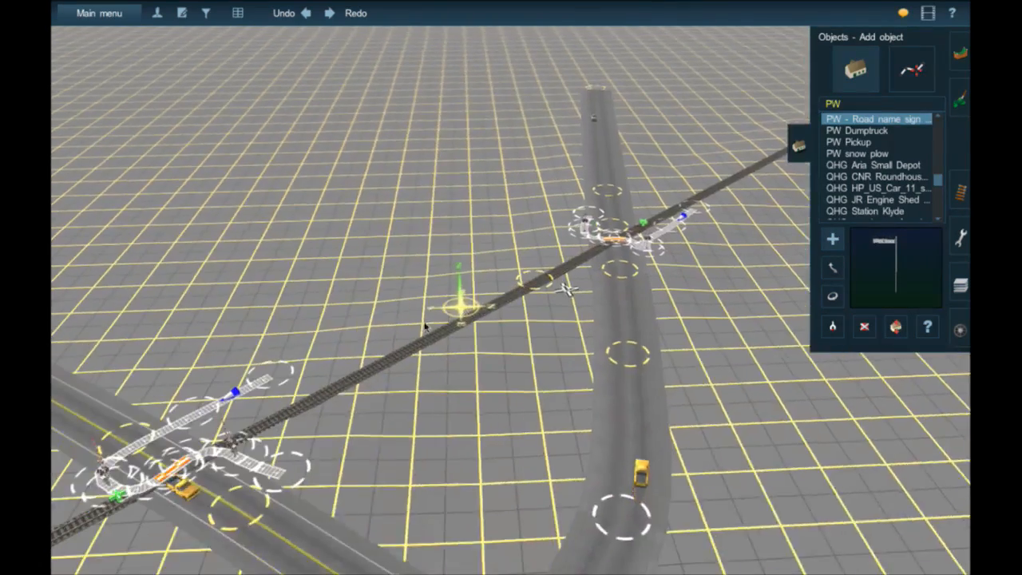
right_click(424, 327)
key("Left")
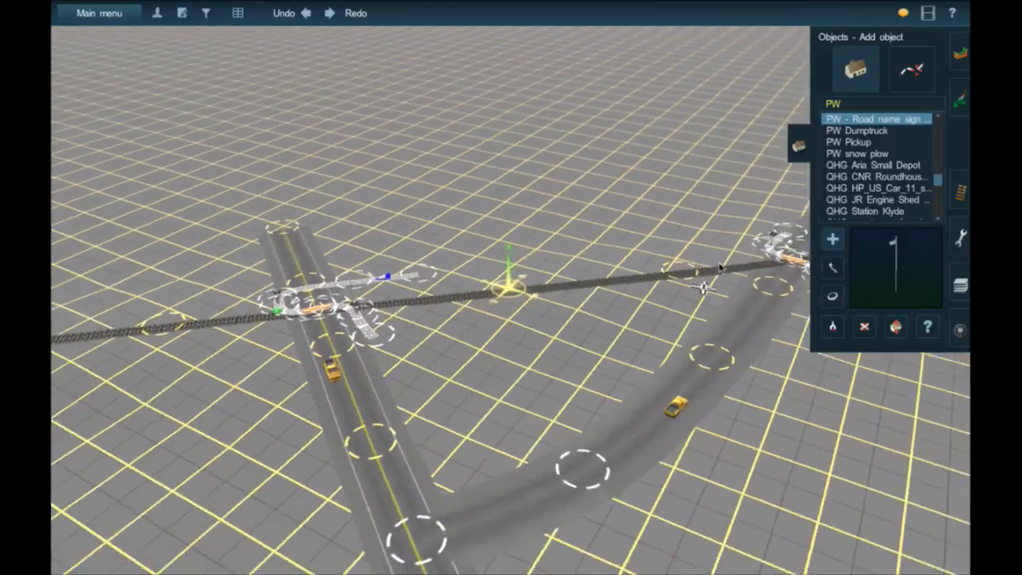
right_click(721, 256)
right_click(423, 314)
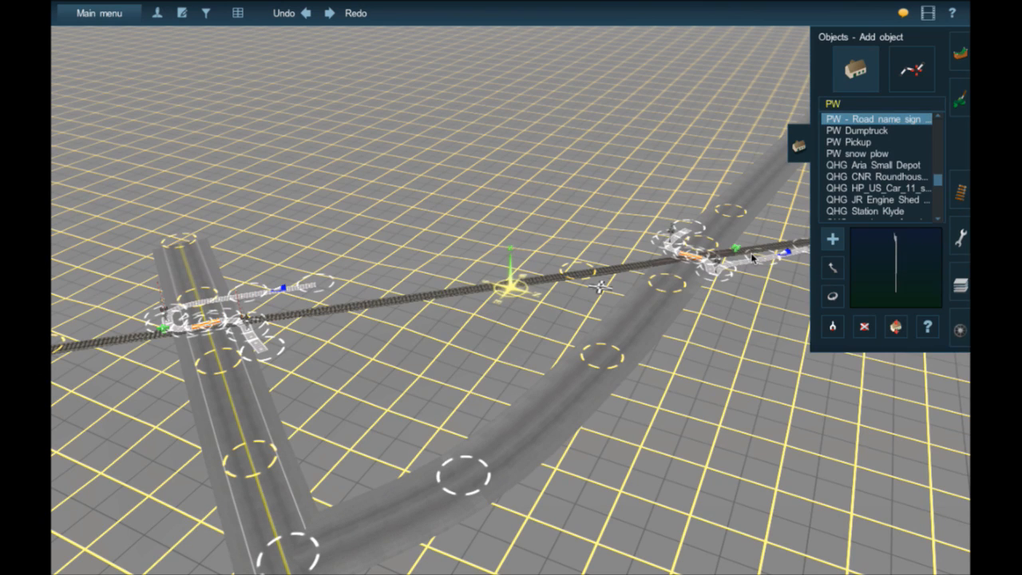
right_click(520, 294)
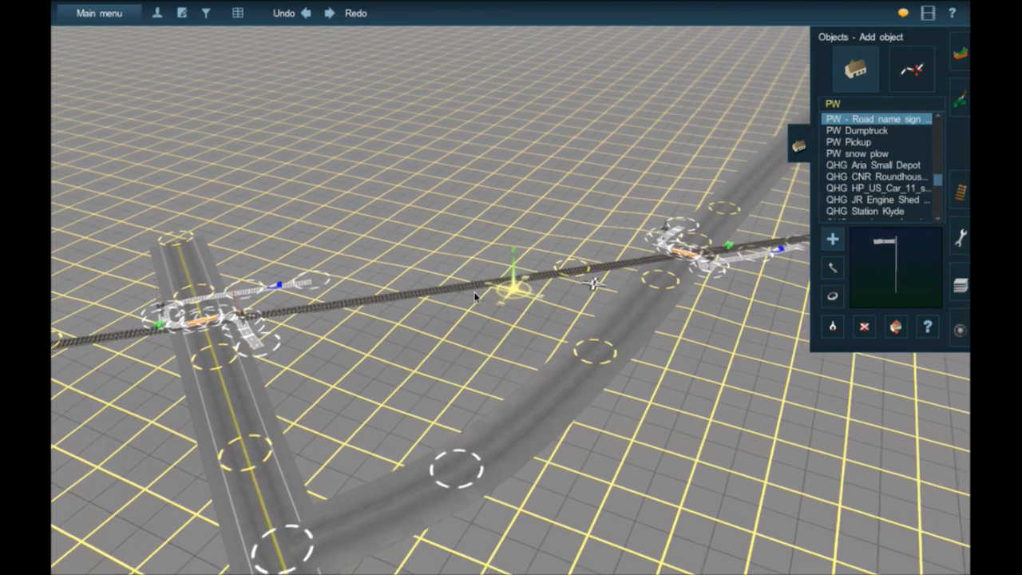
right_click(477, 297)
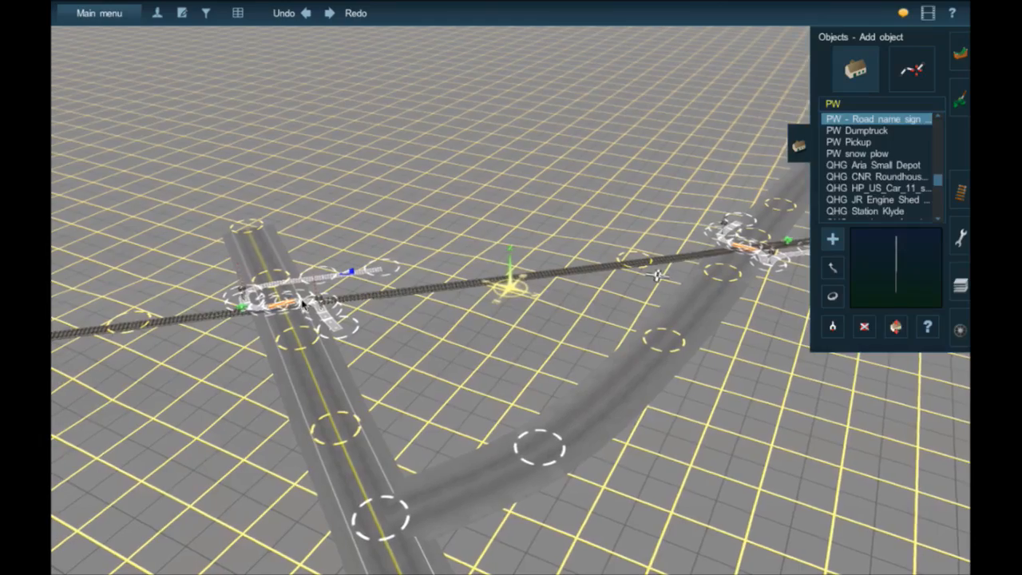
- Place a PW - Road name sign beside the yellow-striped road at the gated grade crossing
right_click(300, 298)
scroll(431, 302, "up", 5)
scroll(445, 317, "down", 3)
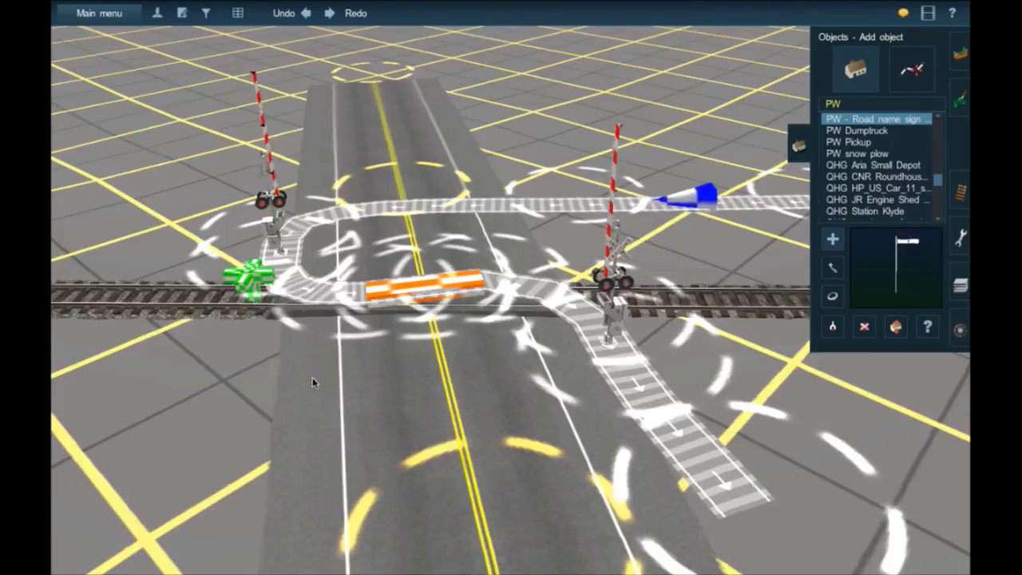
right_click(312, 380)
left_click(420, 303)
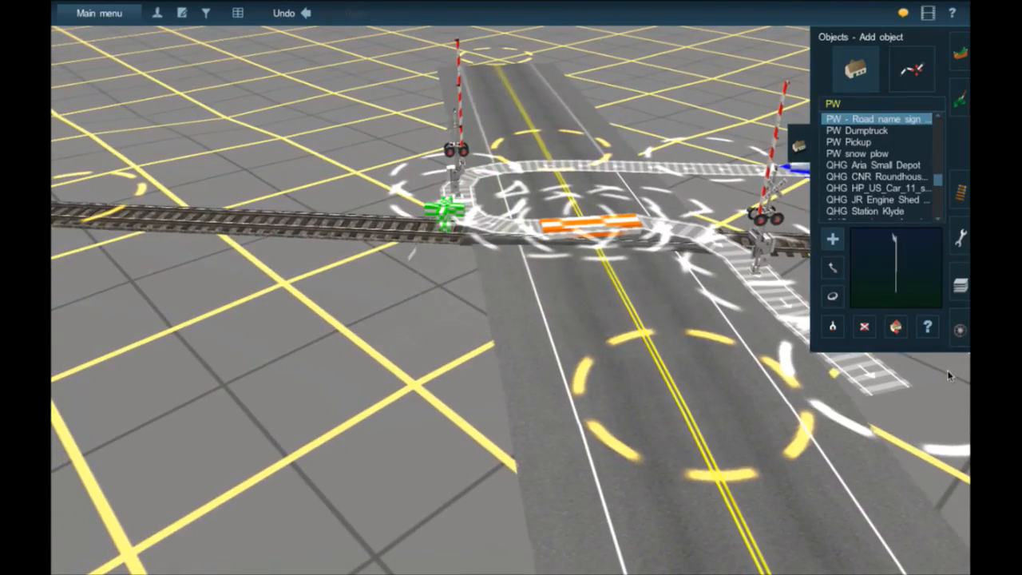
- Move the road name sign closer to the edge of the pavement near the track
left_click(925, 330)
right_click(440, 299)
scroll(440, 299, "up", 5)
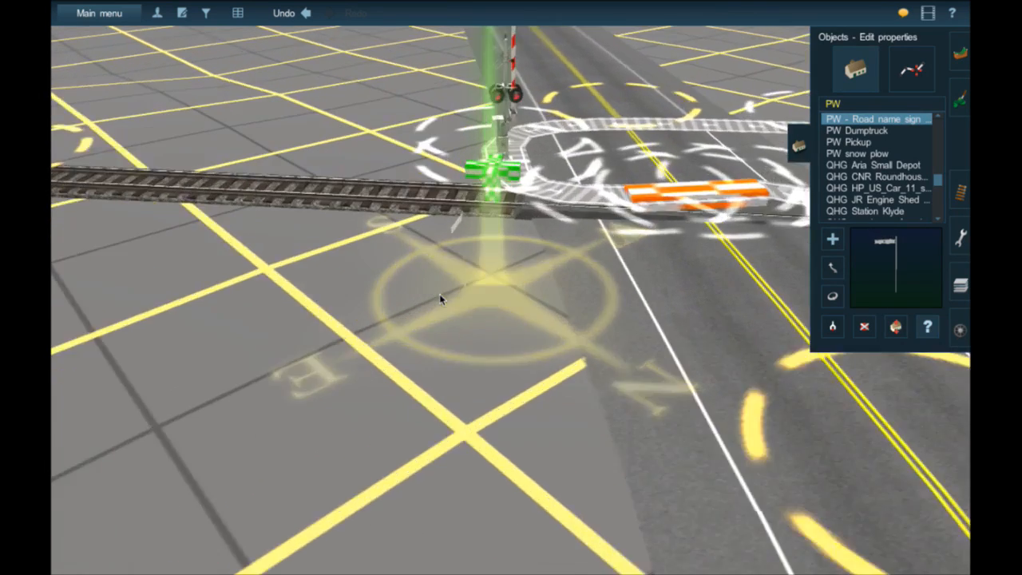
key("Left")
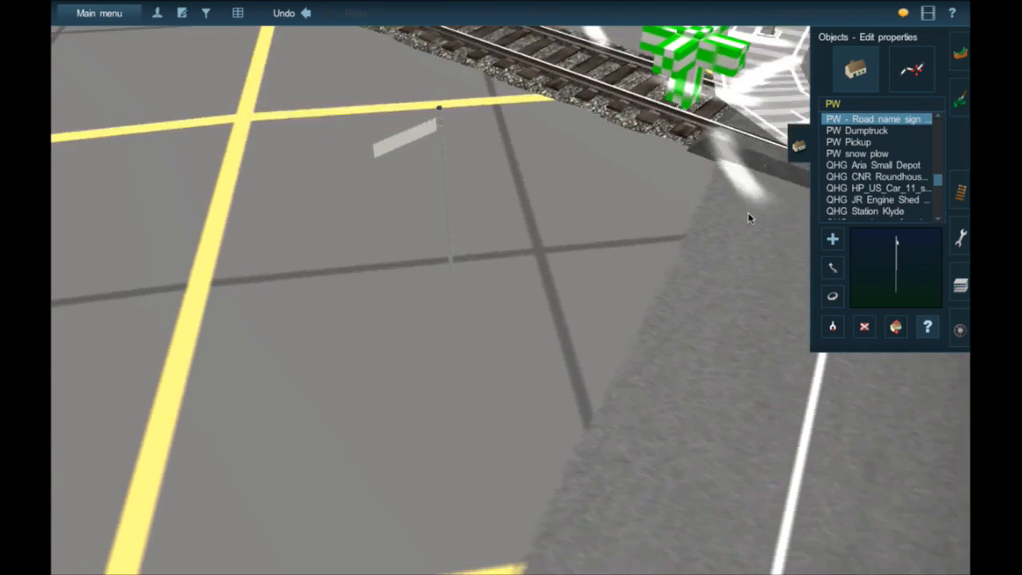
left_click(832, 268)
left_click_drag(458, 265, 655, 265)
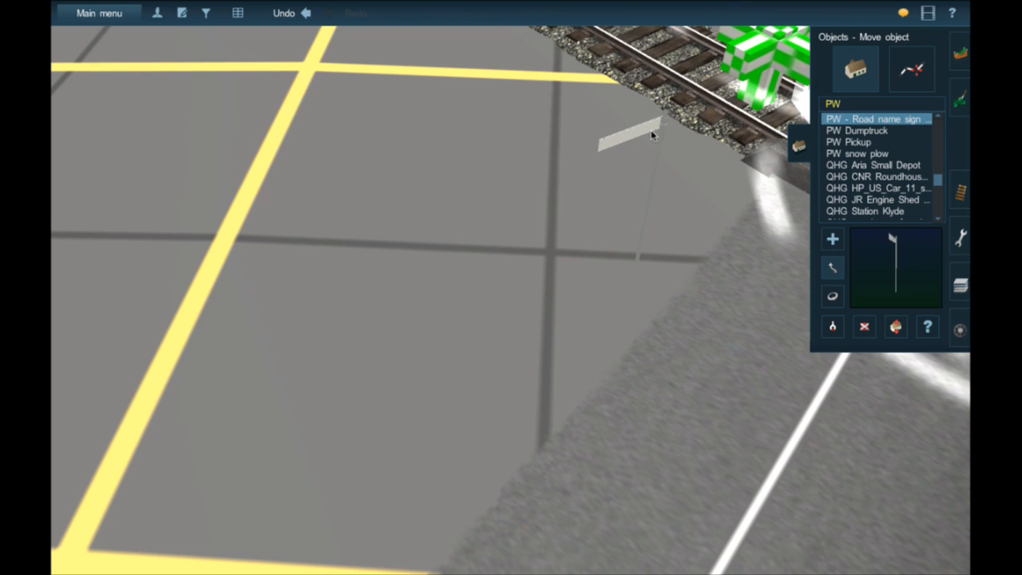
- Name the road name sign object "Green Tree Rd"
left_click(927, 326)
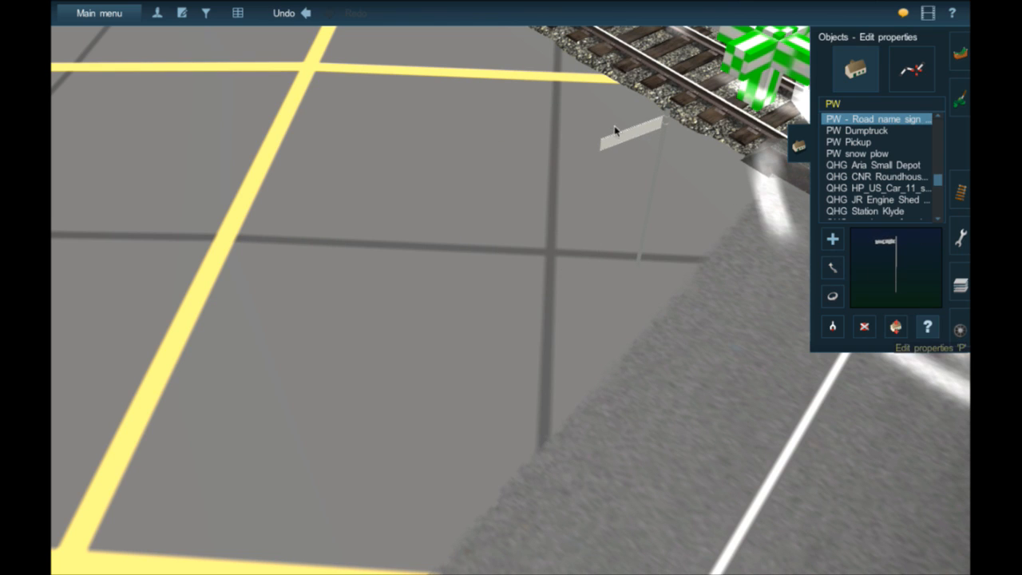
left_click(622, 136)
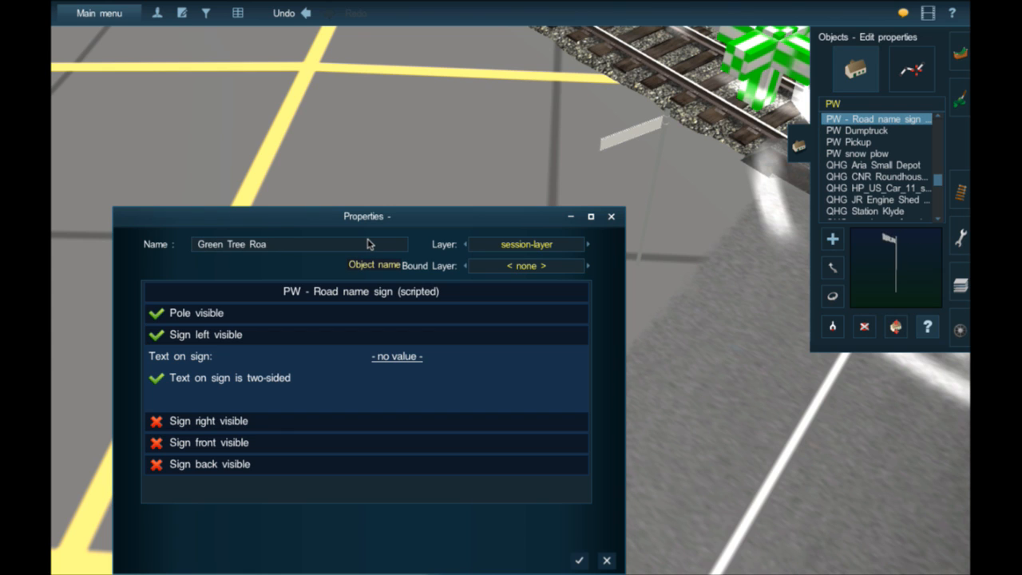
key("Return")
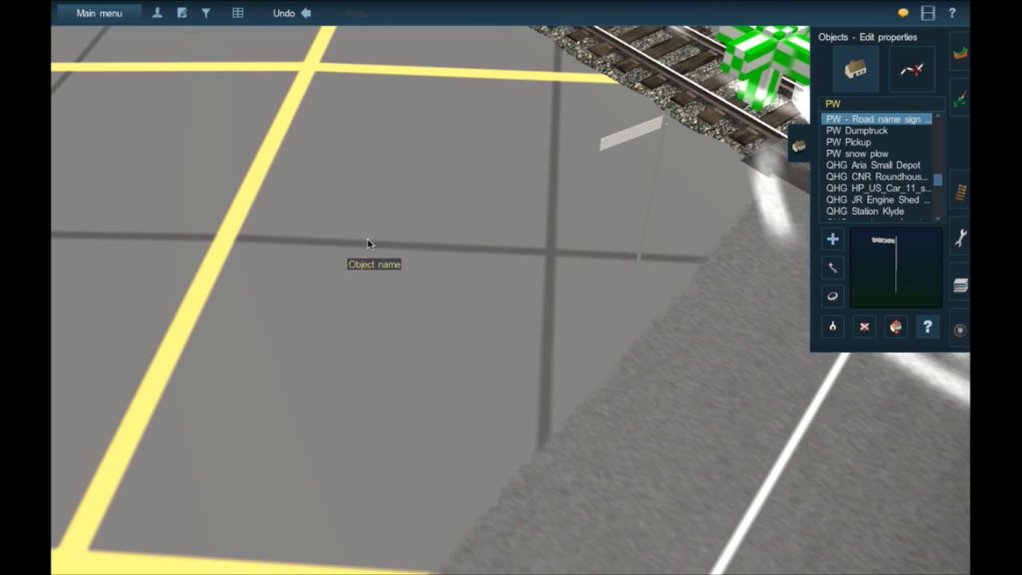
left_click(609, 143)
left_click(579, 559)
- Set the text on the gated crossing's road name sign to "Green Tree Rd"
left_click(626, 140)
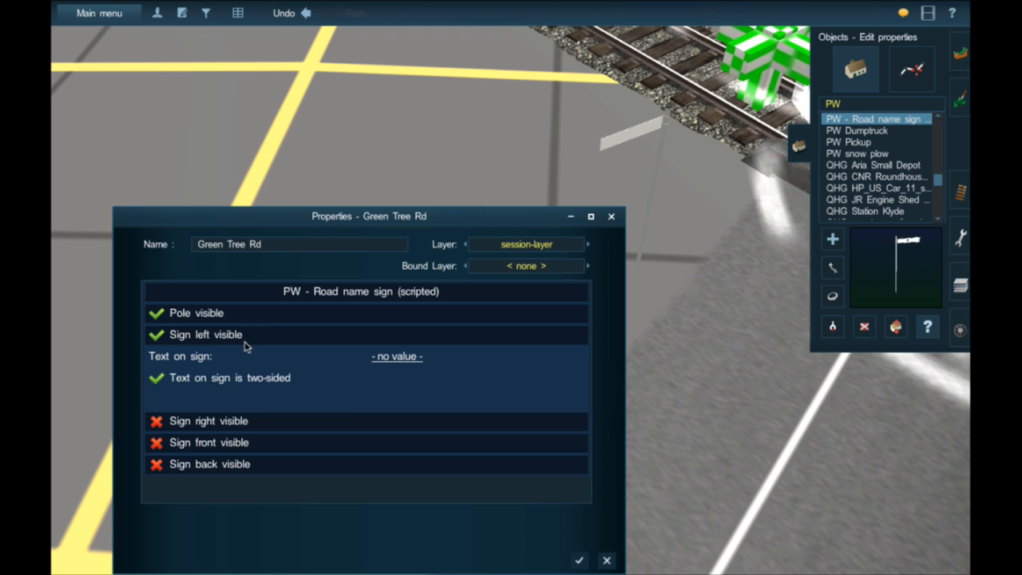
left_click(384, 359)
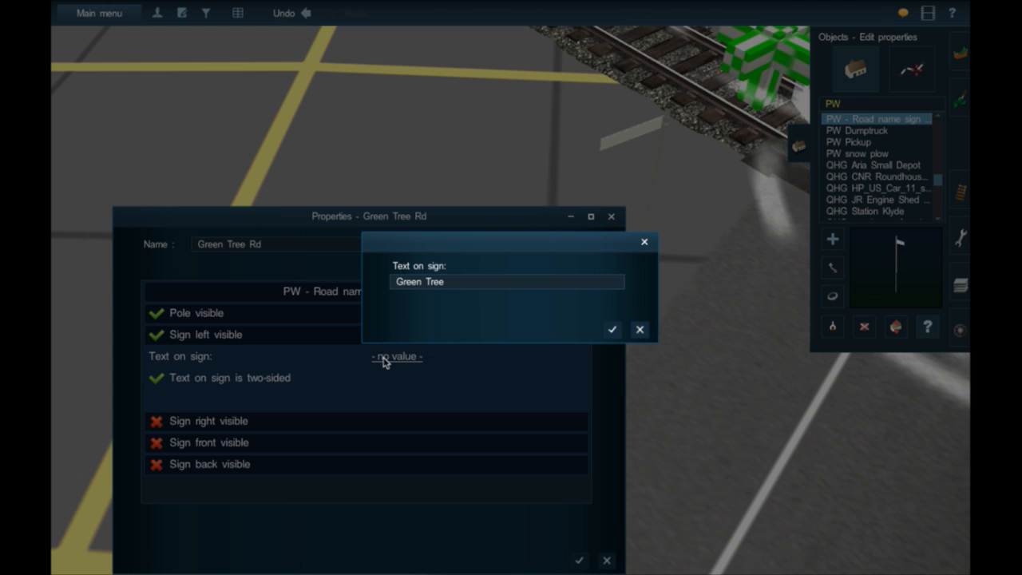
type("Green Tree Rd")
key("Return")
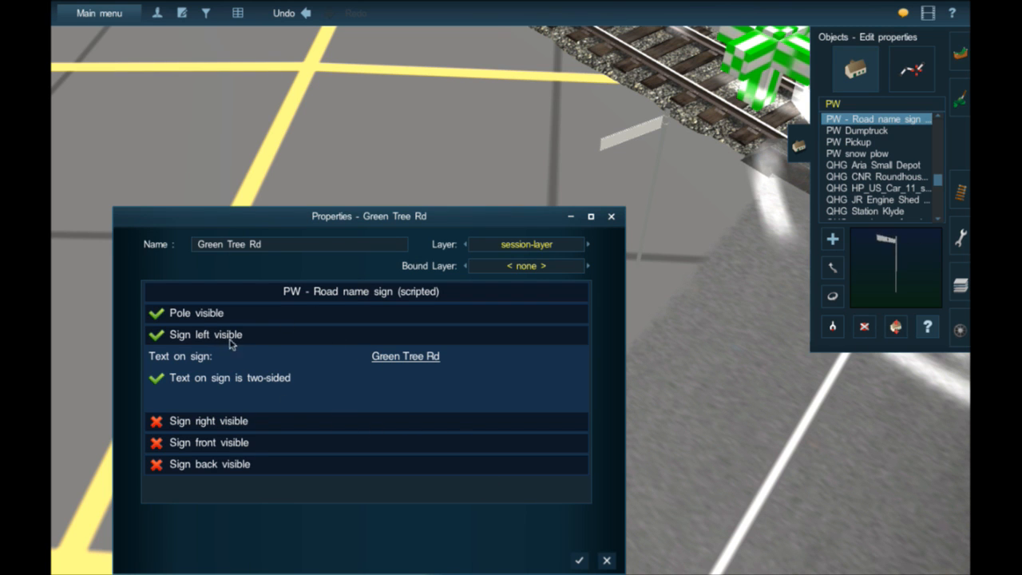
left_click(580, 561)
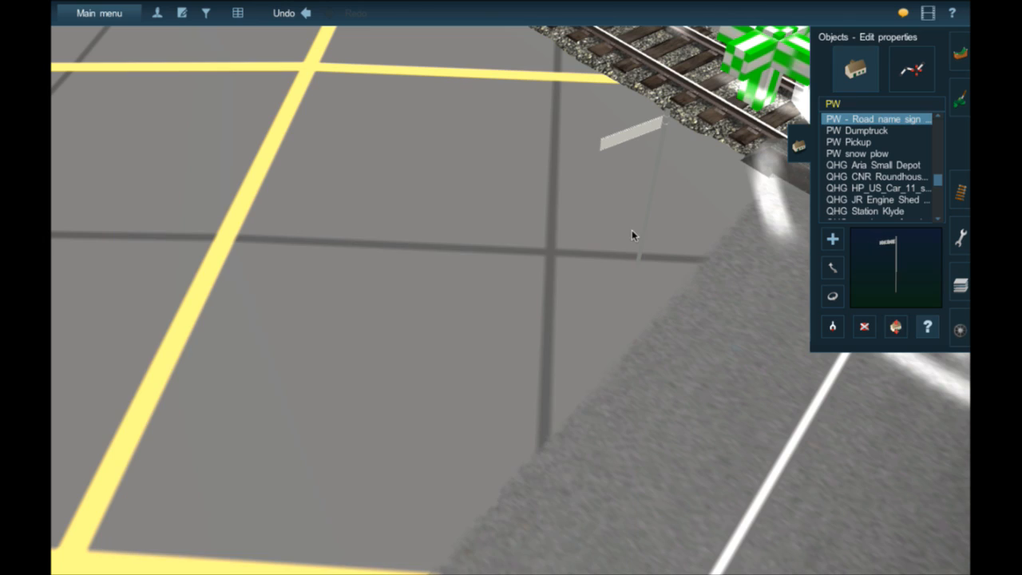
- Follow the track to the worn country road's grade crossing and examine its signals and surroundings up close
scroll(684, 322, "down", 10)
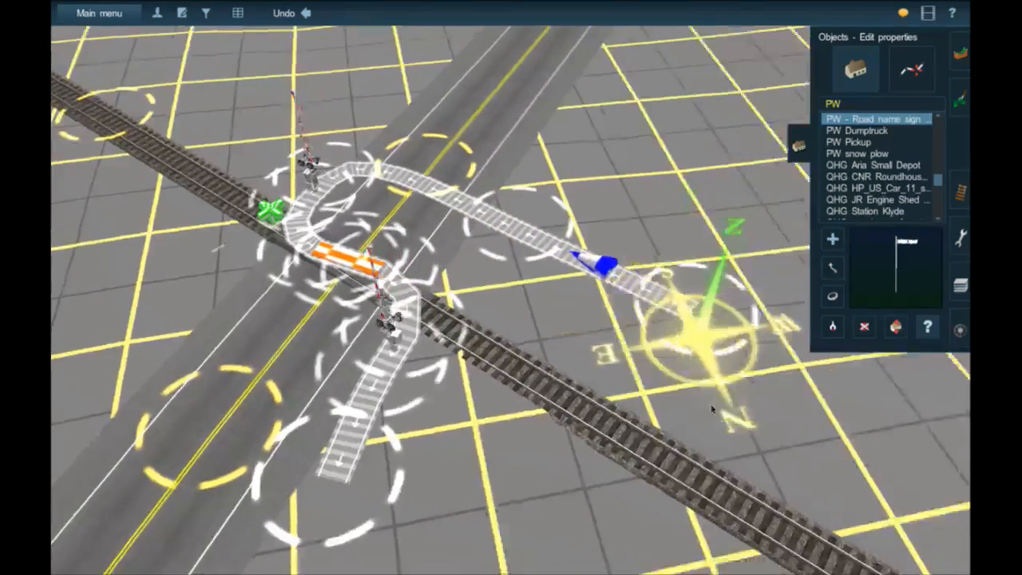
key("Left")
right_click_drag(711, 409, 775, 370)
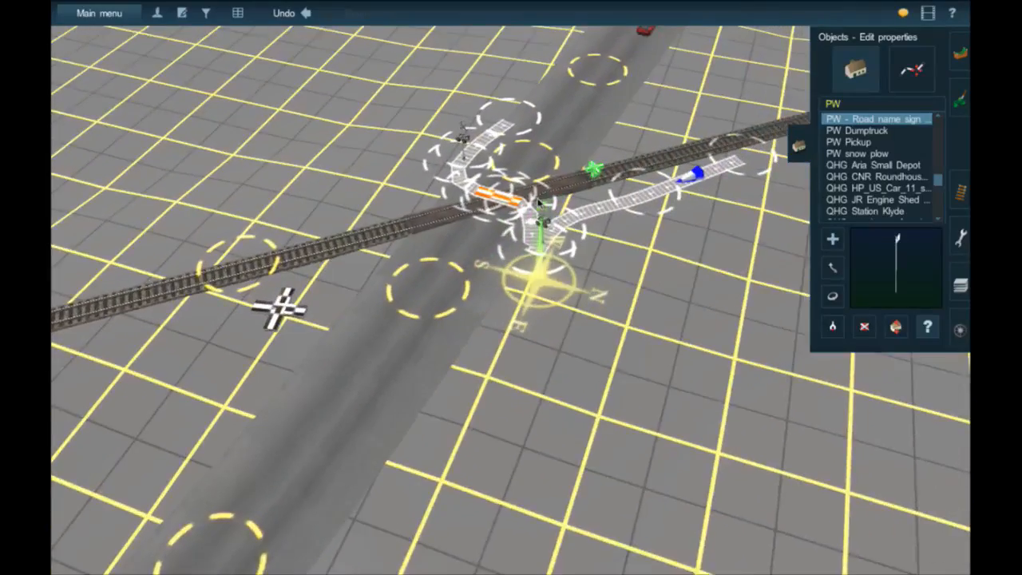
key("Left")
right_click_drag(539, 204, 514, 285)
scroll(651, 160, "down", 4)
key("Left")
key("Left")
key("Right")
key("Down")
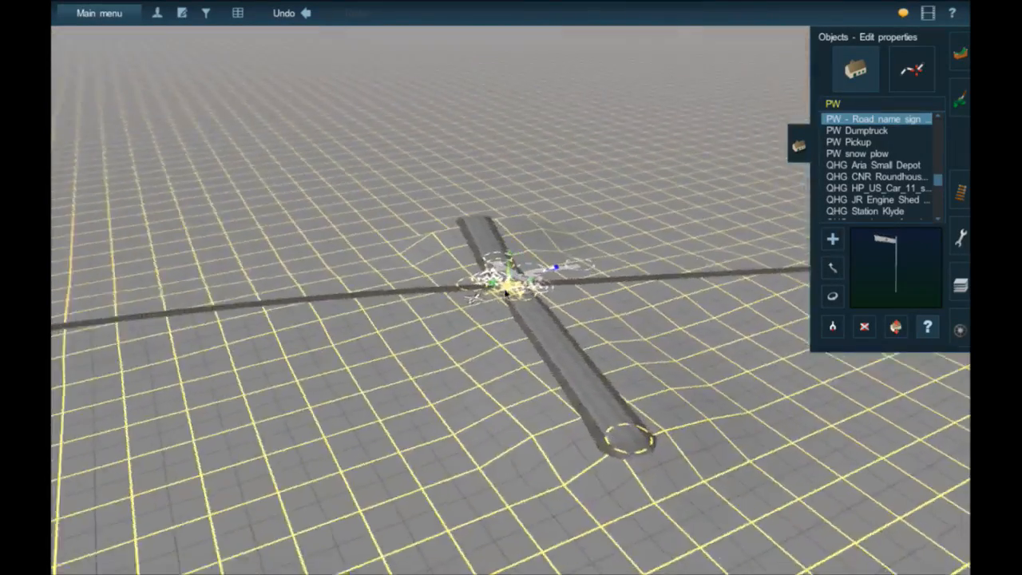
scroll(513, 285, "up", 5)
scroll(515, 284, "up", 5)
key("Down")
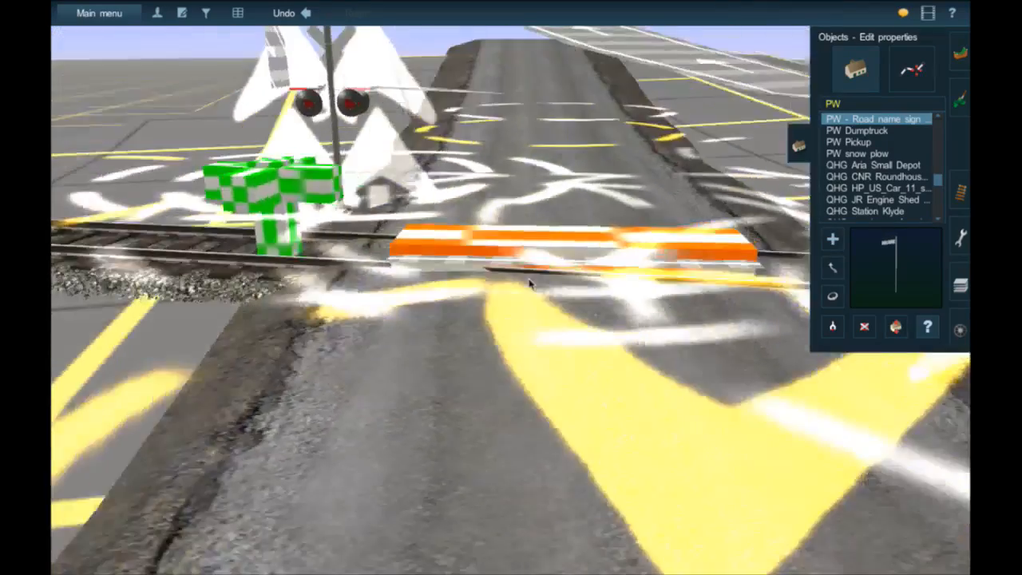
scroll(535, 282, "down", 5)
key("Right")
right_click_drag(551, 280, 537, 293)
key("Up")
right_click(515, 315)
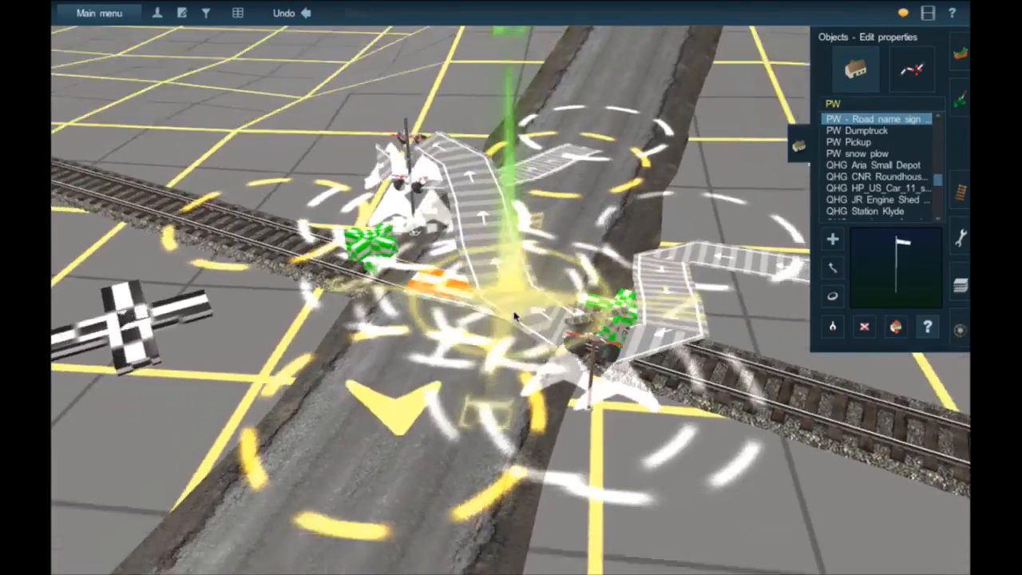
key("Down")
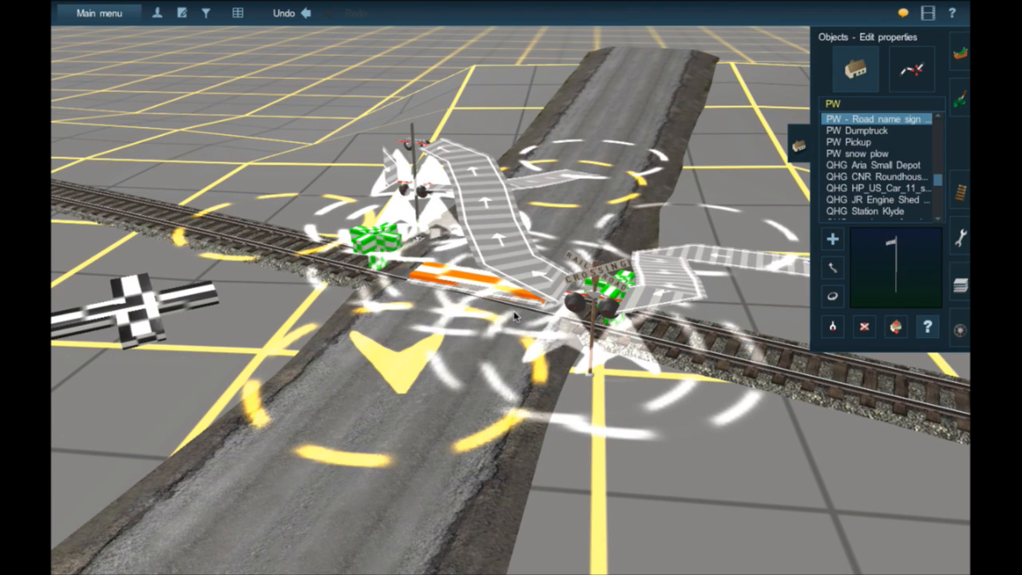
- Place a PW - Road name sign at the country road crossing, rotated to about 143°, beside the track near the far crossing signal
left_click(830, 238)
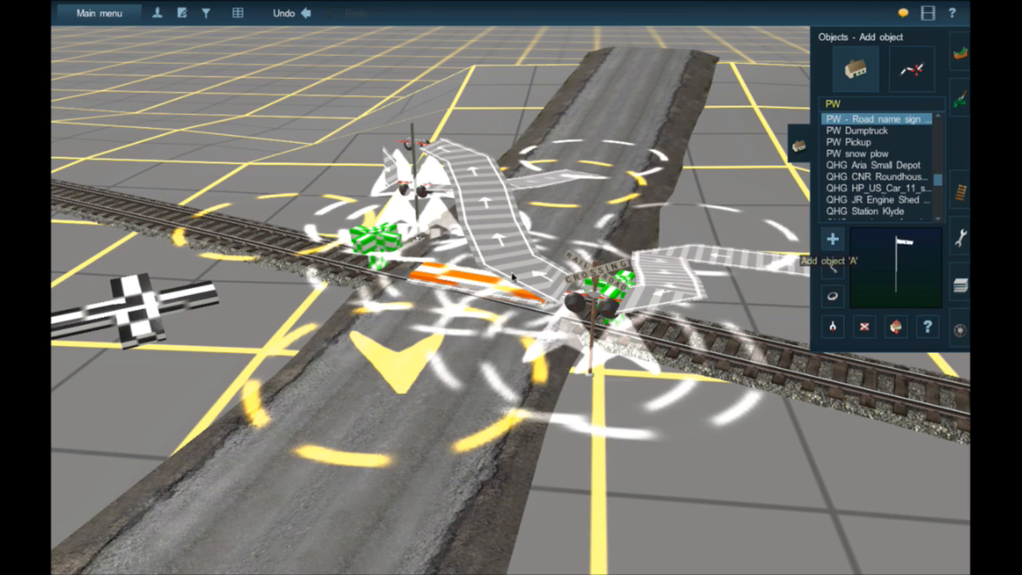
scroll(506, 297, "up", 2)
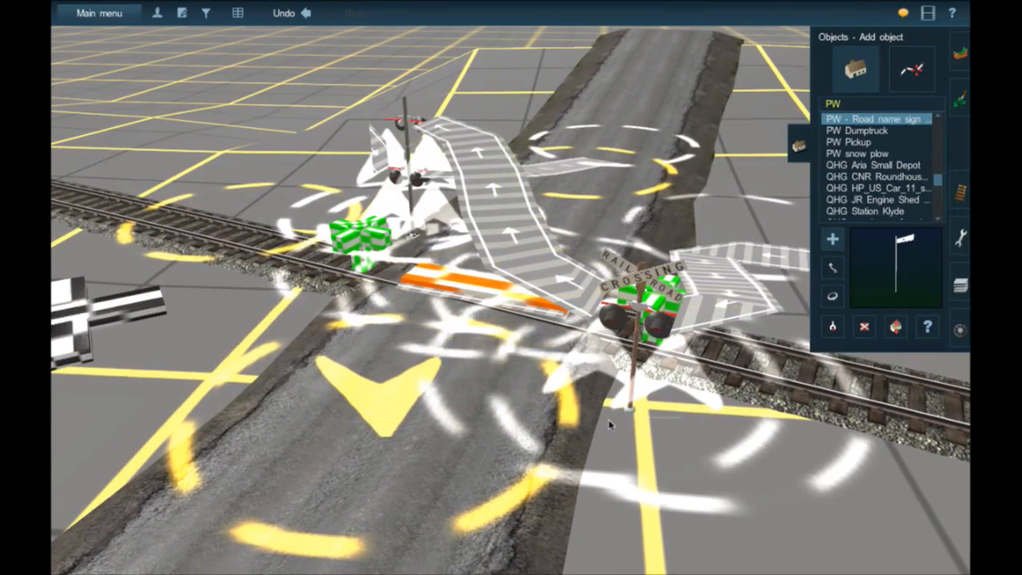
left_click(600, 444)
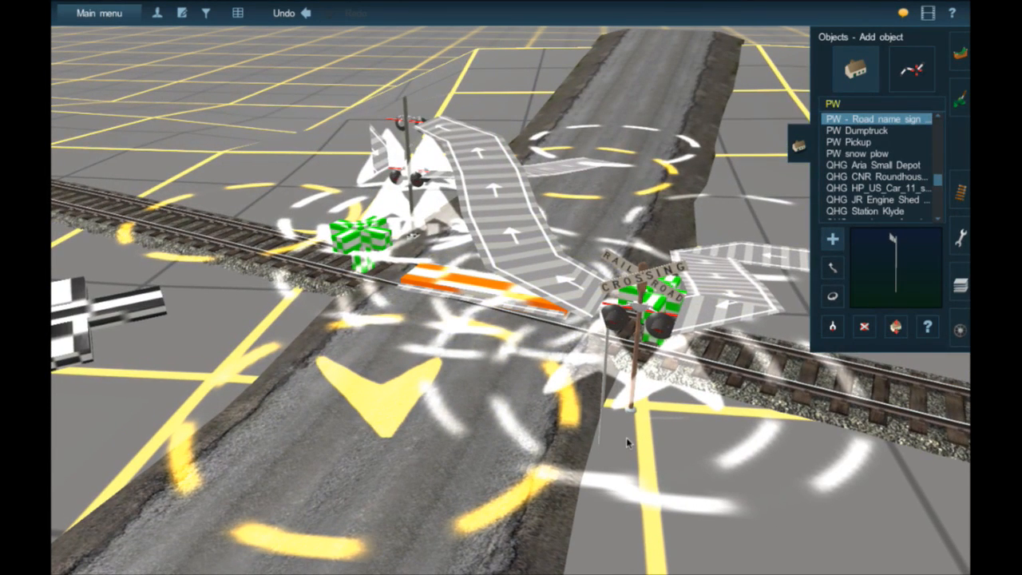
left_click(832, 296)
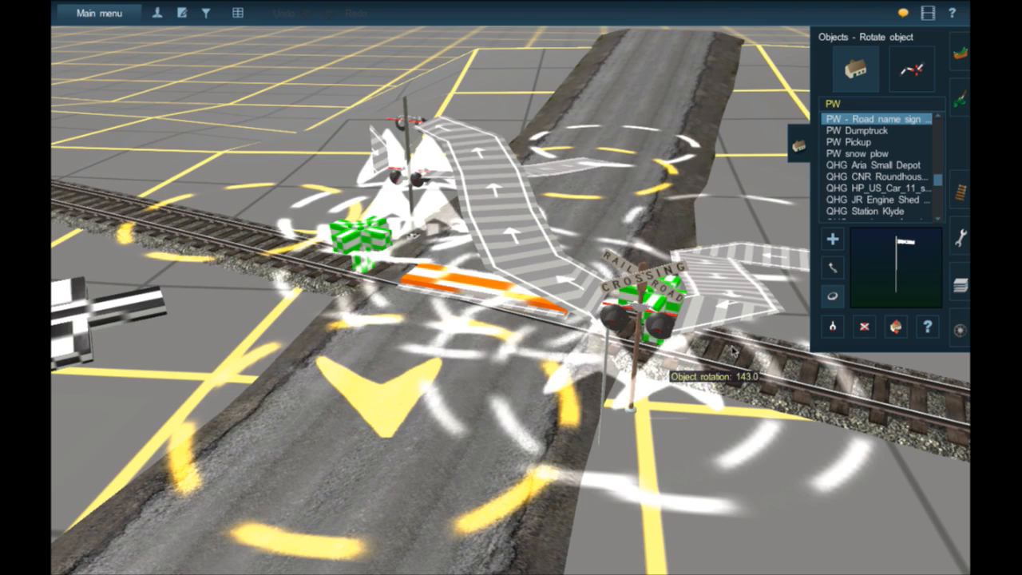
left_click(835, 270)
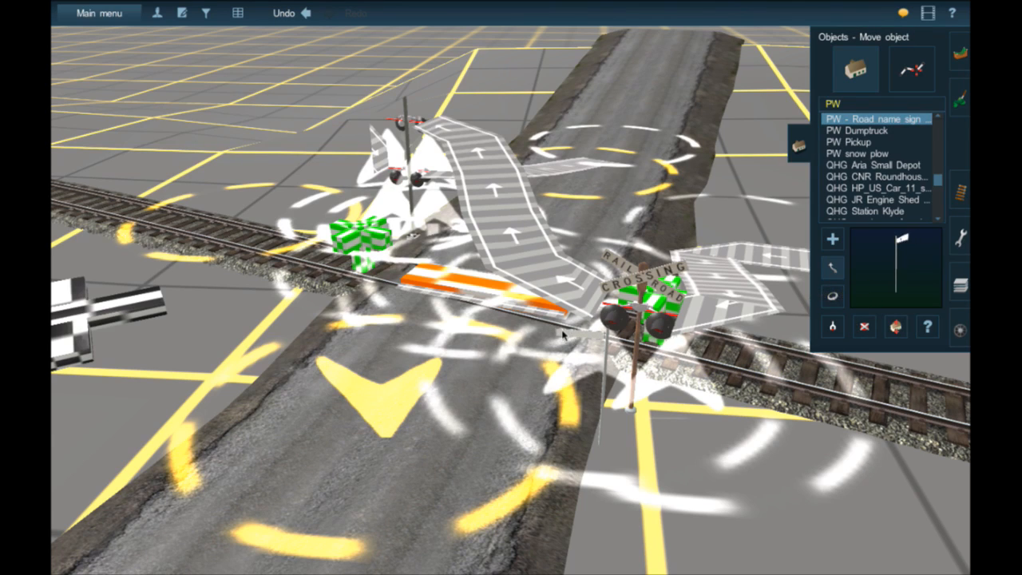
left_click_drag(534, 324, 303, 231)
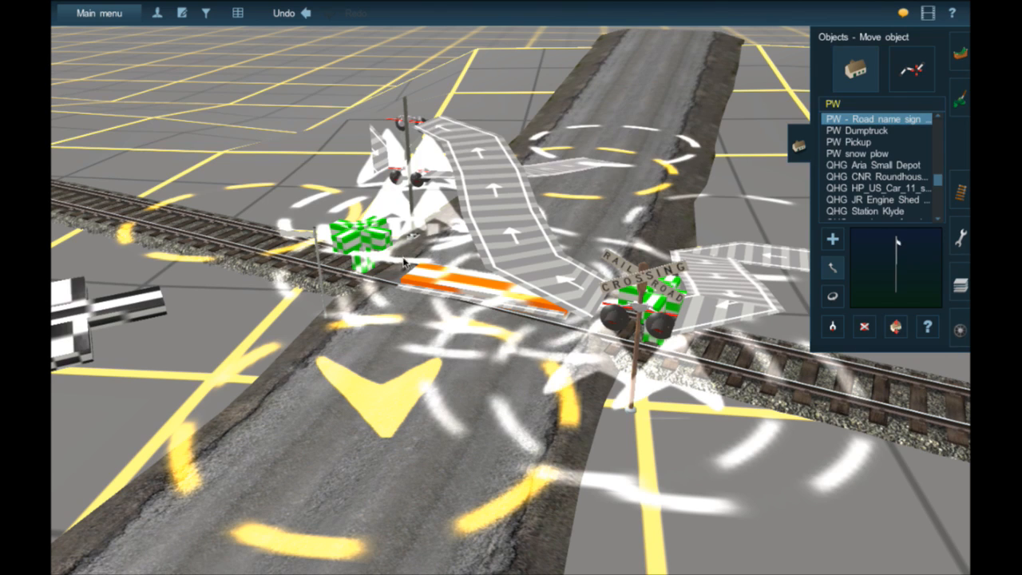
- Set the text on the country road crossing's name sign to "1285 Country Rd"
left_click(927, 328)
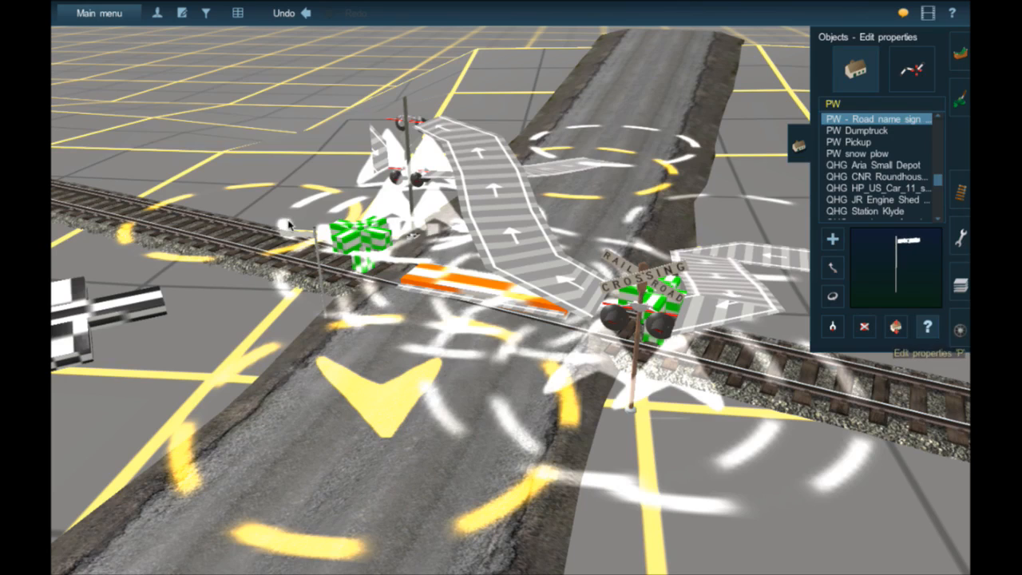
left_click(300, 237)
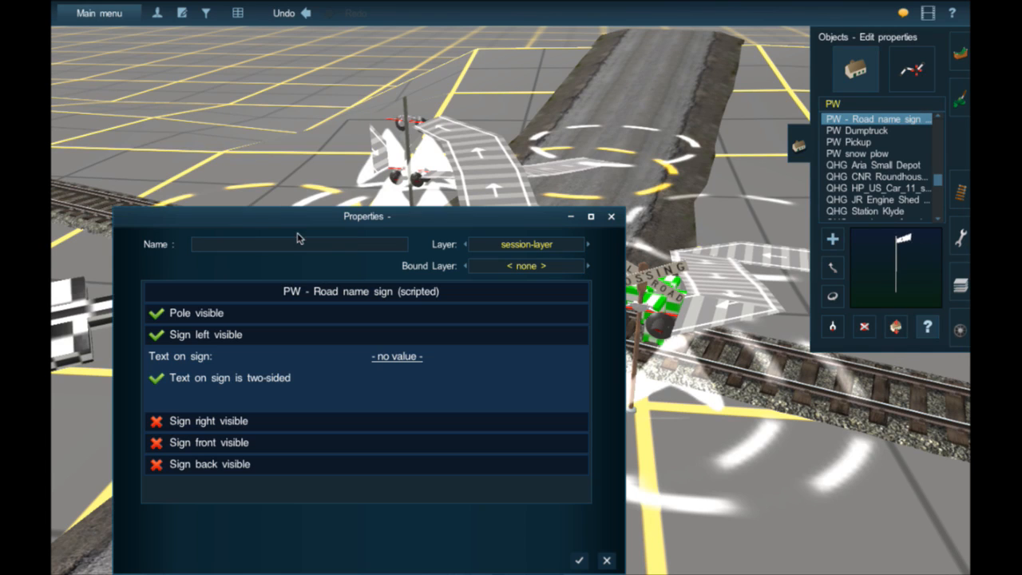
left_click(397, 357)
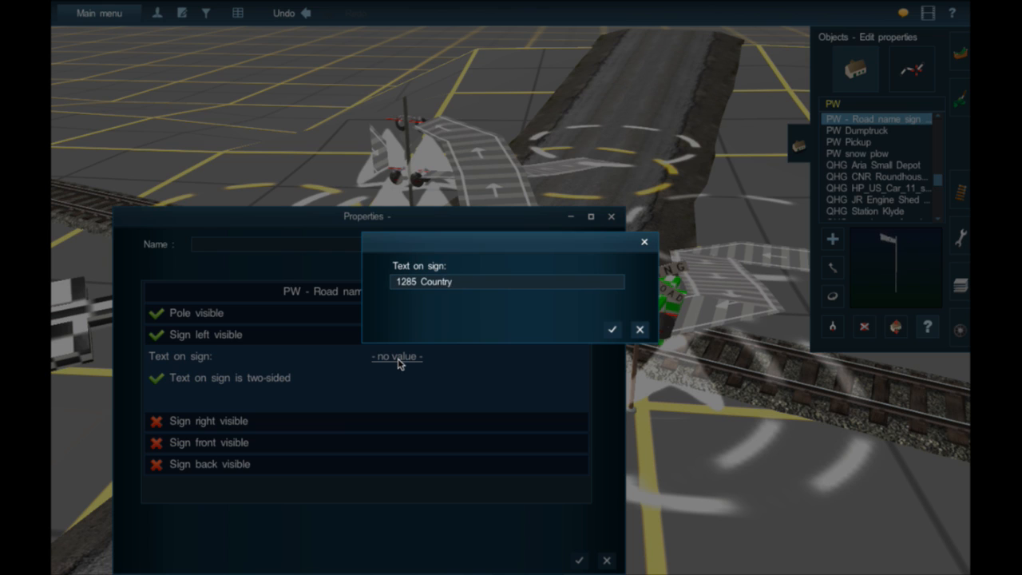
type("1285 Country Rd")
key("Return")
left_click(580, 561)
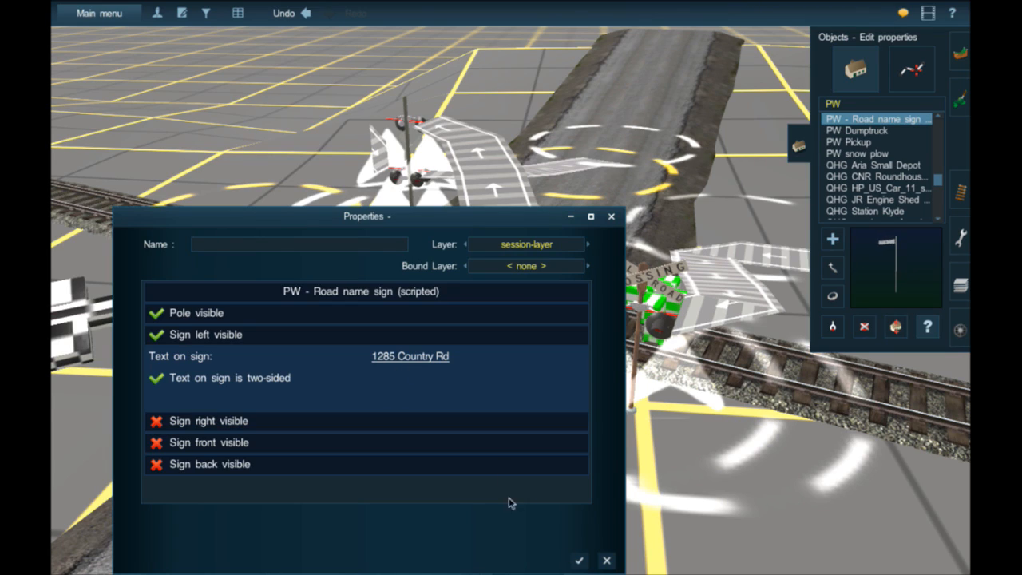
- Close the sign's properties and inspect the "1285 Country Rd" sign beside the track up close and from a distance
right_click(321, 294)
scroll(322, 295, "up", 5)
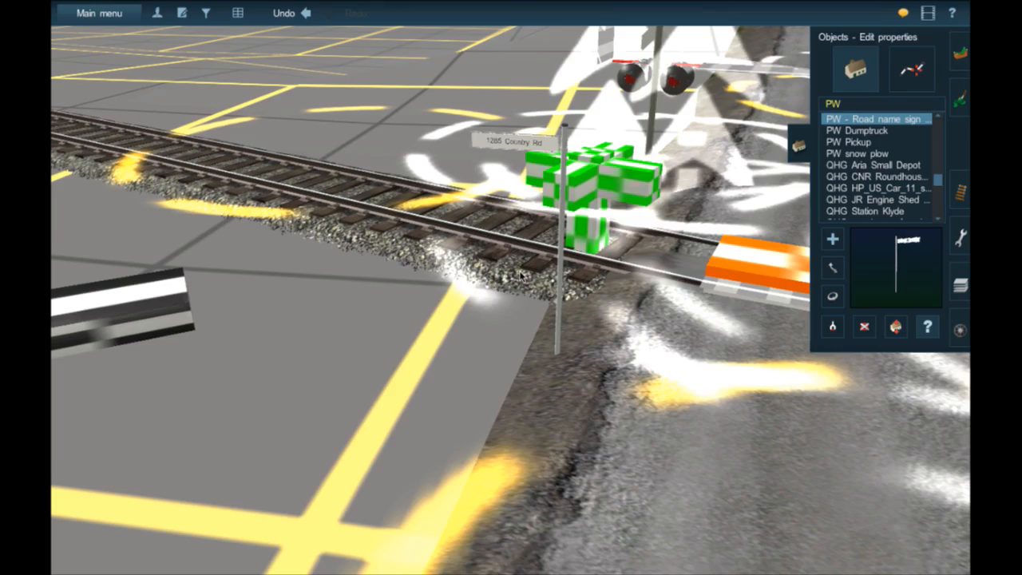
scroll(520, 275, "down", 5)
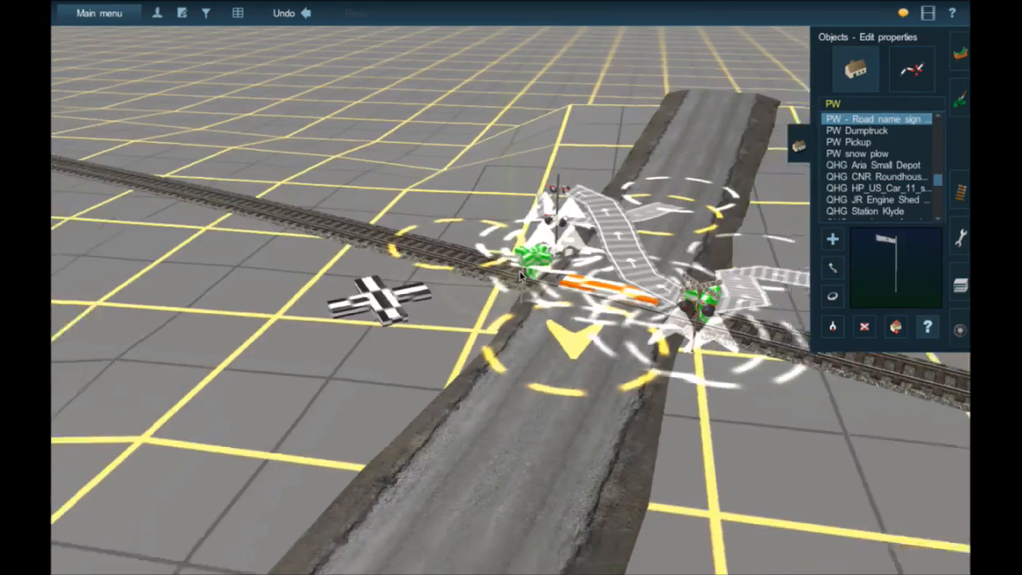
scroll(479, 264, "down", 4)
- Move along the track to the paved road's grade crossing and examine its crossbuck signals and both road approaches
right_click(312, 175)
right_click(299, 177)
right_click_drag(300, 178, 456, 170)
scroll(456, 170, "up", 3)
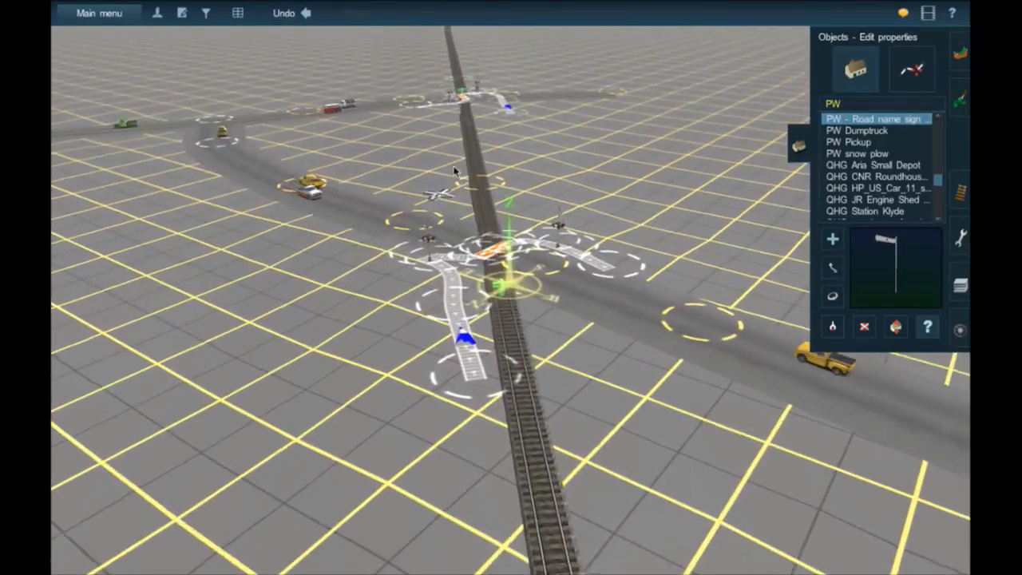
key("Right")
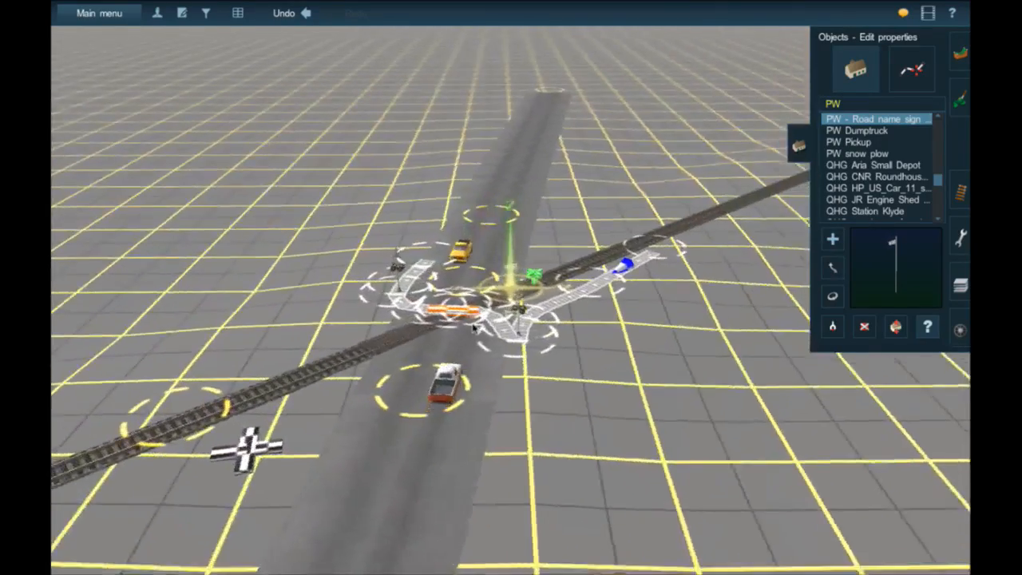
right_click(481, 313)
scroll(483, 311, "up", 5)
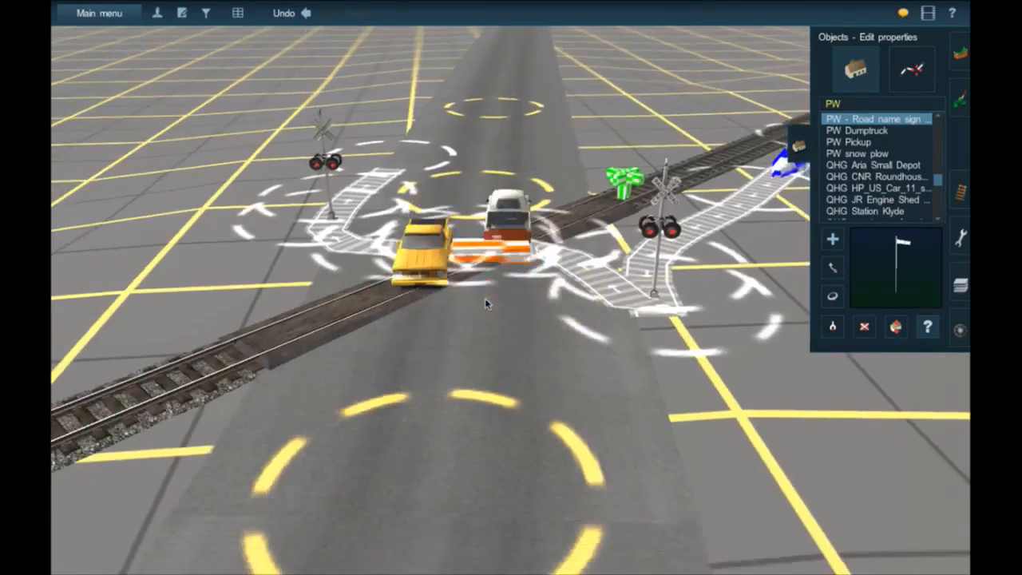
scroll(485, 299, "down", 4)
right_click(416, 344)
right_click(564, 300)
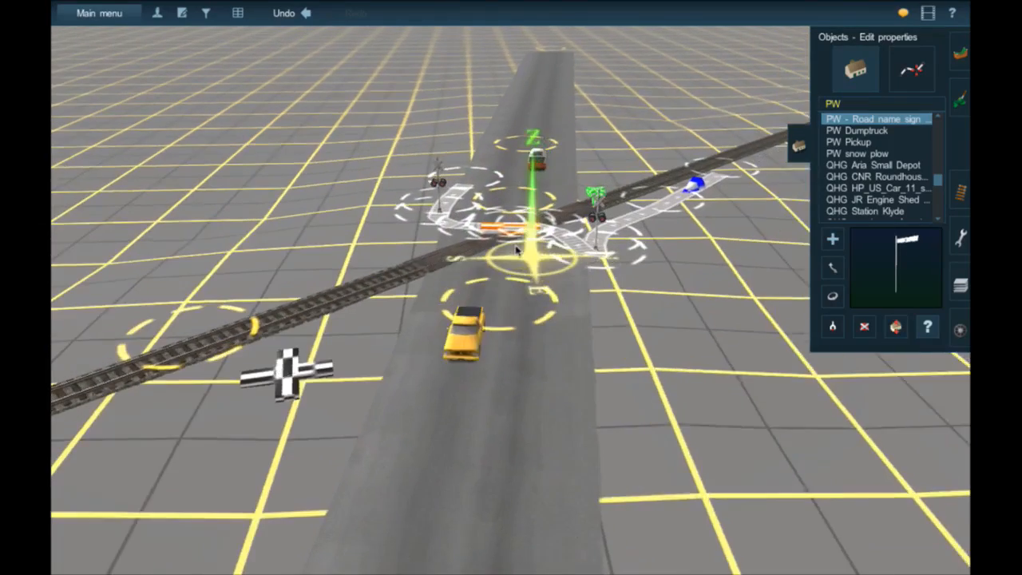
right_click(516, 250)
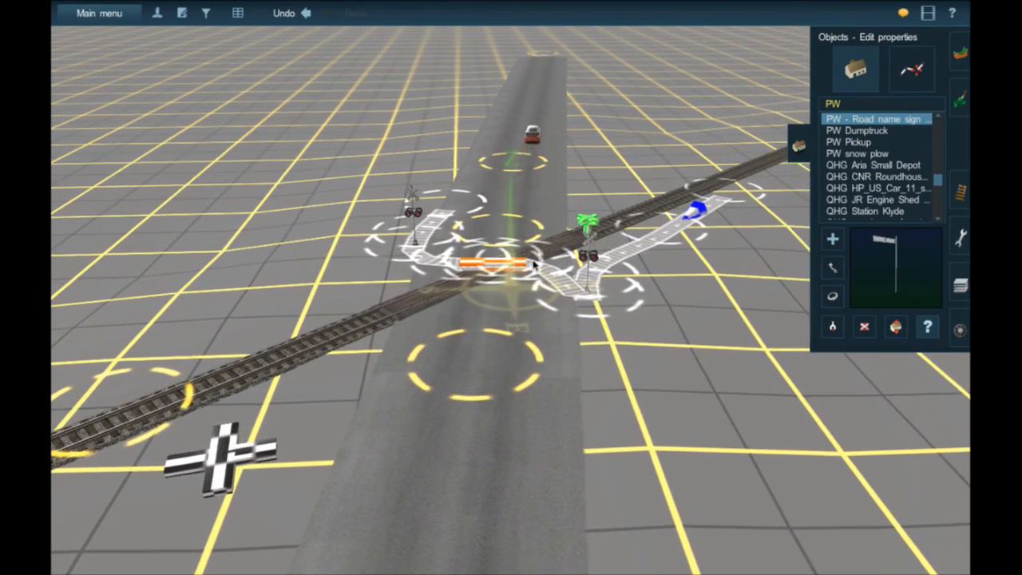
- Follow the rail line on the route map to the grade crossing on the short road near the highway and river
key("ctrl+m")
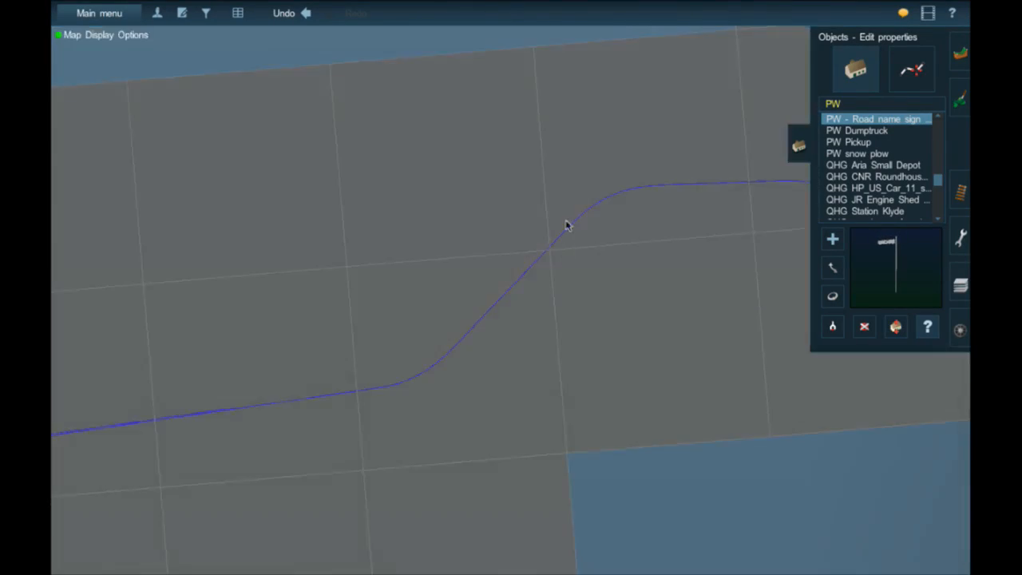
right_click(606, 230)
right_click(638, 269)
key("ctrl+m")
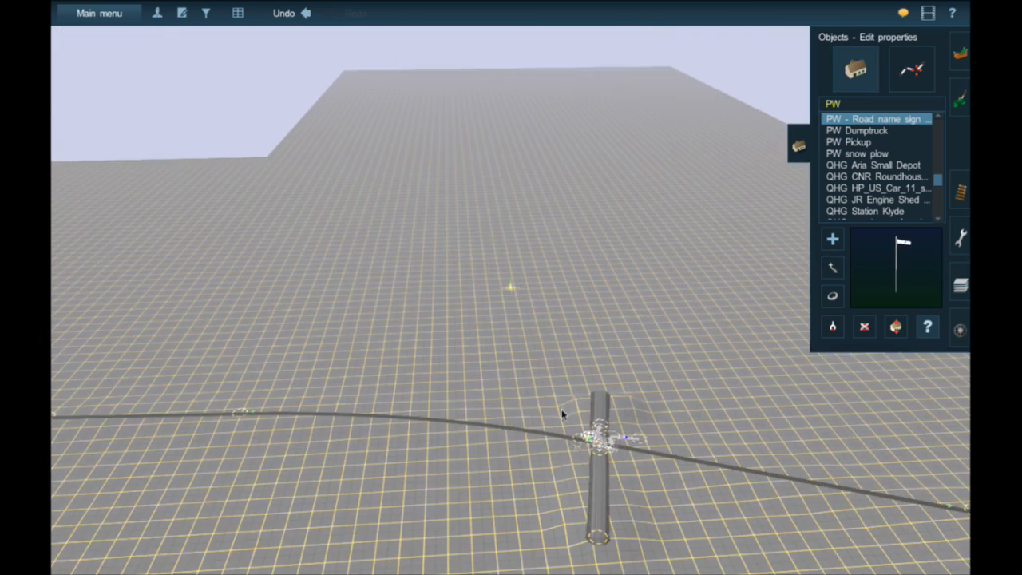
right_click_drag(674, 291, 609, 123)
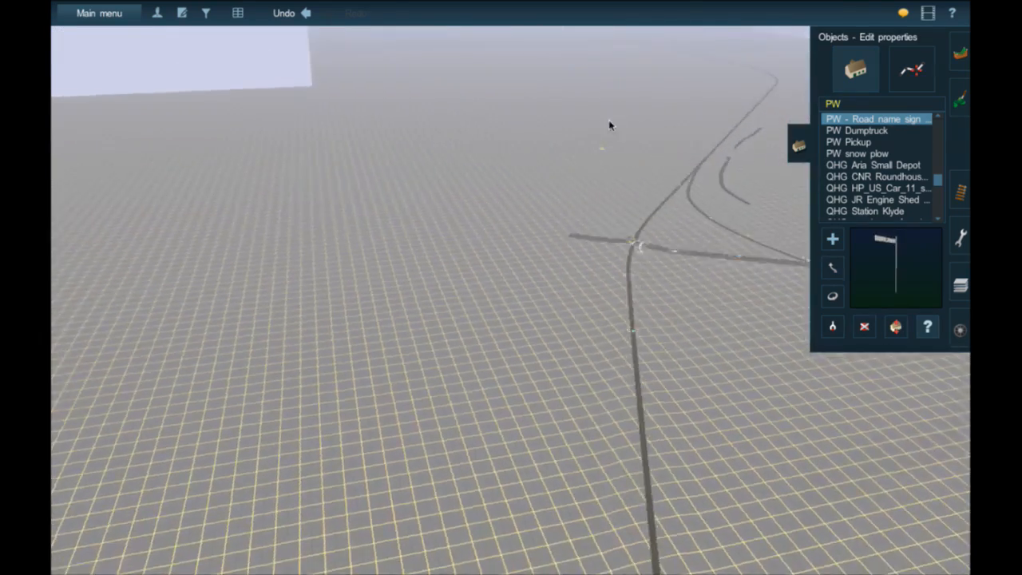
key("ctrl+m")
scroll(452, 98, "down", 10)
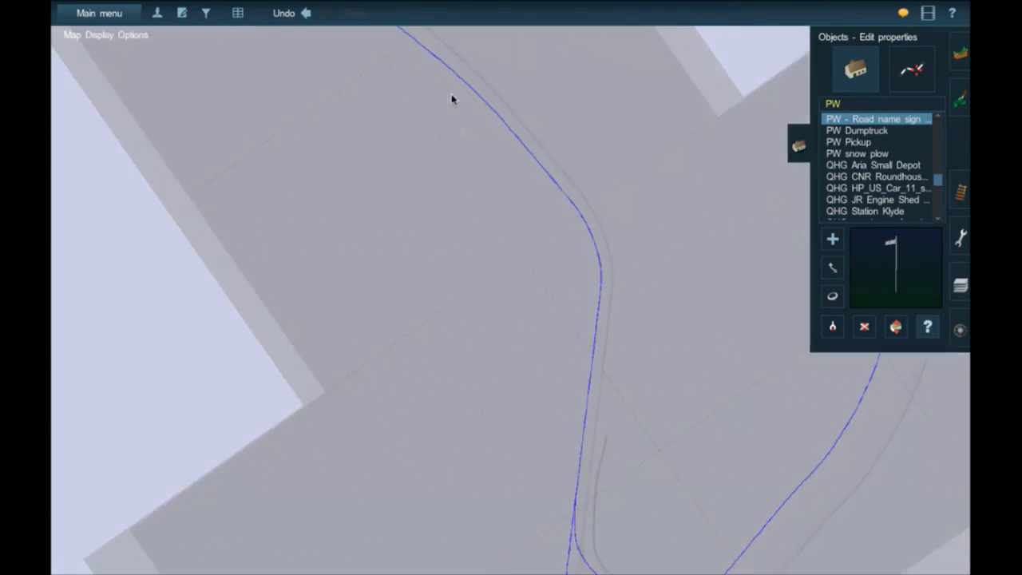
scroll(437, 101, "up", 5)
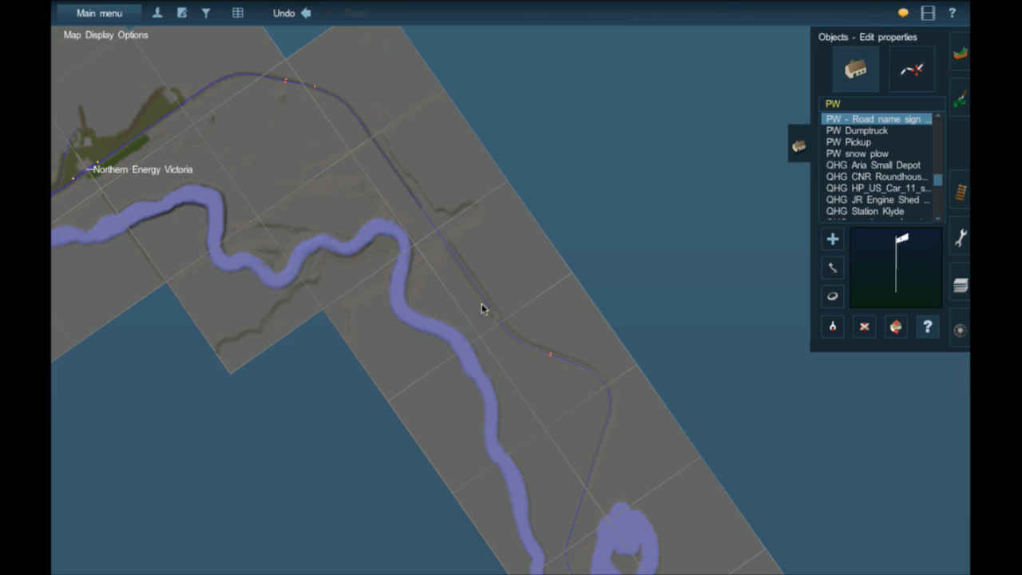
right_click(433, 224)
key("ctrl+m")
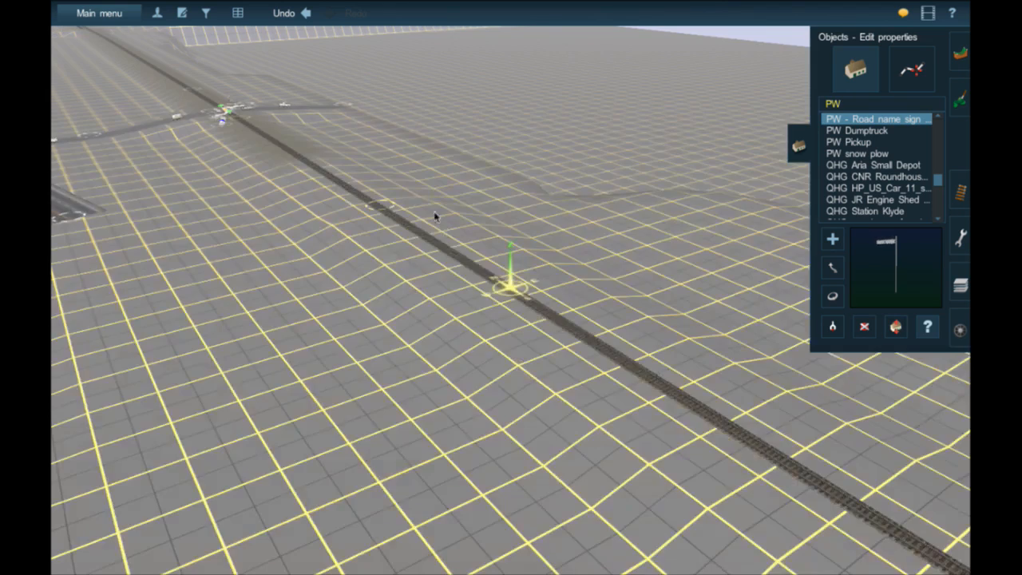
right_click(383, 163)
right_click(377, 172)
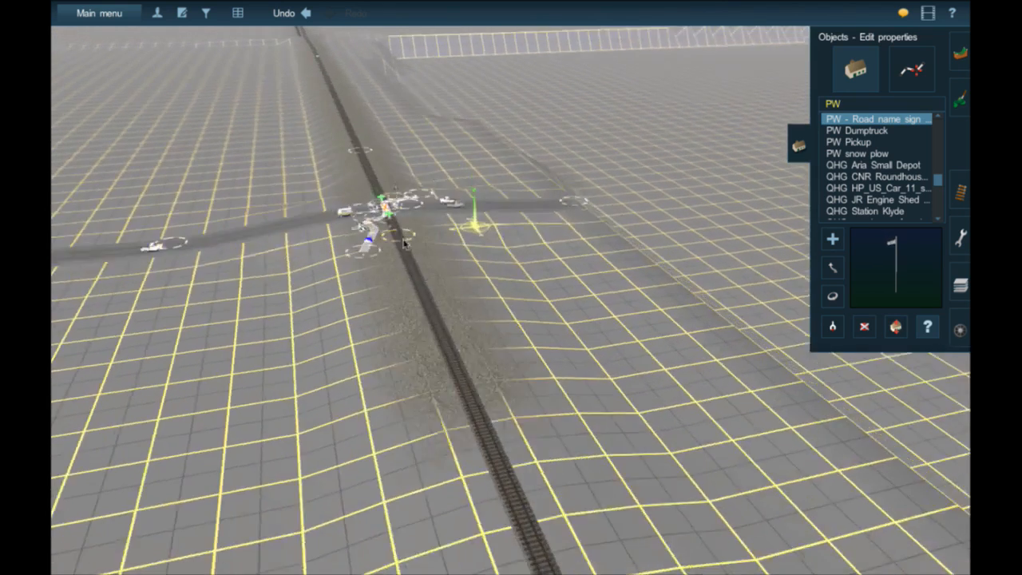
- Examine the grade crossing near the highway intersection from several angles, including its signals and road approaches up close
right_click(416, 282)
key("Up")
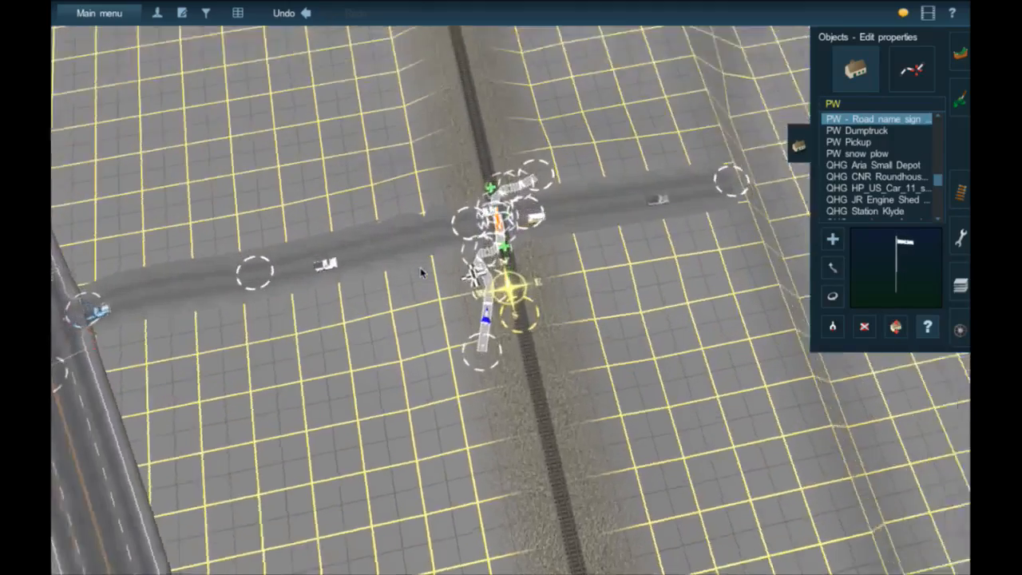
key("Down")
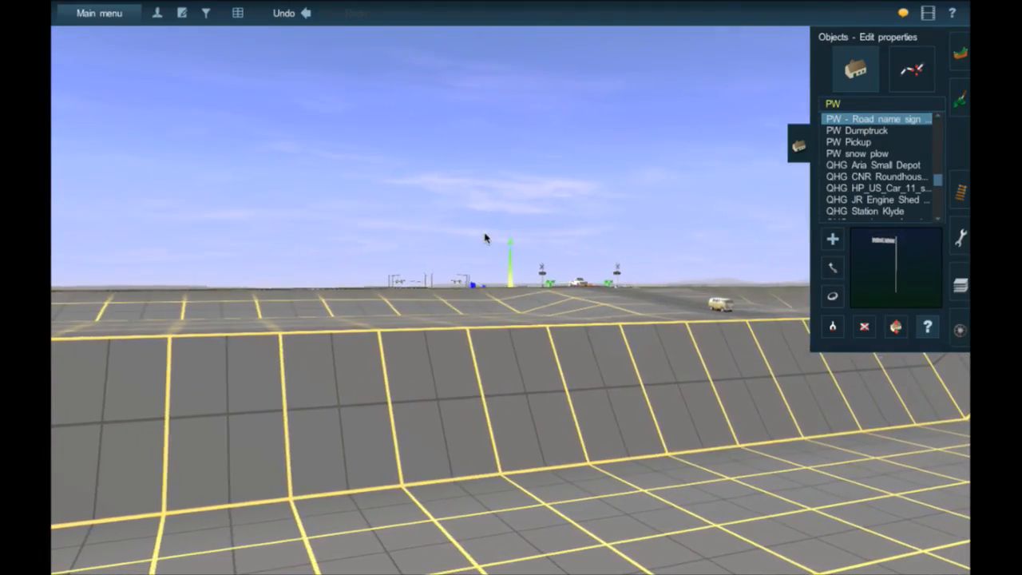
key("Up")
key("Up")
key("Right")
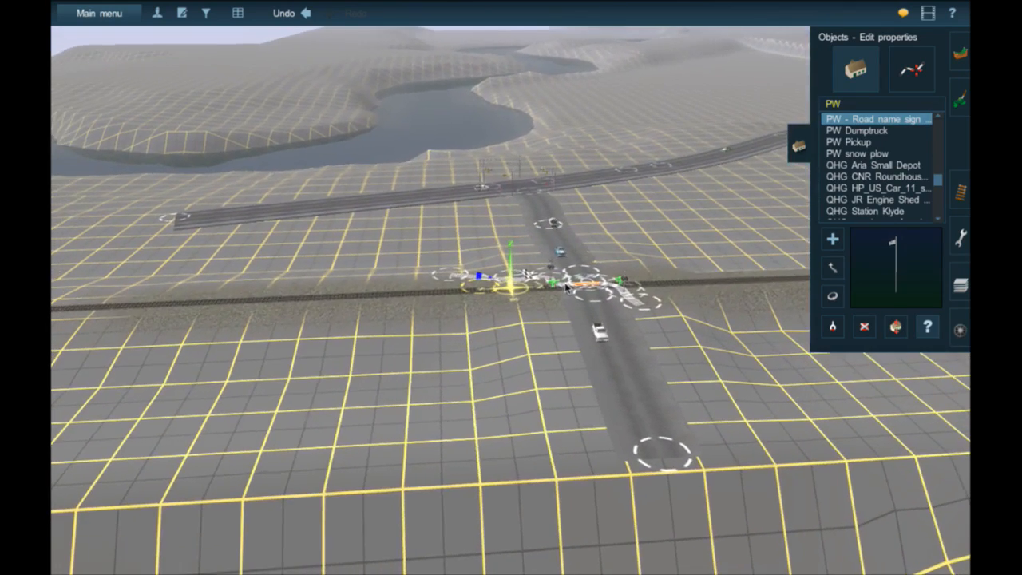
right_click(566, 283)
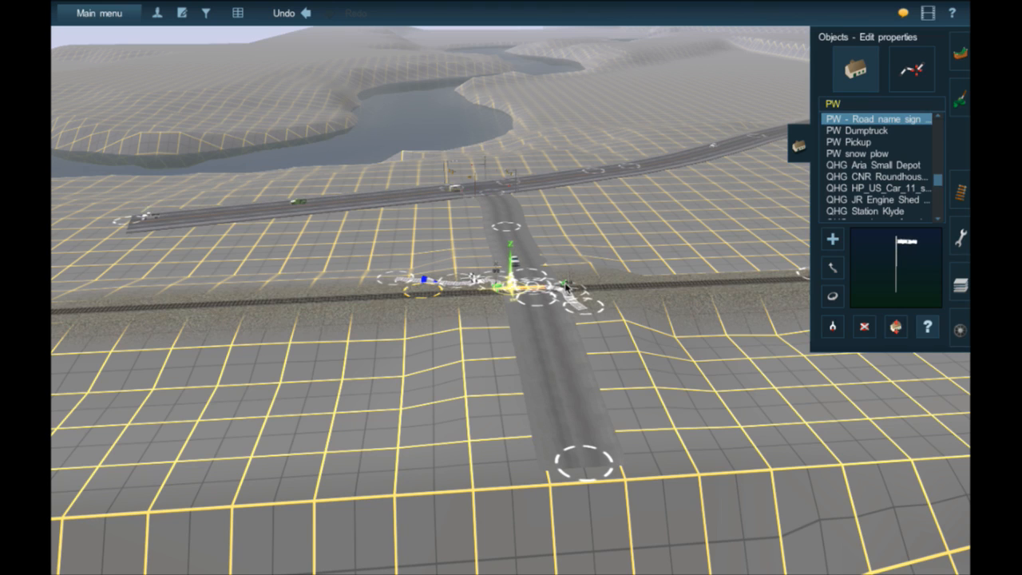
right_click(522, 284)
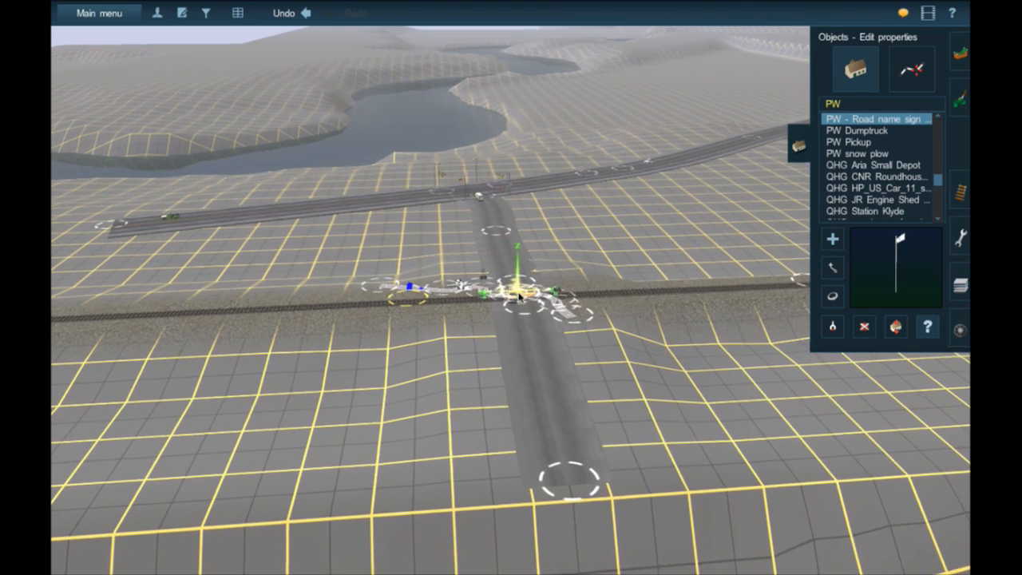
scroll(520, 295, "up", 5)
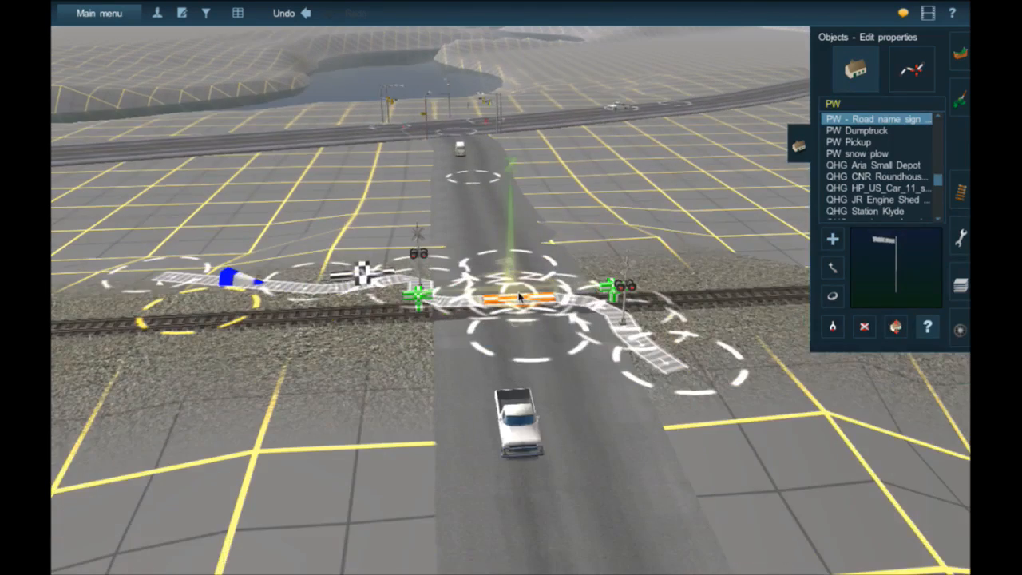
scroll(519, 297, "up", 3)
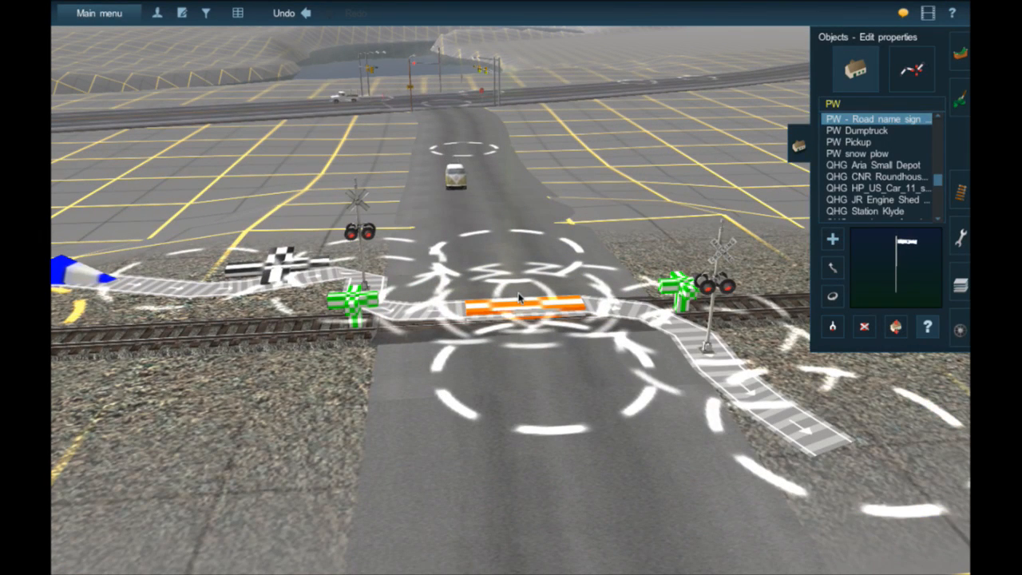
scroll(516, 284, "down", 5)
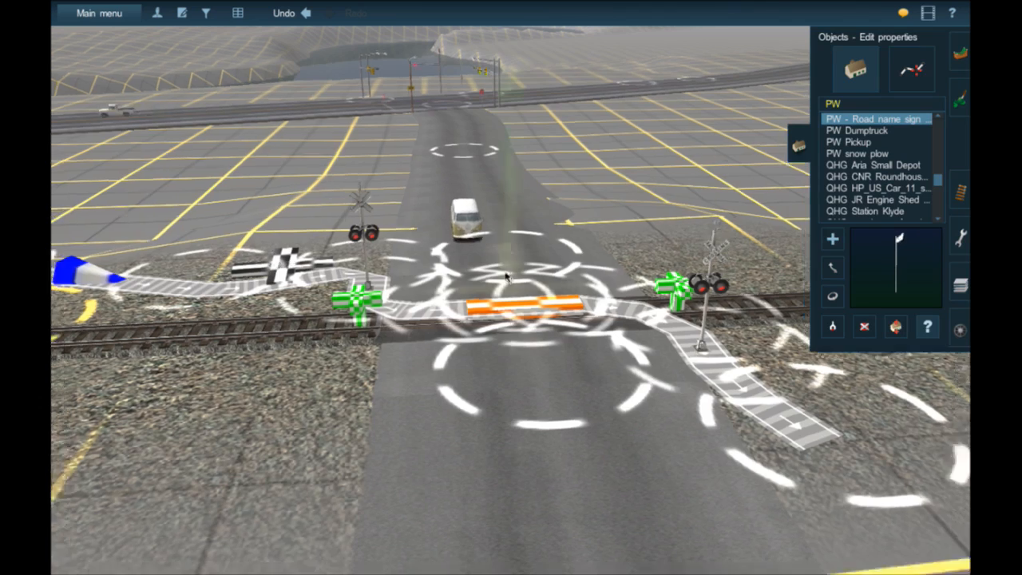
- Trace the rail line on the route map past the river and lake to the crossing on the winding worn road
key("m")
right_click(369, 279)
right_click(365, 287)
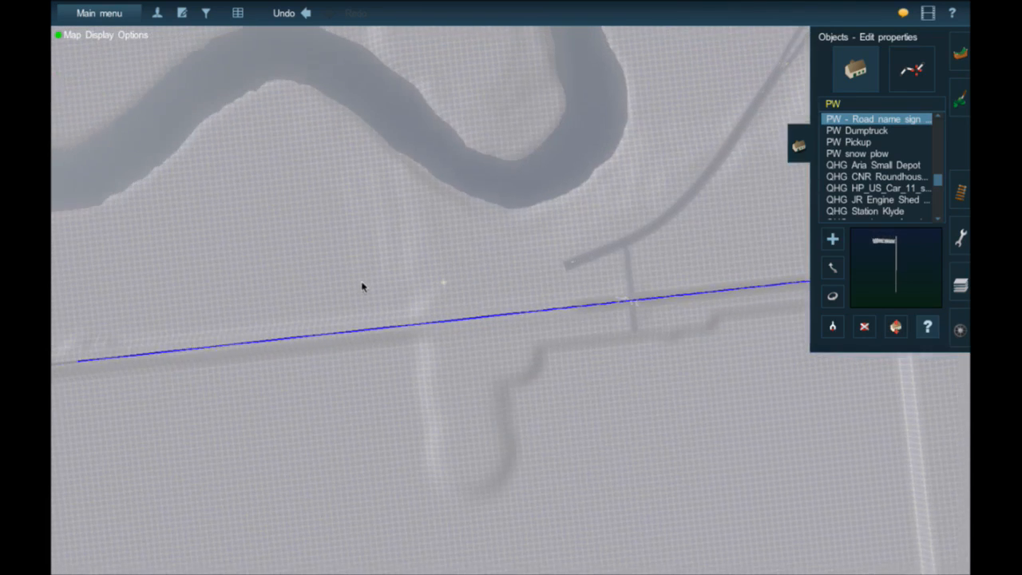
scroll(372, 291, "down", 5)
right_click(356, 311)
right_click(356, 310)
scroll(356, 308, "down", 4)
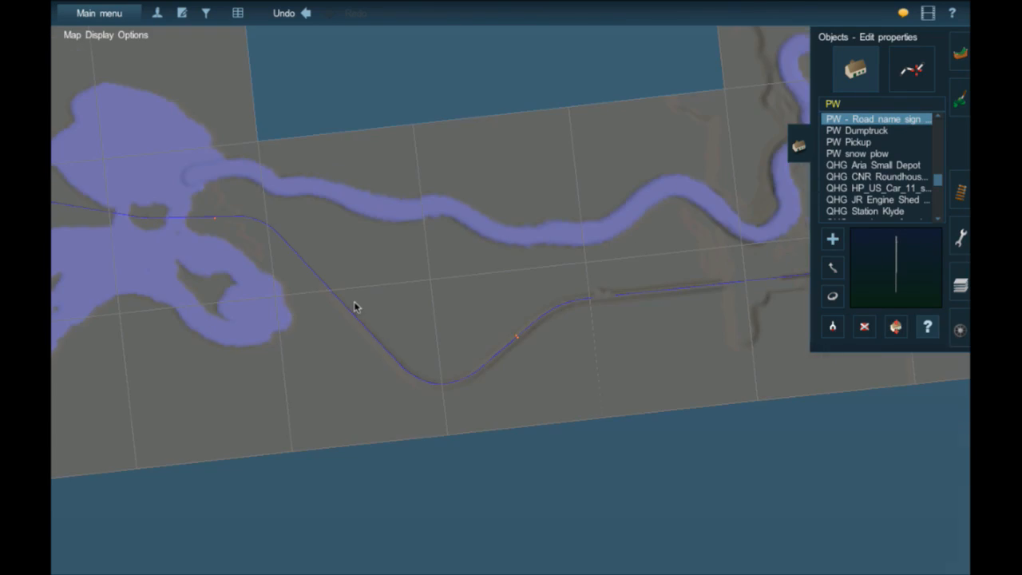
right_click(356, 305)
right_click(249, 224)
right_click(263, 200)
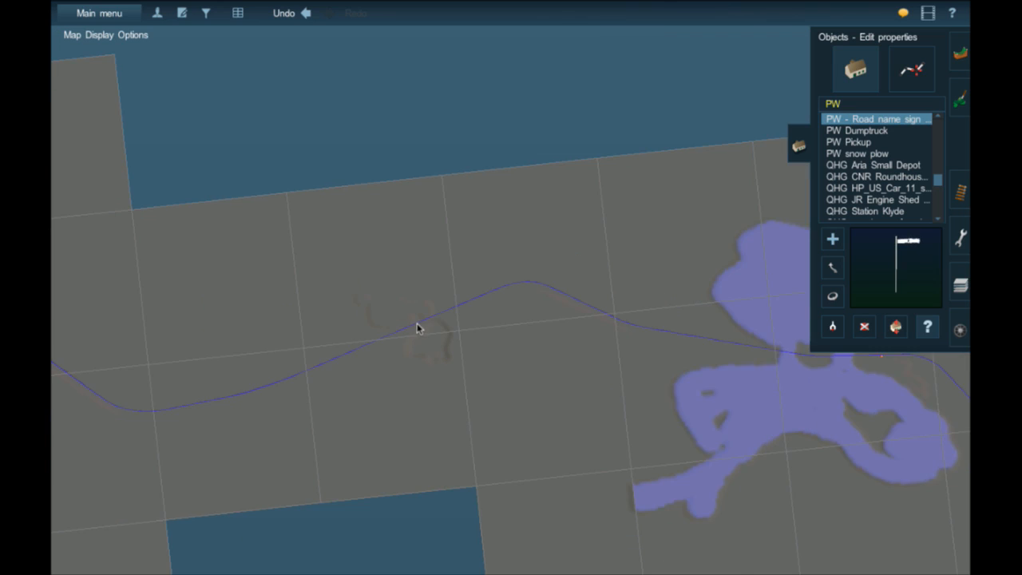
key("m")
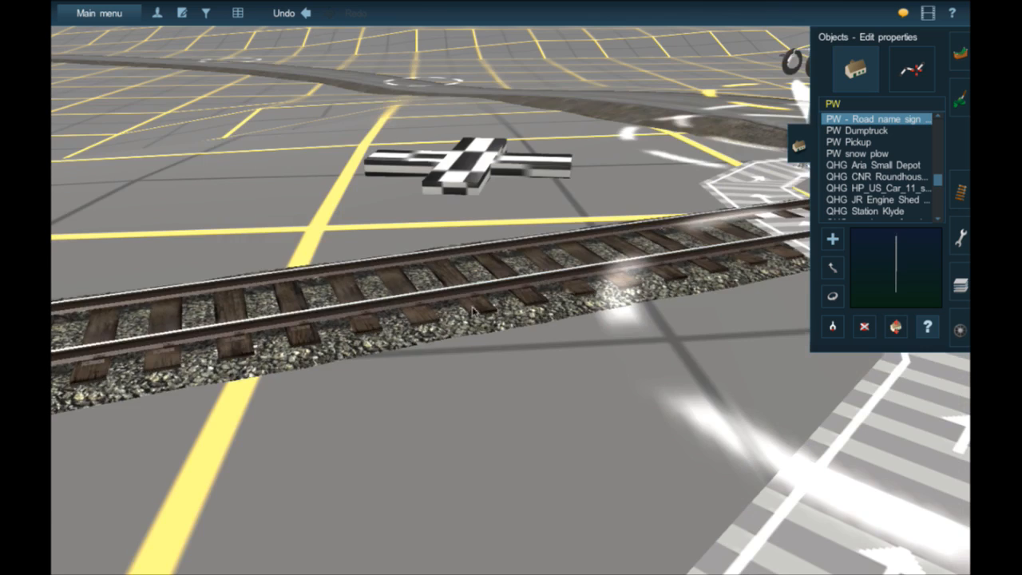
- Examine the winding worn road's grade crossing from all sides, including its signals, roadside ground and surrounding terrain
scroll(473, 311, "down", 5)
right_click(785, 276)
right_click(474, 258)
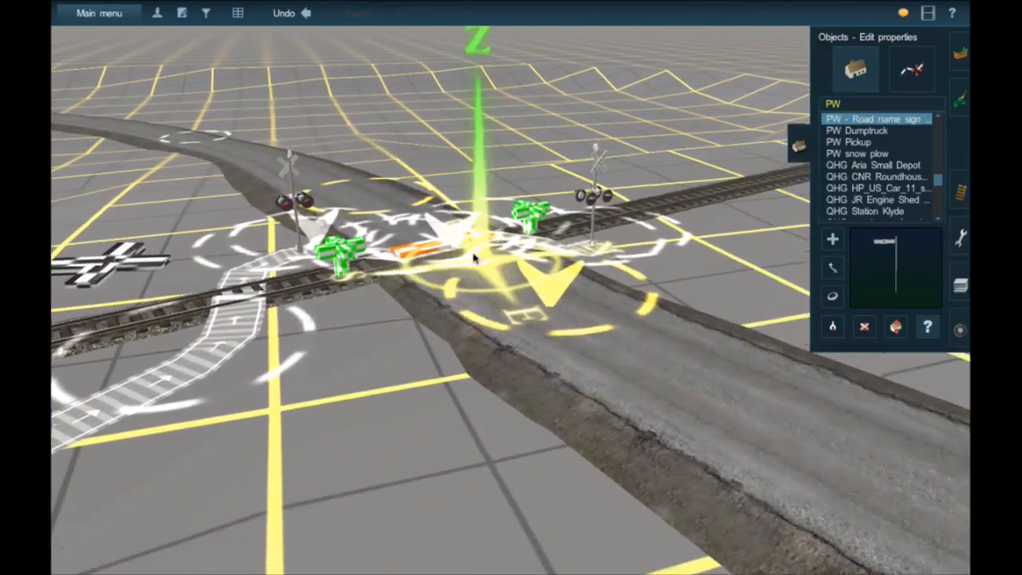
key("Left")
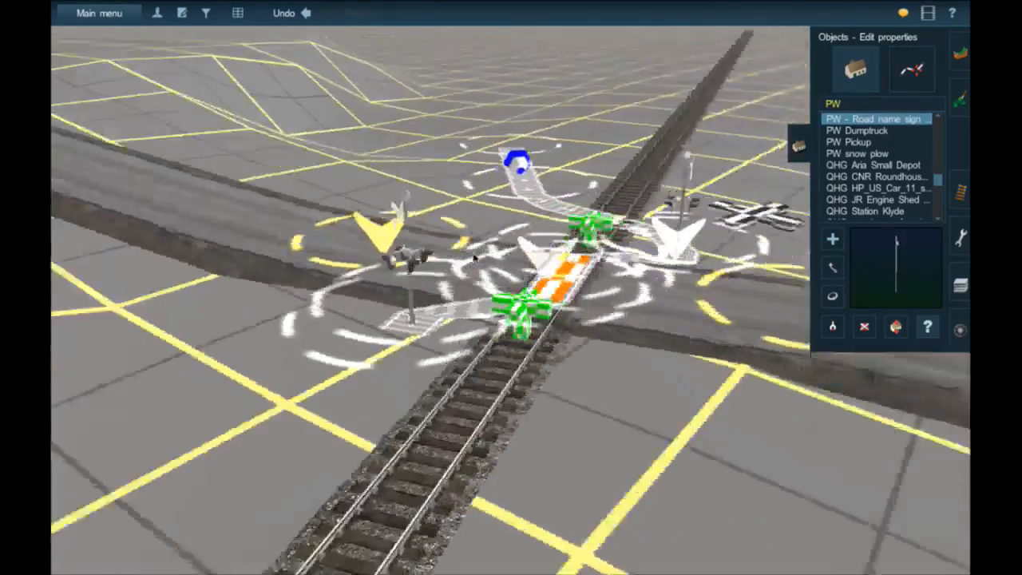
key("Left")
key("Down")
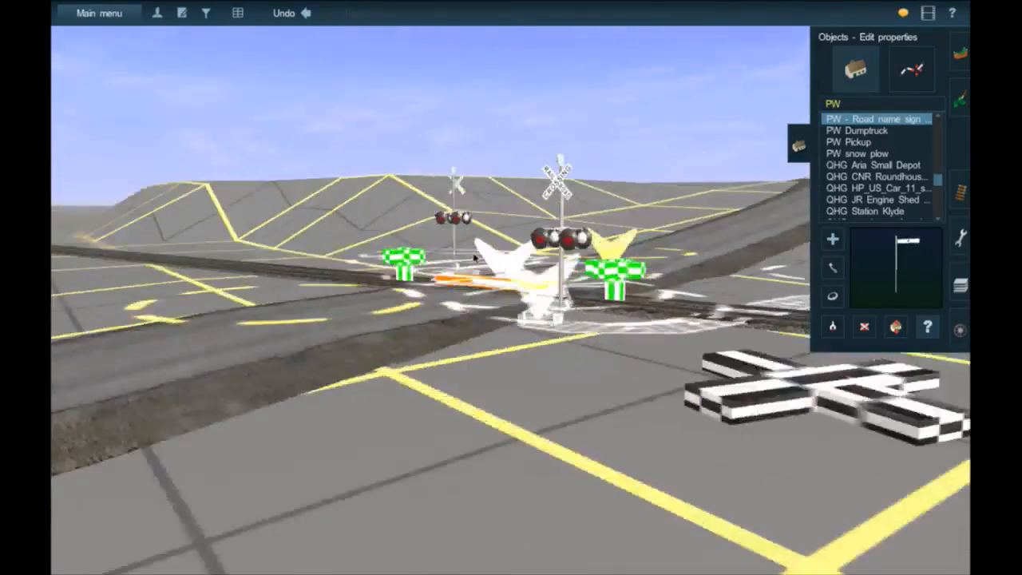
key("Left")
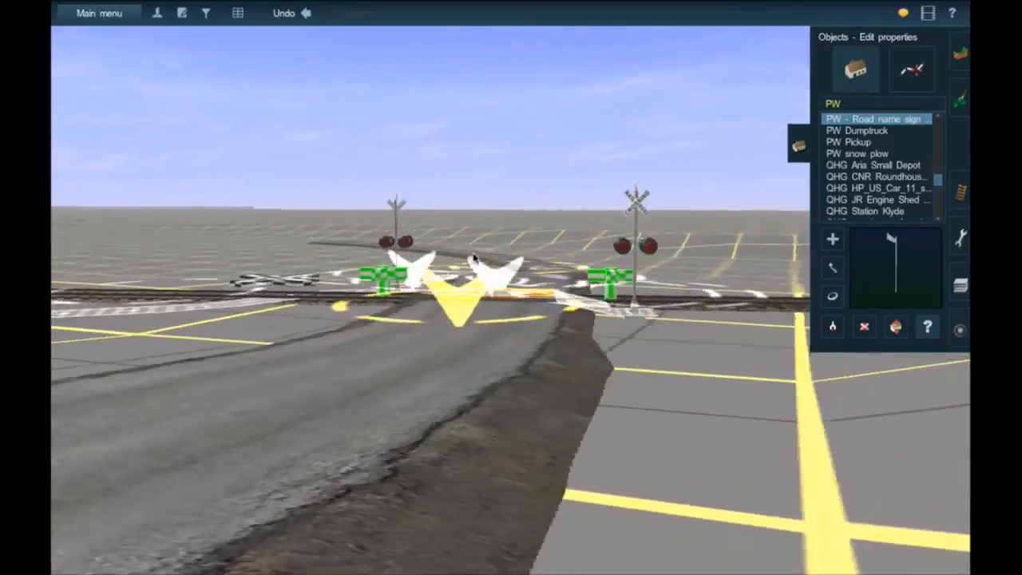
key("Up")
key("Left")
key("Down")
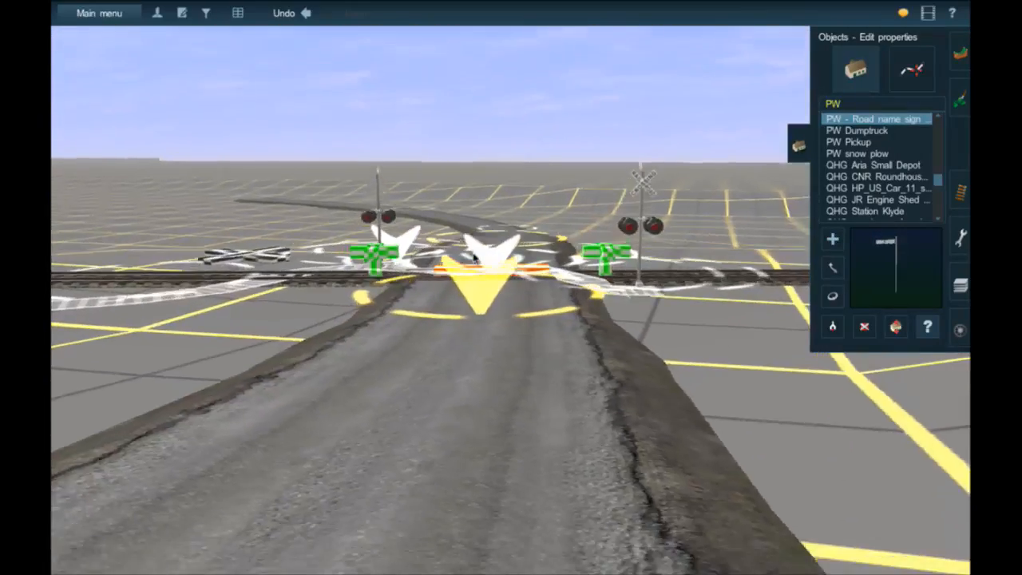
key("Left")
key("Up")
scroll(473, 258, "down", 5)
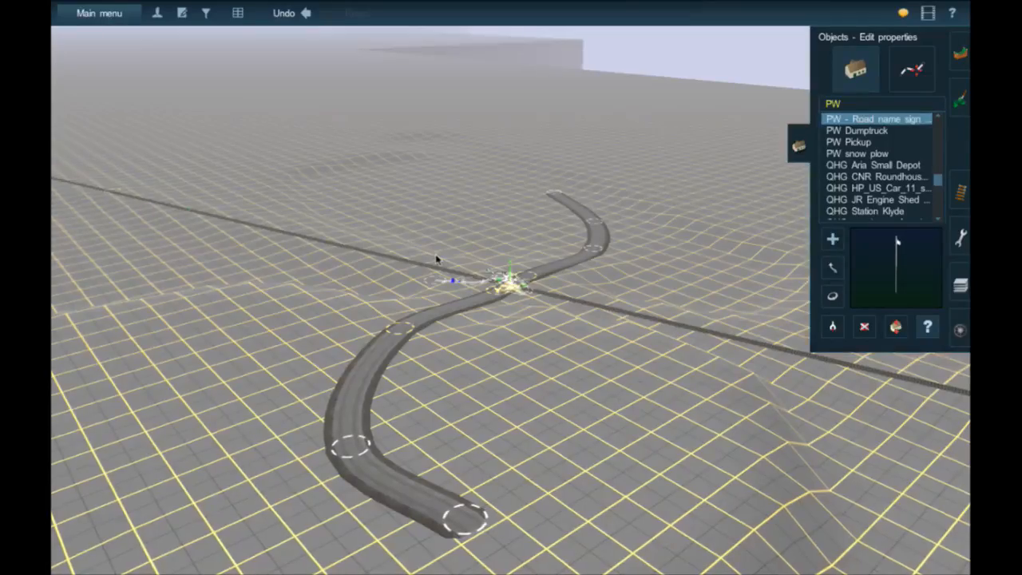
- Follow the rail line on the route map past the wye to the double-yellow-line road's crossing with the overhead signal and examine it
key("m")
right_click(420, 214)
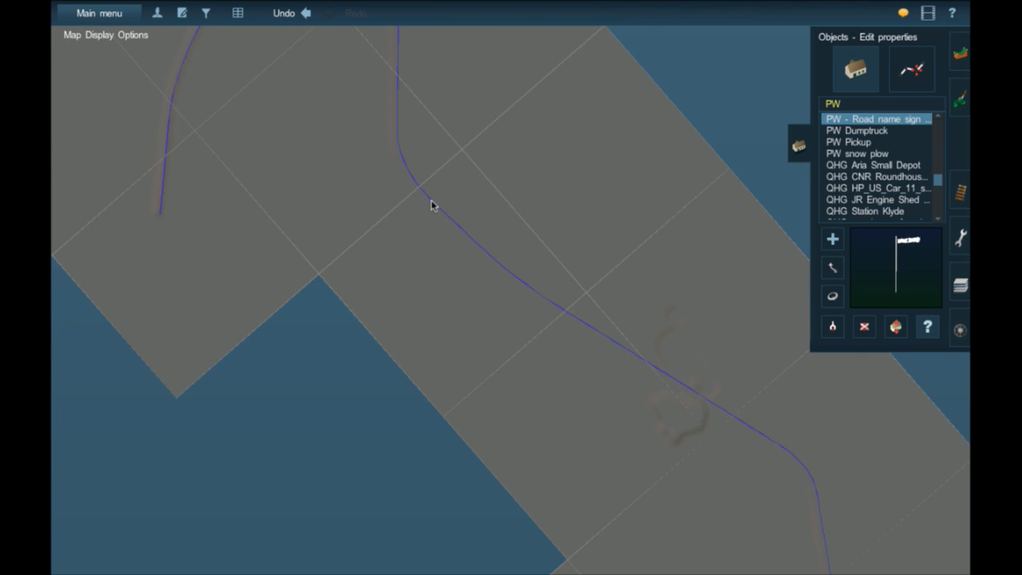
right_click(431, 202)
right_click(433, 180)
right_click(547, 192)
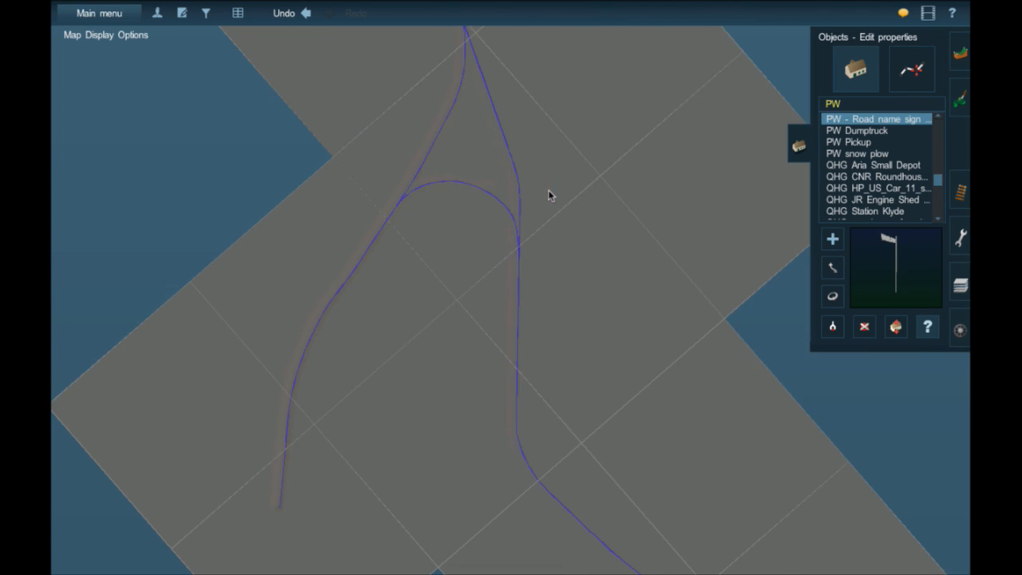
key("m")
right_click(603, 168)
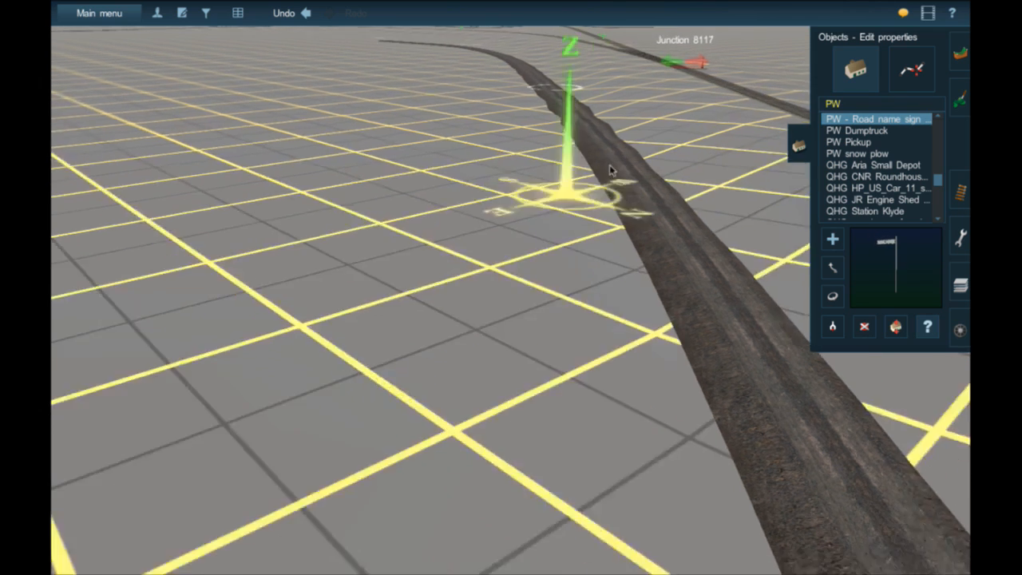
right_click(592, 171)
right_click(570, 317)
right_click(481, 178)
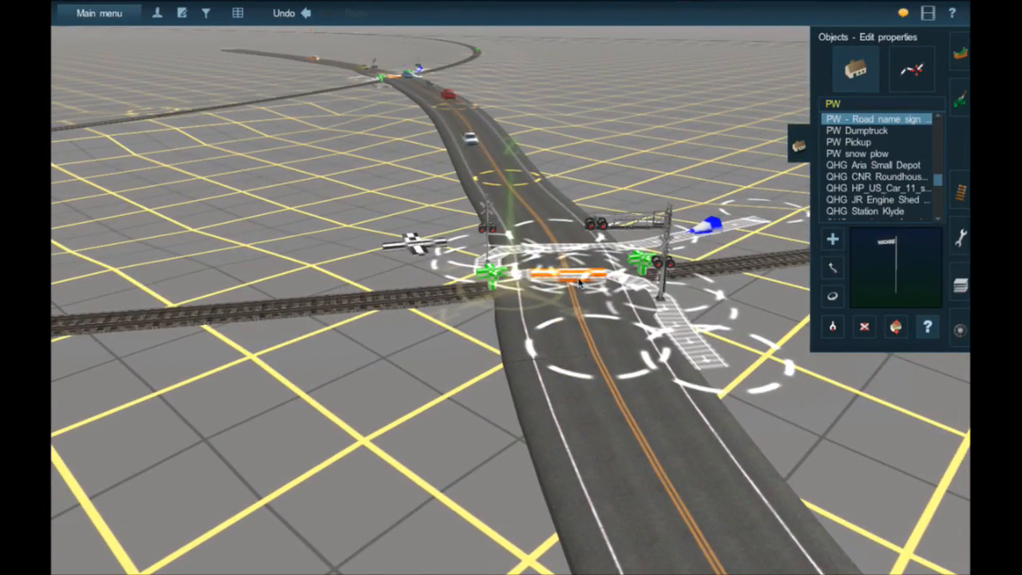
- Follow the rail line past the track junction and the short road's crossing to the two crossings near the highway intersection
right_click(592, 216)
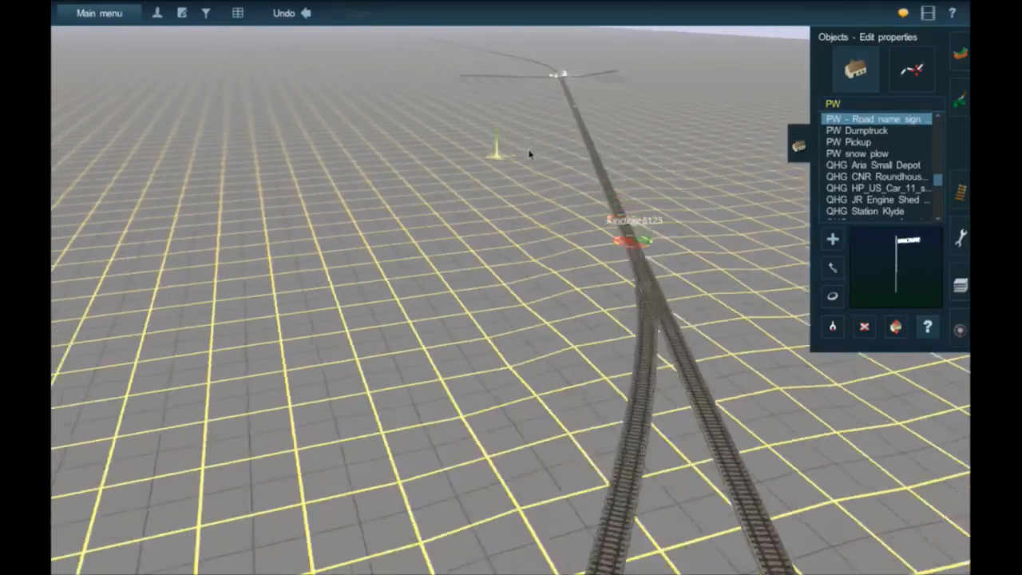
right_click(535, 153)
right_click(551, 194)
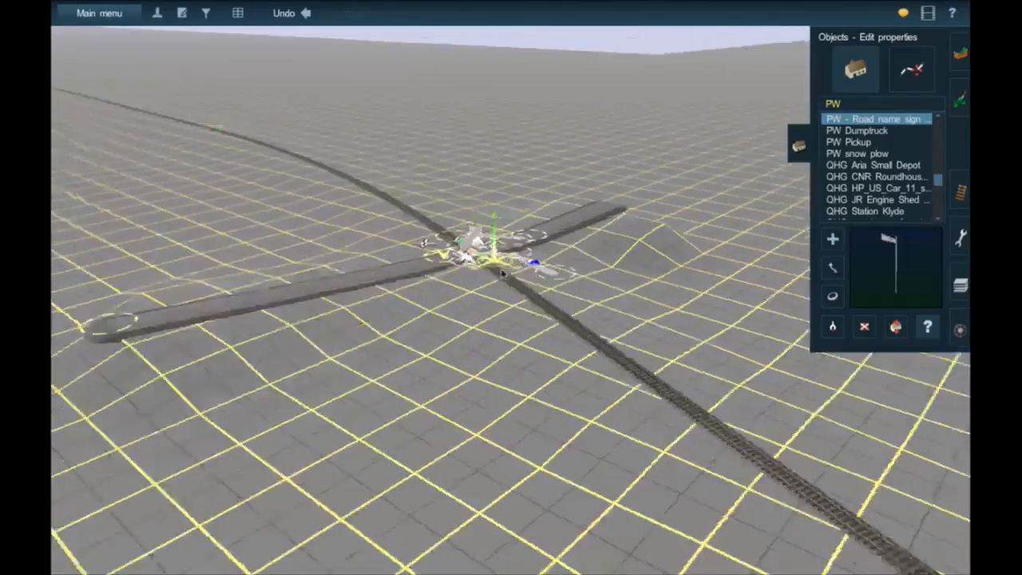
right_click(466, 208)
right_click(466, 134)
right_click(482, 112)
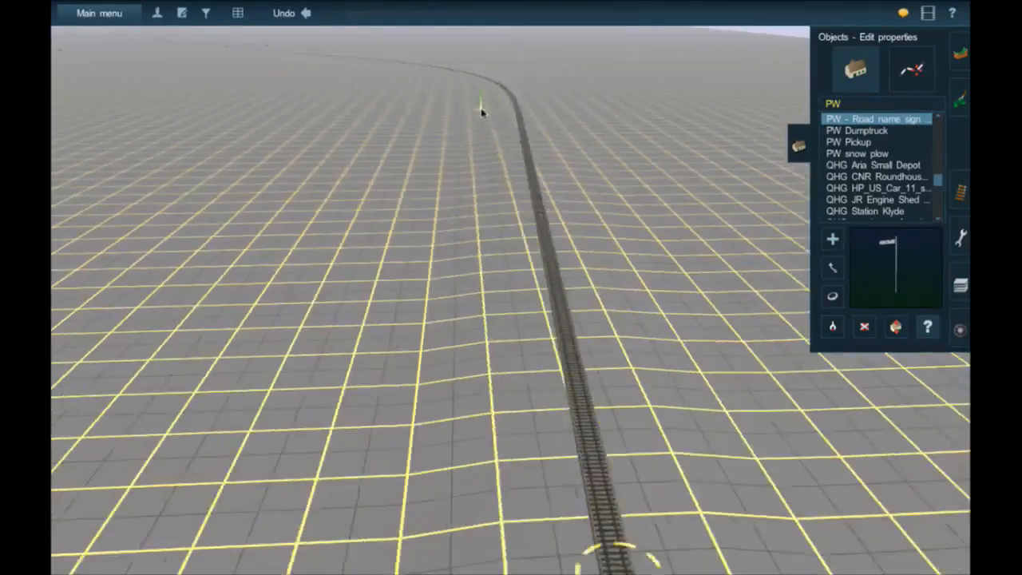
mouse_move(481, 111)
right_mouse_down()
mouse_move(420, 97)
mouse_move(533, 173)
mouse_move(539, 242)
right_mouse_up()
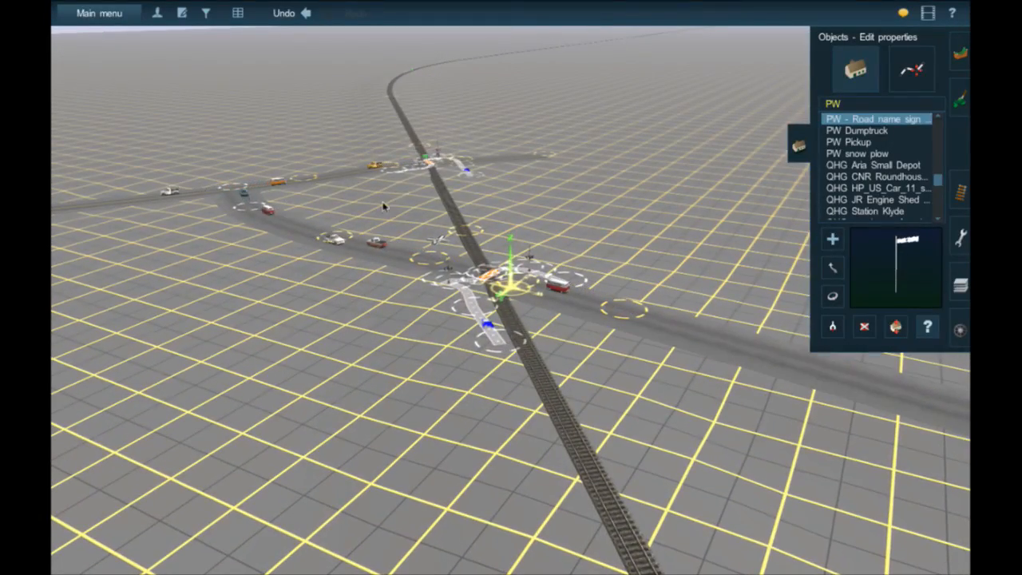
- Examine the two neighbouring crossings and their connecting road, and check their place along the rail line on the route map
right_click(431, 163)
key("Left")
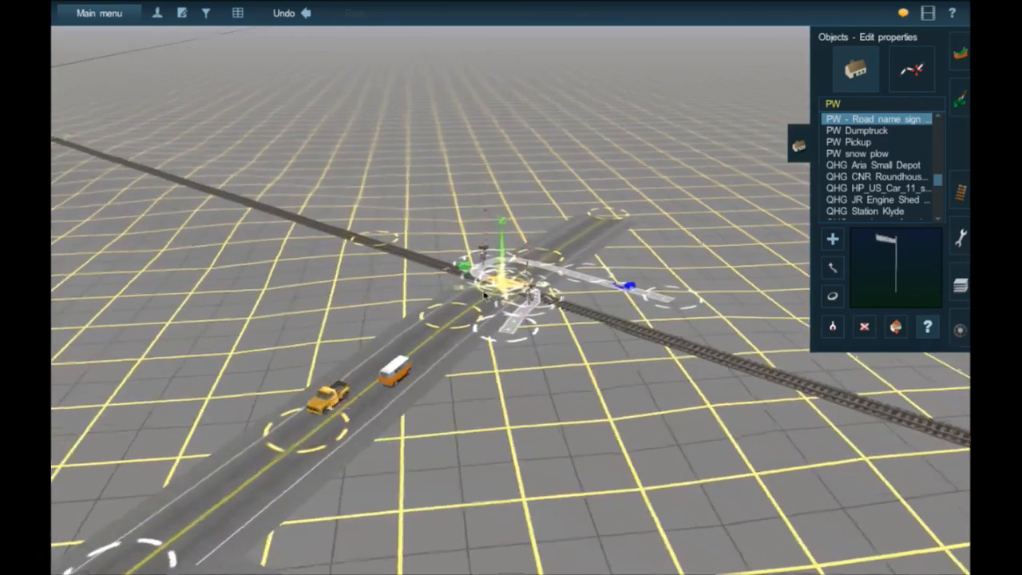
scroll(484, 295, "down", 6)
right_click_drag(623, 335, 645, 338)
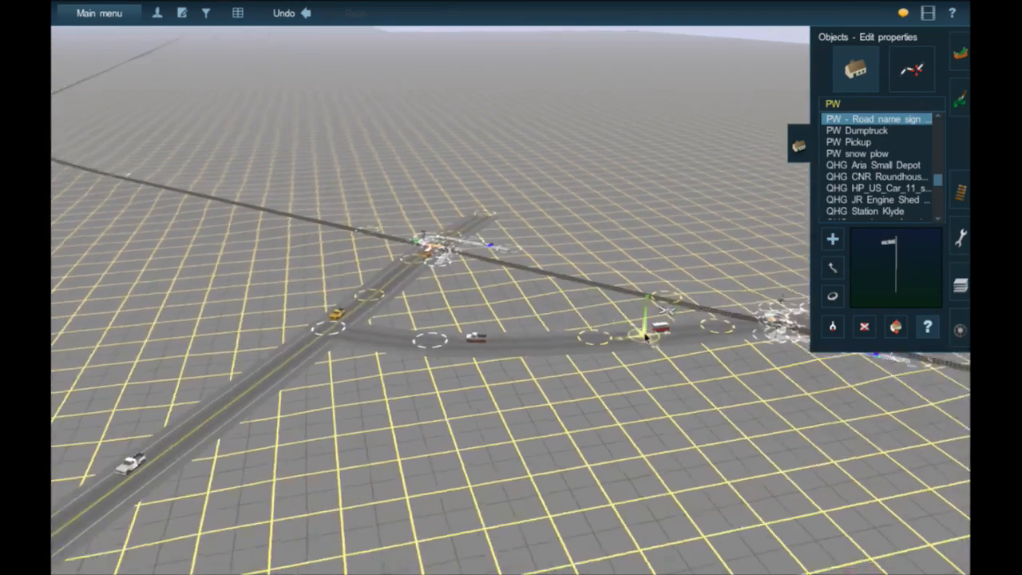
key("m")
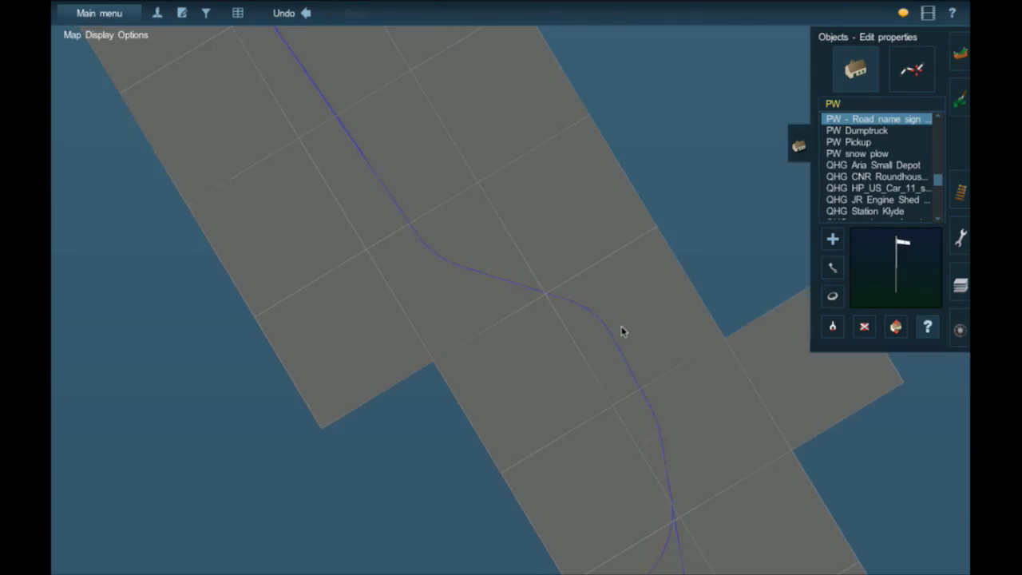
scroll(621, 325, "down", 1)
scroll(622, 325, "up", 6)
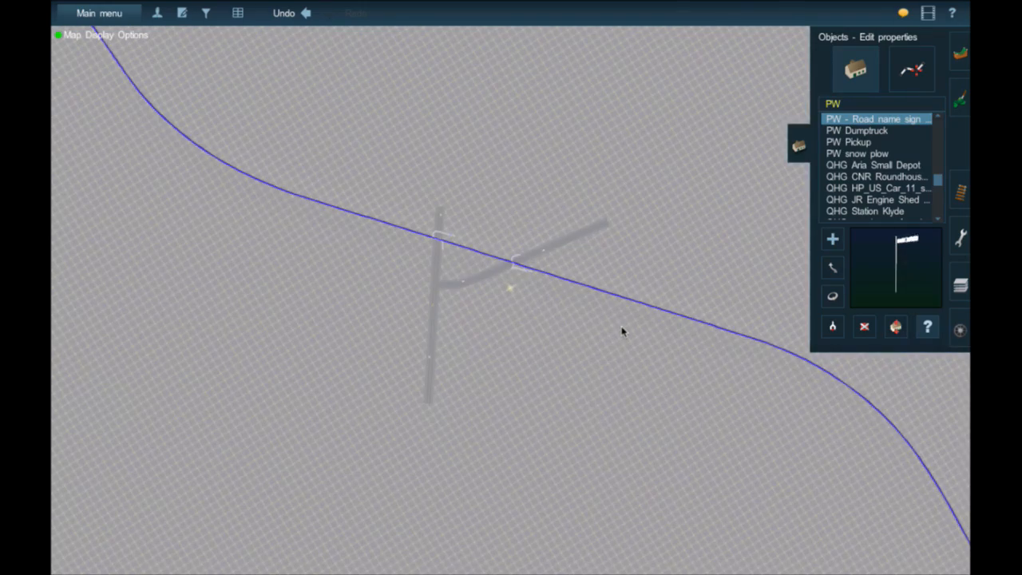
key("m")
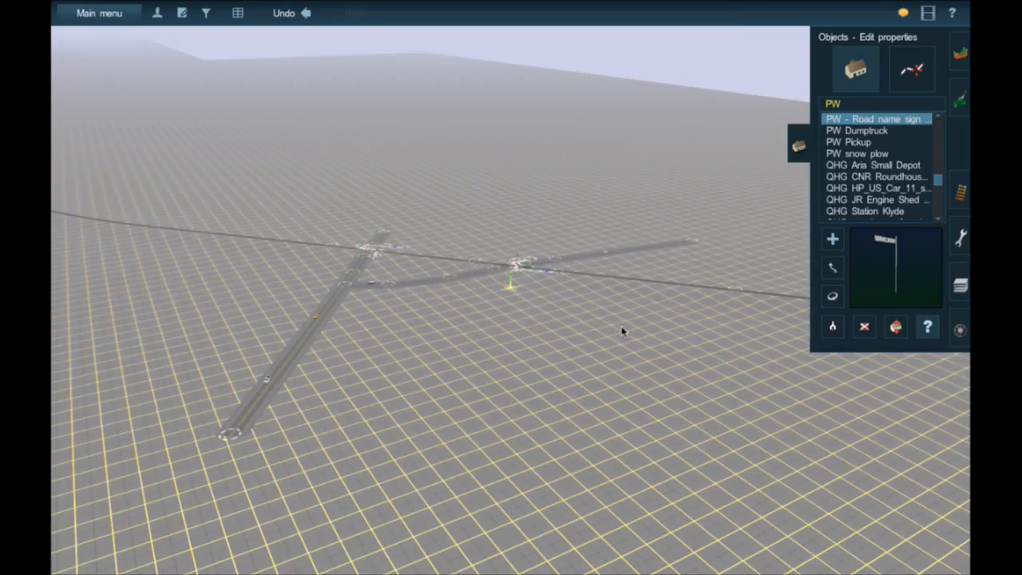
- Examine the rail curve beyond the highway crossing and the junction where the side road meets the highway
right_click(364, 243)
key("Left")
right_click(515, 229)
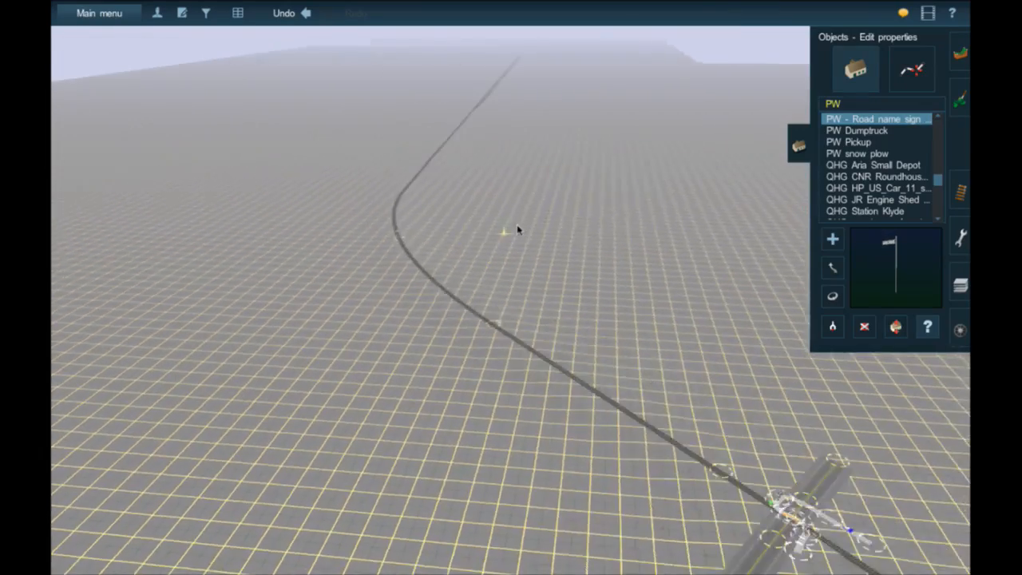
key("Right")
right_click(638, 428)
key("Right")
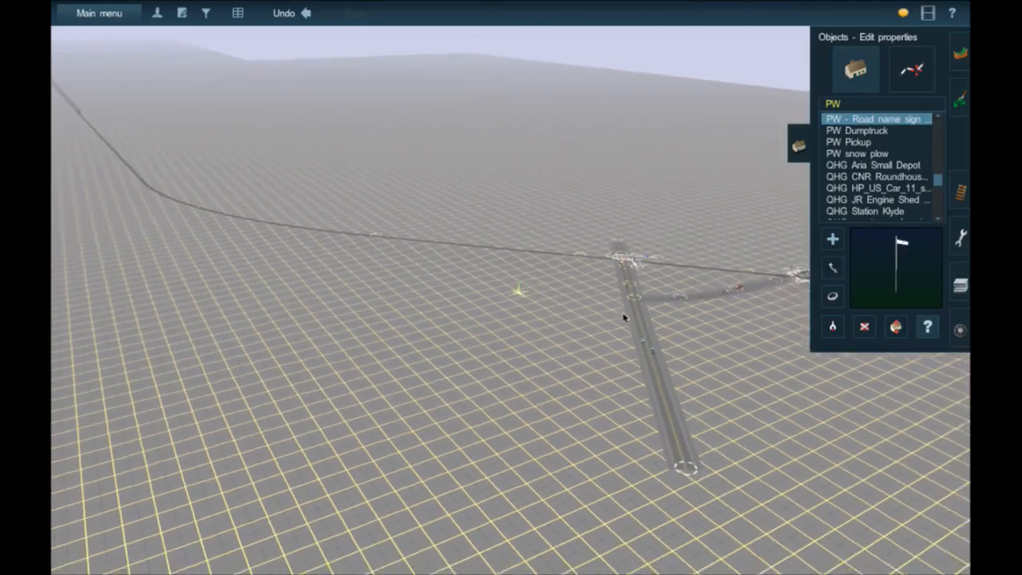
right_click(645, 285)
key("Right")
scroll(608, 284, "up", 2)
scroll(602, 282, "up", 3)
right_click(598, 281)
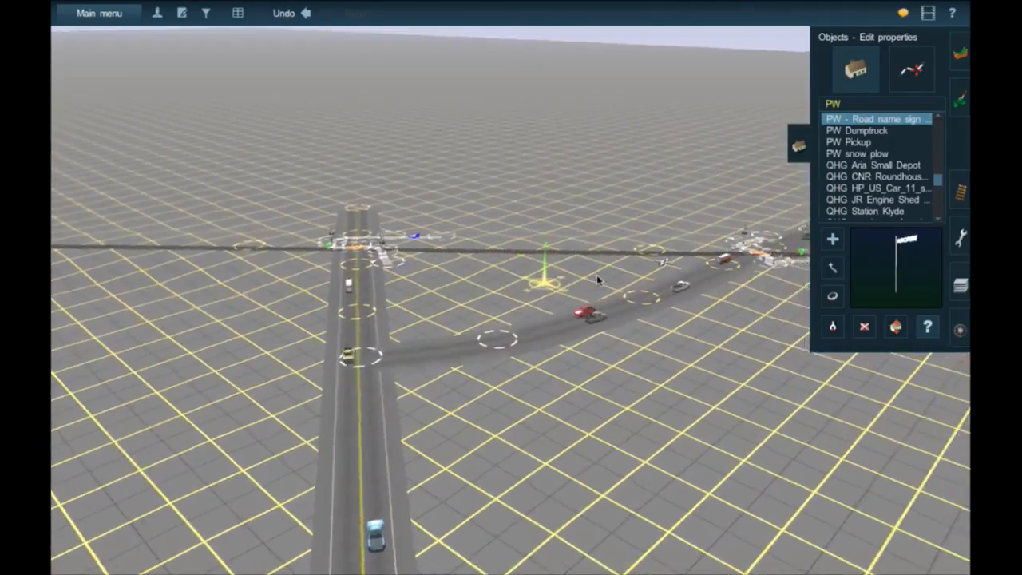
scroll(598, 280, "up", 3)
scroll(598, 280, "down", 5)
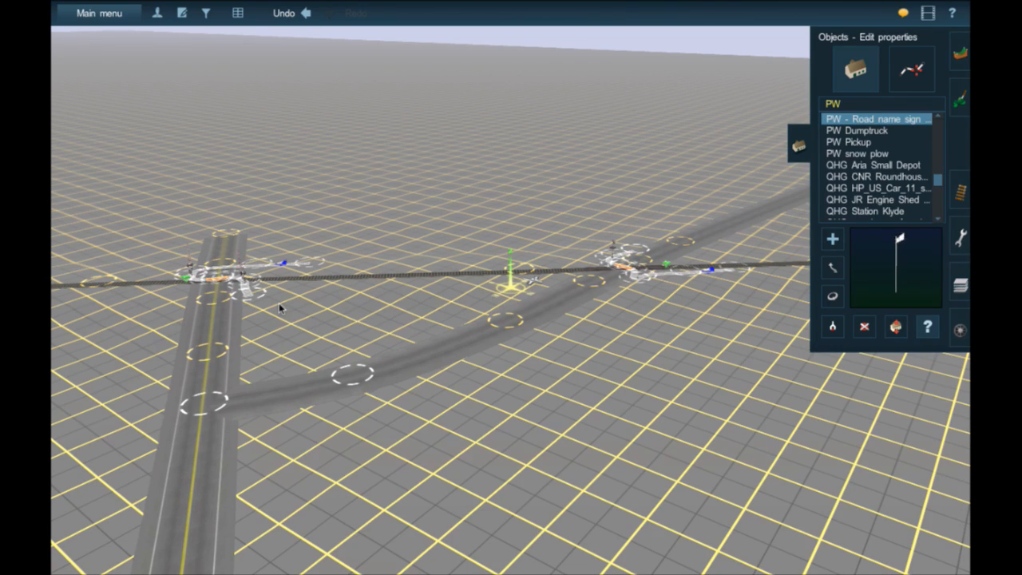
- Exit Surveyor, overwriting the existing Carrabassett Valley Railroad route and session, and quit the game
left_click(884, 200)
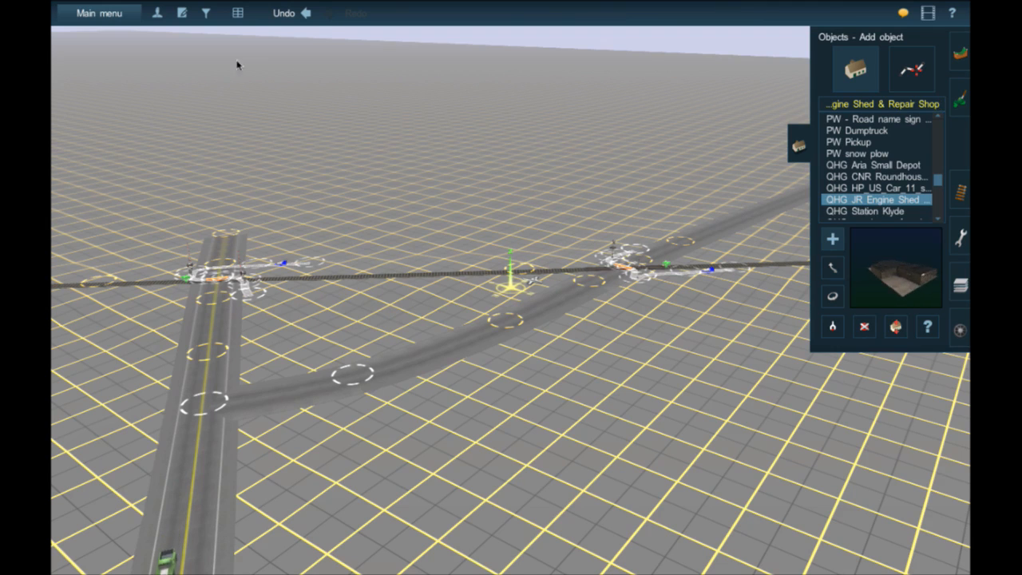
left_click(120, 15)
left_click(101, 311)
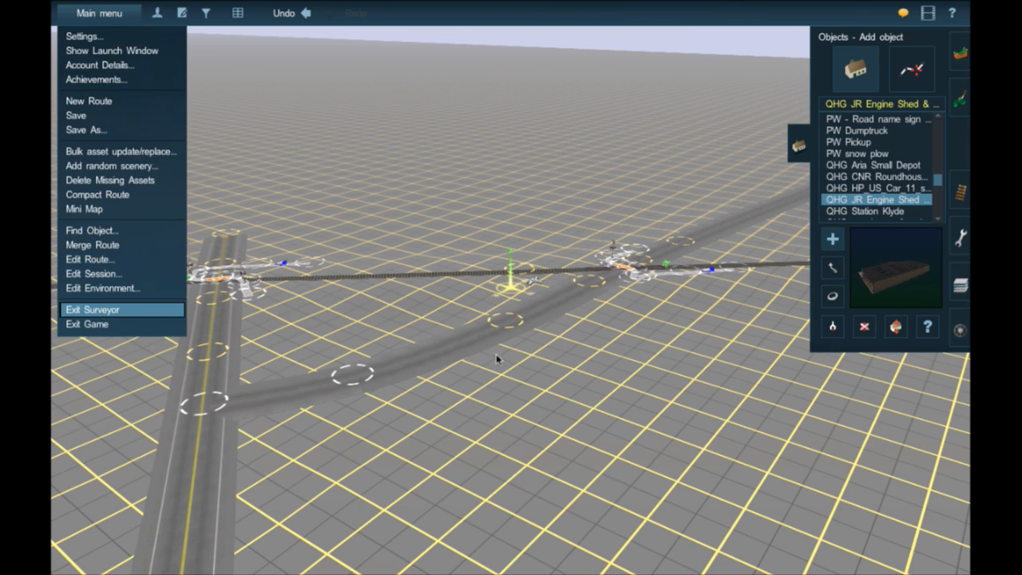
left_click(525, 301)
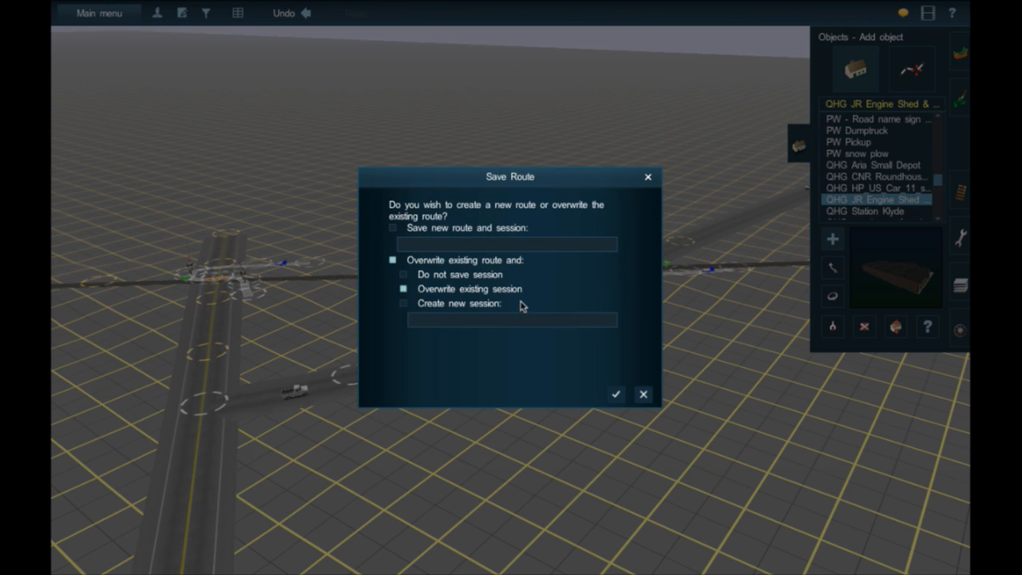
left_click(614, 395)
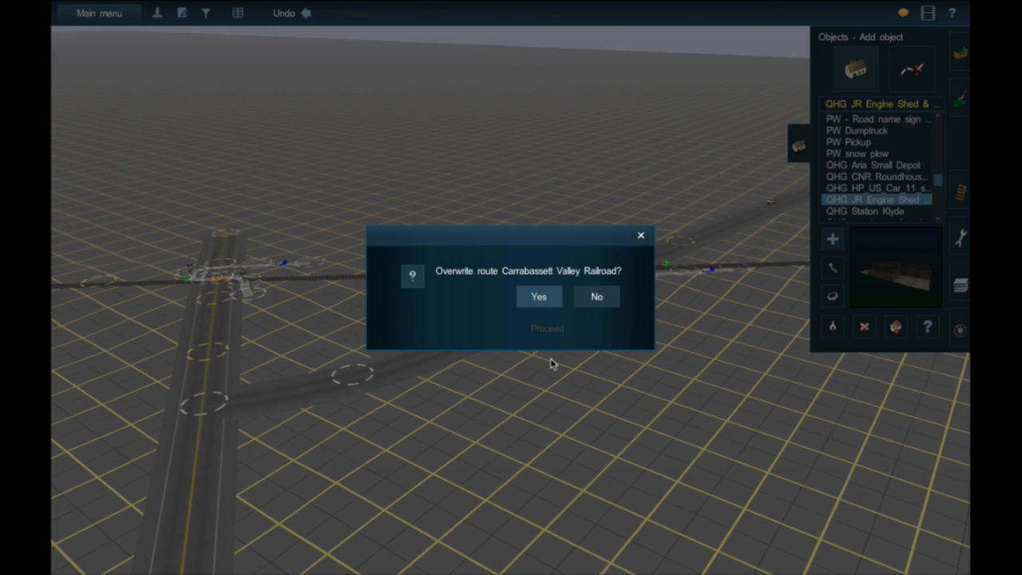
left_click(539, 314)
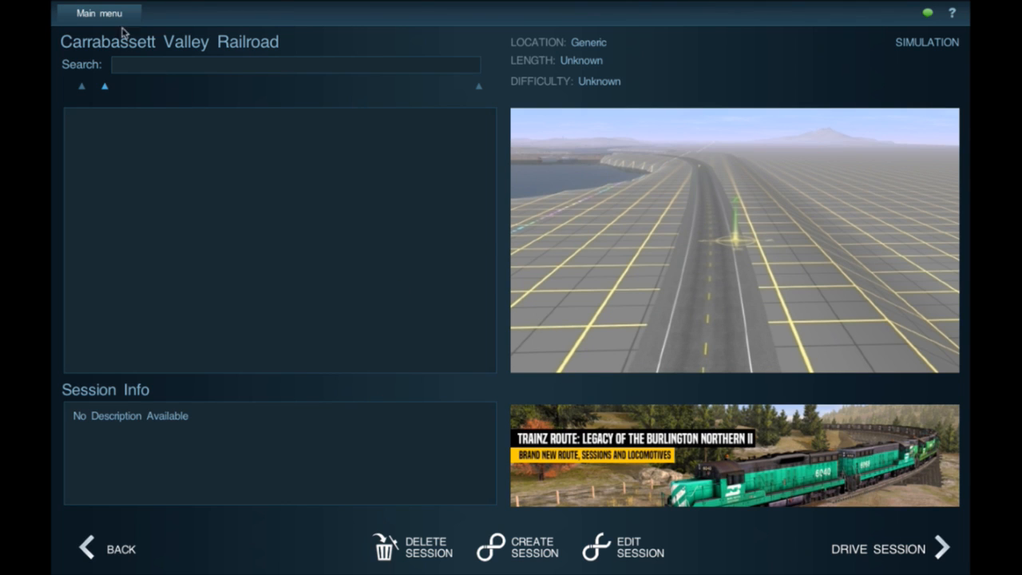
left_click(115, 14)
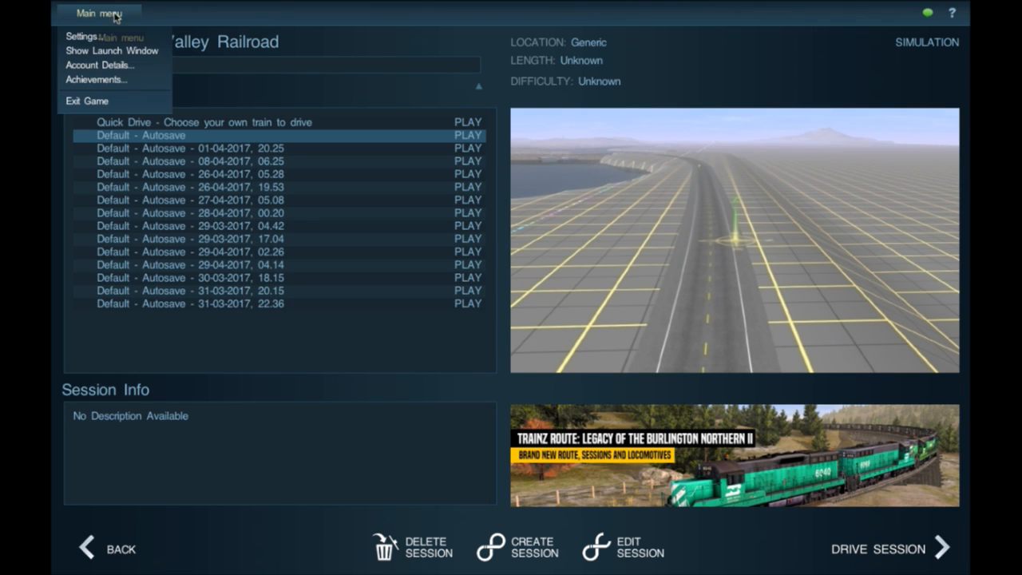
left_click(111, 101)
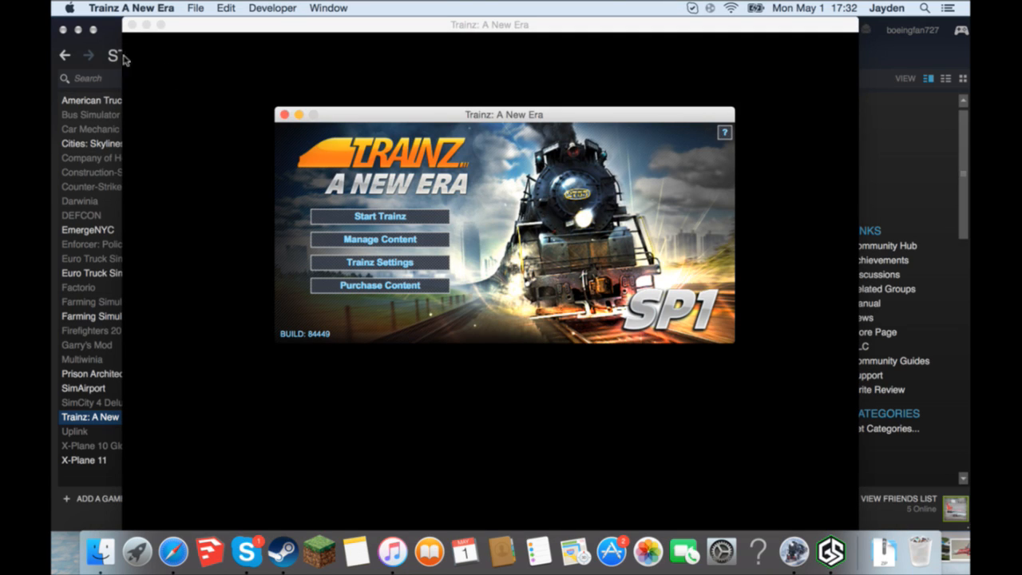
- View the Mac's system overview, and close it along with the Trainz: A New Era launch window
left_click(71, 8)
left_click(88, 21)
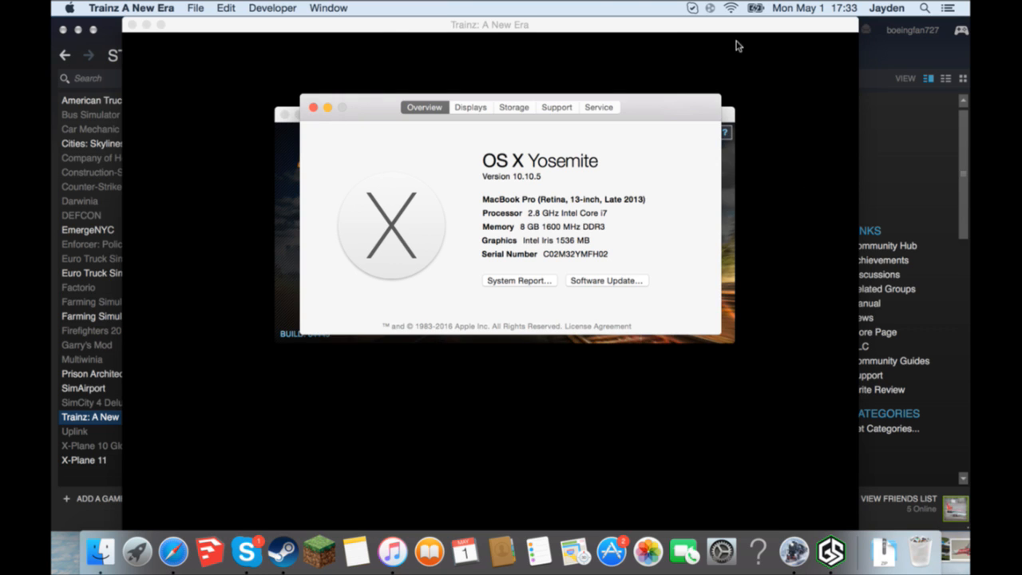
left_click(313, 108)
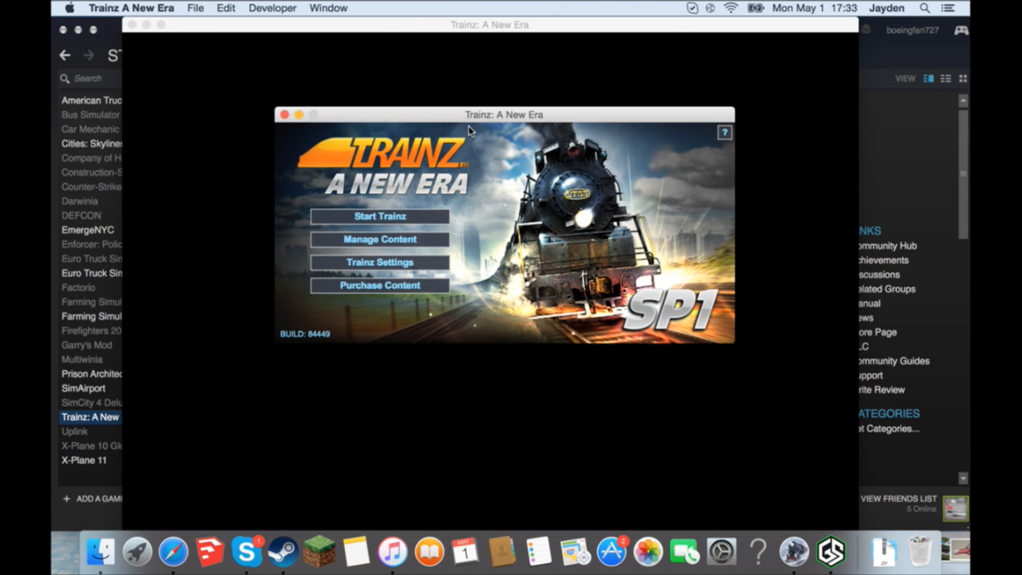
left_click(284, 114)
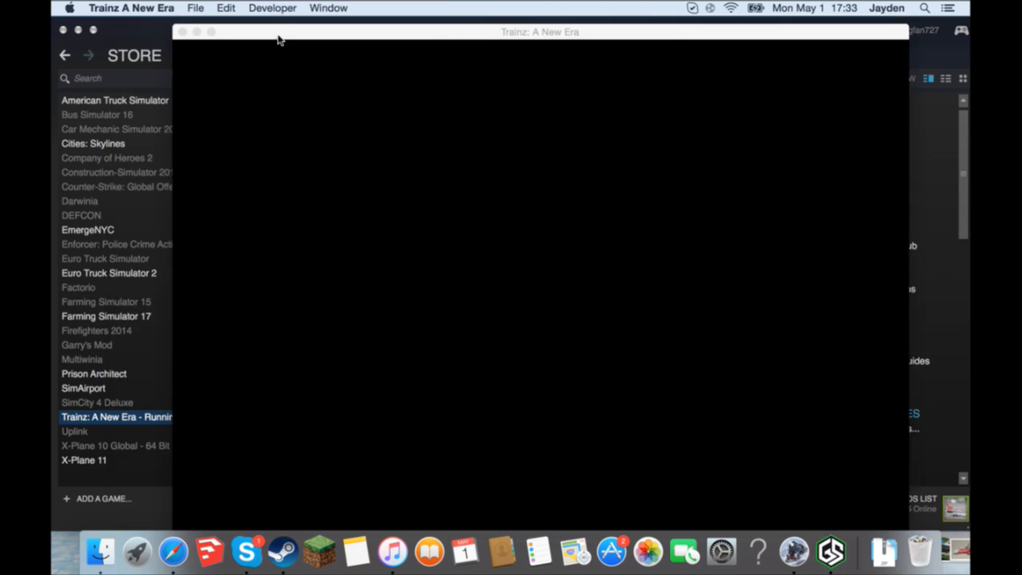